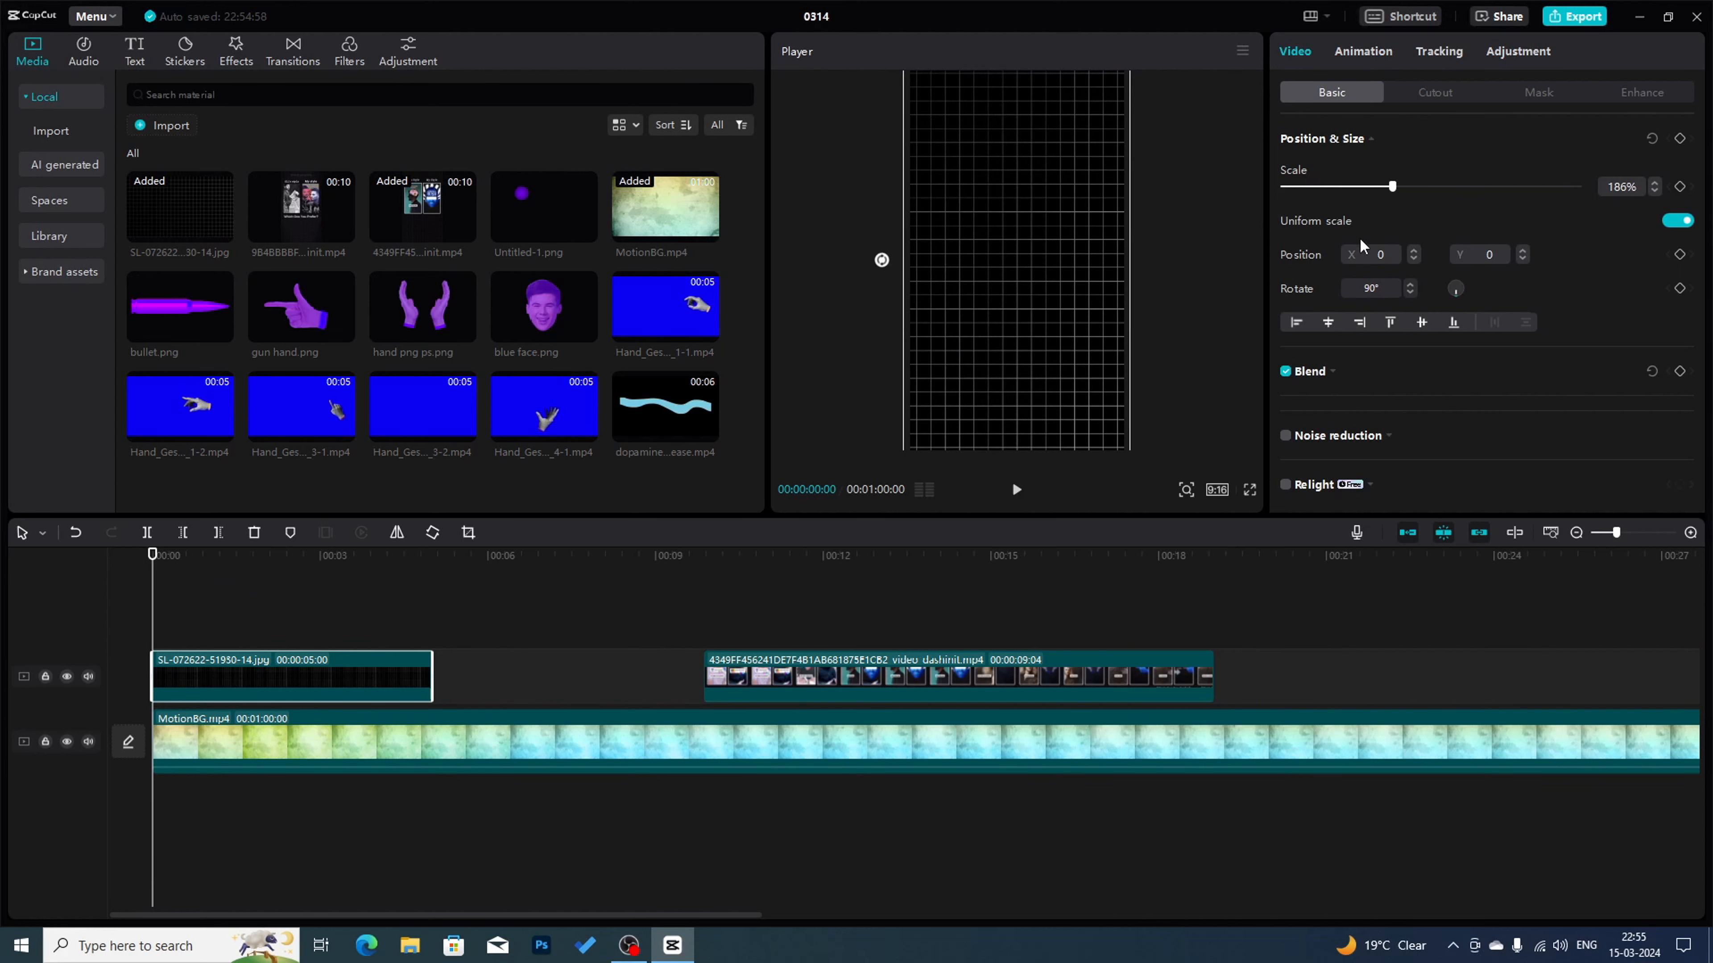
- Lower the grid image's opacity to 26% and extend its clip to about 00:00:08:26
{"action": "left_click", "coordinate": [1334, 371]}
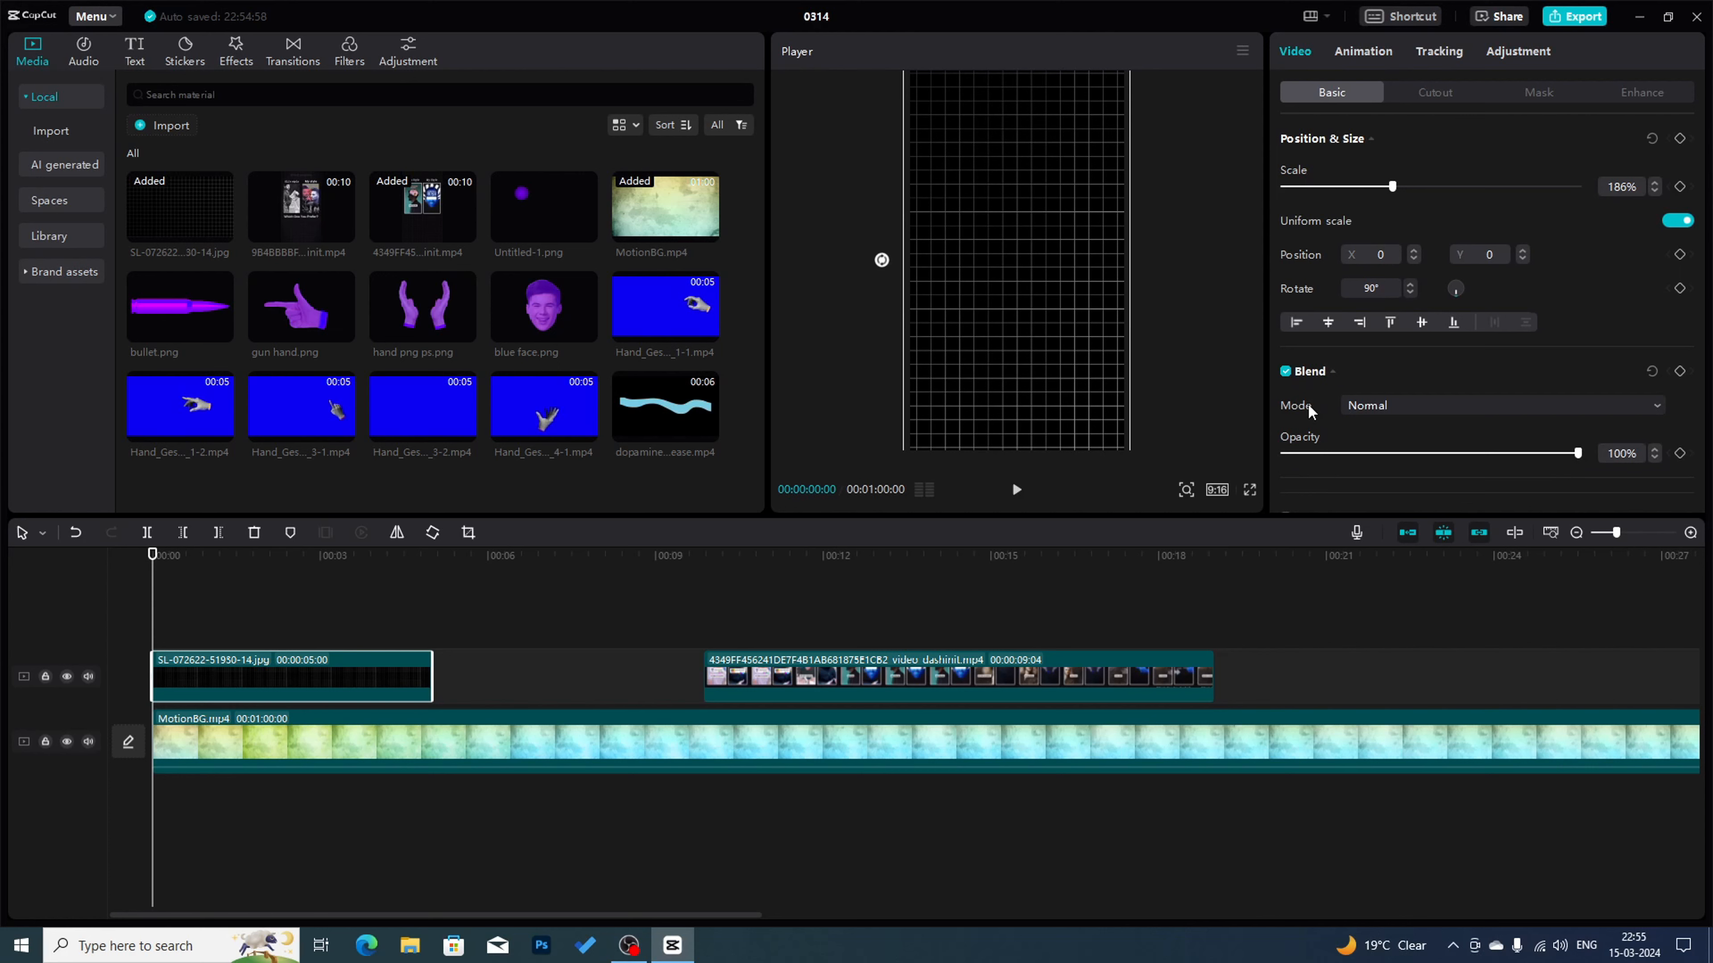
{"action": "left_click", "coordinate": [1358, 456]}
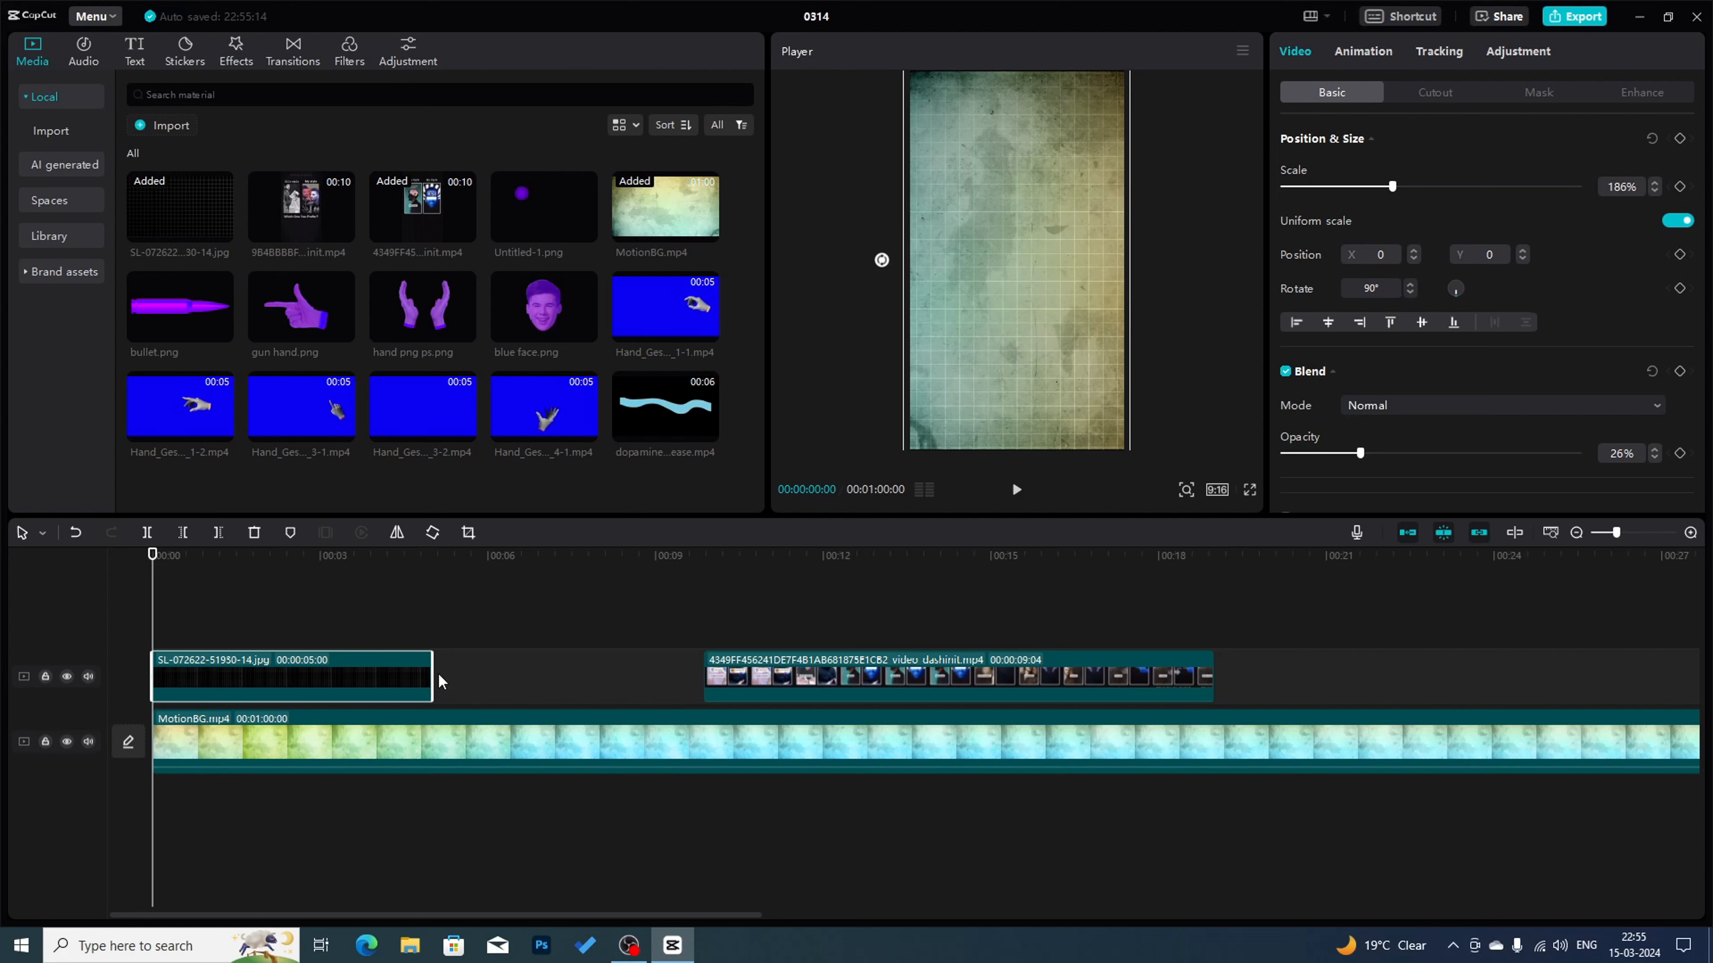
{"action": "left_click_drag", "start_coordinate": [433, 678], "coordinate": [649, 681]}
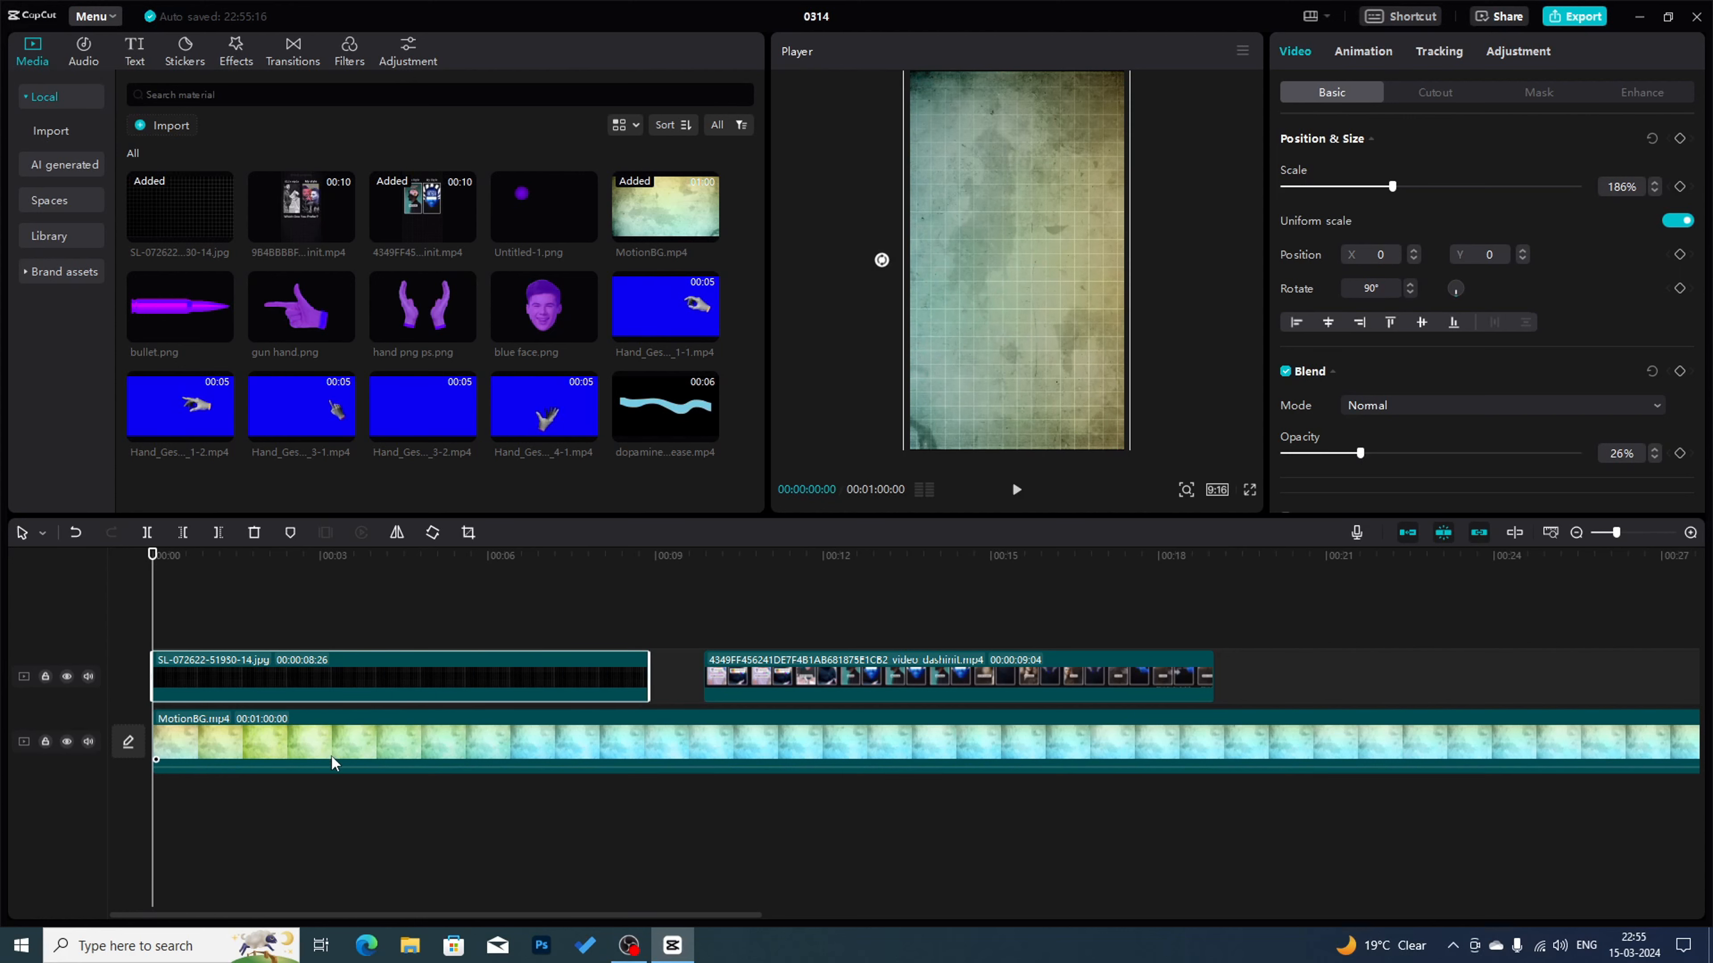
- Reduce the opacity of the MotionBG.mp4 background clip to about 60%
{"action": "left_click", "coordinate": [393, 766]}
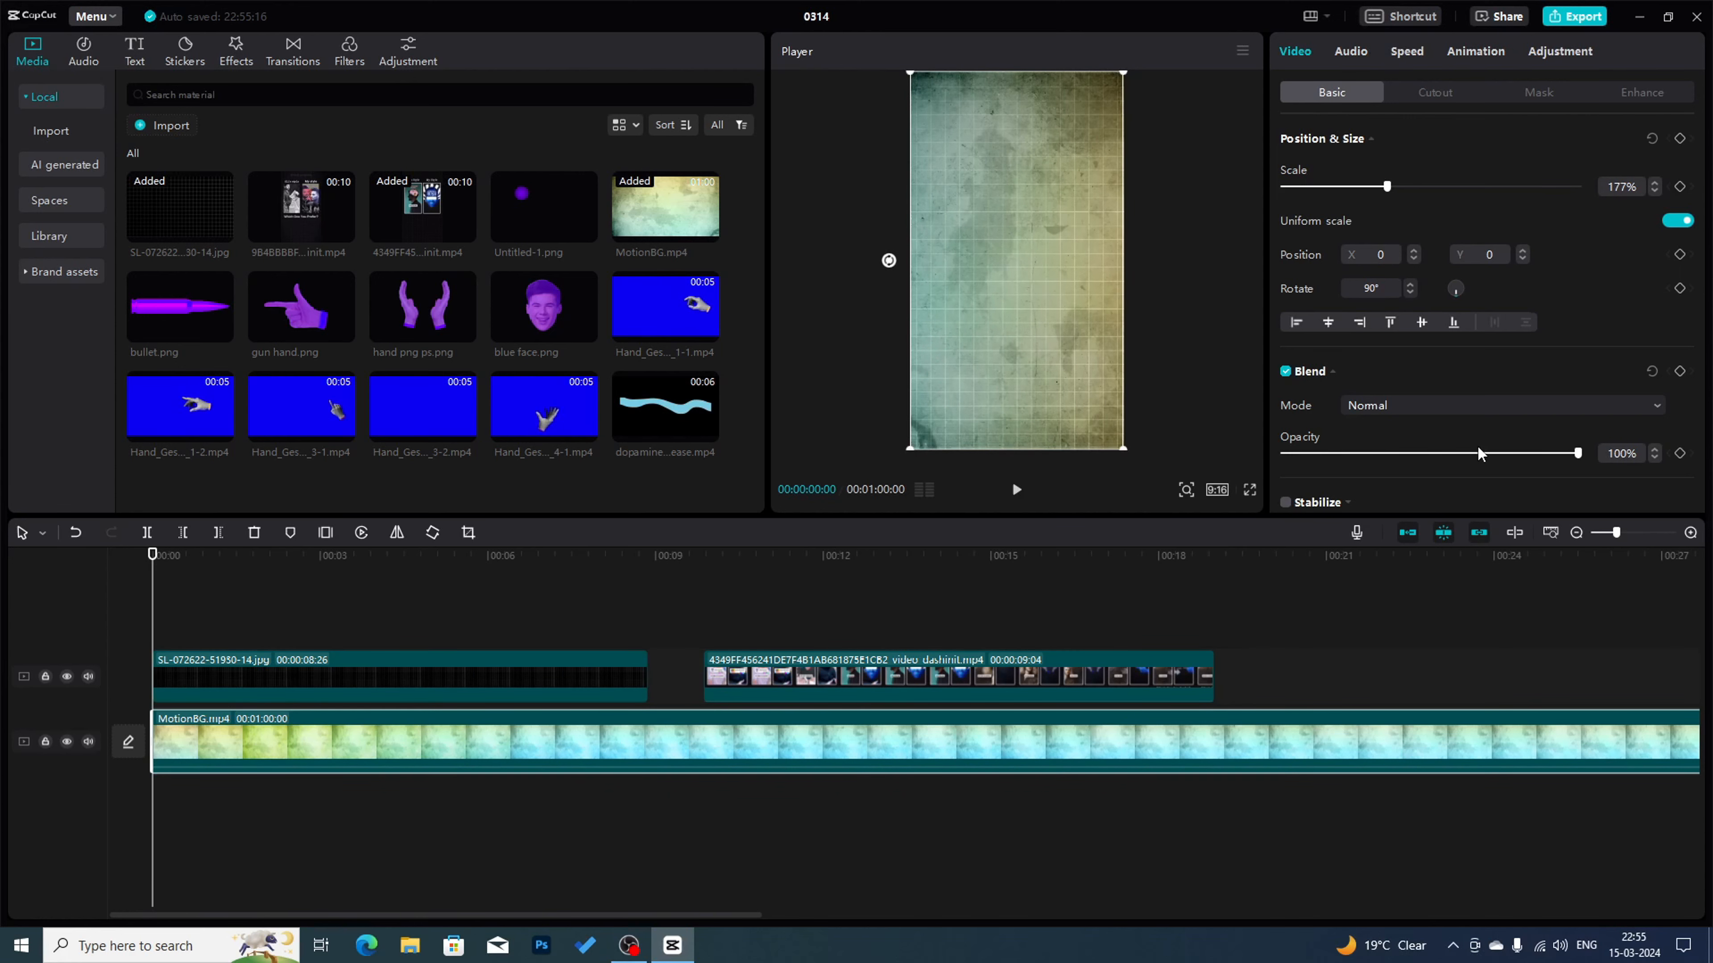
{"action": "left_click", "coordinate": [1461, 454]}
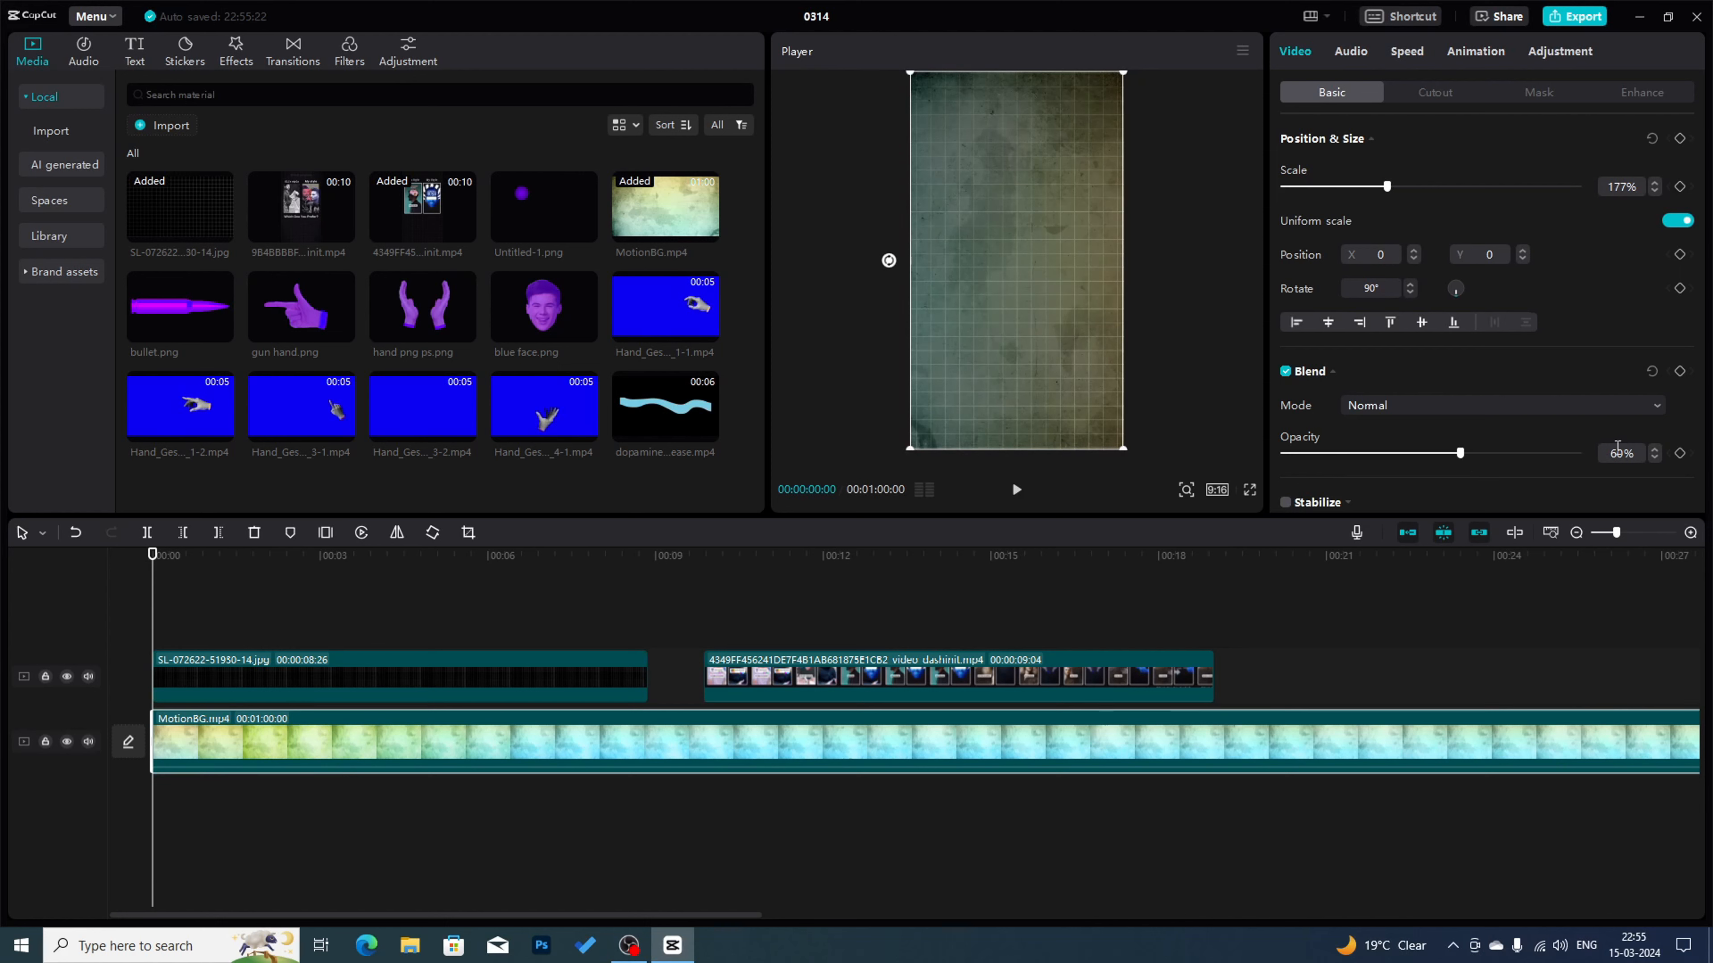
{"action": "left_click", "coordinate": [388, 577]}
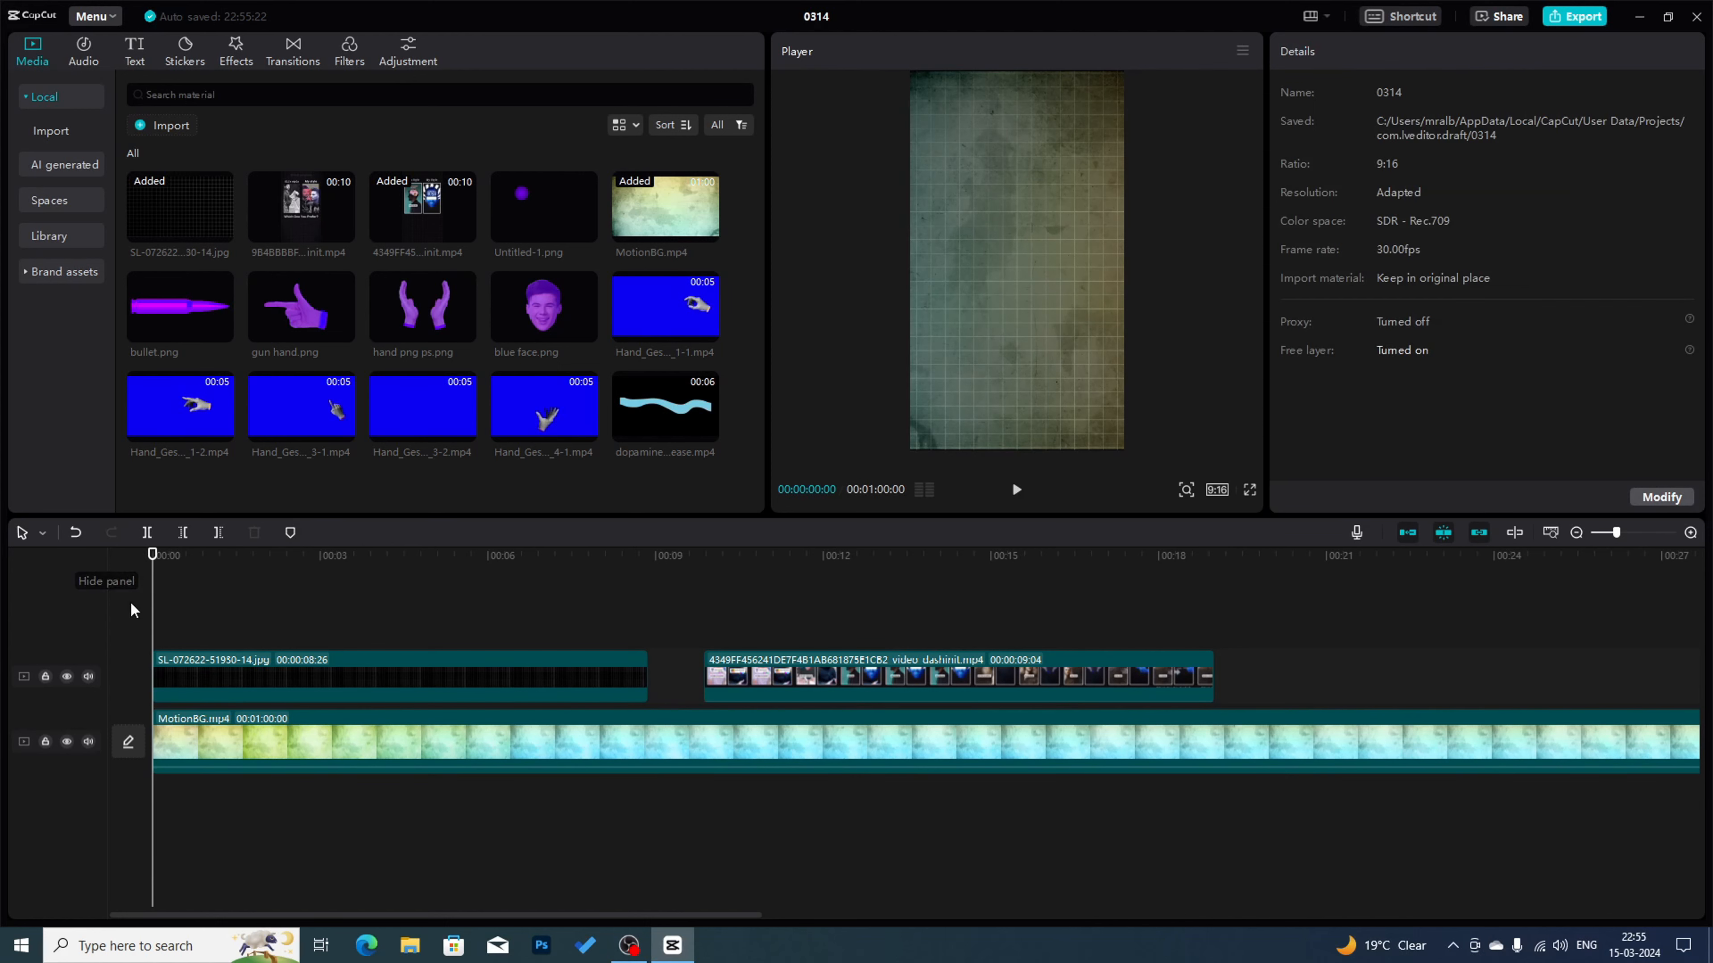
- Place blue face.png on a new track above the grid at the timeline start and scale it to 248%
{"action": "left_click_drag", "start_coordinate": [543, 312], "coordinate": [216, 579]}
{"action": "left_click_drag", "start_coordinate": [1166, 344], "coordinate": [1352, 467]}
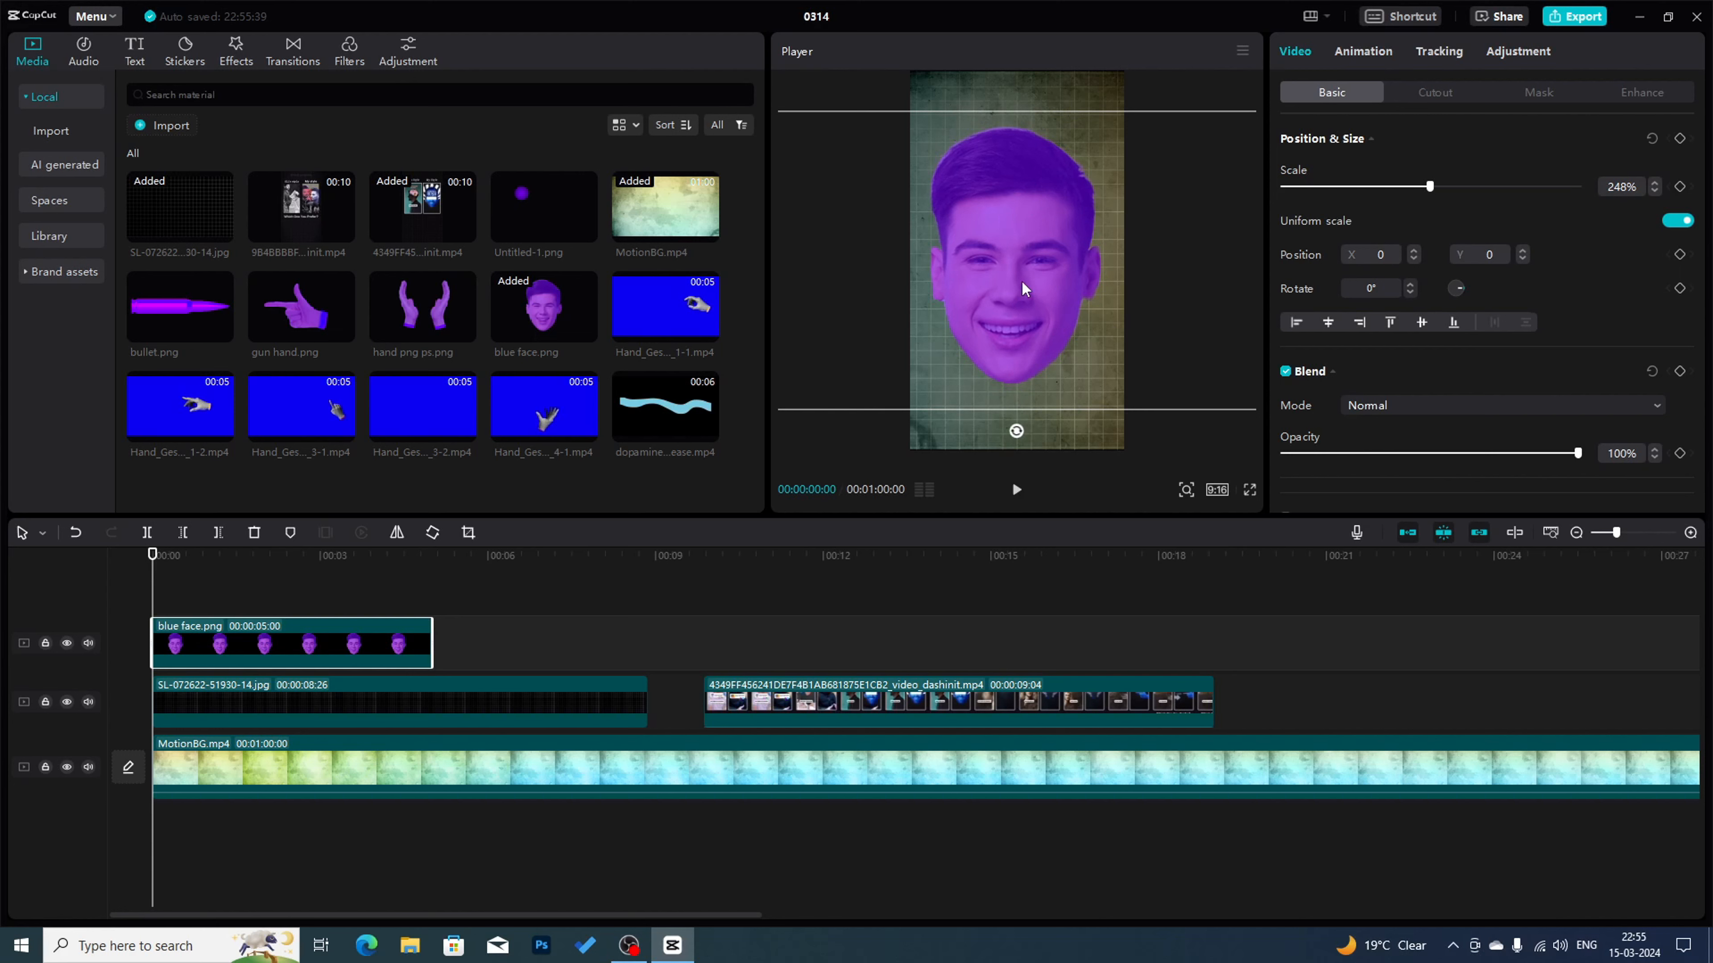
- Add the white library background on a track above the face at the timeline start and crop it to a thin horizontal strip
{"action": "left_click", "coordinate": [58, 239]}
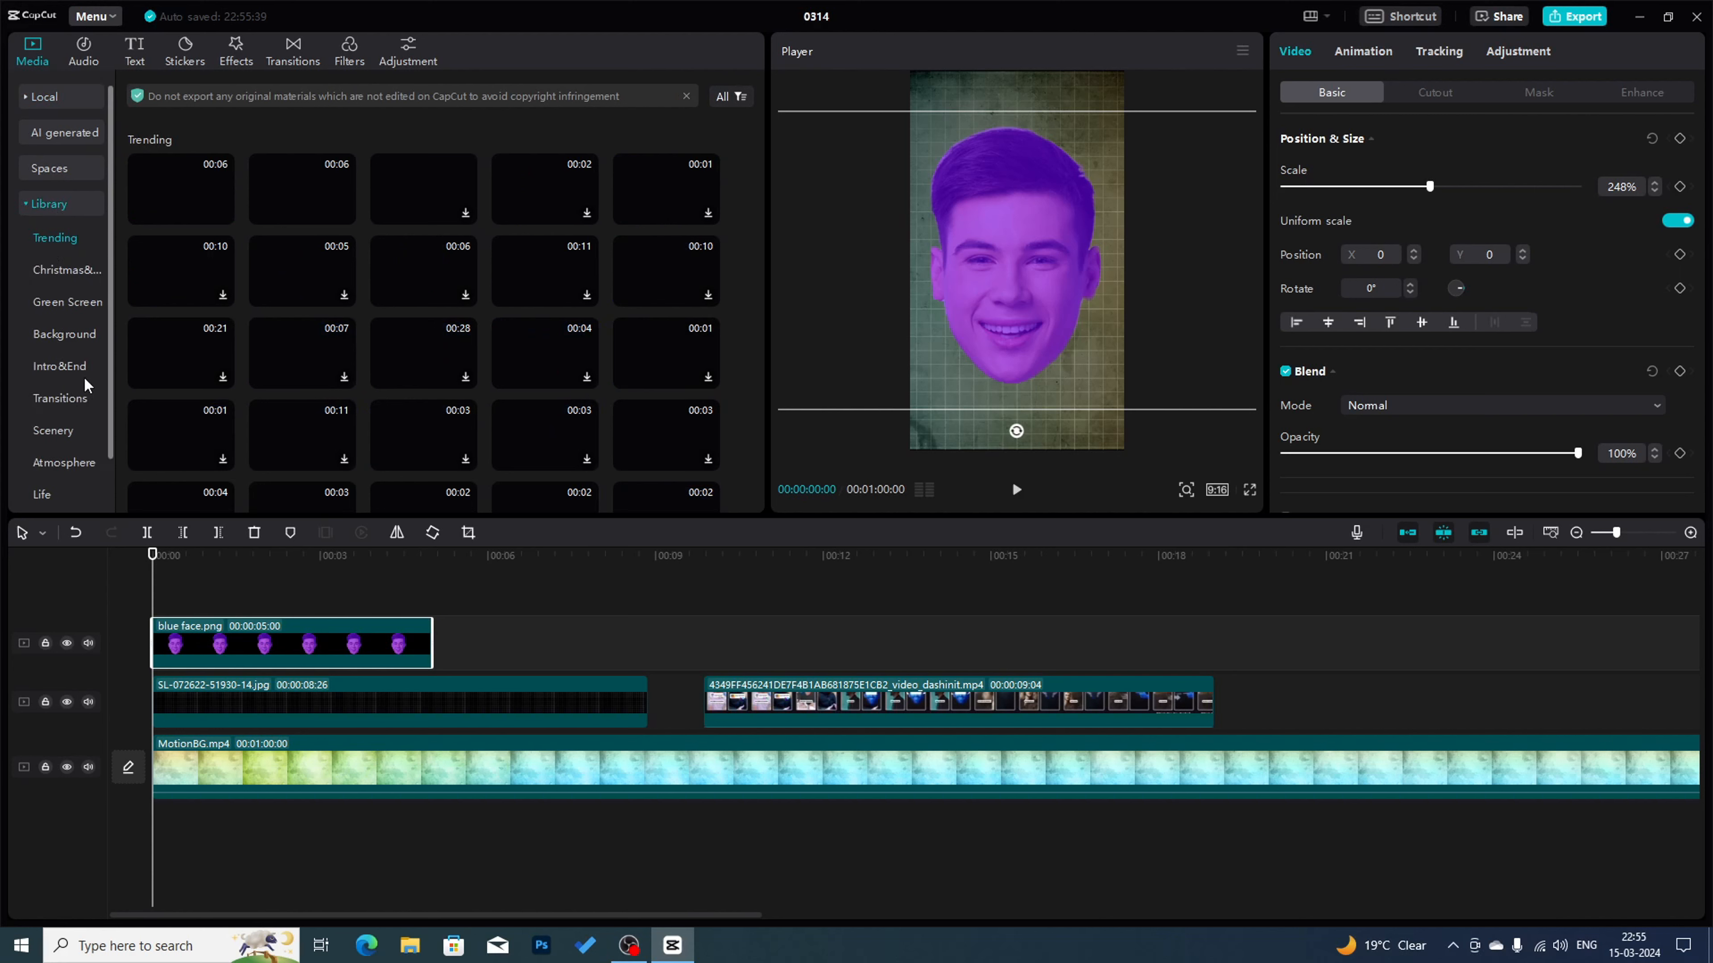
{"action": "left_click", "coordinate": [59, 337]}
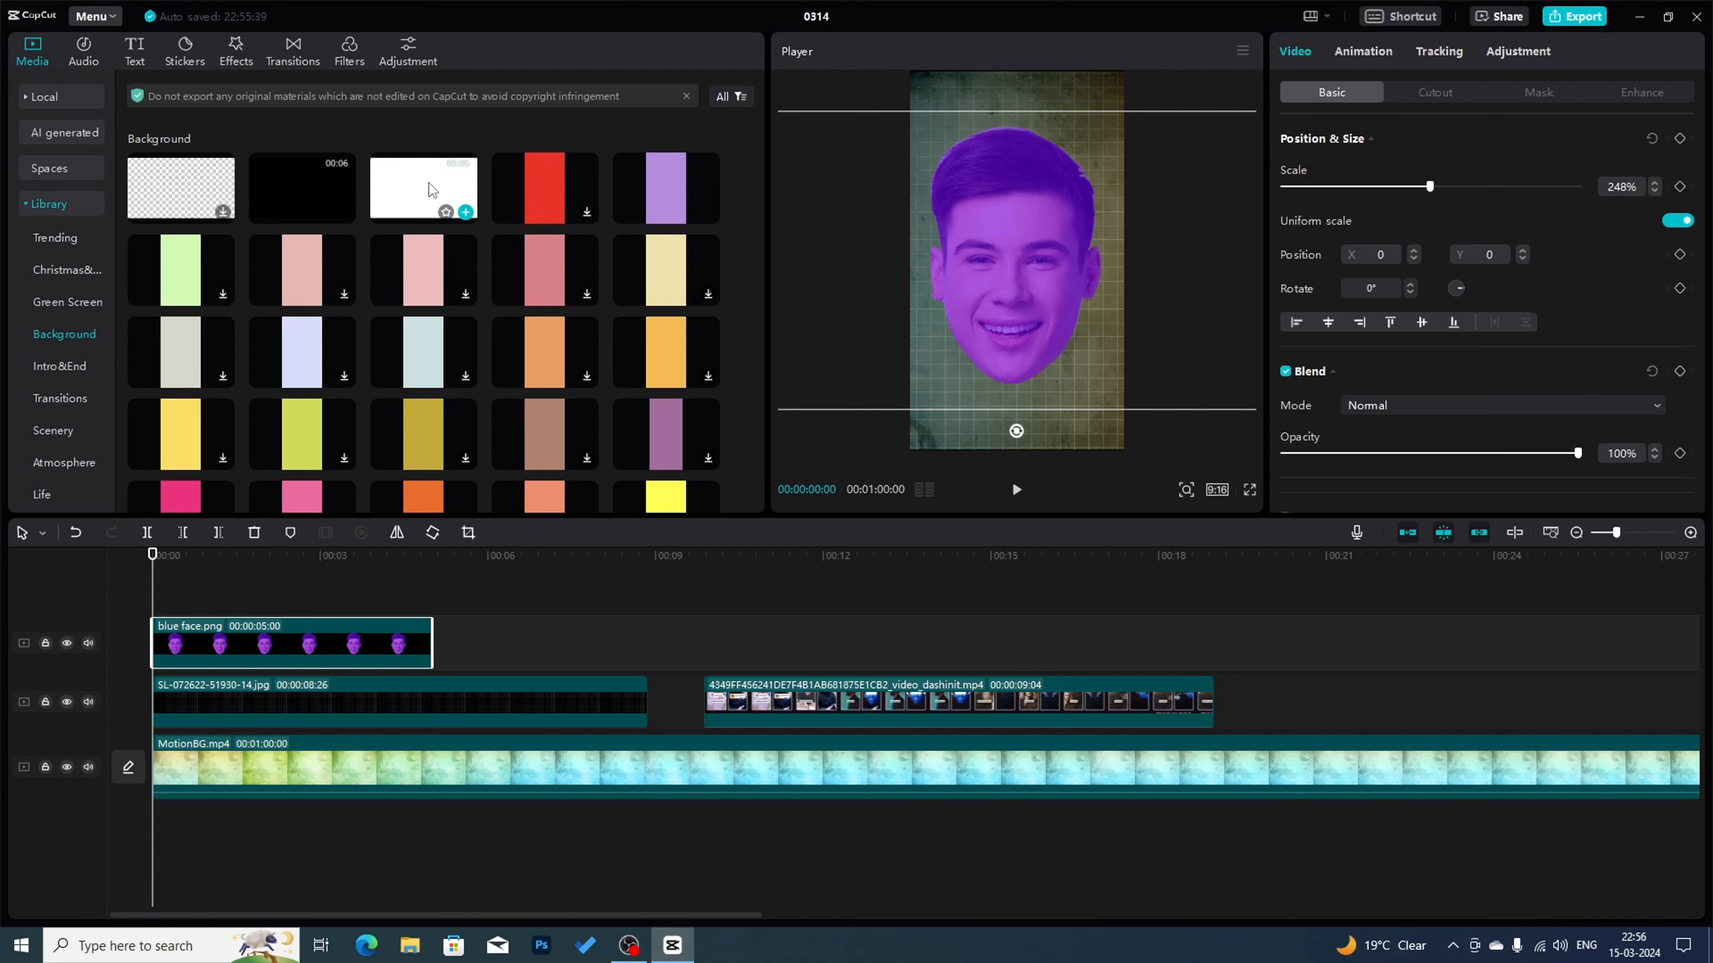
{"action": "left_click_drag", "start_coordinate": [432, 189], "coordinate": [149, 591]}
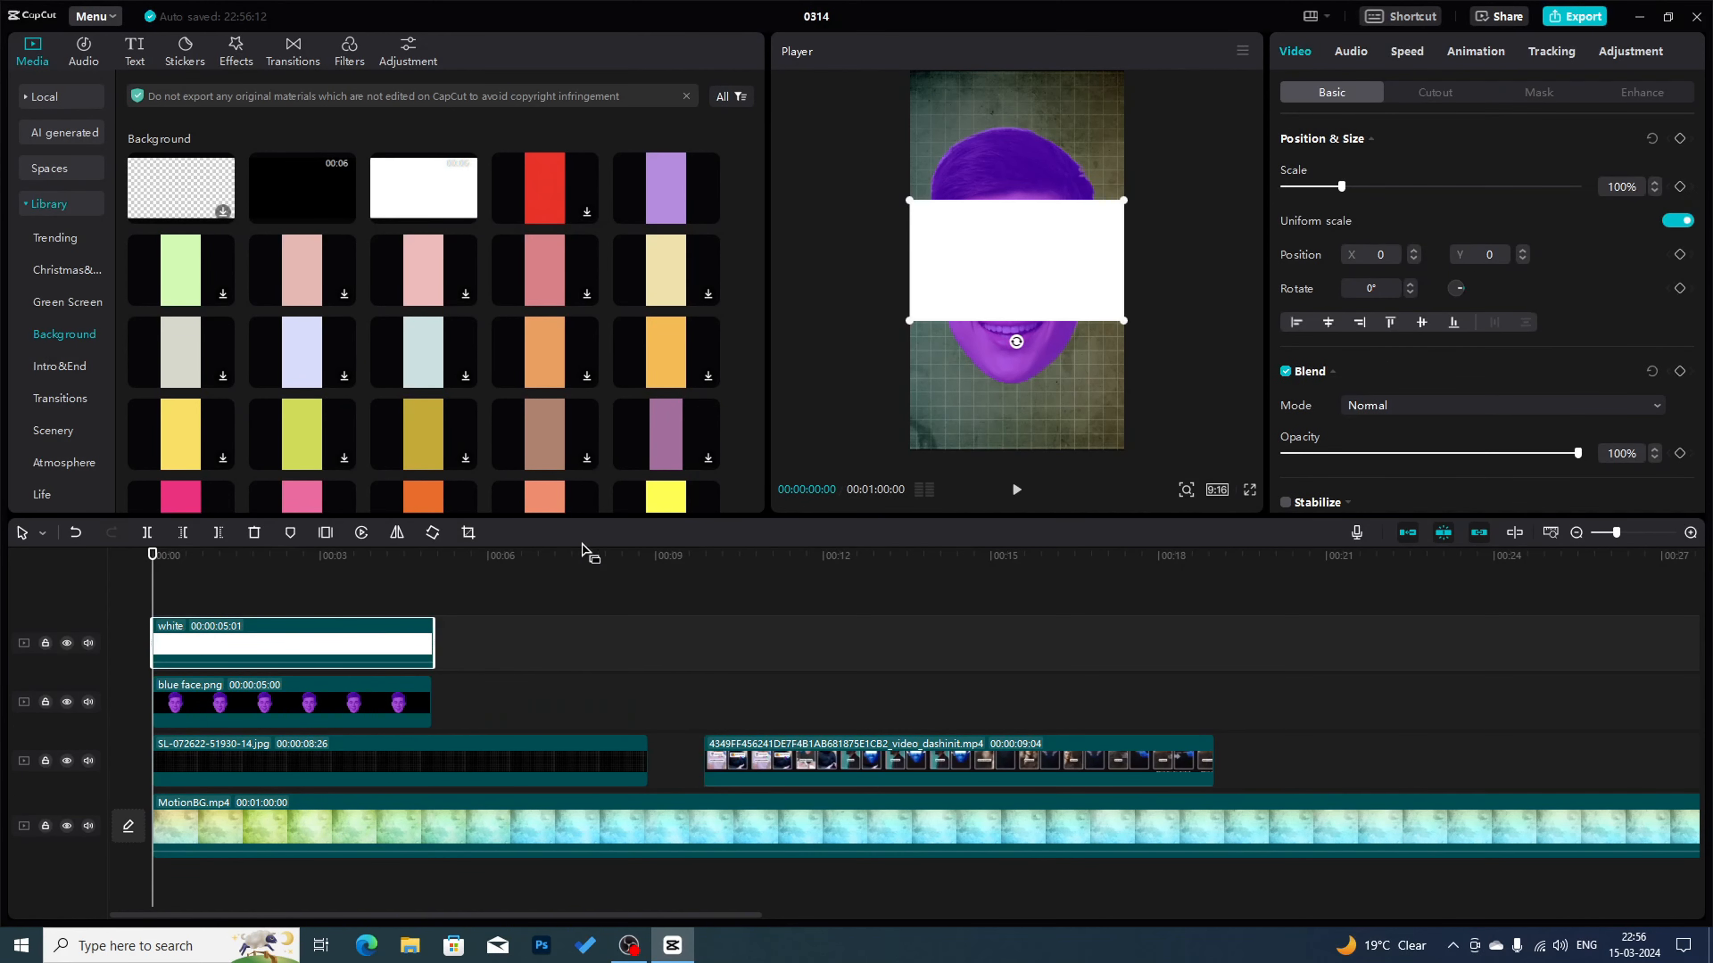
{"action": "left_click", "coordinate": [468, 533]}
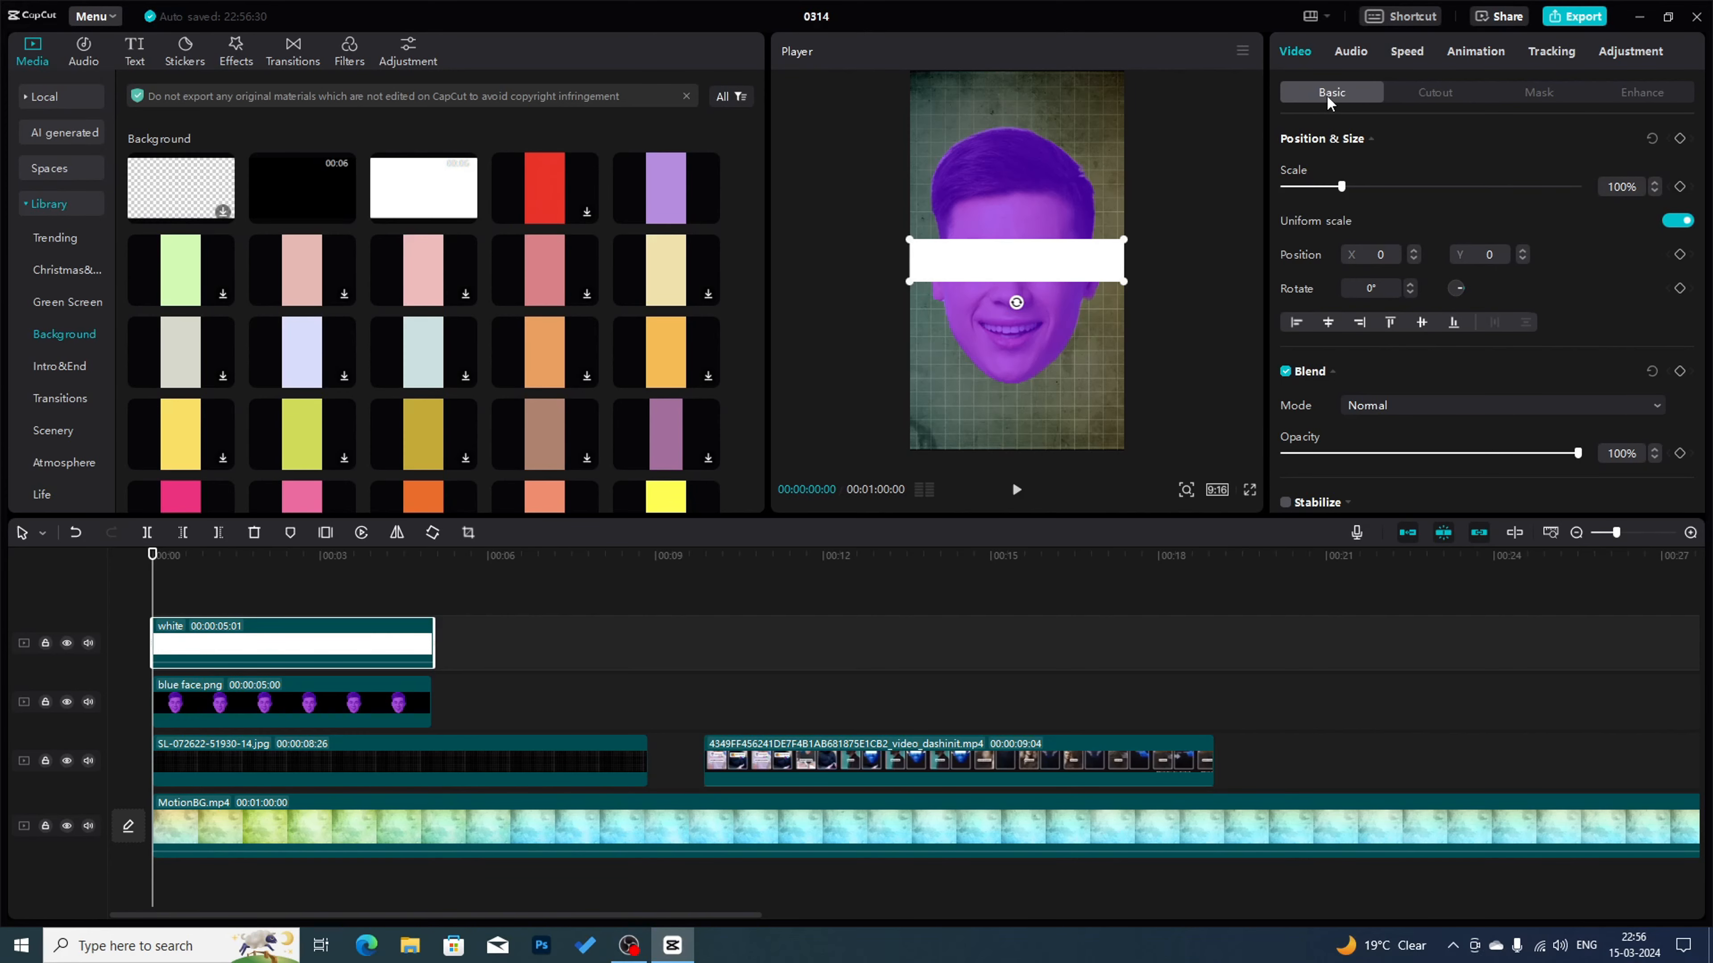
- Apply a Rectangle mask of about 546 by 107 to the white strip and scale the clip to 152%
{"action": "left_click", "coordinate": [1545, 93]}
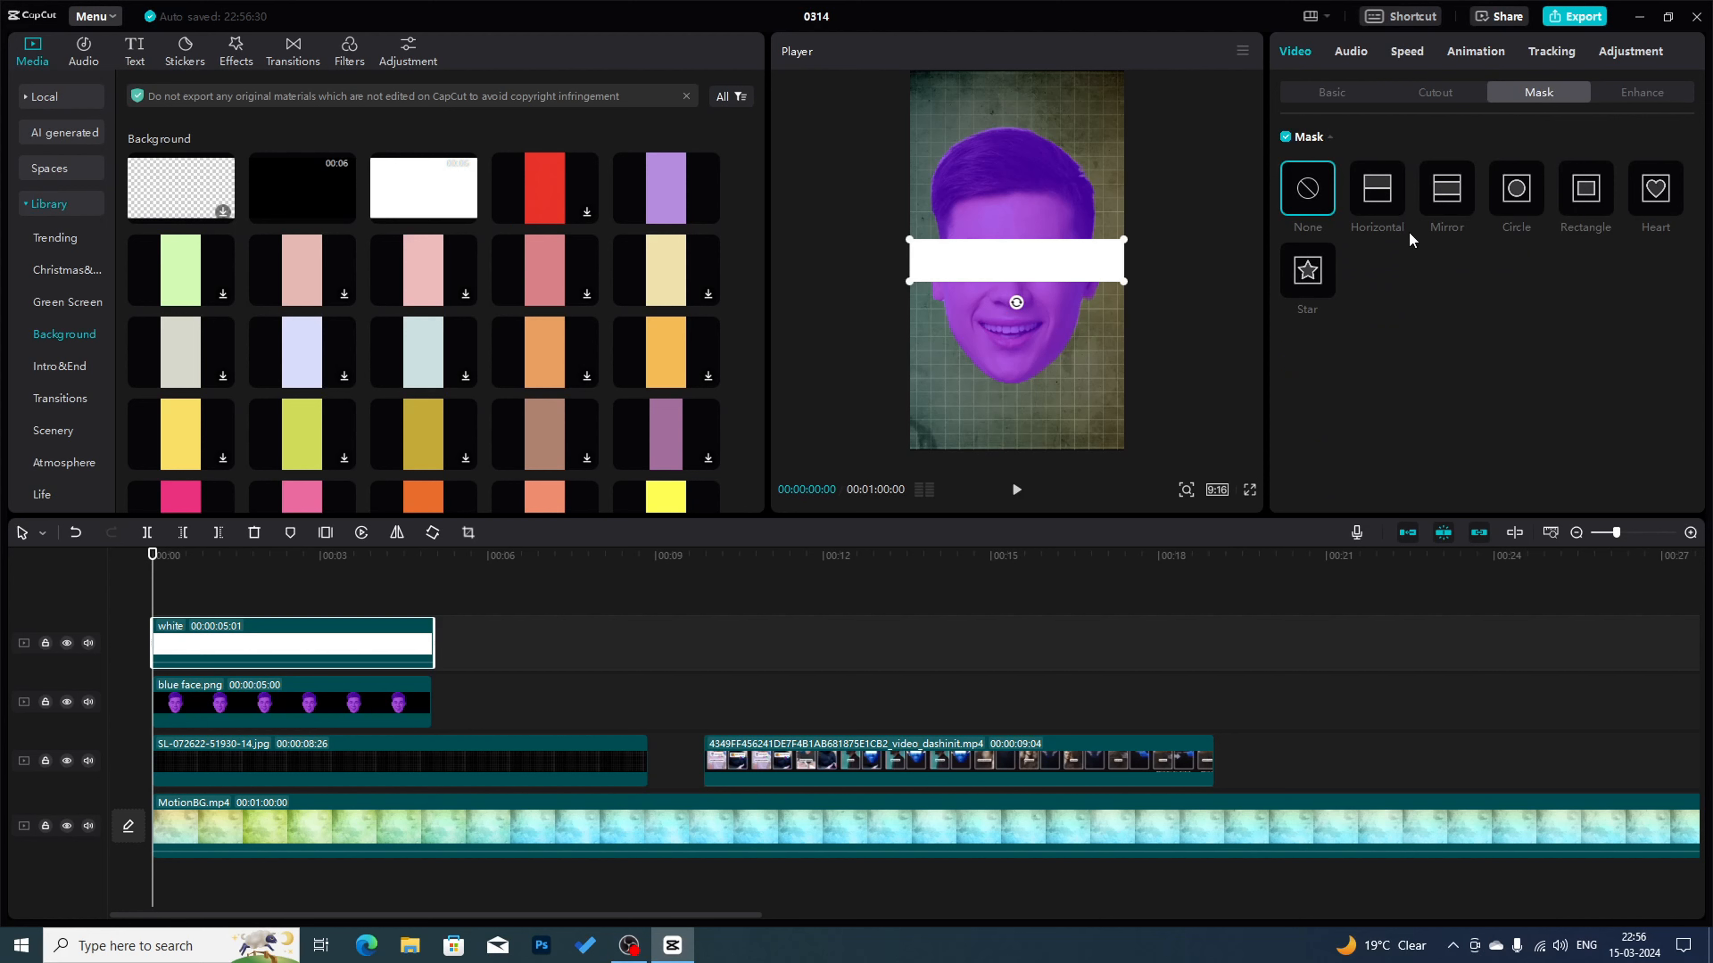
{"action": "left_click", "coordinate": [1591, 196]}
{"action": "mouse_move", "coordinate": [1071, 298]}
{"action": "left_mouse_down"}
{"action": "mouse_move", "coordinate": [1086, 310]}
{"action": "mouse_move", "coordinate": [1067, 306]}
{"action": "left_mouse_up"}
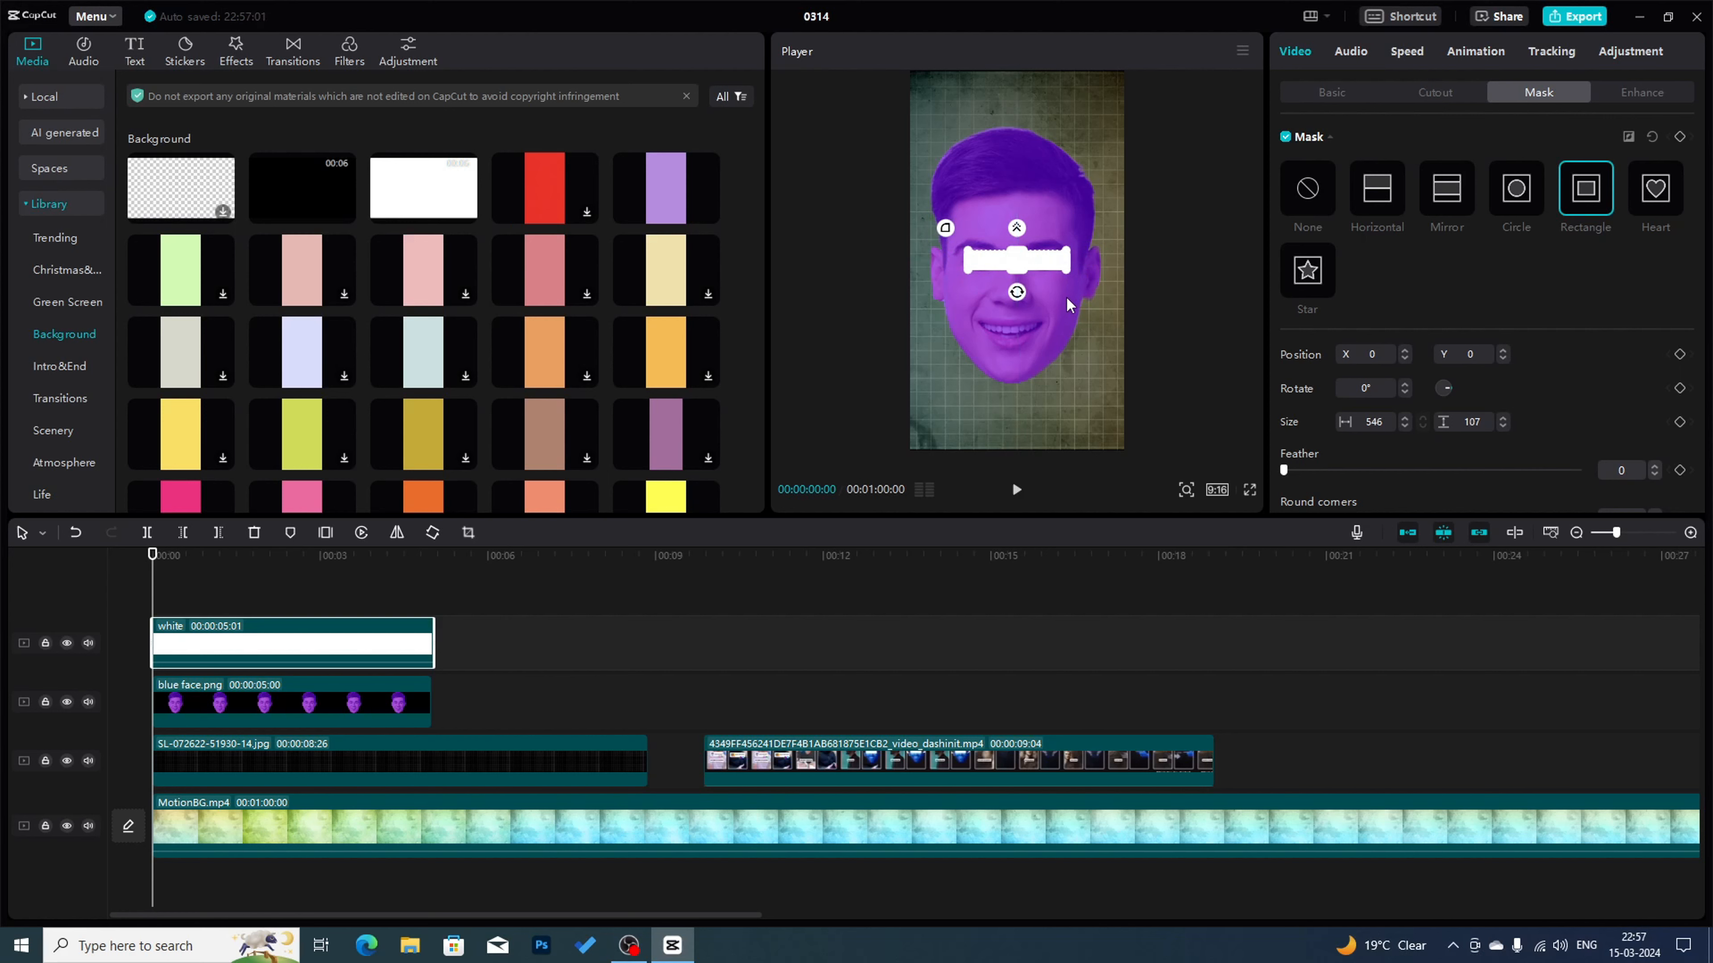
{"action": "left_click", "coordinate": [1316, 94]}
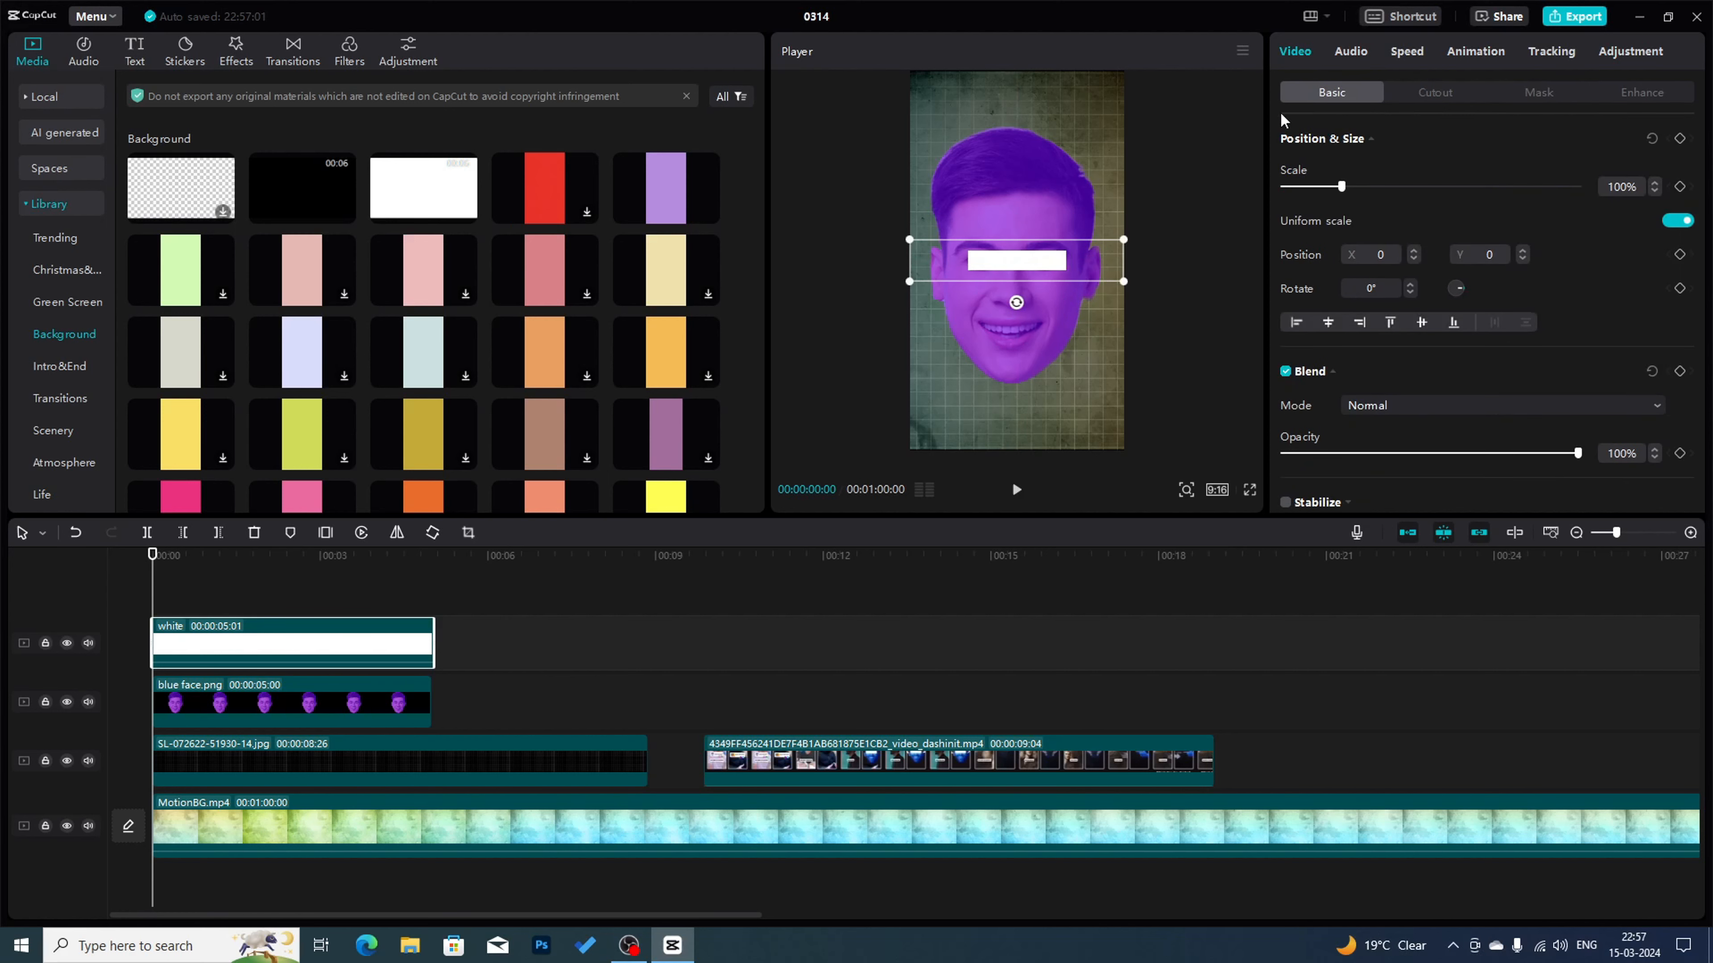
{"action": "left_click_drag", "start_coordinate": [1122, 282], "coordinate": [1179, 339]}
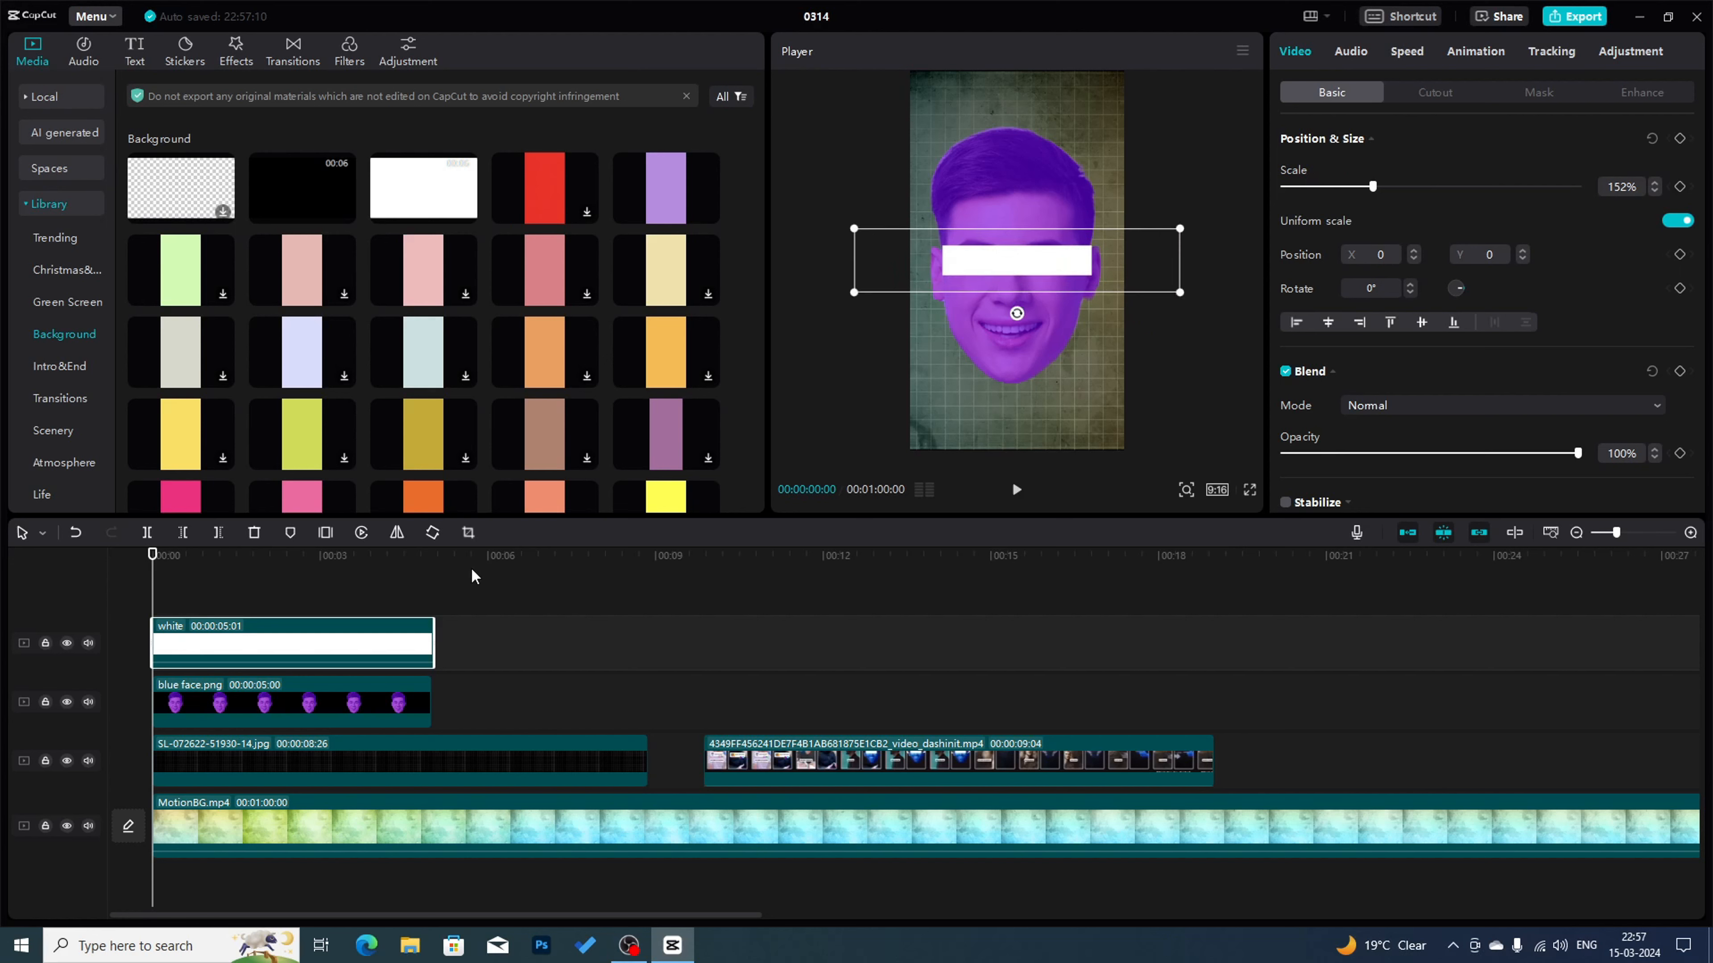
- Recrop the white bar slightly taller and shift it to X -54 so it covers the face's eyes
{"action": "left_click", "coordinate": [469, 533]}
{"action": "left_click_drag", "start_coordinate": [721, 343], "coordinate": [720, 373]}
{"action": "left_click", "coordinate": [1262, 736]}
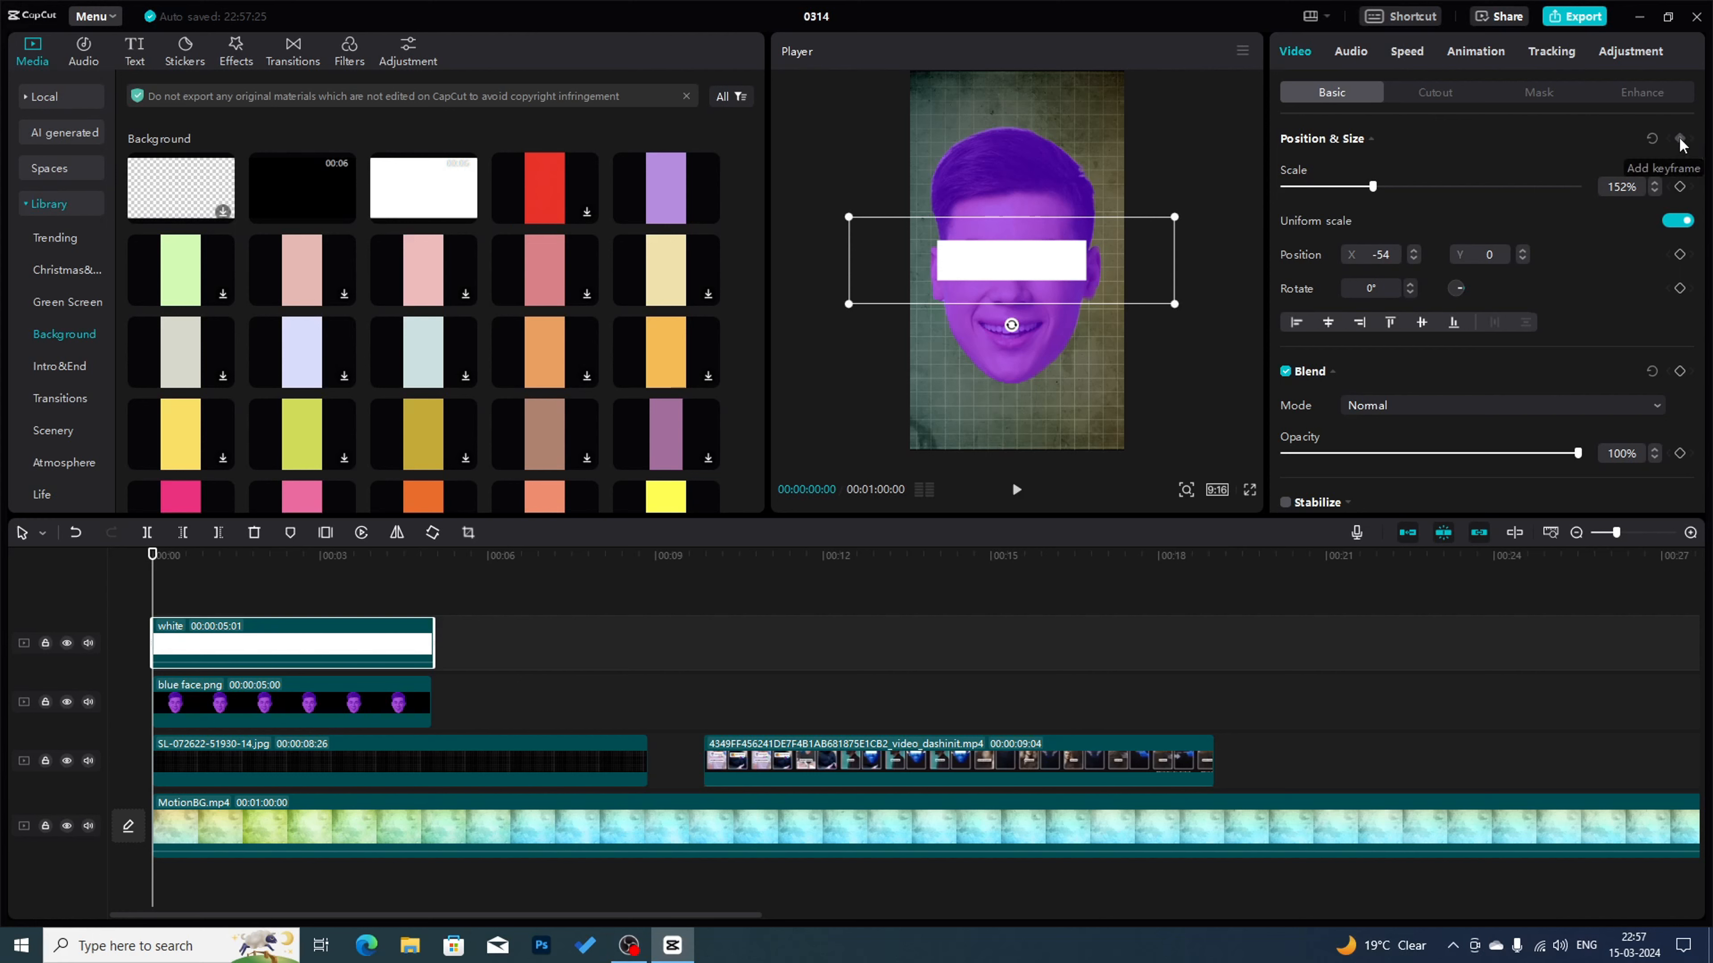
- Add Position & Size keyframes to both the white bar and the face at 00:00:00:00 and 00:00:01:14
{"action": "left_click", "coordinate": [971, 358]}
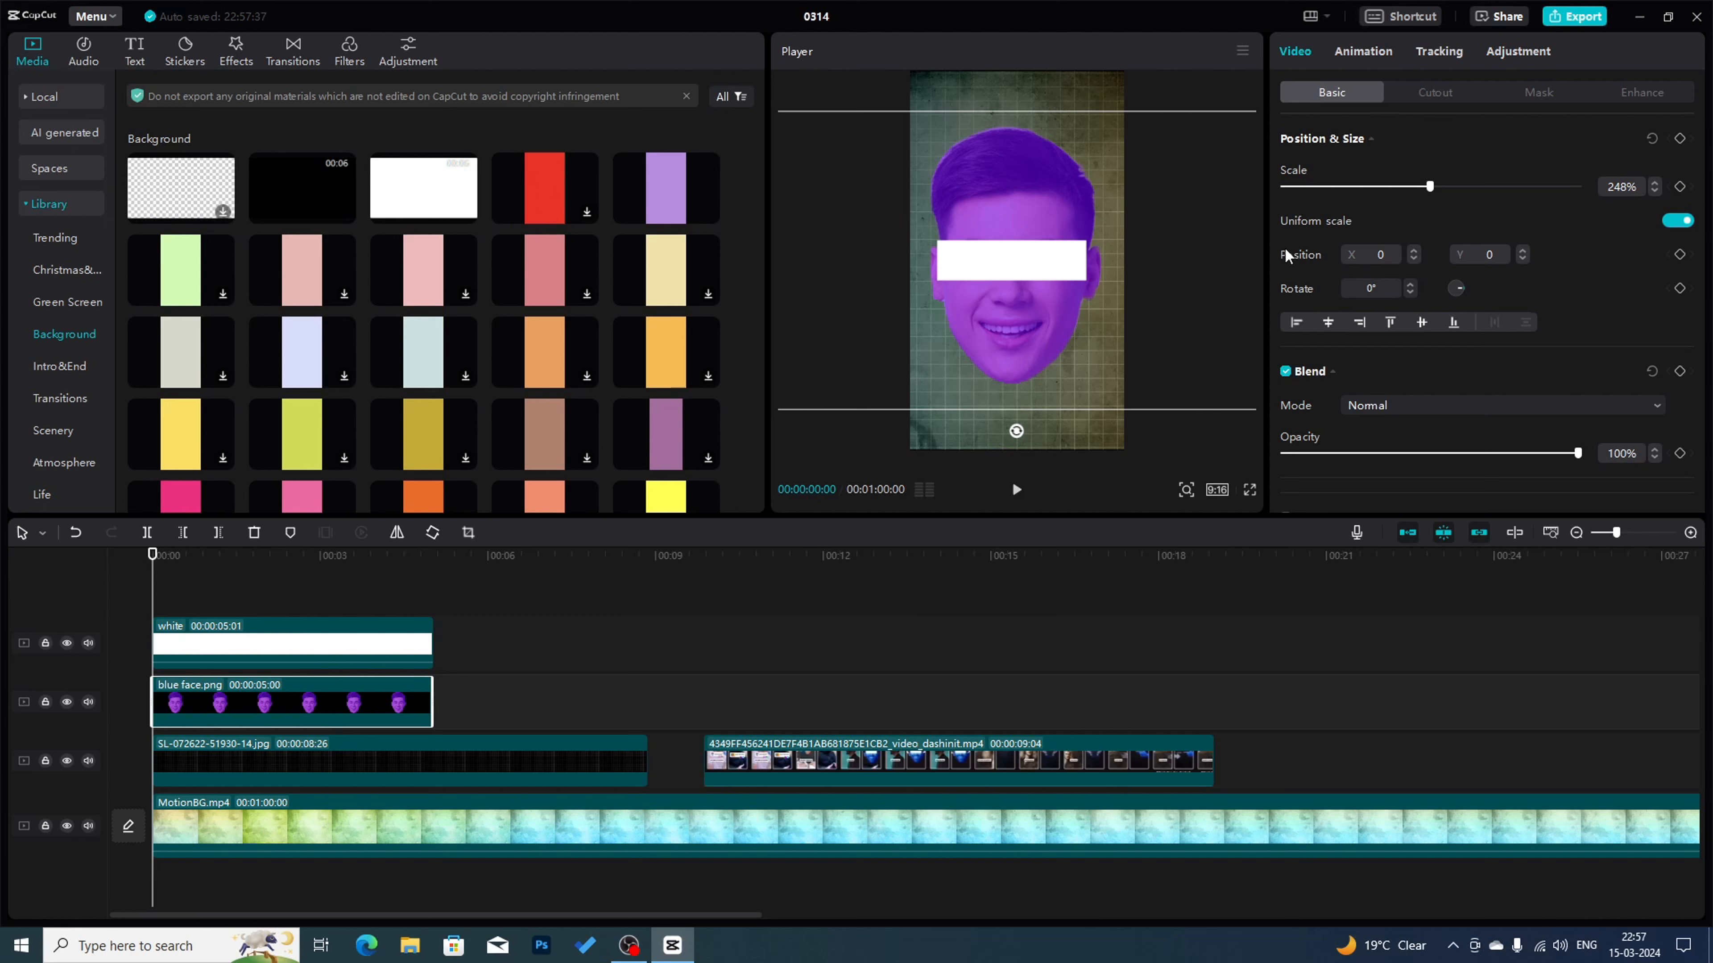
{"action": "left_click", "coordinate": [192, 651]}
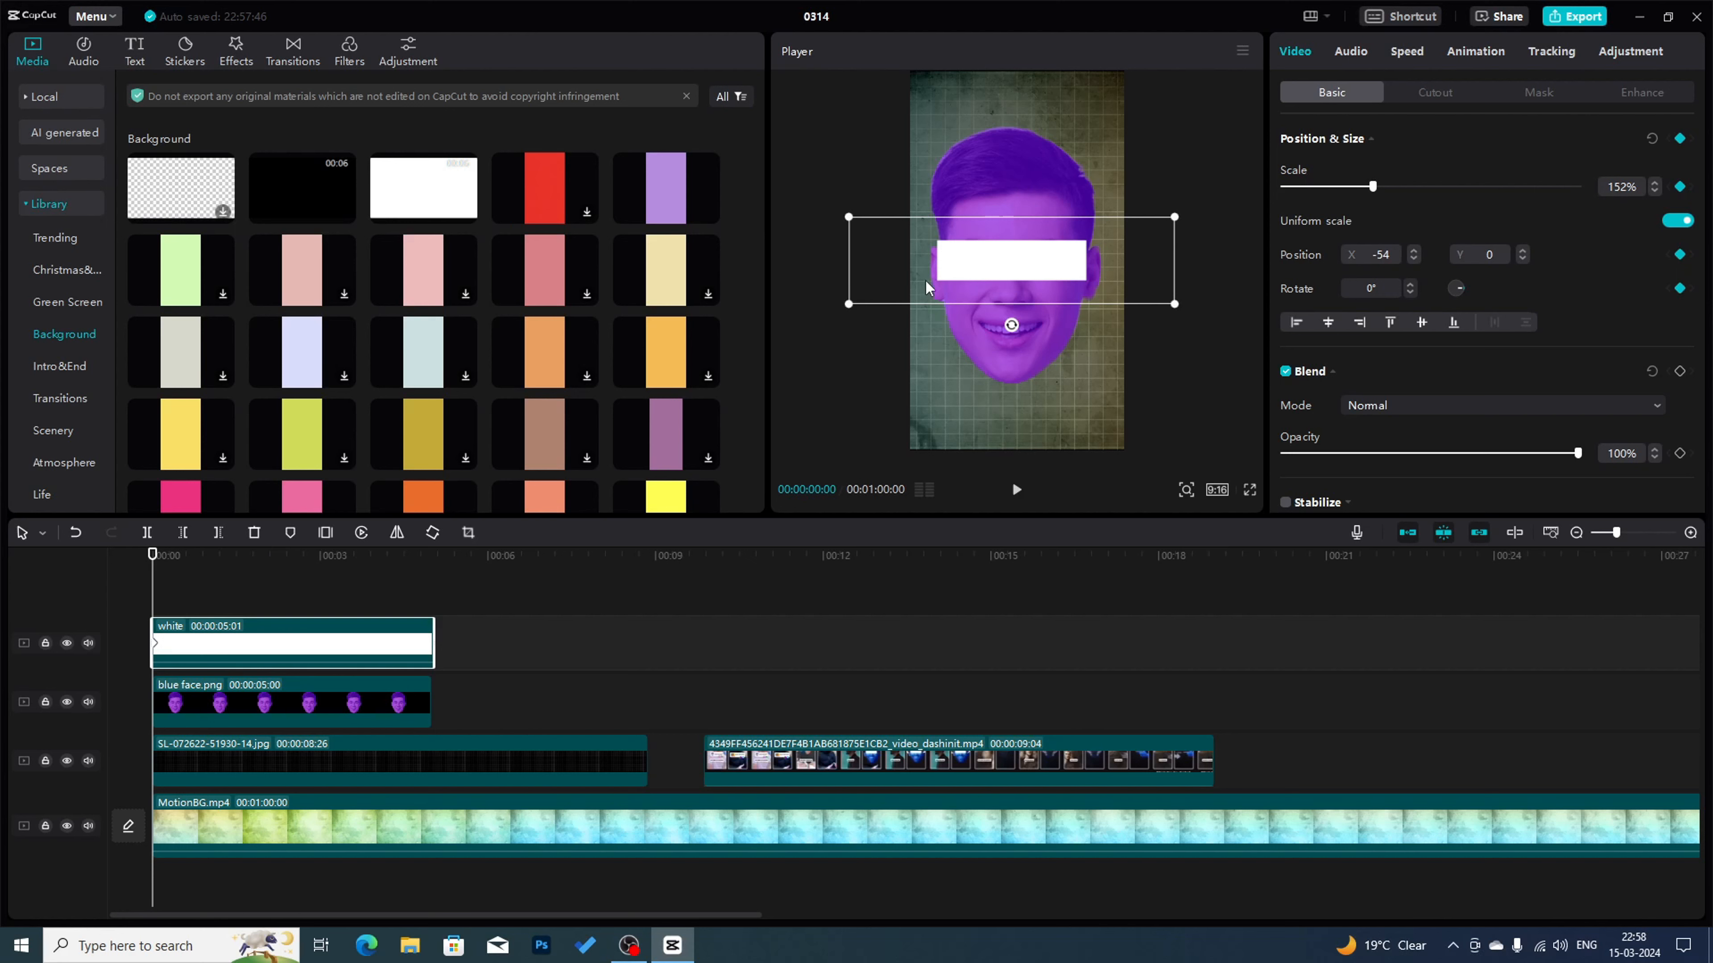
{"action": "left_click", "coordinate": [235, 555]}
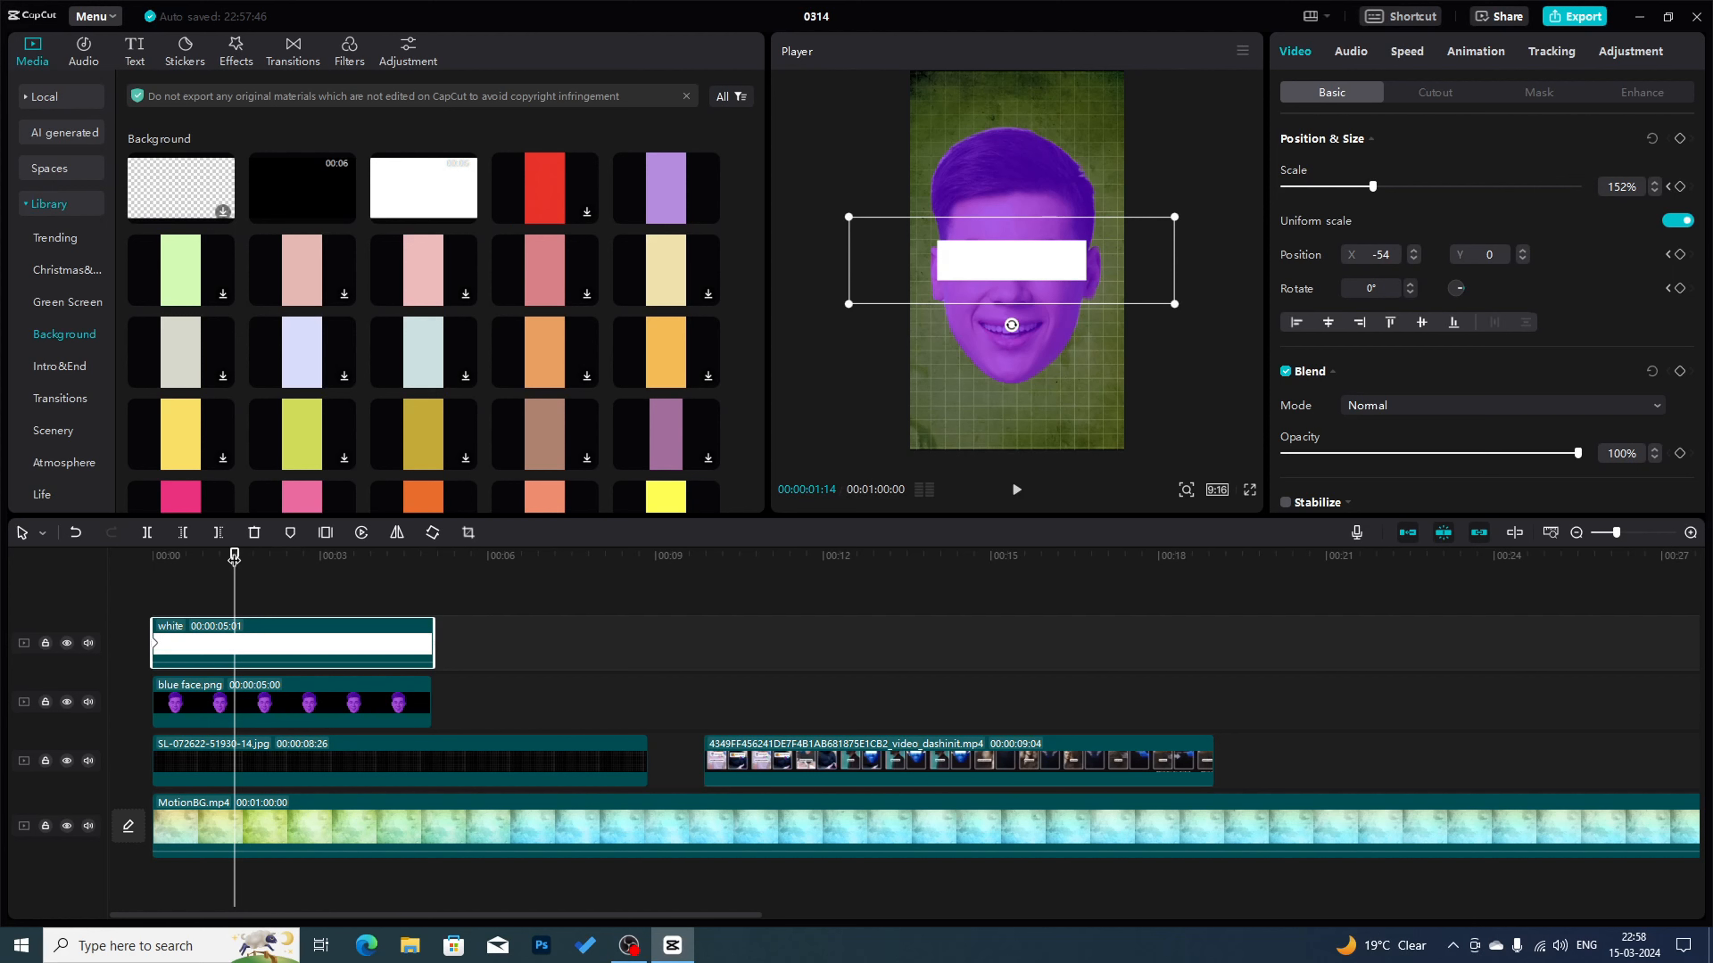
{"action": "left_click", "coordinate": [1678, 139]}
{"action": "left_click", "coordinate": [286, 703]}
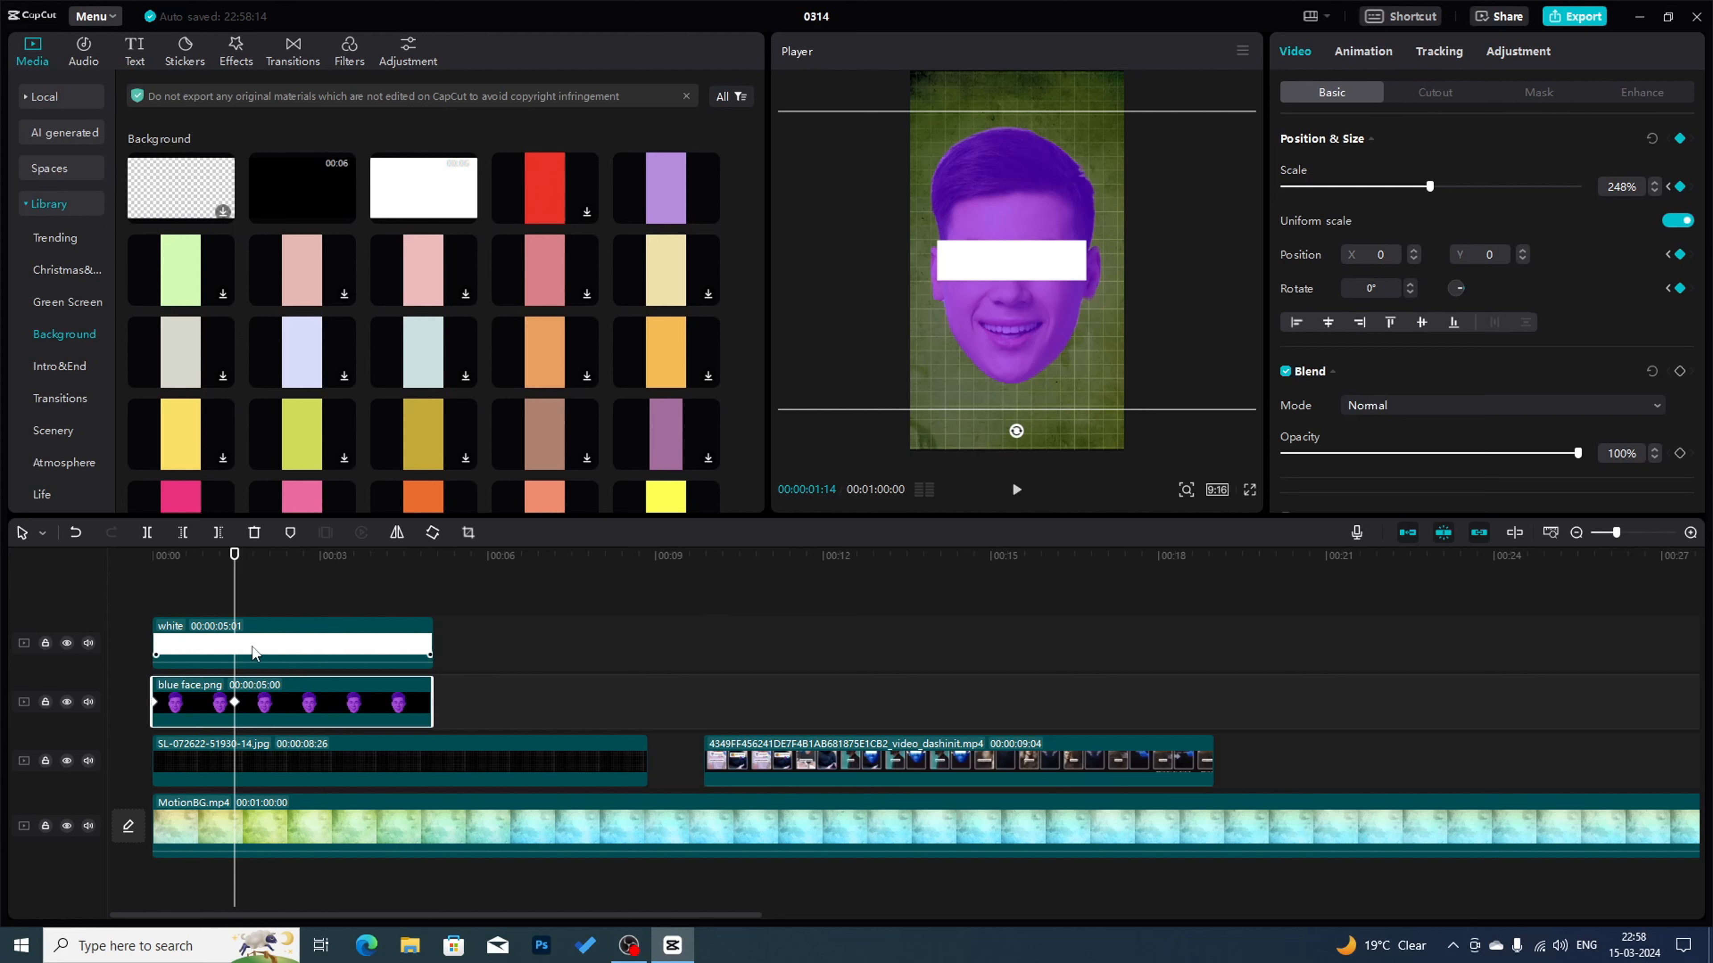
- At the timeline start, move the face down to Y -1668 and the white bar down to Y -1632
{"action": "key", "text": "Home"}
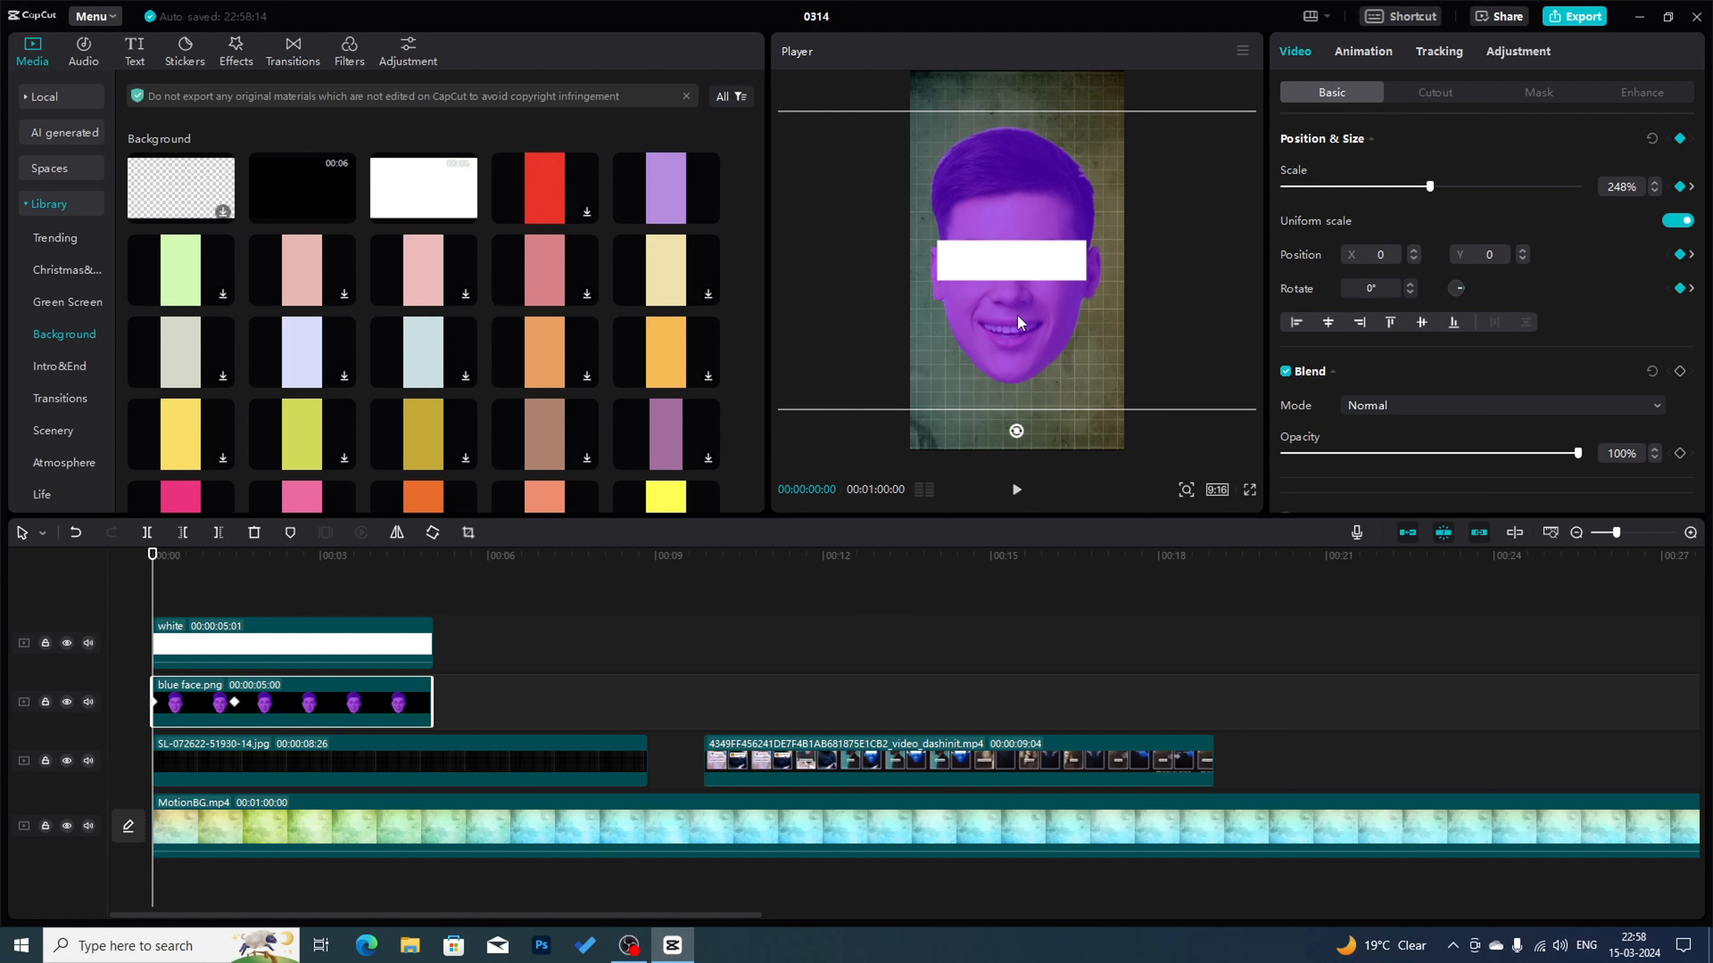
{"action": "left_click_drag", "start_coordinate": [1018, 323], "coordinate": [1000, 496]}
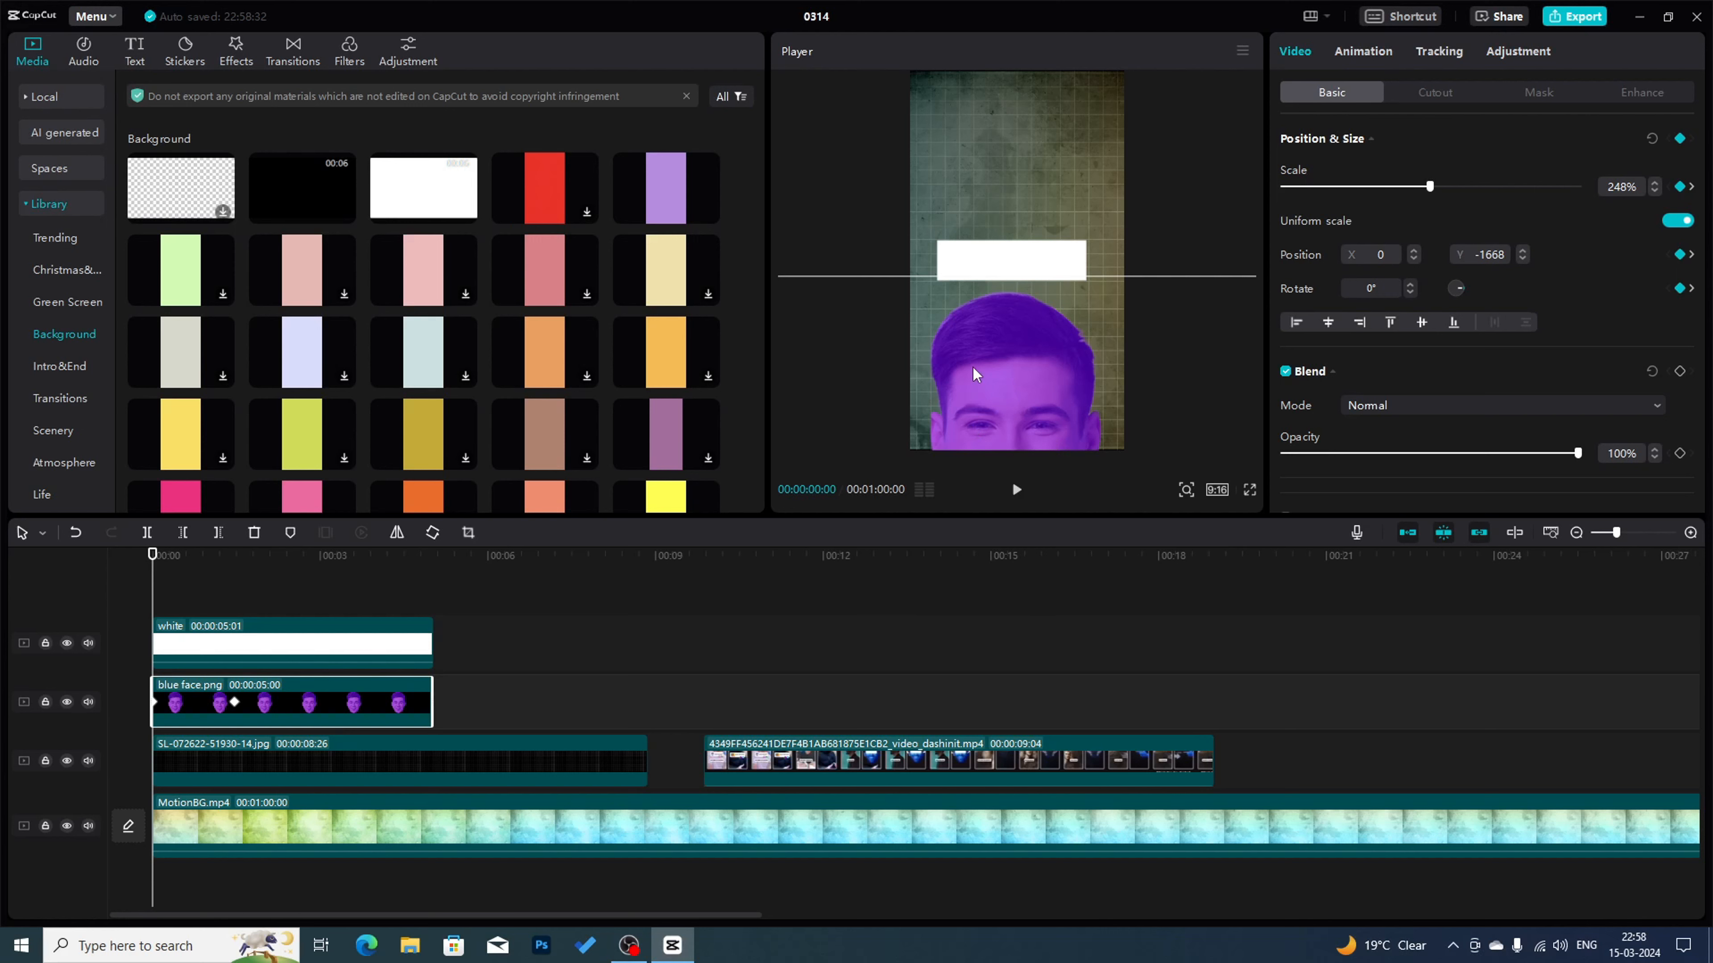
{"action": "left_click", "coordinate": [1008, 263]}
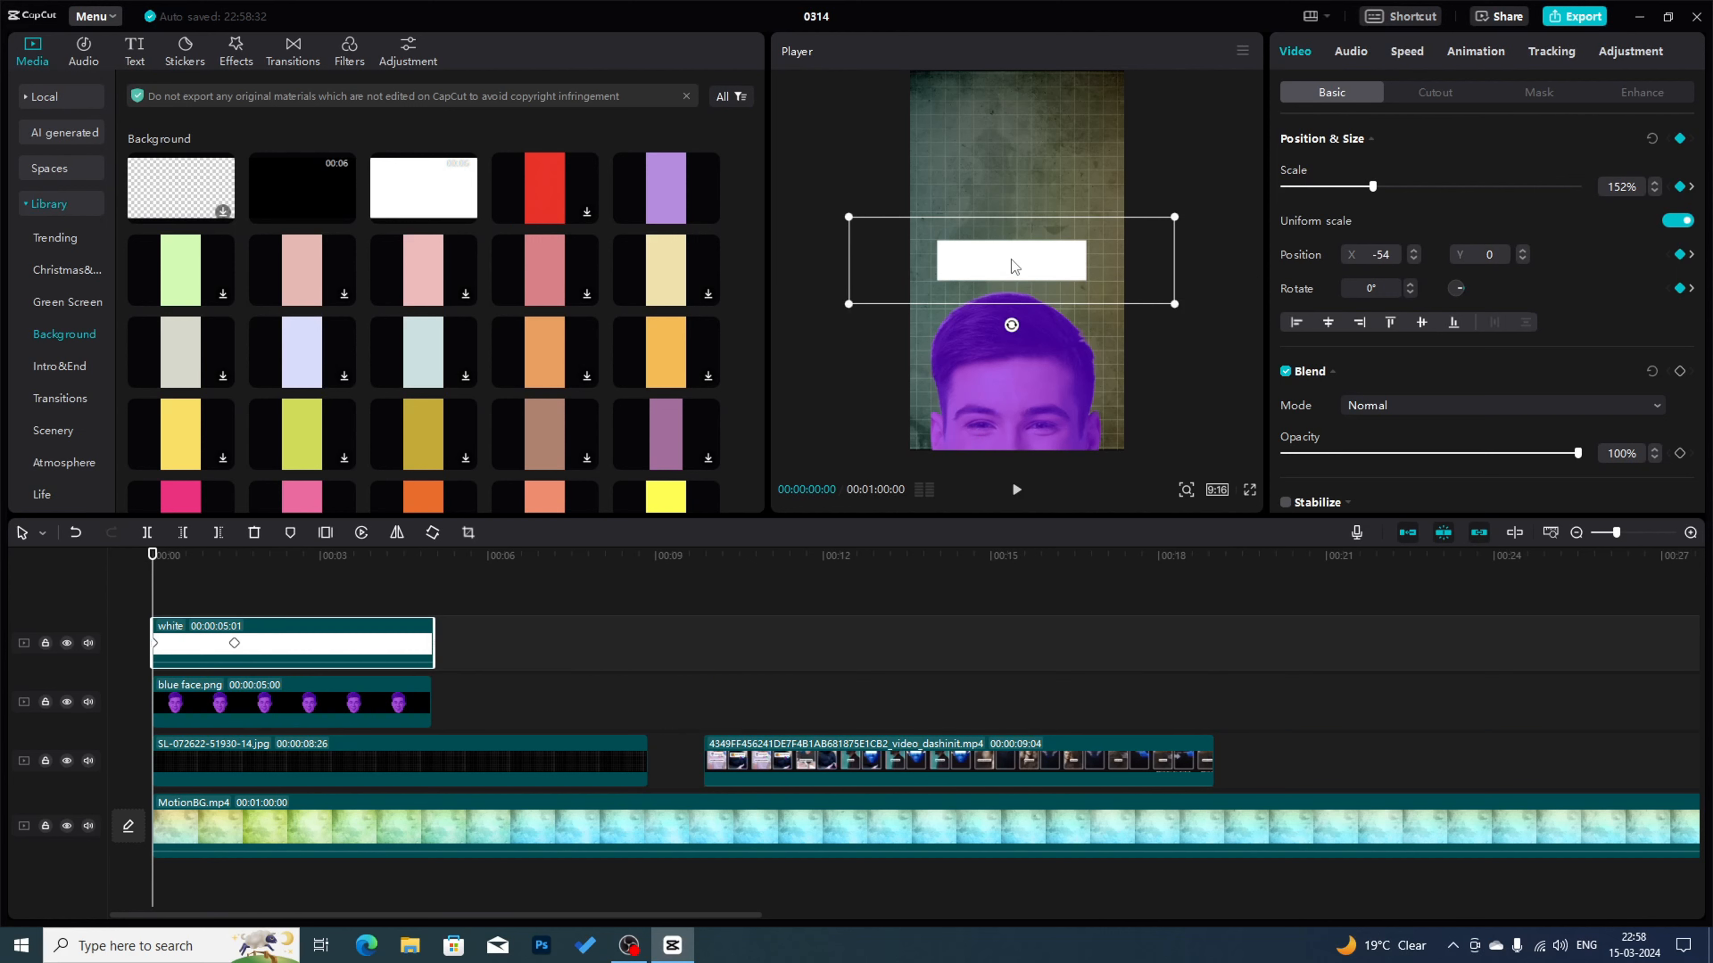
{"action": "left_click_drag", "start_coordinate": [1015, 269], "coordinate": [1006, 410]}
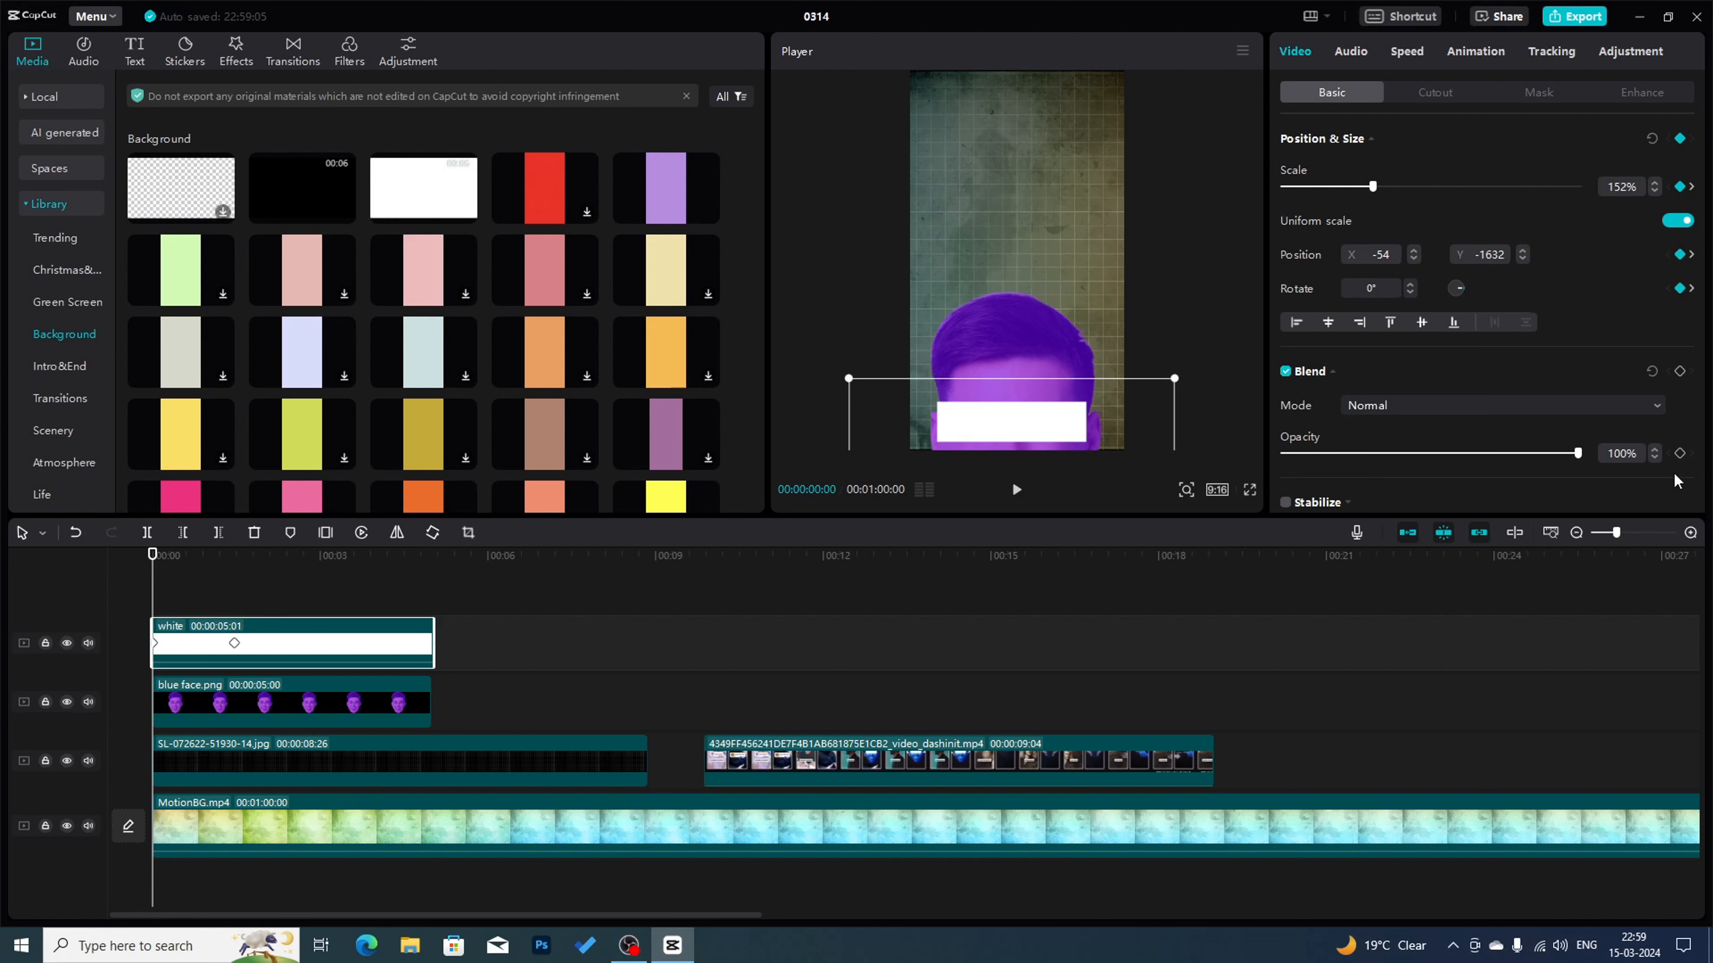
- Add opacity keyframes to both clips at the timeline start, setting the face to 7% and the white bar to 17%
{"action": "left_click", "coordinate": [1679, 453]}
{"action": "left_click", "coordinate": [270, 712]}
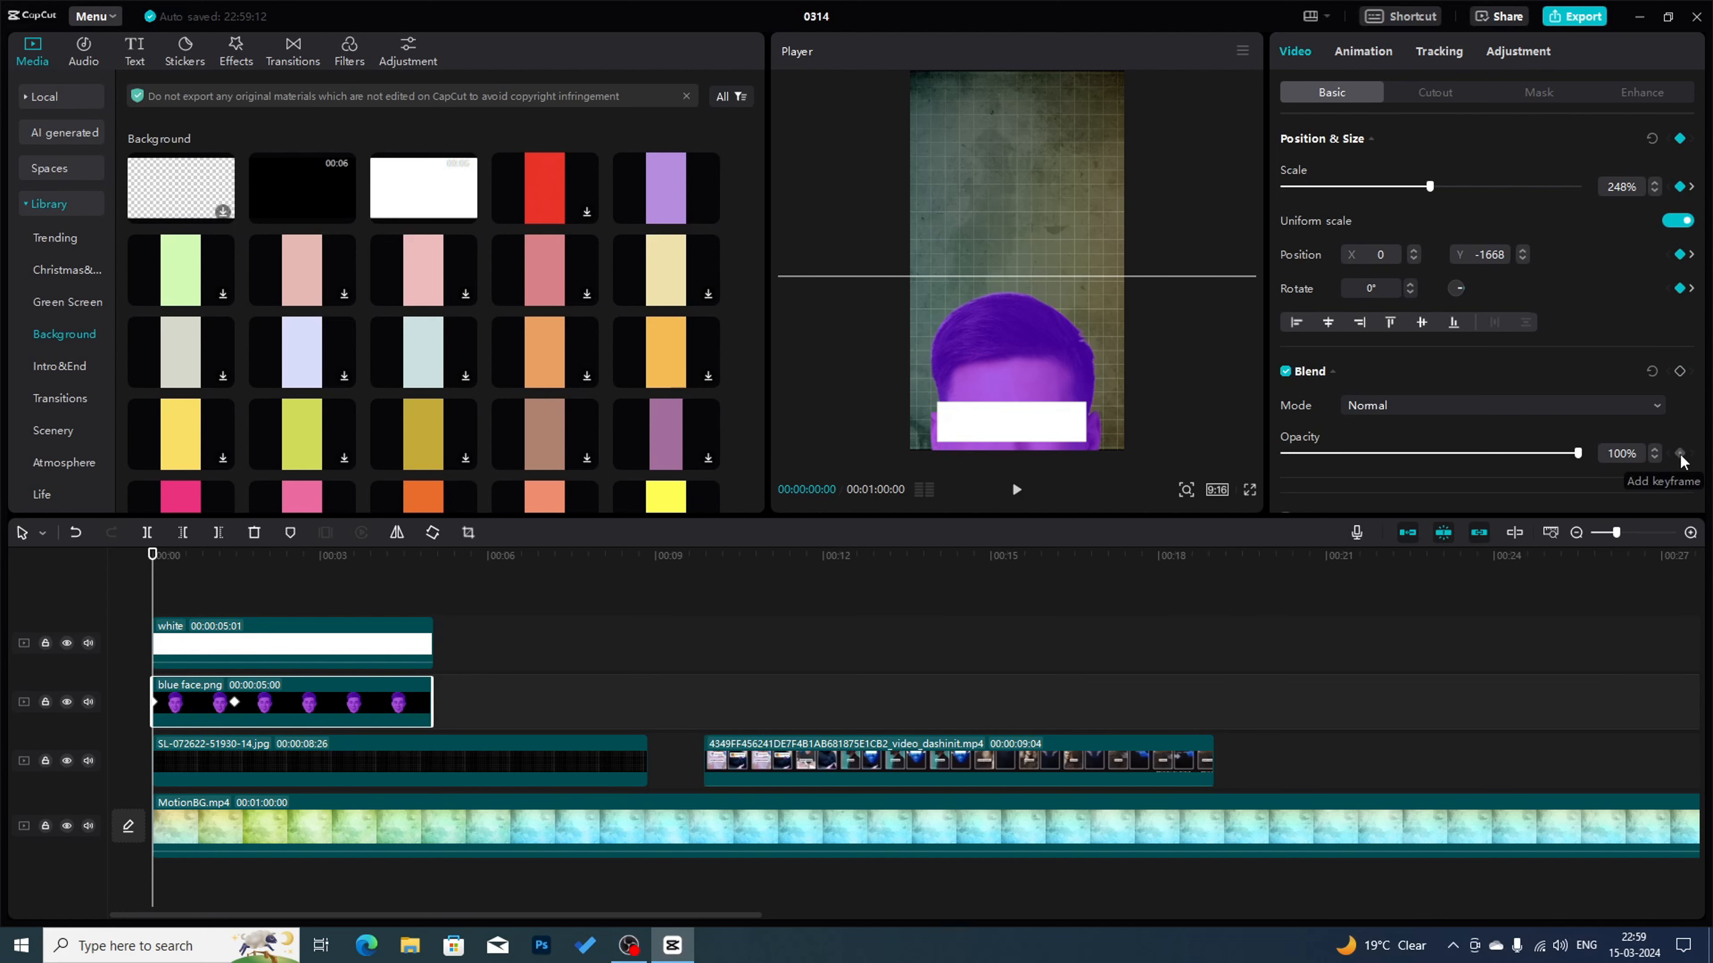
{"action": "left_click", "coordinate": [1679, 453]}
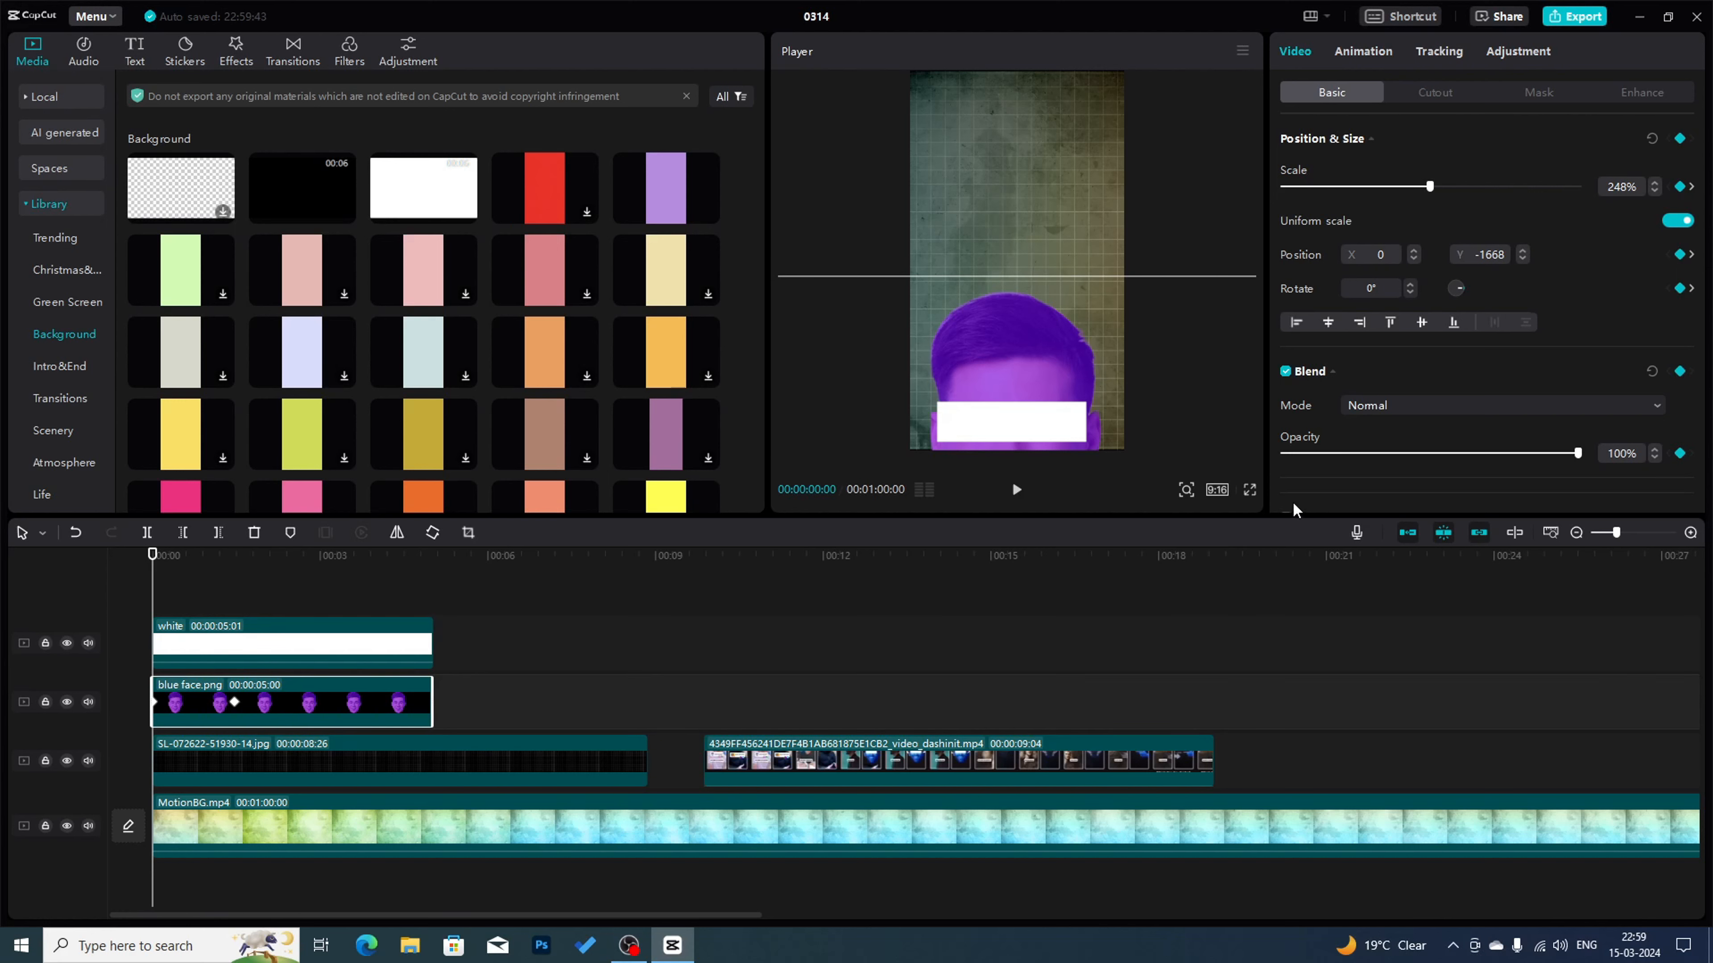
{"action": "left_click", "coordinate": [1298, 454]}
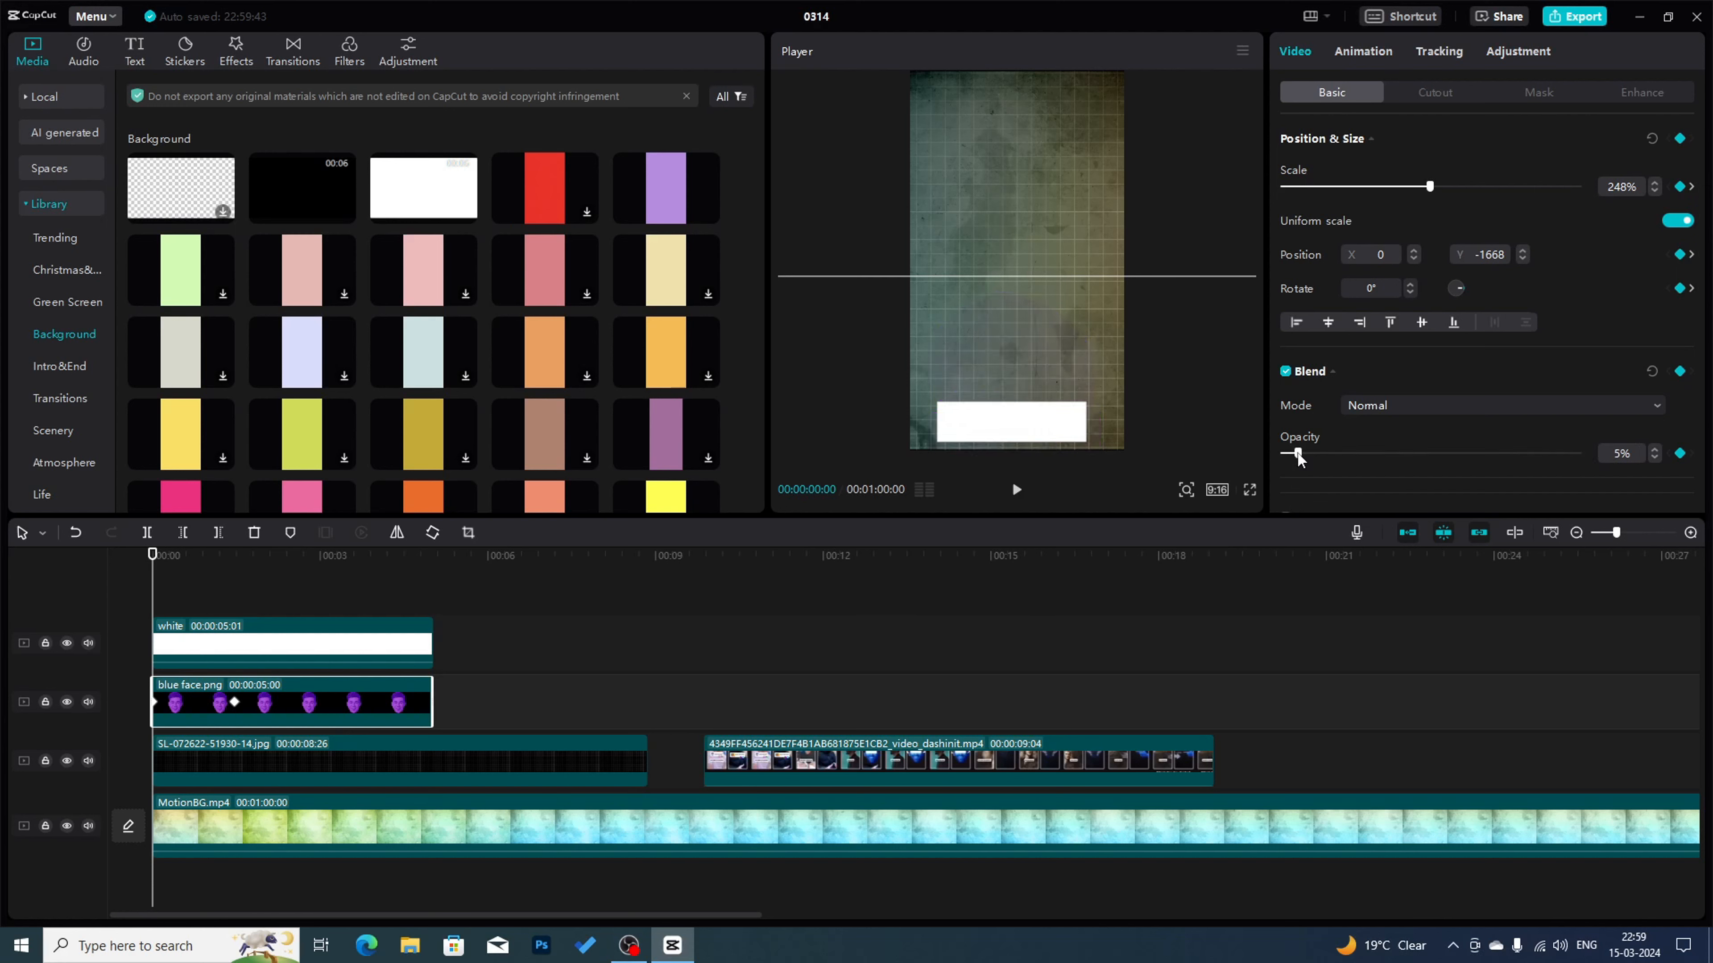
{"action": "left_click", "coordinate": [175, 641]}
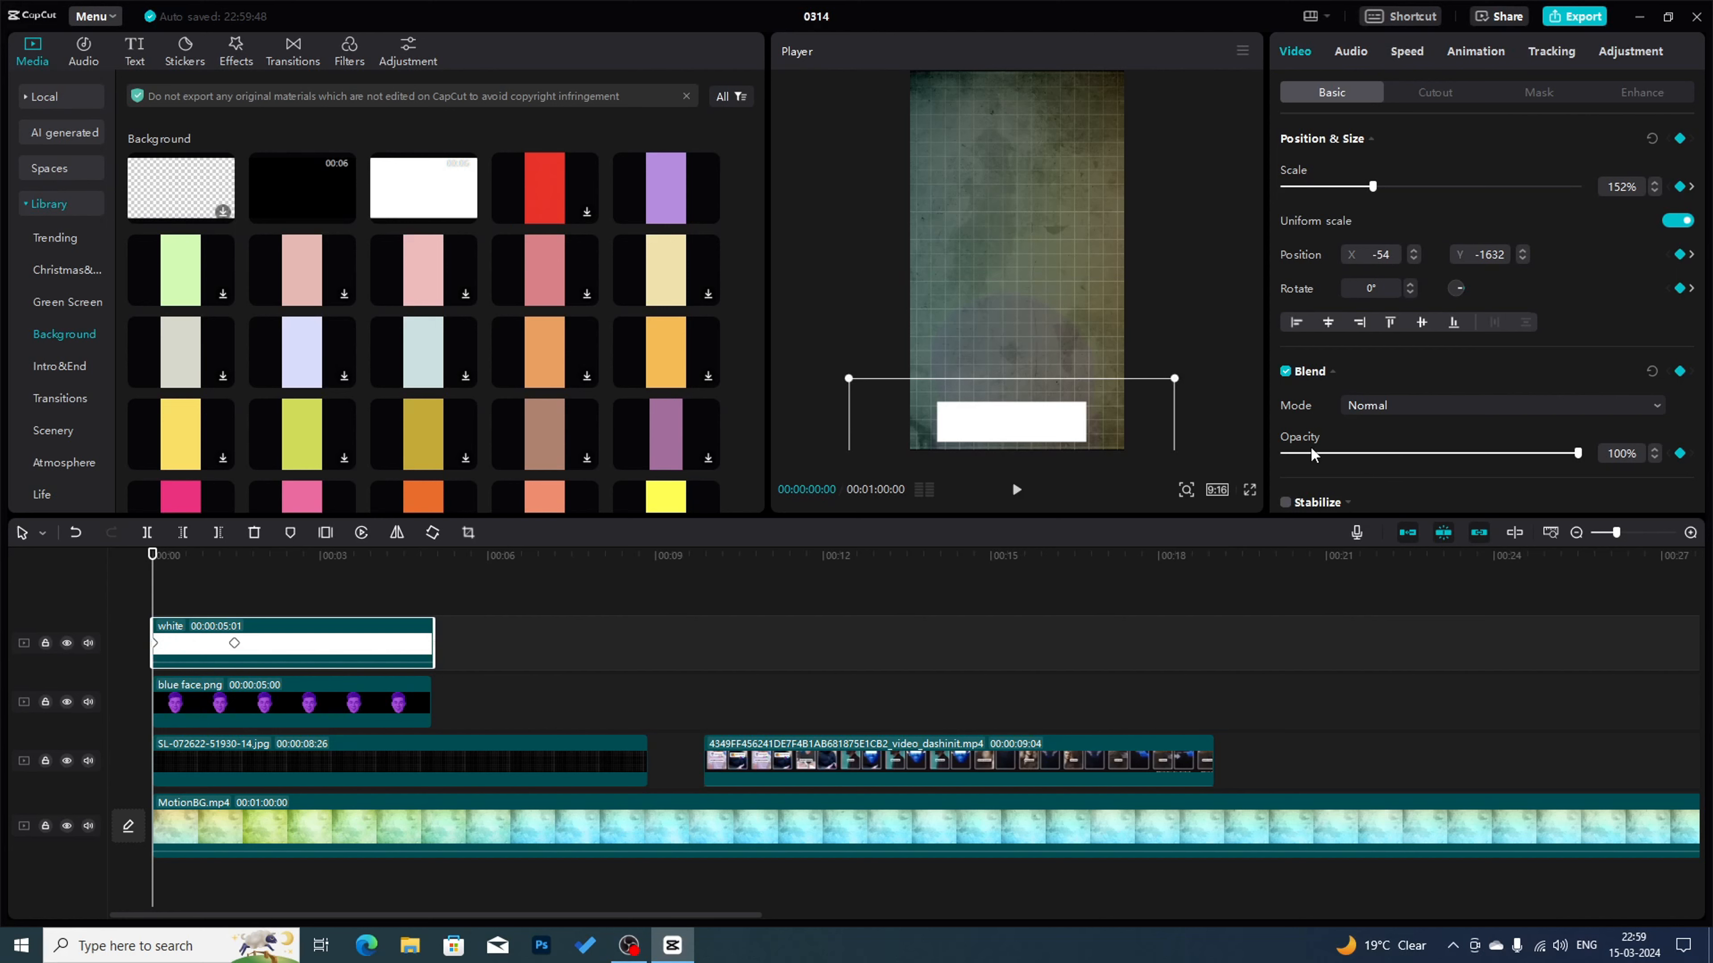
{"action": "mouse_move", "coordinate": [1310, 453]}
{"action": "left_mouse_down"}
{"action": "mouse_move", "coordinate": [1294, 454]}
{"action": "mouse_move", "coordinate": [1383, 465]}
{"action": "mouse_move", "coordinate": [1334, 453]}
{"action": "left_mouse_up"}
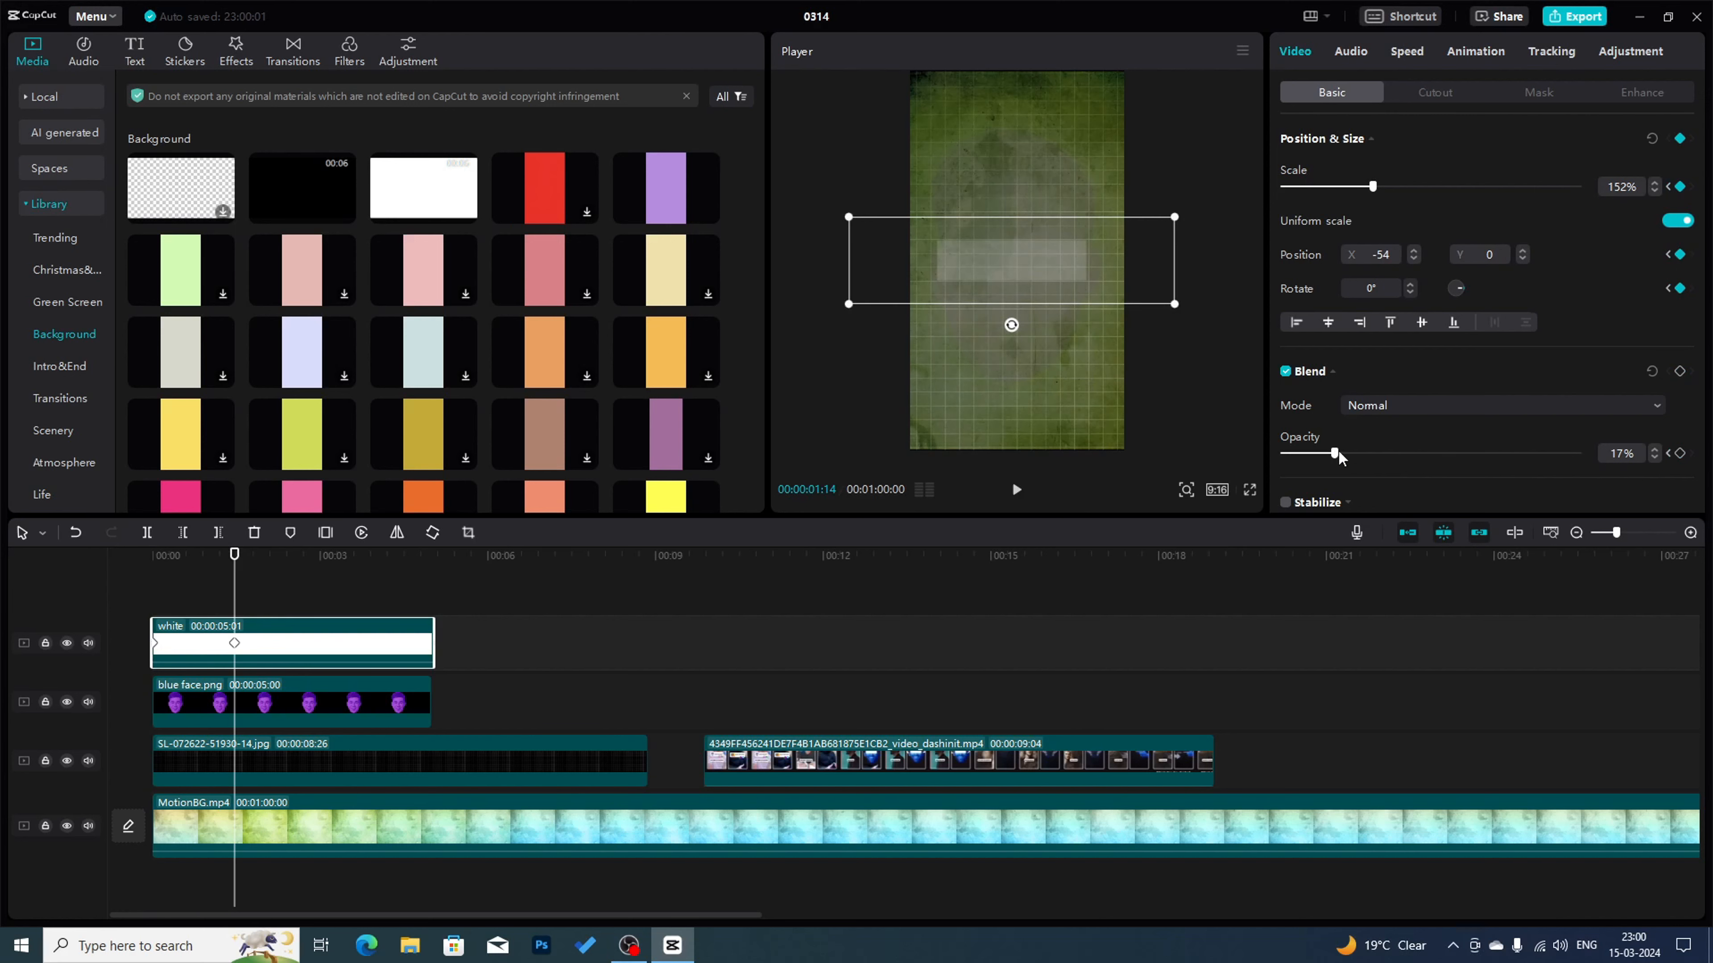
- Set the opacity of the white bar and the face to 100% at 00:00:01:14
{"action": "left_click_drag", "start_coordinate": [1338, 457], "coordinate": [1578, 456]}
{"action": "left_click", "coordinate": [307, 708]}
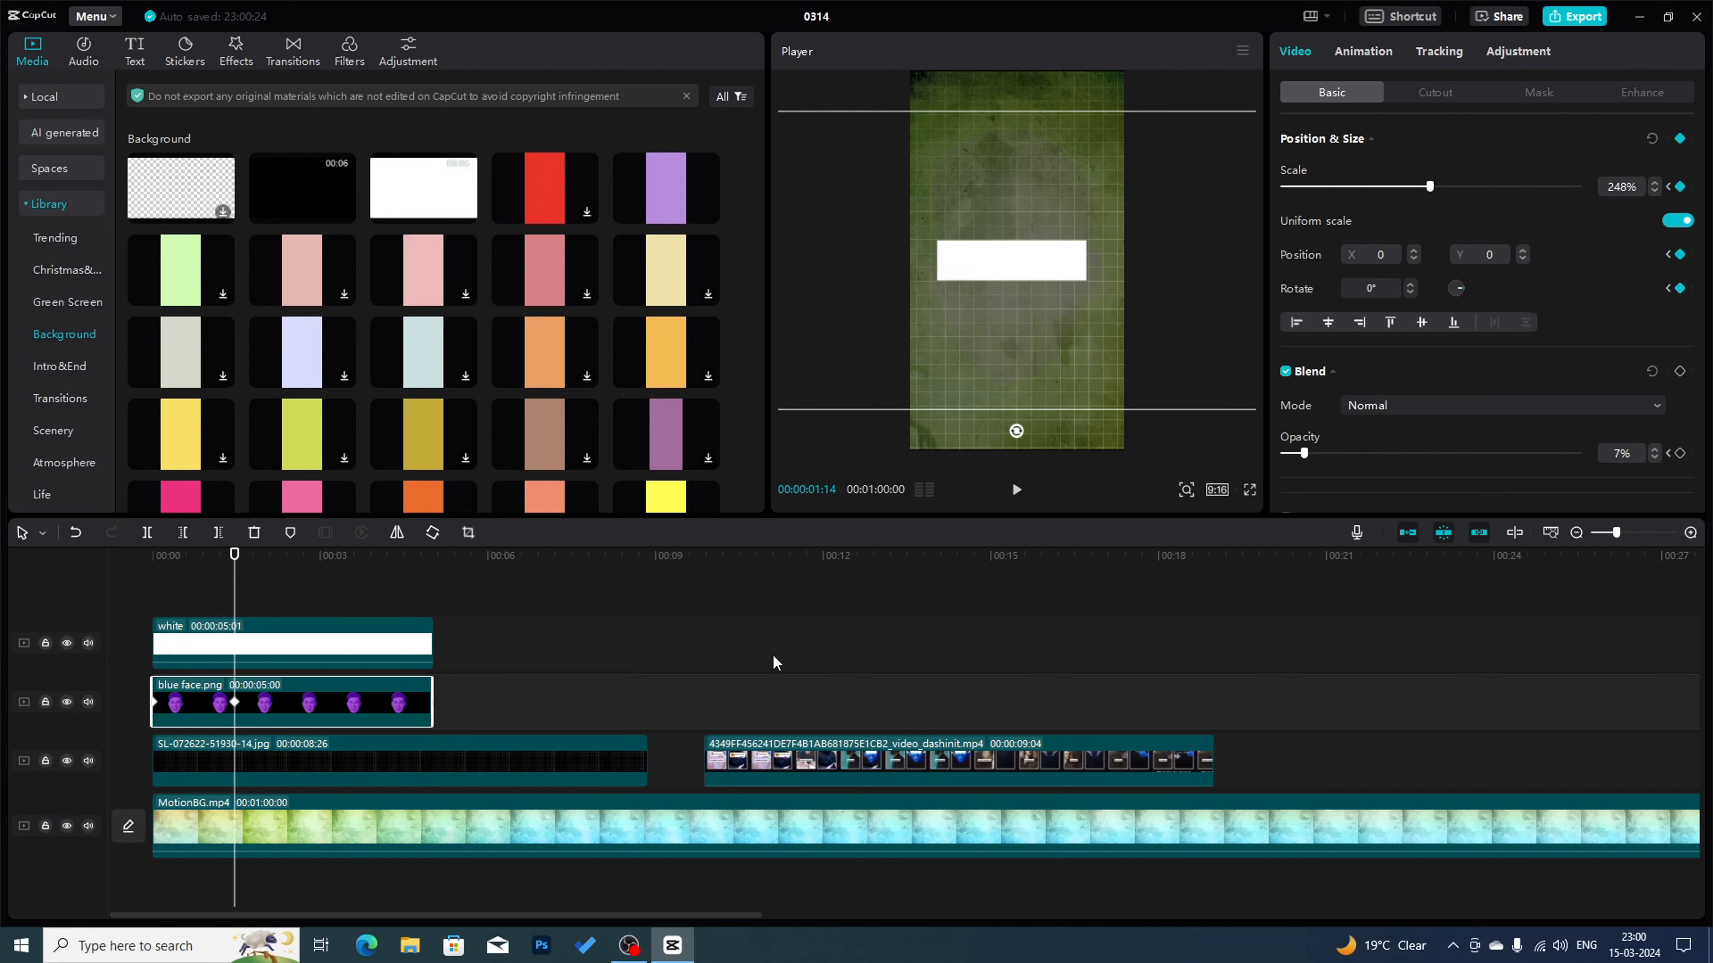
{"action": "left_click_drag", "start_coordinate": [1304, 456], "coordinate": [1606, 452]}
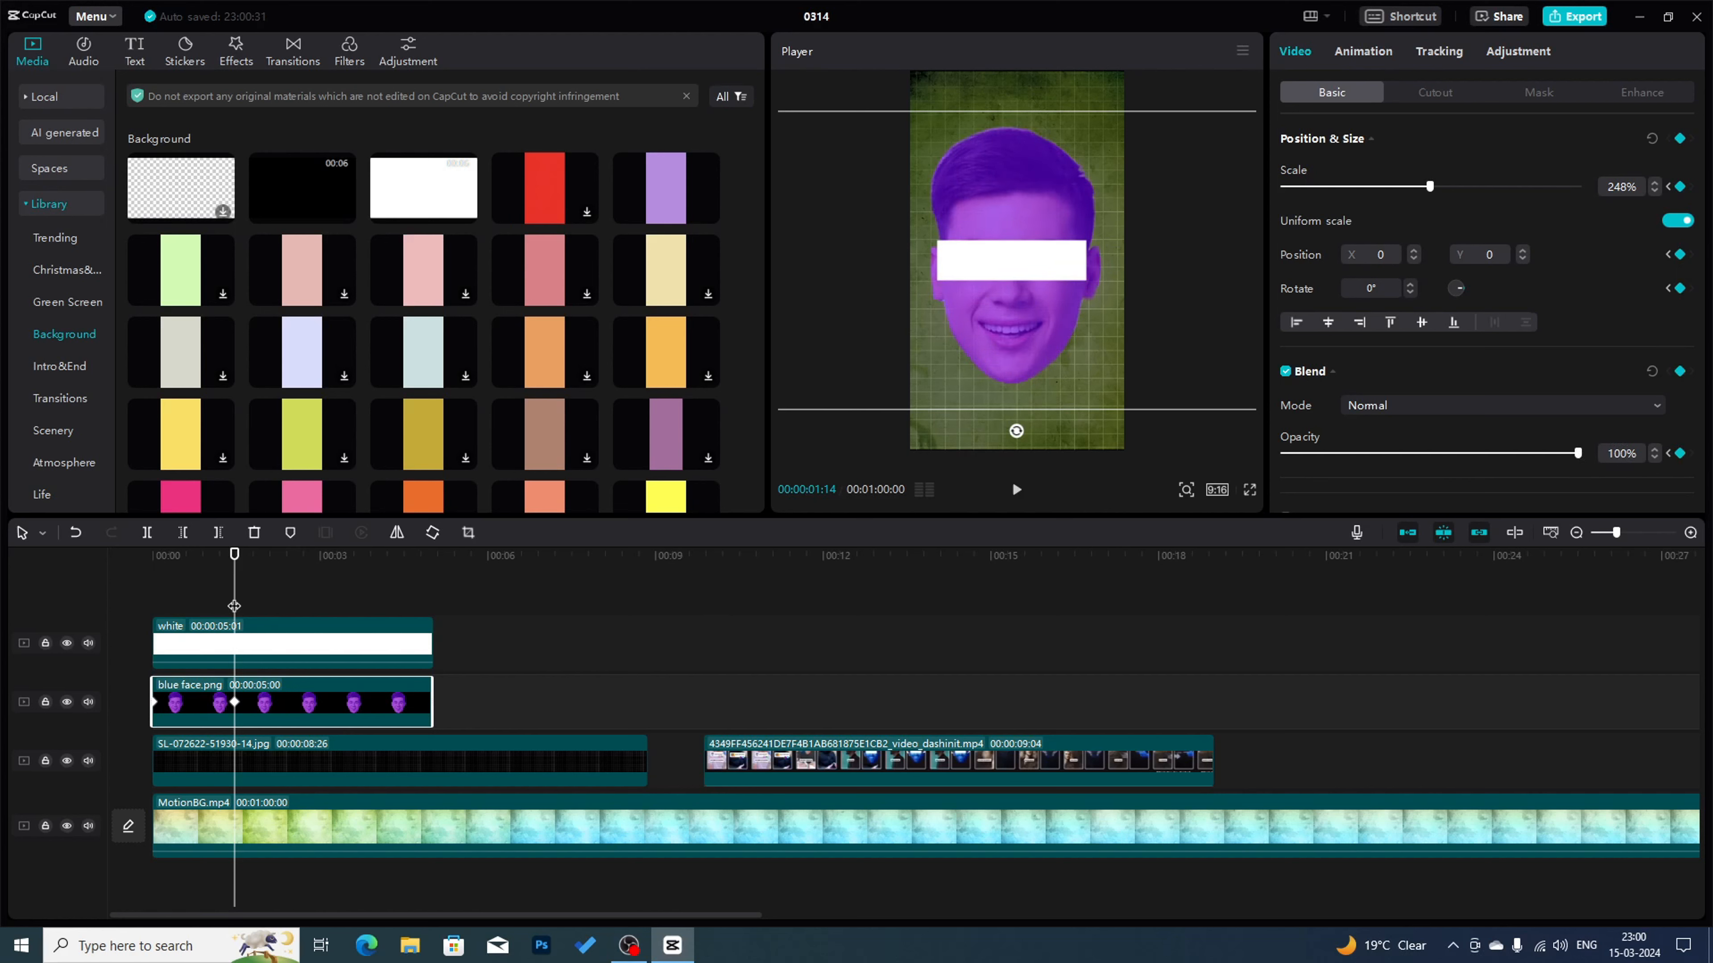
- Play the animation from the timeline start to preview the face and white bar rising and fading in
{"action": "left_click_drag", "start_coordinate": [235, 606], "coordinate": [104, 593]}
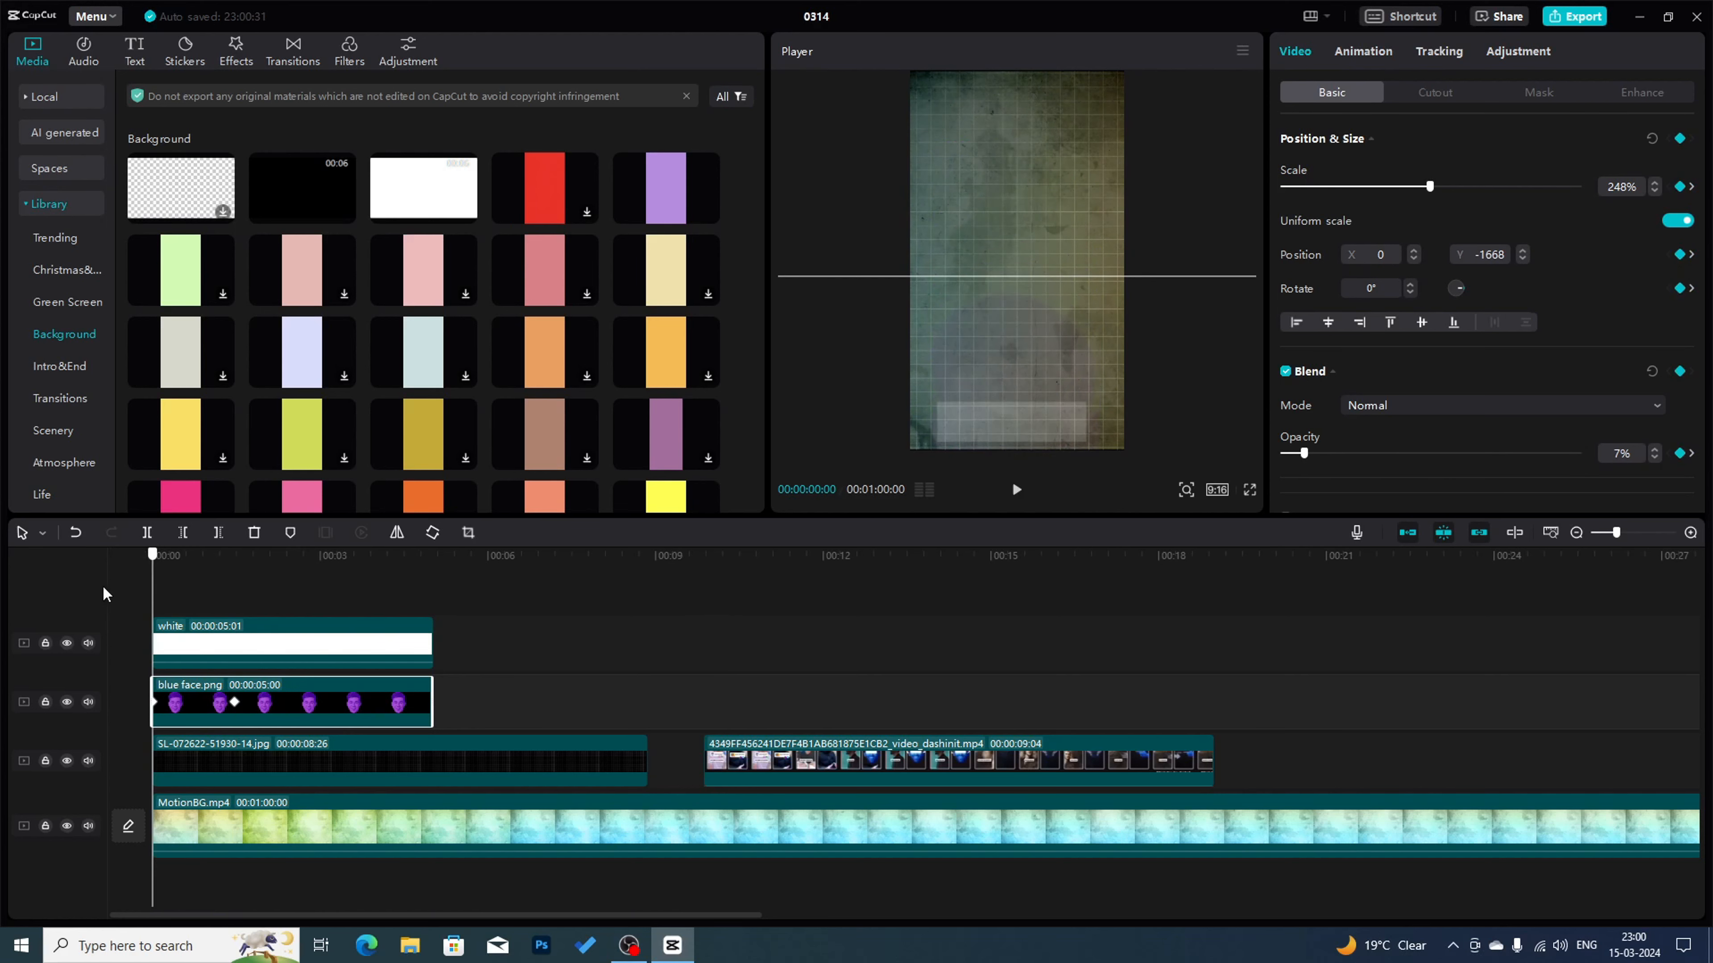
{"action": "key", "text": "space"}
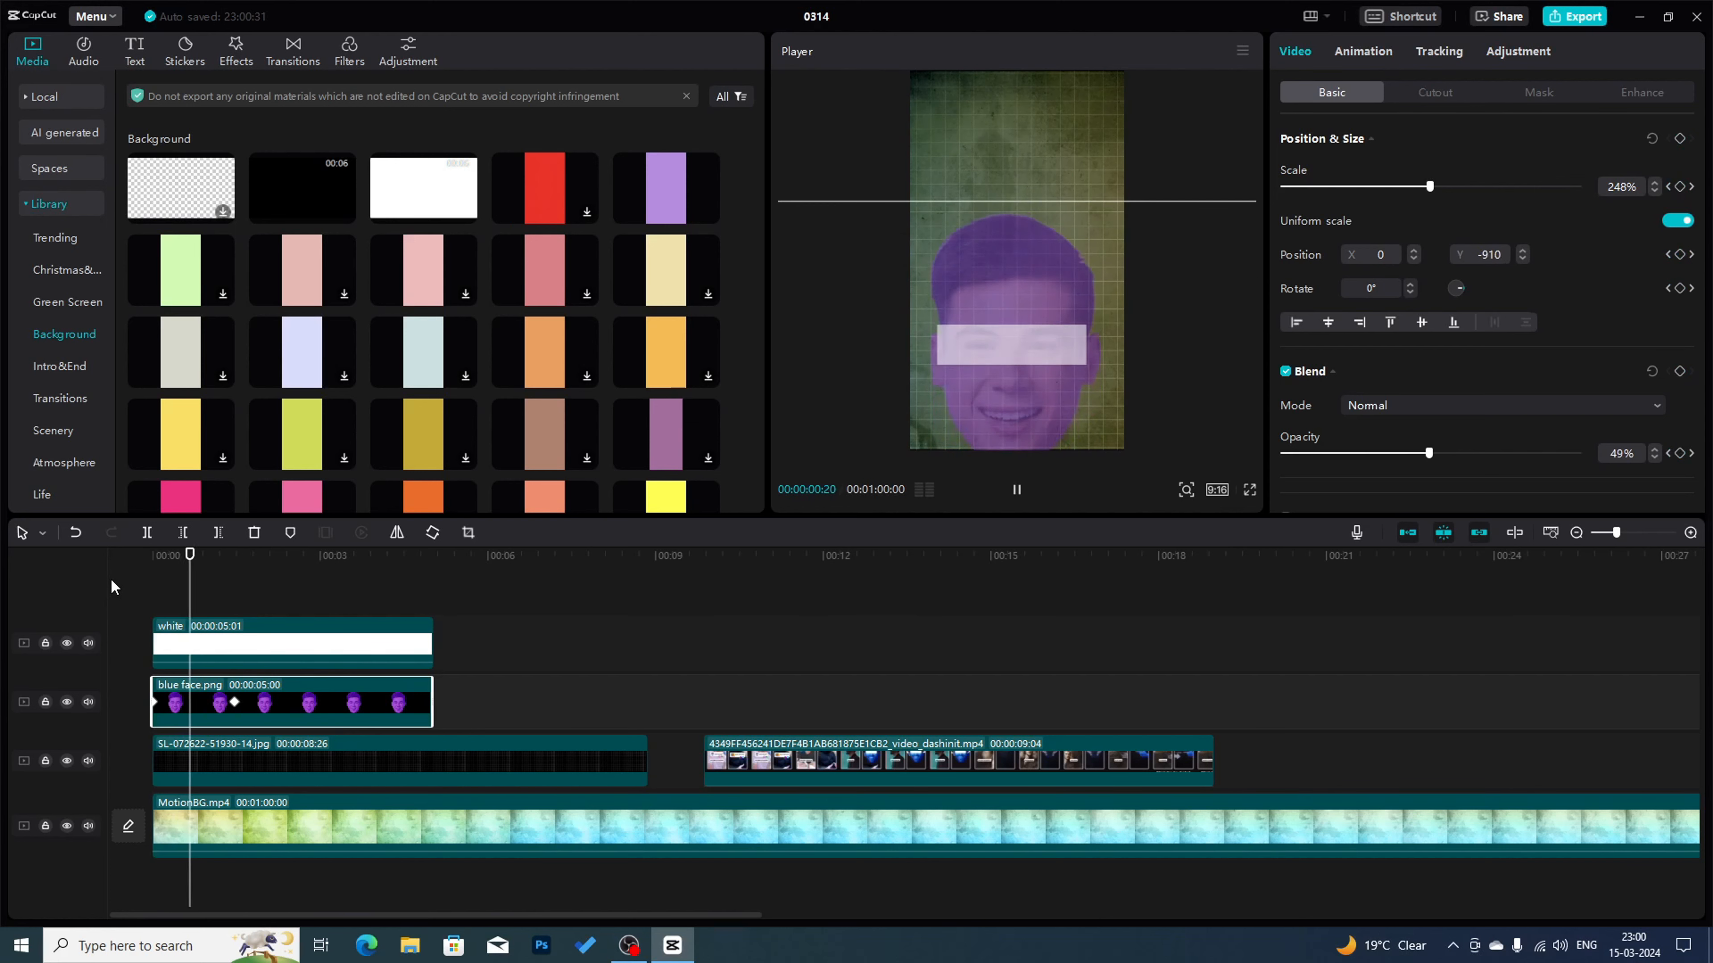
{"action": "key", "text": "space"}
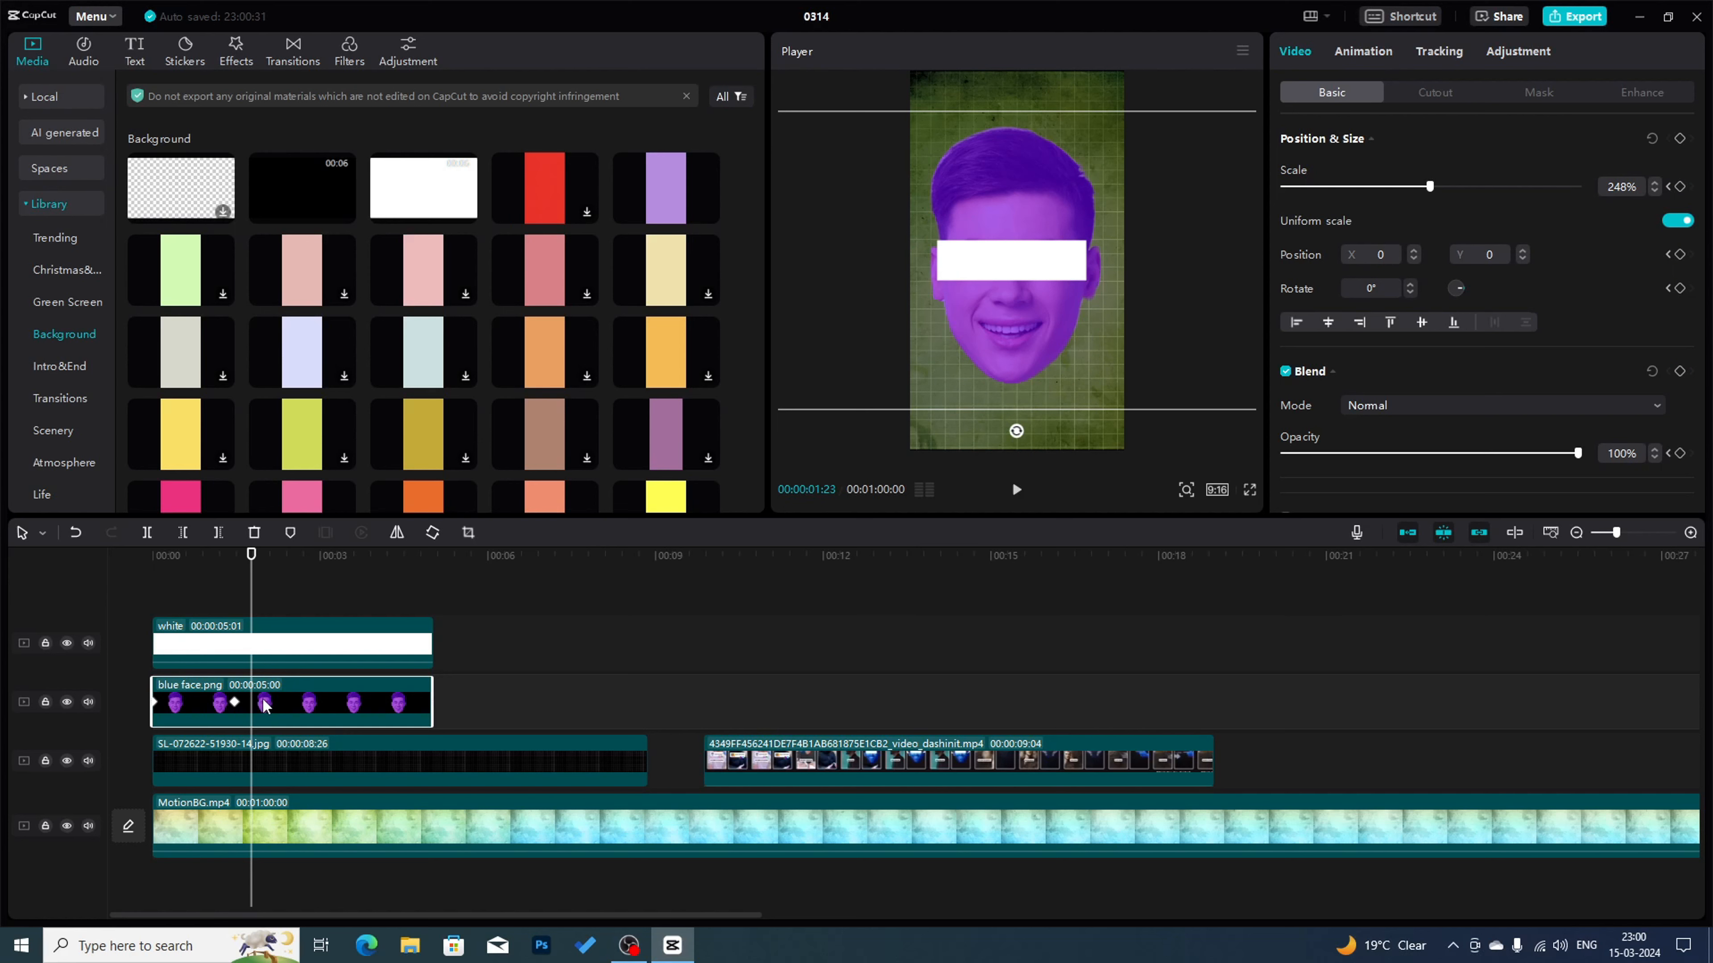
{"action": "double_click", "coordinate": [310, 702]}
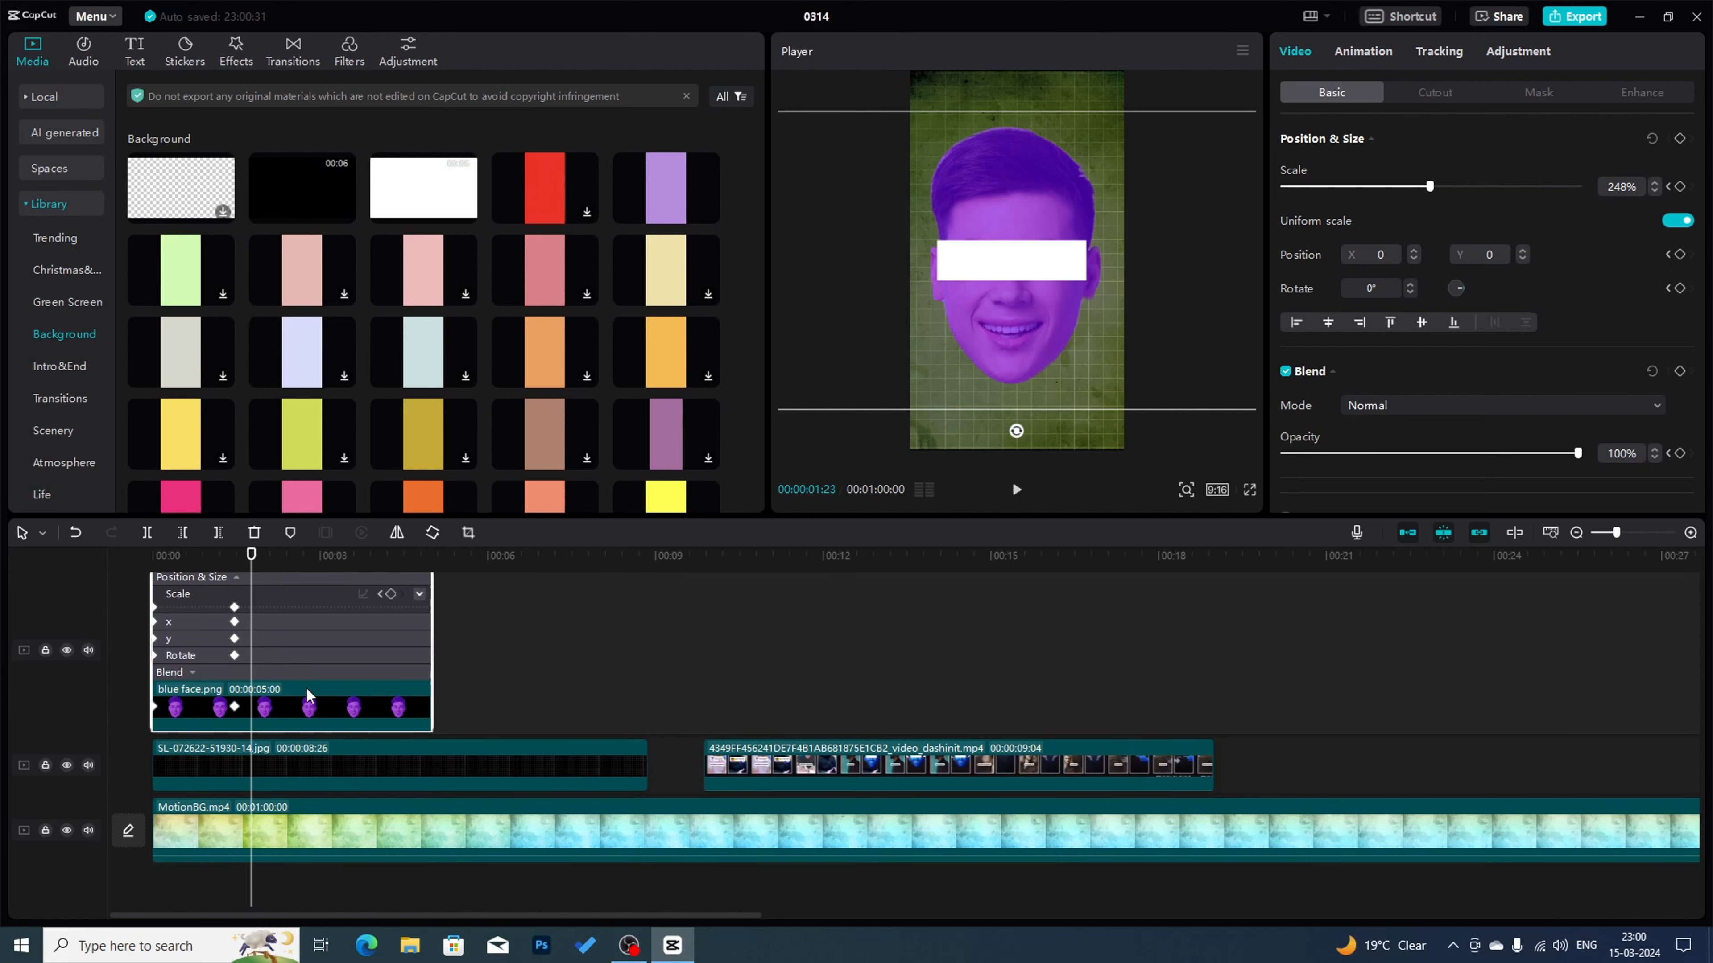
{"action": "scroll", "coordinate": [310, 648], "scroll_direction": "up", "scroll_amount": 1}
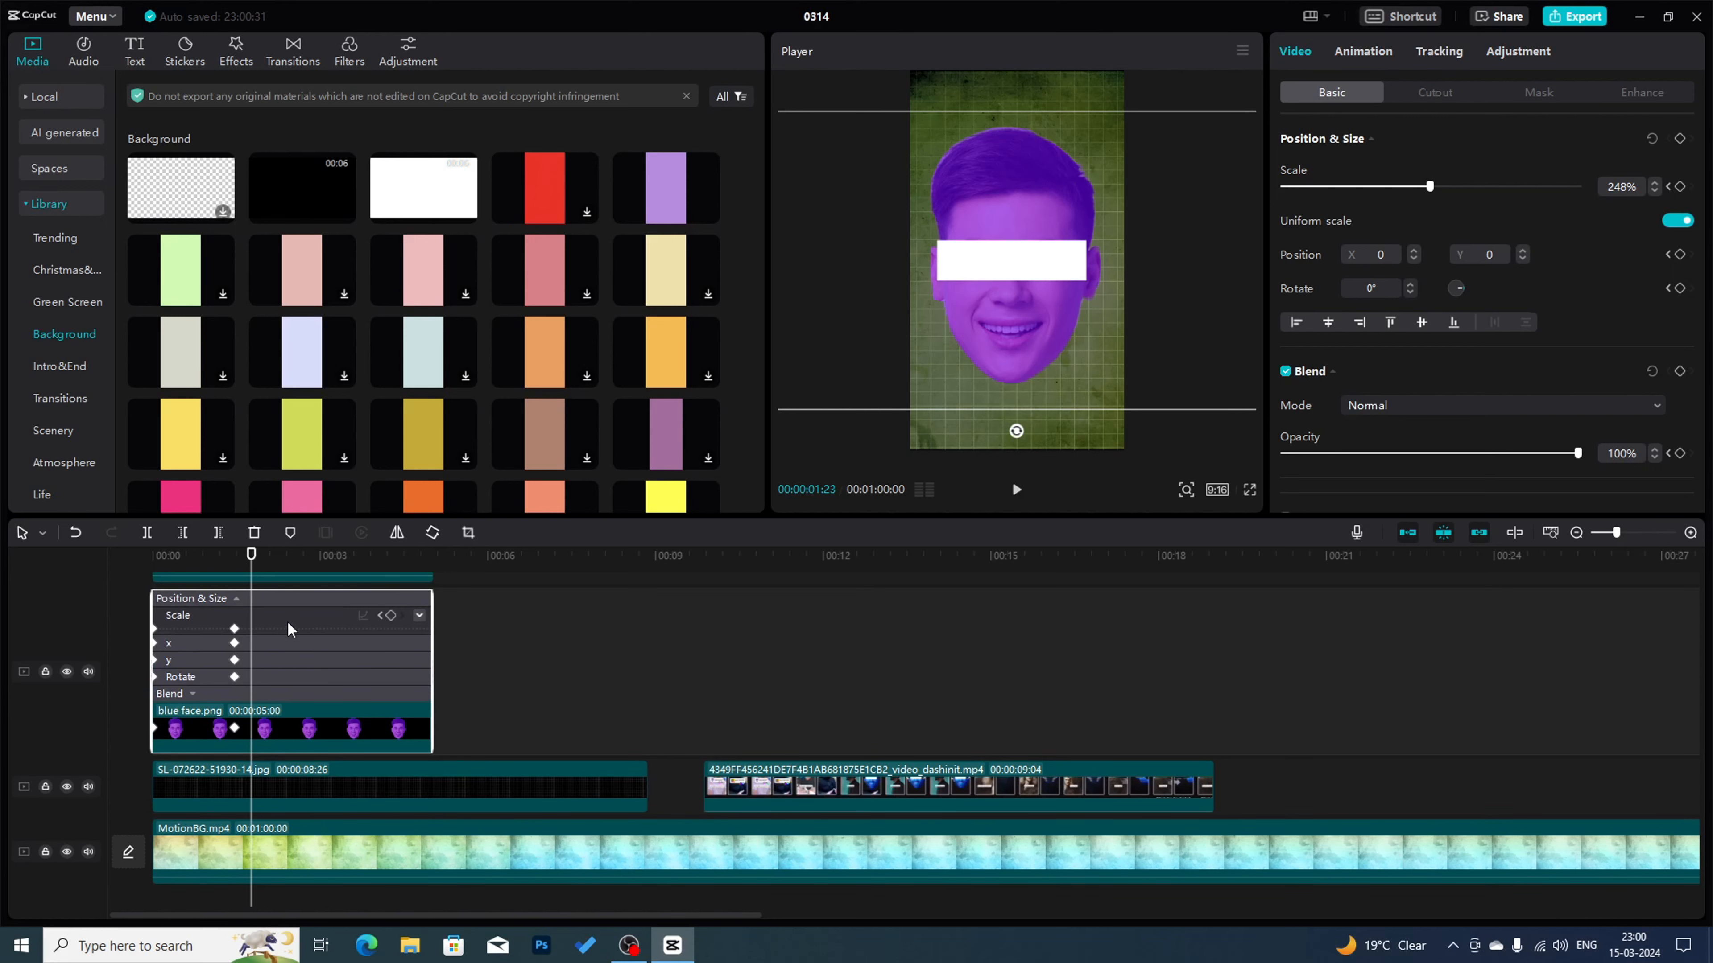
{"action": "double_click", "coordinate": [336, 658]}
- Show the face clip's keyframe animation with the playhead at 00:00:01:14 and expand its Y position graph
{"action": "left_click_drag", "start_coordinate": [251, 574], "coordinate": [233, 574]}
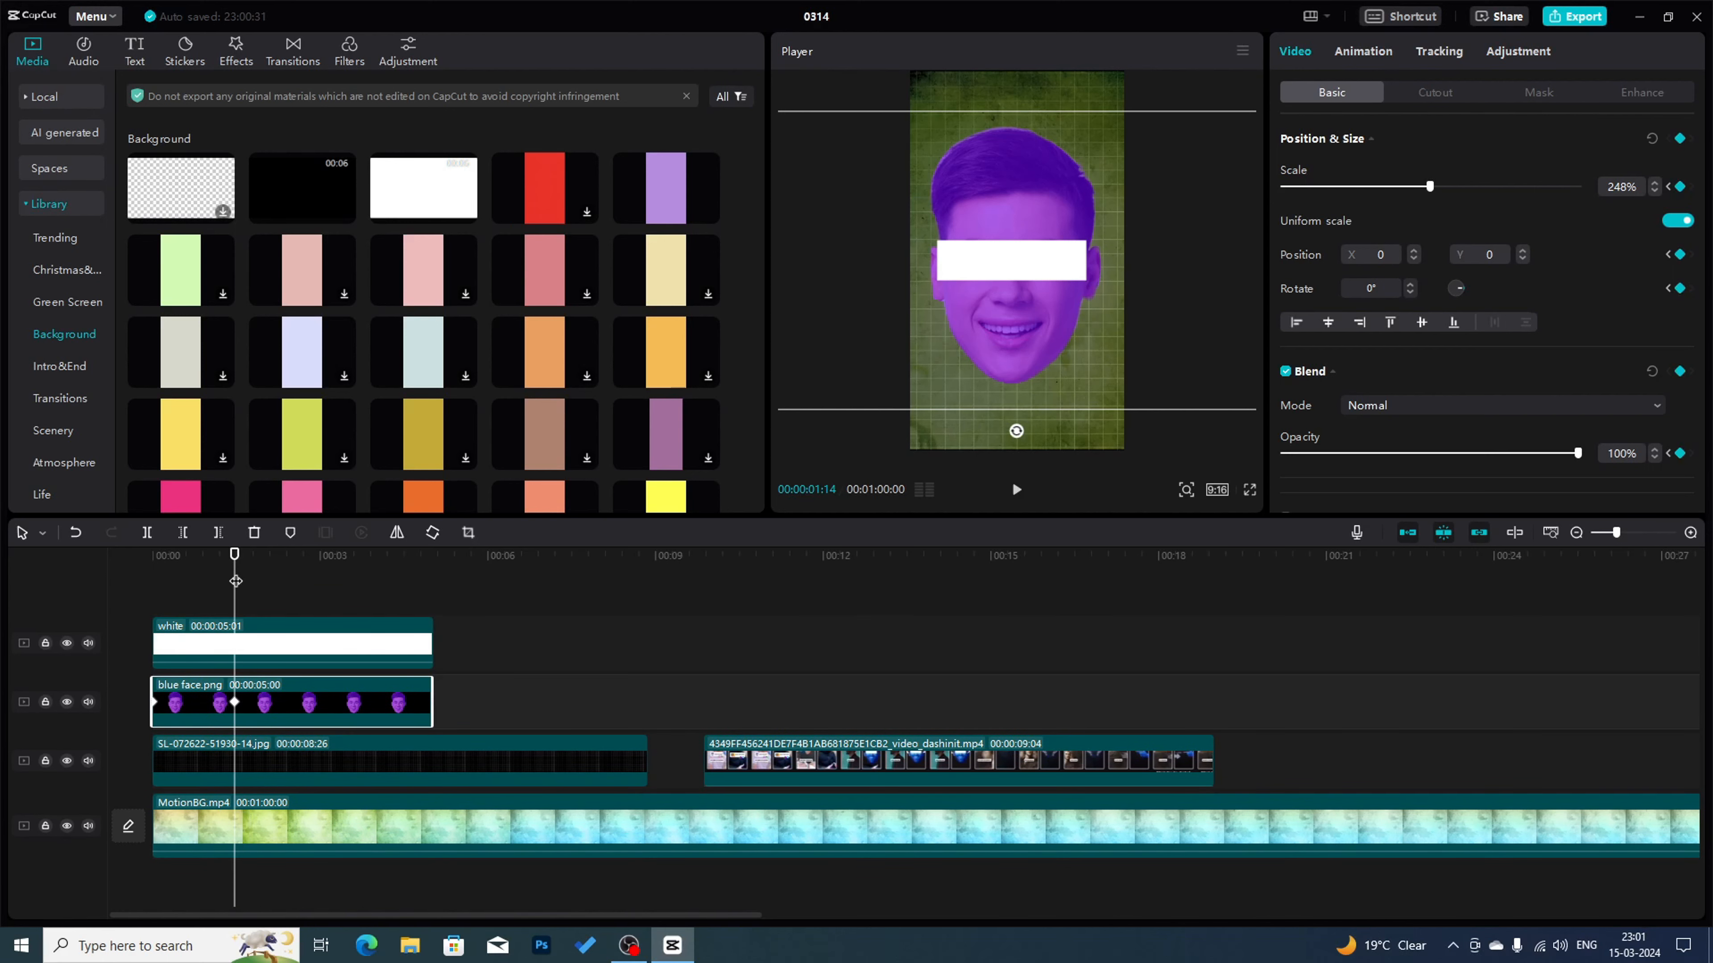
{"action": "right_click", "coordinate": [269, 705]}
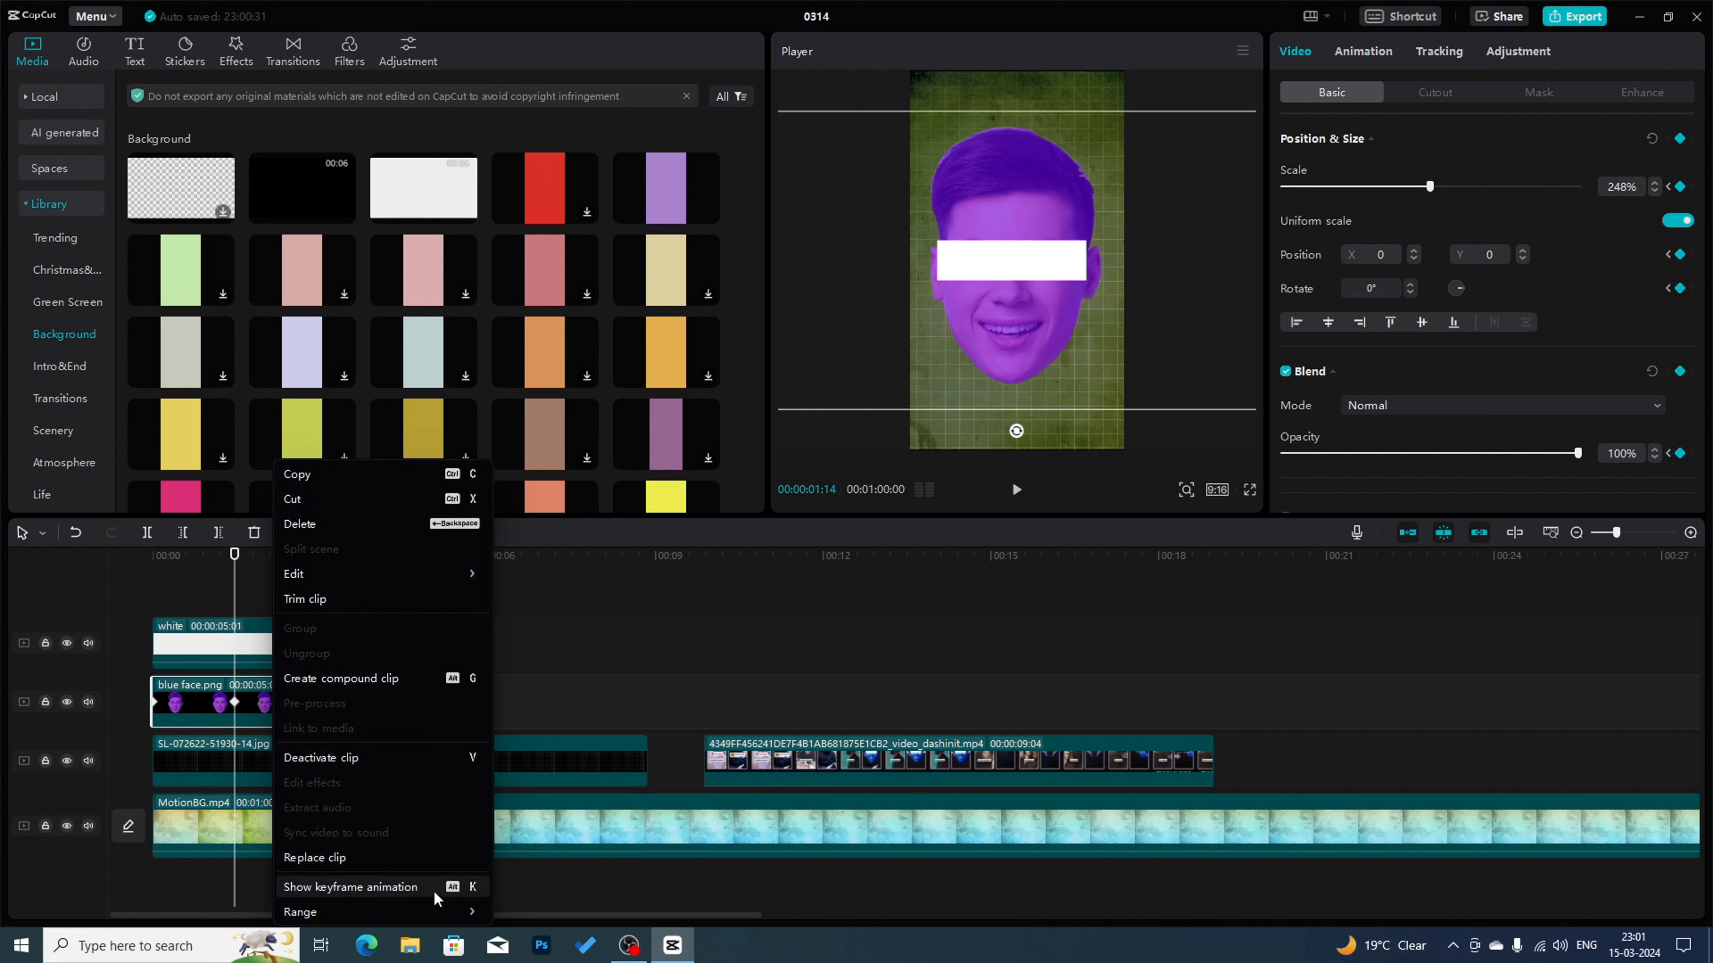
{"action": "left_click", "coordinate": [387, 889]}
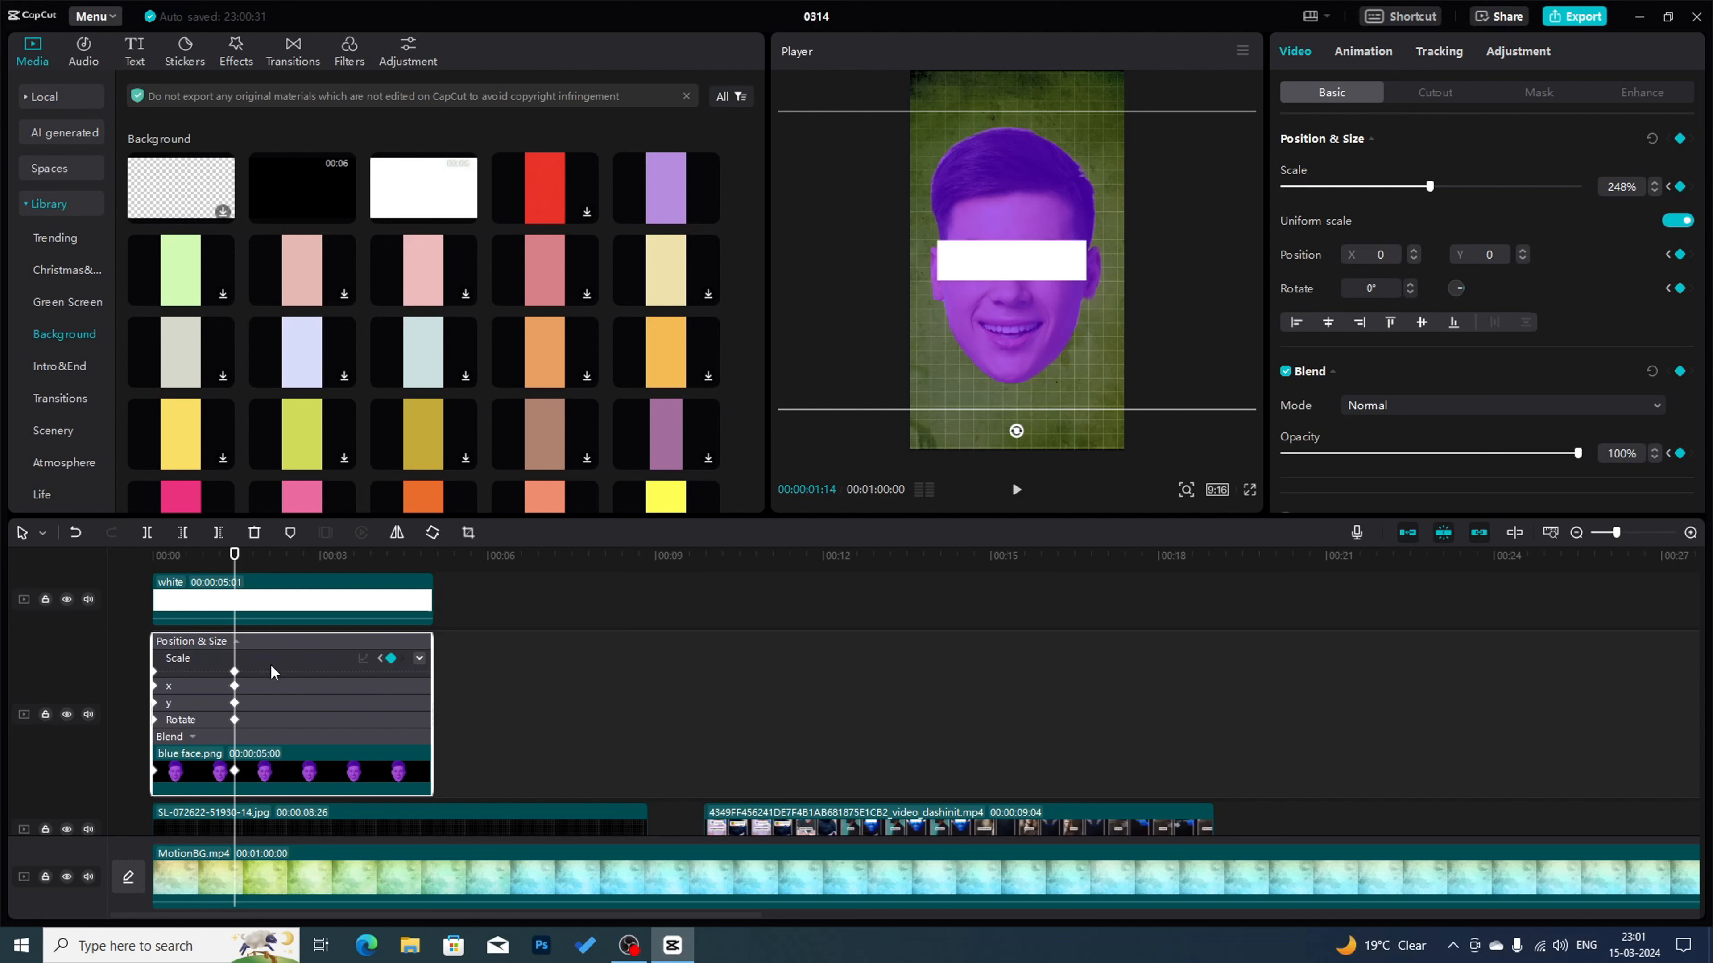
{"action": "left_click", "coordinate": [264, 669]}
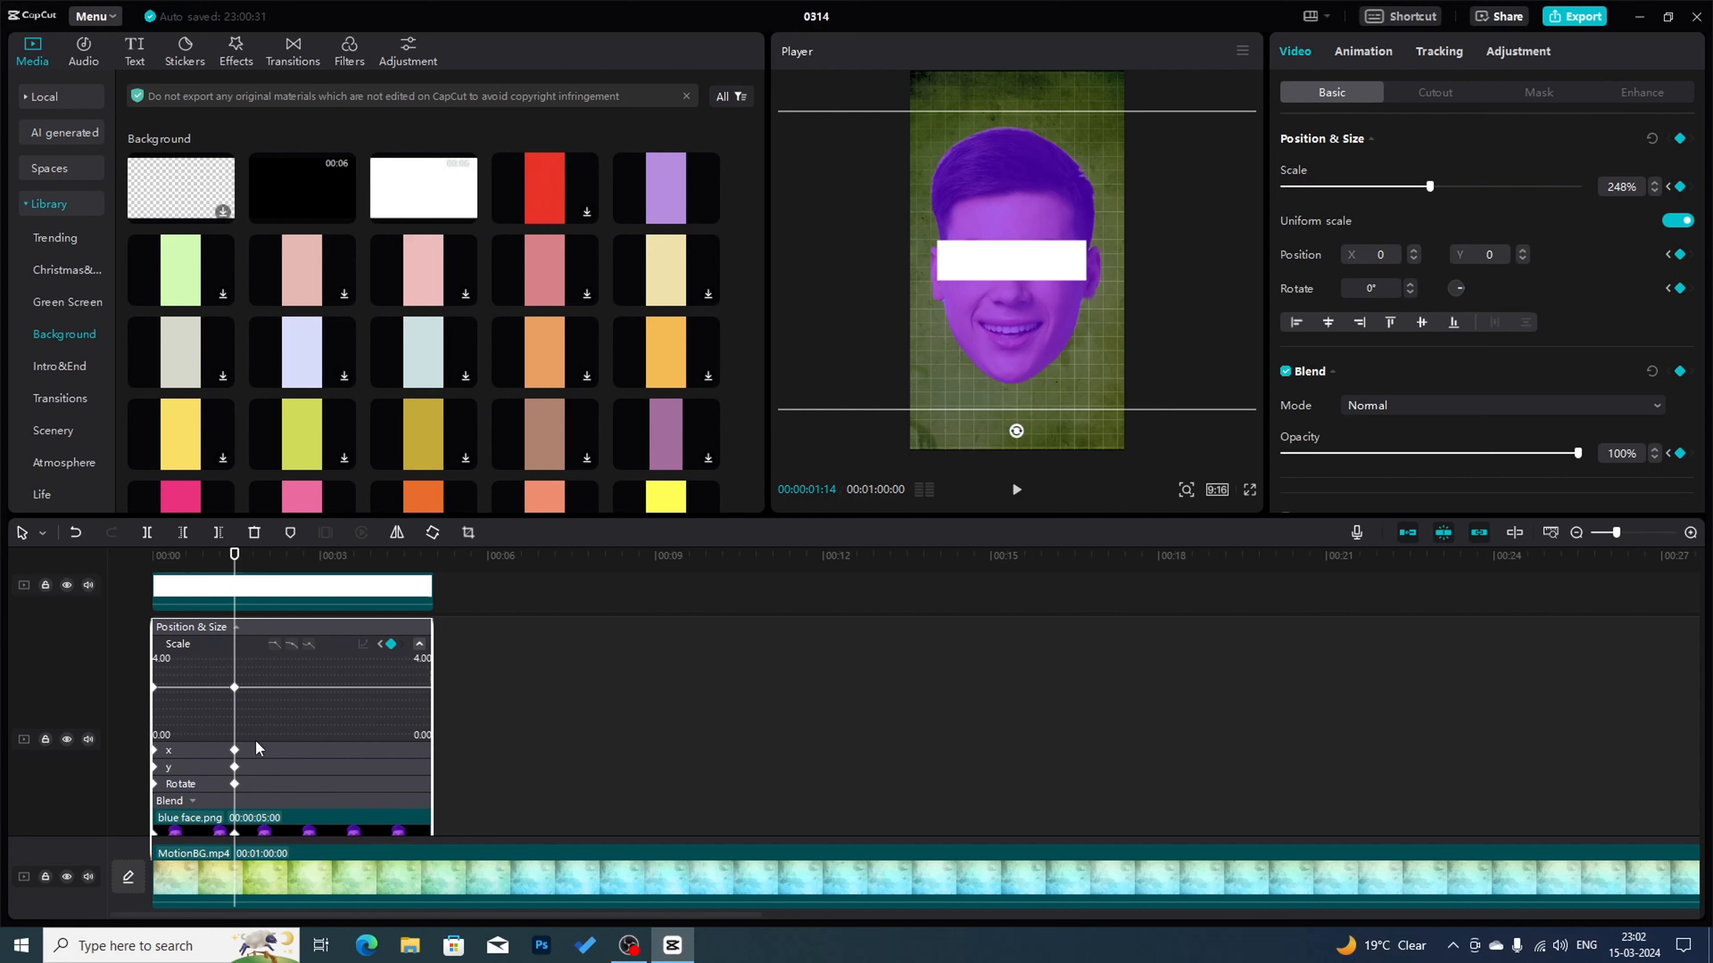
{"action": "left_click", "coordinate": [256, 726]}
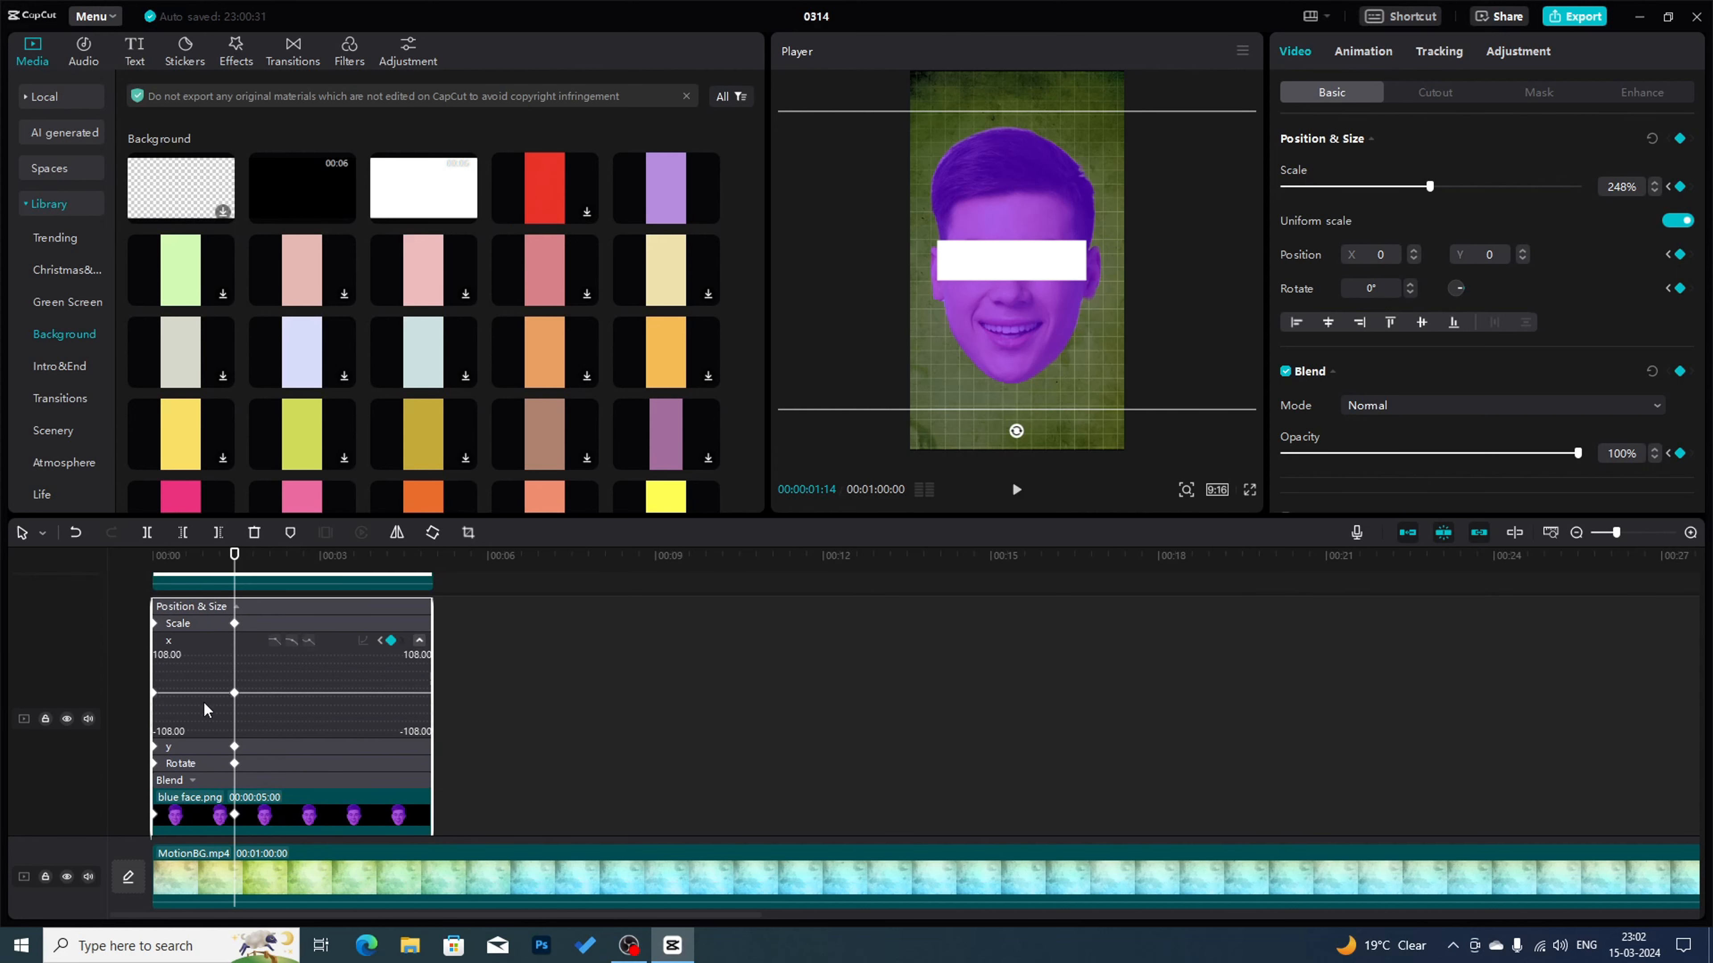
{"action": "left_click", "coordinate": [269, 747]}
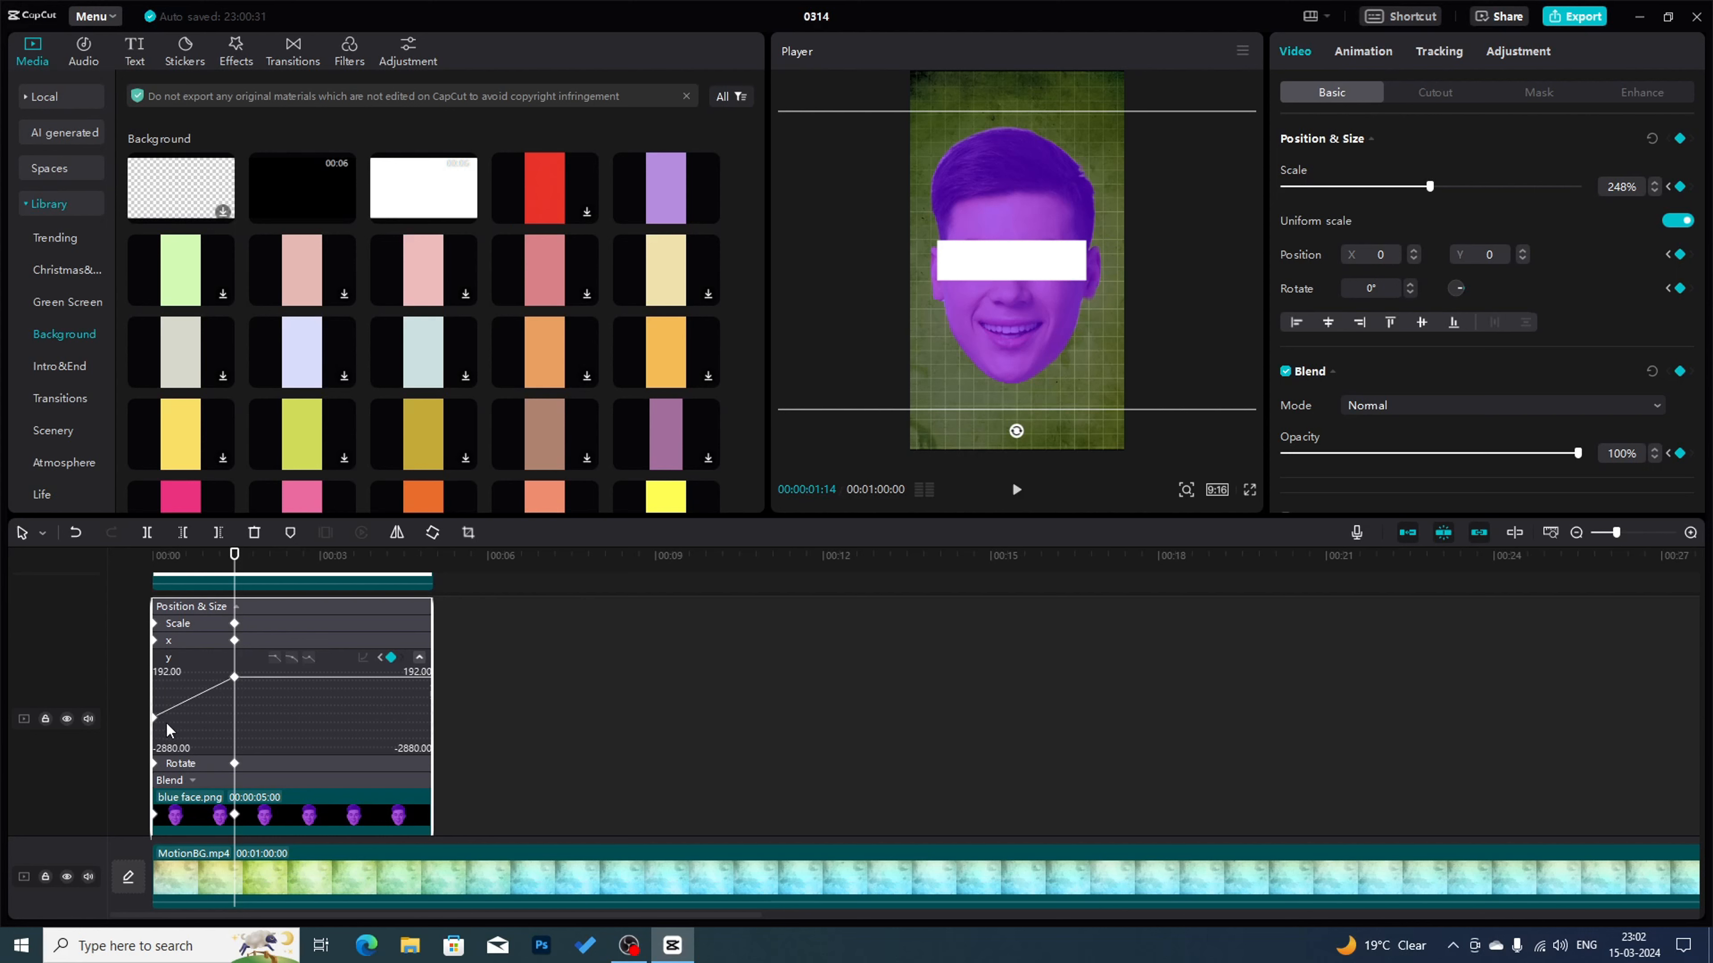
- Apply the smooth curve preset to both Y position keyframes of the face clip, and hide the keyframe animation
{"action": "left_click", "coordinate": [153, 716]}
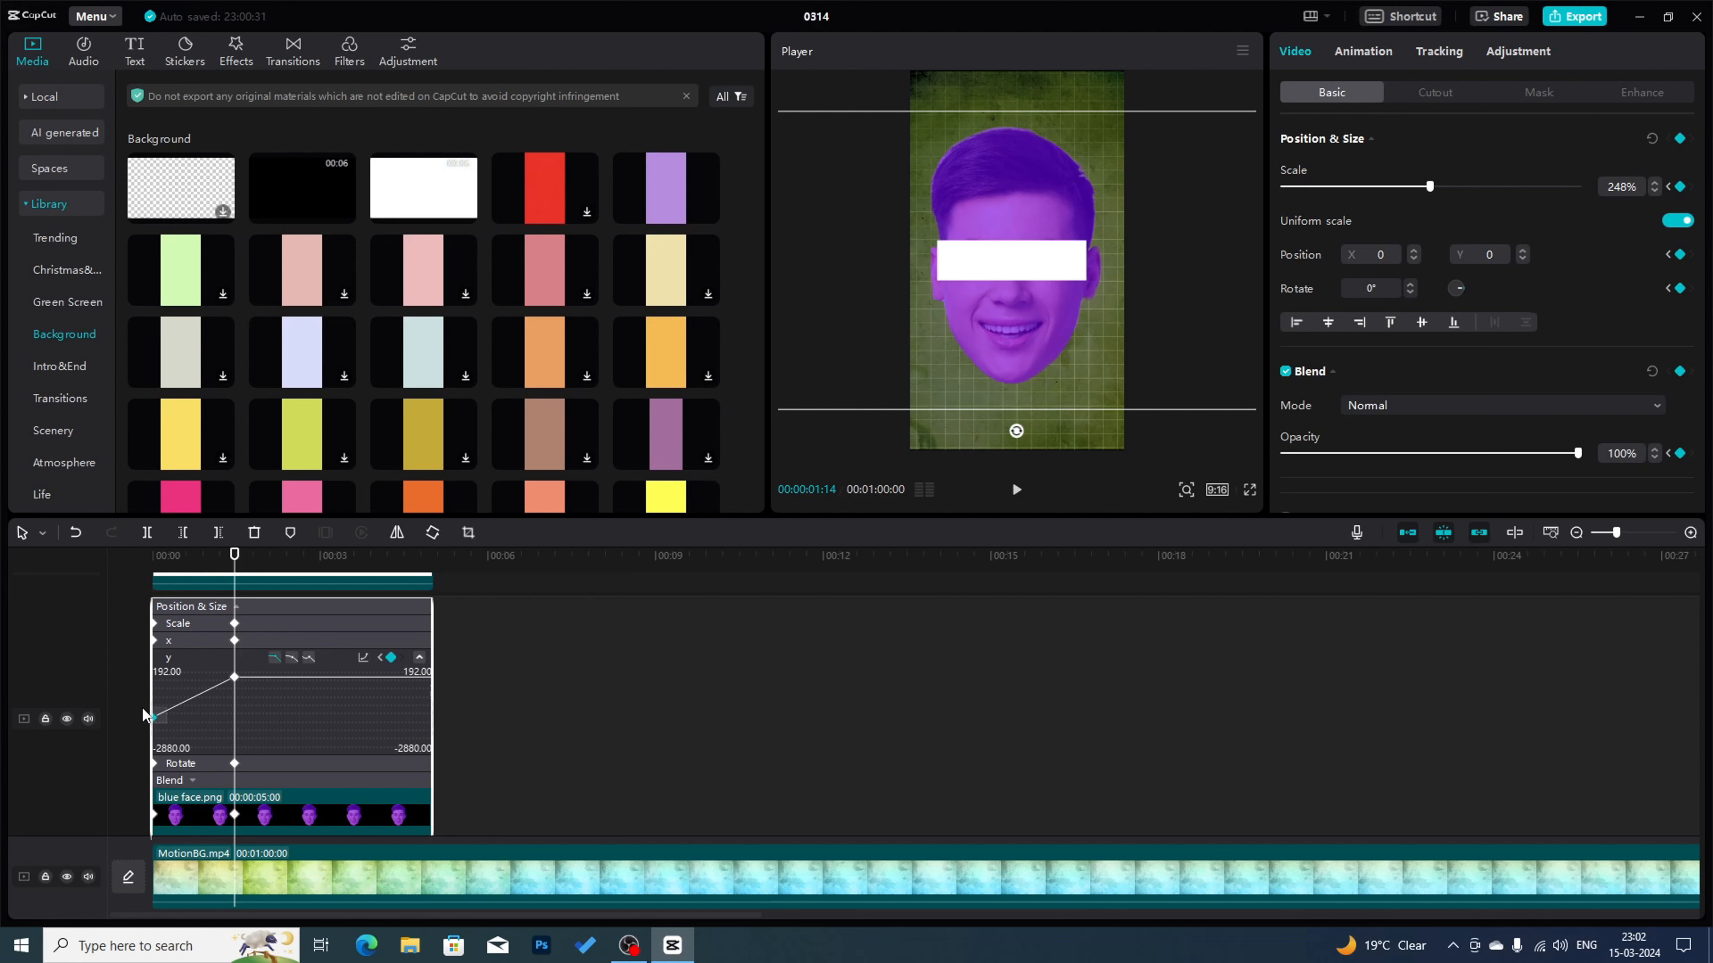
{"action": "left_click", "coordinate": [292, 658]}
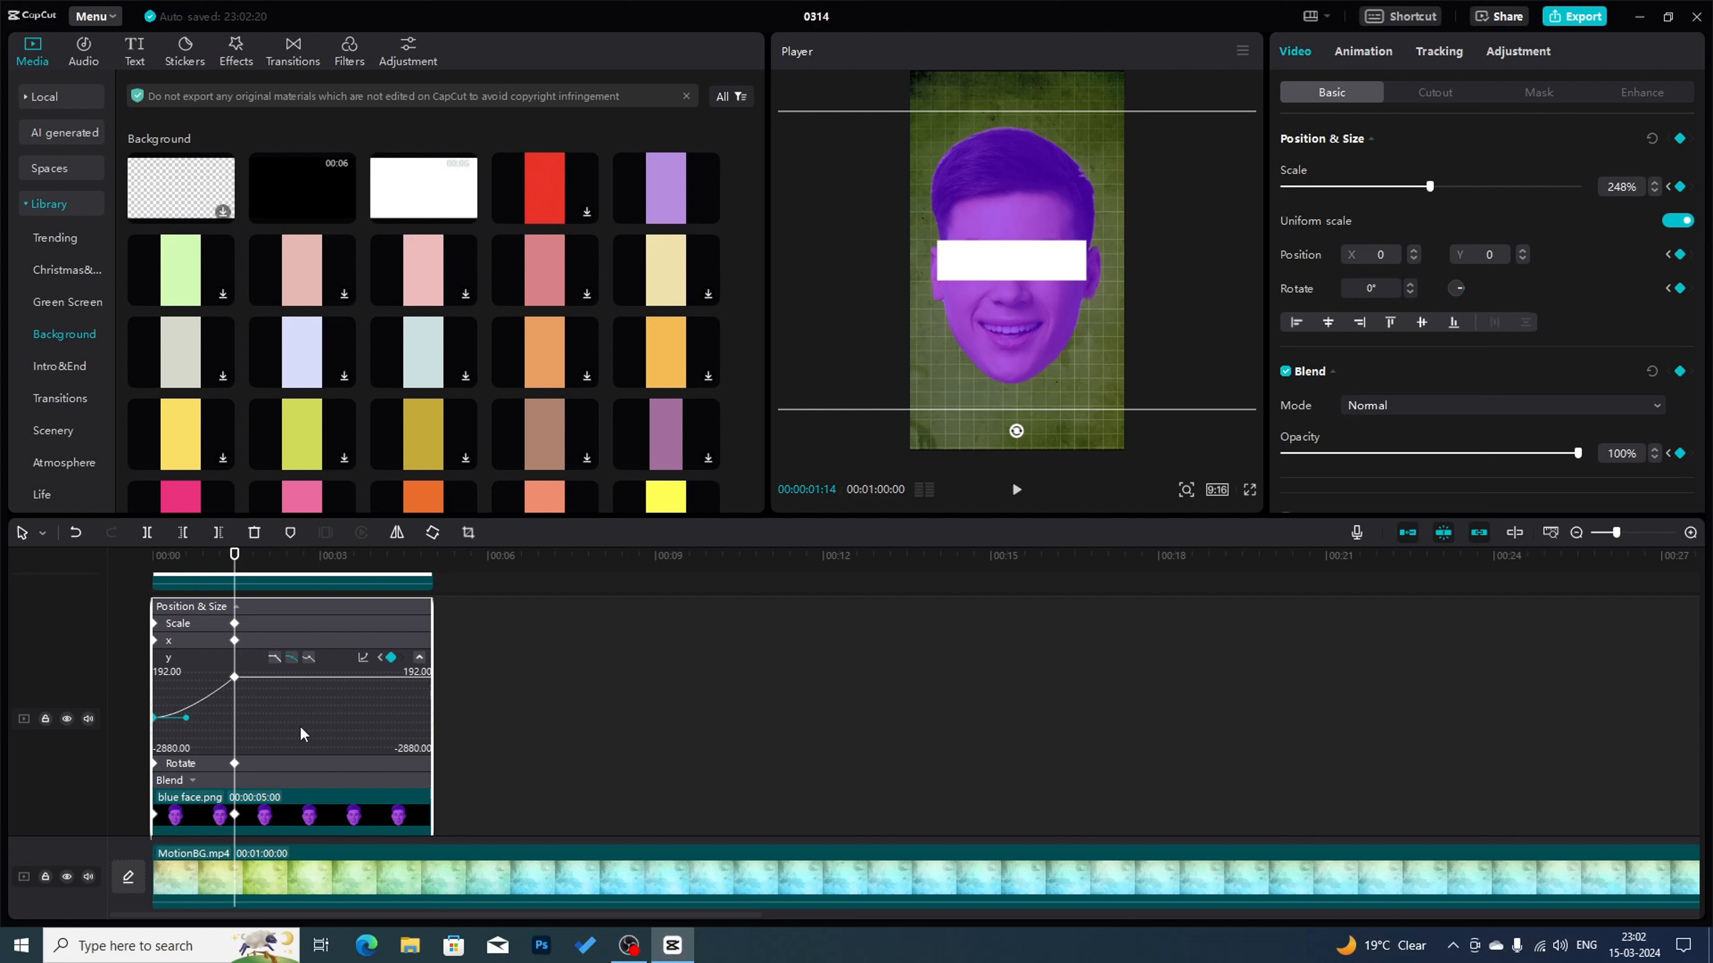
{"action": "left_click", "coordinate": [234, 678]}
{"action": "left_click", "coordinate": [290, 658]}
{"action": "key", "text": "alt+k"}
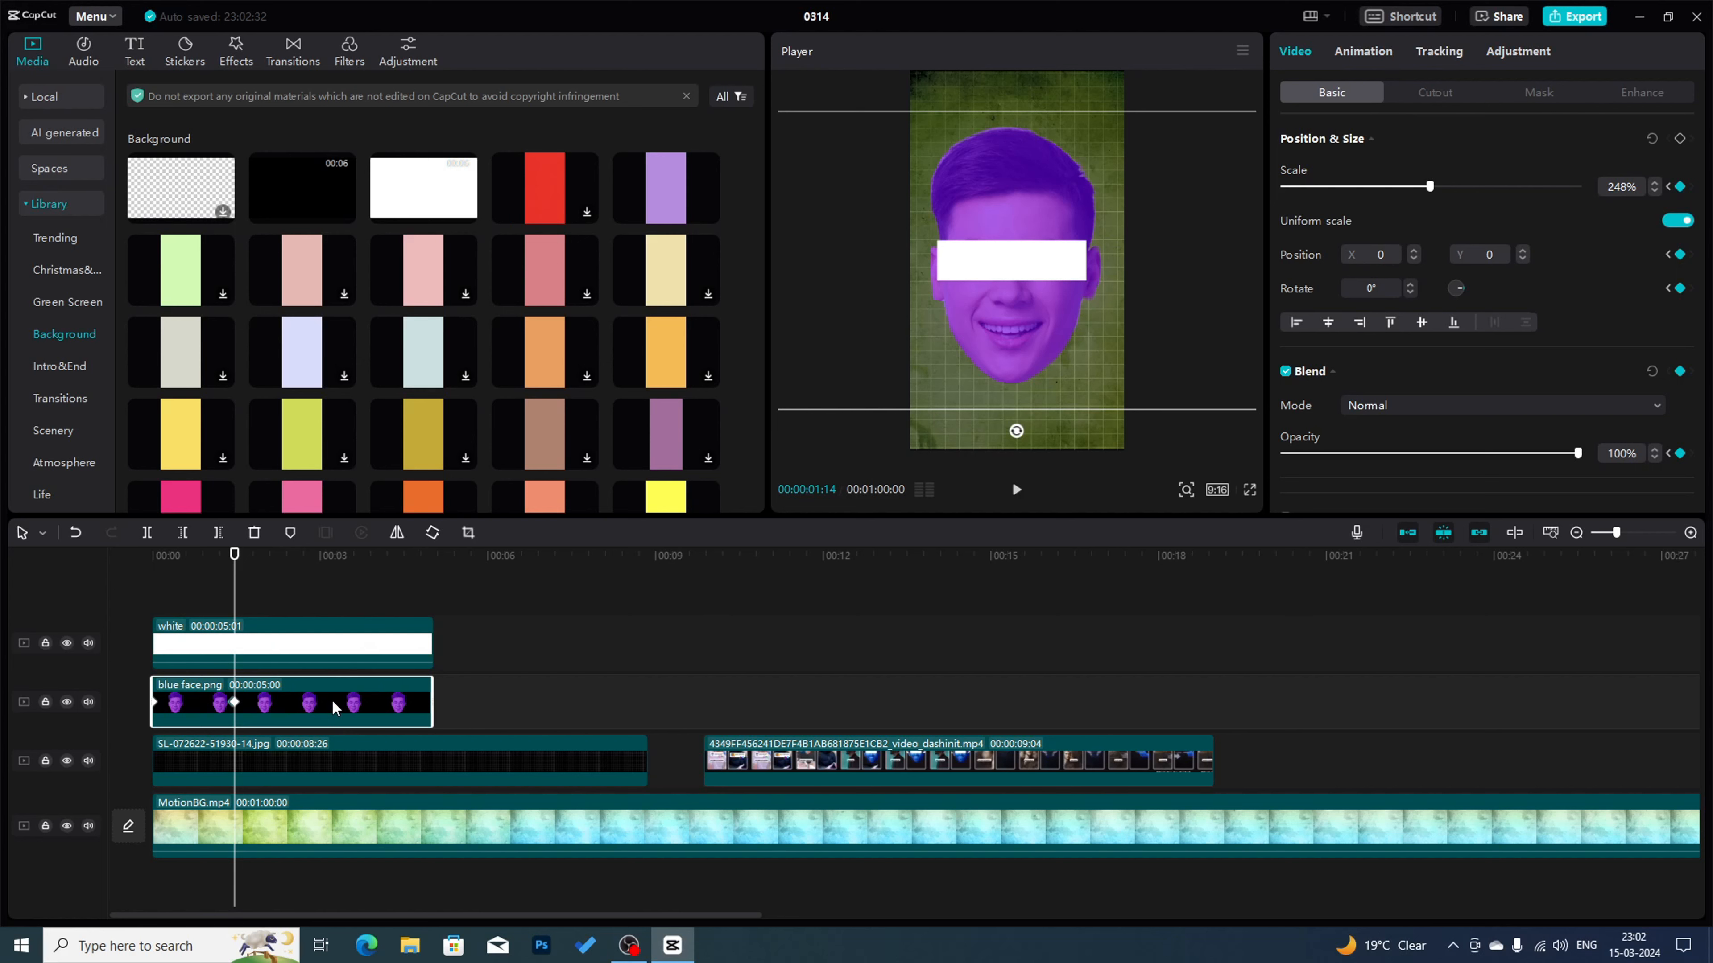
- Play and scrub the animation from the timeline start to check the movement of the face and white bar
{"action": "left_click", "coordinate": [266, 651]}
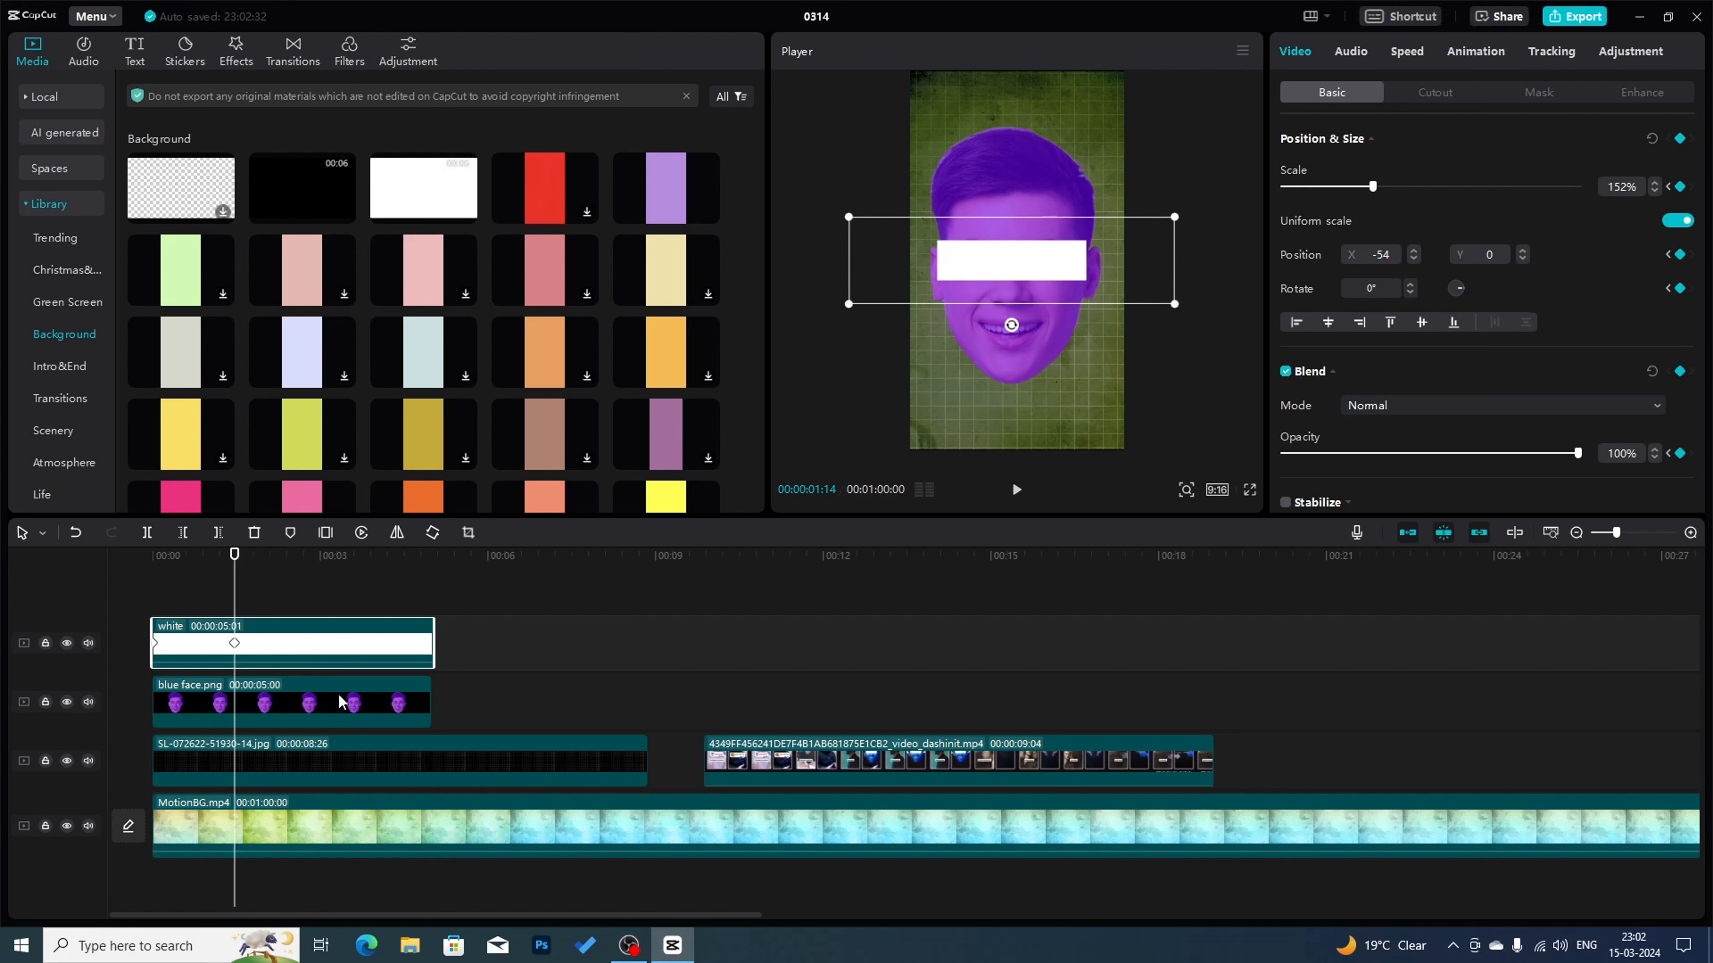
{"action": "left_click", "coordinate": [270, 649]}
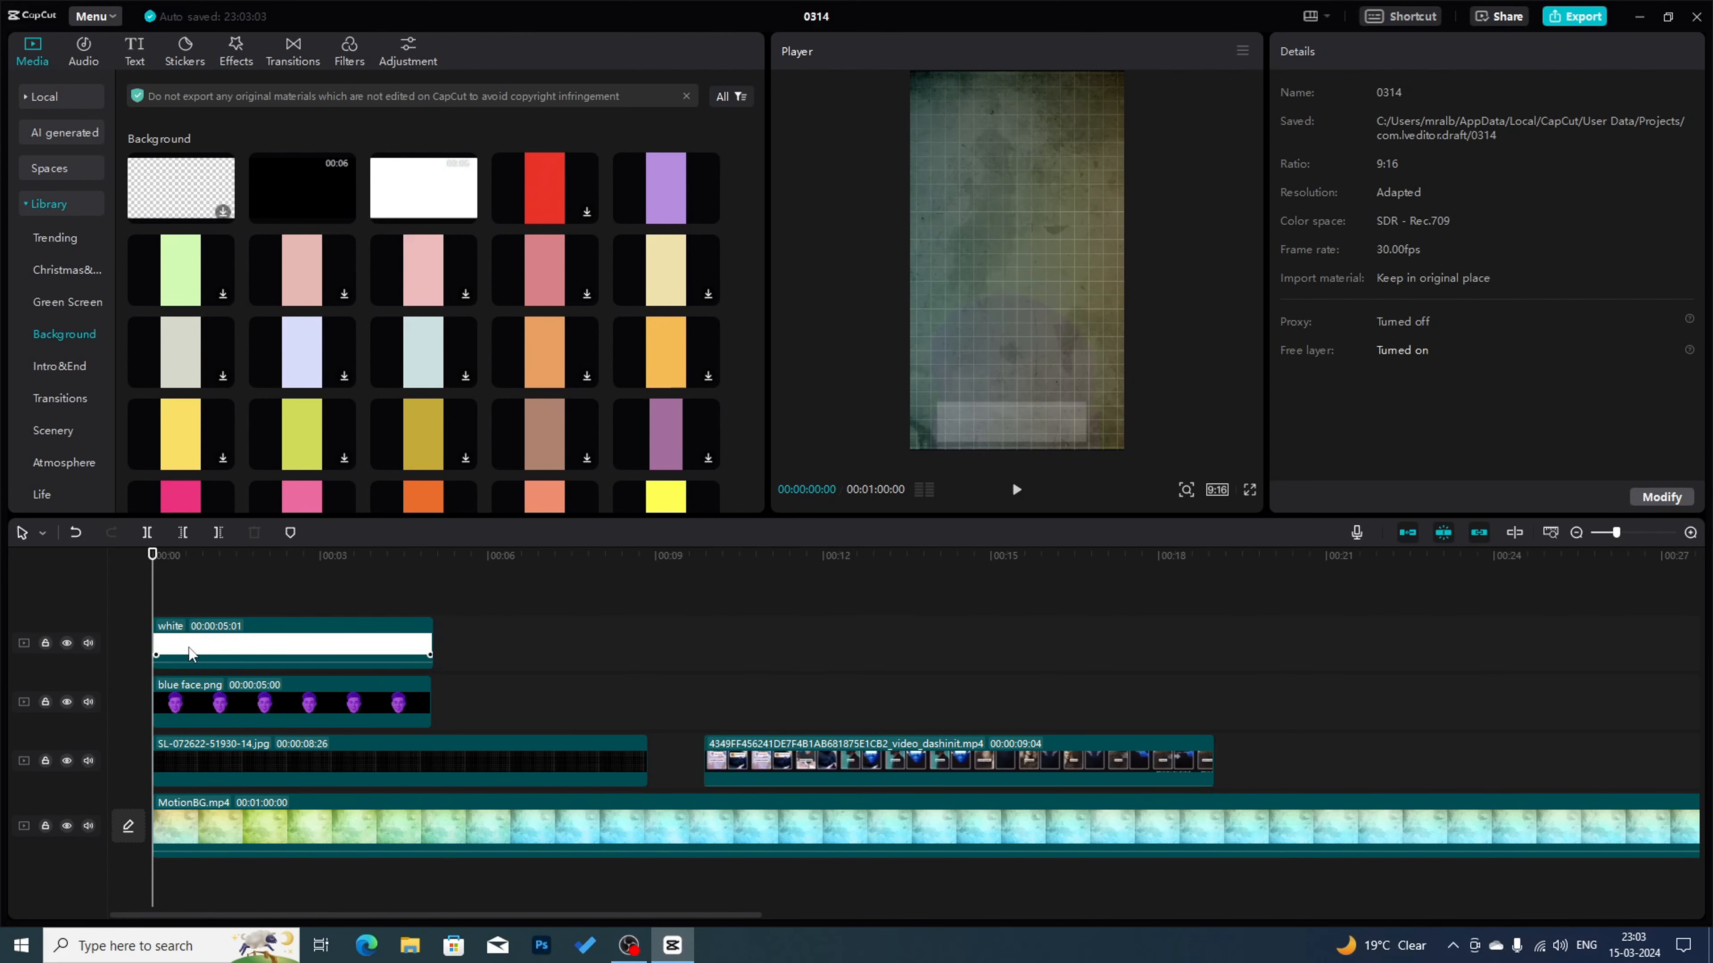
{"action": "left_click", "coordinate": [250, 602]}
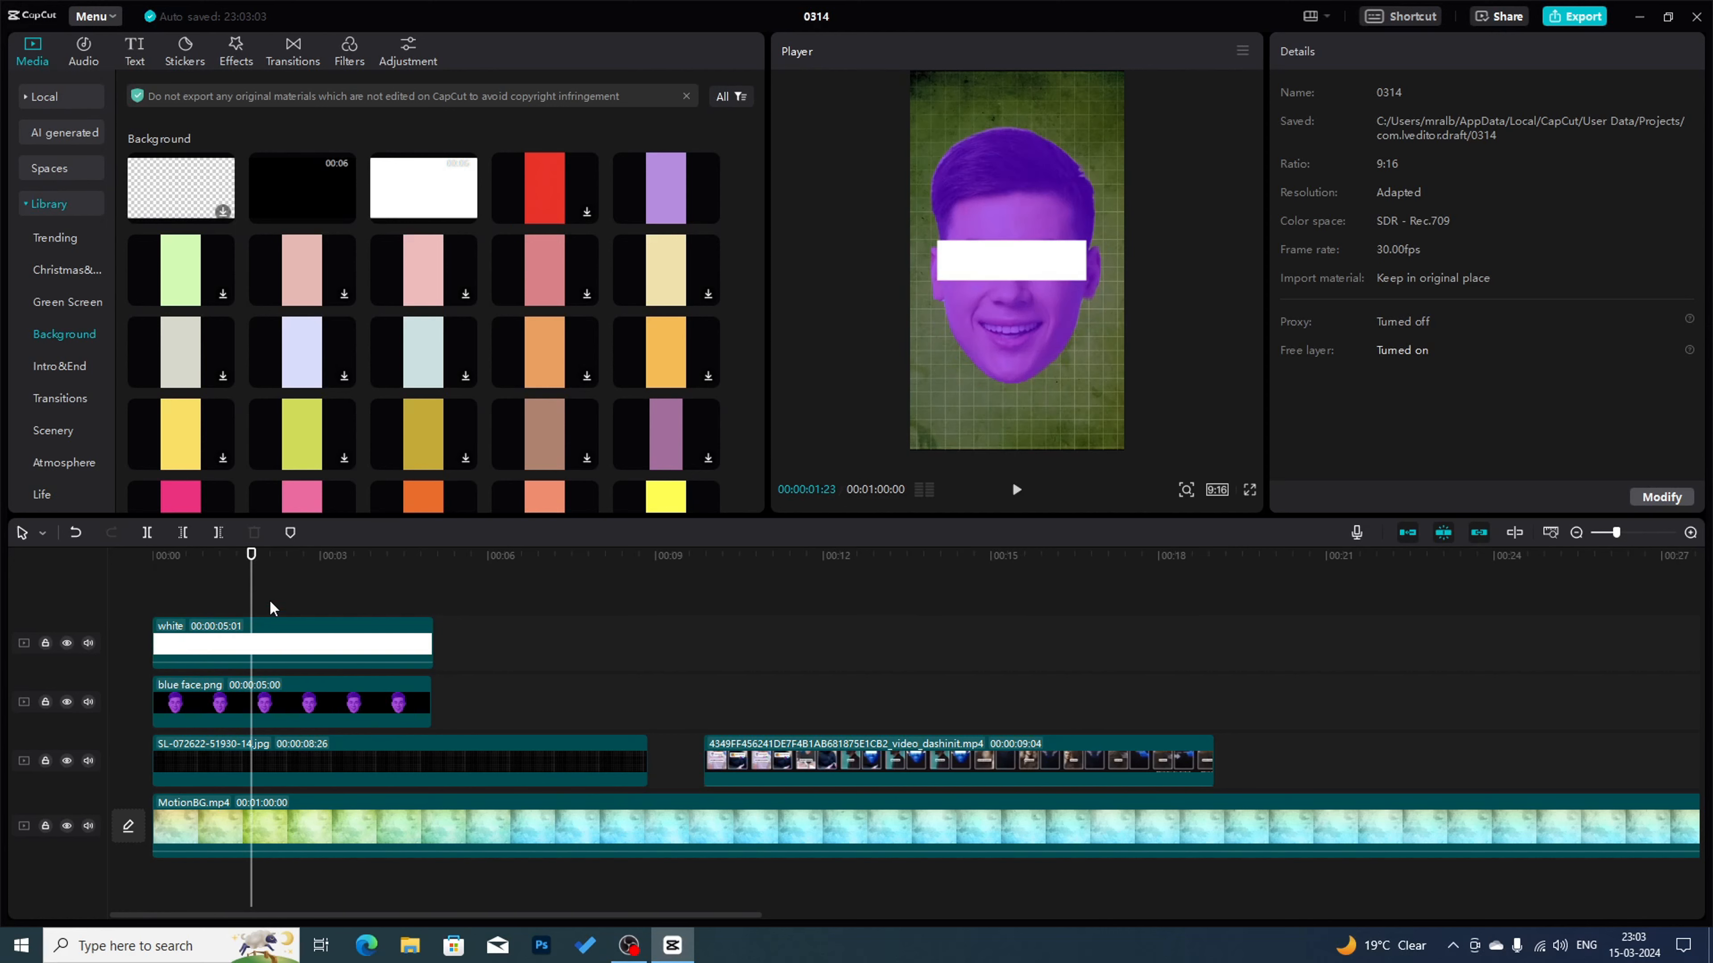
{"action": "left_click_drag", "start_coordinate": [204, 554], "coordinate": [79, 558]}
{"action": "key", "text": "space"}
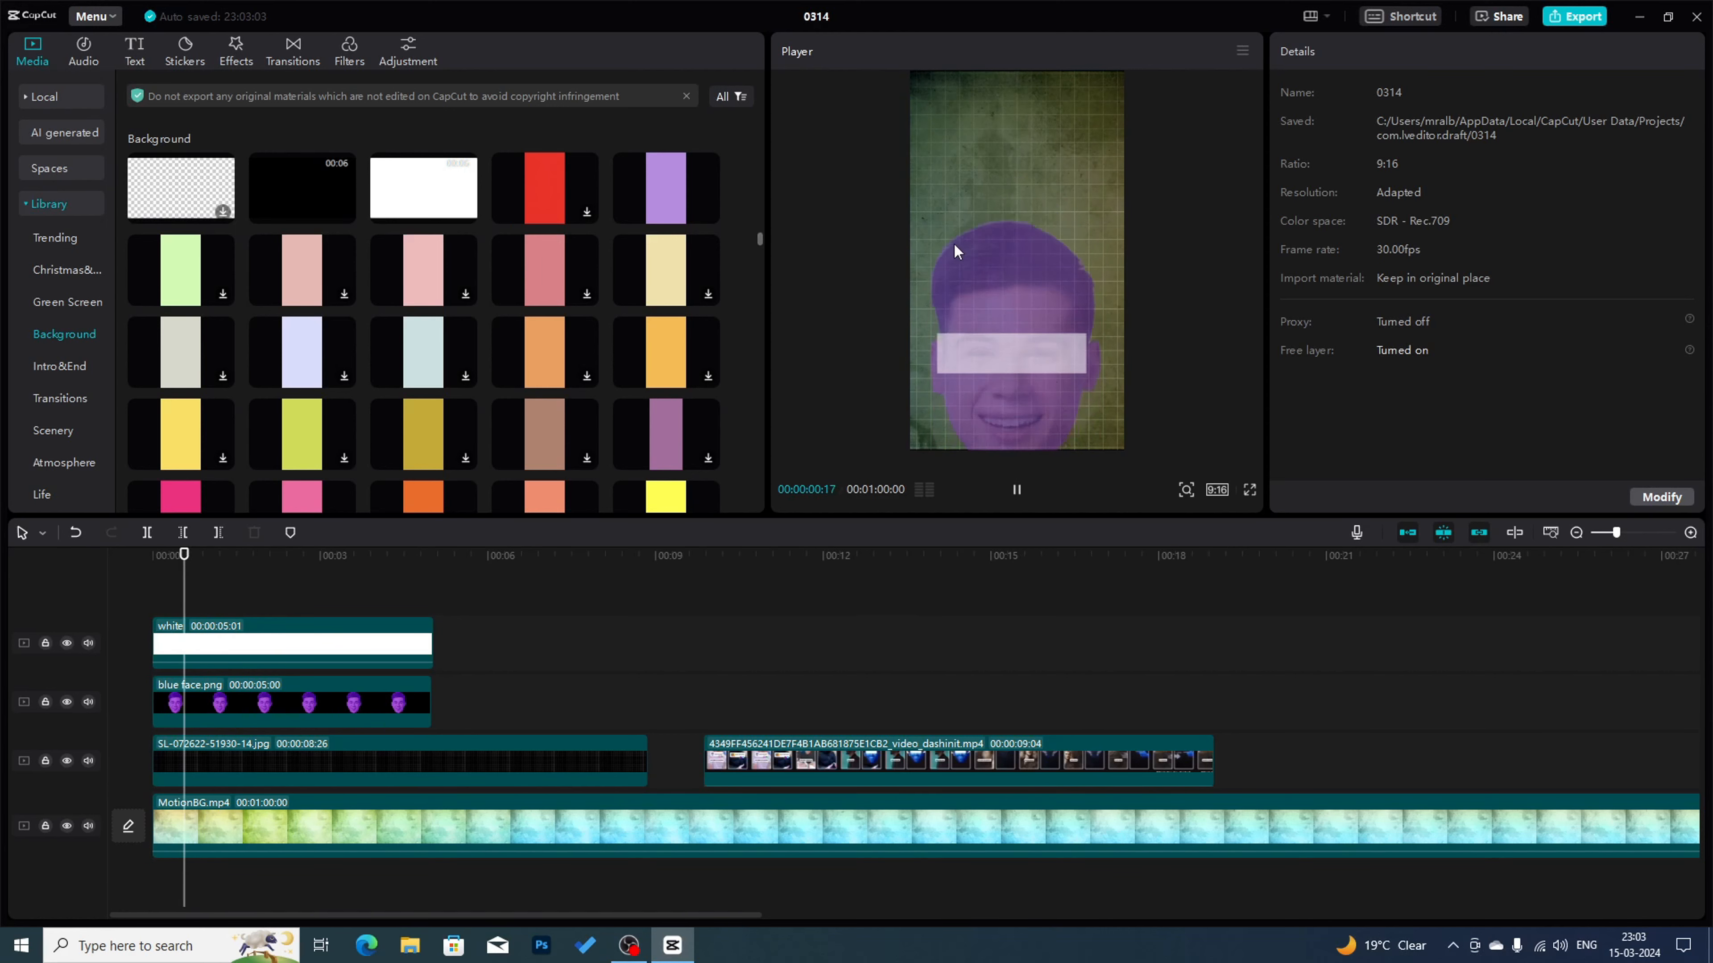
{"action": "left_click", "coordinate": [117, 559]}
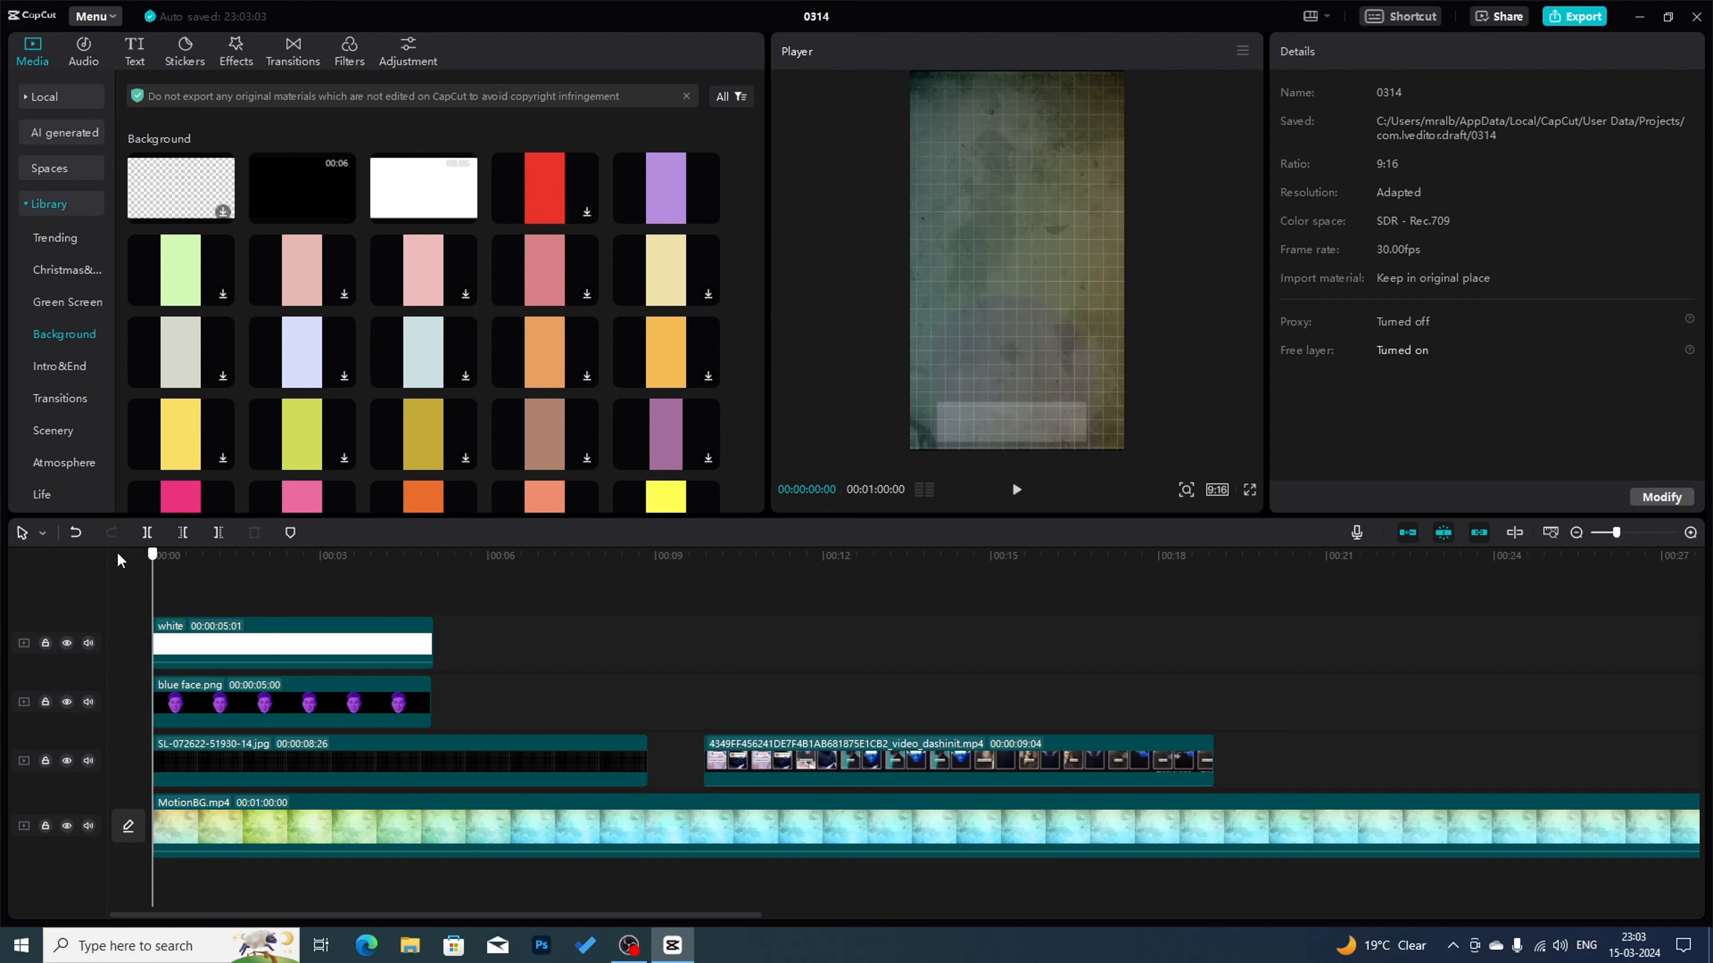
{"action": "left_click_drag", "start_coordinate": [174, 555], "coordinate": [218, 554]}
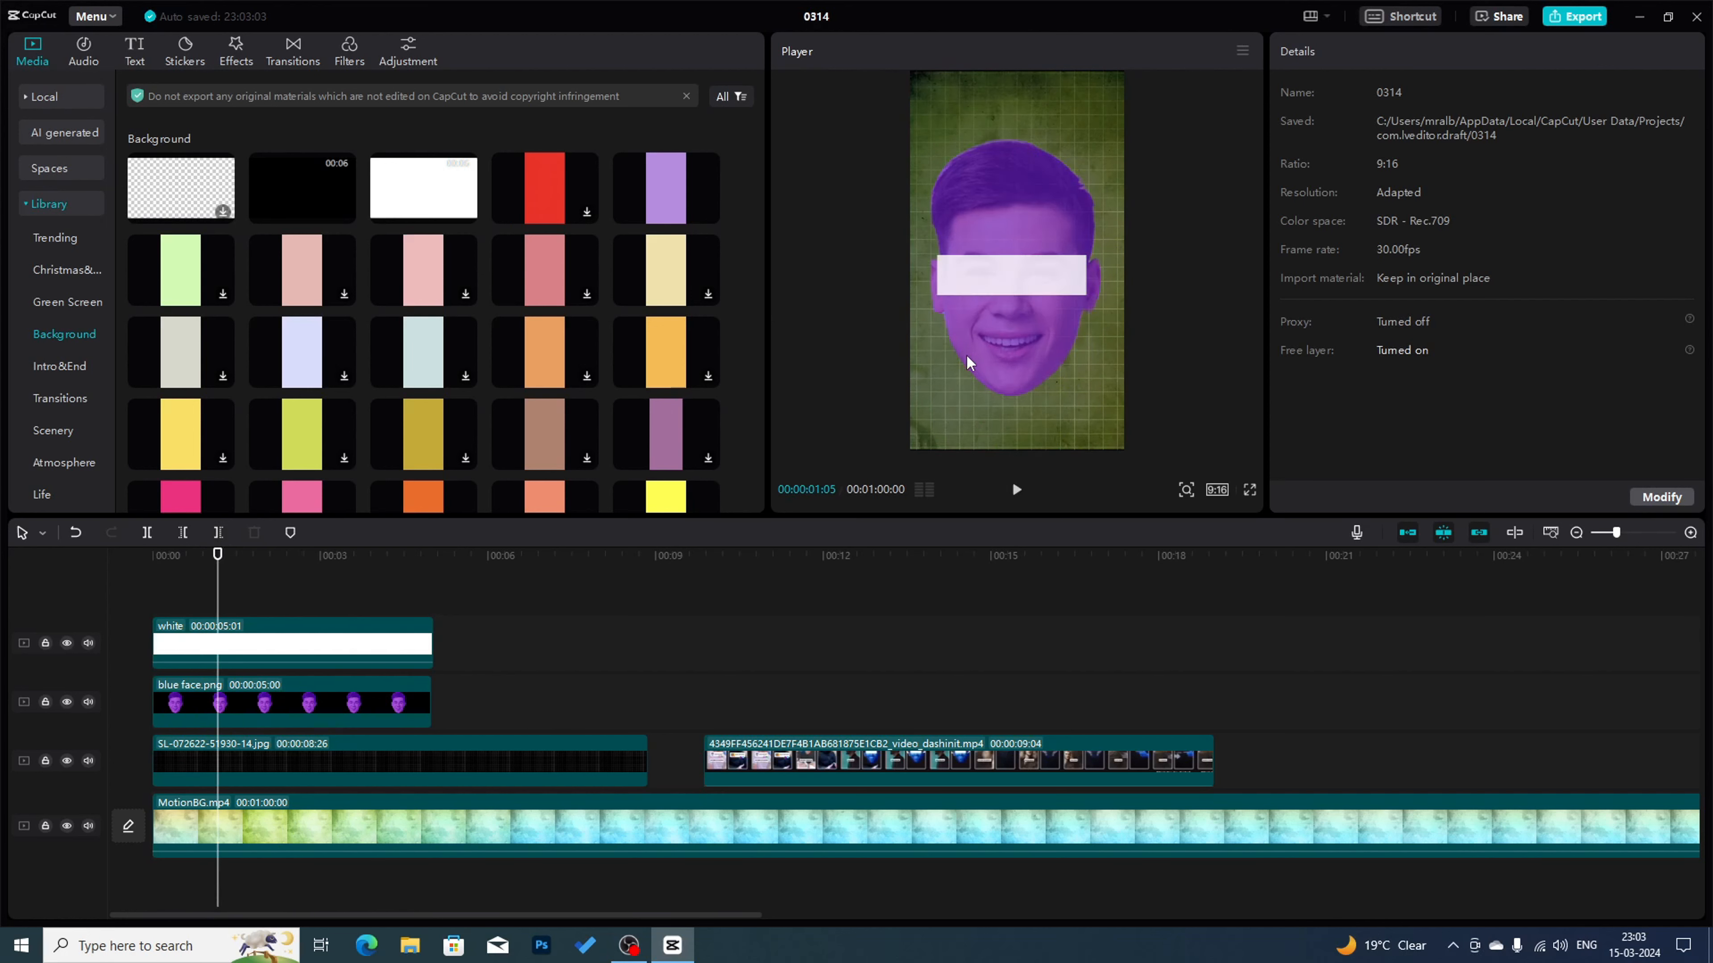
- Add the black background above the white clip at the timeline start, rotated 90° and scaled to 177%, with 90% opacity
{"action": "left_click", "coordinate": [149, 554]}
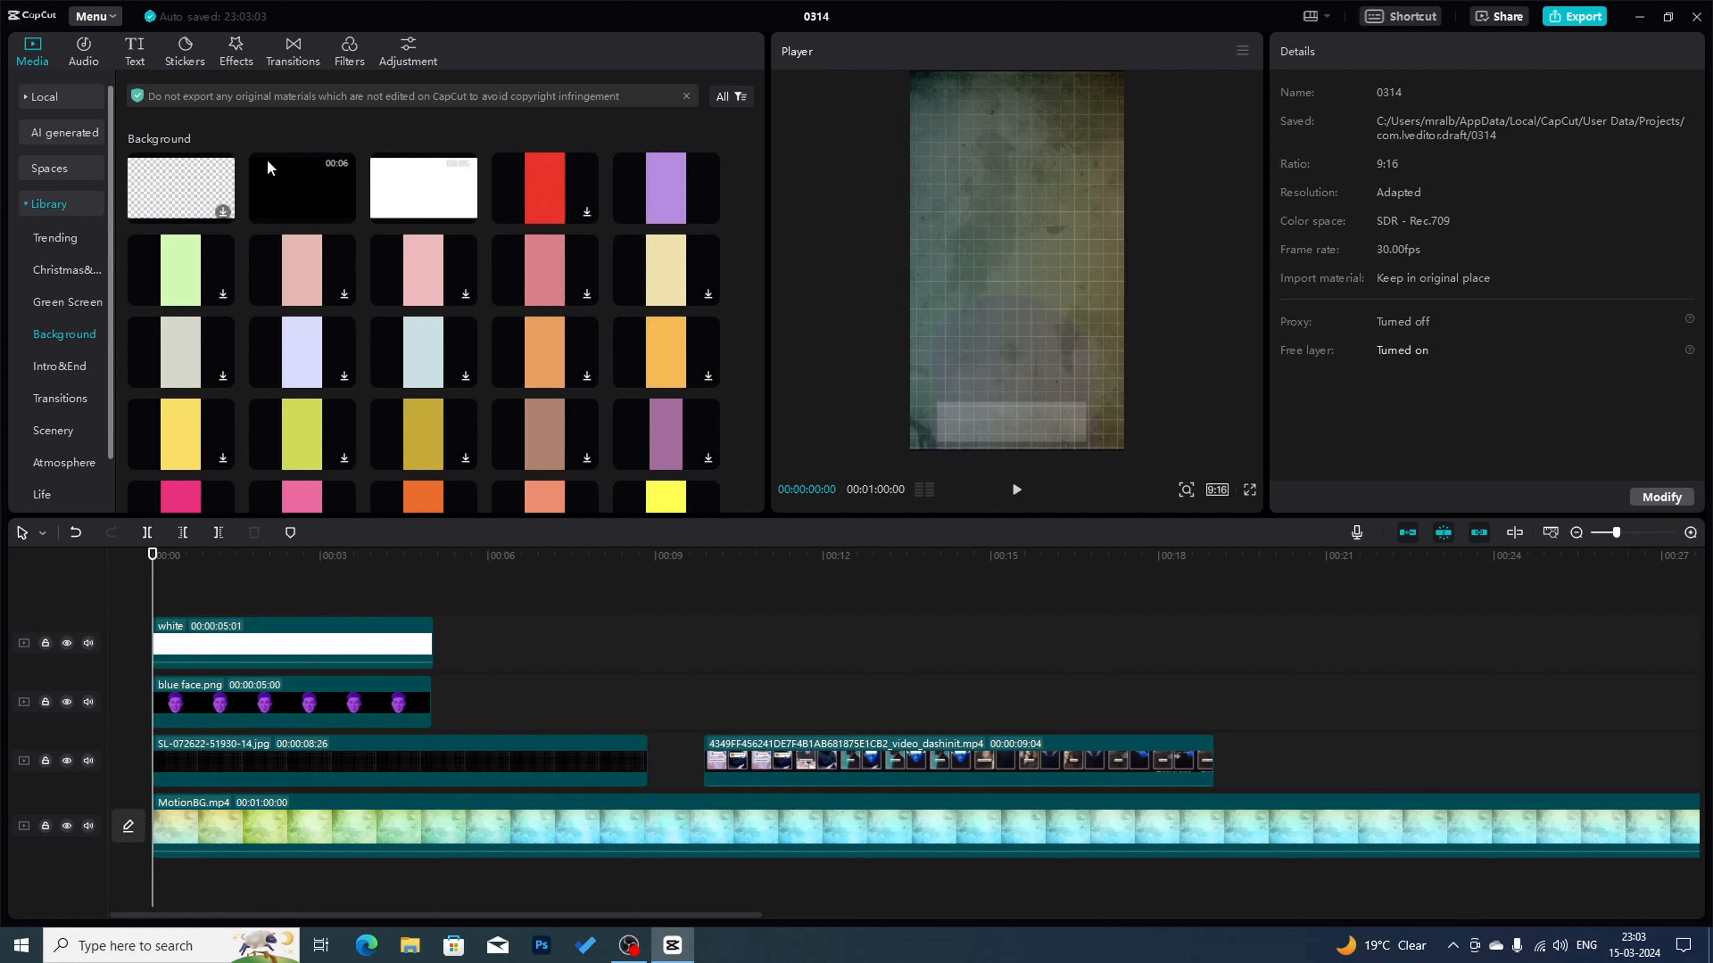
{"action": "left_click_drag", "start_coordinate": [288, 172], "coordinate": [147, 592]}
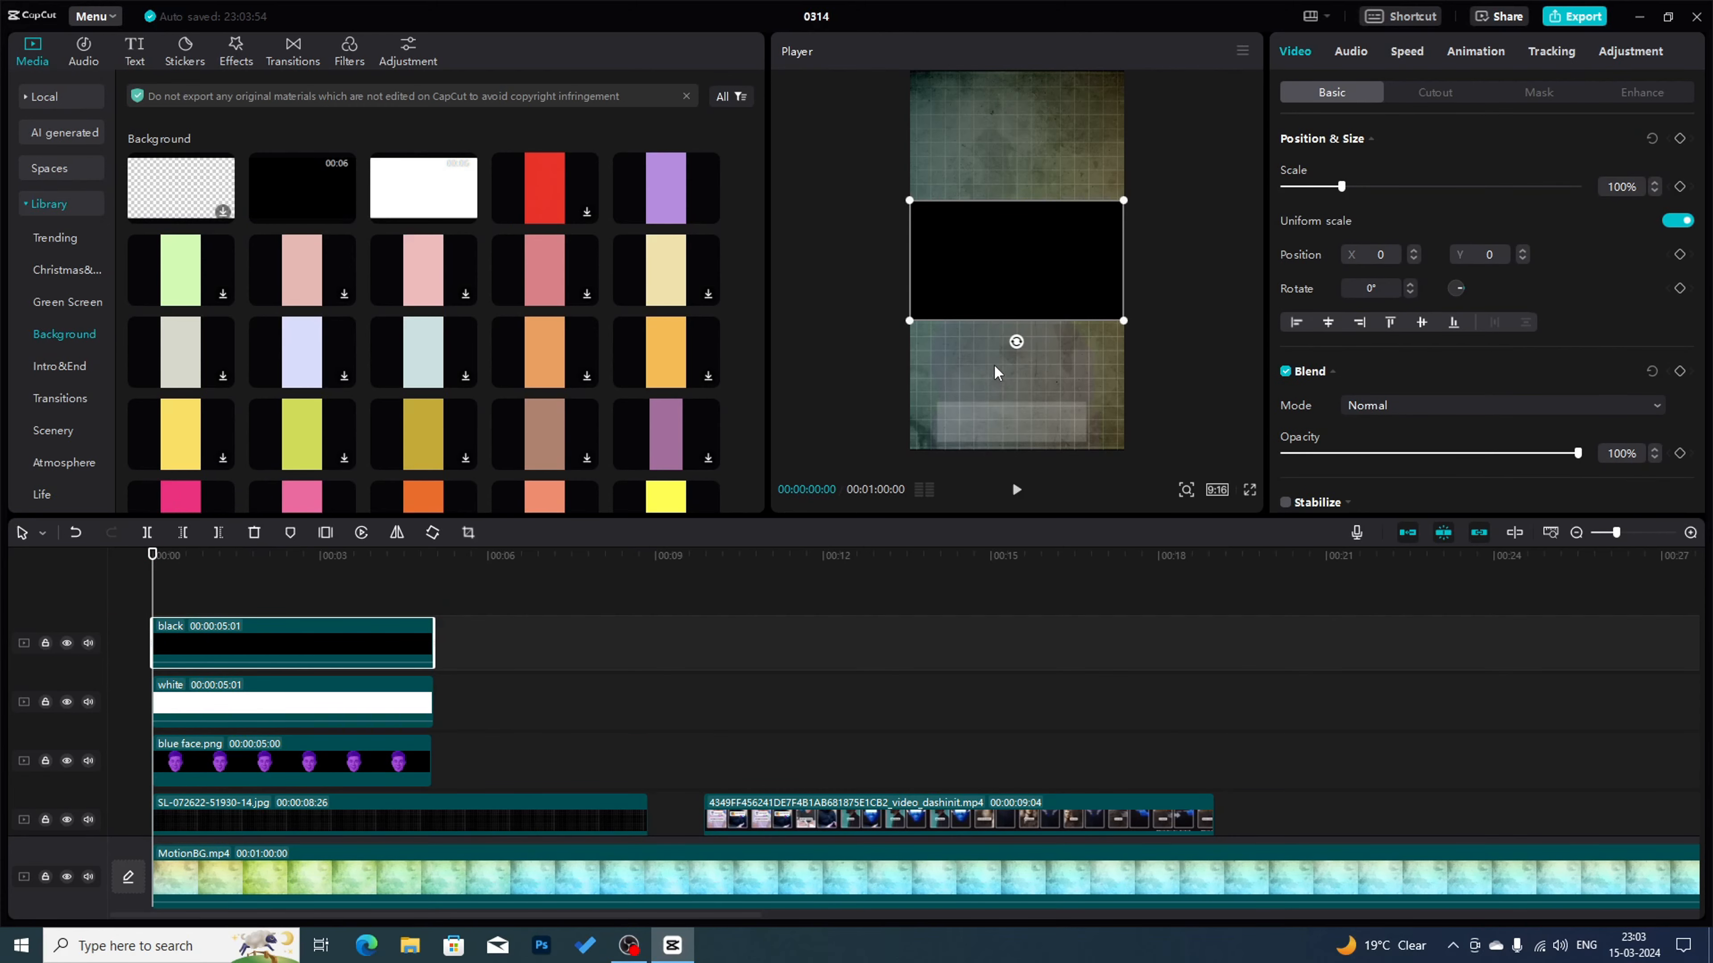
{"action": "left_click_drag", "start_coordinate": [1016, 342], "coordinate": [958, 270]}
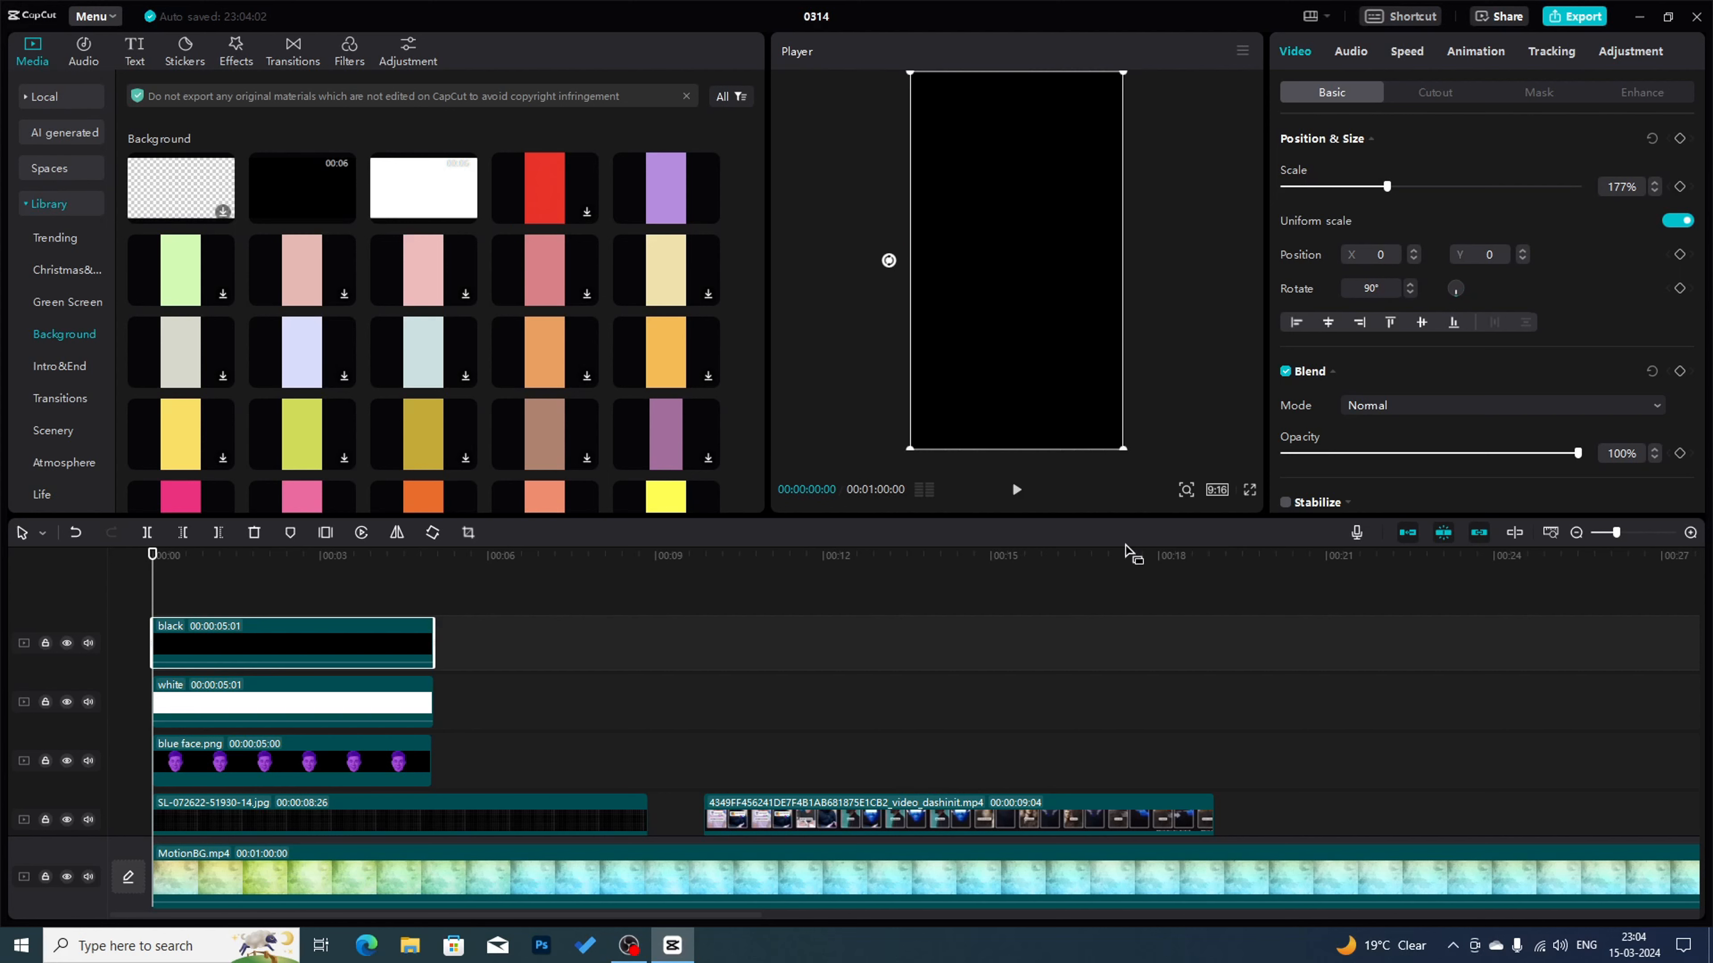
{"action": "left_click", "coordinate": [1435, 453]}
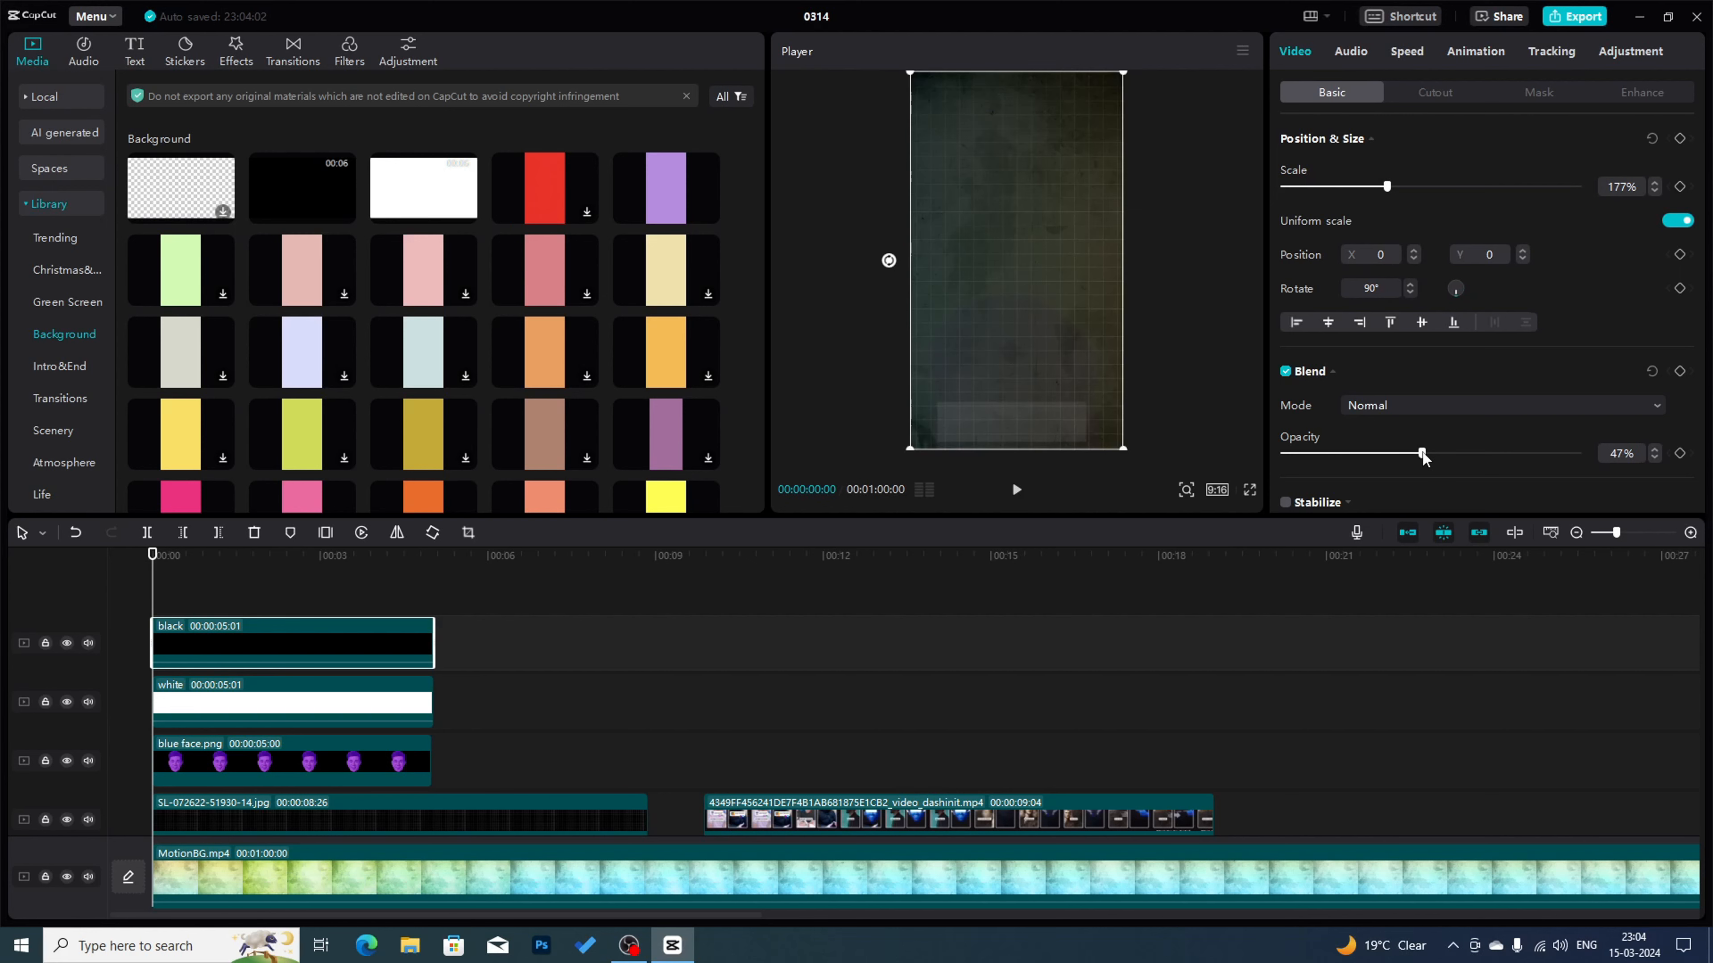
{"action": "left_click_drag", "start_coordinate": [1451, 459], "coordinate": [1551, 466]}
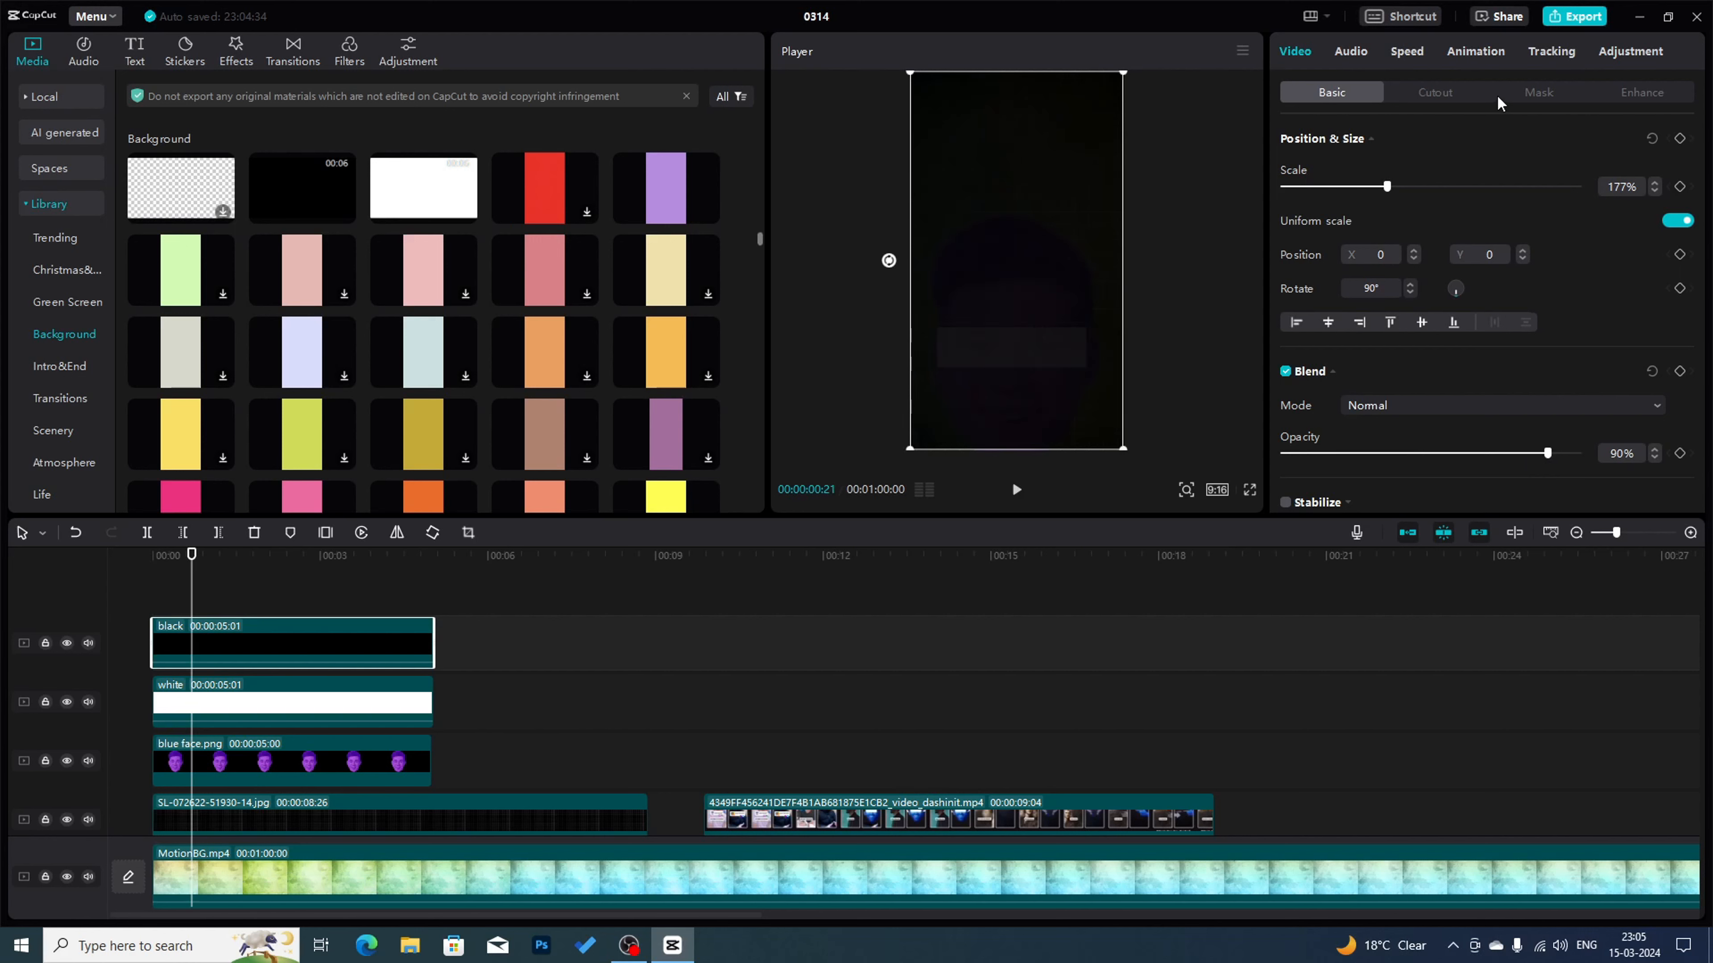
- Apply a Horizontal mask rotated -90° near the frame's upper edge on the black clip, and keyframe it at the timeline start
{"action": "left_click", "coordinate": [1540, 95]}
{"action": "left_click", "coordinate": [1363, 222]}
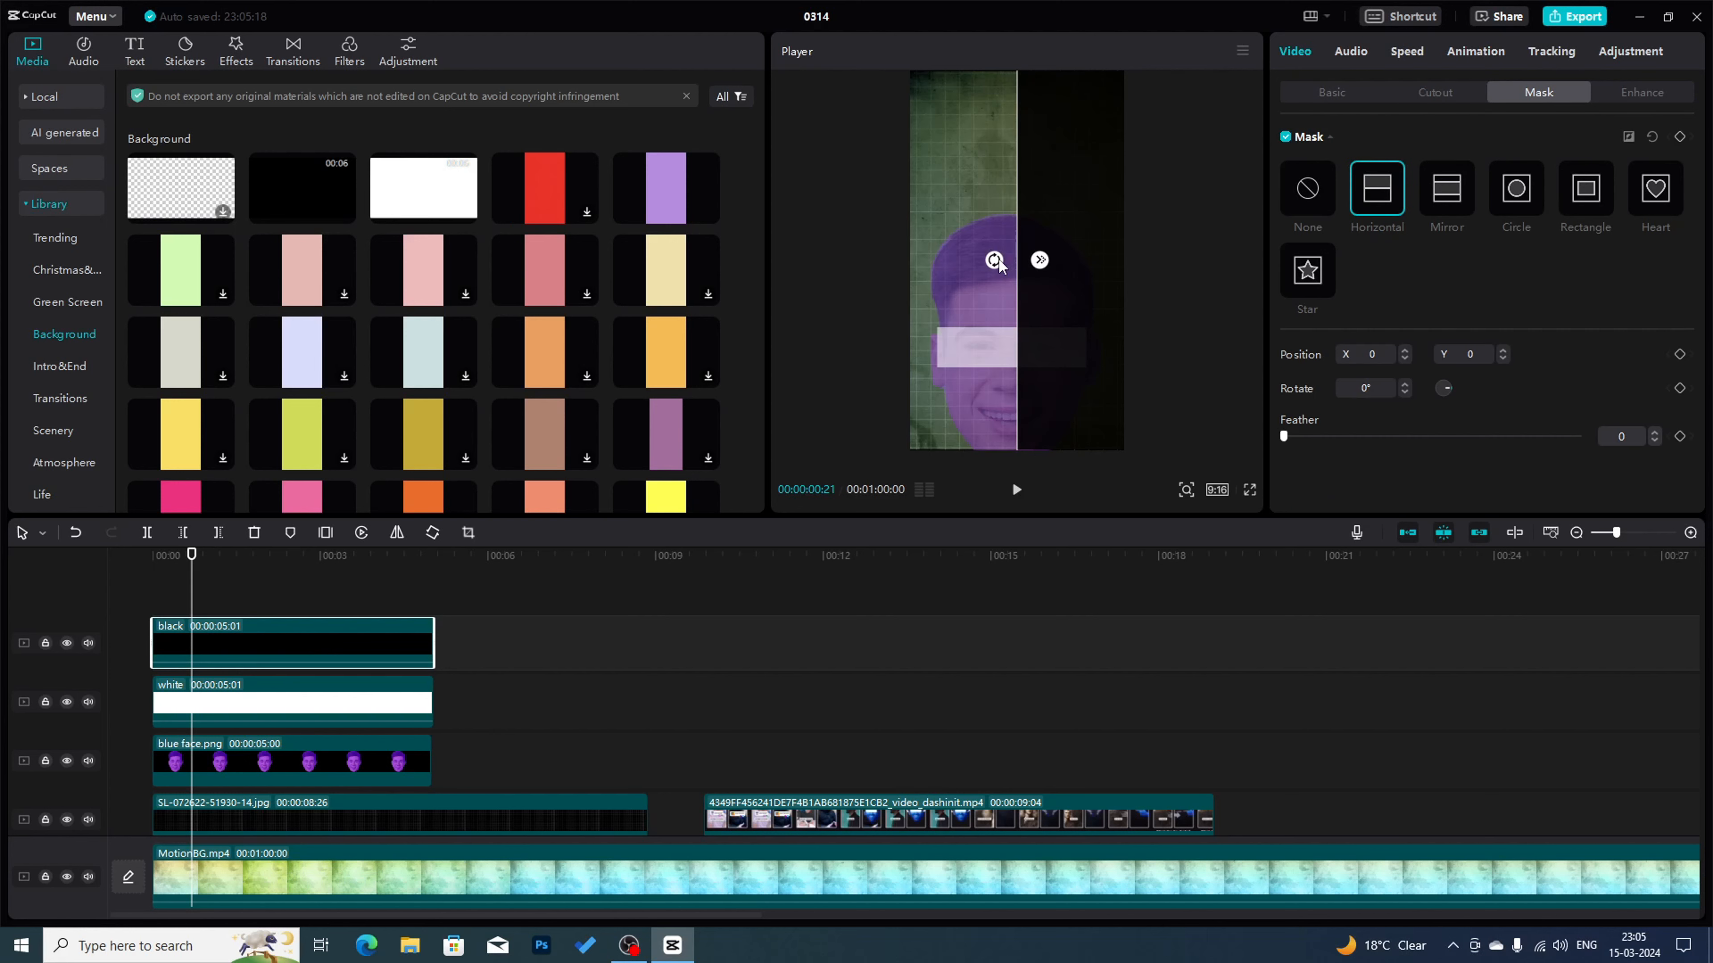
{"action": "left_click_drag", "start_coordinate": [992, 263], "coordinate": [1063, 100]}
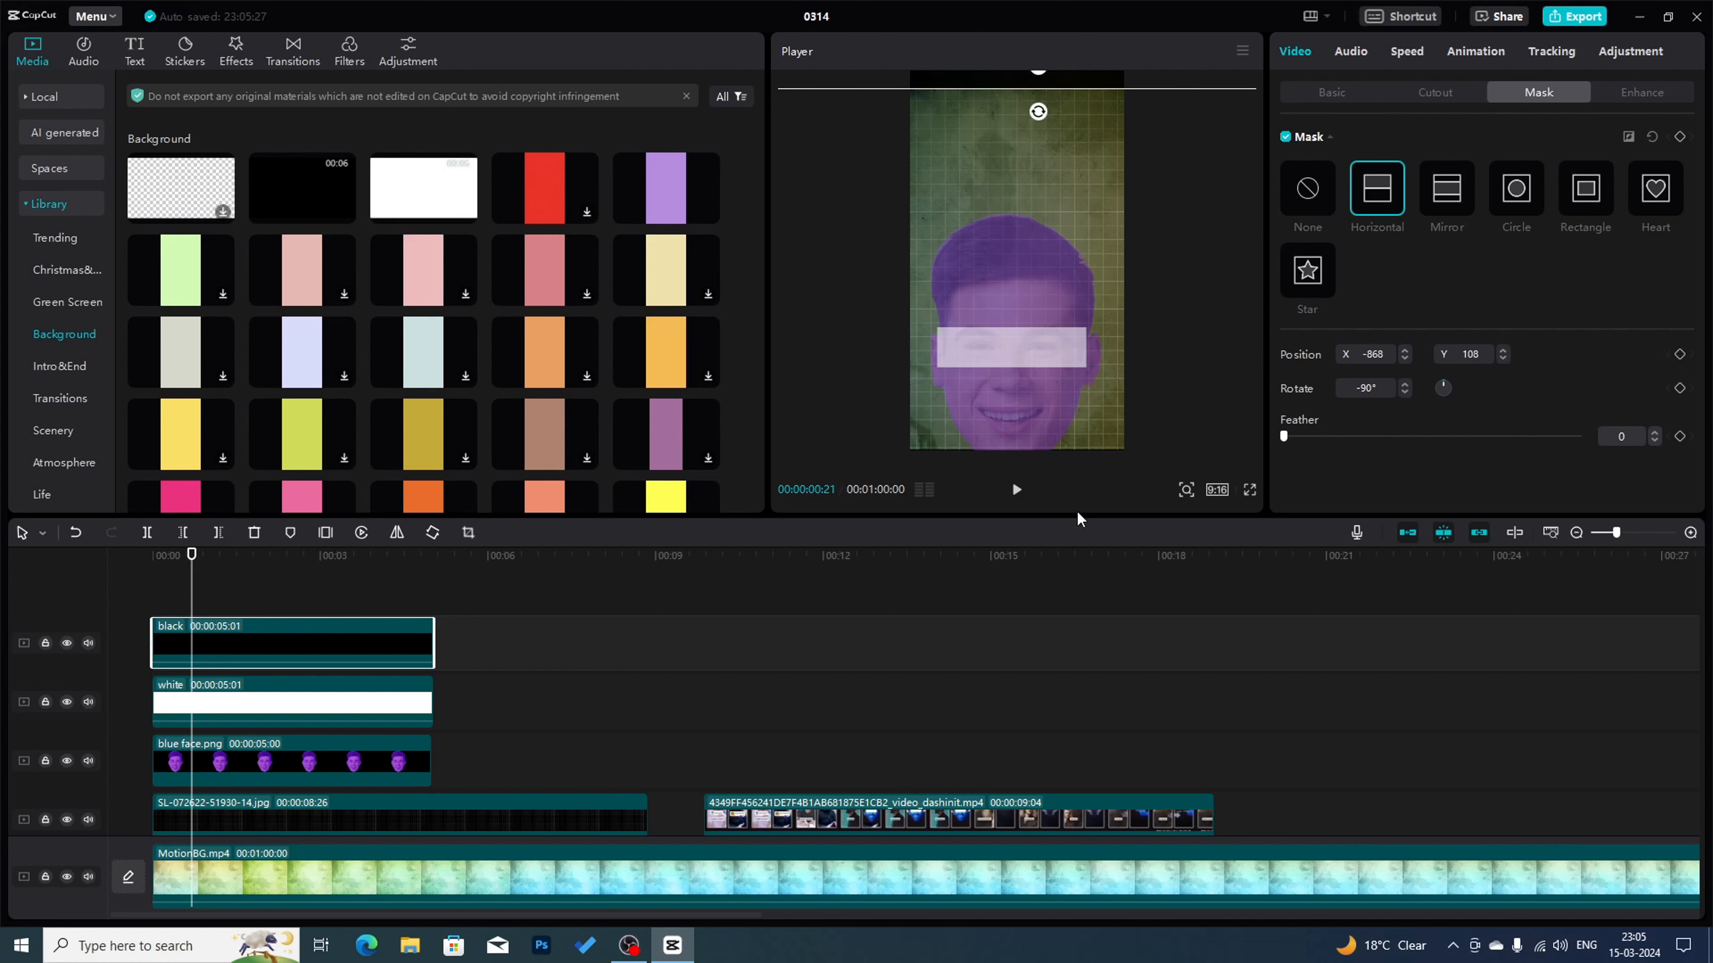
{"action": "left_click_drag", "start_coordinate": [193, 589], "coordinate": [123, 586]}
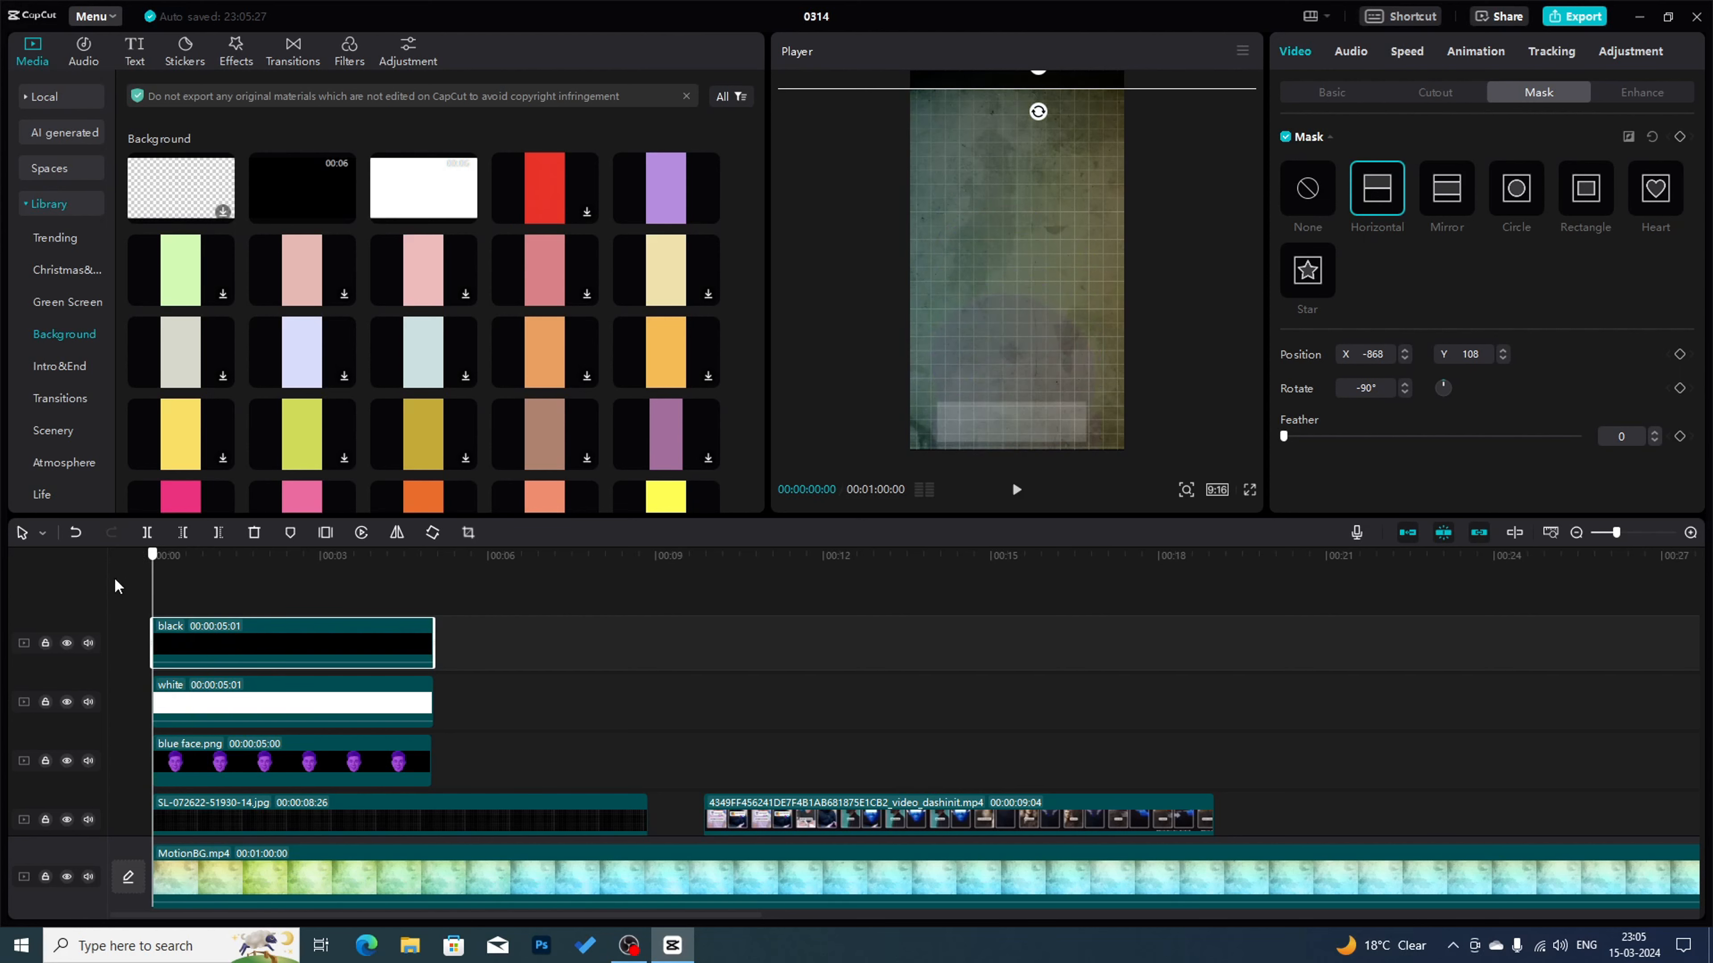
{"action": "left_click", "coordinate": [1677, 138]}
- At 00:00:01:14, add a mask keyframe to the black clip and move the mask down to X 960, Y 0
{"action": "left_click", "coordinate": [177, 686]}
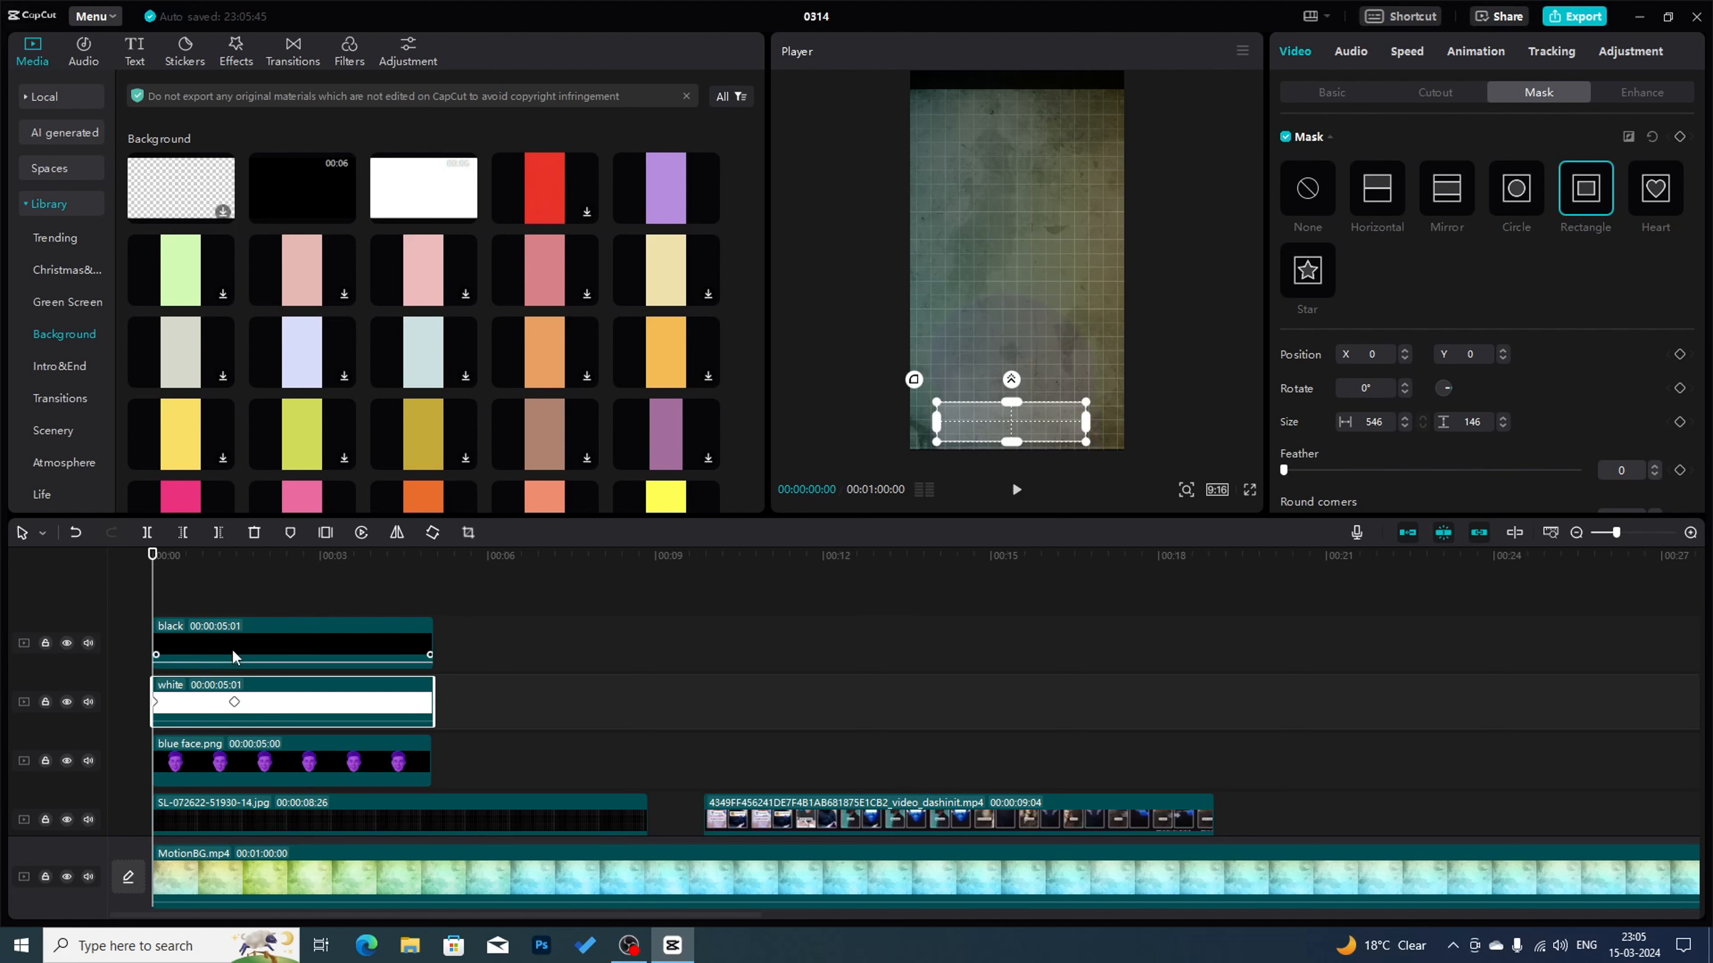
{"action": "left_click", "coordinate": [235, 554]}
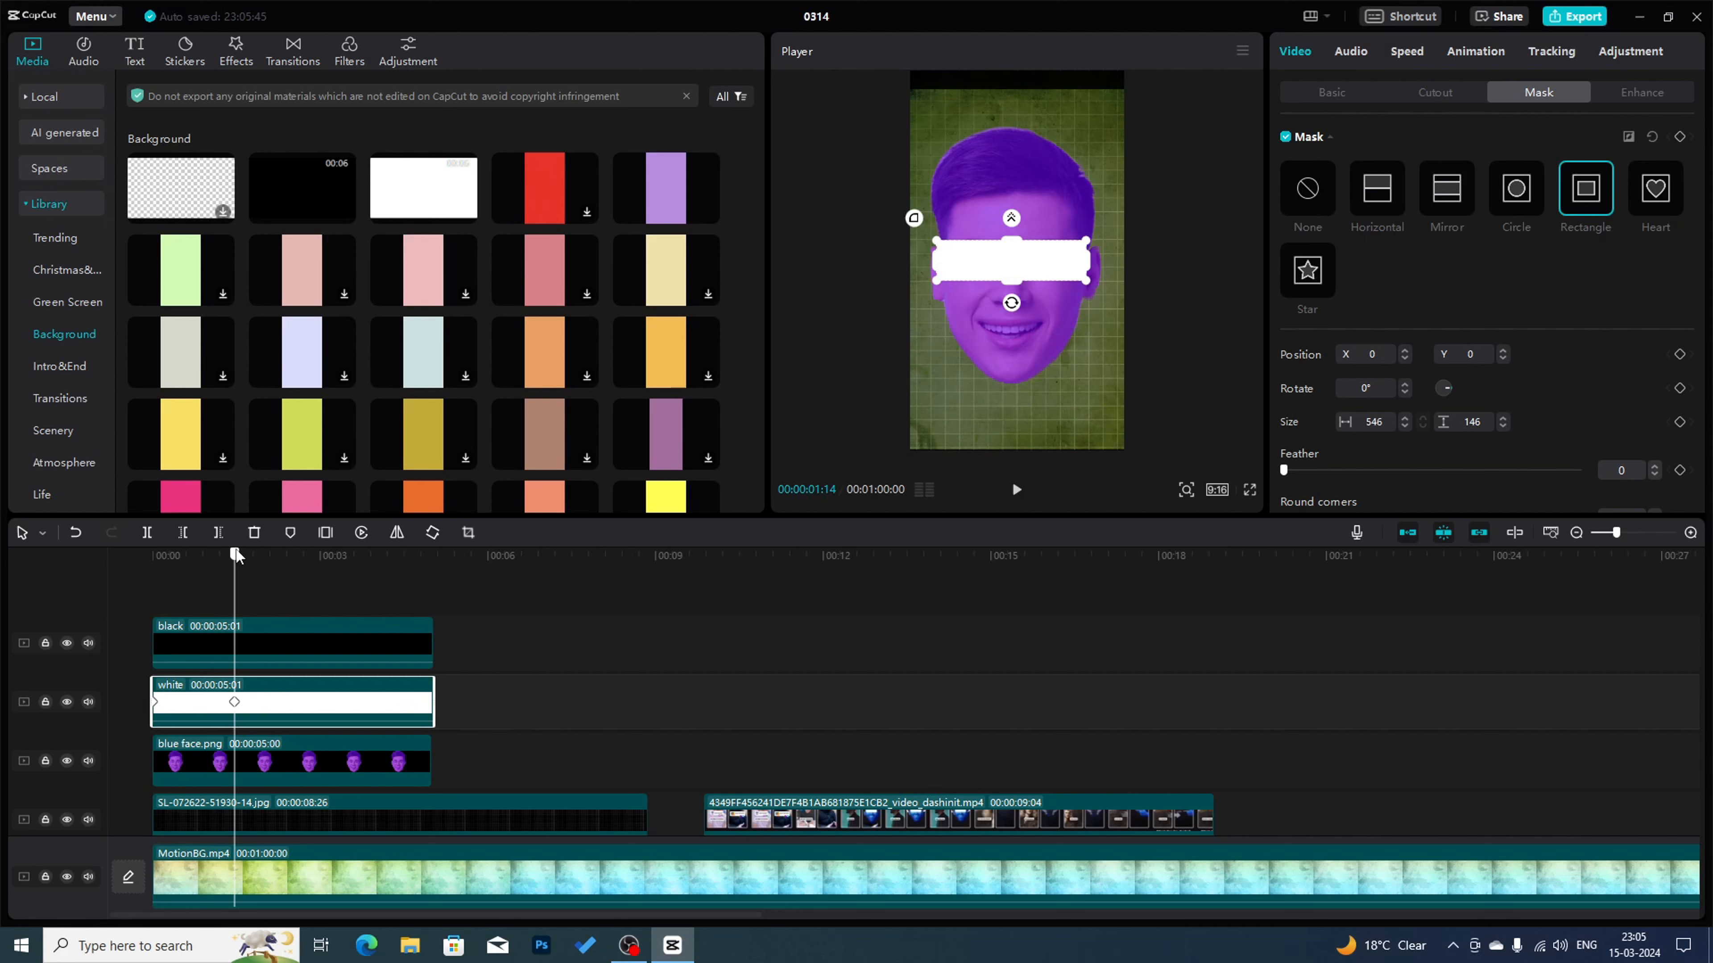
{"action": "left_click", "coordinate": [249, 646]}
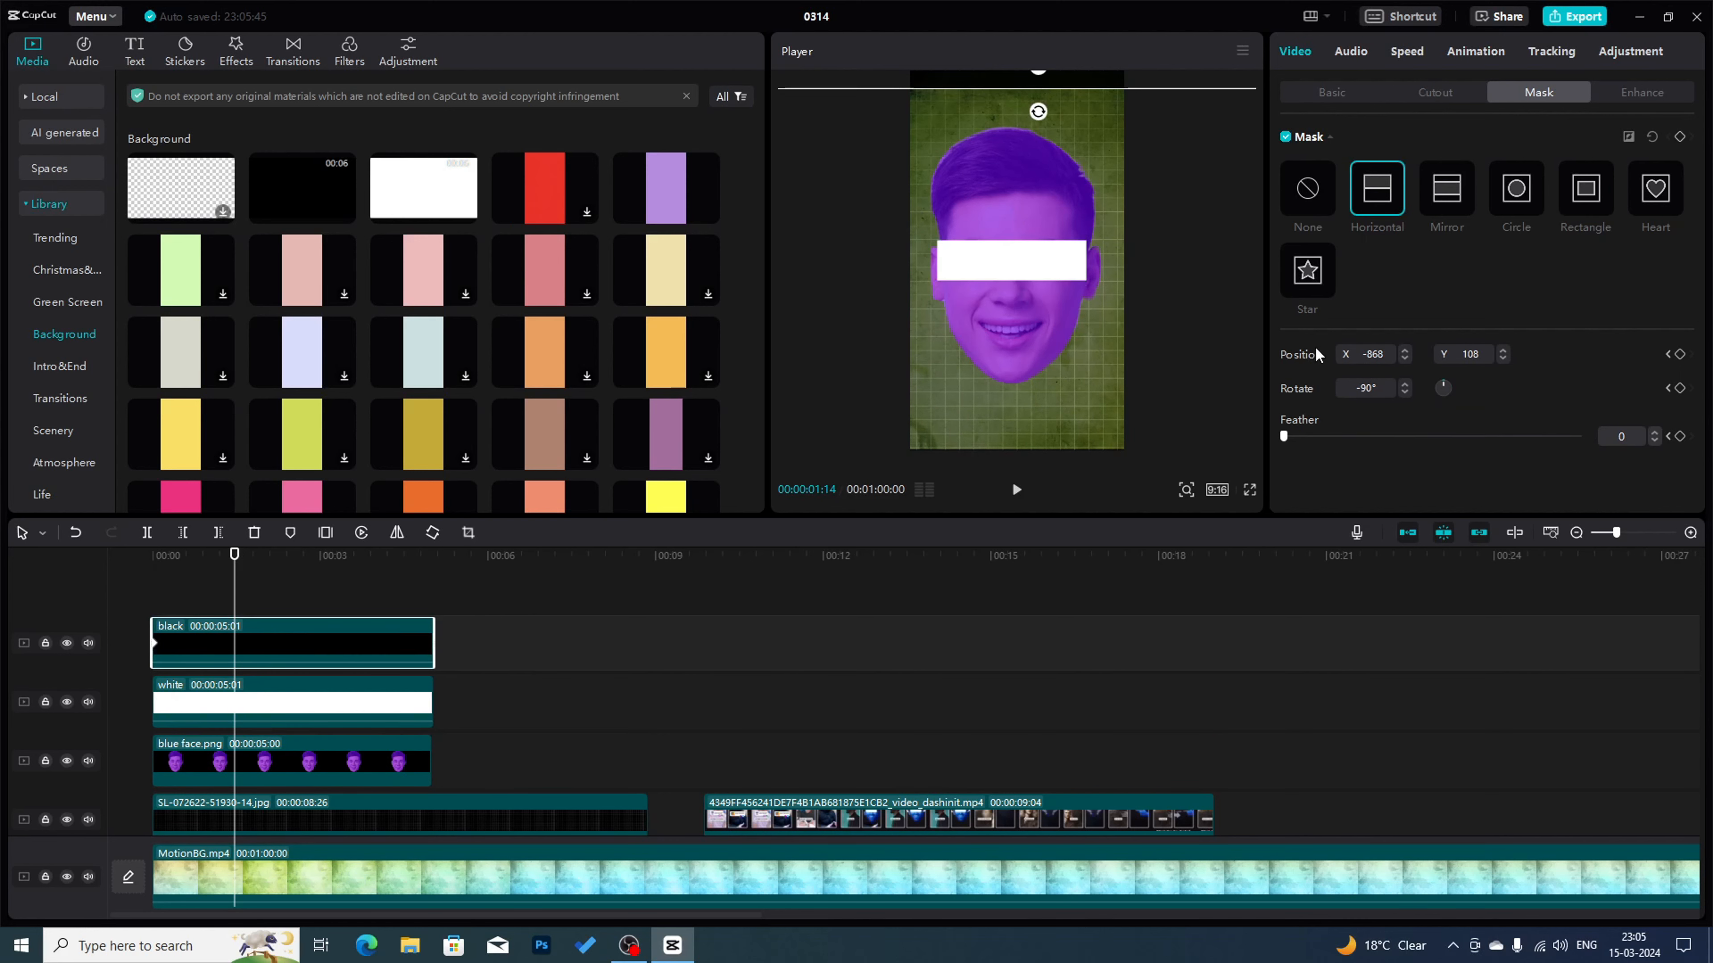
{"action": "left_click", "coordinate": [1680, 138]}
{"action": "left_click_drag", "start_coordinate": [1054, 95], "coordinate": [1045, 448]}
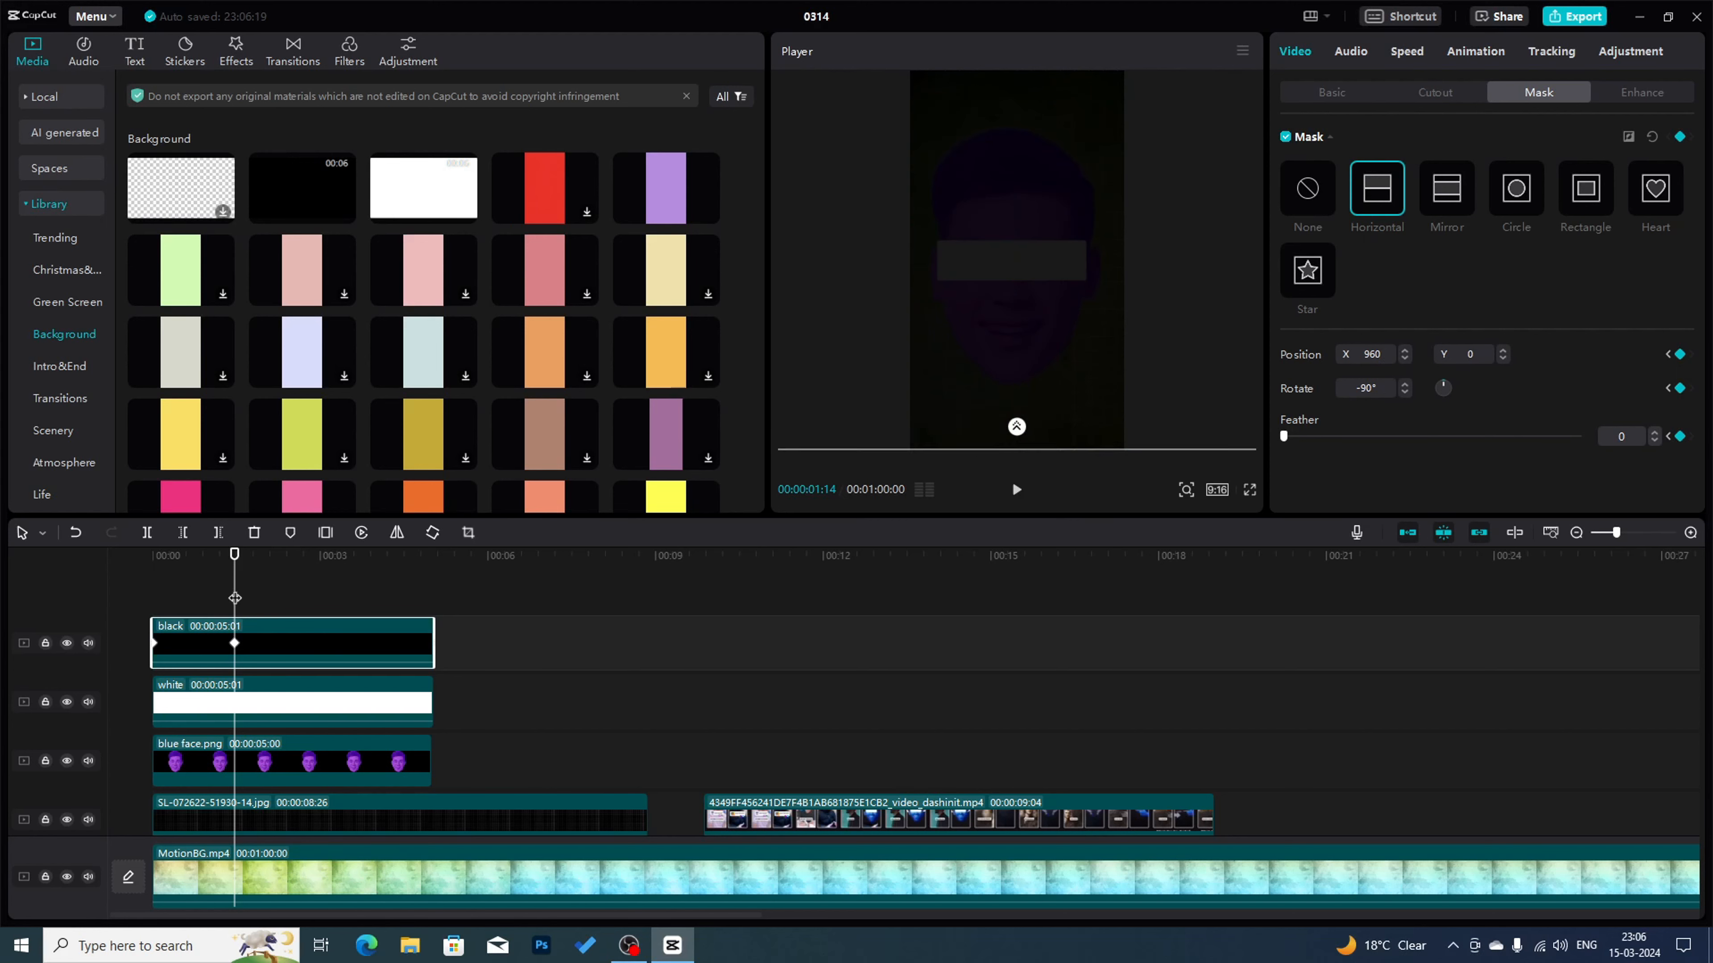
- Set the black clip's mask to X -960, Y 0 with feather 1 at the timeline start, and its feather to 8 at 00:00:01:14
{"action": "left_click_drag", "start_coordinate": [229, 606], "coordinate": [154, 606]}
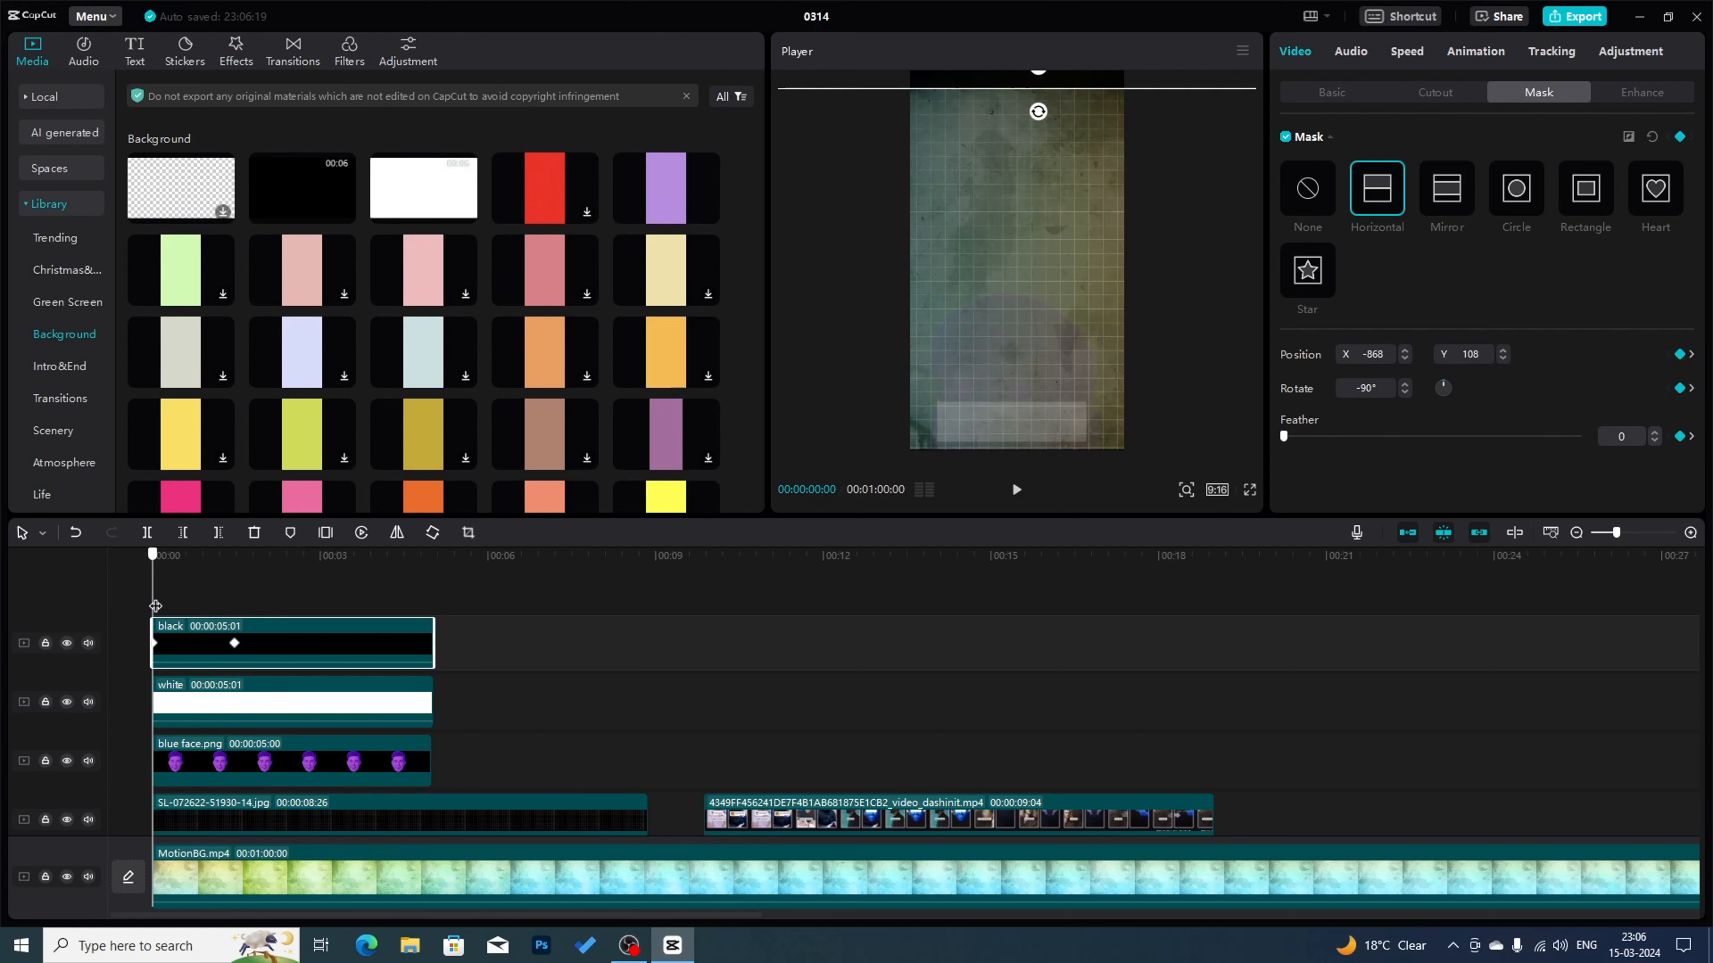
{"action": "left_click_drag", "start_coordinate": [1054, 95], "coordinate": [1037, 79]}
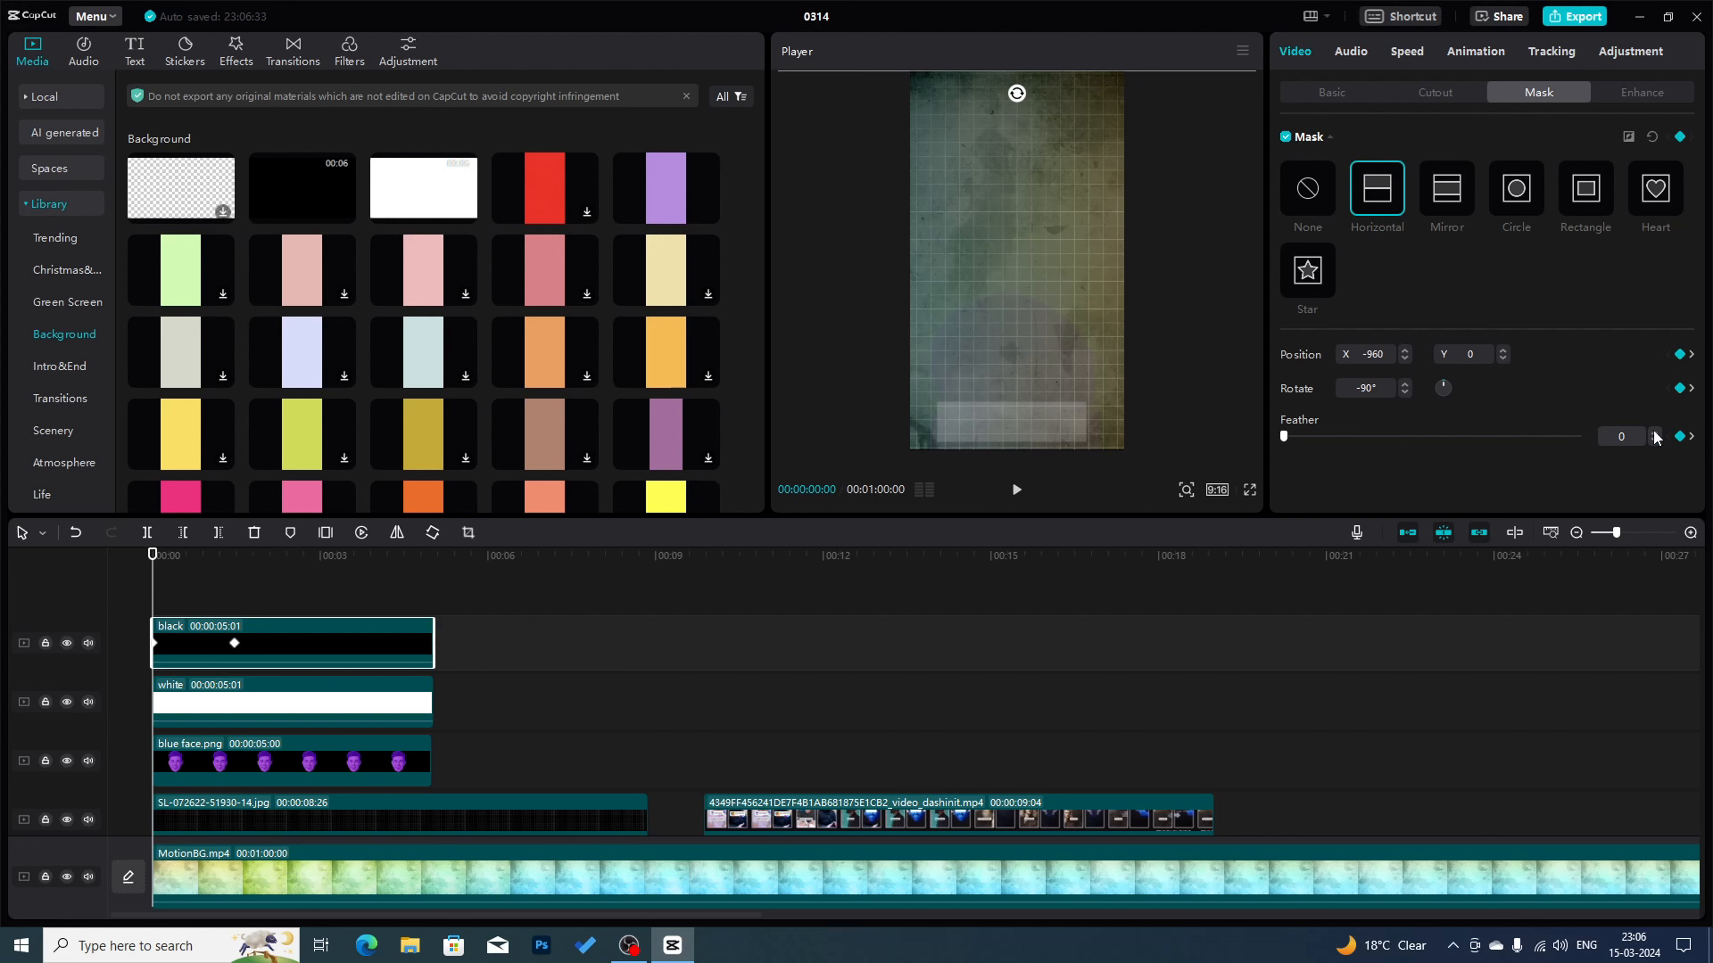
{"action": "left_click", "coordinate": [234, 557]}
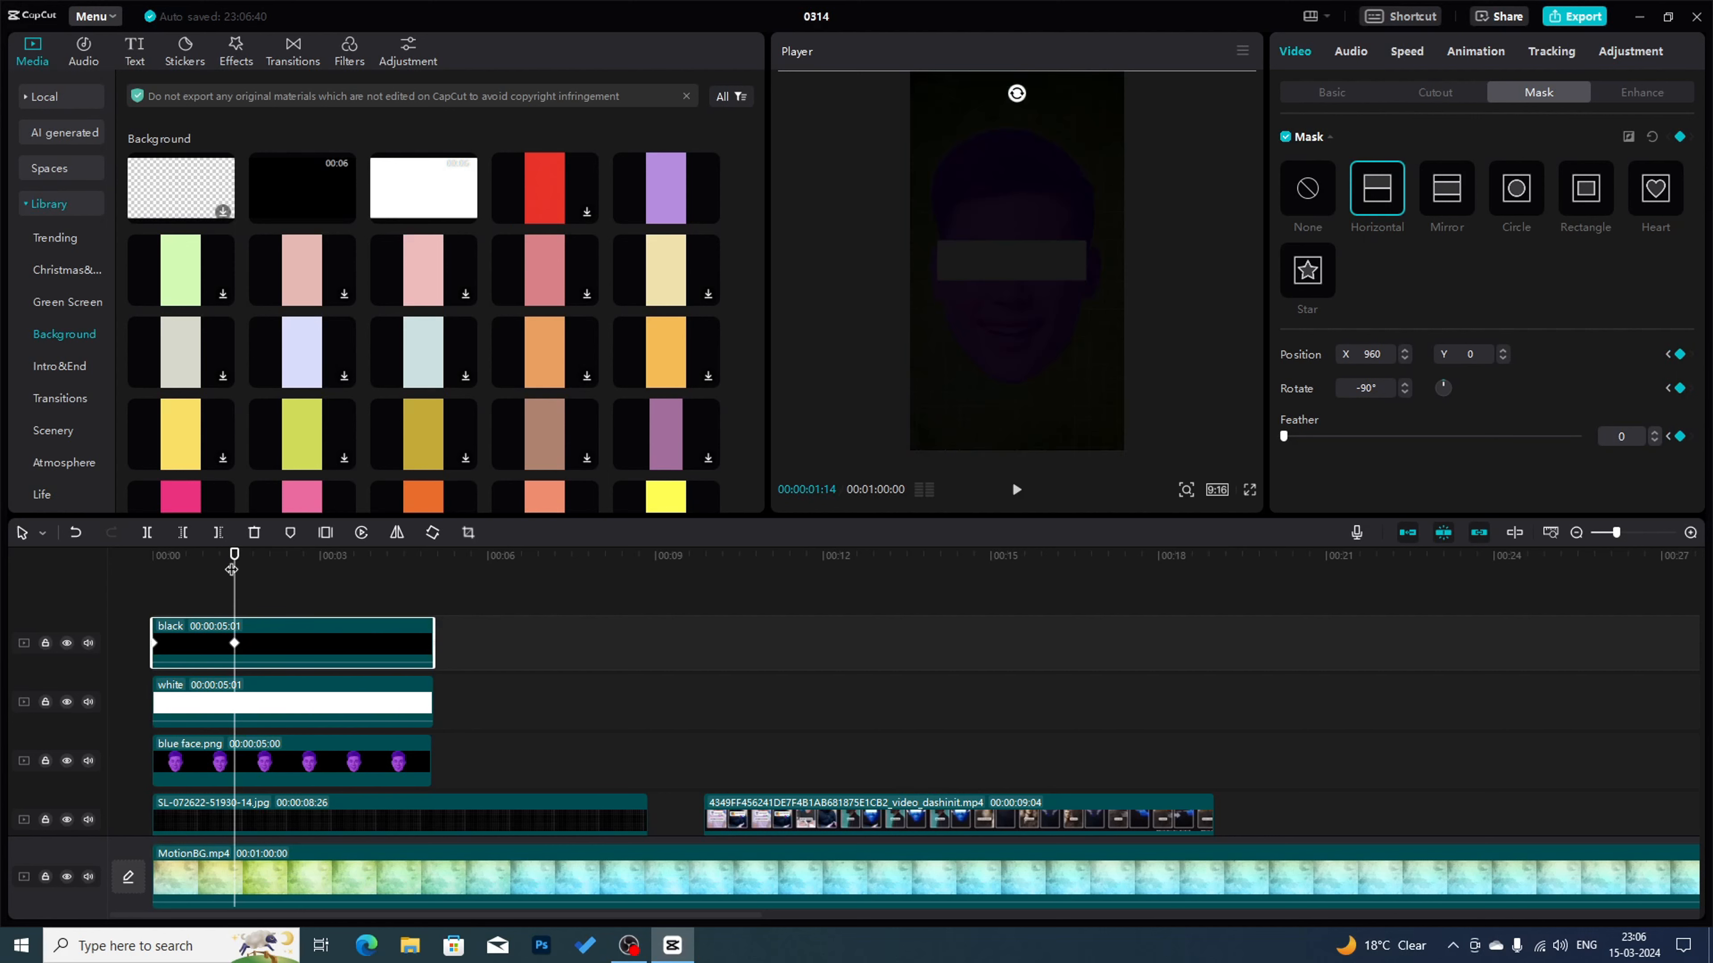
{"action": "left_click", "coordinate": [1303, 437]}
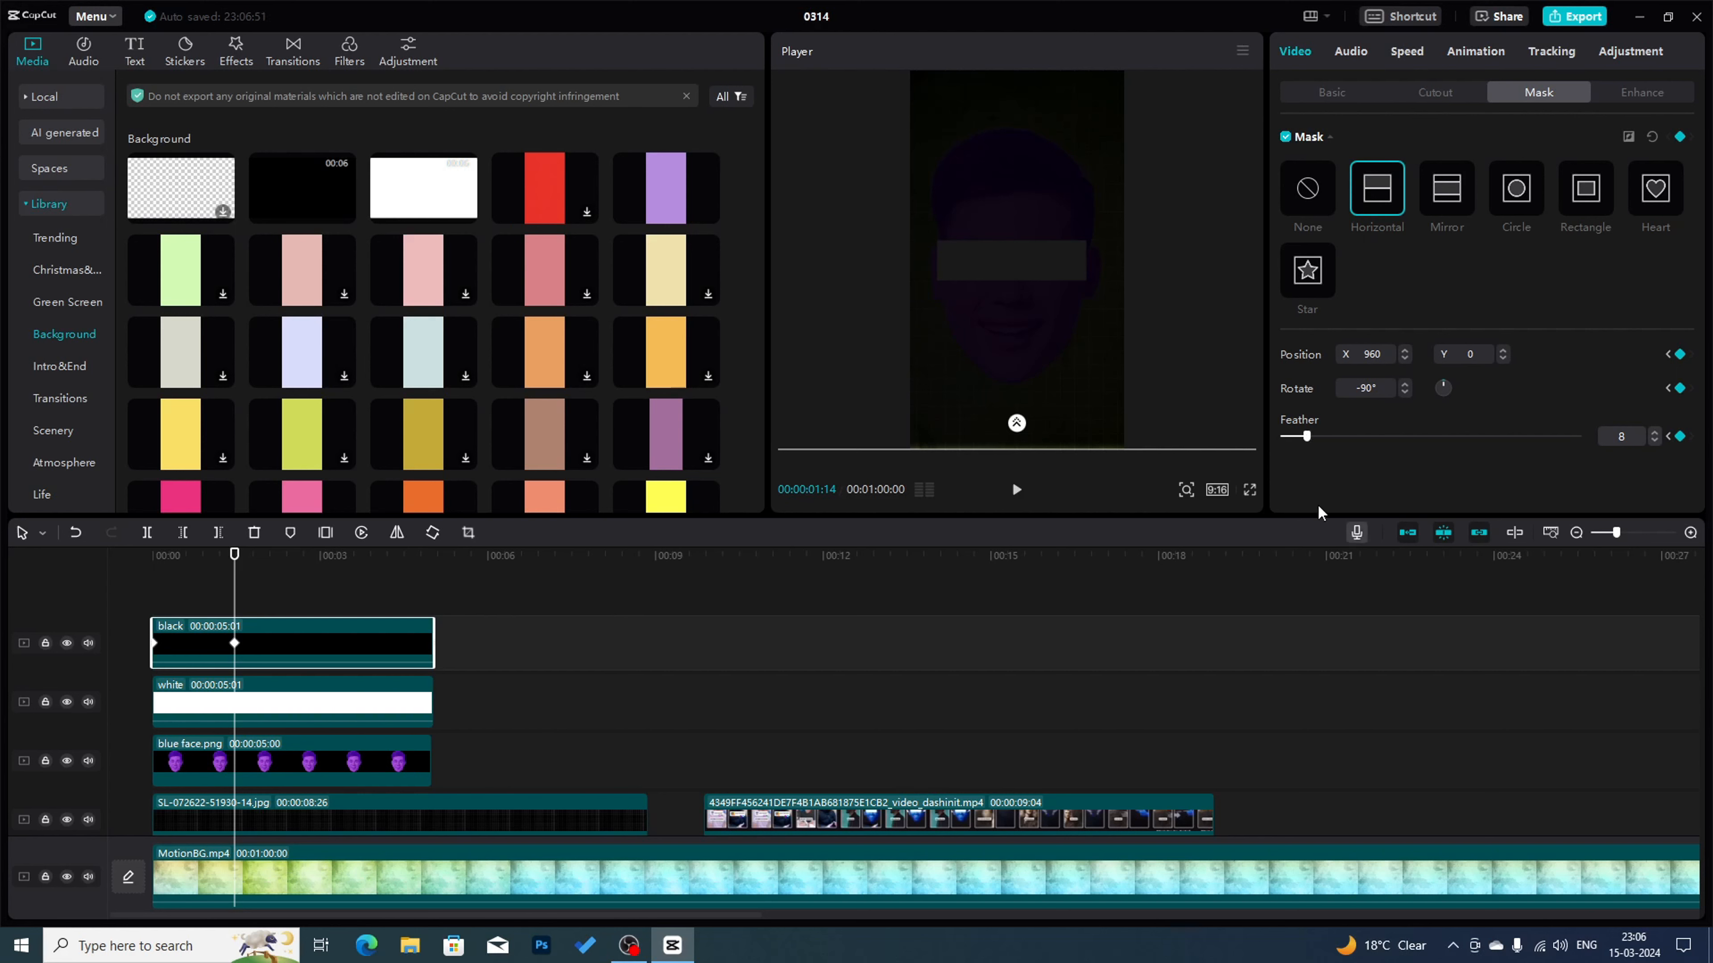
- Play the animation from the timeline start to preview the black mask sweeping down over the frame
{"action": "left_click", "coordinate": [130, 559]}
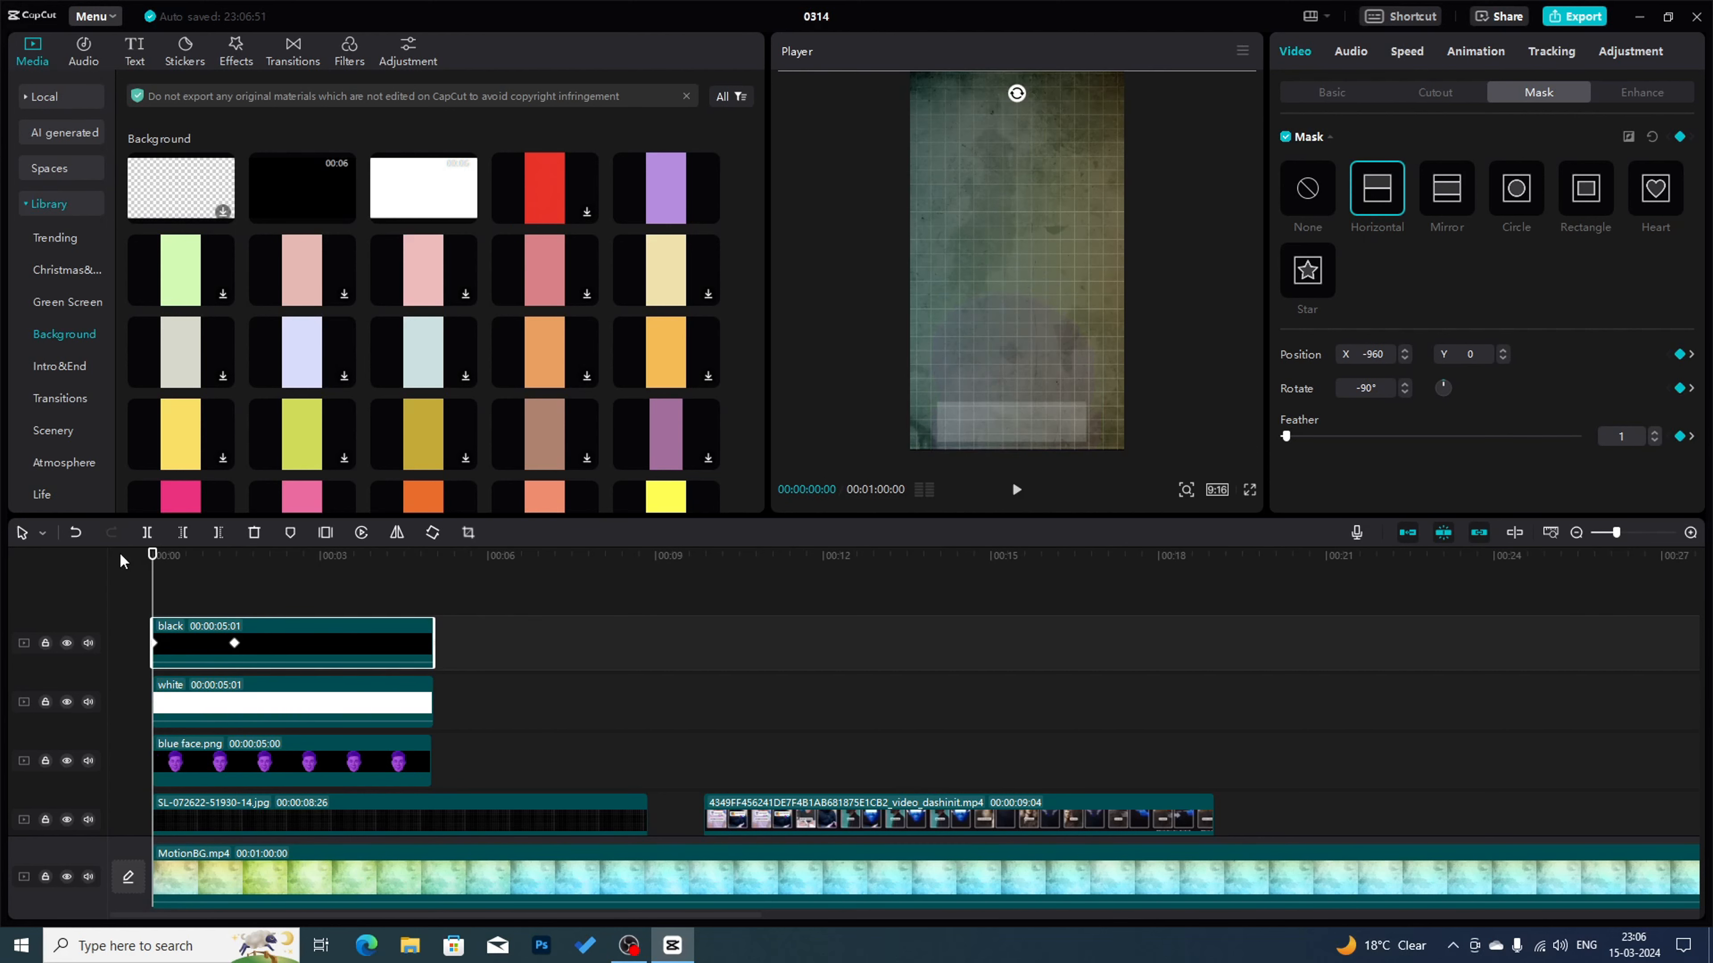
{"action": "key", "text": "space"}
{"action": "key", "text": "space"}
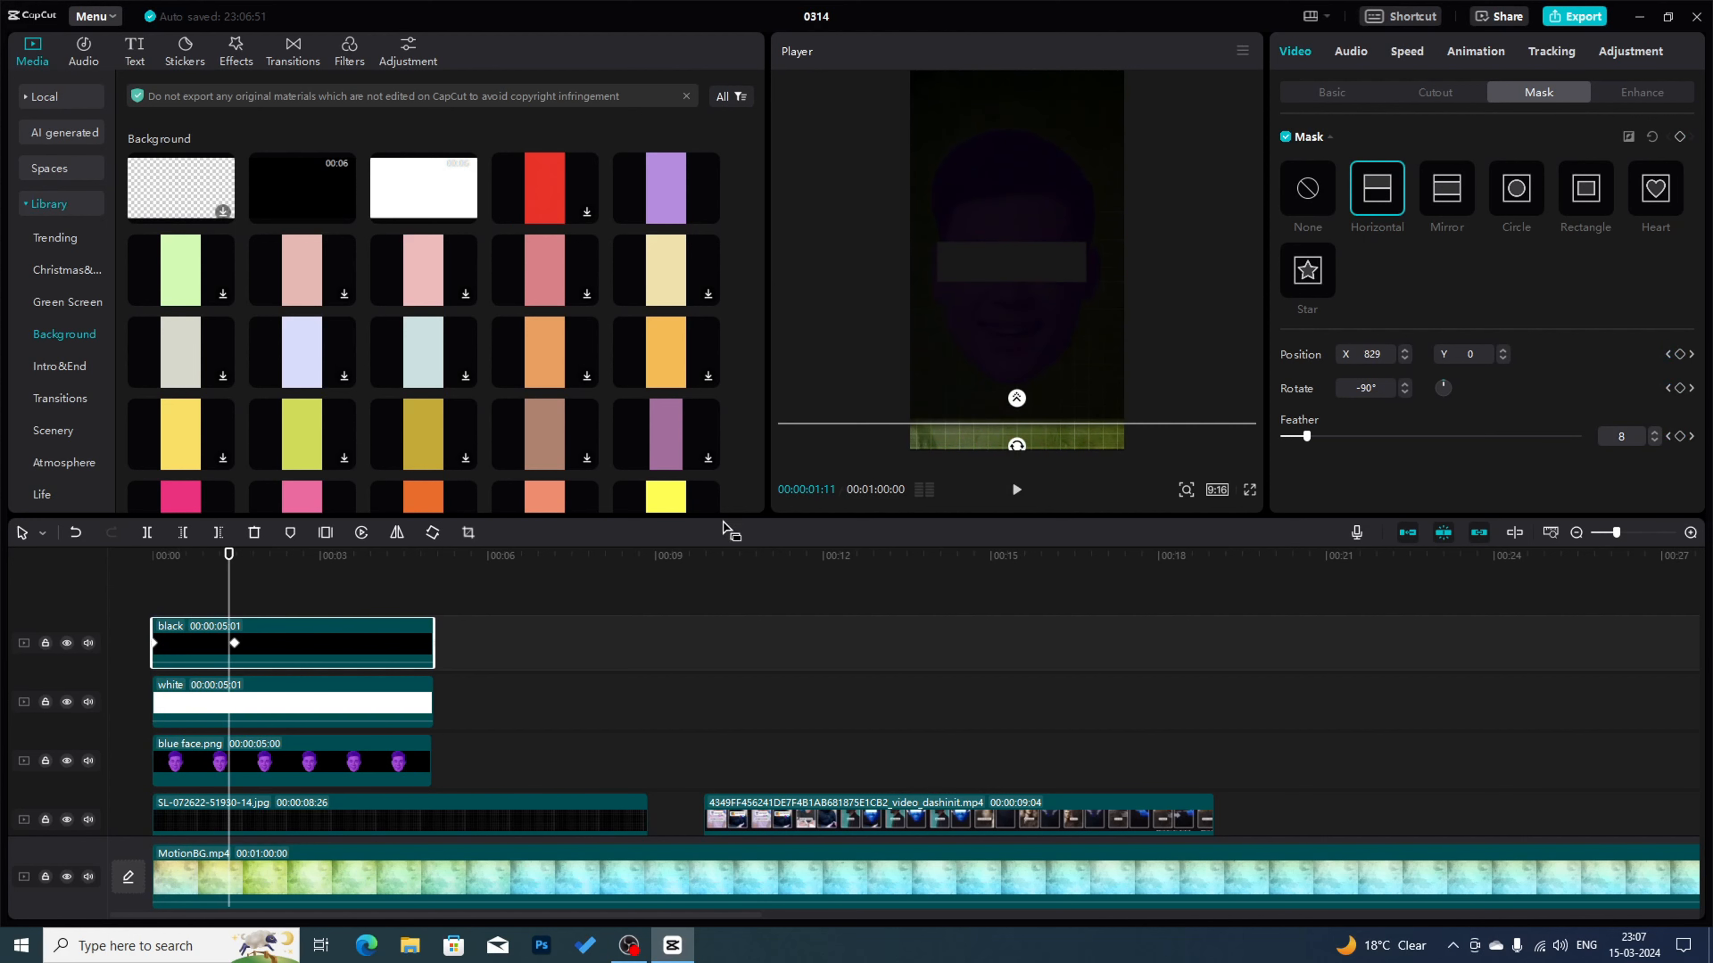
- Replay the timeline from the start to check how the black mask sweeps over the face
{"action": "left_click", "coordinate": [110, 552]}
{"action": "key", "text": "space"}
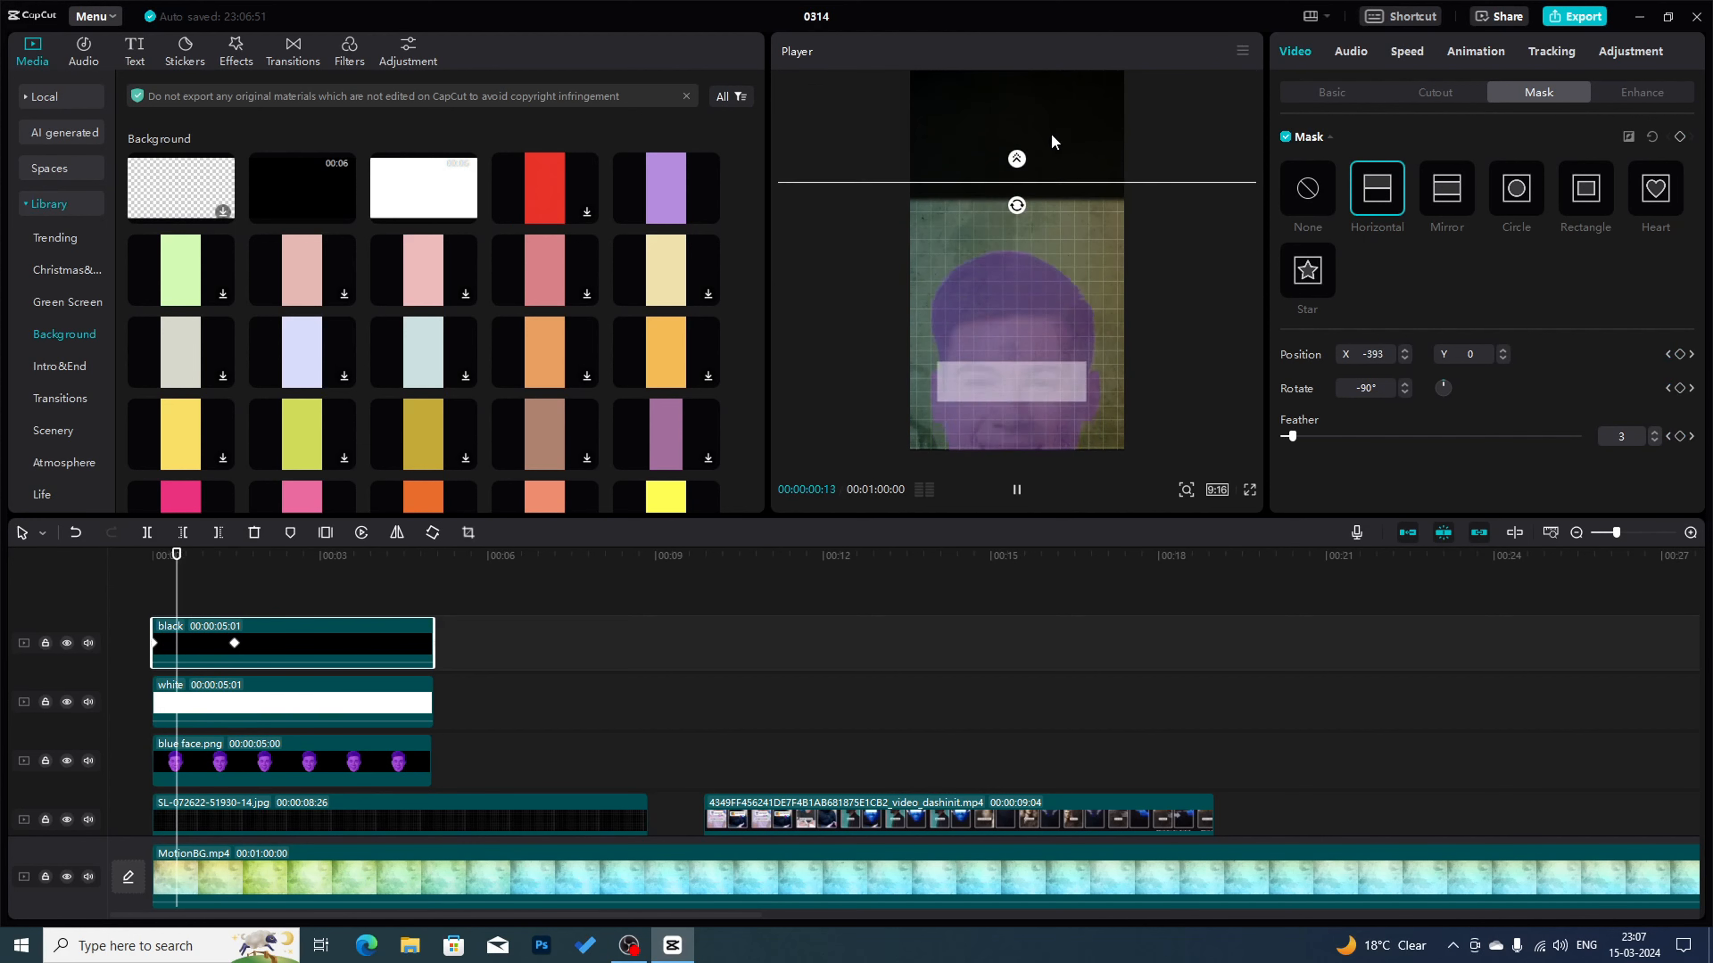
{"action": "key", "text": "space"}
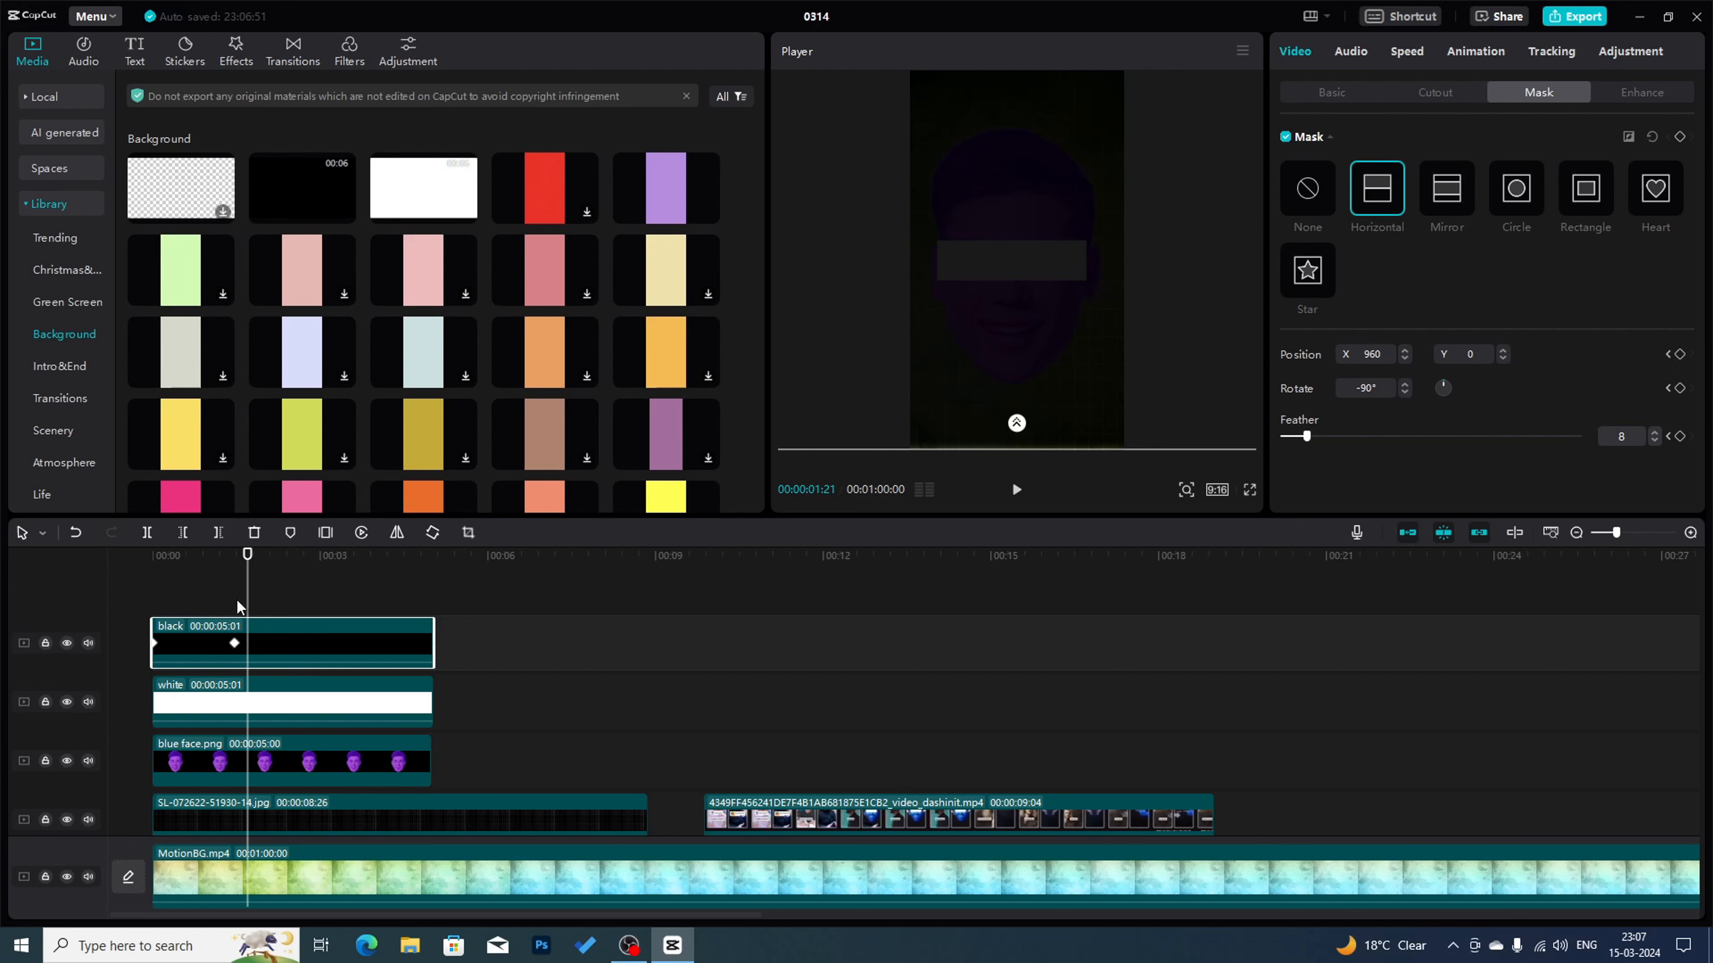
- Apply the middle easing curve preset to the Position X and Feather mask keyframes of the black clip
{"action": "left_click", "coordinate": [261, 627]}
{"action": "left_click", "coordinate": [235, 671]}
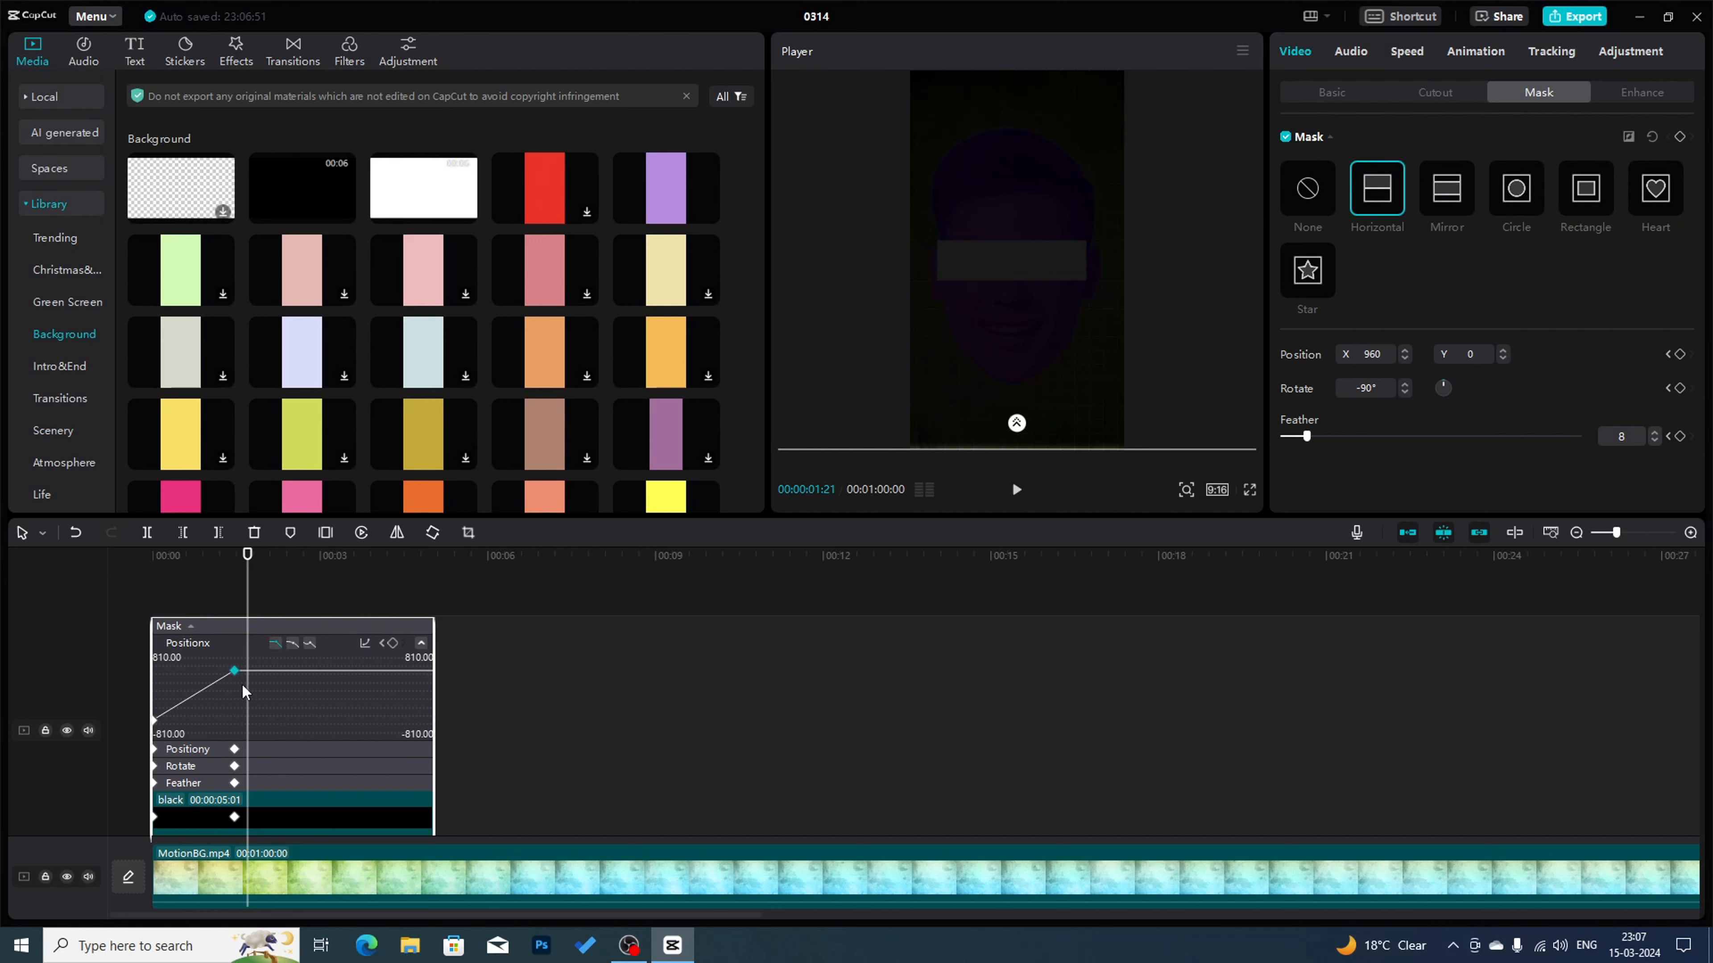
{"action": "left_click", "coordinate": [293, 643]}
{"action": "left_click", "coordinate": [154, 720]}
{"action": "left_click", "coordinate": [292, 643]}
{"action": "scroll", "coordinate": [275, 741], "scroll_direction": "down", "scroll_amount": 1}
{"action": "left_click", "coordinate": [265, 699]}
{"action": "left_click", "coordinate": [155, 704]}
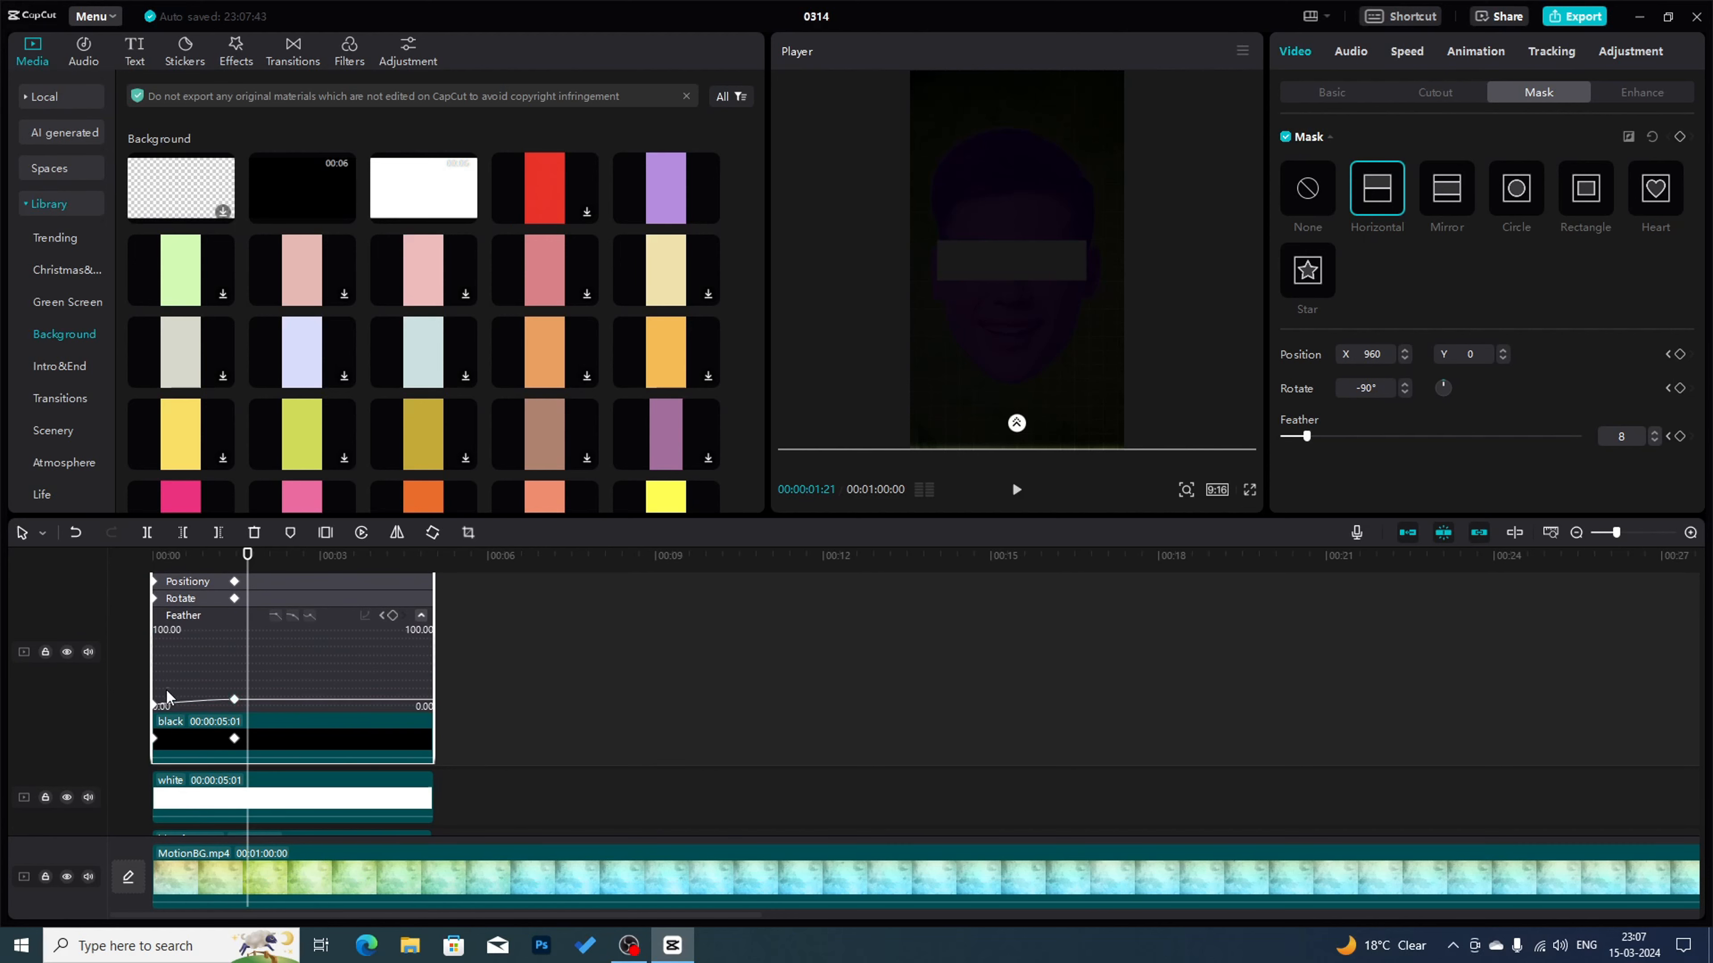
{"action": "left_click", "coordinate": [293, 615]}
{"action": "scroll", "coordinate": [349, 706], "scroll_direction": "up", "scroll_amount": 1}
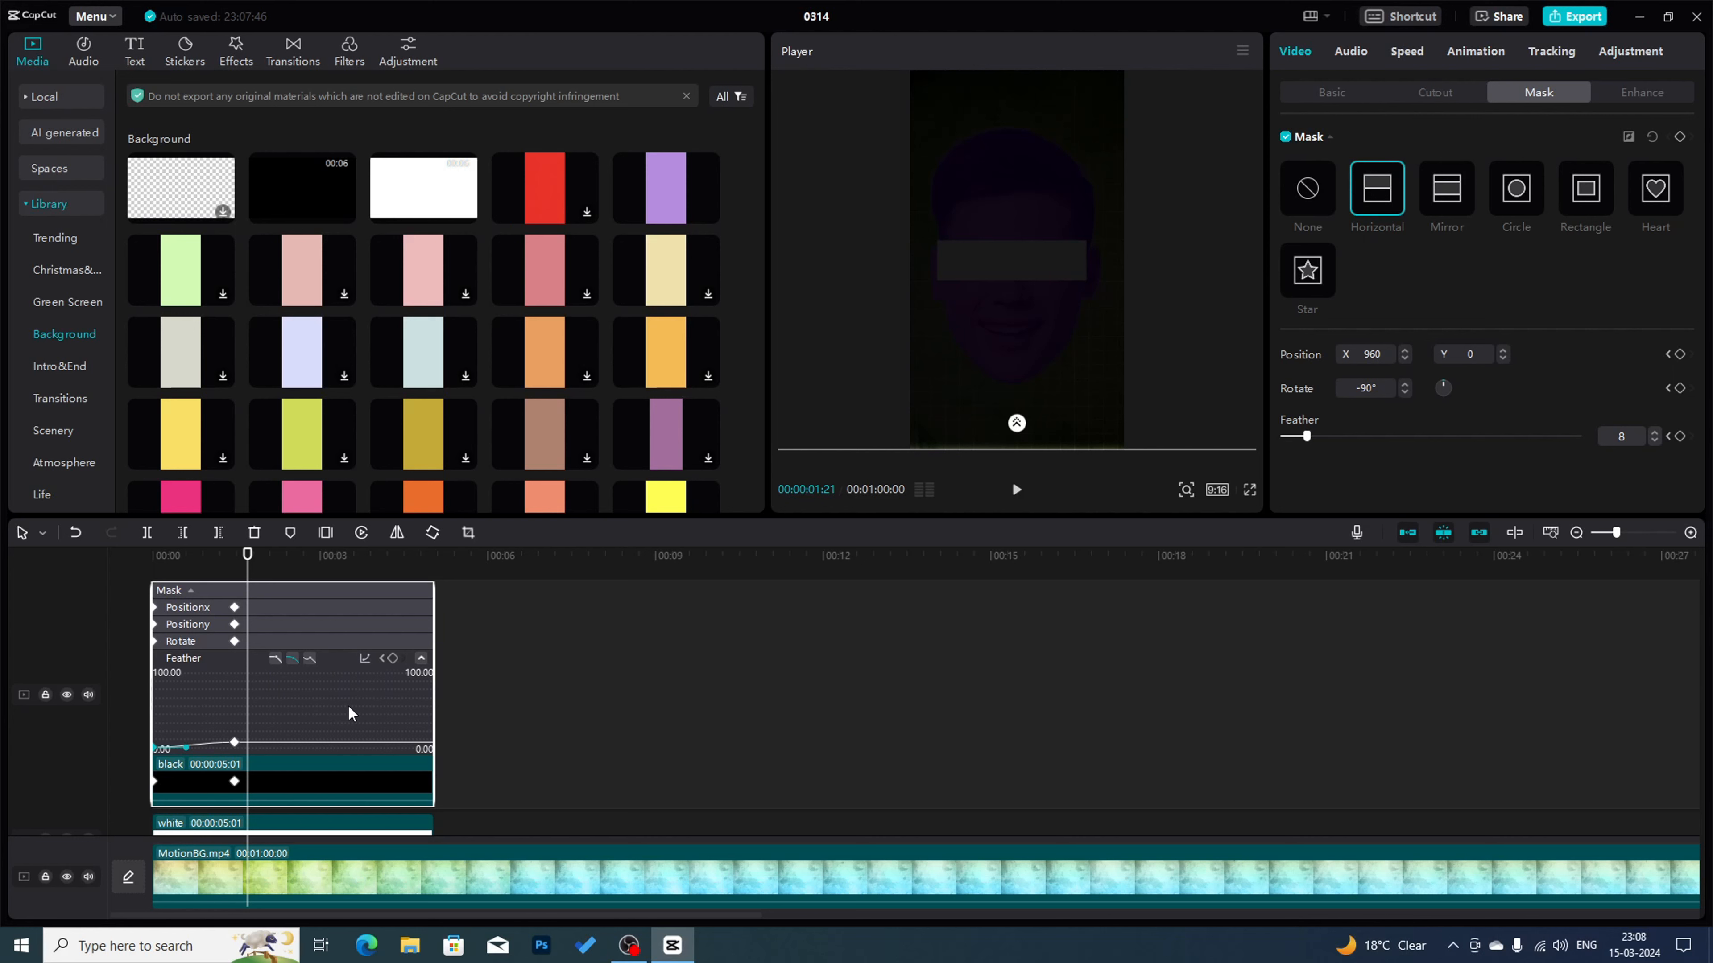
{"action": "left_click", "coordinate": [196, 585]}
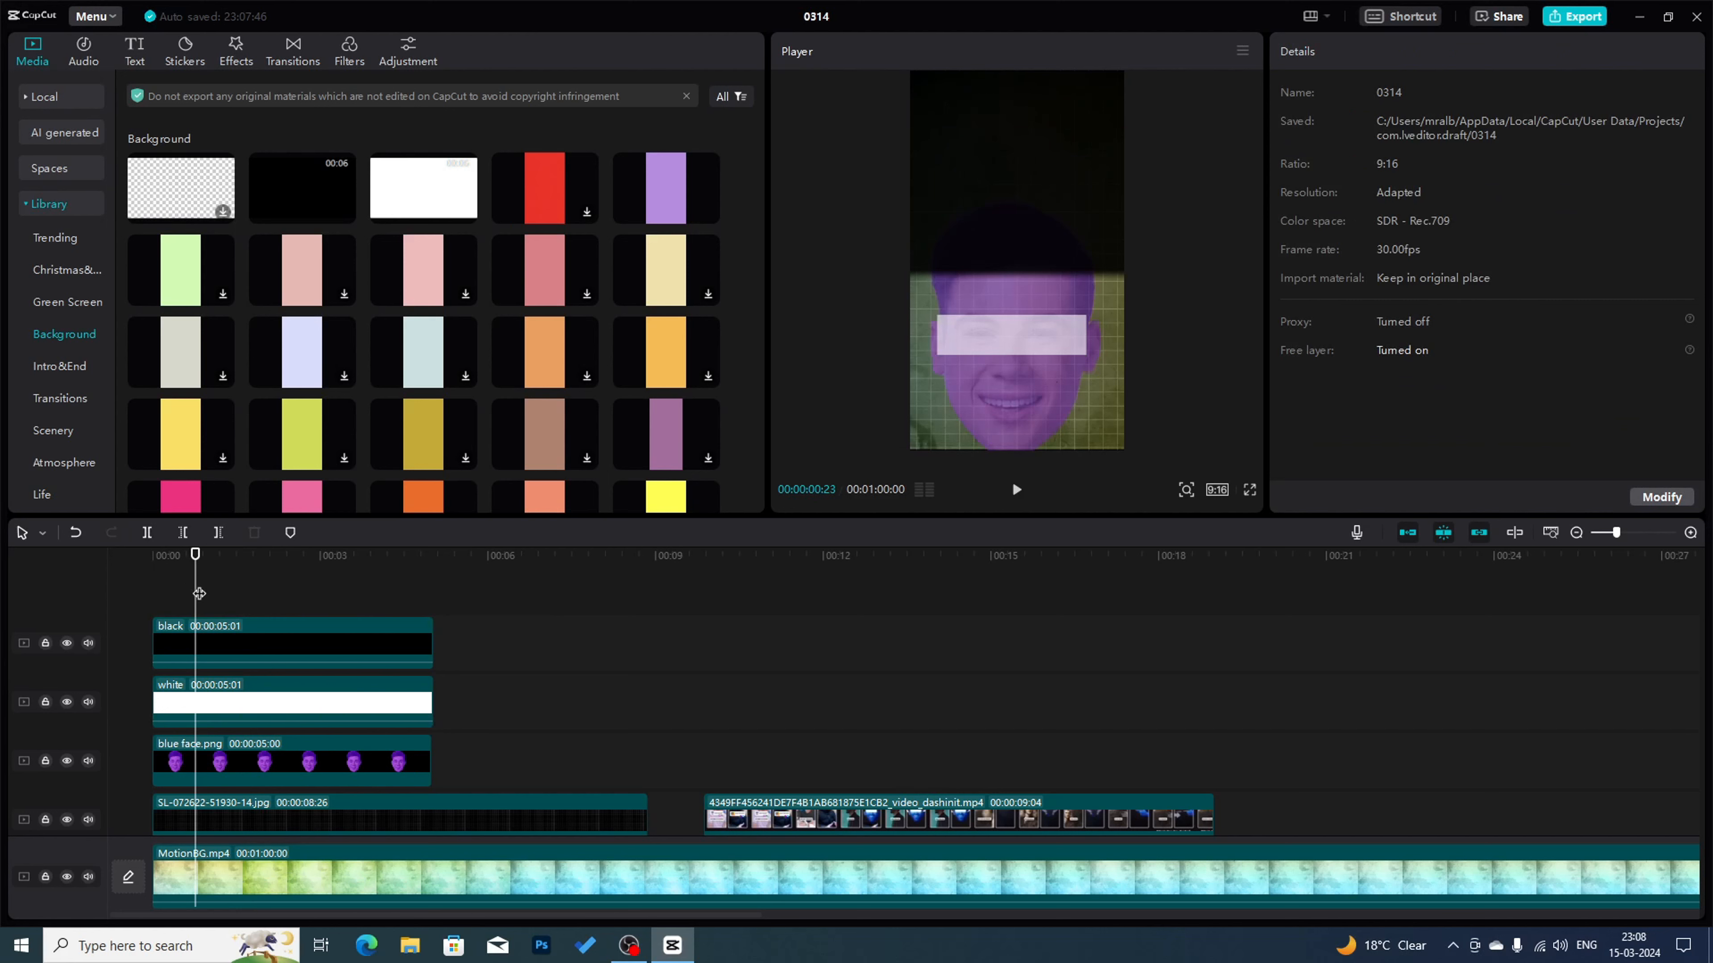
{"action": "left_click", "coordinate": [125, 599]}
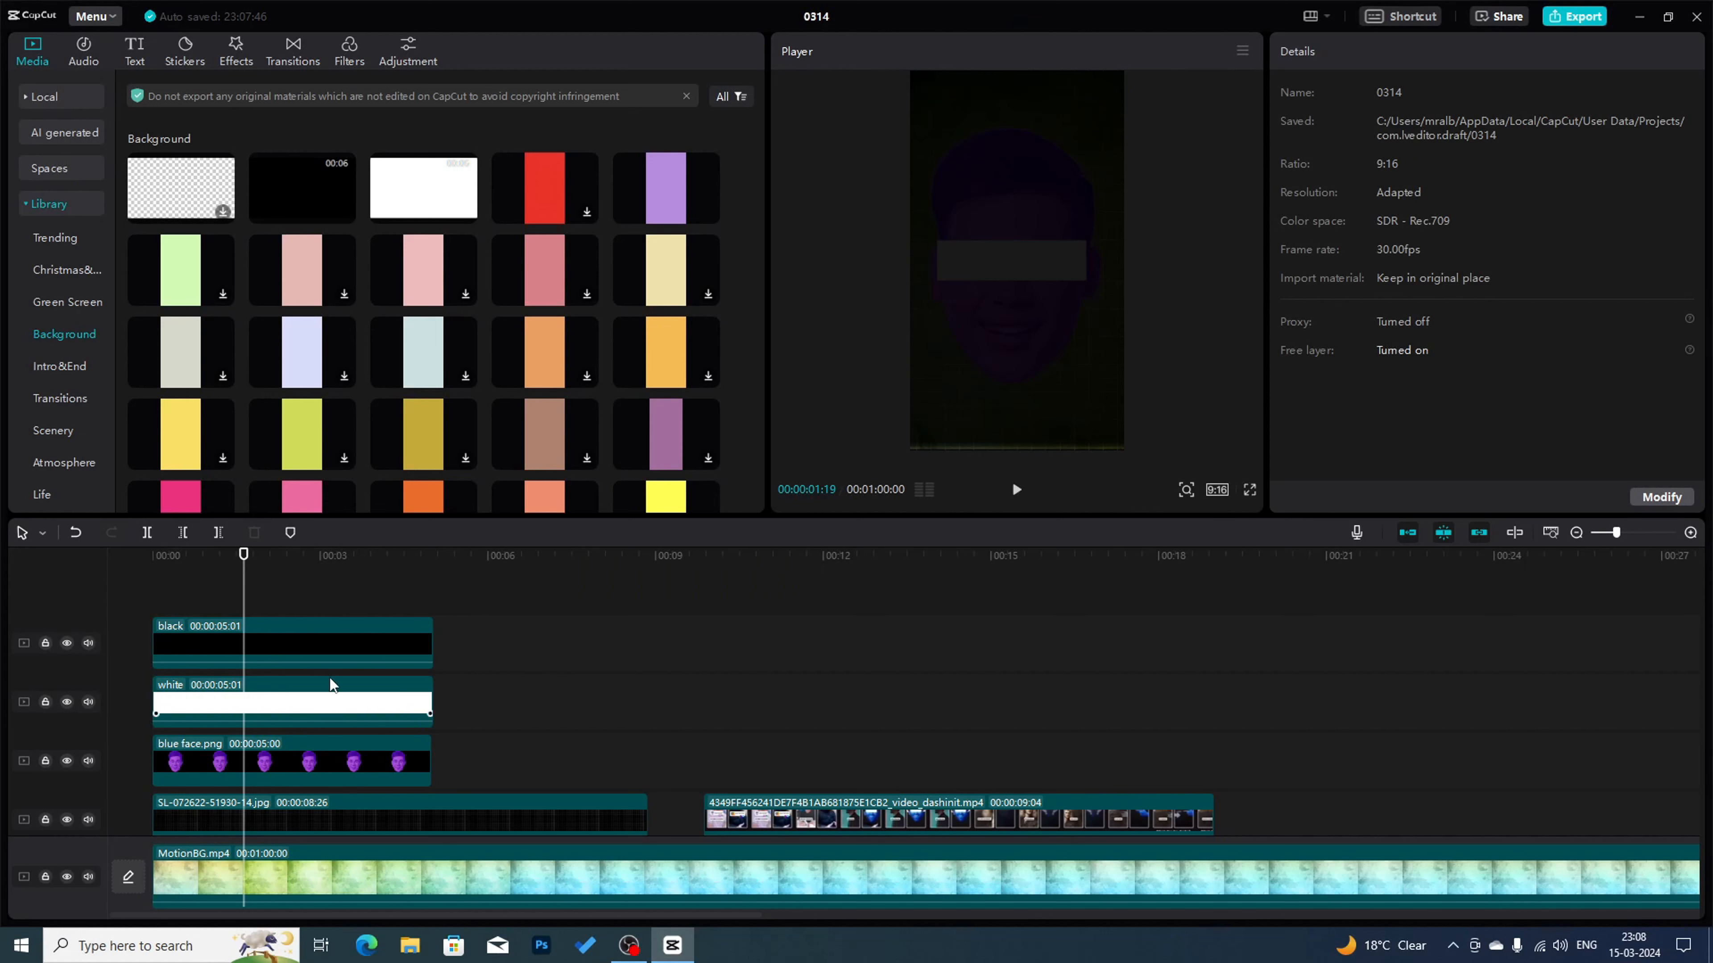
- Move the black clip beneath the blue face.png clip, directly above the grid image's track
{"action": "left_click", "coordinate": [293, 637]}
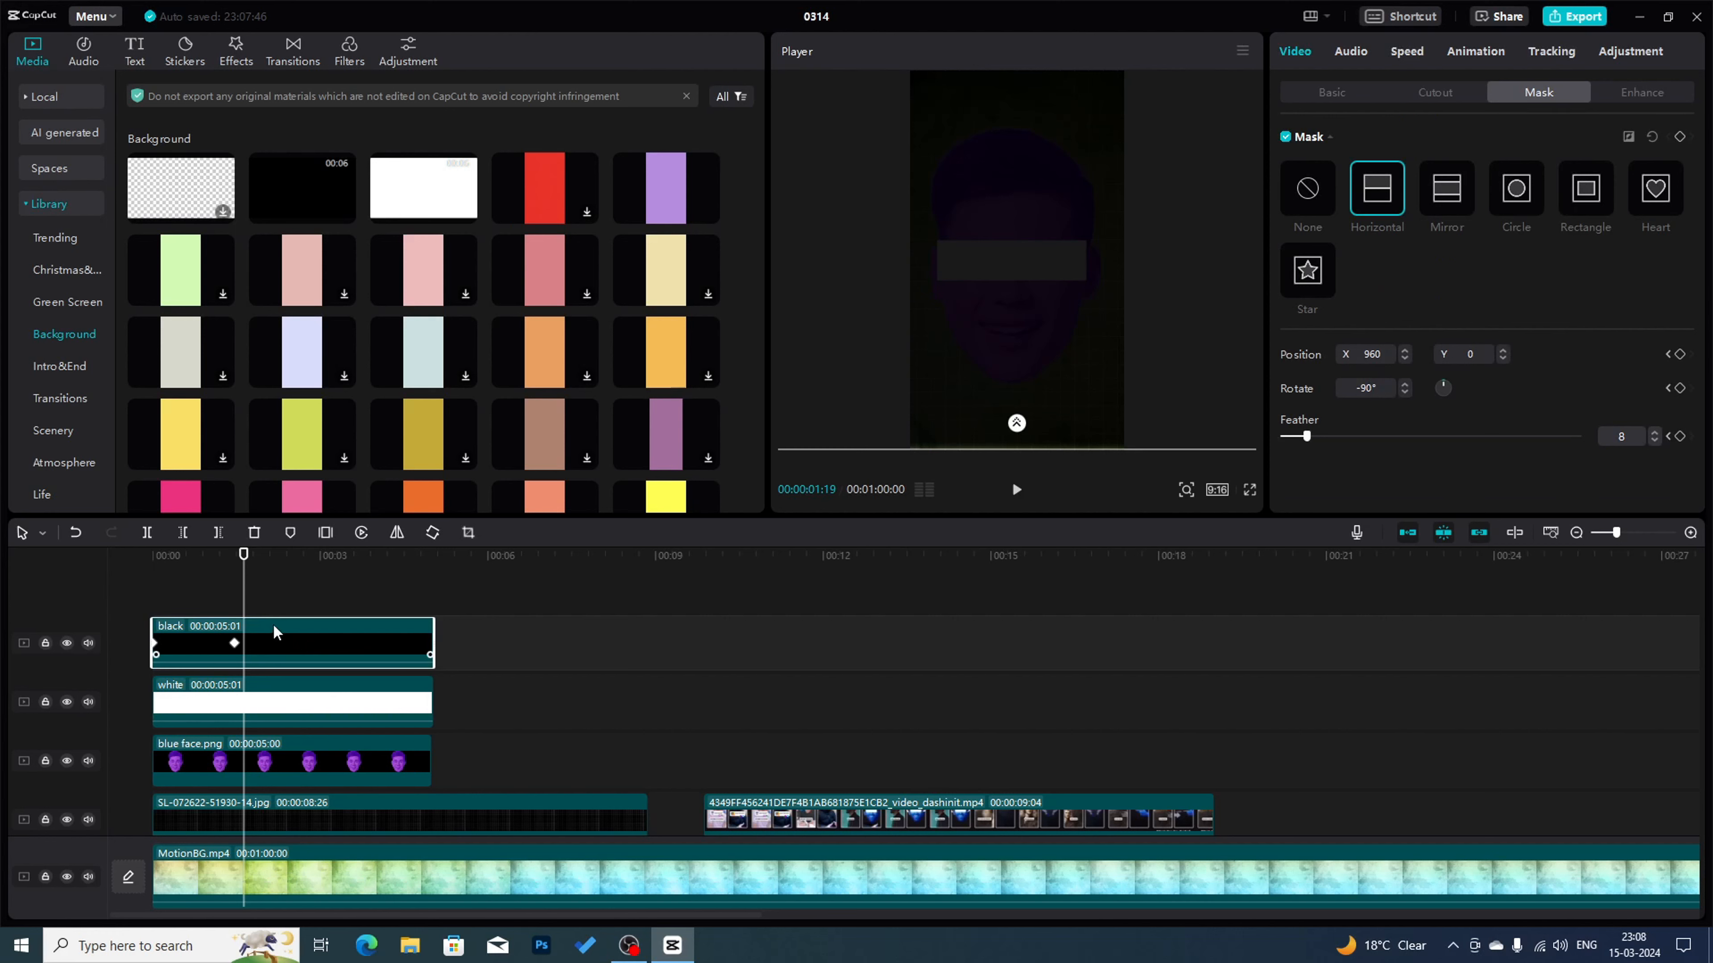
{"action": "left_click_drag", "start_coordinate": [245, 591], "coordinate": [53, 581]}
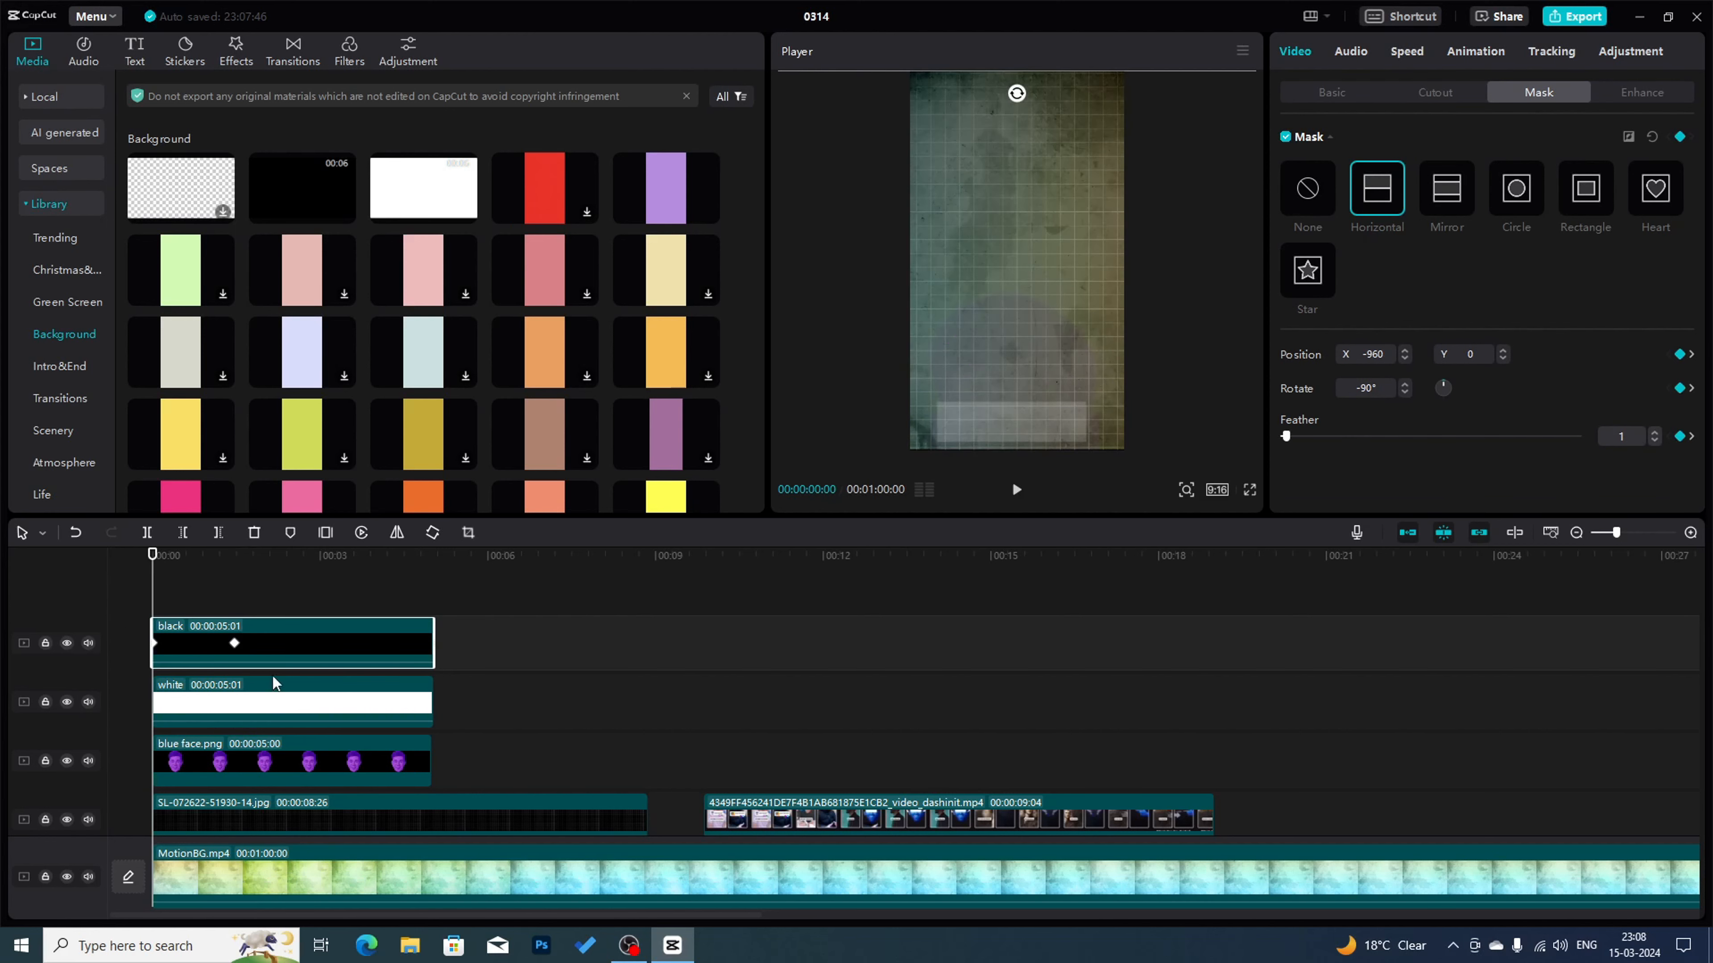
{"action": "left_click_drag", "start_coordinate": [291, 665], "coordinate": [216, 805]}
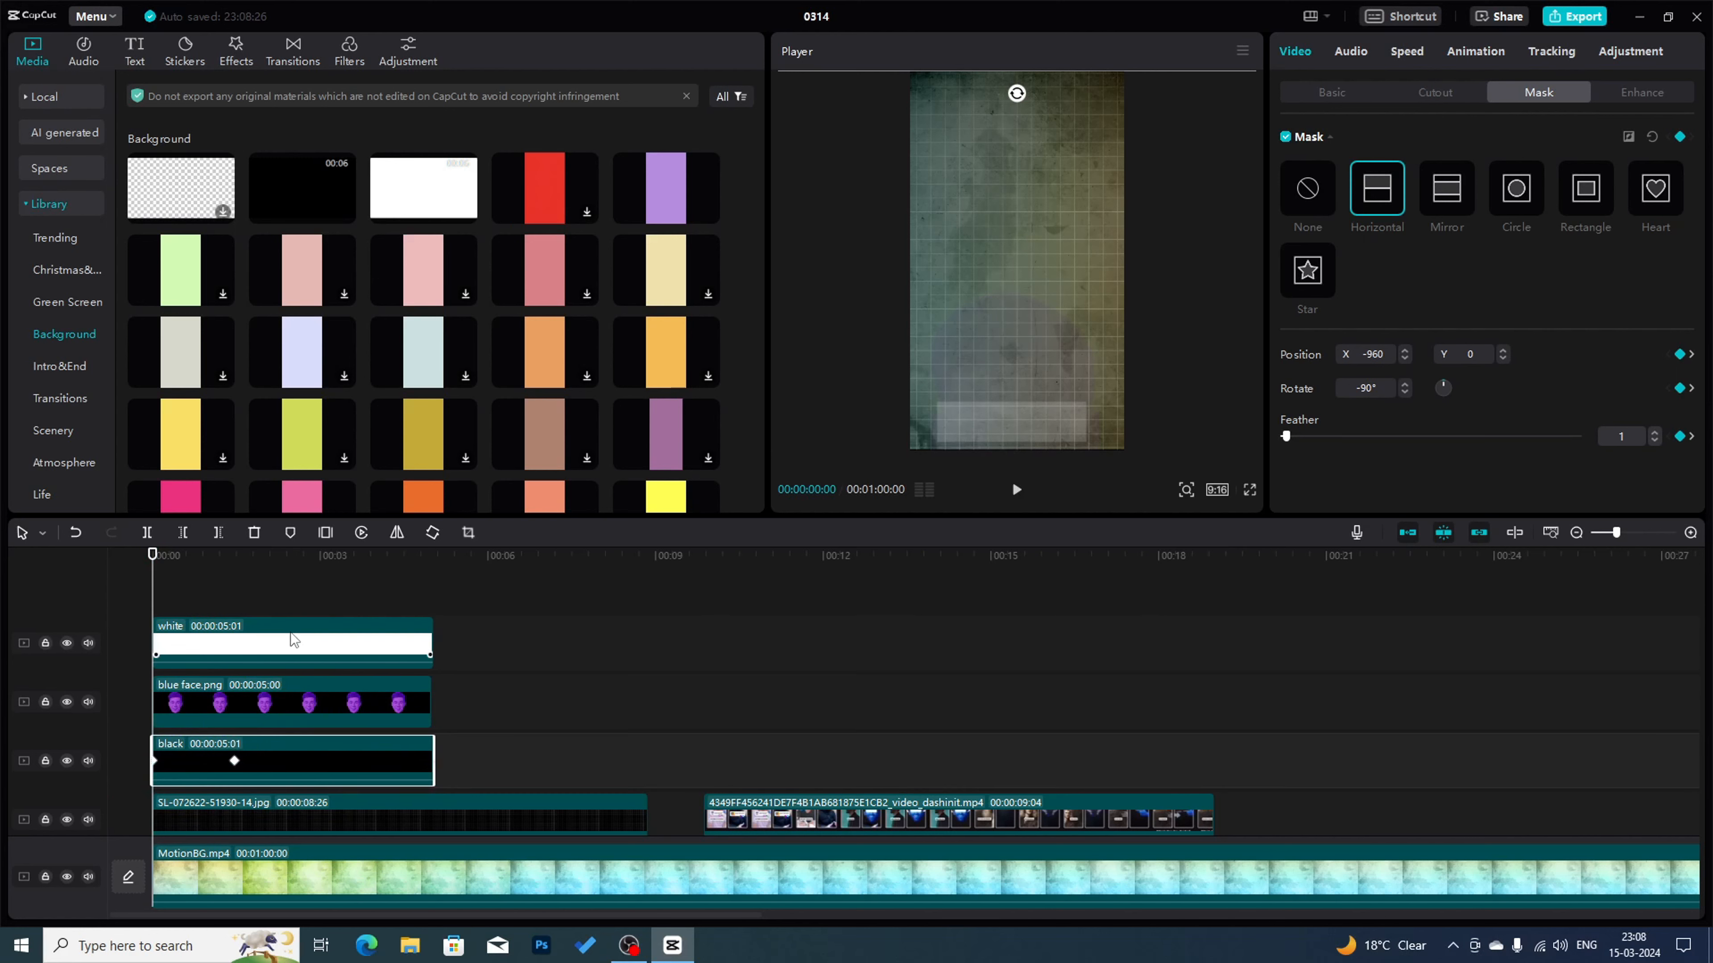
- Preview the reordered layers, return to the timeline start and inspect the black clip's opacity setting
{"action": "key", "text": "space"}
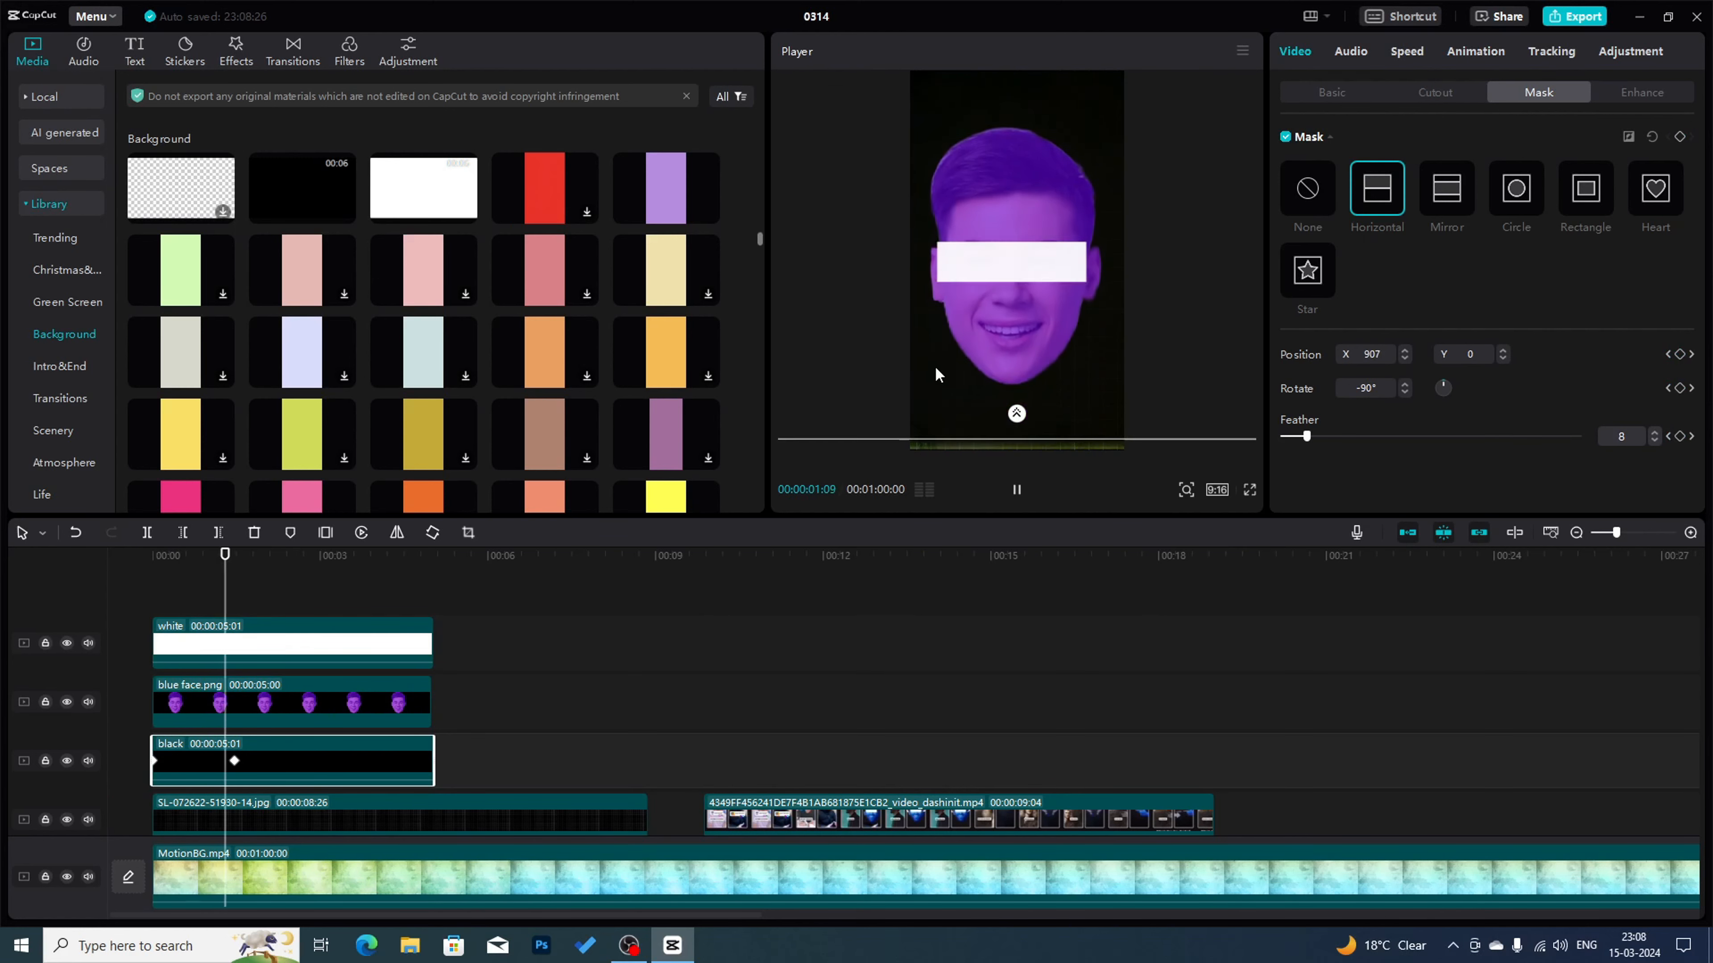
{"action": "key", "text": "space"}
{"action": "left_click_drag", "start_coordinate": [194, 560], "coordinate": [1, 621]}
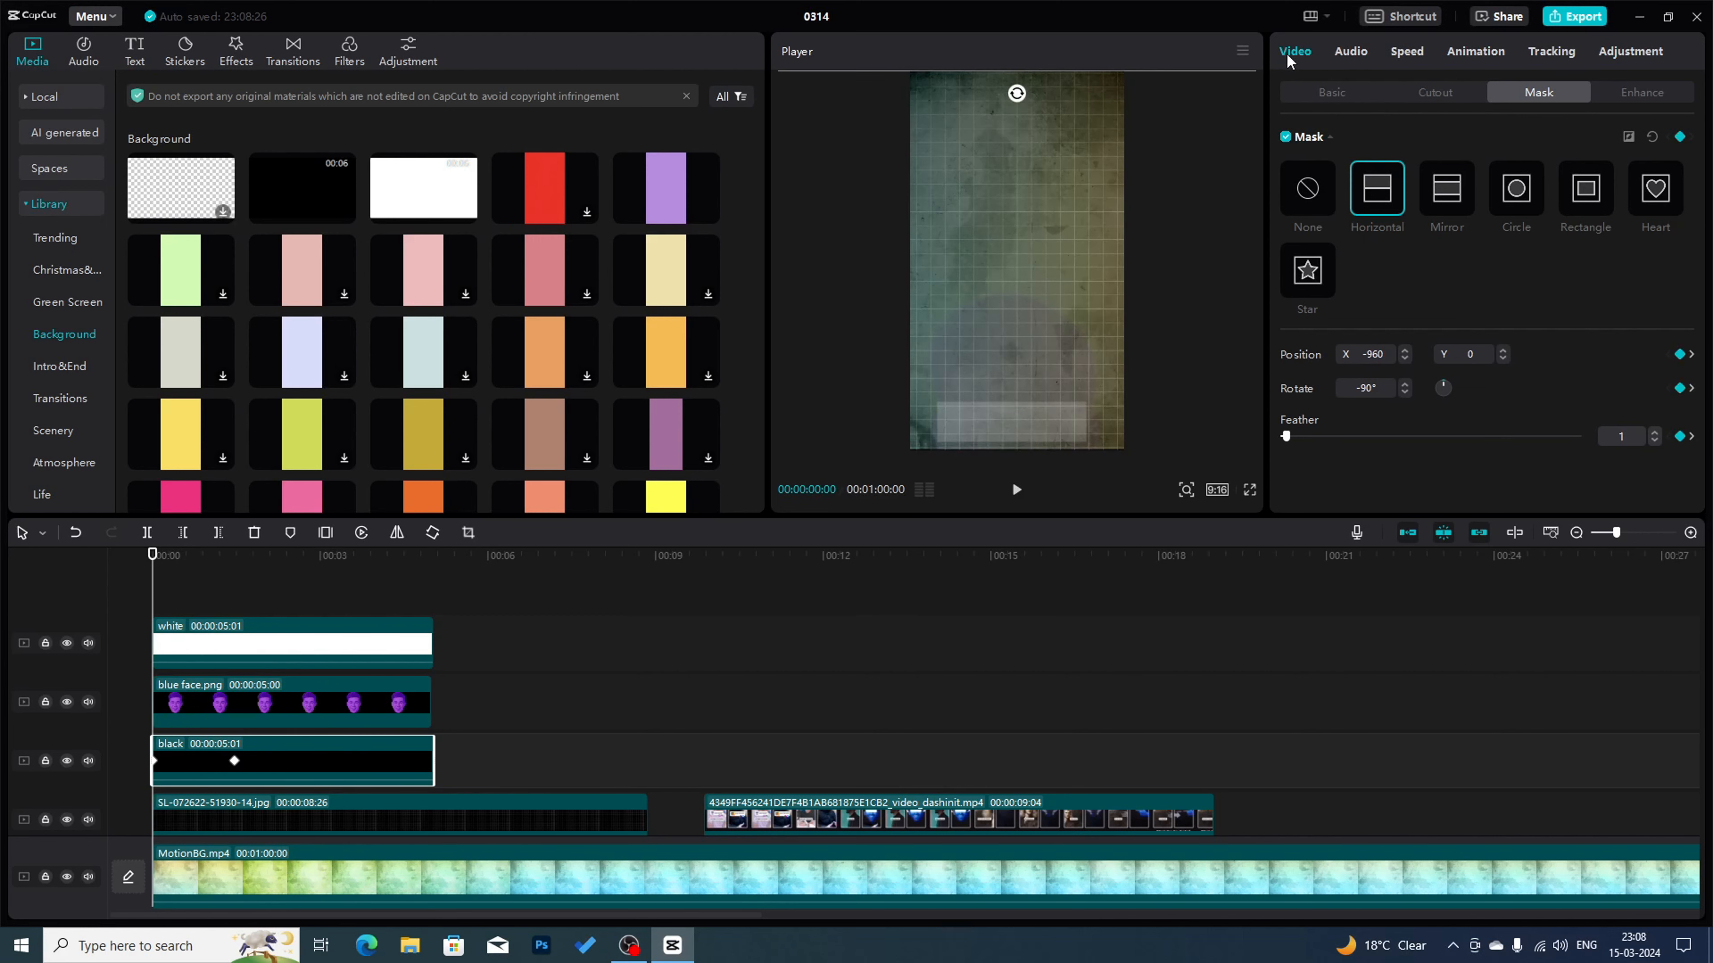
{"action": "left_click", "coordinate": [1322, 94]}
{"action": "scroll", "coordinate": [1403, 419], "scroll_direction": "down", "scroll_amount": 5}
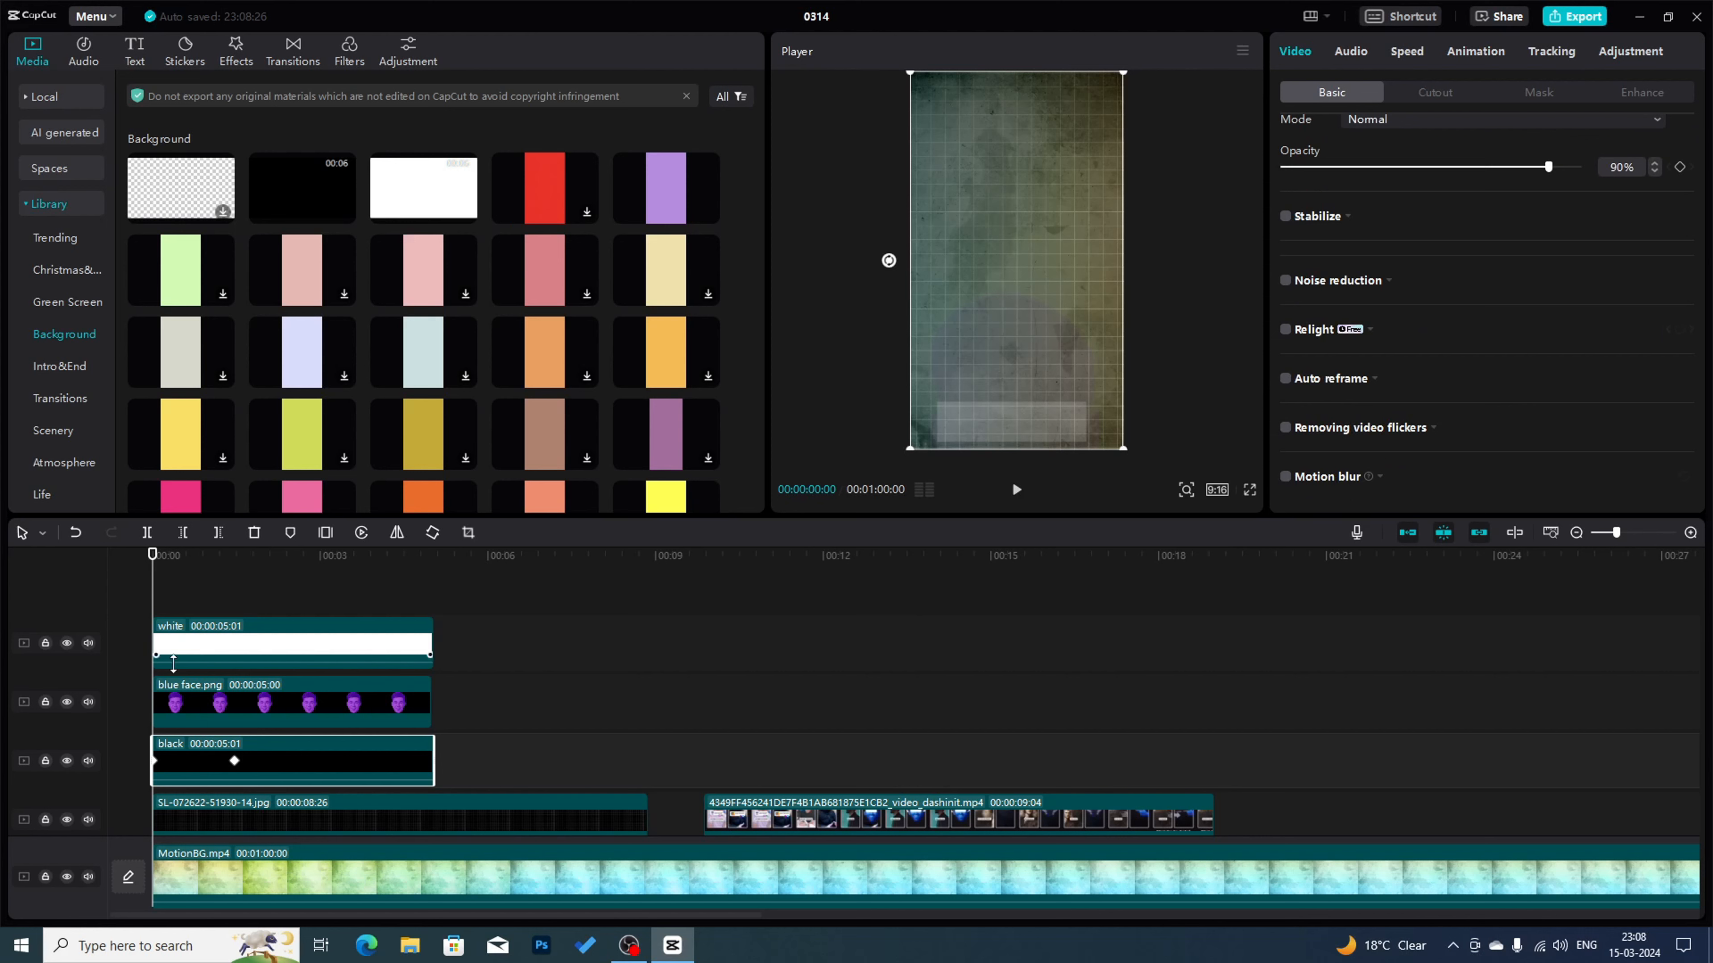
- Review the Free layer option in the project settings and save the settings
{"action": "left_click", "coordinate": [244, 582]}
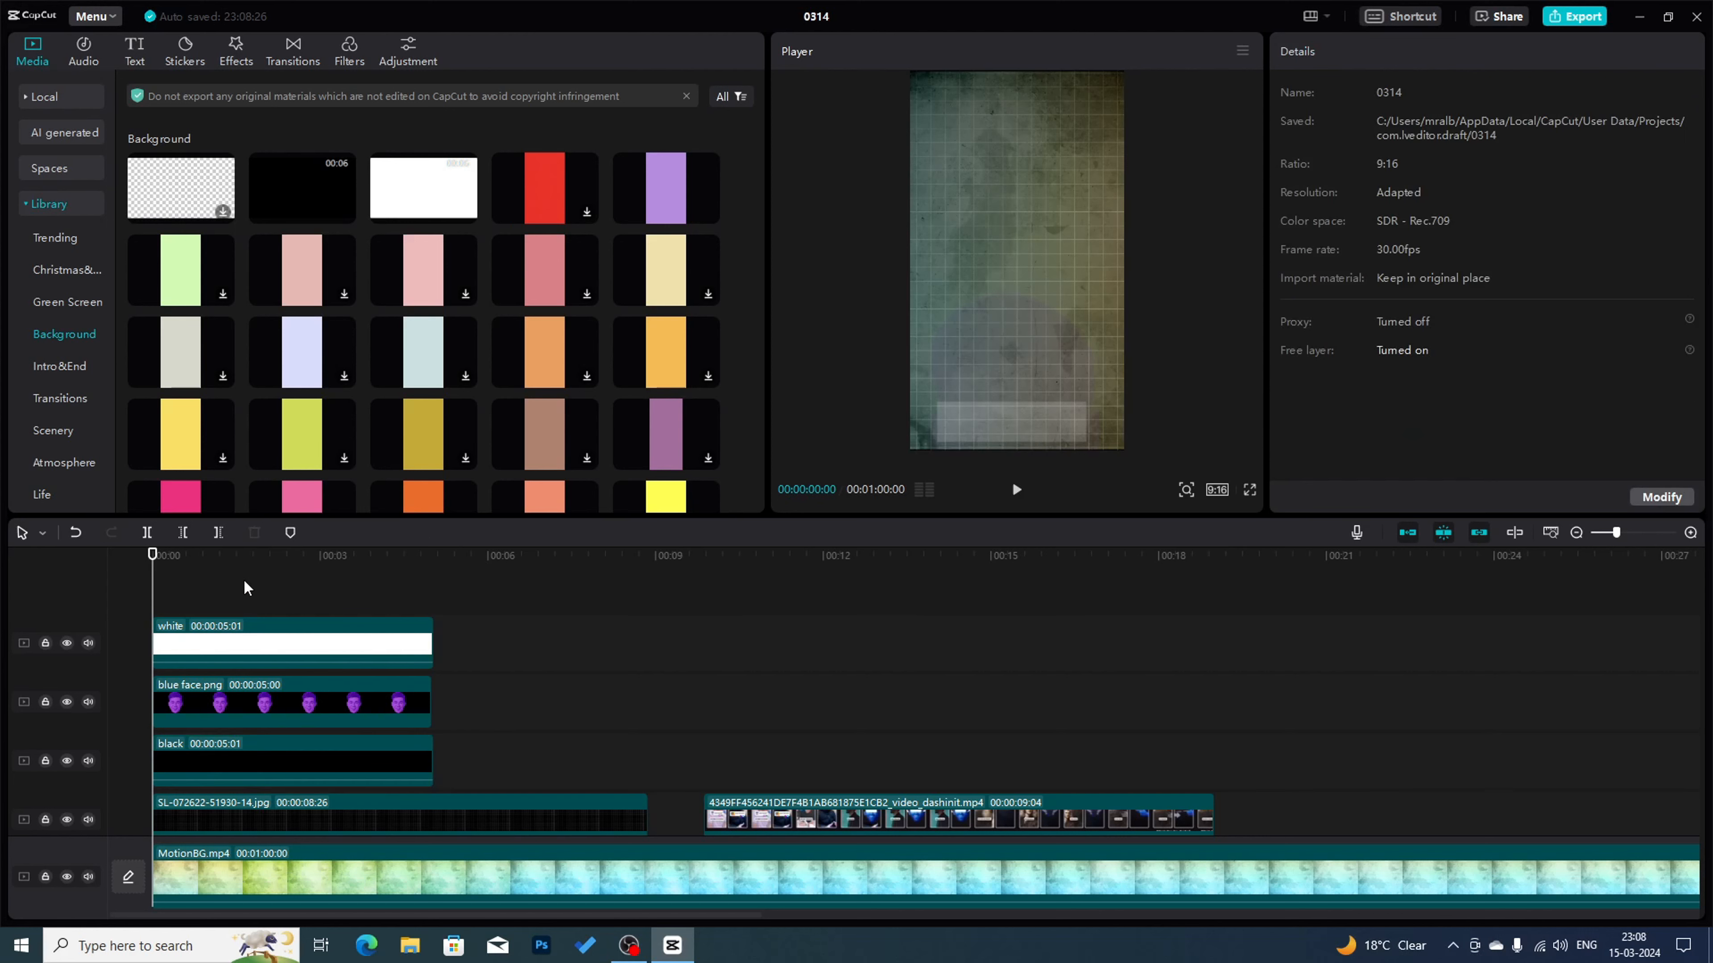
{"action": "left_click", "coordinate": [241, 565]}
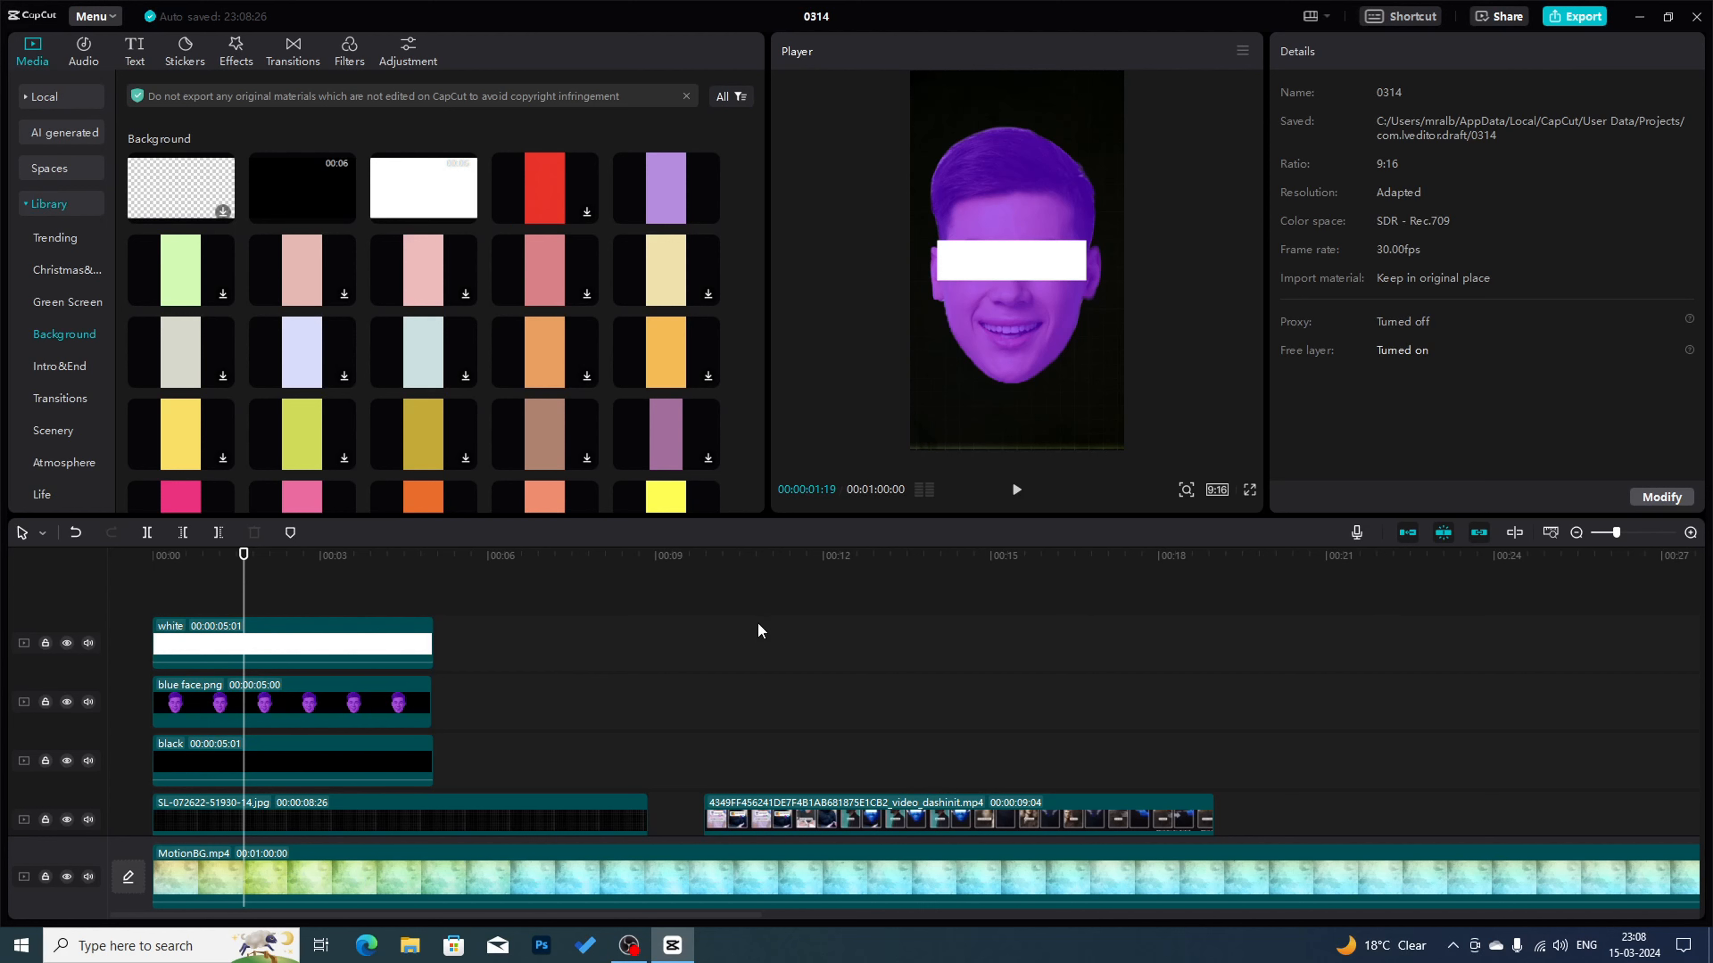
{"action": "left_click", "coordinate": [470, 601]}
{"action": "left_click_drag", "start_coordinate": [415, 579], "coordinate": [327, 572]}
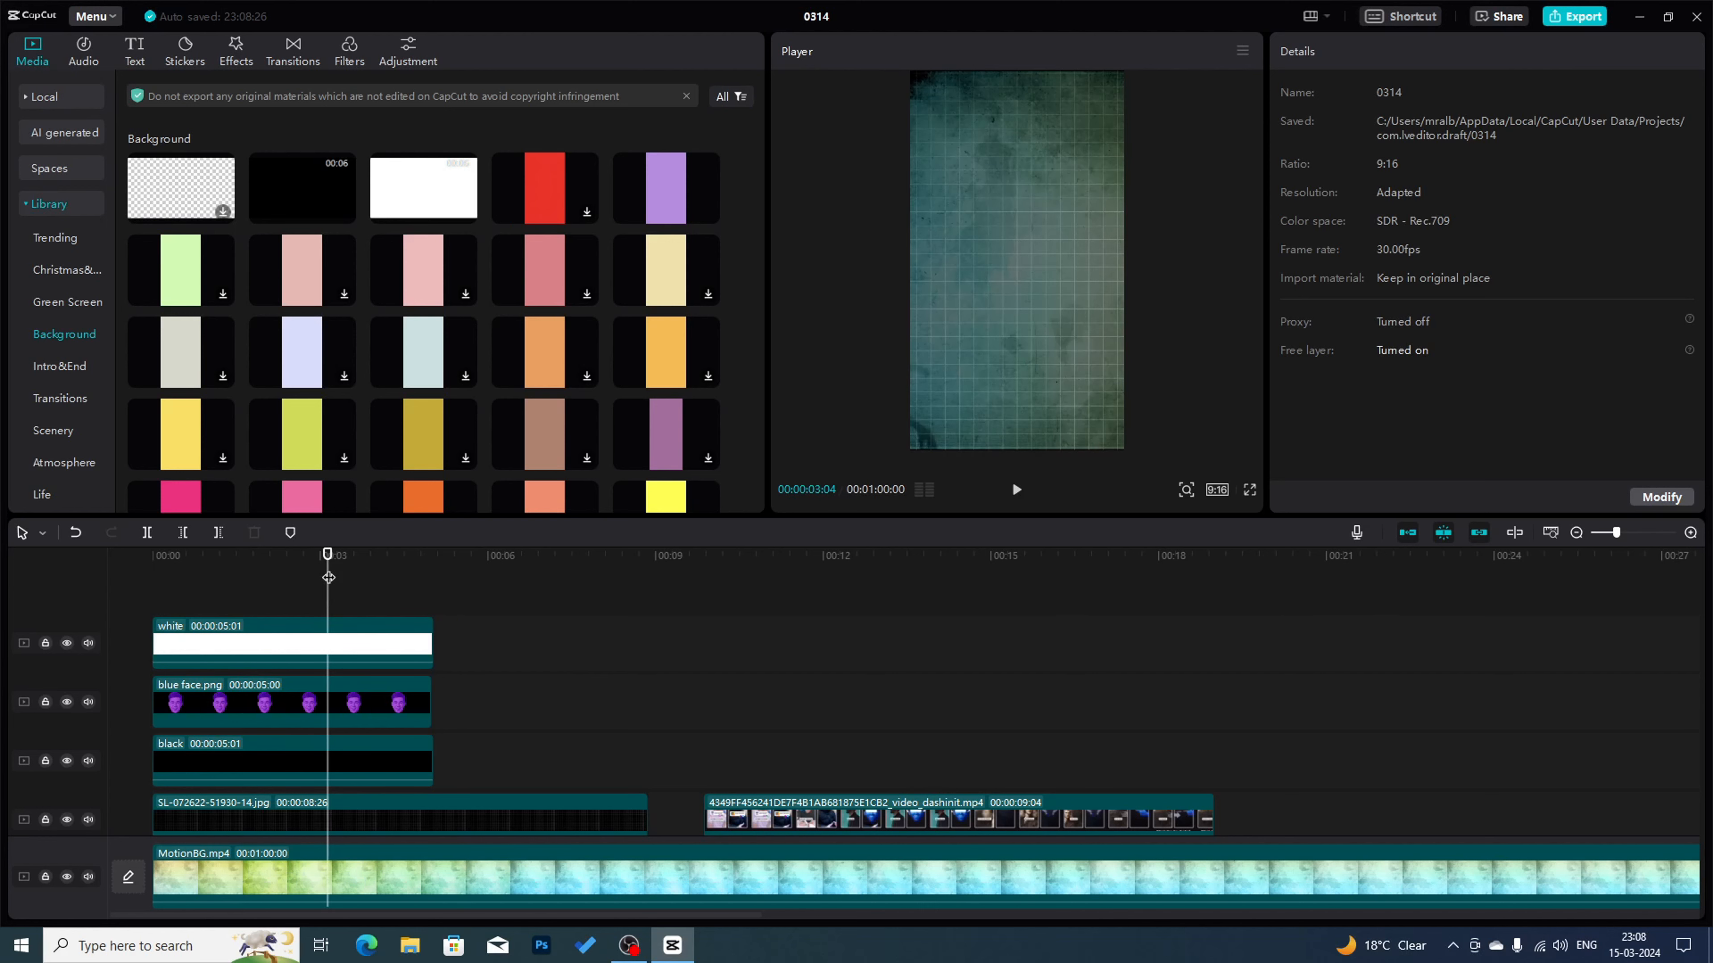
{"action": "left_click", "coordinate": [1657, 497]}
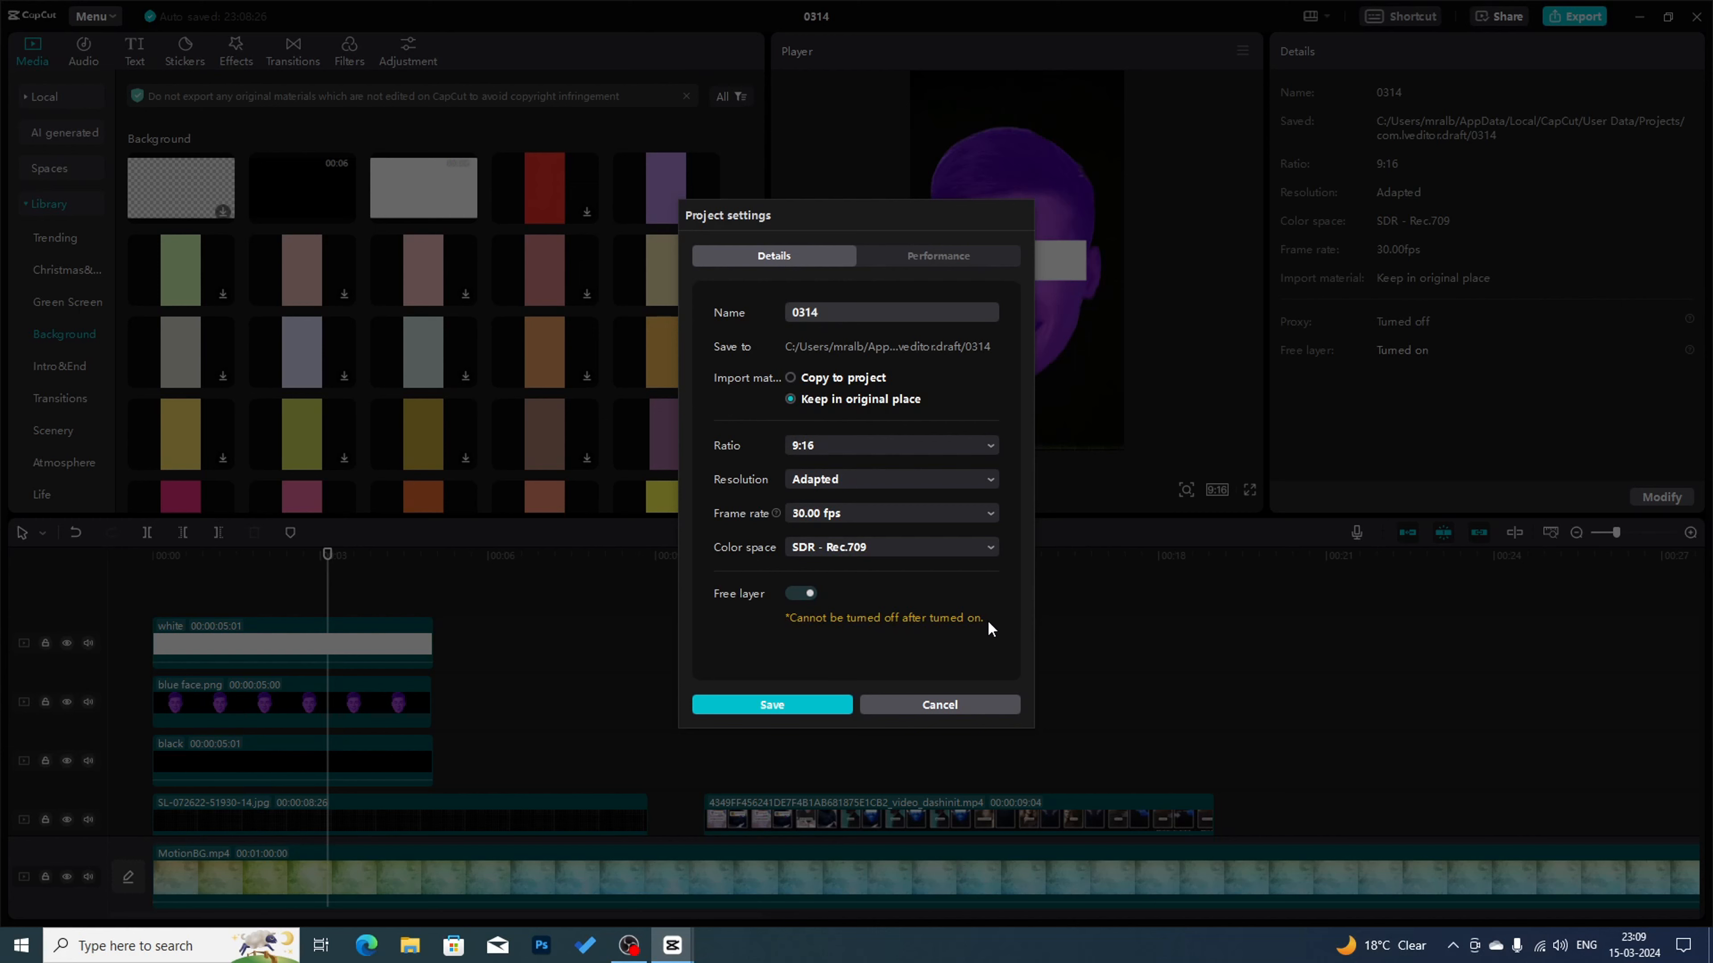
{"action": "left_click", "coordinate": [821, 705]}
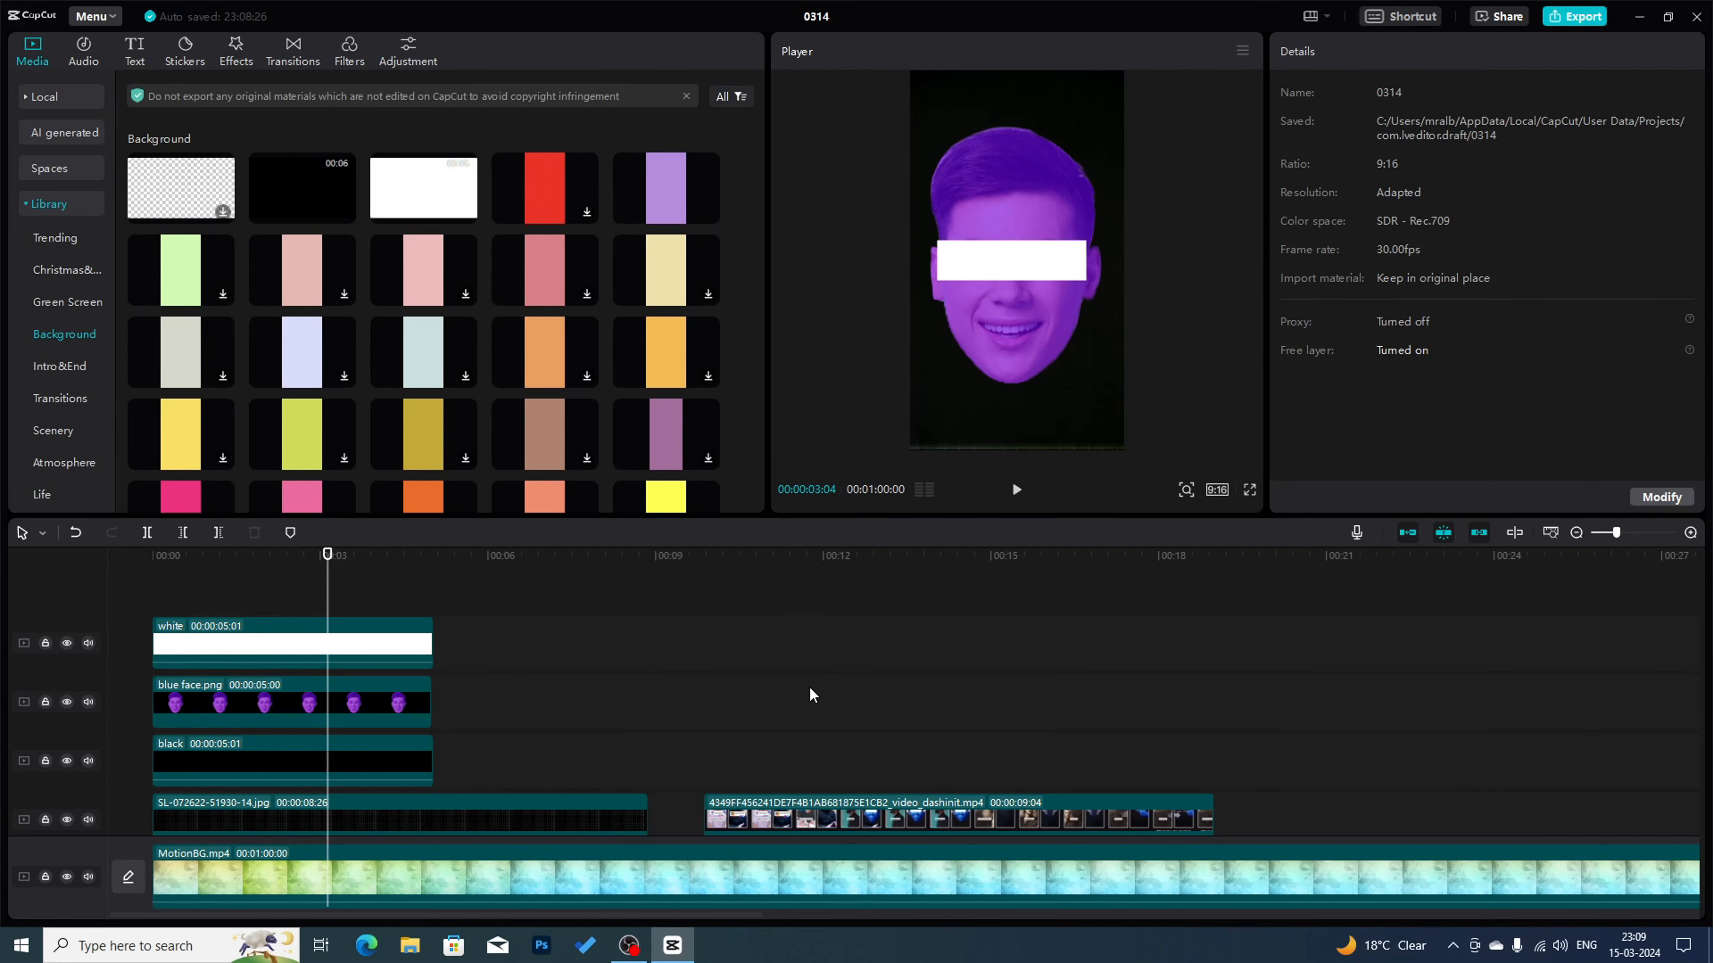
- Place Untitled-1.png on a new track above the white clip, starting at 00:00:01:14
{"action": "left_click_drag", "start_coordinate": [284, 557], "coordinate": [344, 553]}
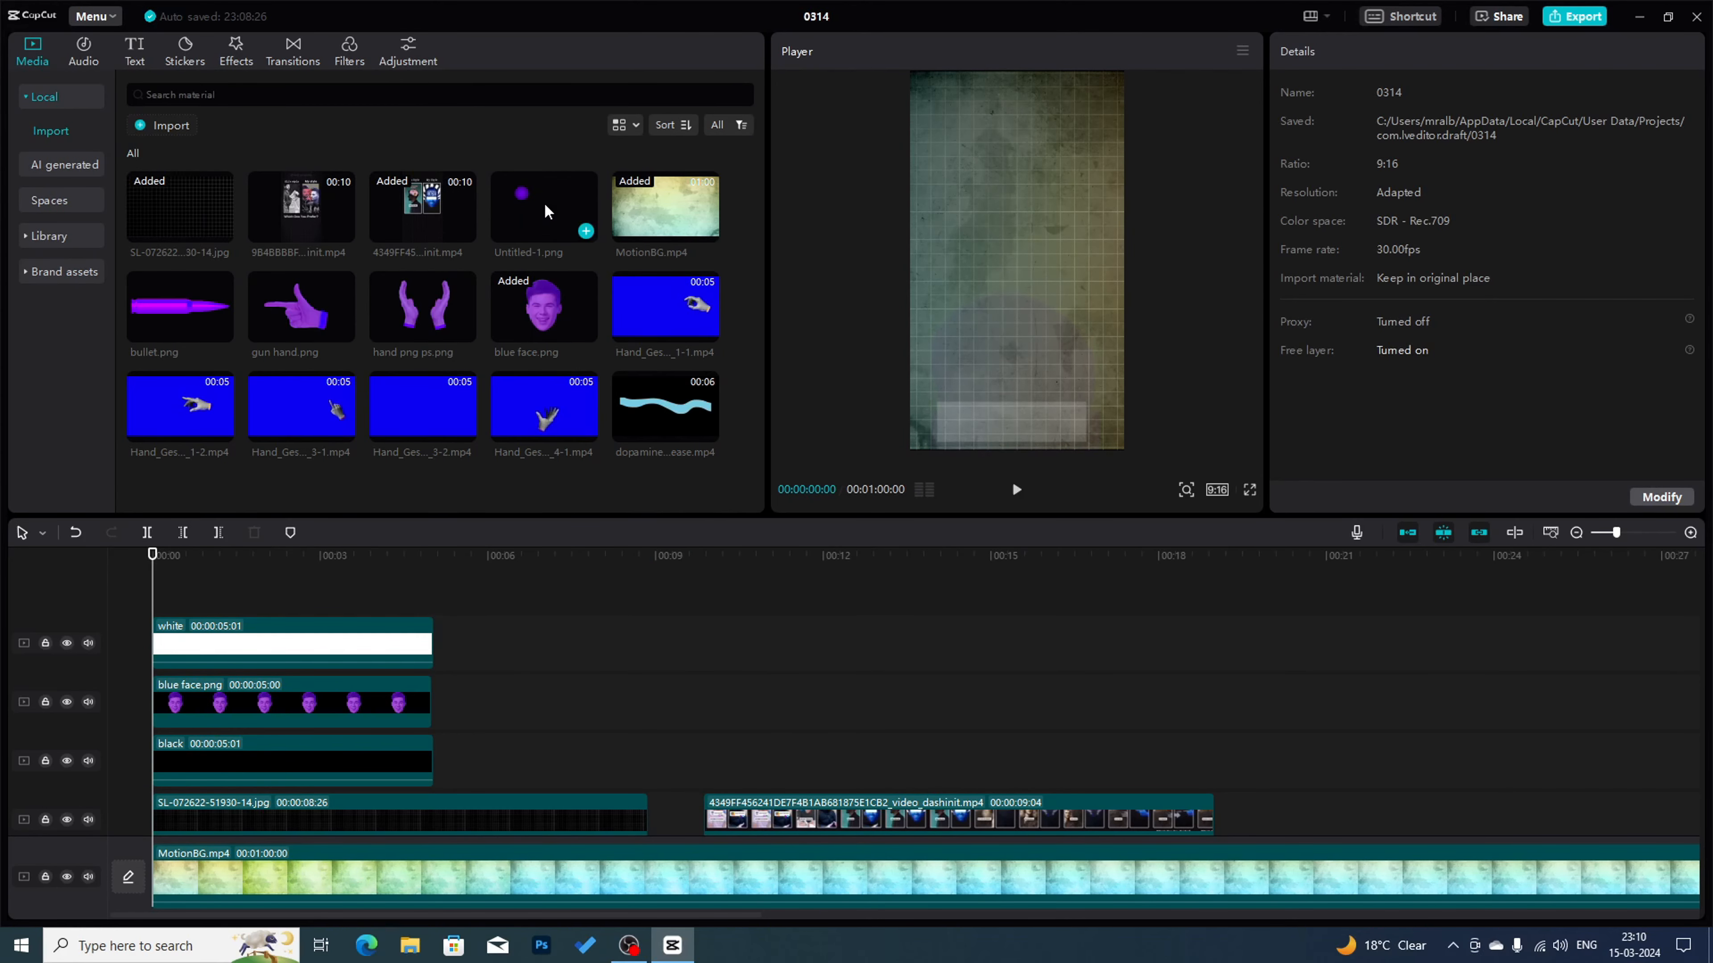
{"action": "left_click_drag", "start_coordinate": [545, 211], "coordinate": [216, 560]}
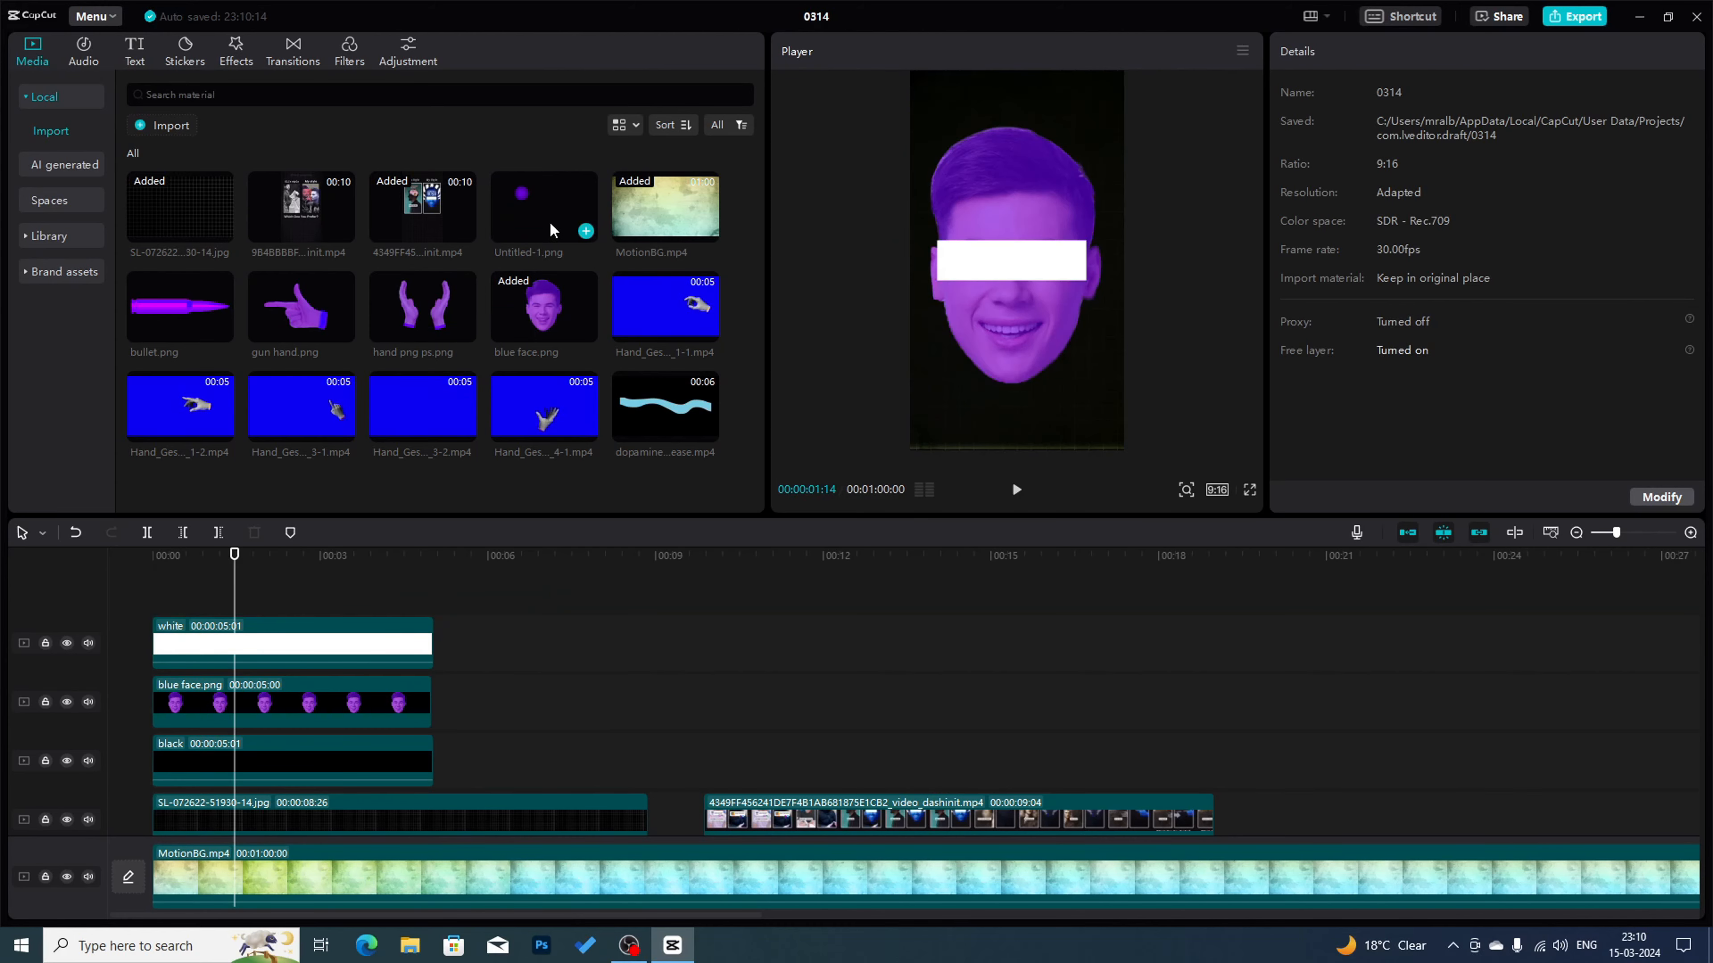
{"action": "left_click_drag", "start_coordinate": [549, 226], "coordinate": [235, 597]}
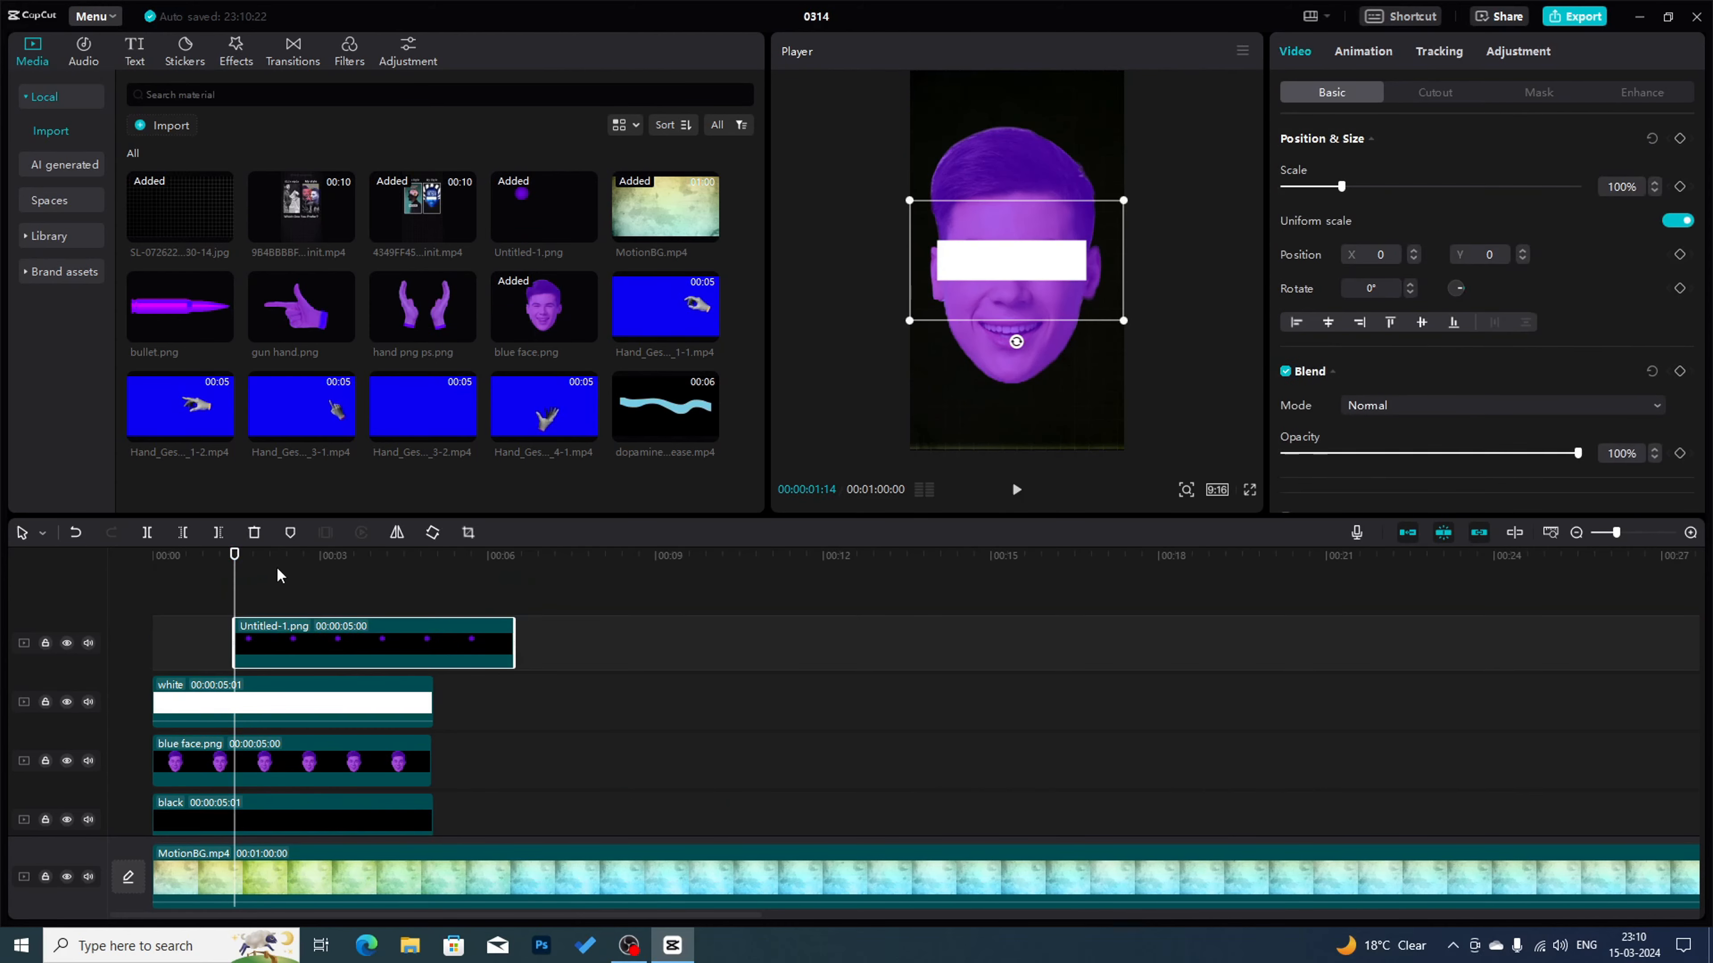
- Crop Untitled-1.png with a free ratio tightly around the purple circle
{"action": "left_click", "coordinate": [466, 532]}
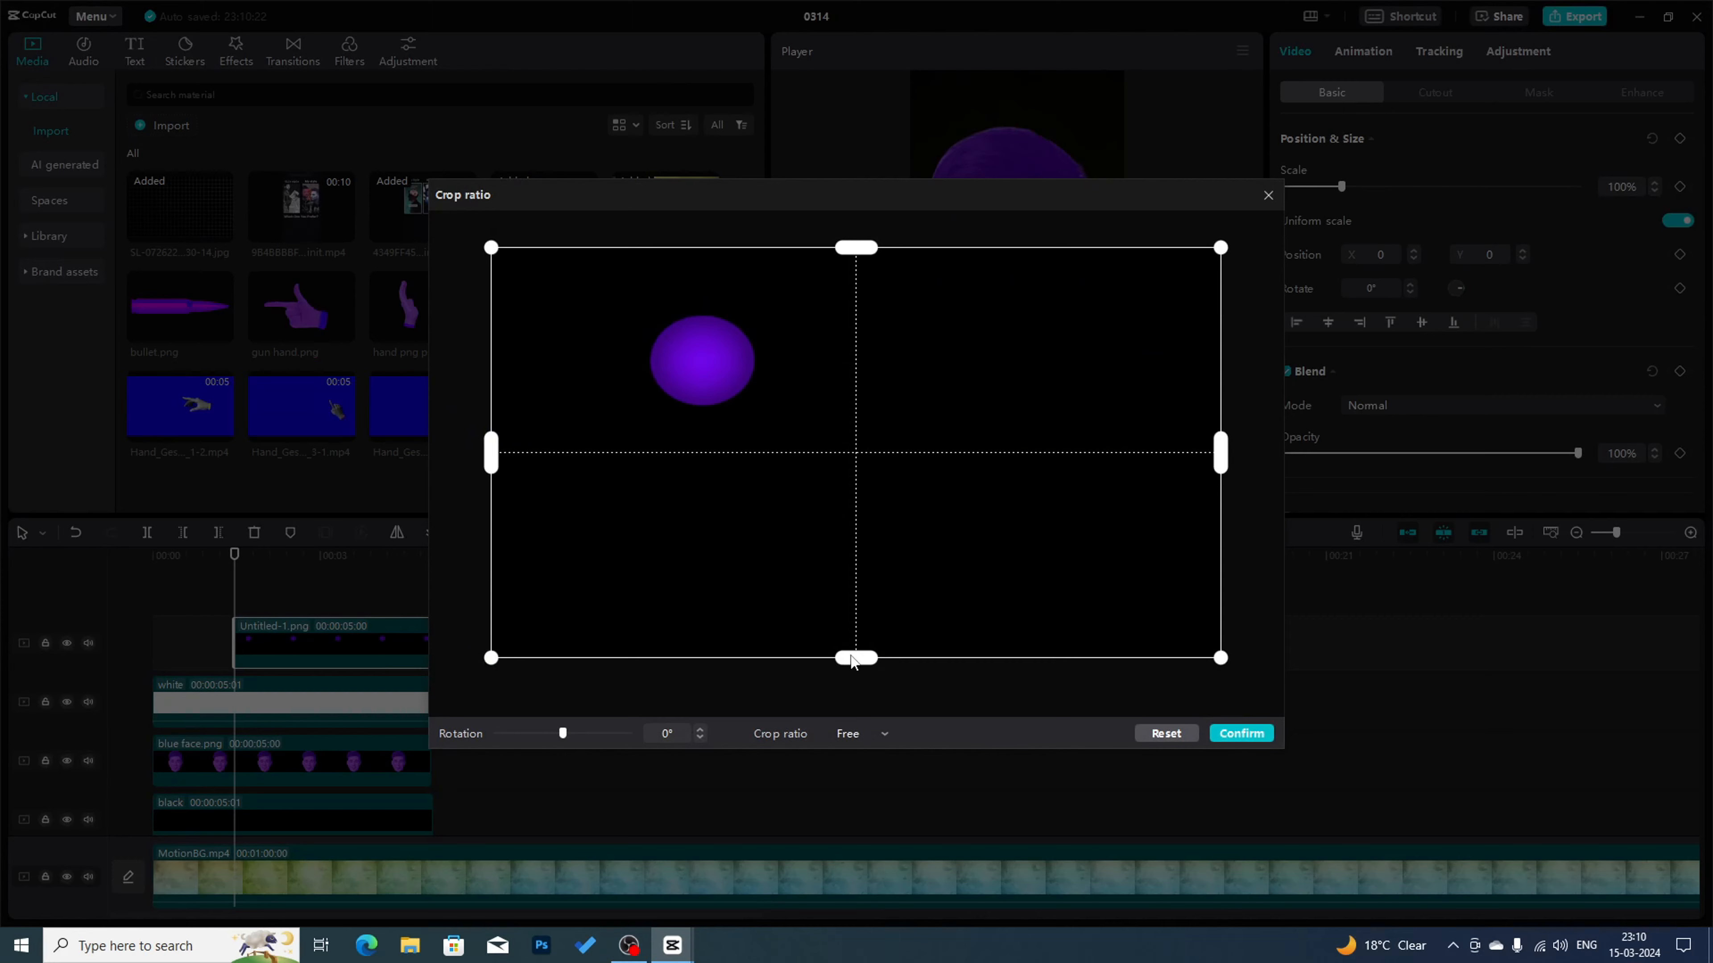
{"action": "left_click_drag", "start_coordinate": [856, 658], "coordinate": [856, 416]}
{"action": "left_click_drag", "start_coordinate": [857, 247], "coordinate": [858, 304]}
{"action": "left_click_drag", "start_coordinate": [491, 360], "coordinate": [592, 362]}
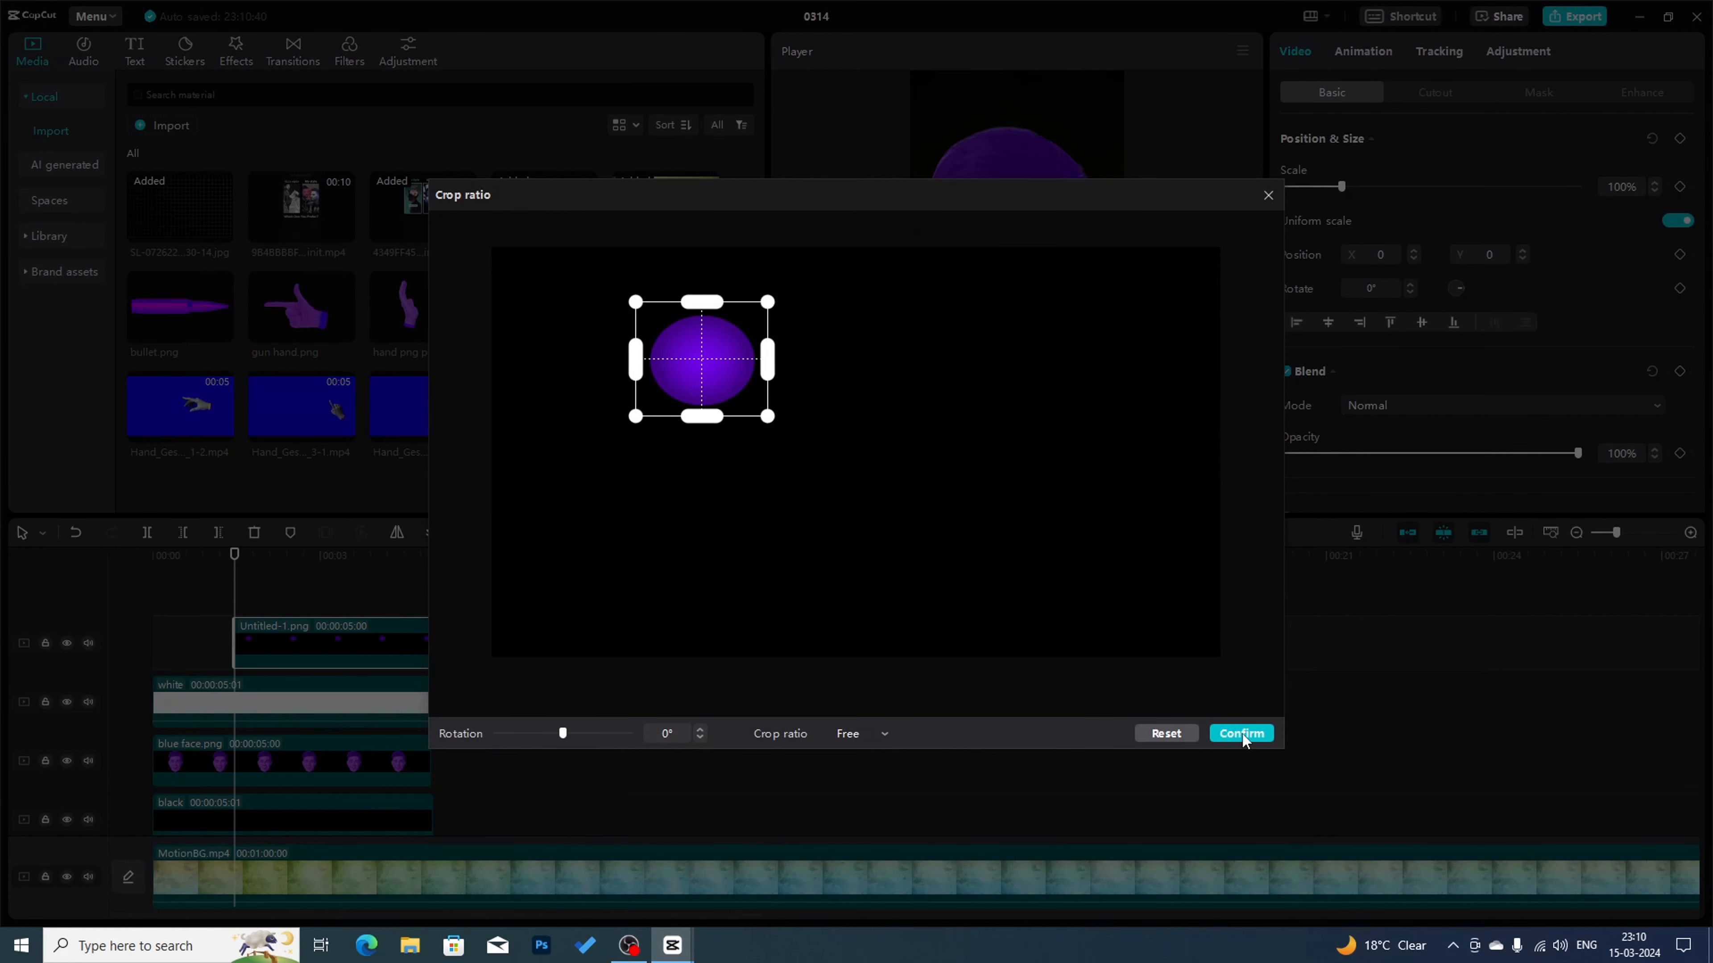
{"action": "left_click", "coordinate": [1243, 734]}
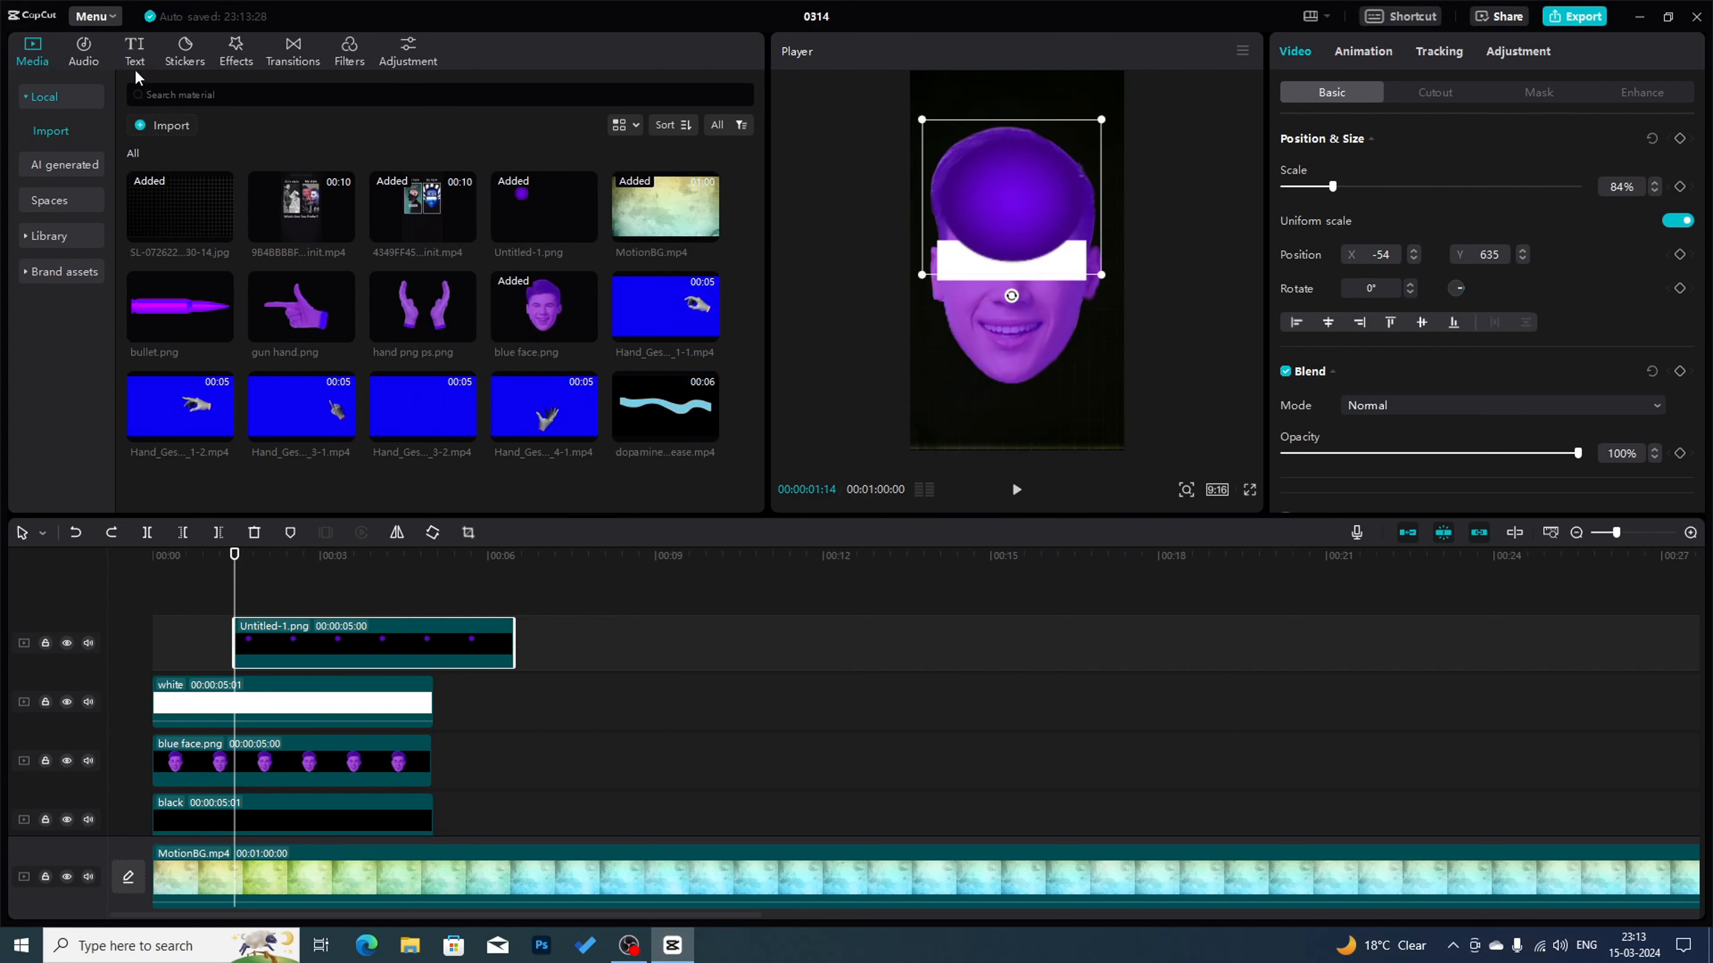
- Add a default text at 00:00:01:14 reading "Dopamine" and position it over the upper part of the purple circle
{"action": "left_click", "coordinate": [135, 51]}
{"action": "left_click", "coordinate": [190, 167]}
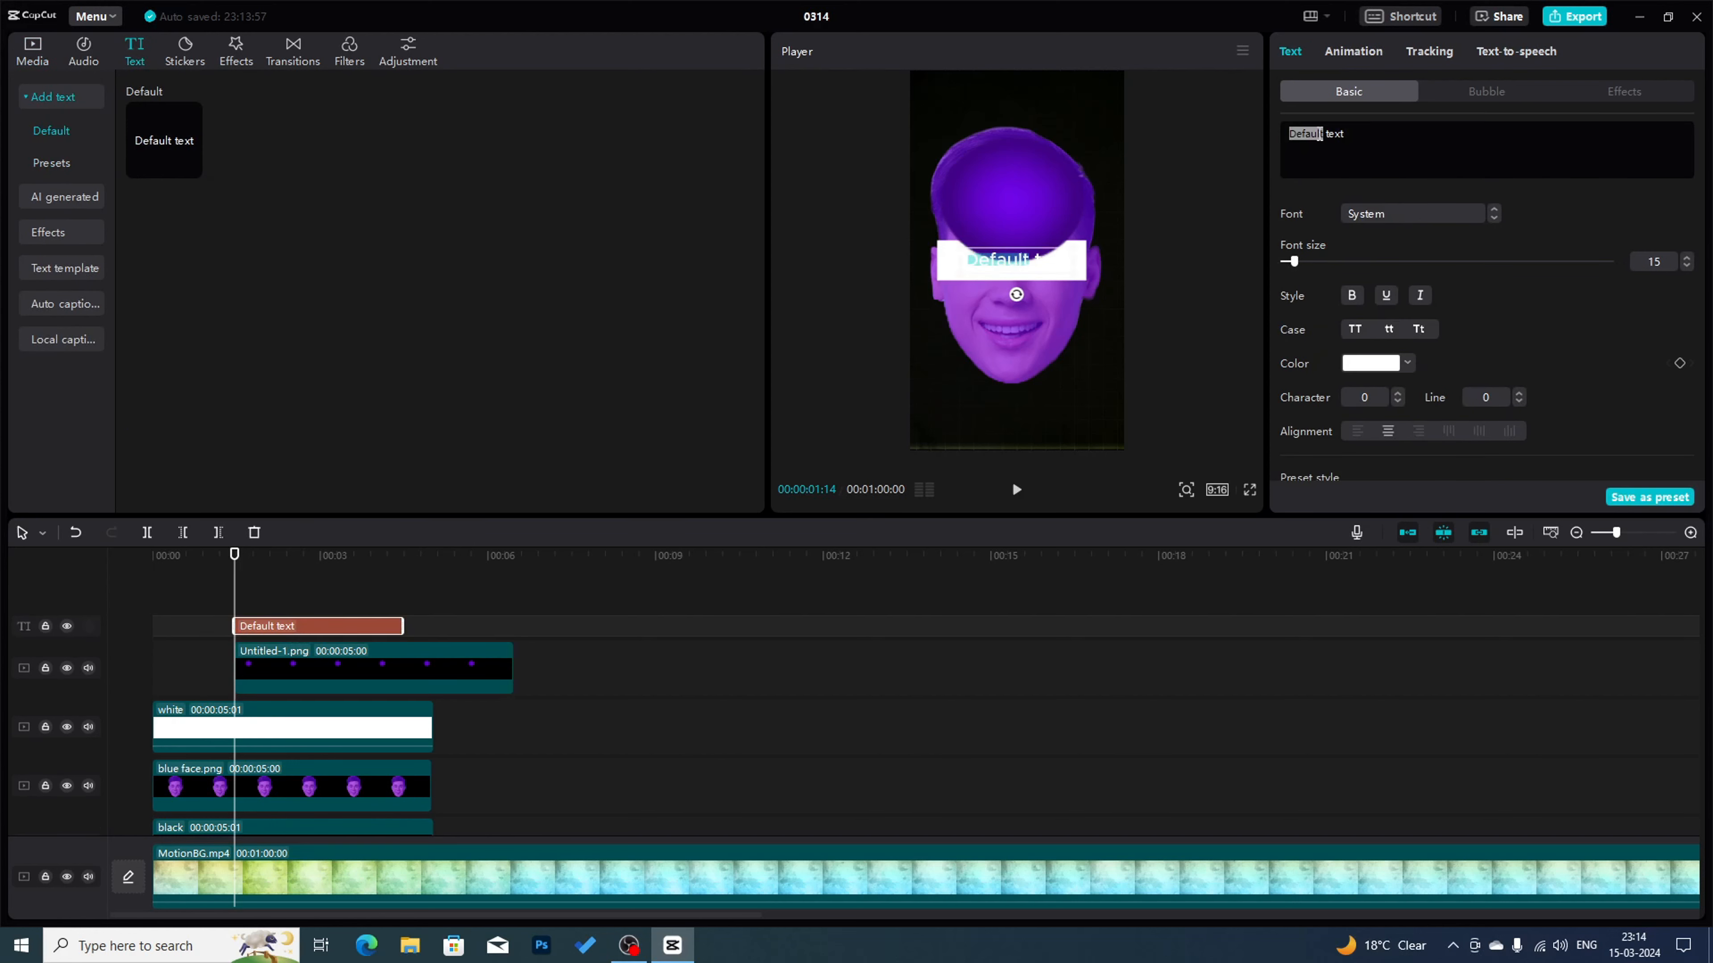
{"action": "left_click", "coordinate": [1350, 177]}
{"action": "type", "text": "Dopamine"}
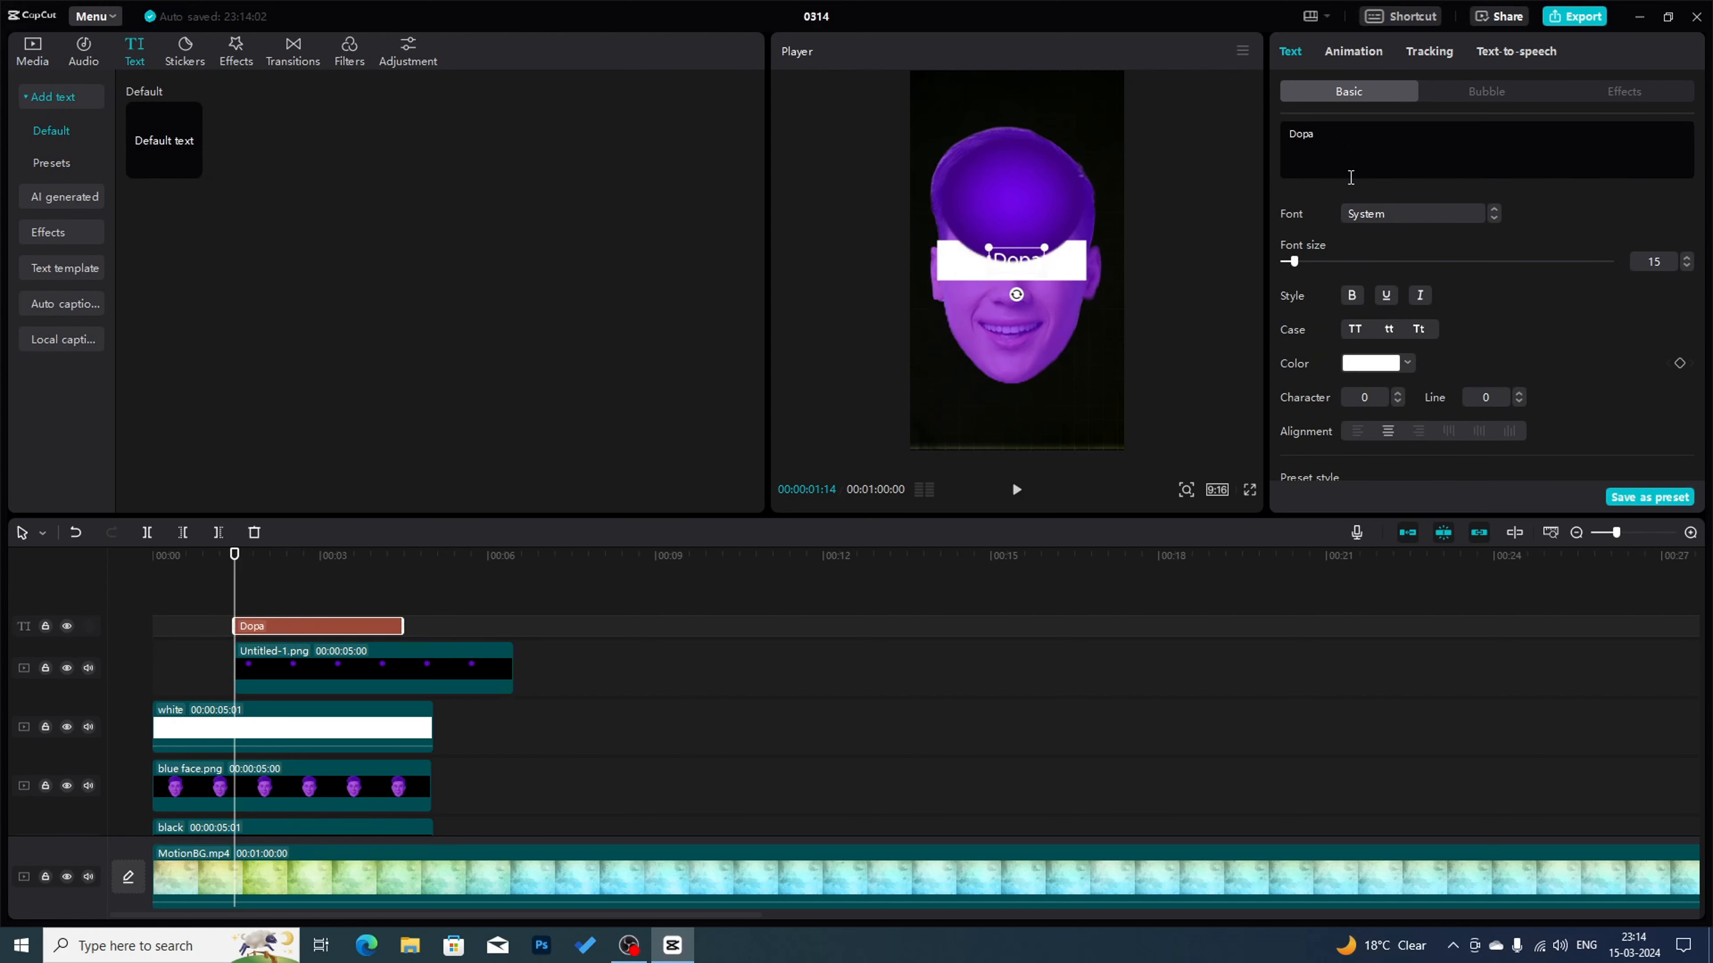
{"action": "left_click_drag", "start_coordinate": [1016, 272], "coordinate": [1016, 183]}
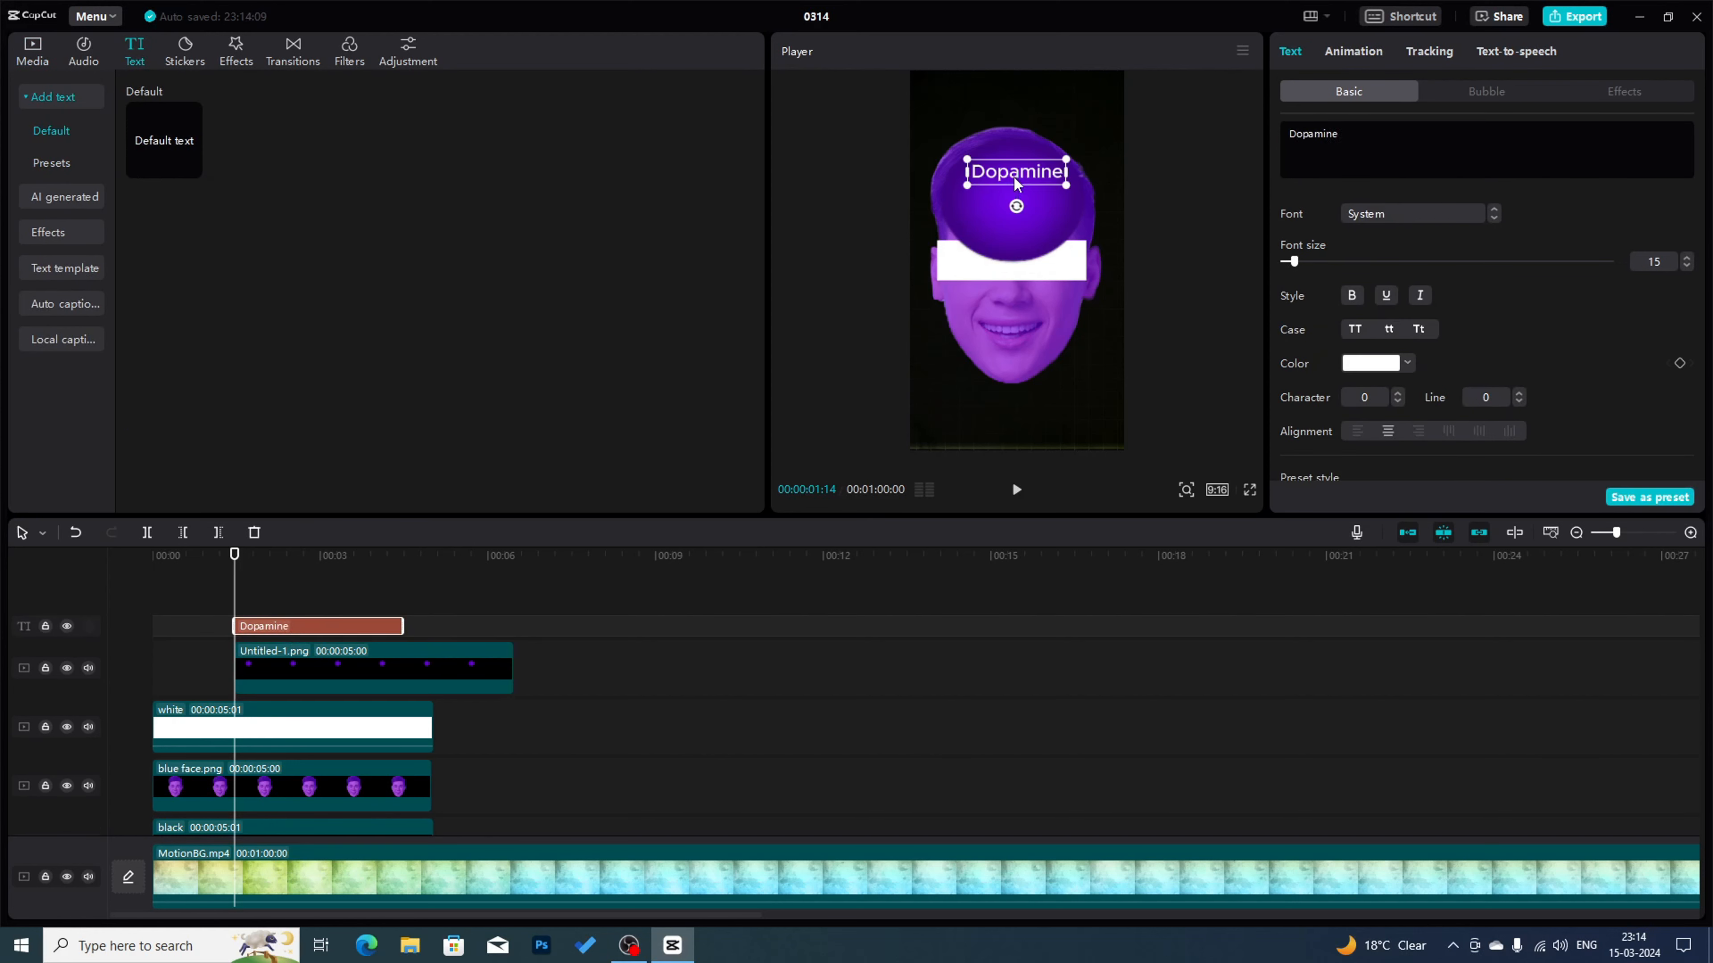
- Style the Dopamine text in uppercase Comic Sans MS Bold Italic and enlarge it slightly within the circle
{"action": "left_click", "coordinate": [1406, 215]}
{"action": "left_click", "coordinate": [1422, 318]}
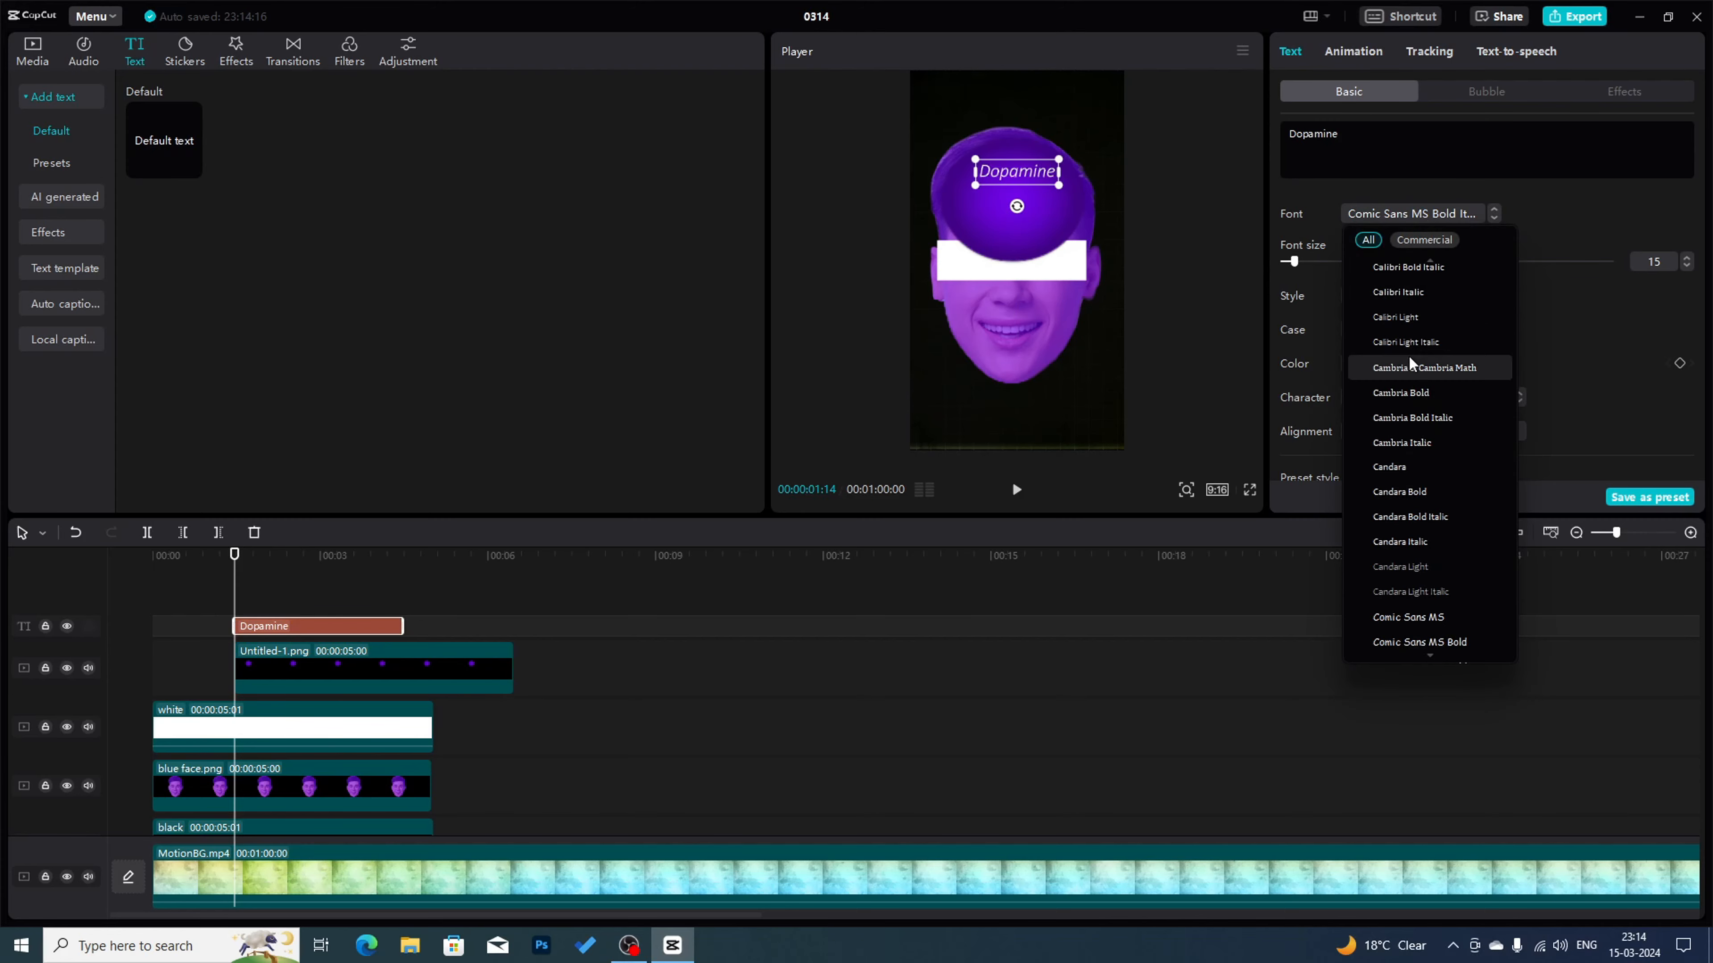
{"action": "scroll", "coordinate": [1423, 304], "scroll_direction": "down", "scroll_amount": 5}
{"action": "scroll", "coordinate": [1422, 304], "scroll_direction": "down", "scroll_amount": 8}
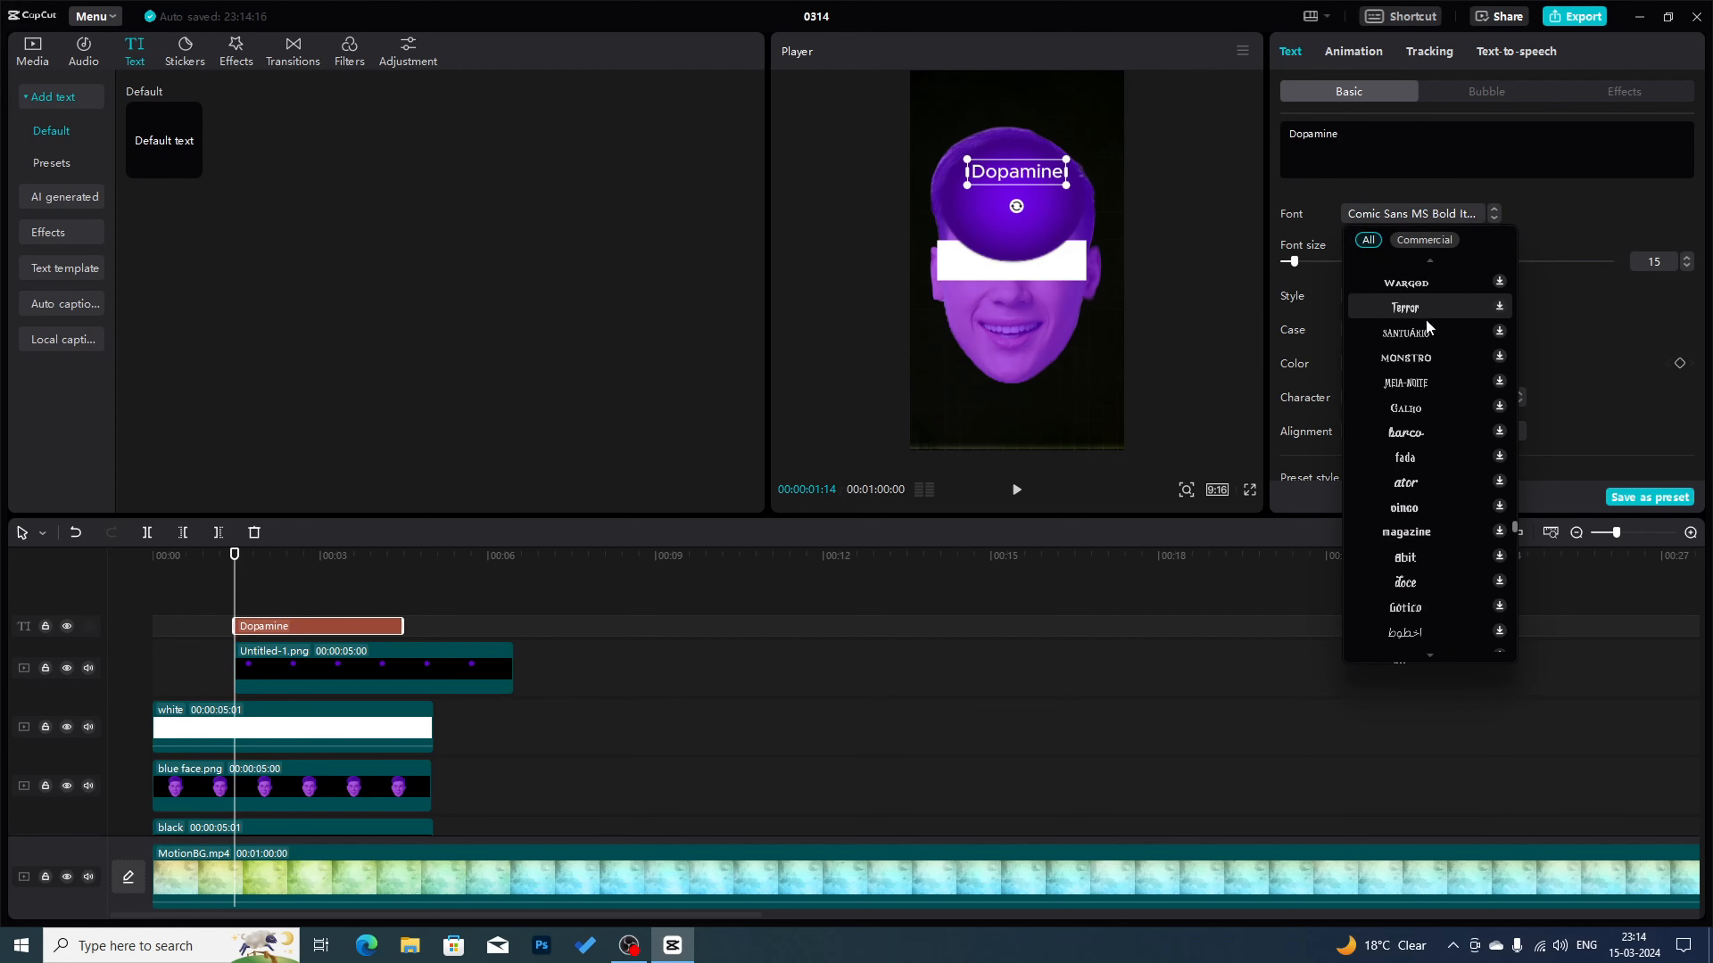
{"action": "left_click", "coordinate": [1296, 322]}
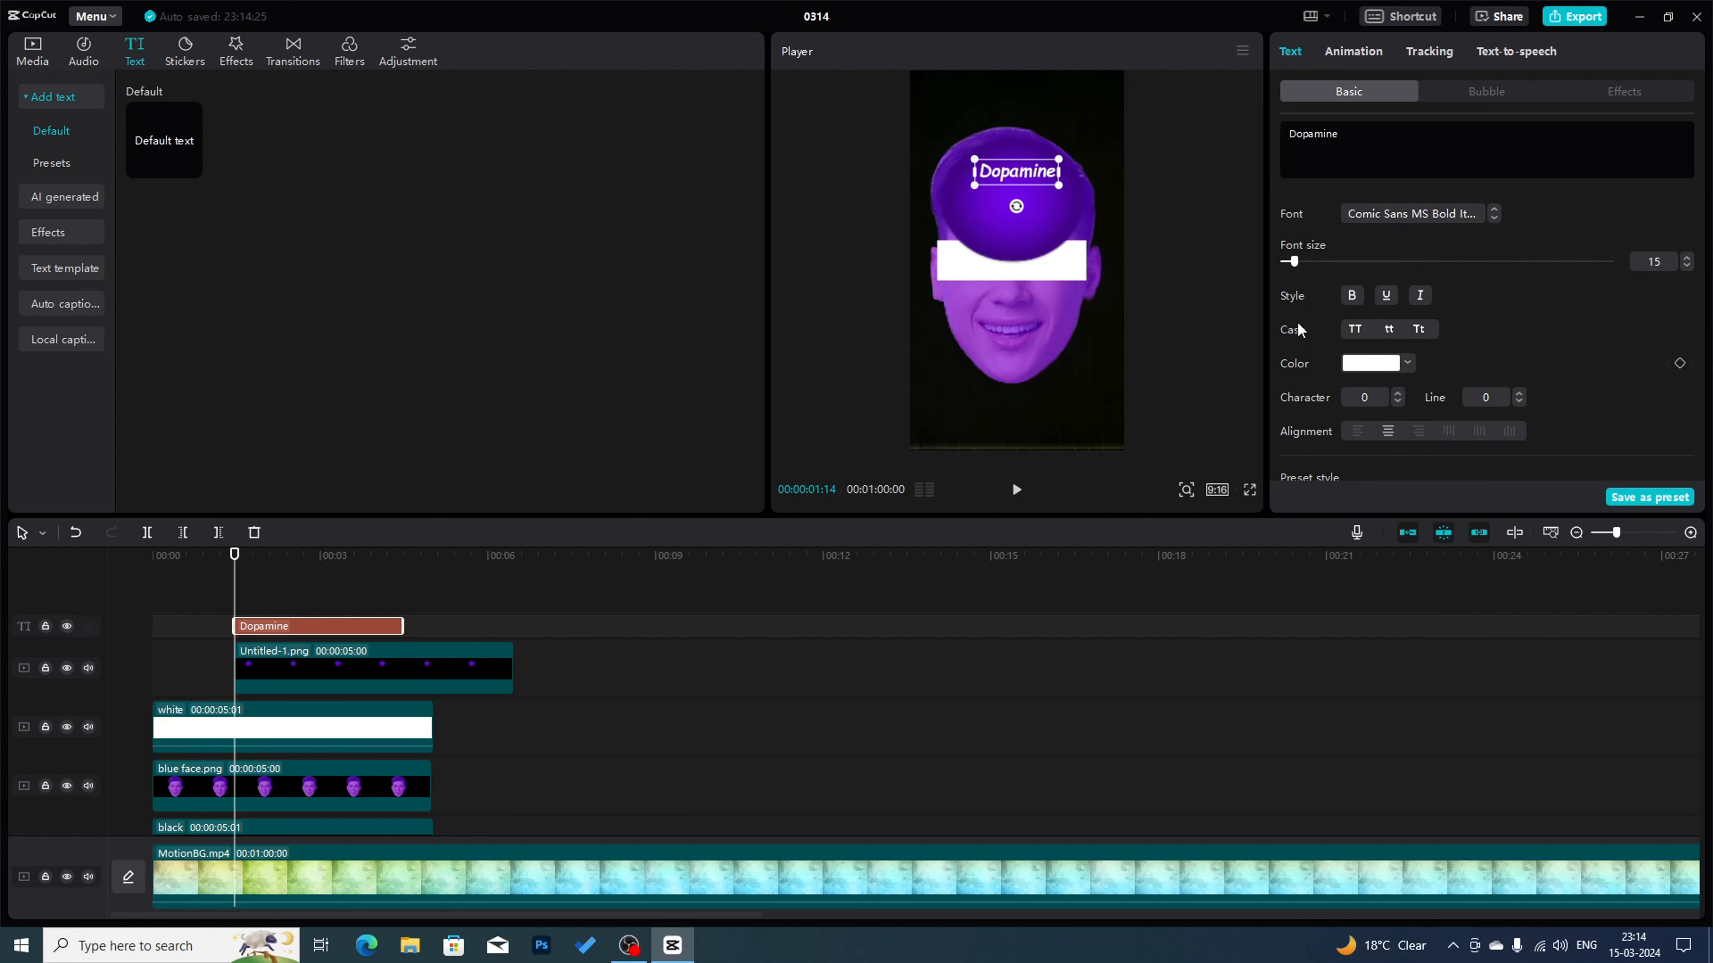
{"action": "left_click", "coordinate": [1354, 328]}
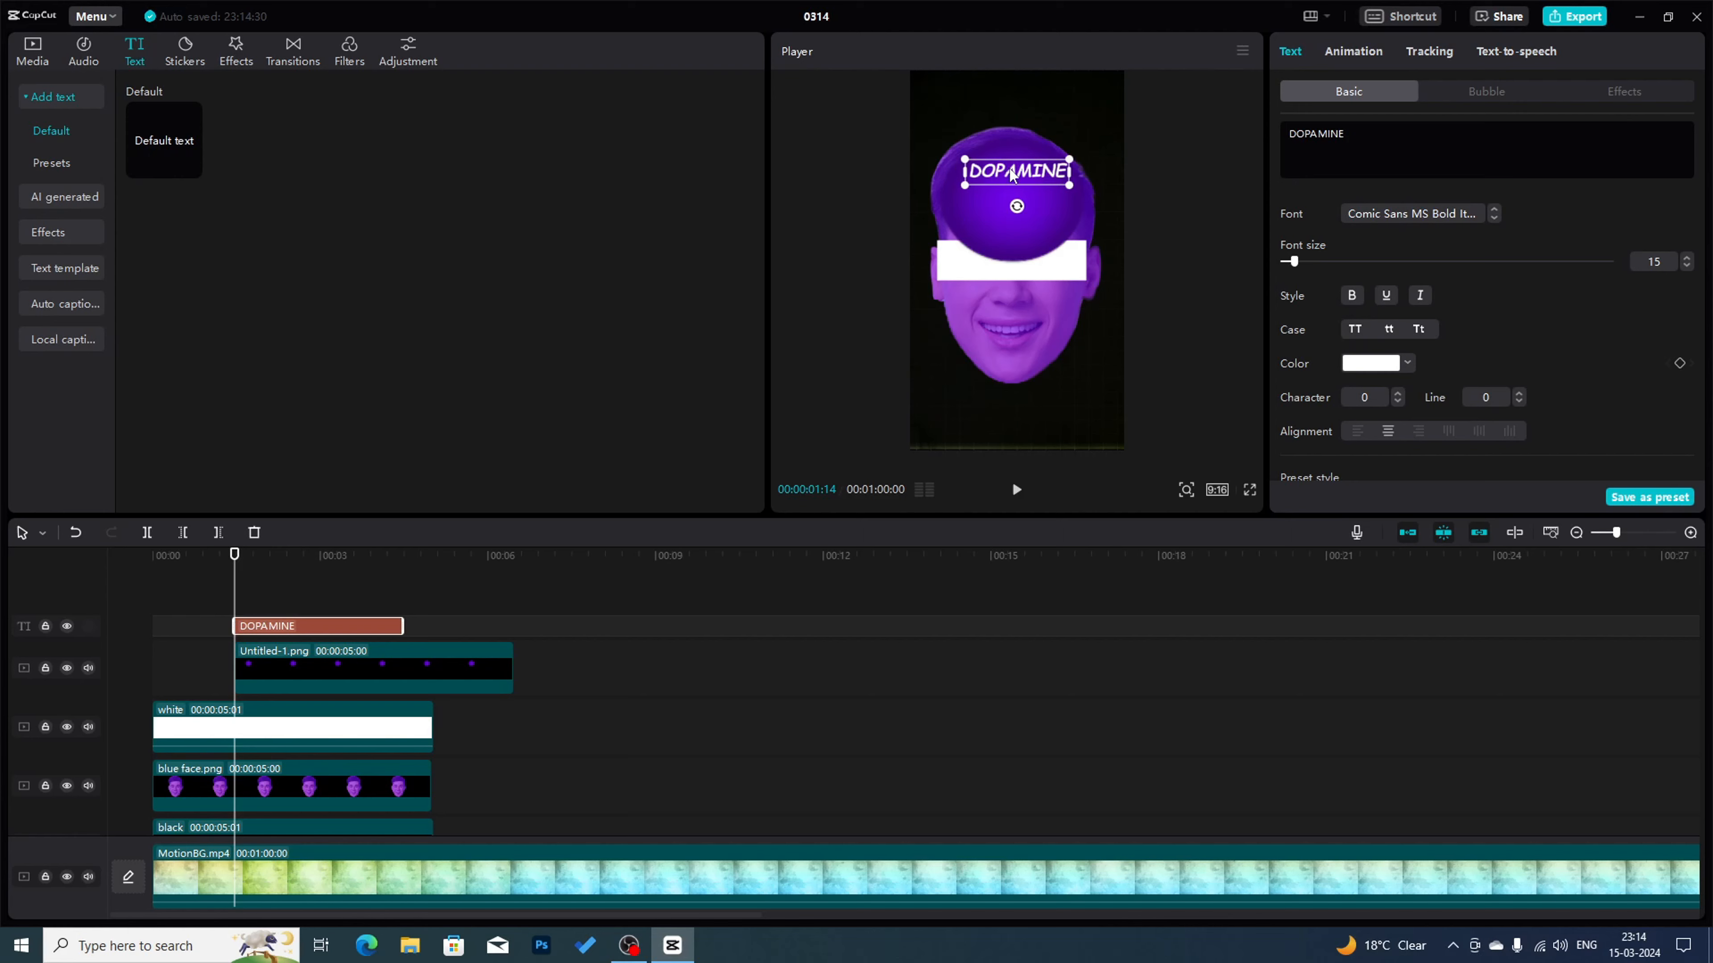
{"action": "left_click_drag", "start_coordinate": [1032, 173], "coordinate": [1072, 193]}
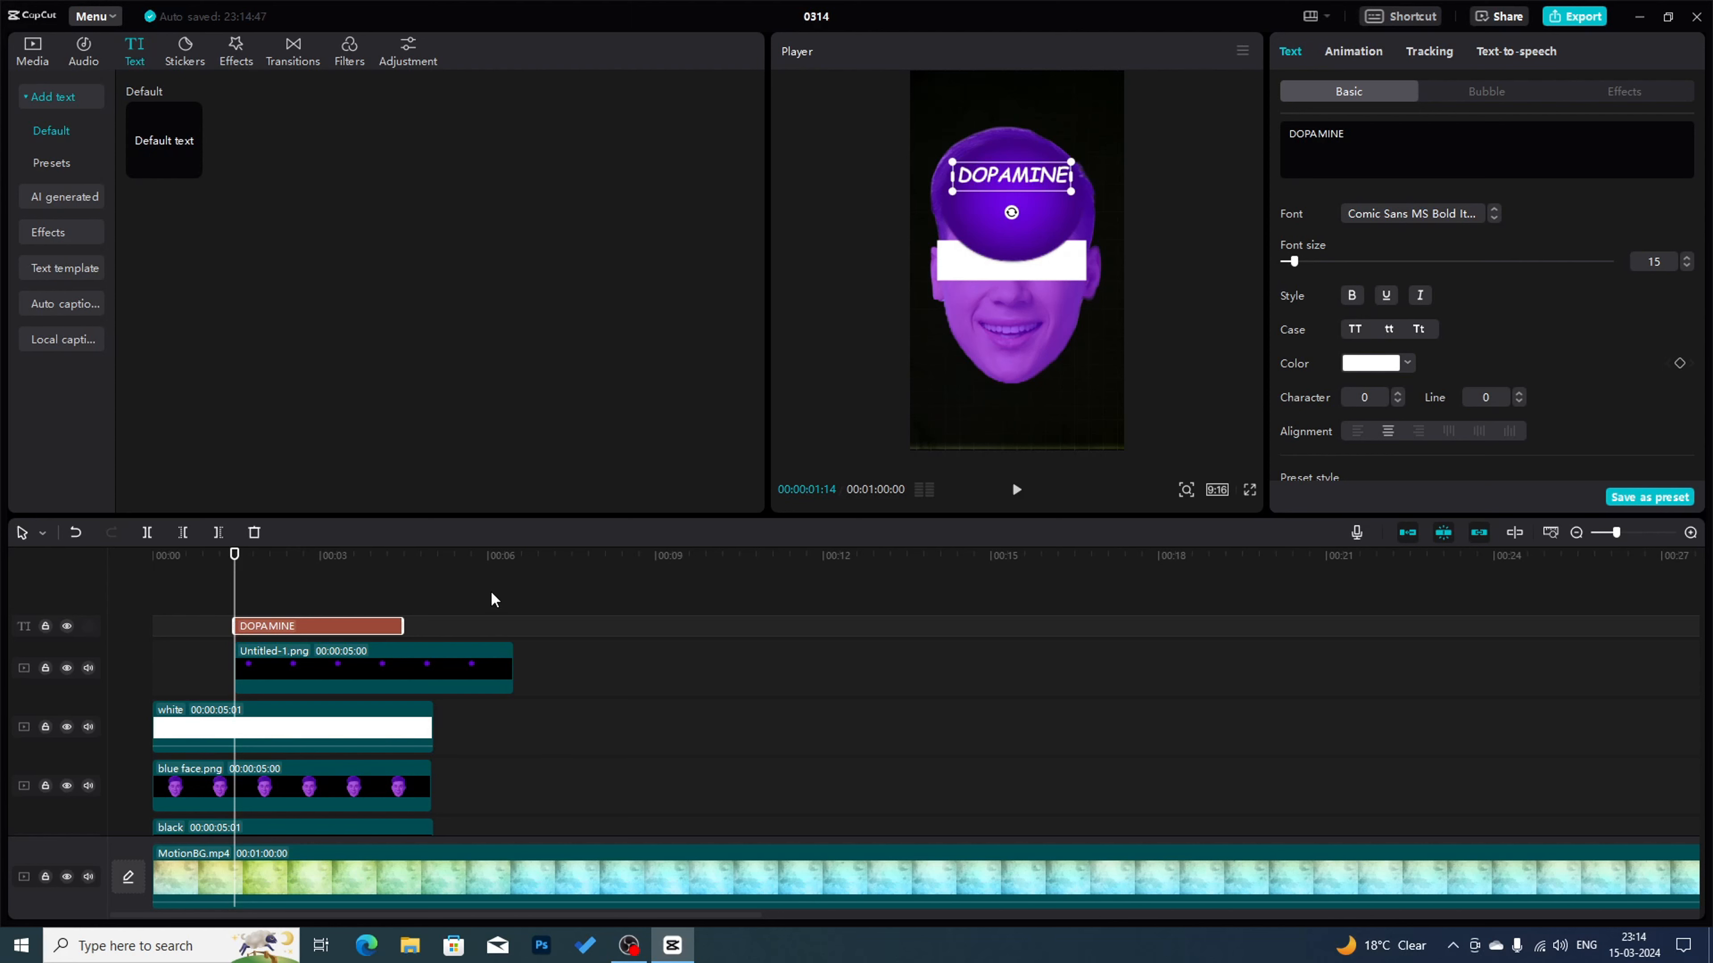
- Duplicate the DOPAMINE text, change the copy to "Ruse", and enlarge it below the original to about the same width
{"action": "key", "text": "ctrl+c"}
{"action": "key", "text": "ctrl+v"}
{"action": "double_click", "coordinate": [1321, 143]}
{"action": "key", "text": "BackSpace"}
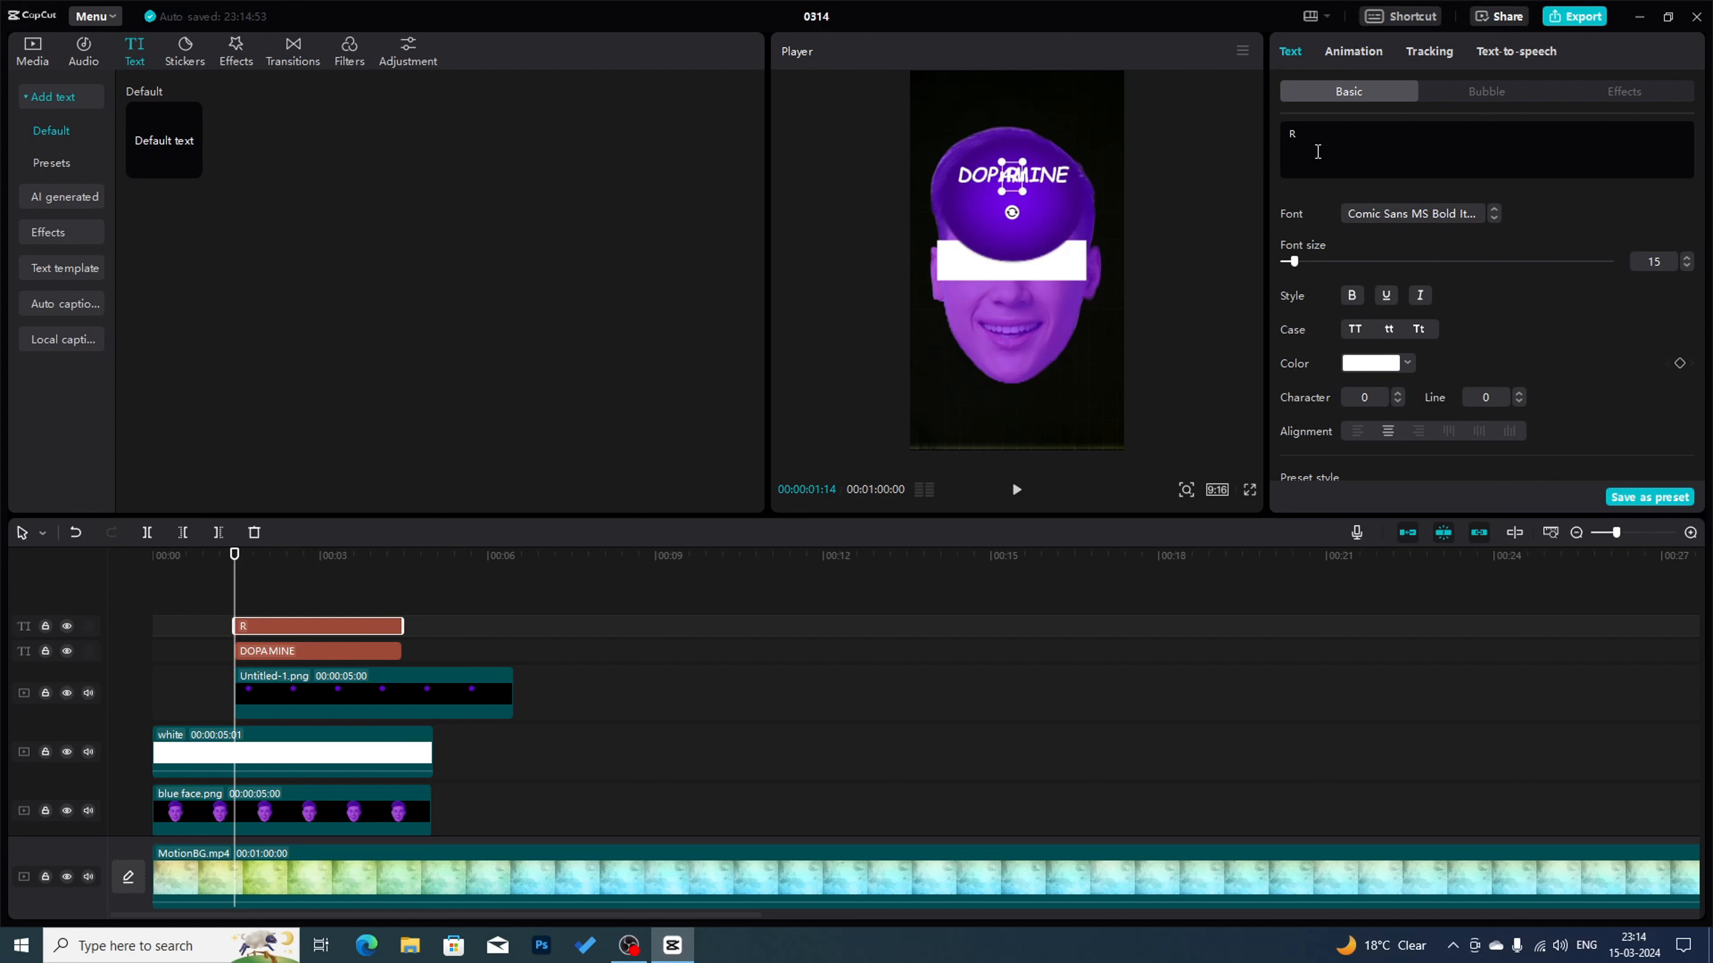
{"action": "type", "text": "Ruse"}
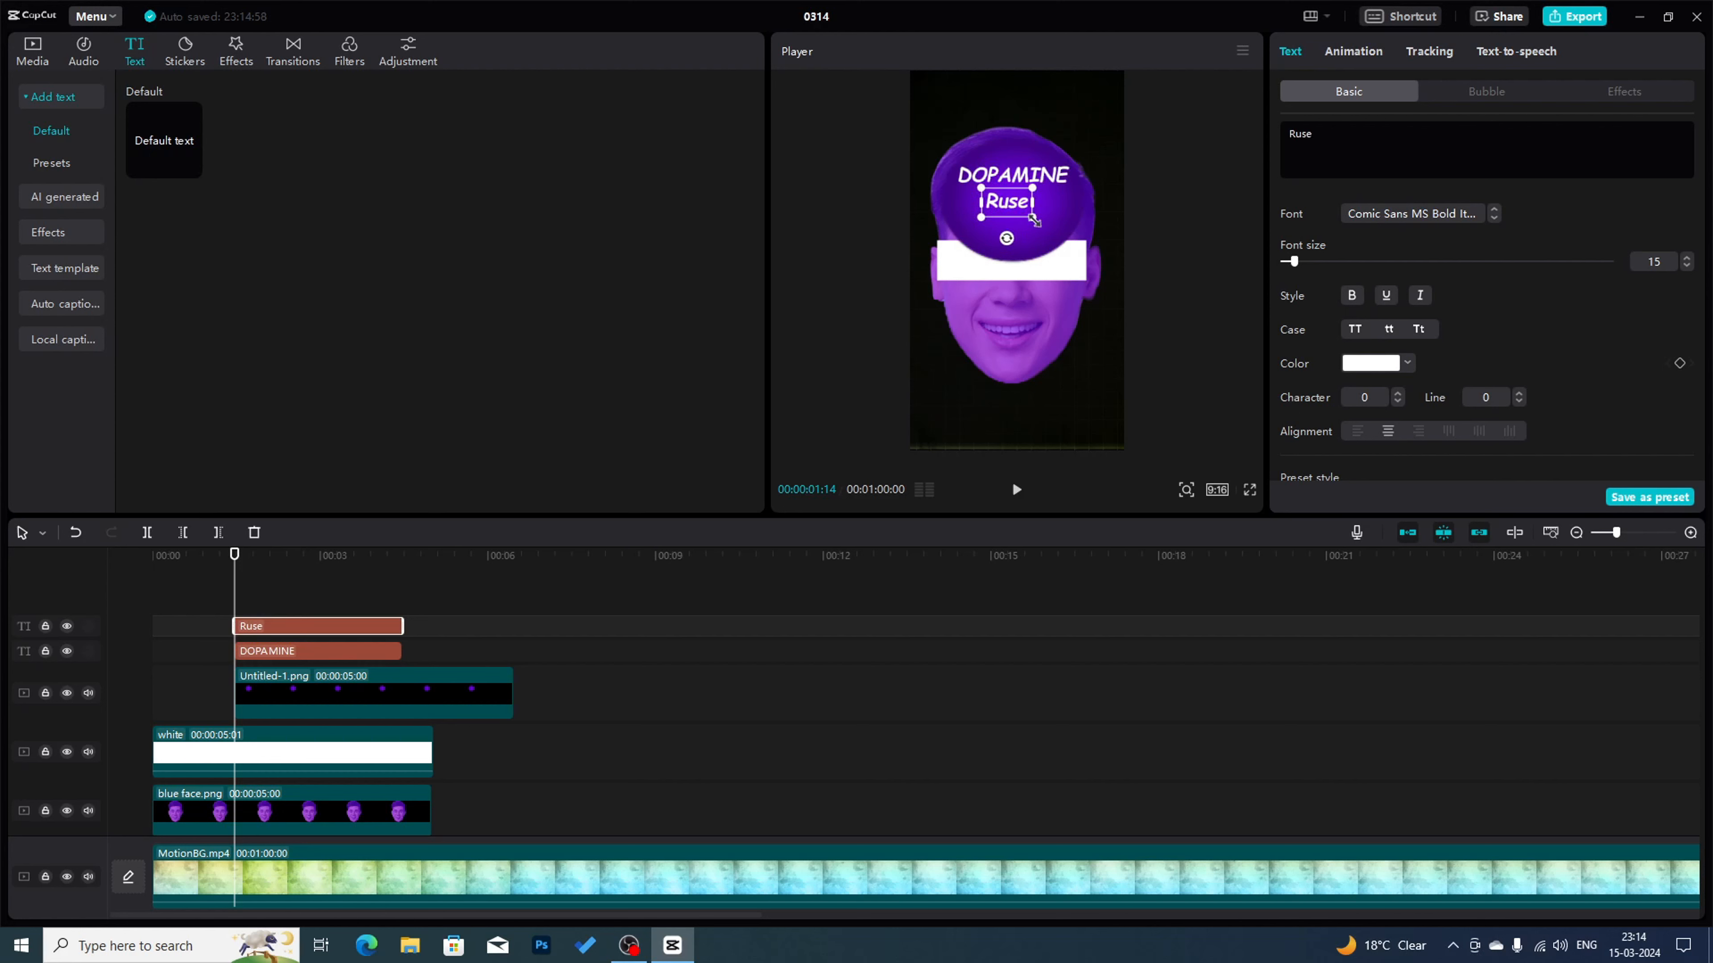
{"action": "left_click_drag", "start_coordinate": [1034, 220], "coordinate": [1064, 235]}
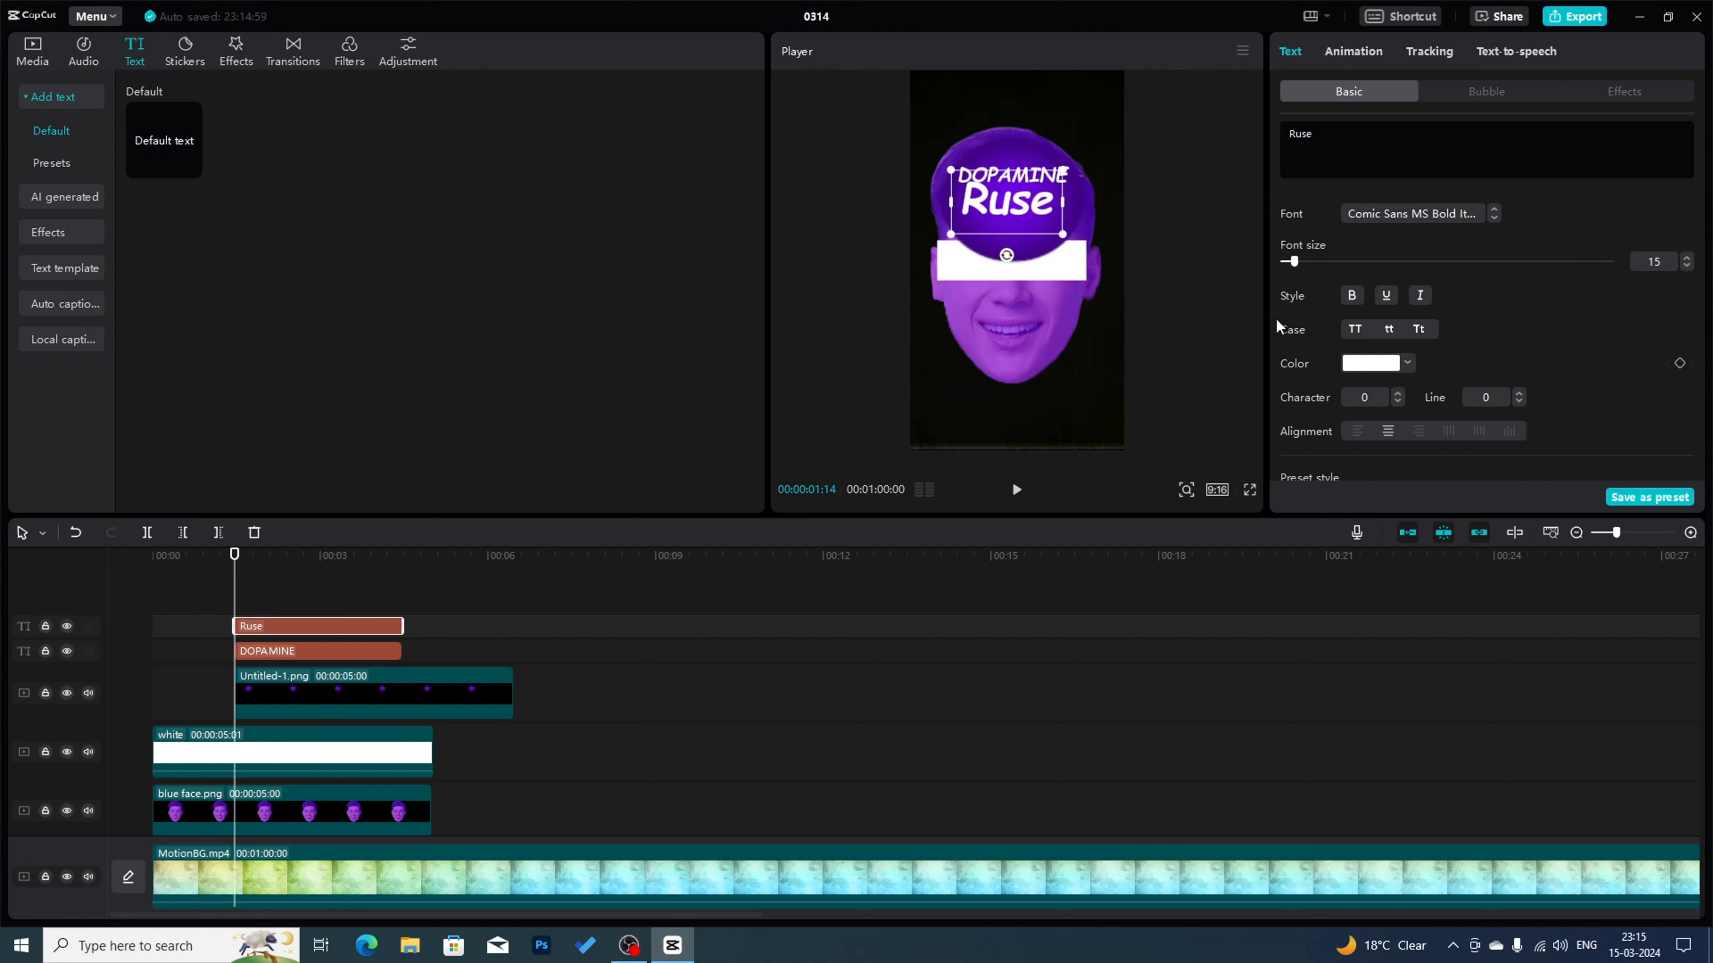
- Set the Ruse text to uppercase and shift it slightly to centre it beneath DOPAMINE in the circle
{"action": "left_click", "coordinate": [1354, 329]}
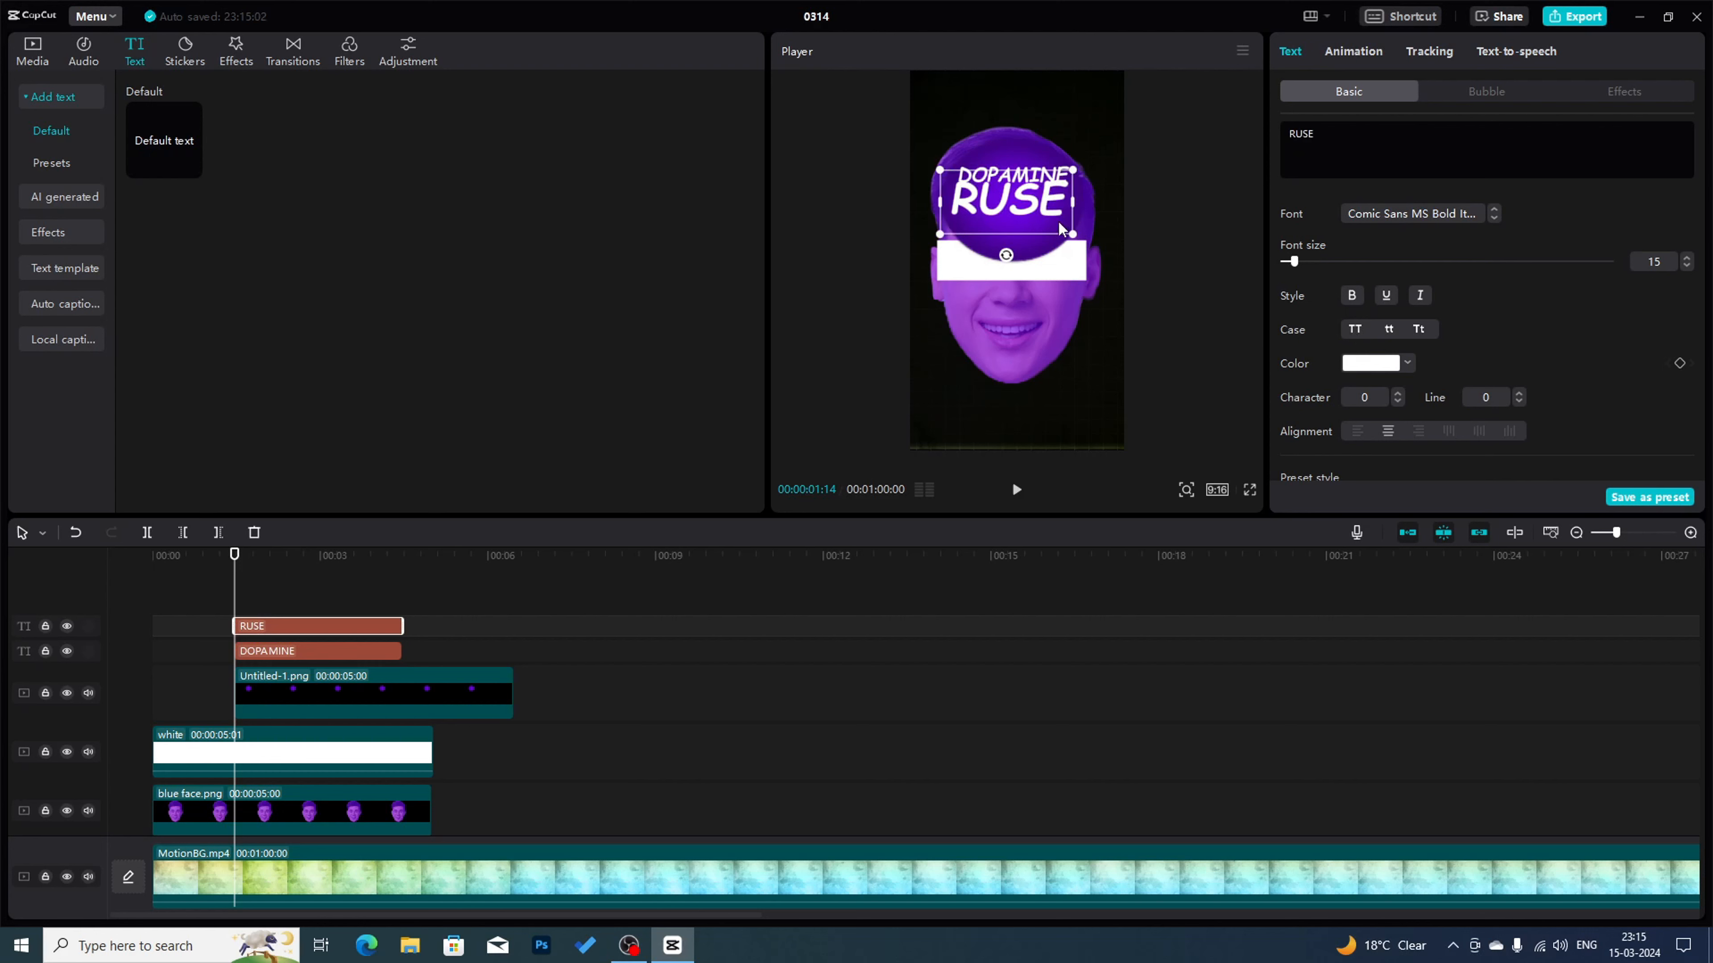
{"action": "left_click_drag", "start_coordinate": [1019, 213], "coordinate": [1022, 216]}
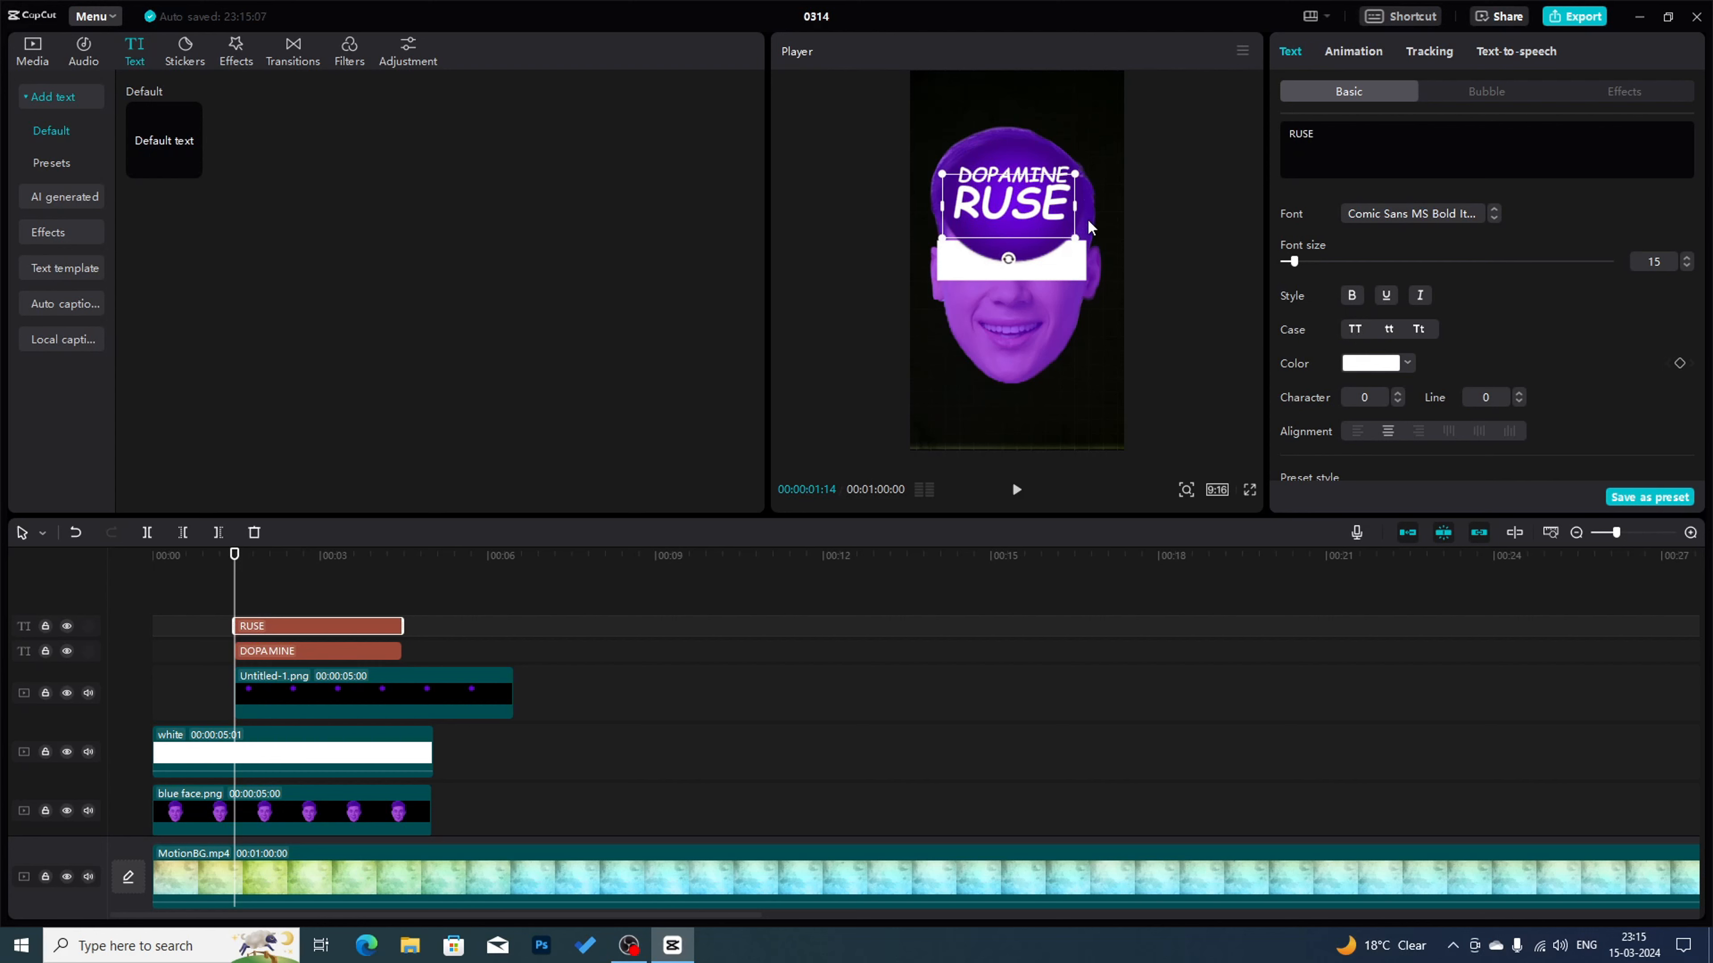
{"action": "key", "text": "ctrl+z"}
- Extend the RUSE and DOPAMINE text clips to end near the end of the Untitled-1.png clip
{"action": "left_click_drag", "start_coordinate": [402, 627], "coordinate": [506, 626]}
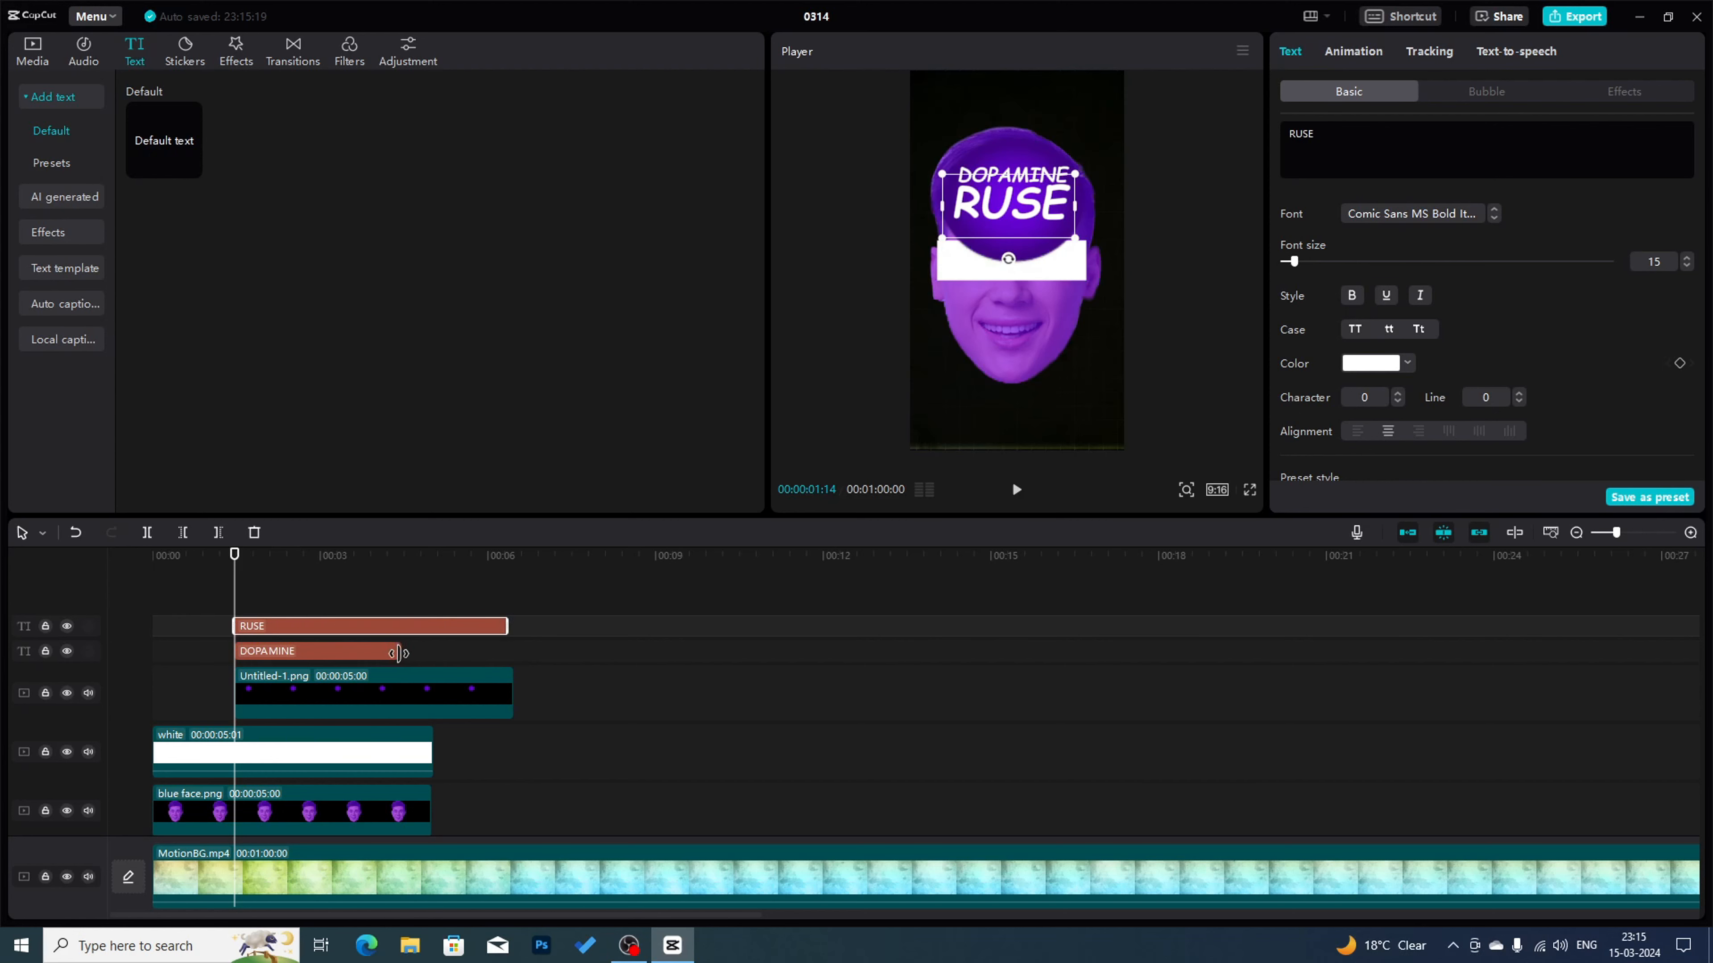
{"action": "left_click_drag", "start_coordinate": [401, 651], "coordinate": [500, 651]}
{"action": "left_click", "coordinate": [324, 628]}
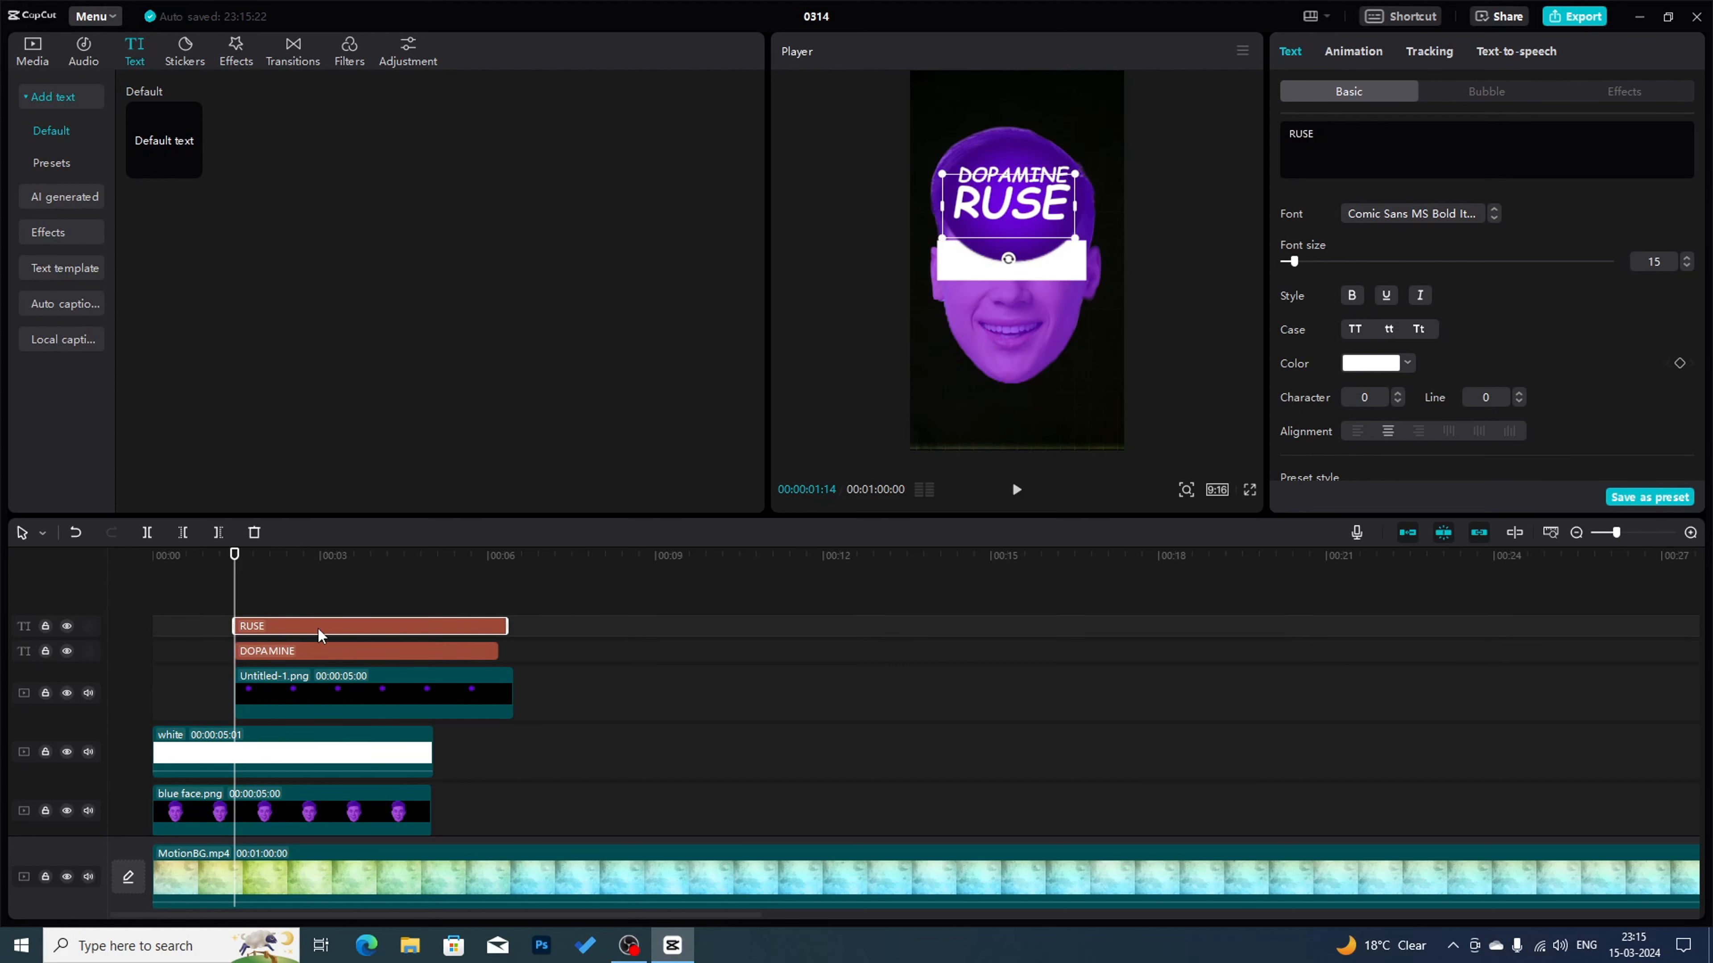
- Apply the Jiggly loop animation to the DOPAMINE text with a speed of 1.6s
{"action": "left_click", "coordinate": [326, 653]}
{"action": "left_click", "coordinate": [1353, 52]}
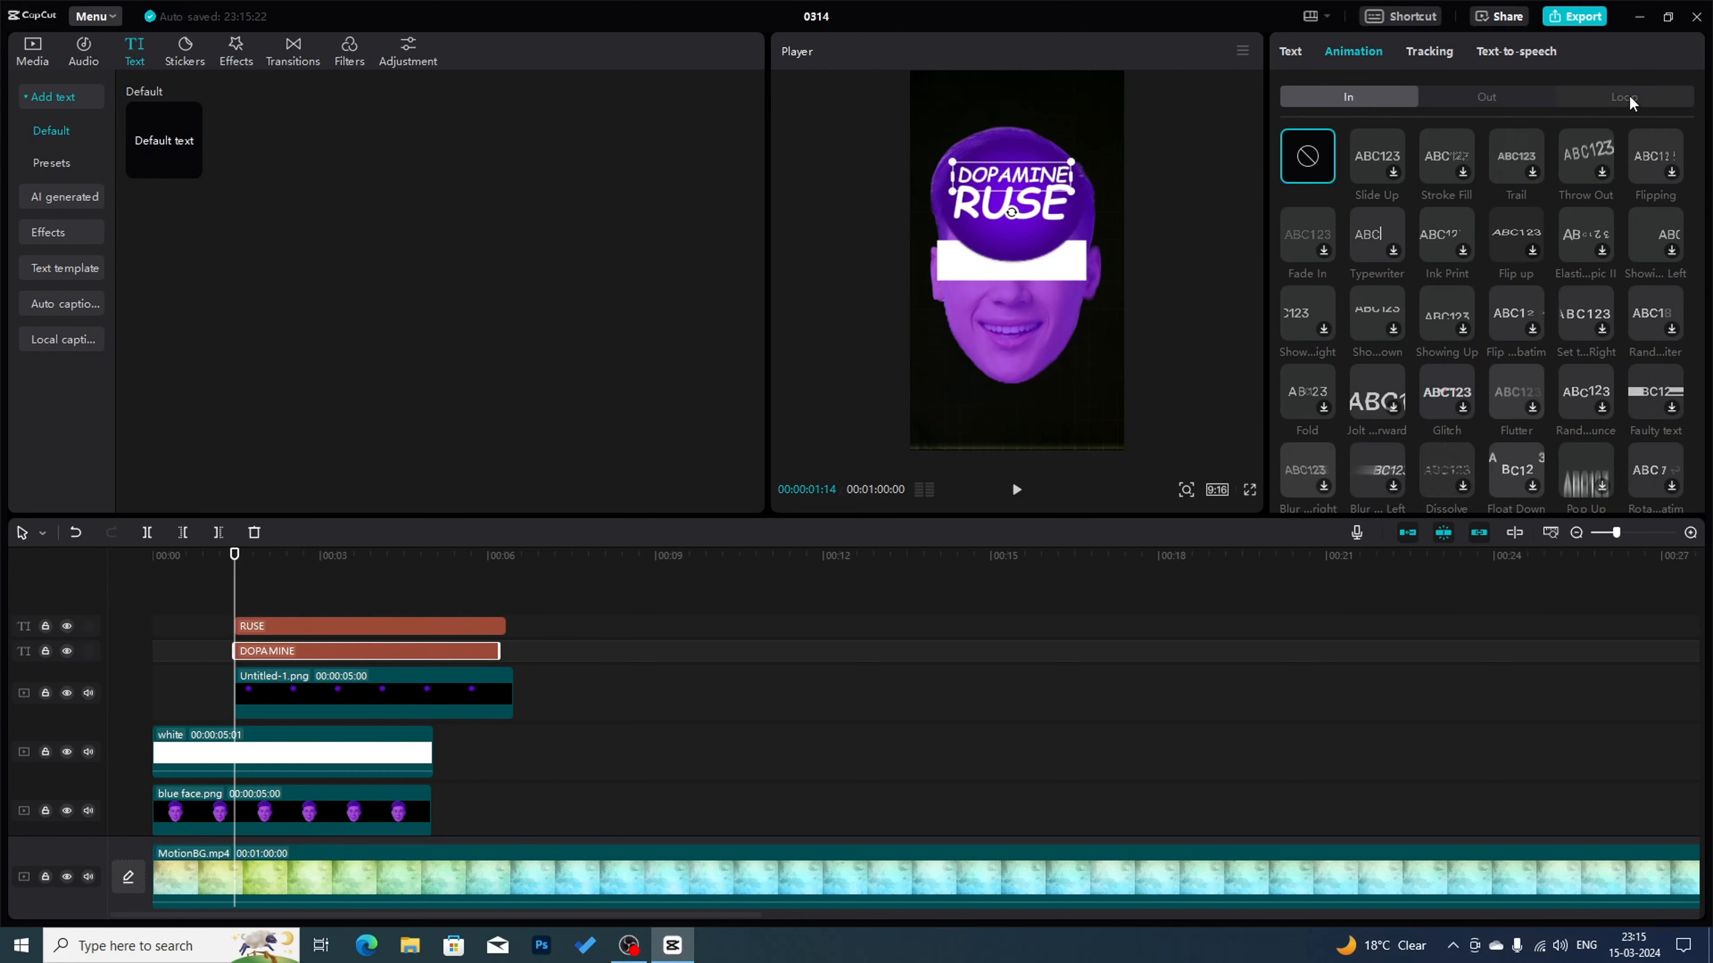
{"action": "left_click", "coordinate": [1628, 94]}
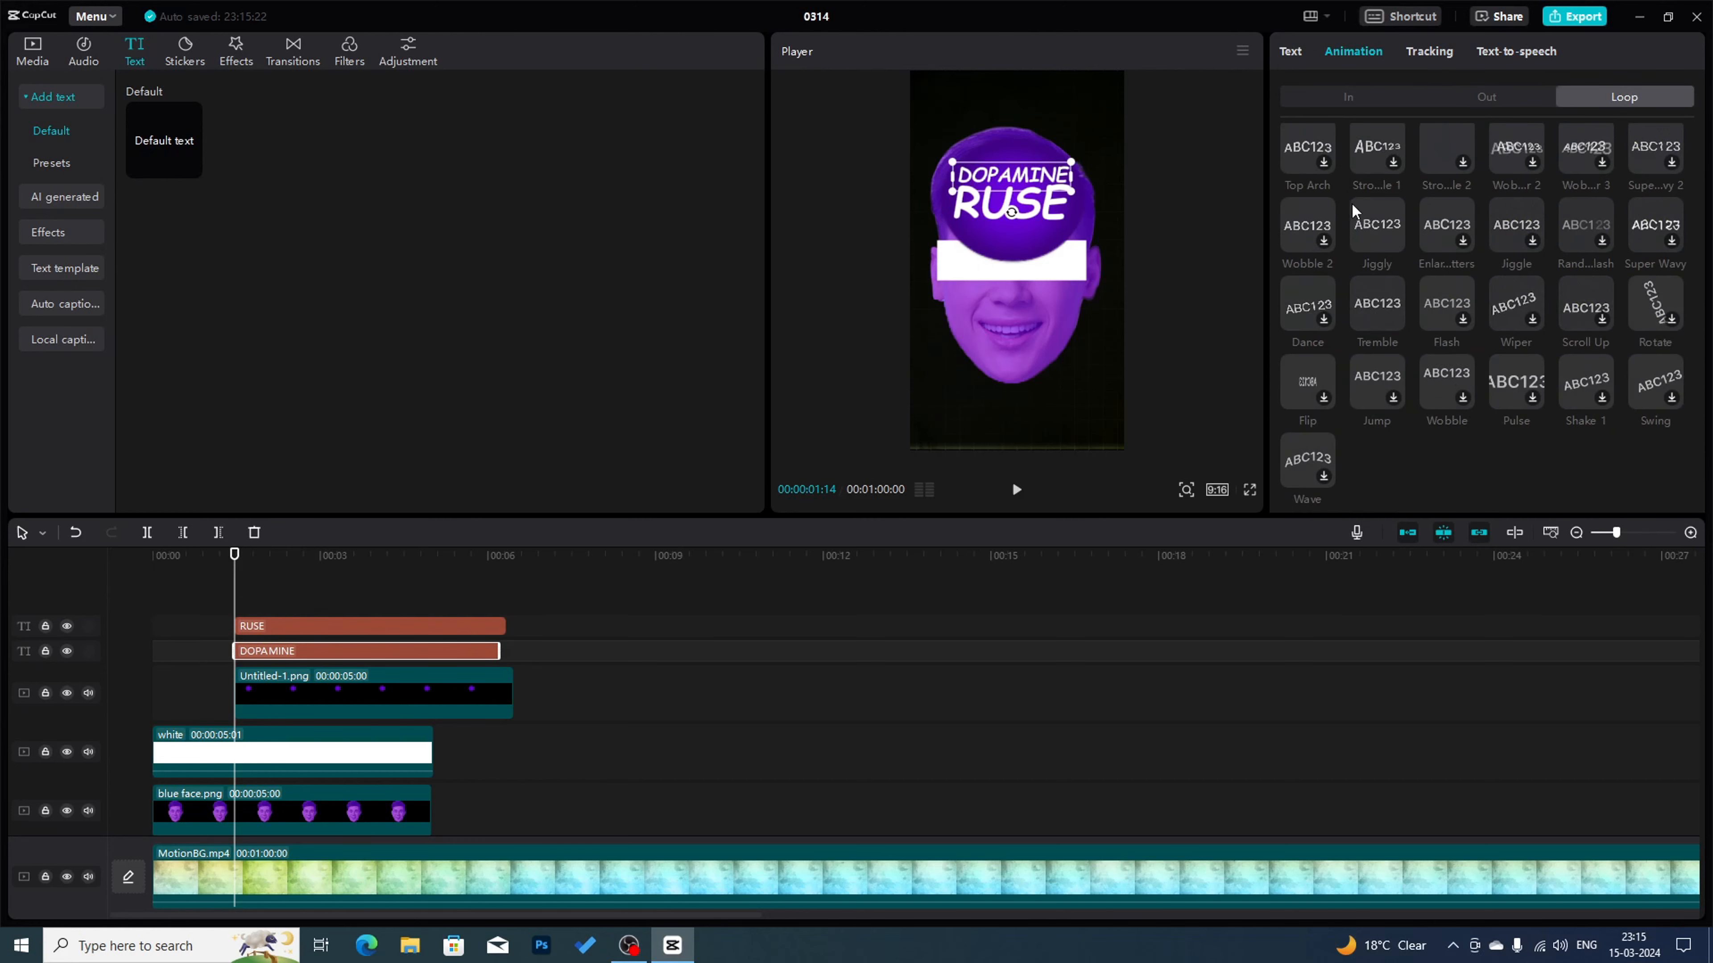
{"action": "left_click", "coordinate": [1376, 222]}
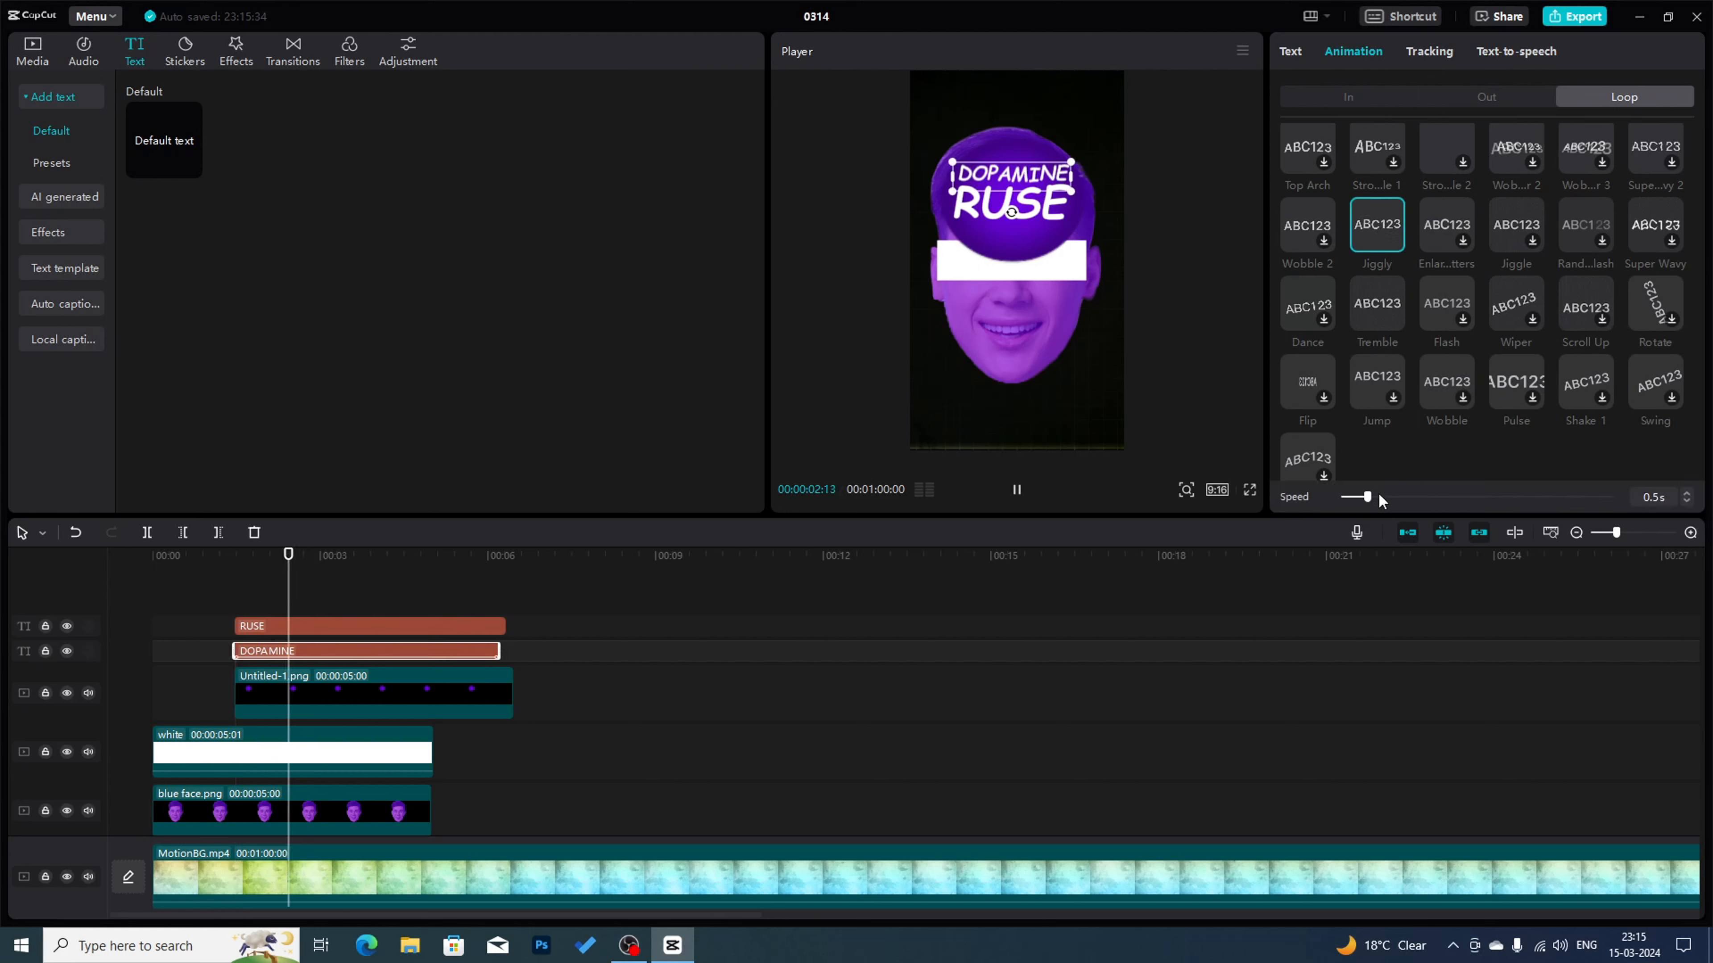
{"action": "left_click", "coordinate": [1453, 497]}
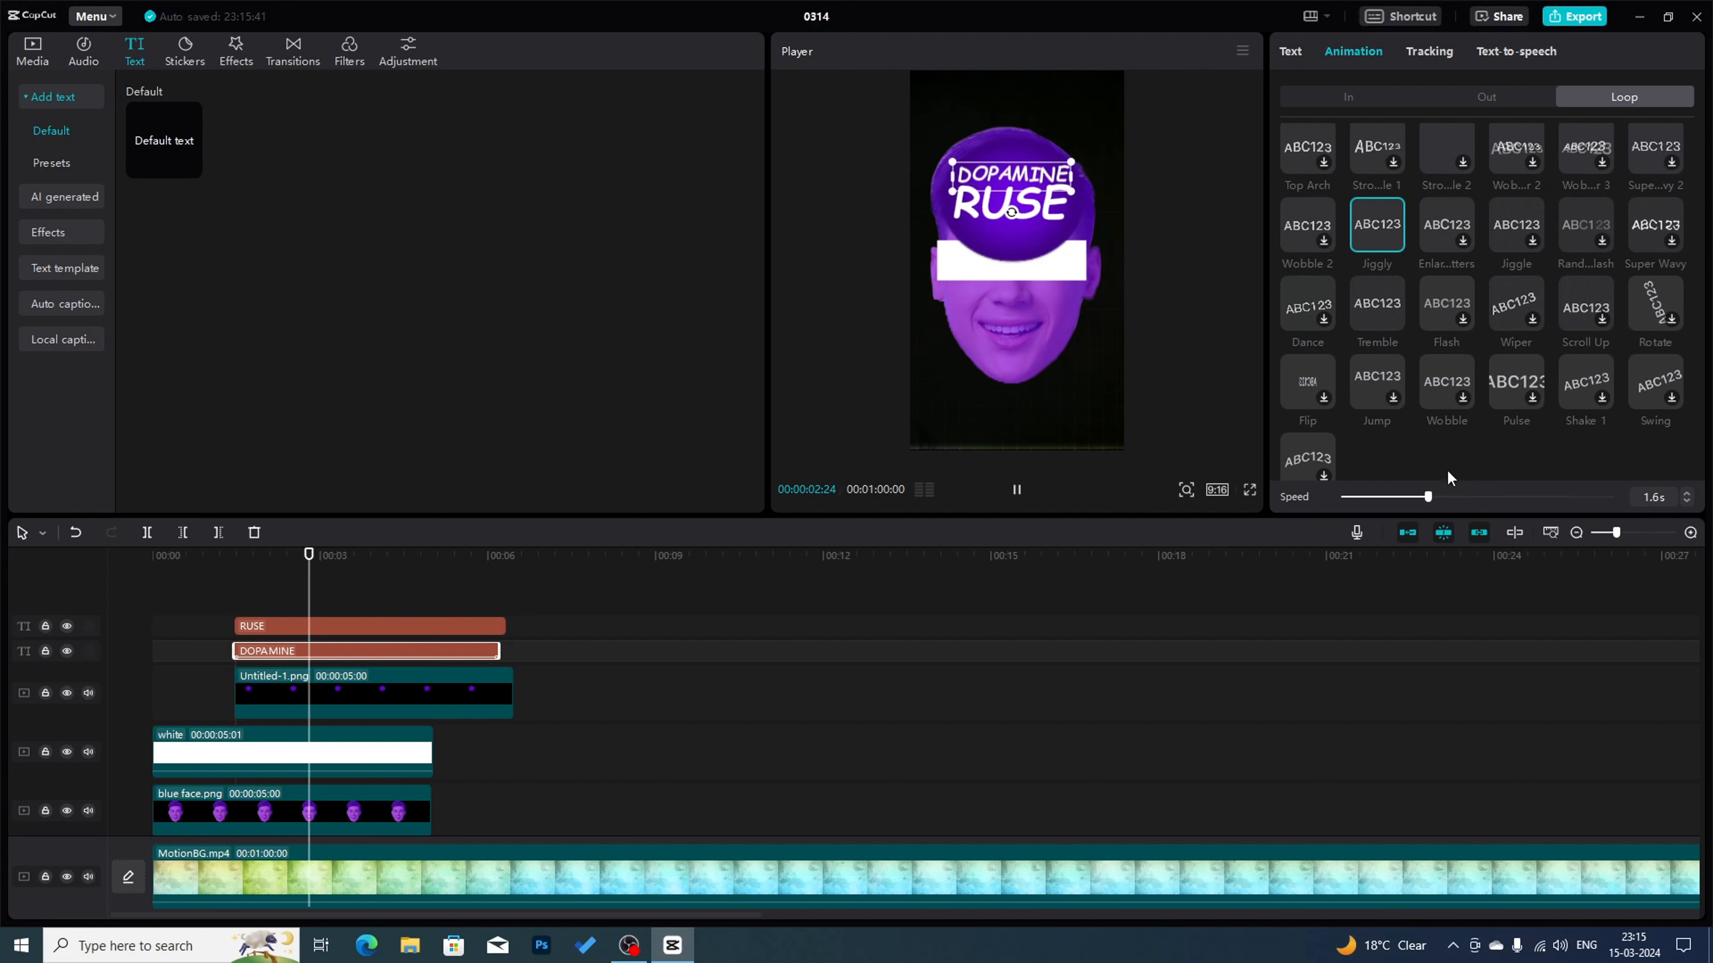
- Apply the Jiggly loop animation to the RUSE text with a speed of 1.6s
{"action": "left_click", "coordinate": [376, 635]}
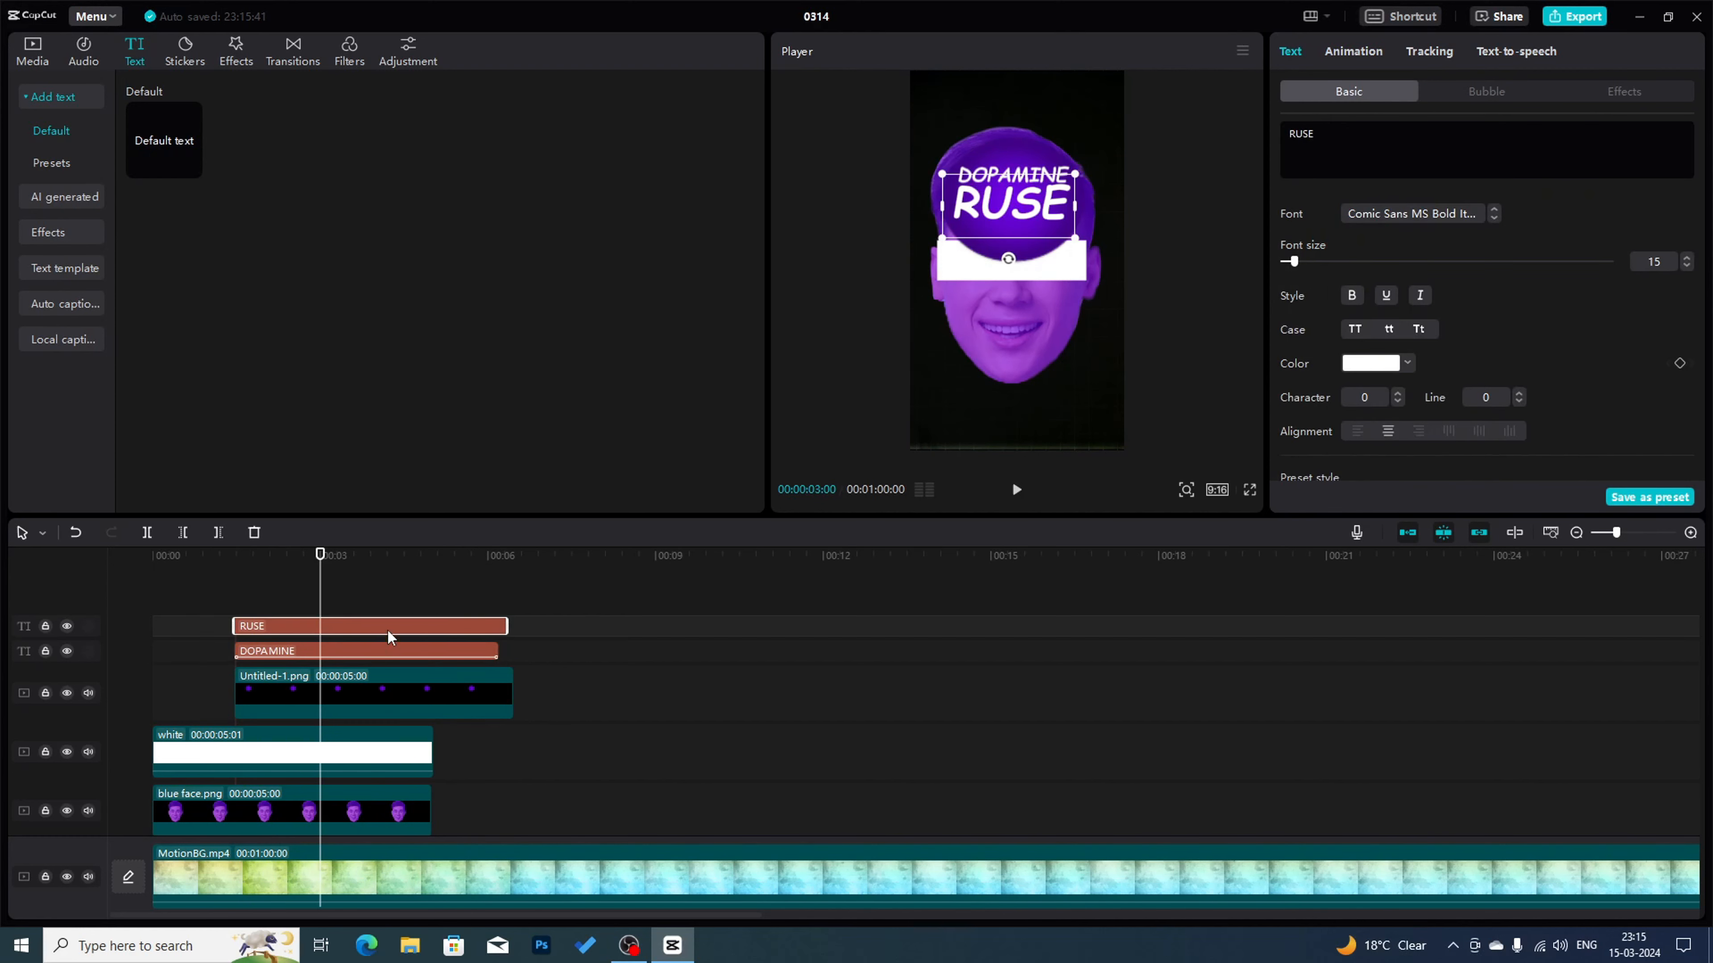
{"action": "left_click", "coordinate": [1354, 51]}
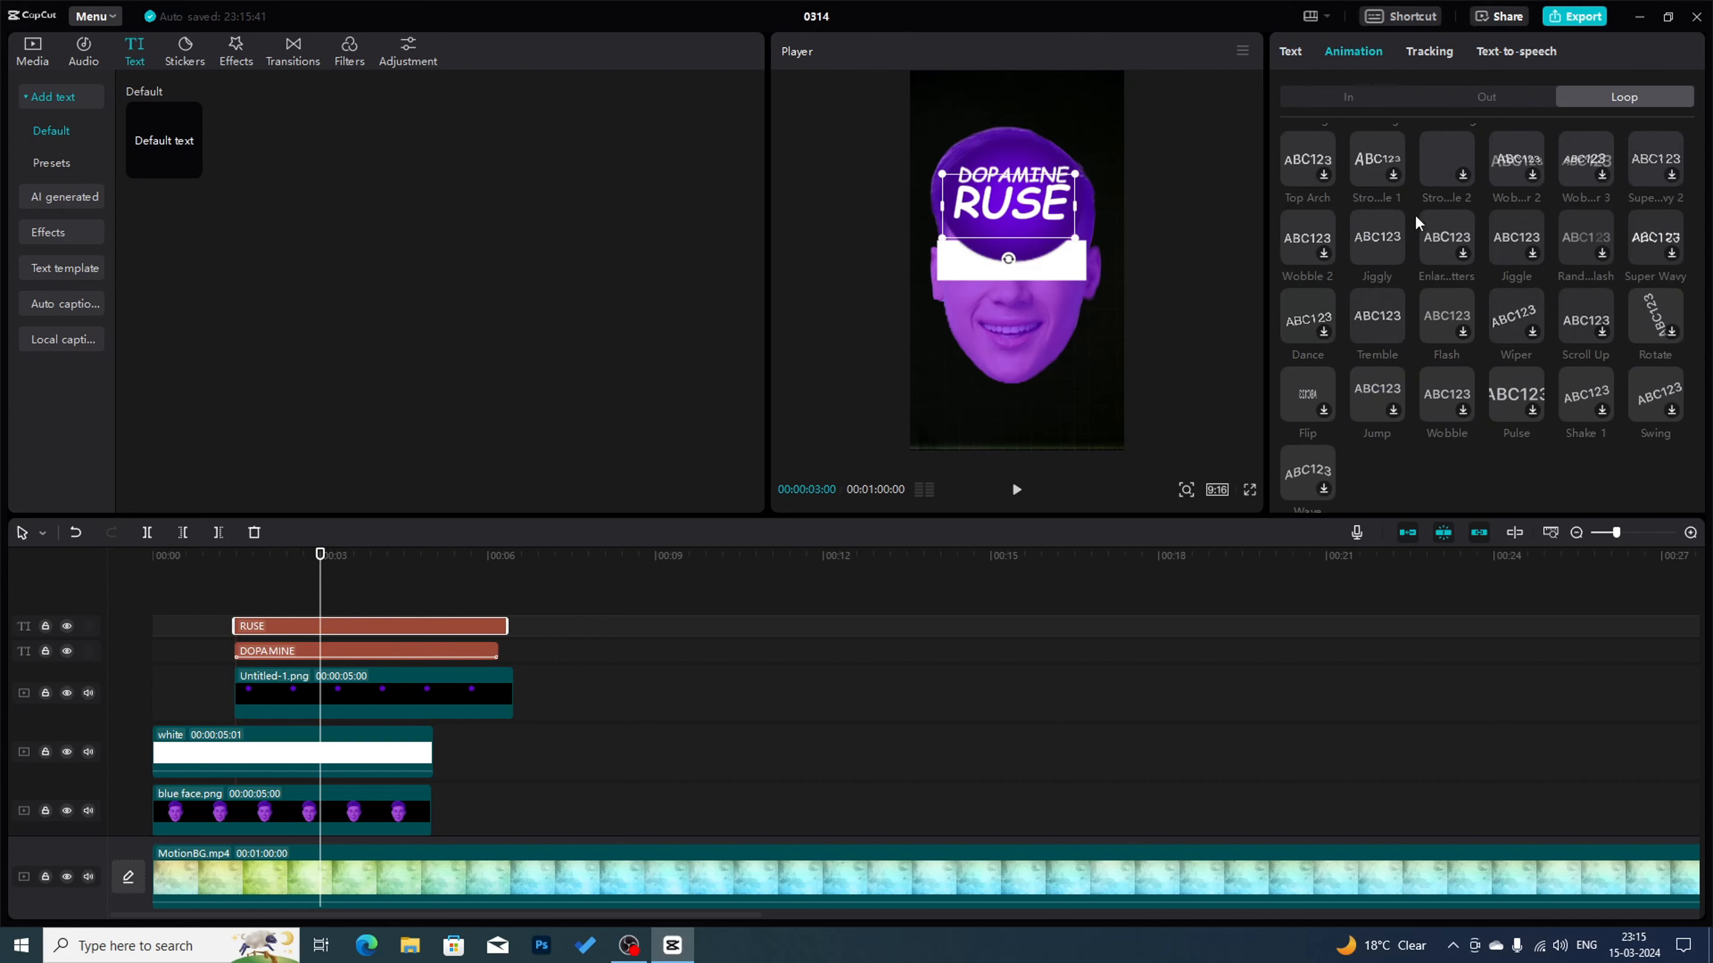
{"action": "left_click", "coordinate": [1370, 237]}
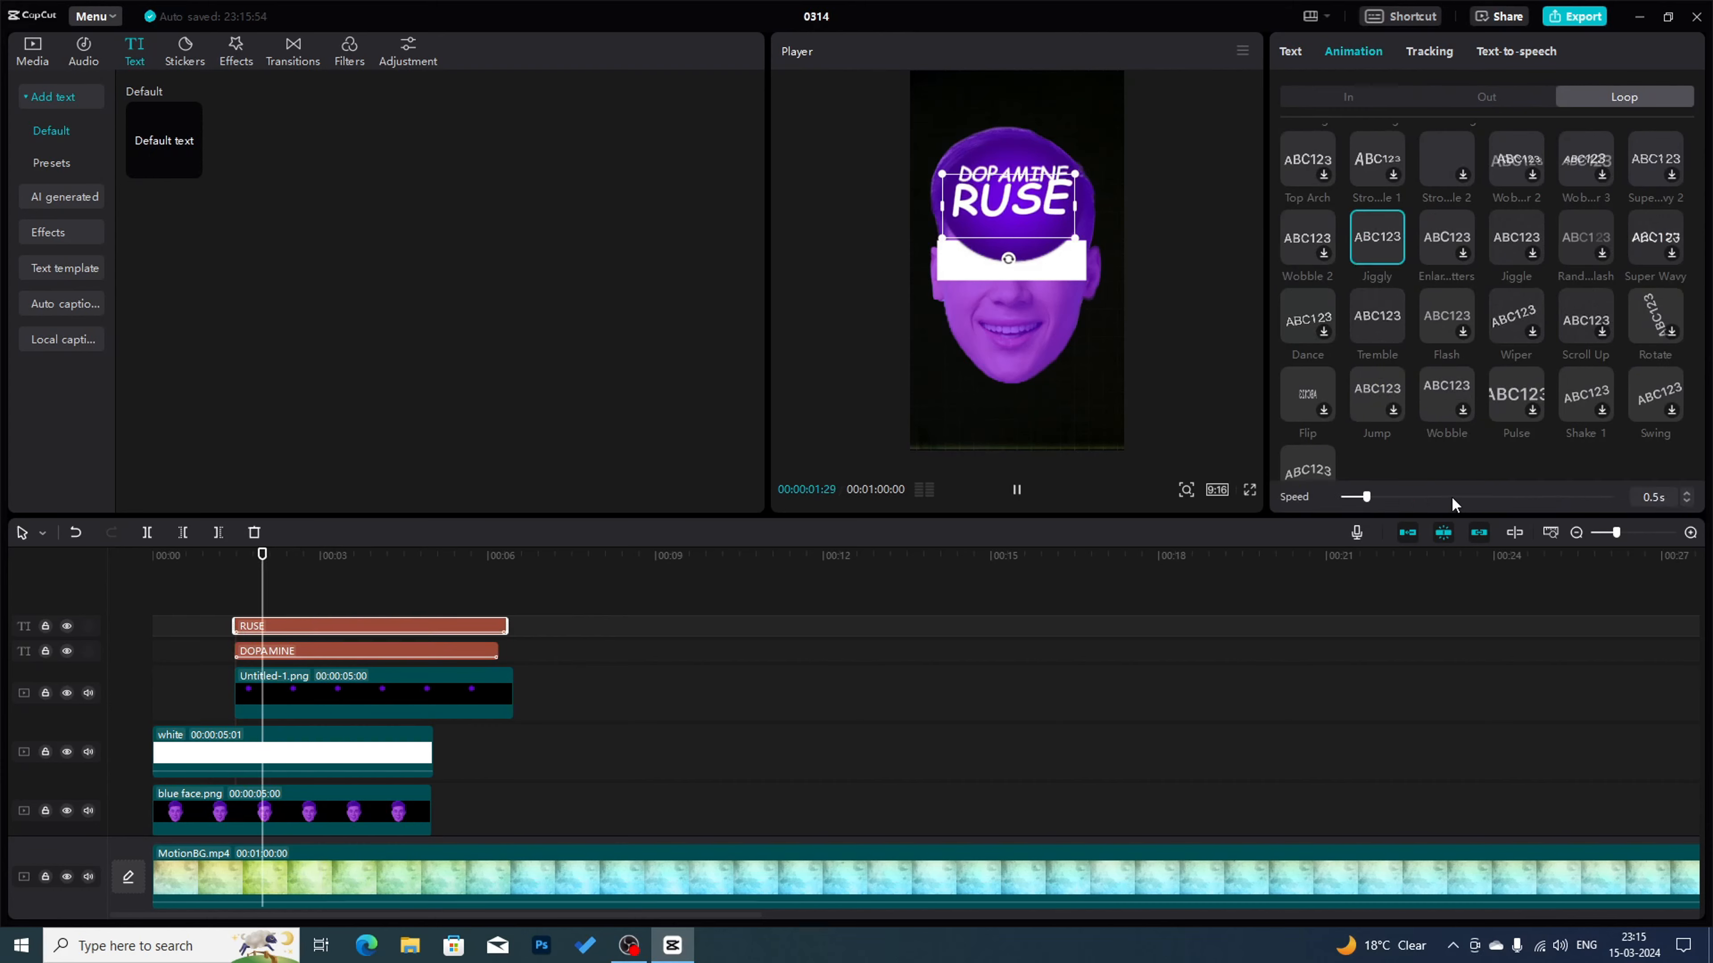
{"action": "left_click_drag", "start_coordinate": [1476, 497], "coordinate": [1432, 497]}
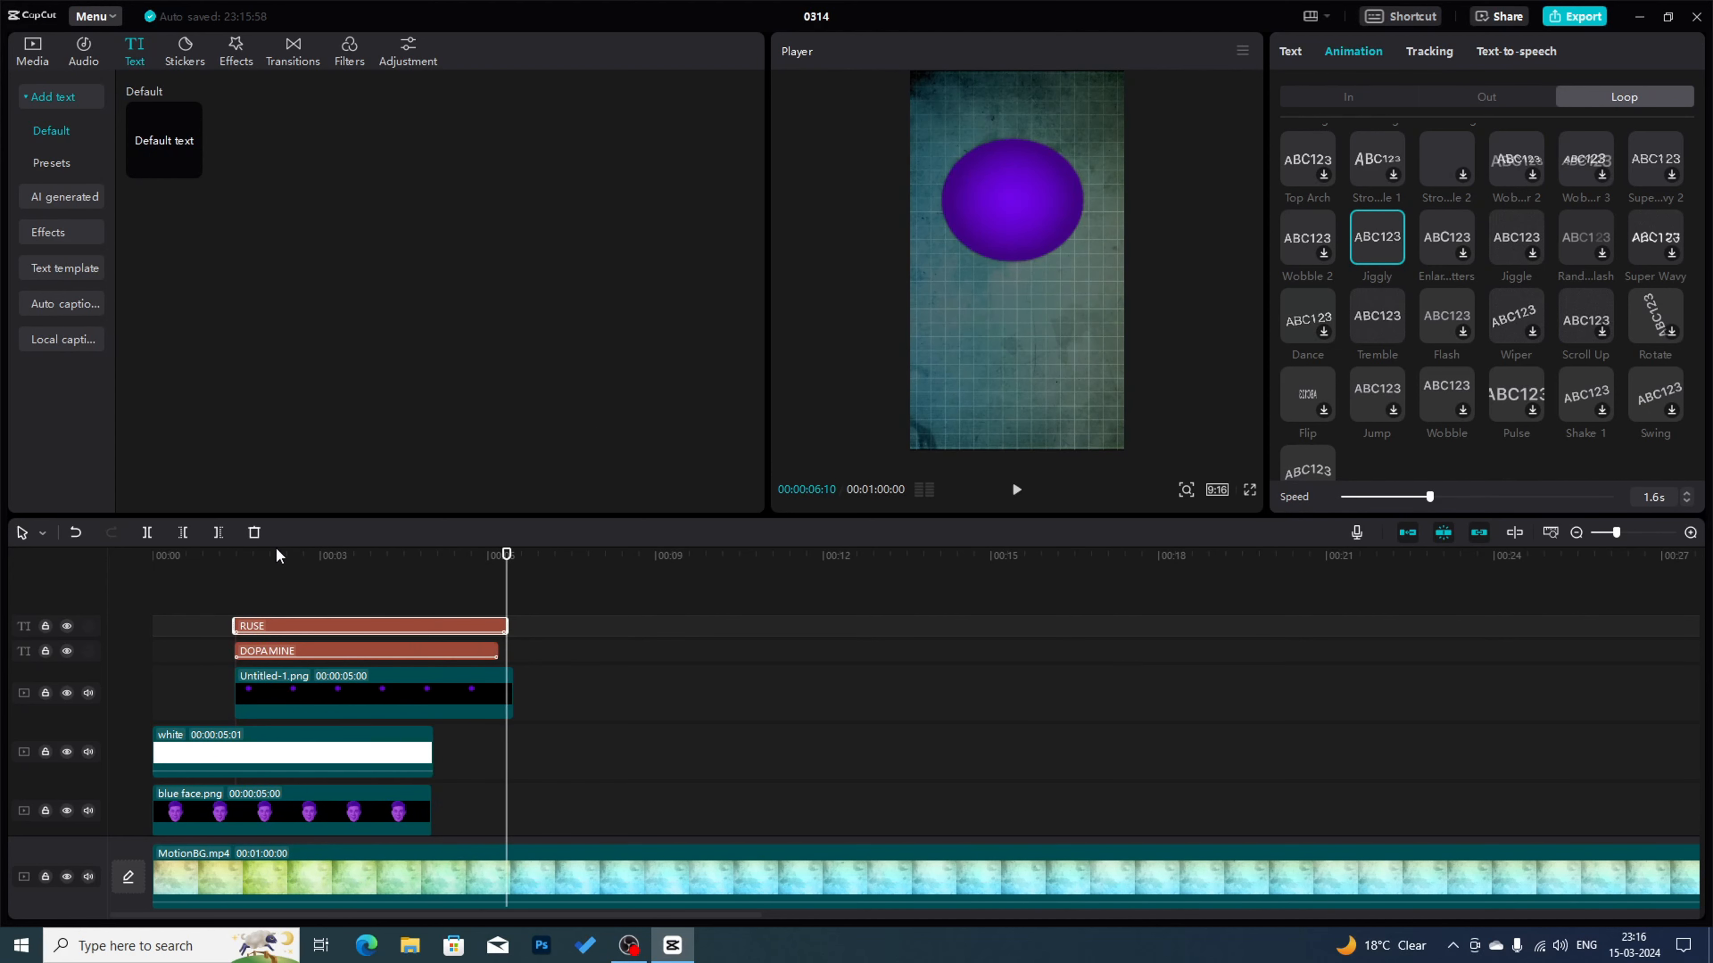
- Combine the RUSE, DOPAMINE and Untitled-1.png clips starting at 00:00:01:14 into one compound clip
{"action": "left_click", "coordinate": [304, 560]}
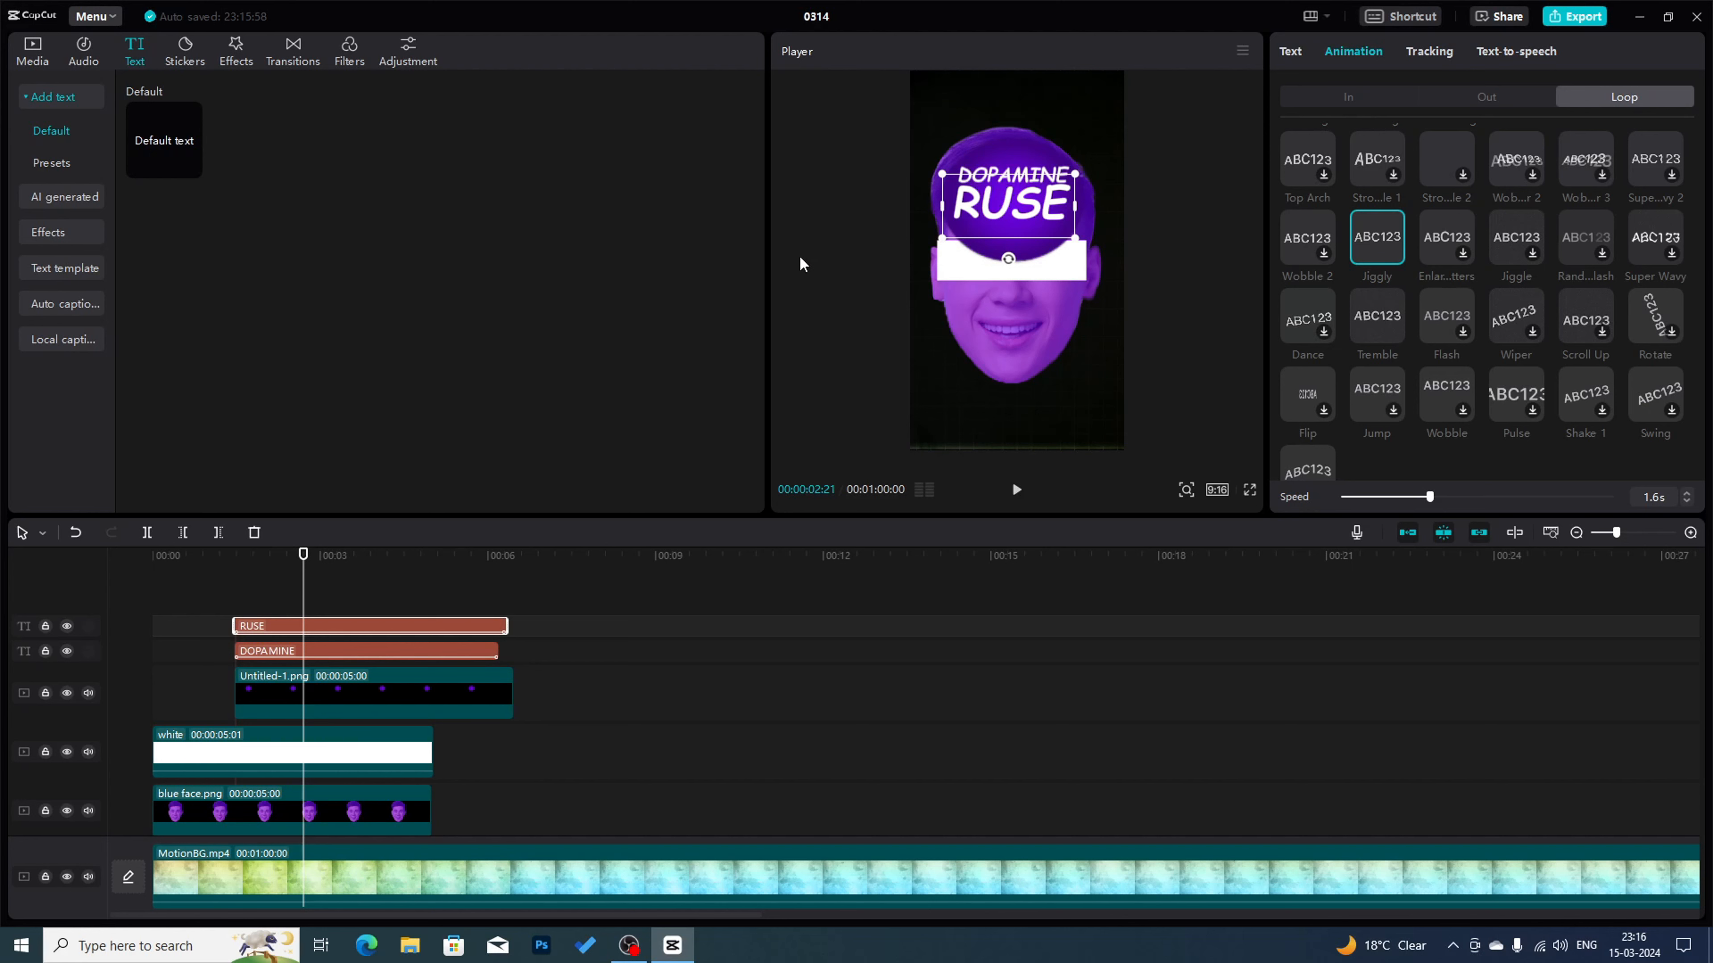
{"action": "key", "text": "Up"}
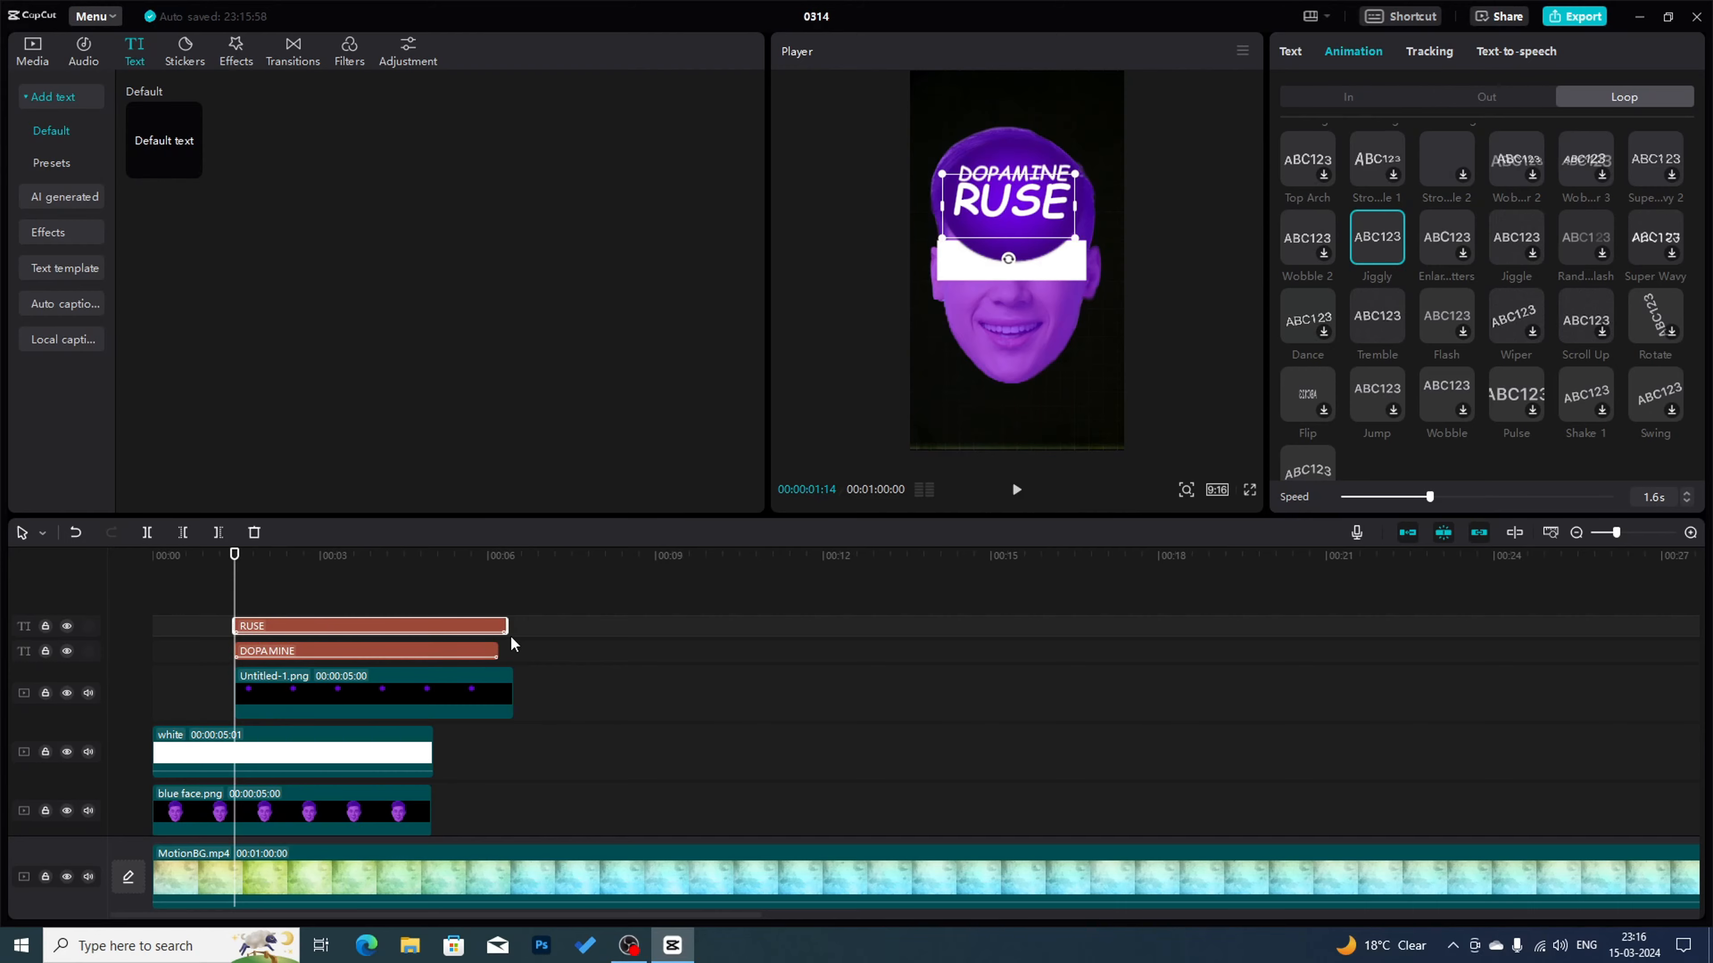
{"action": "left_click", "coordinate": [498, 610]}
{"action": "left_click_drag", "start_coordinate": [498, 610], "coordinate": [458, 701]}
{"action": "right_click", "coordinate": [410, 700]}
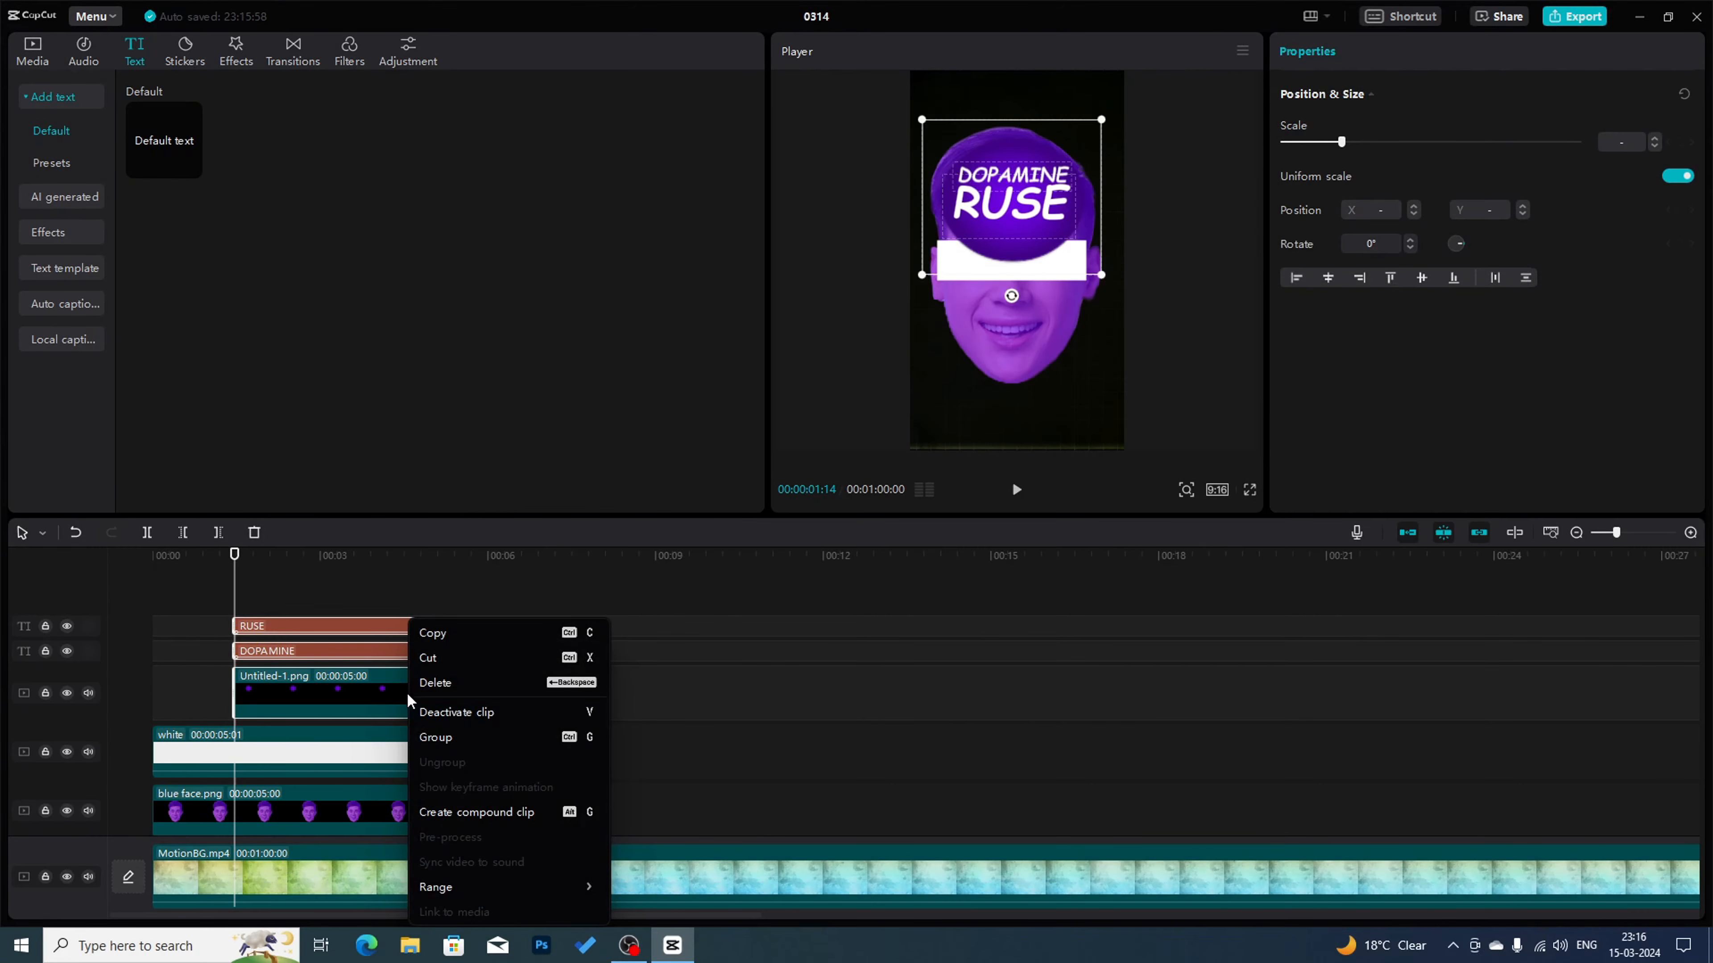
{"action": "left_click", "coordinate": [527, 813]}
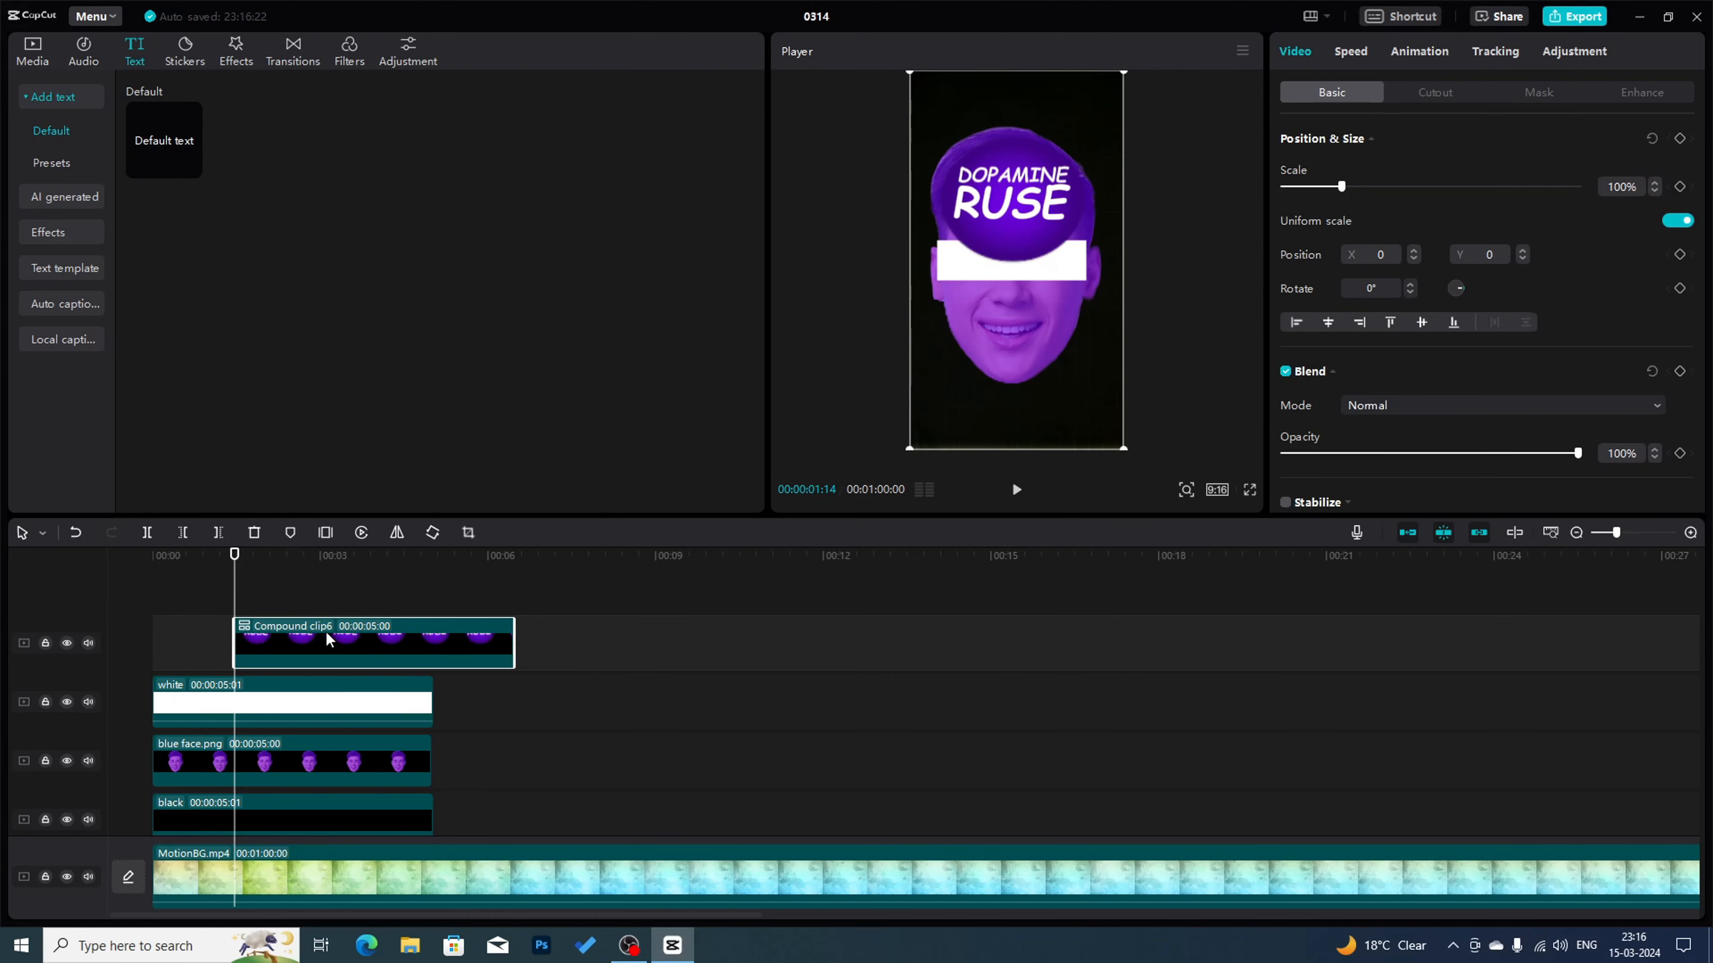
- Add a circle mask to the compound clip, fitted around the purple circle at X -27, Y 302, size 702 by 591
{"action": "left_click", "coordinate": [1536, 92]}
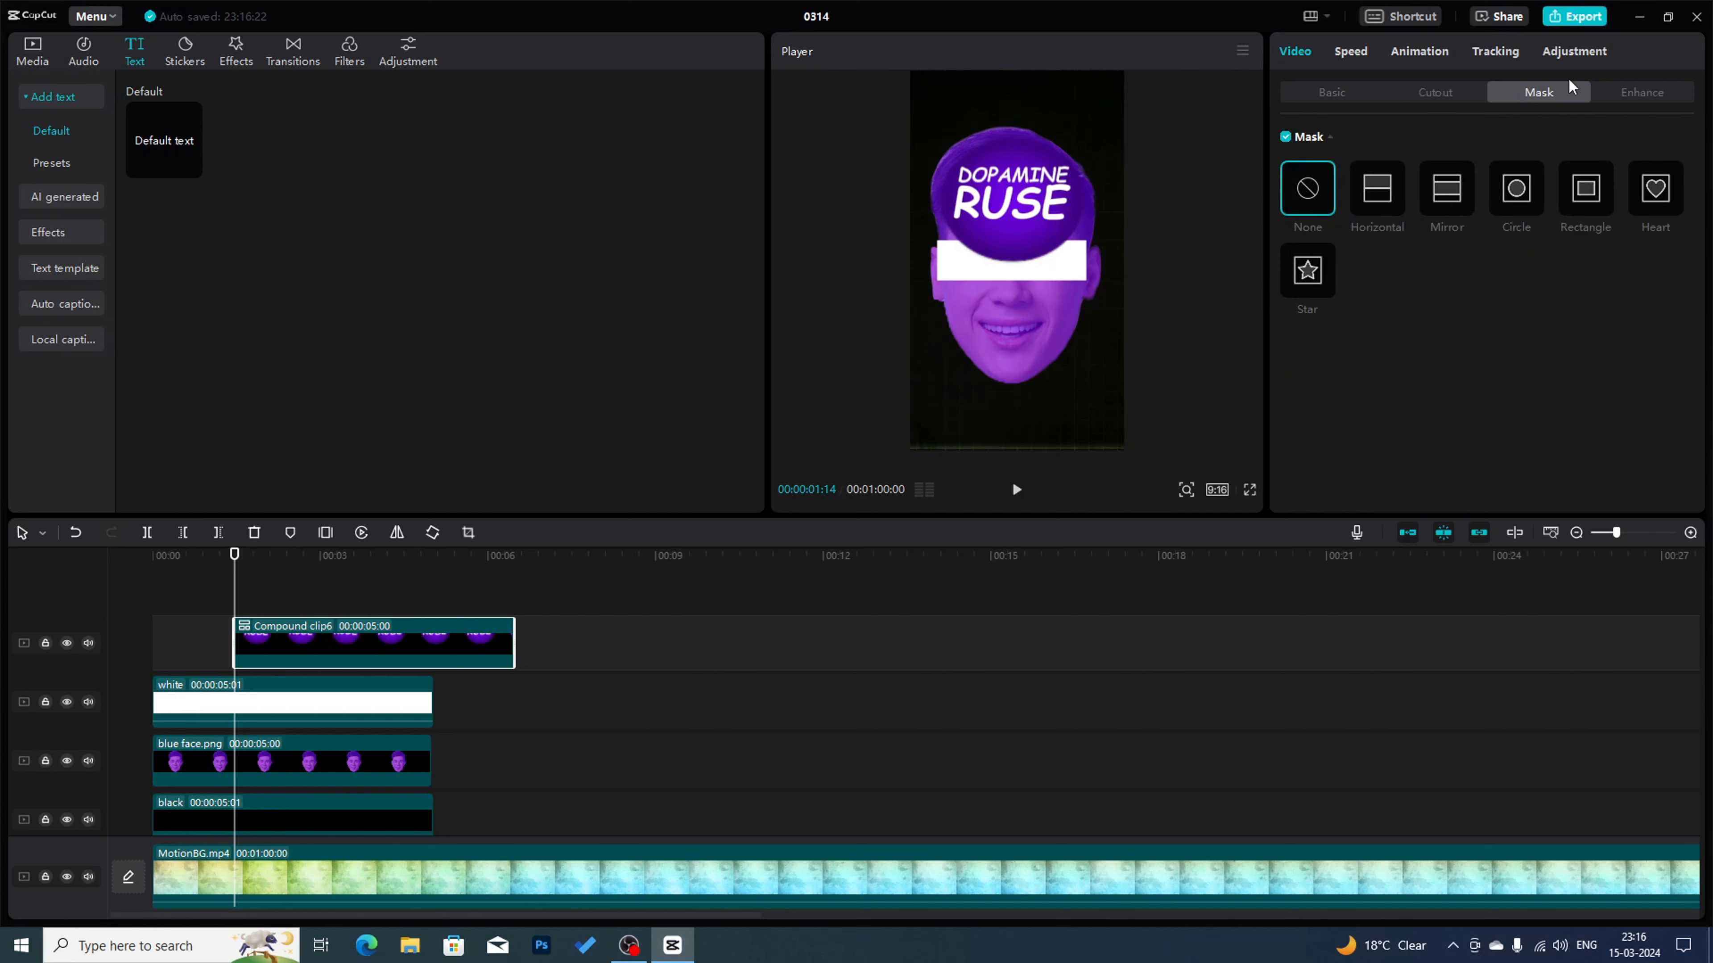
{"action": "left_click", "coordinate": [1524, 190]}
{"action": "left_click_drag", "start_coordinate": [1040, 291], "coordinate": [1087, 268]}
{"action": "left_click_drag", "start_coordinate": [1087, 127], "coordinate": [1078, 148]}
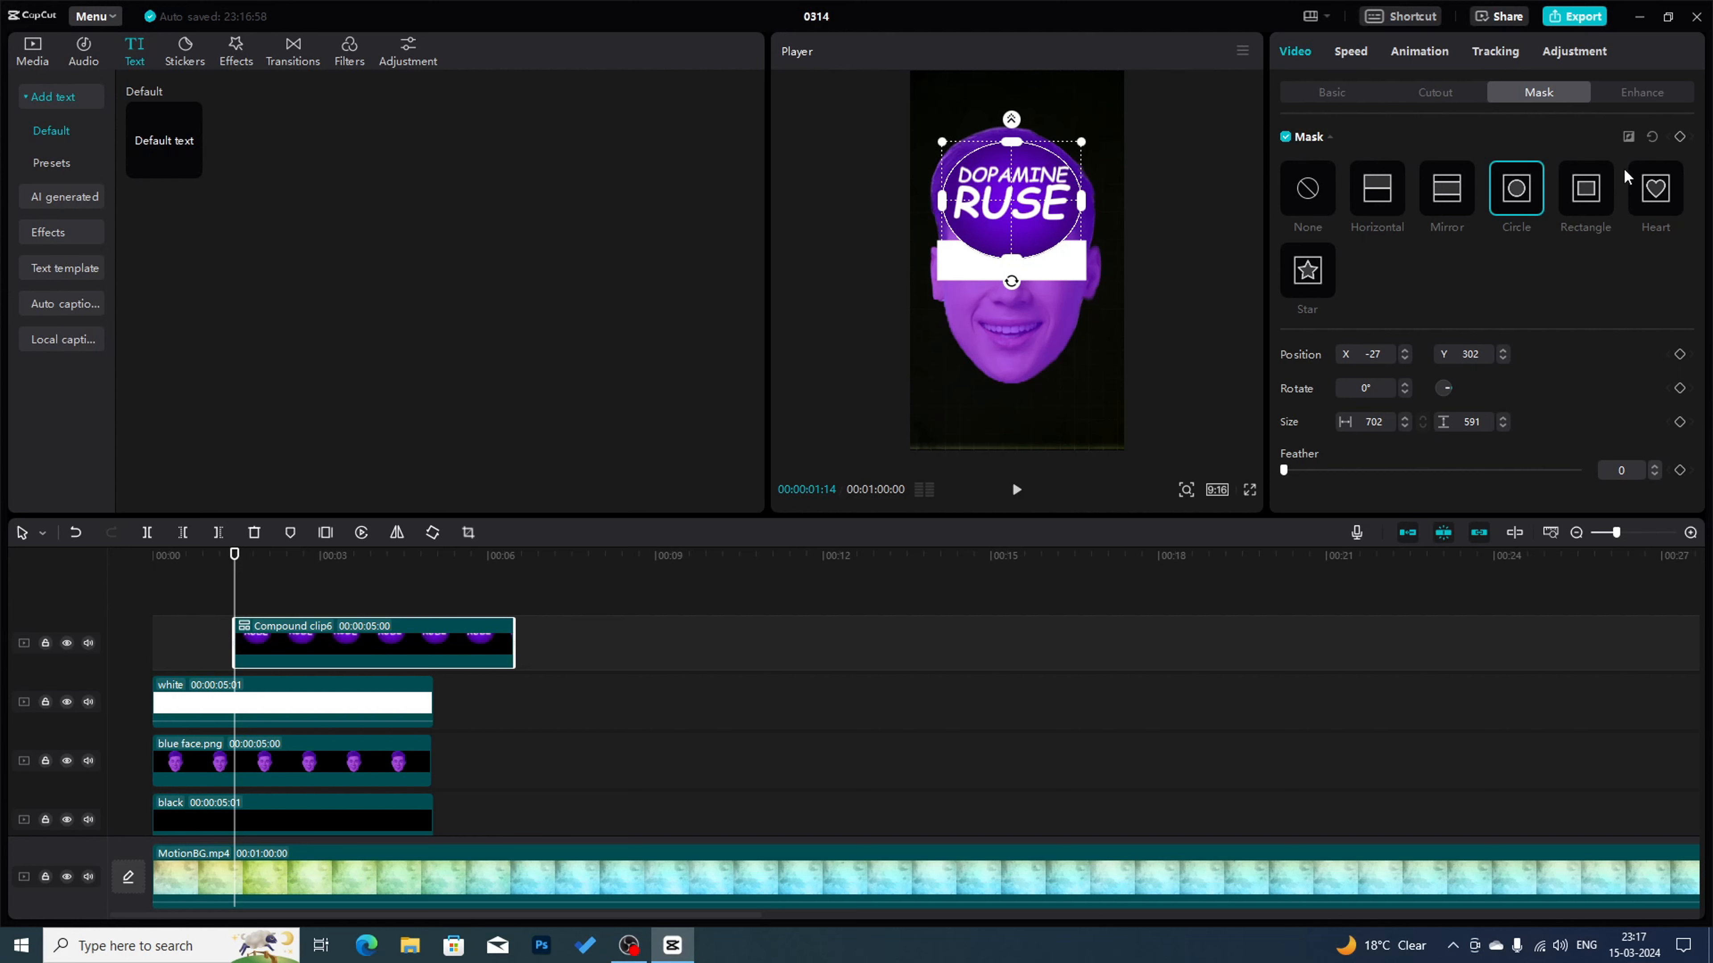
- Keyframe the circle mask at 00:00:01:14 with feather 2, and add a second mask keyframe at 00:00:02:25
{"action": "left_click", "coordinate": [1679, 138]}
{"action": "left_click", "coordinate": [1655, 467]}
{"action": "left_click", "coordinate": [1655, 467]}
{"action": "left_click", "coordinate": [311, 555]}
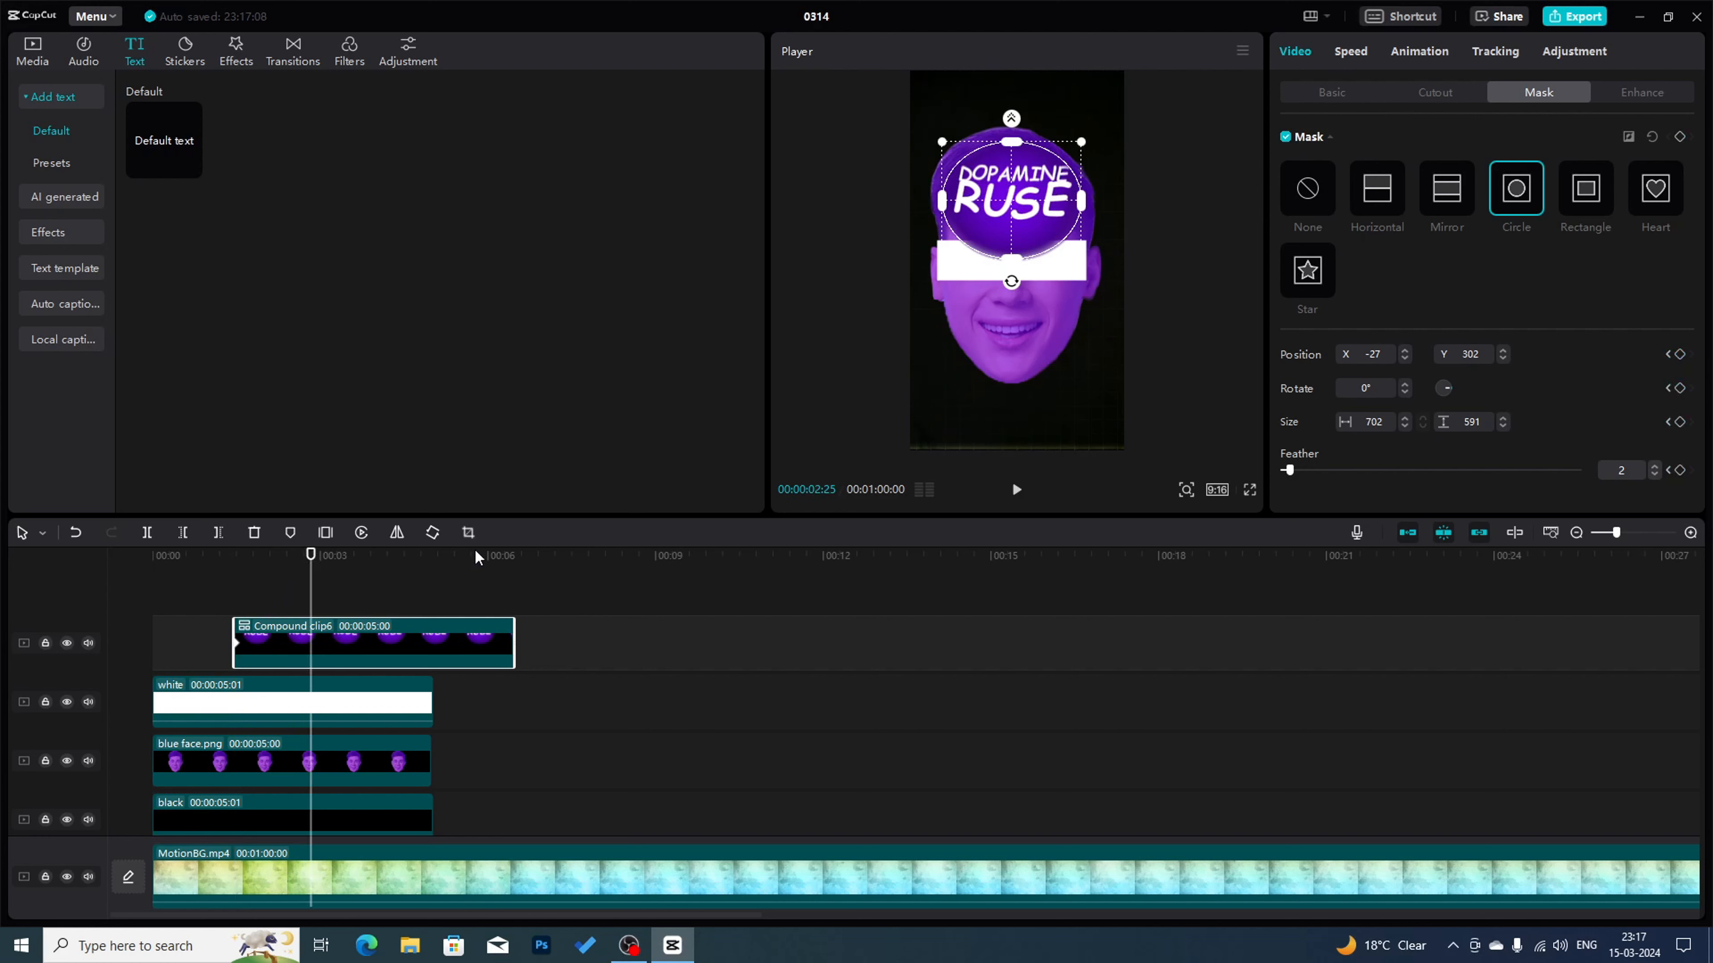
{"action": "left_click", "coordinate": [1680, 138]}
- Keyframe the compound clip's vignette from 0 at 00:00:01:14 to maximum at 00:00:02:25, and check the frame in full screen
{"action": "left_click_drag", "start_coordinate": [311, 586], "coordinate": [235, 586]}
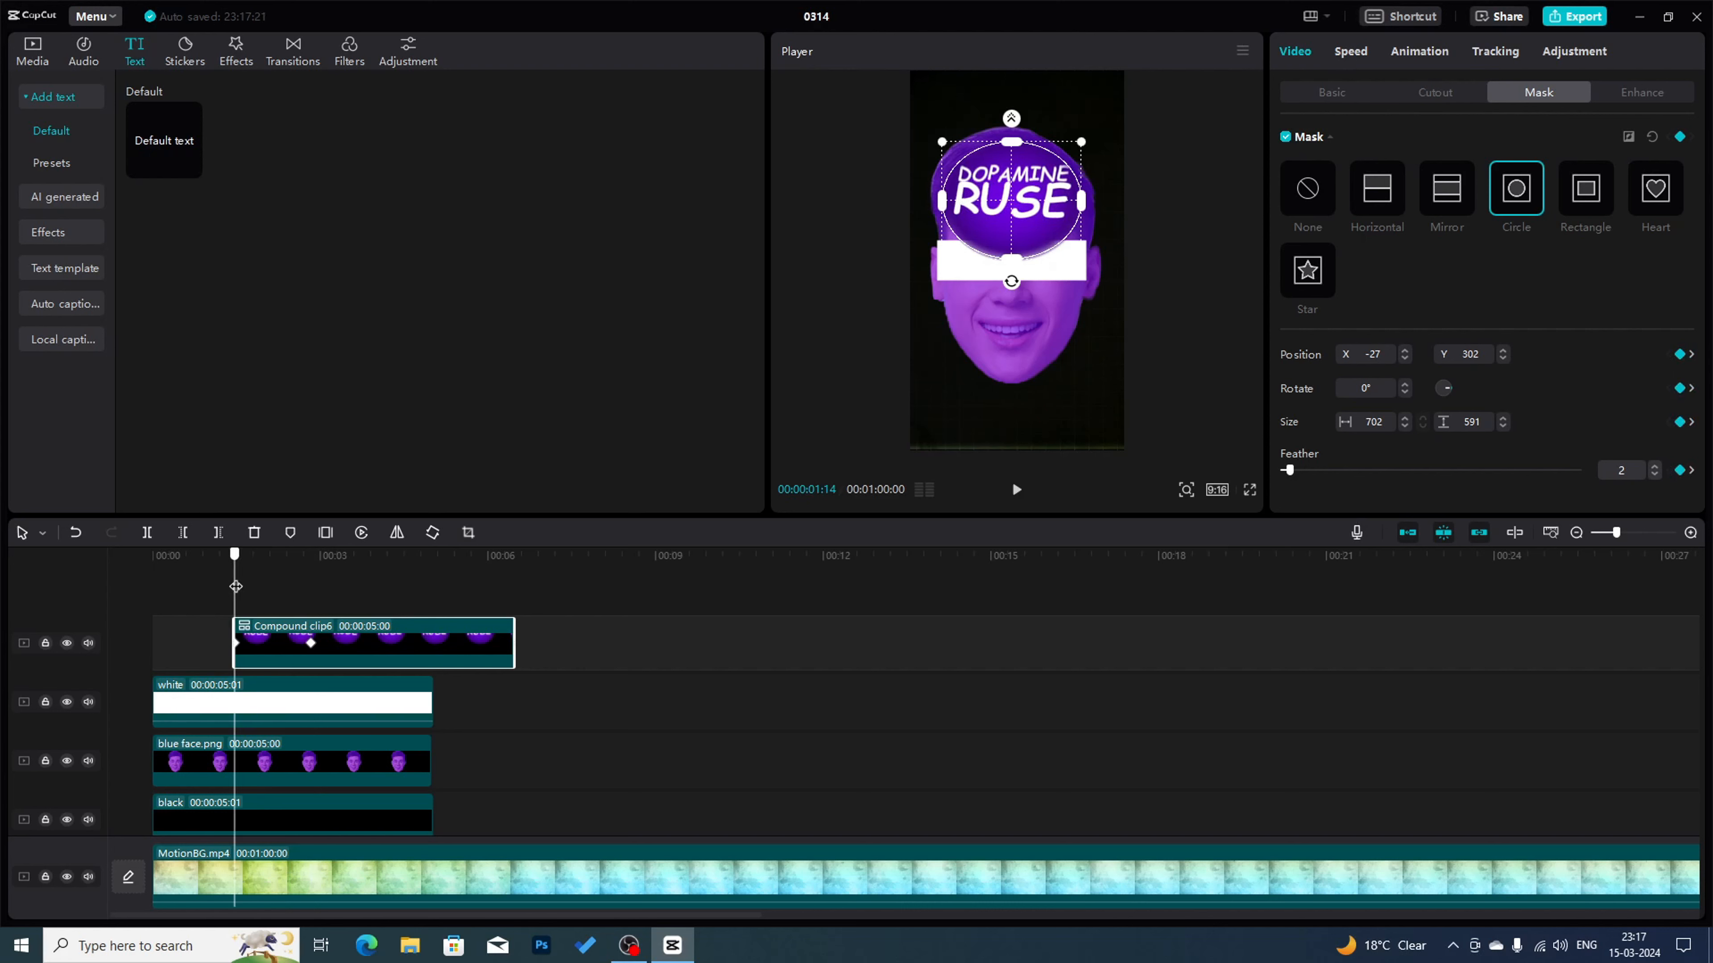
{"action": "left_click", "coordinate": [1566, 56]}
{"action": "scroll", "coordinate": [1544, 300], "scroll_direction": "down", "scroll_amount": 5}
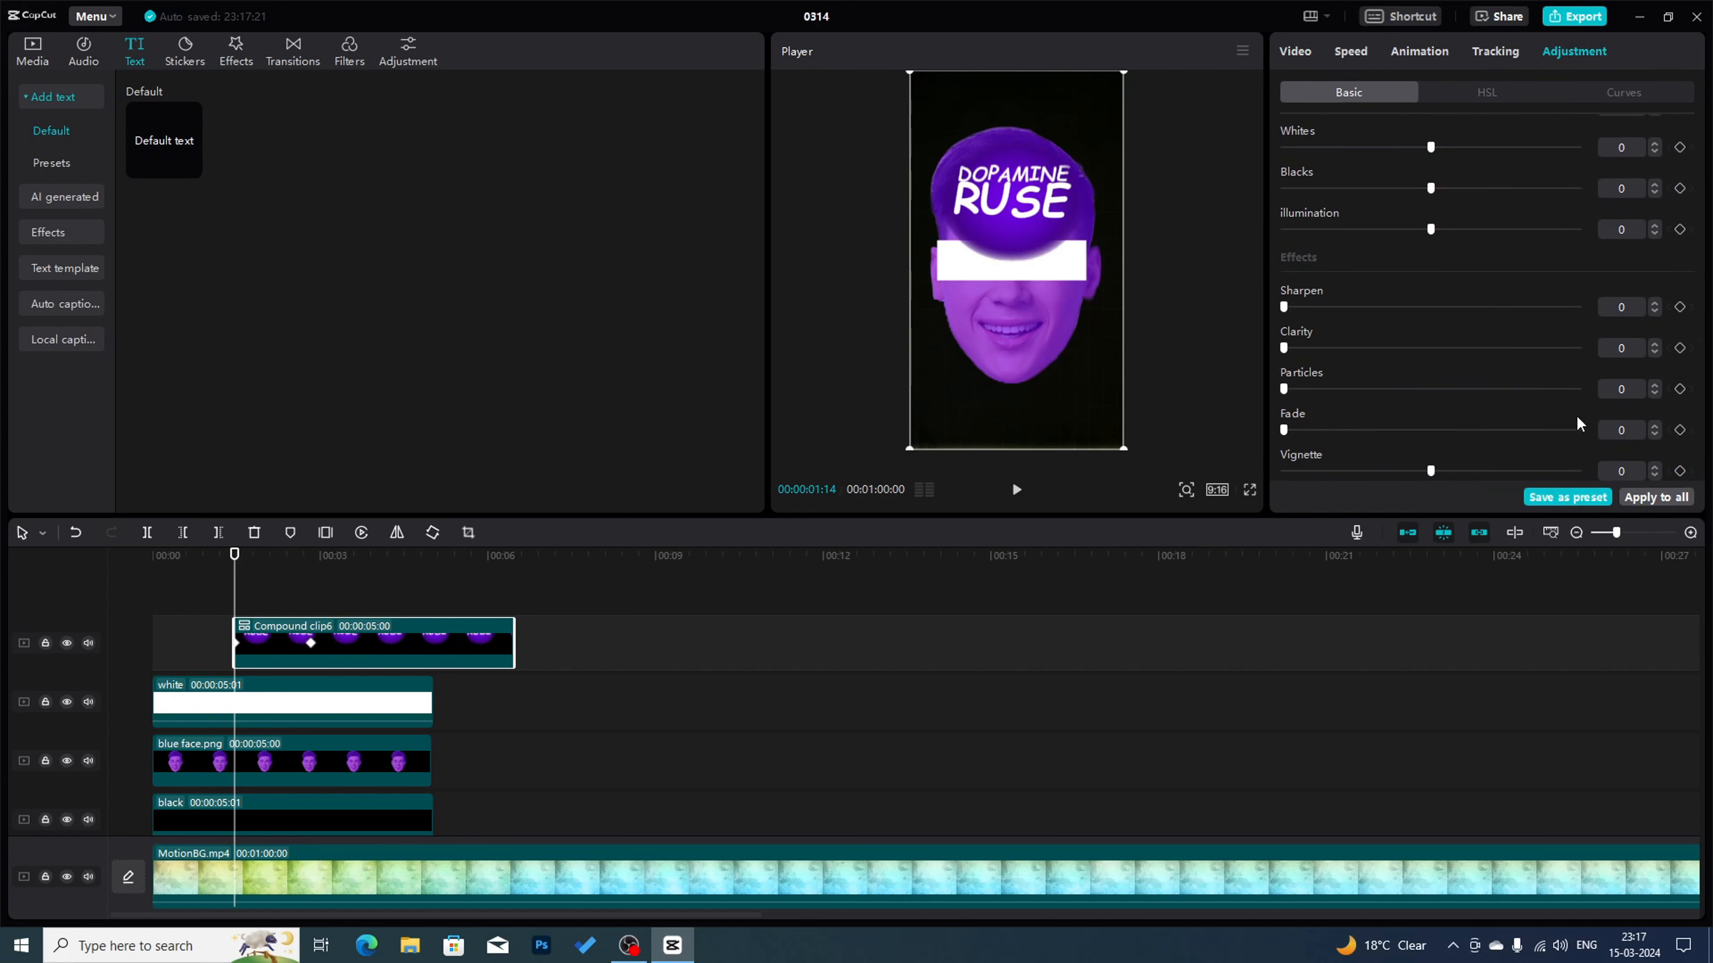
{"action": "left_click", "coordinate": [1680, 471]}
{"action": "left_click", "coordinate": [311, 556]}
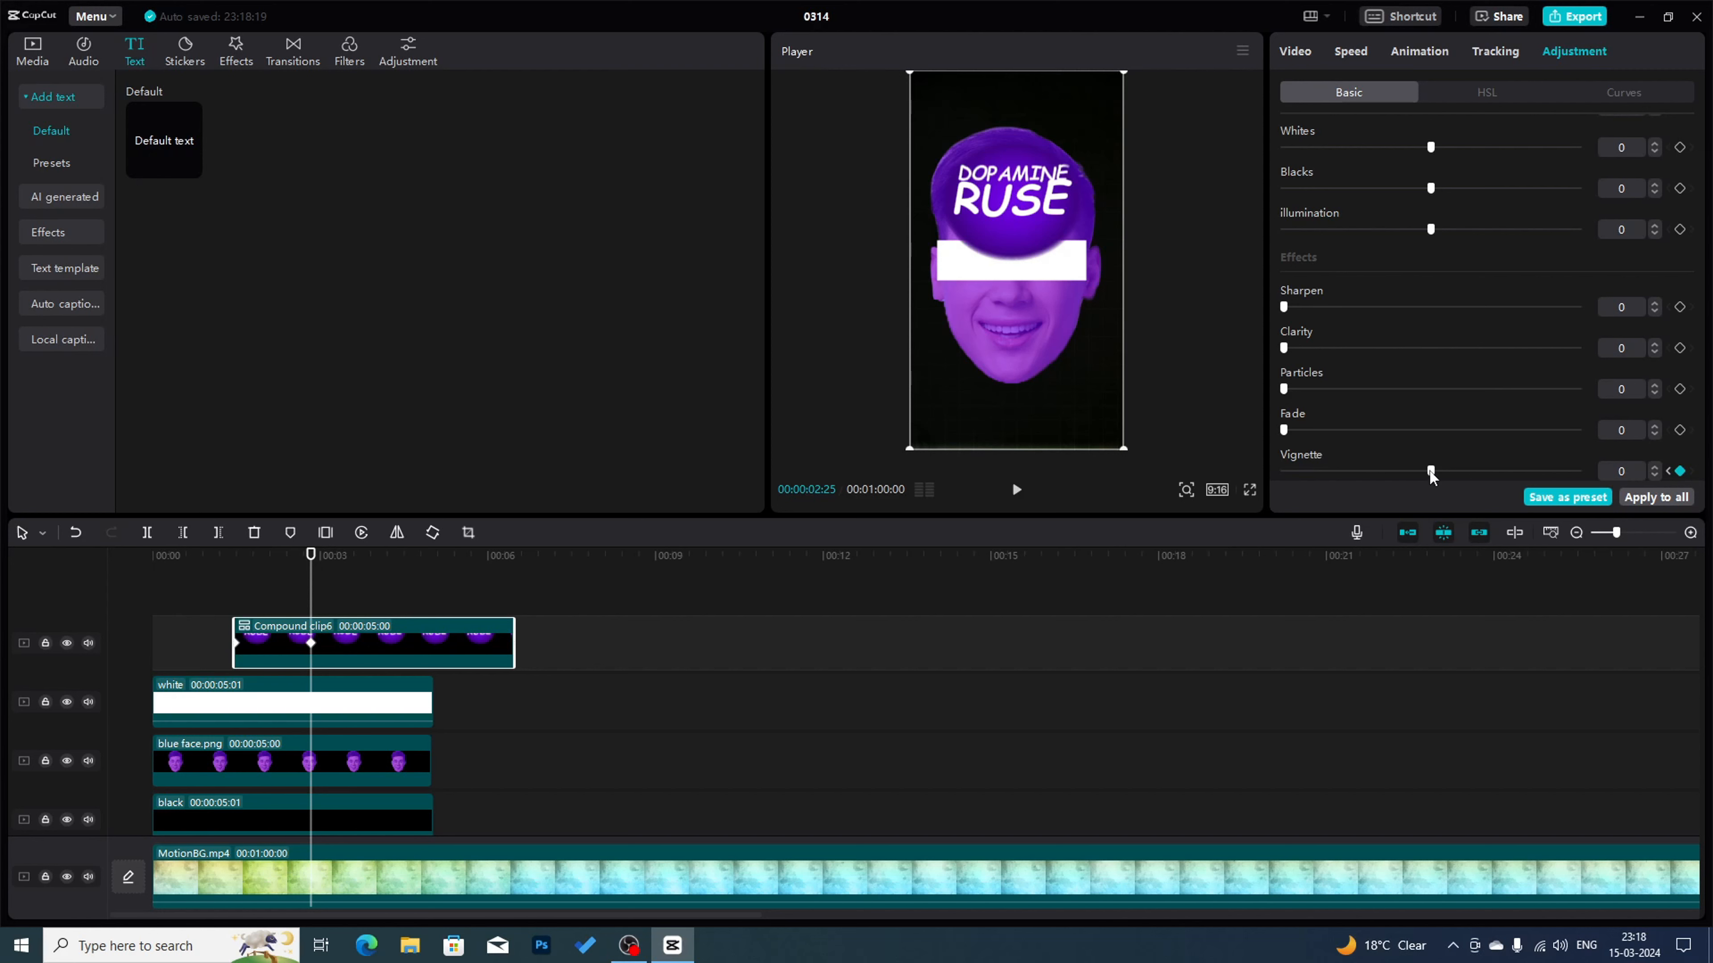
{"action": "left_click_drag", "start_coordinate": [1431, 471], "coordinate": [1638, 469]}
{"action": "left_click", "coordinate": [1249, 489]}
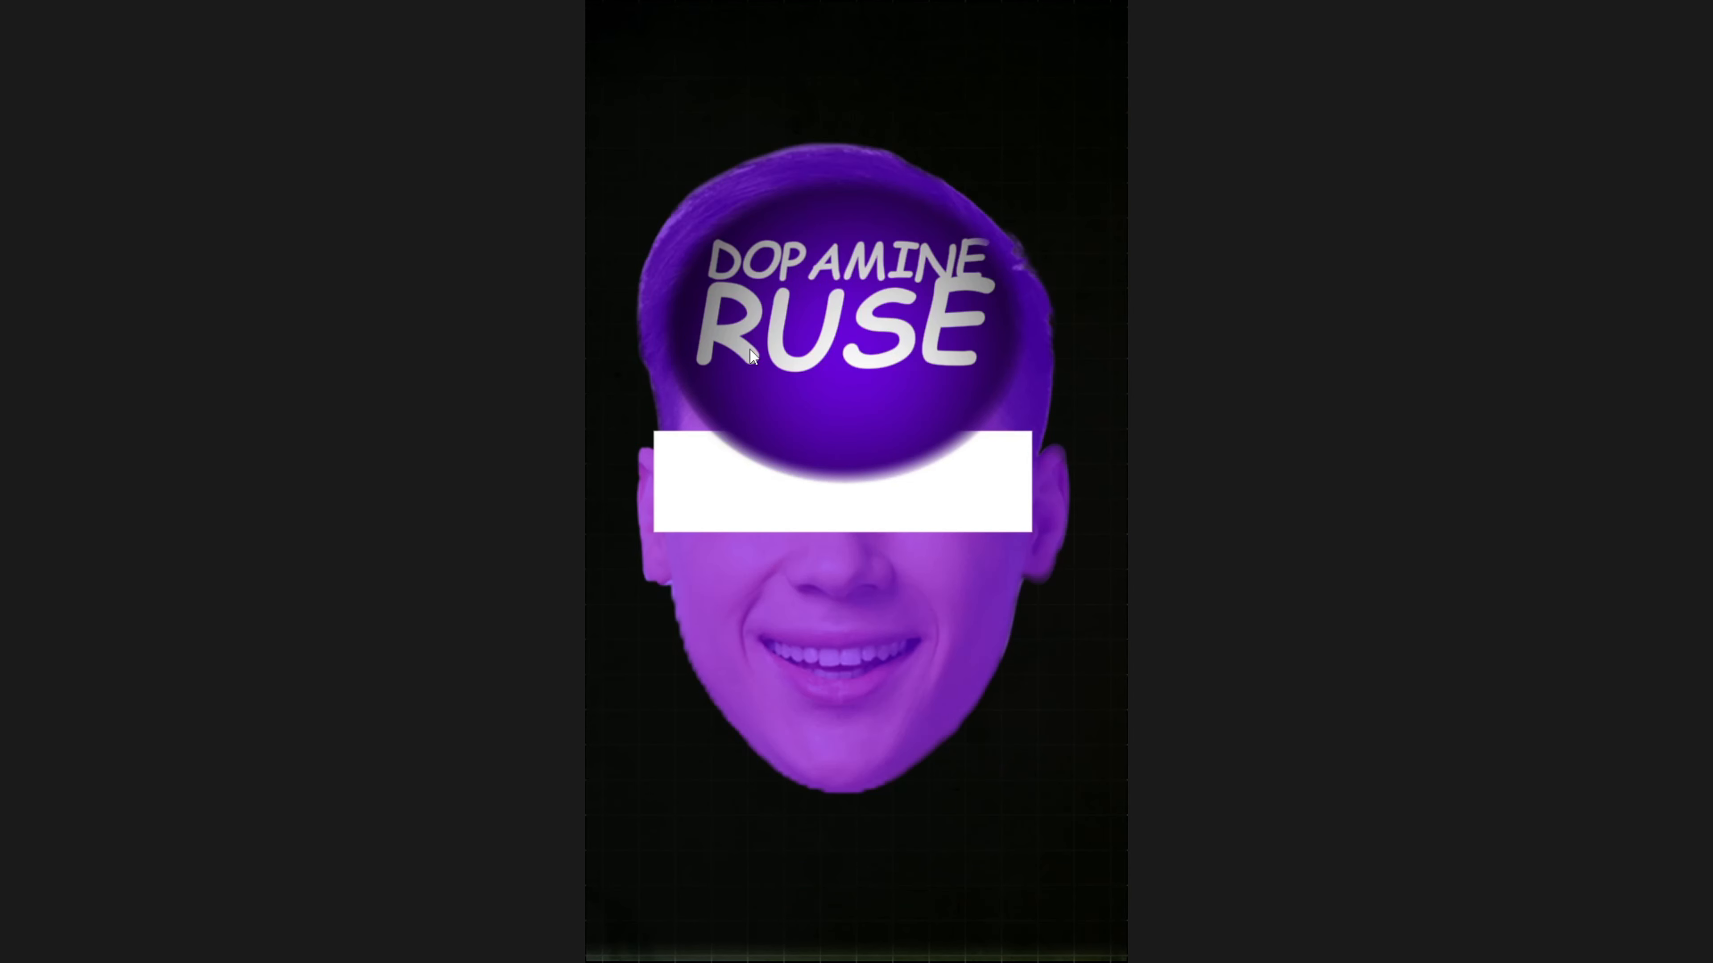
{"action": "key", "text": "Escape"}
- Shrink the circle mask towards its centre at the 00:00:01:14 keyframe so the titled circle grows into view
{"action": "left_click_drag", "start_coordinate": [312, 594], "coordinate": [236, 596]}
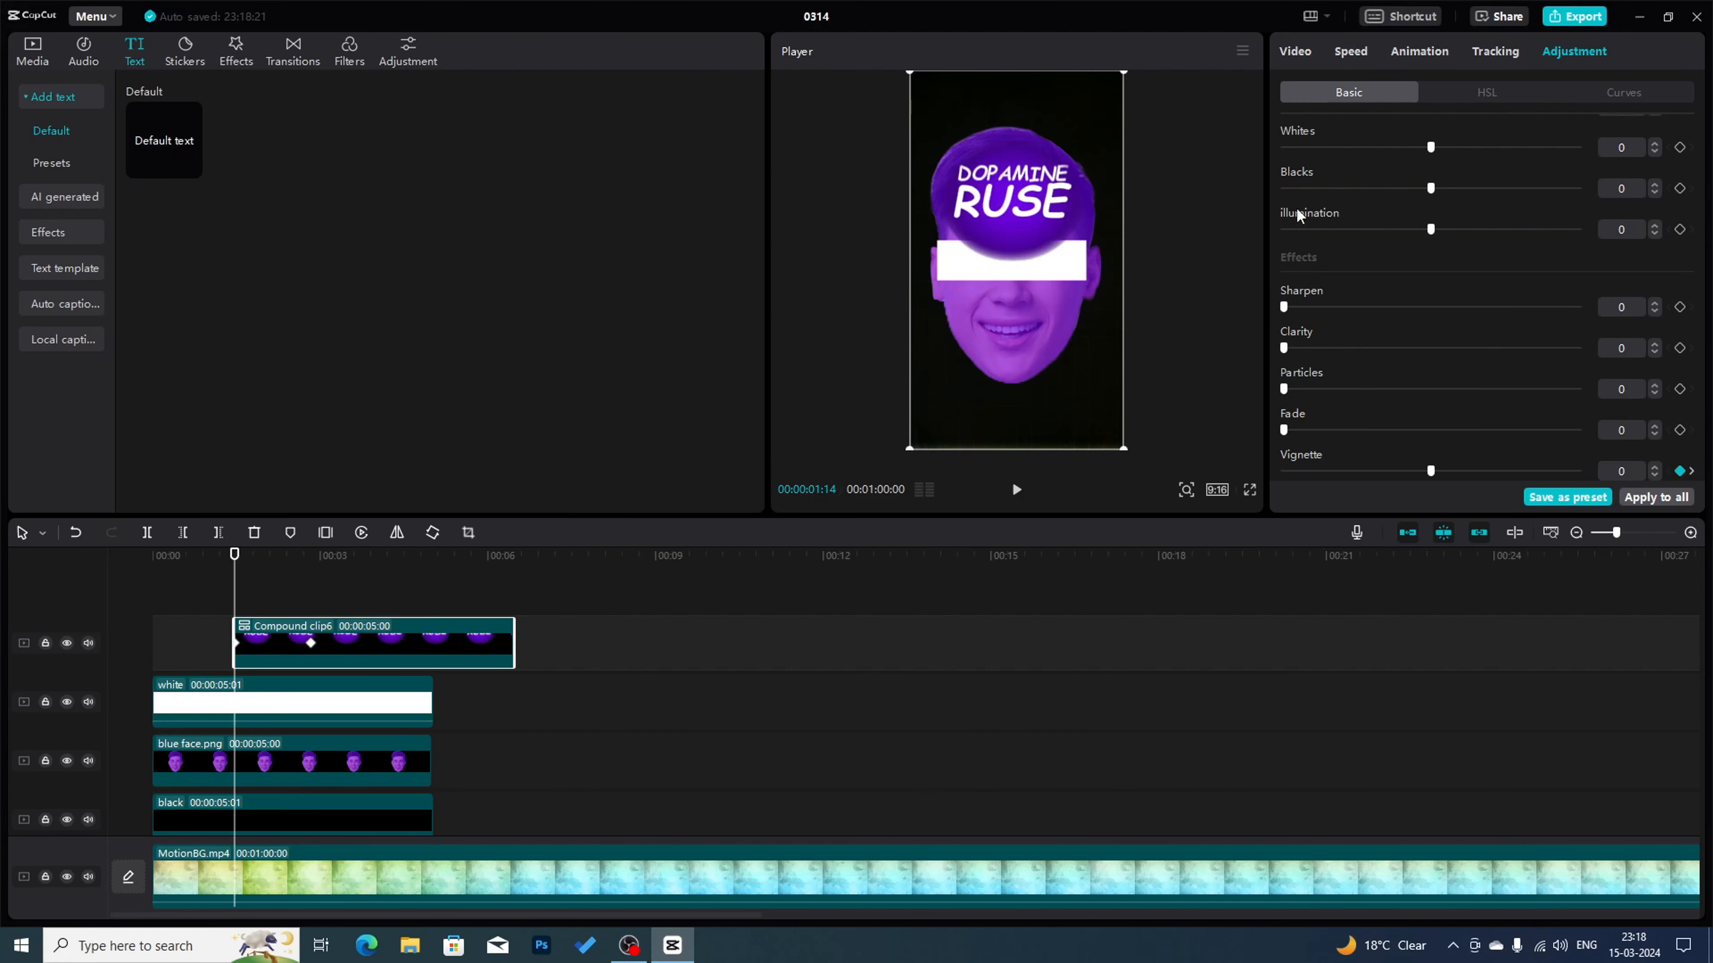
{"action": "left_click", "coordinate": [1296, 52]}
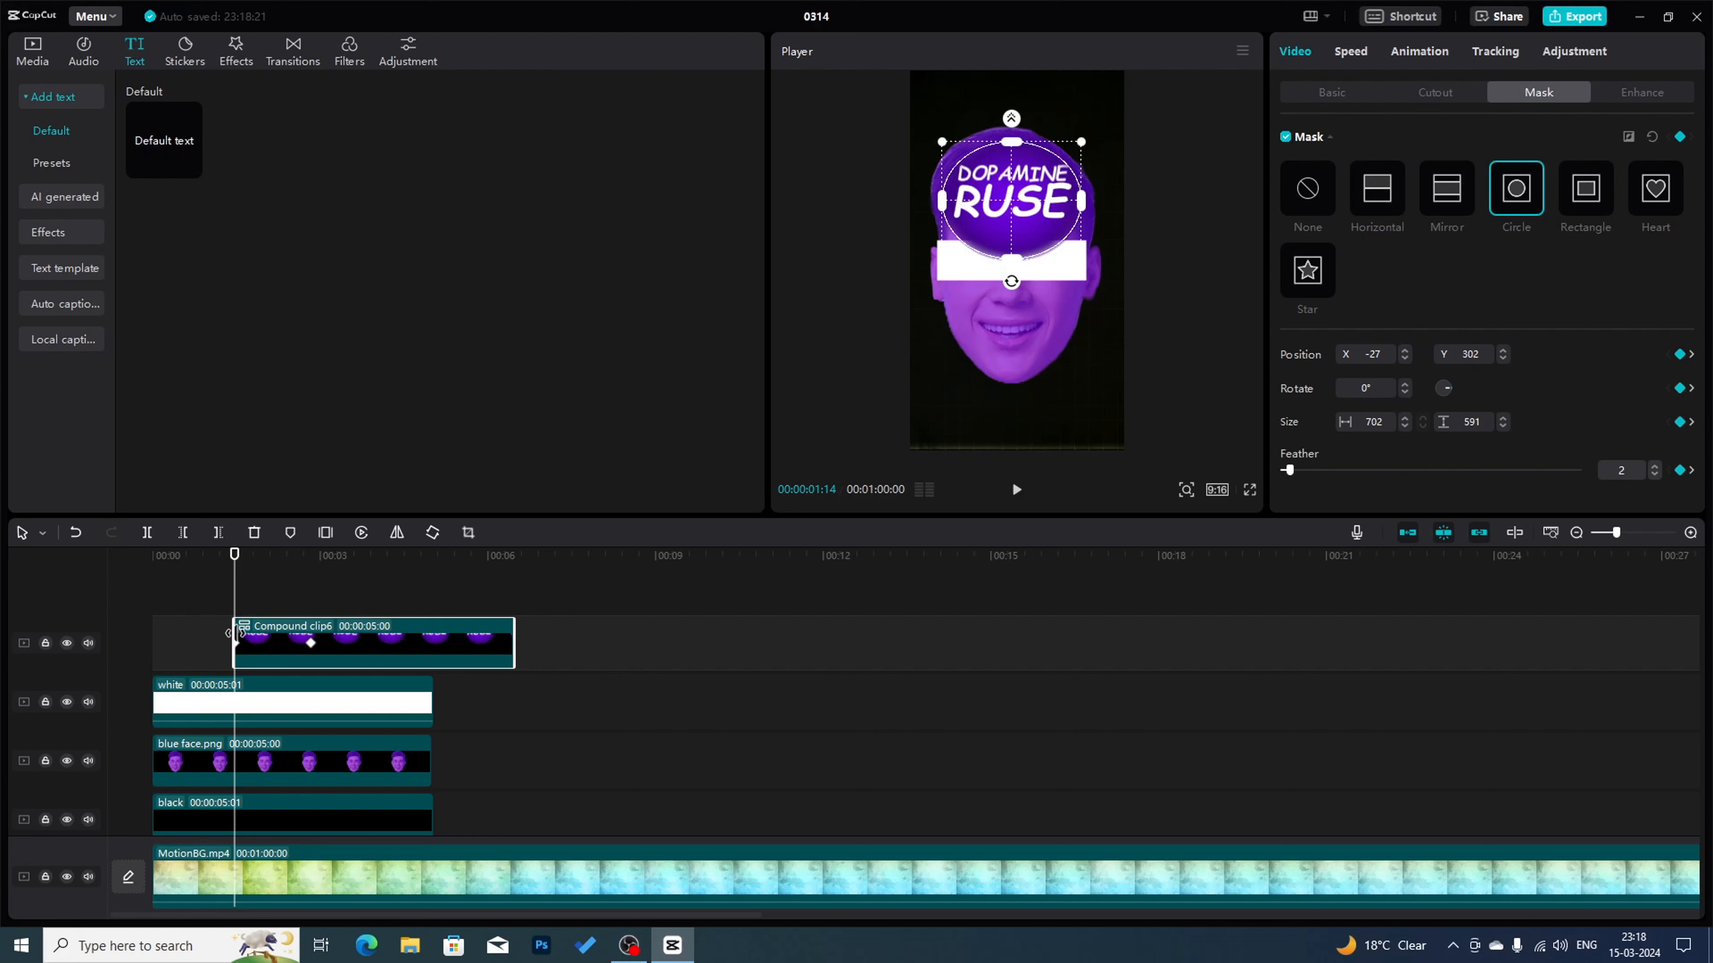
{"action": "left_click_drag", "start_coordinate": [1081, 257], "coordinate": [1011, 192]}
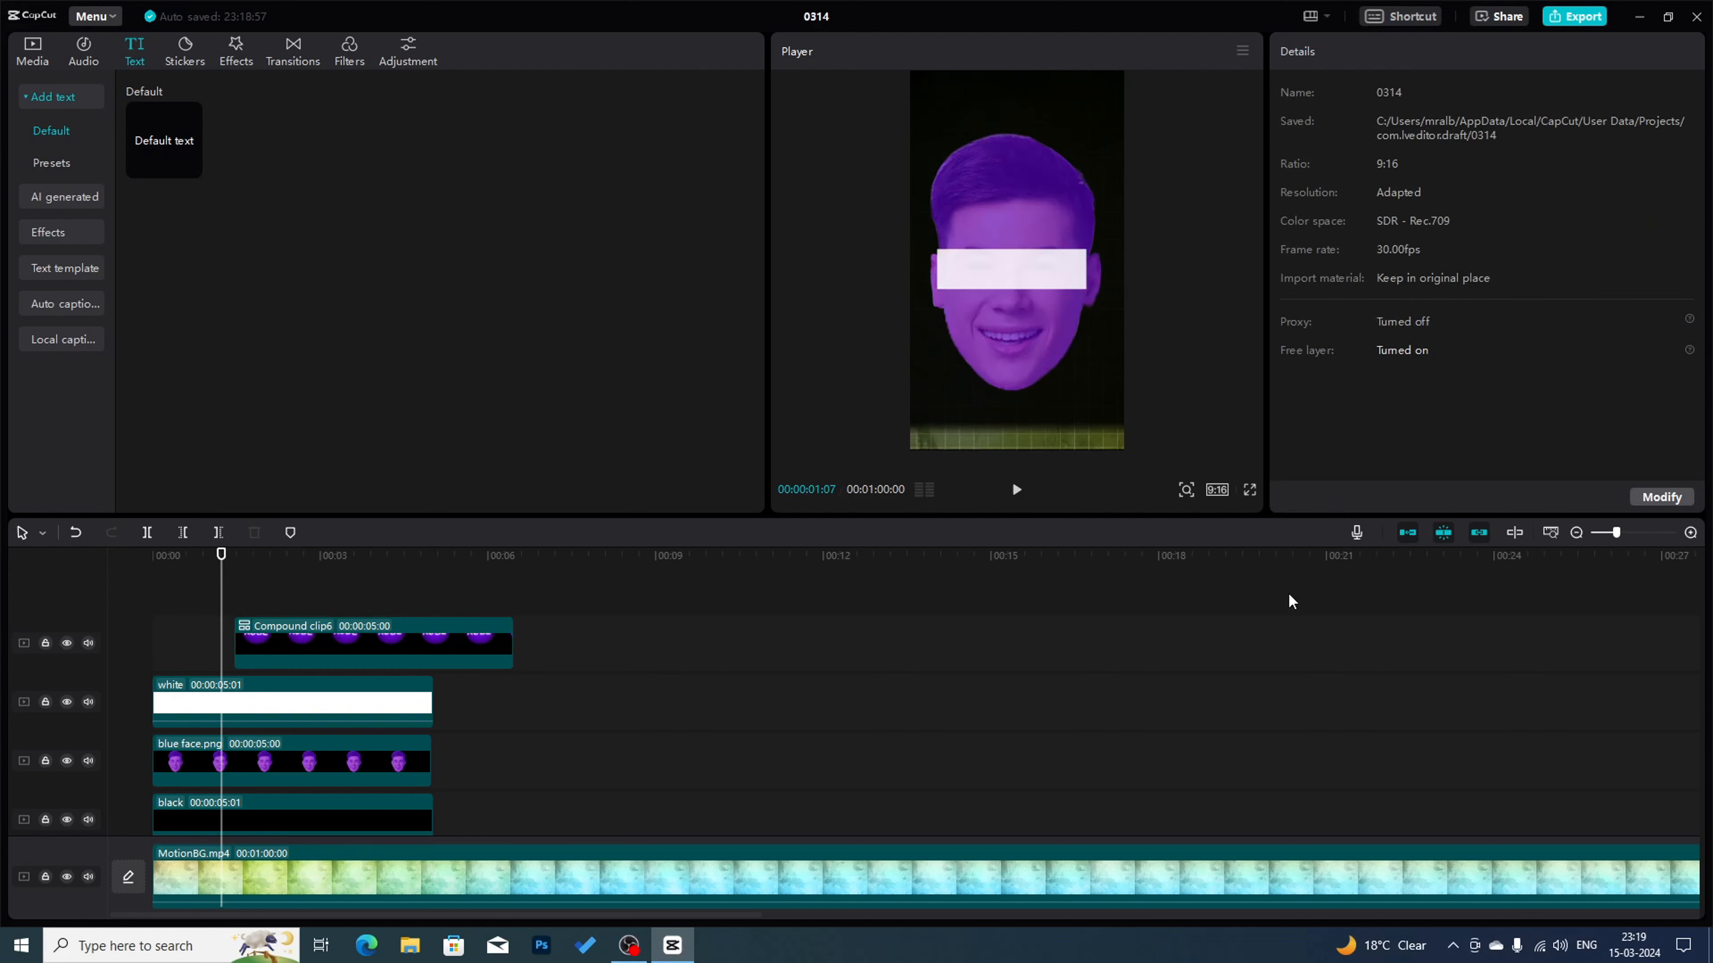
- Preview the face and titled circle animation in full screen, including playback from the beginning
{"action": "left_click", "coordinate": [1248, 491]}
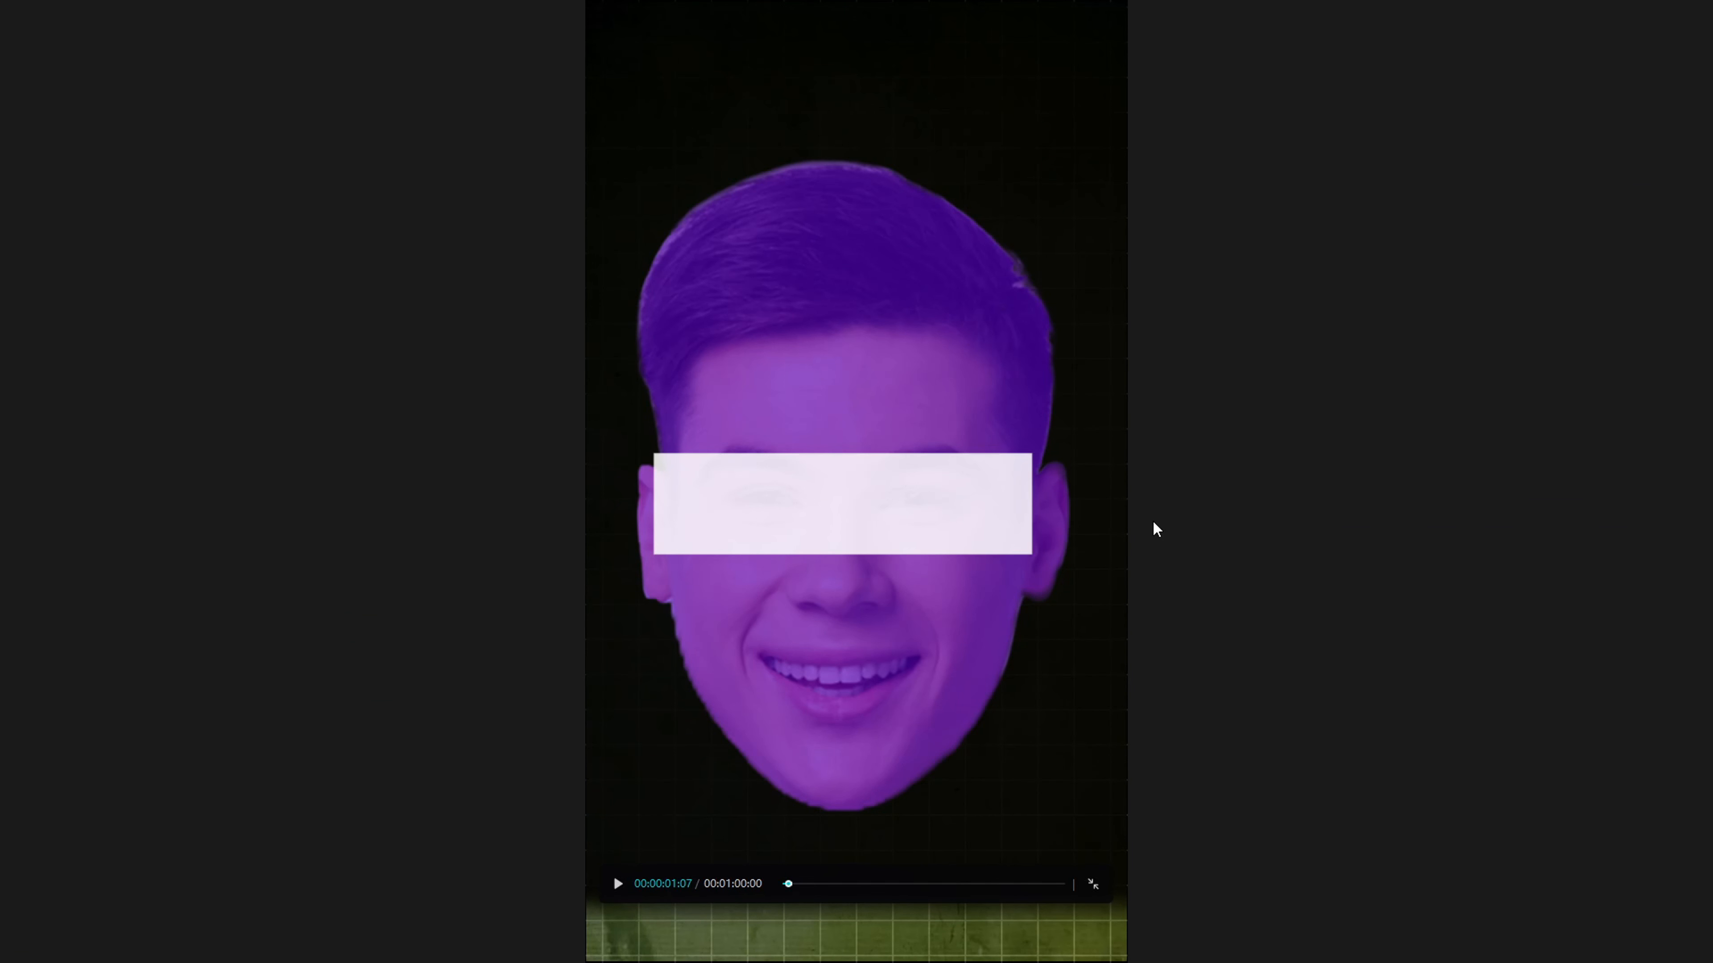
{"action": "key", "text": "space"}
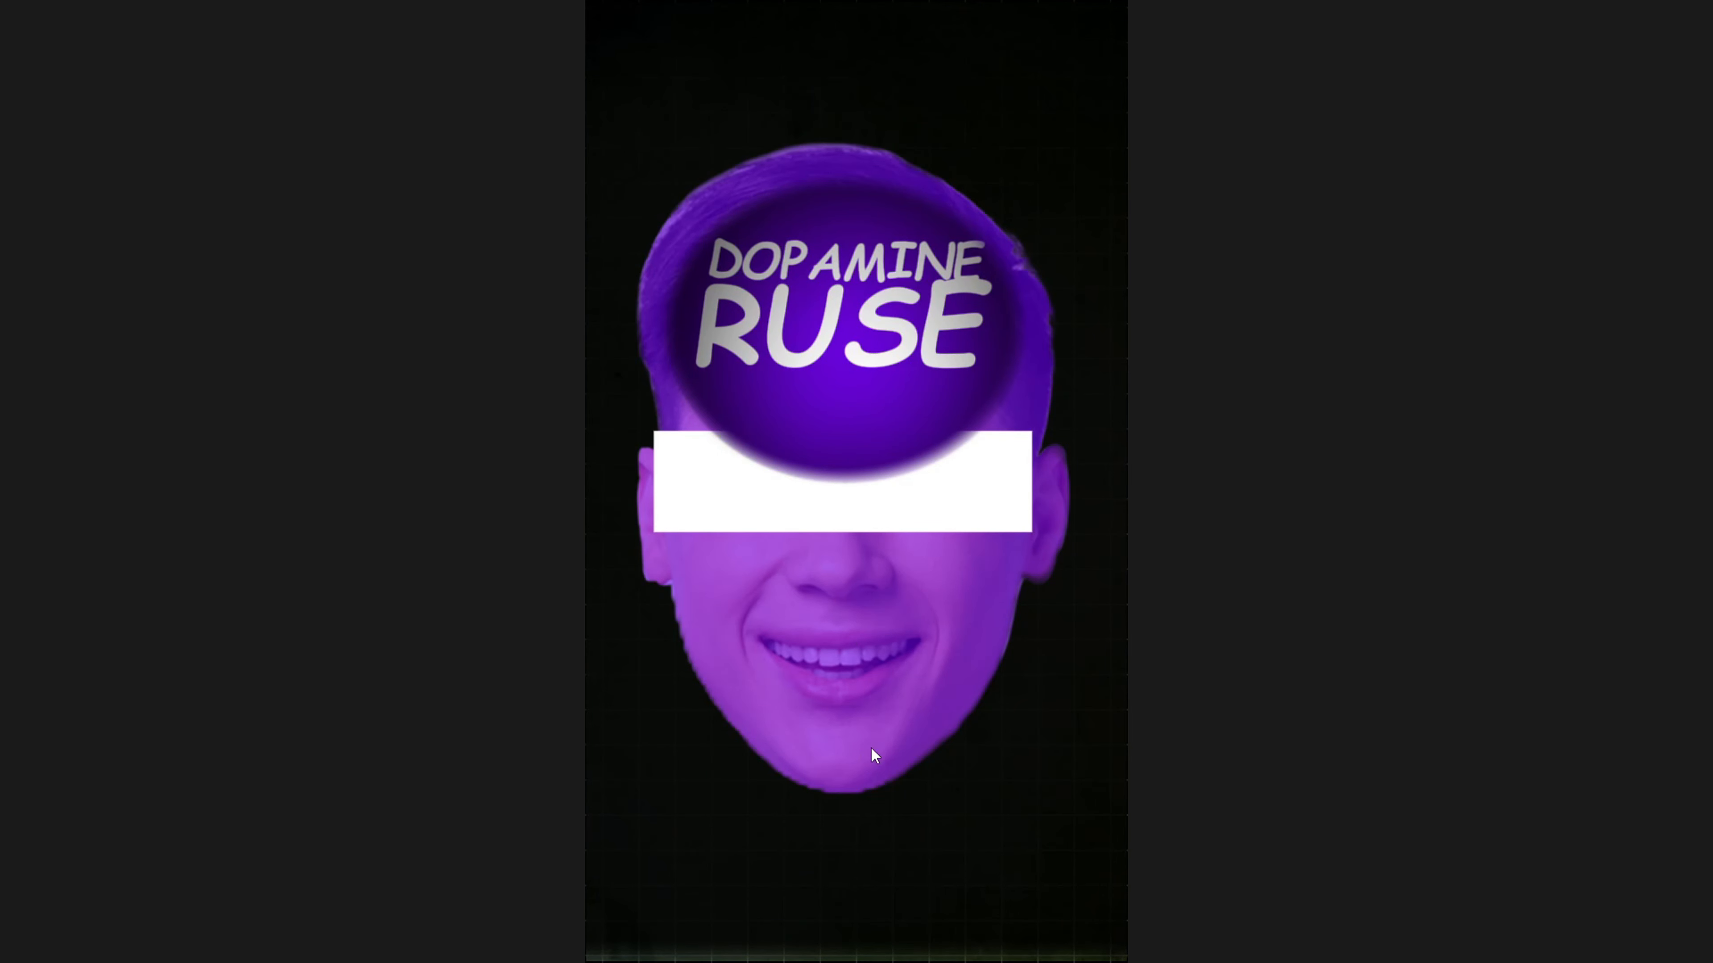
{"action": "mouse_move", "coordinate": [758, 813]}
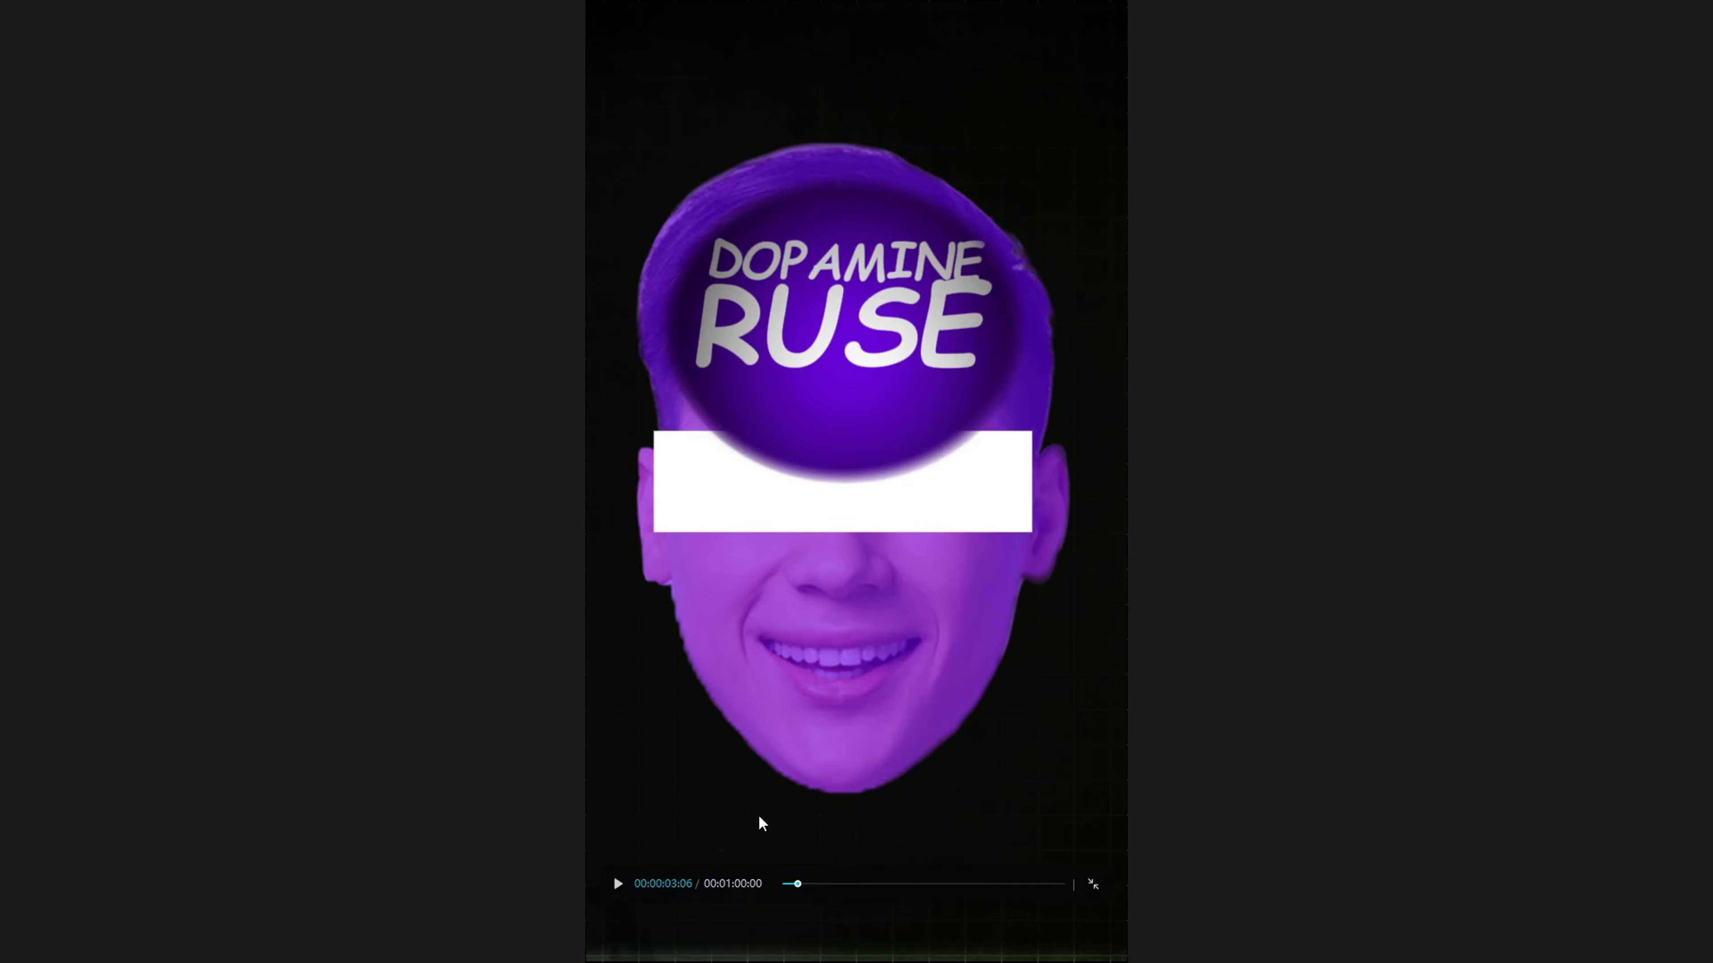
{"action": "left_click_drag", "start_coordinate": [796, 886], "coordinate": [783, 886]}
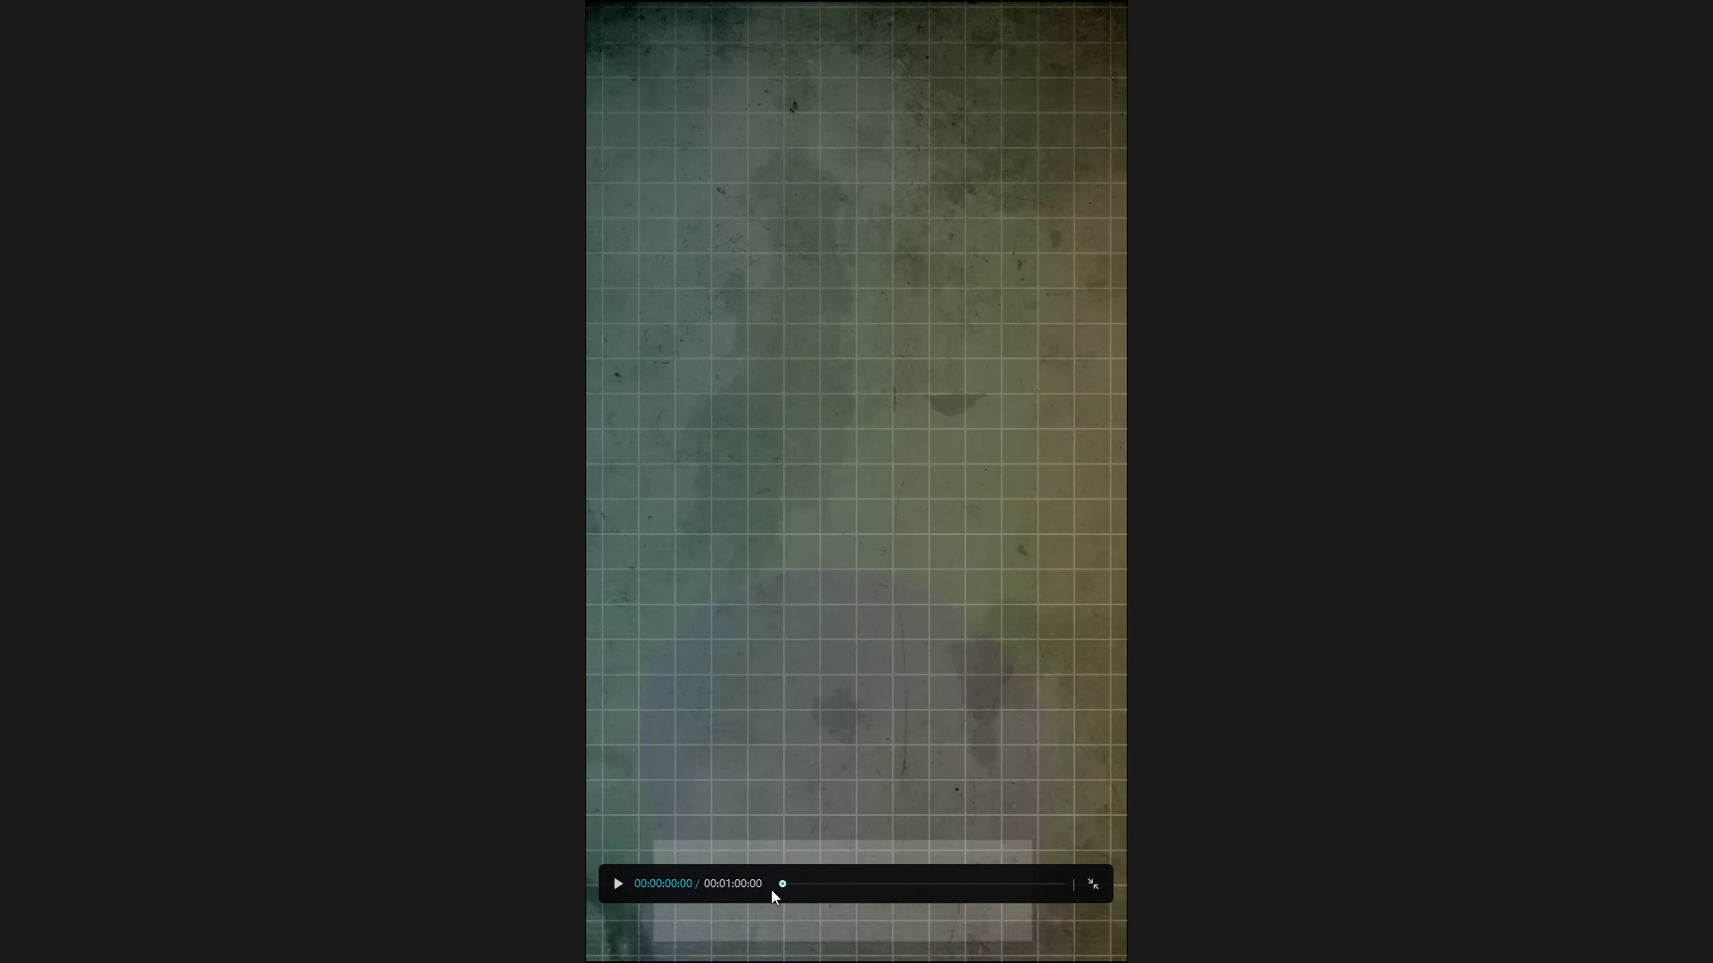
{"action": "key", "text": "space"}
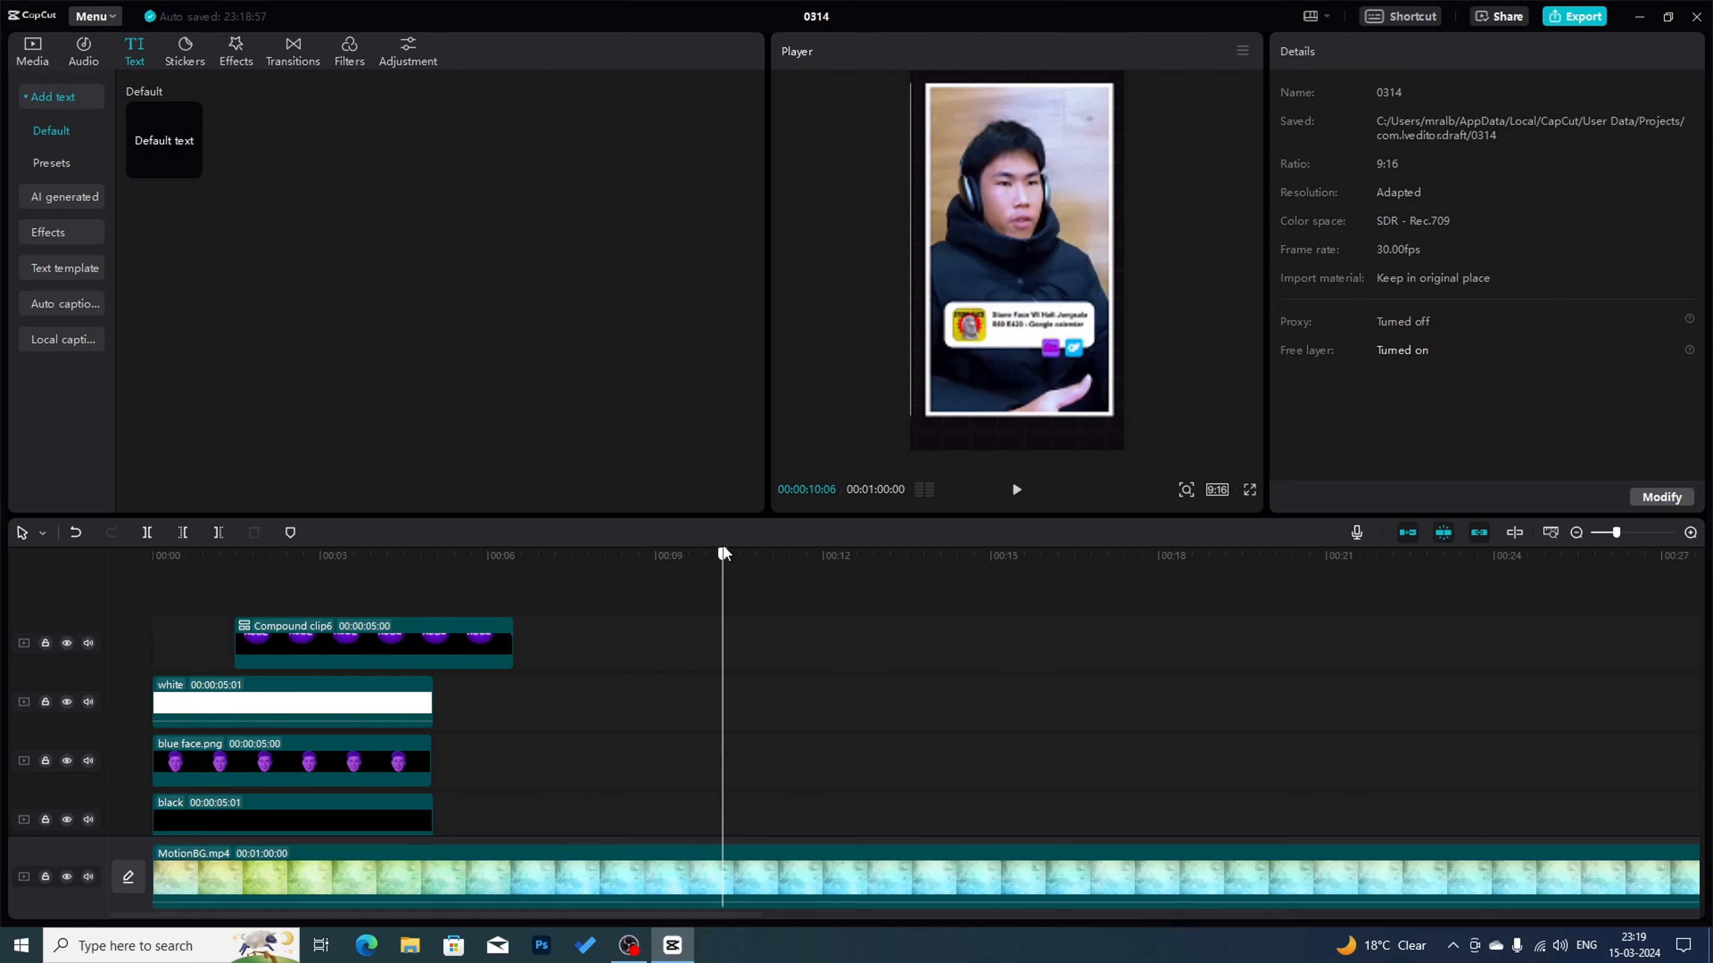
- Examine the blue DOPHAMINE RUSH reference at 00:00:13:29 in full screen, and return to 00:00:02:21 in the edit
{"action": "left_click_drag", "start_coordinate": [723, 550], "coordinate": [905, 554]}
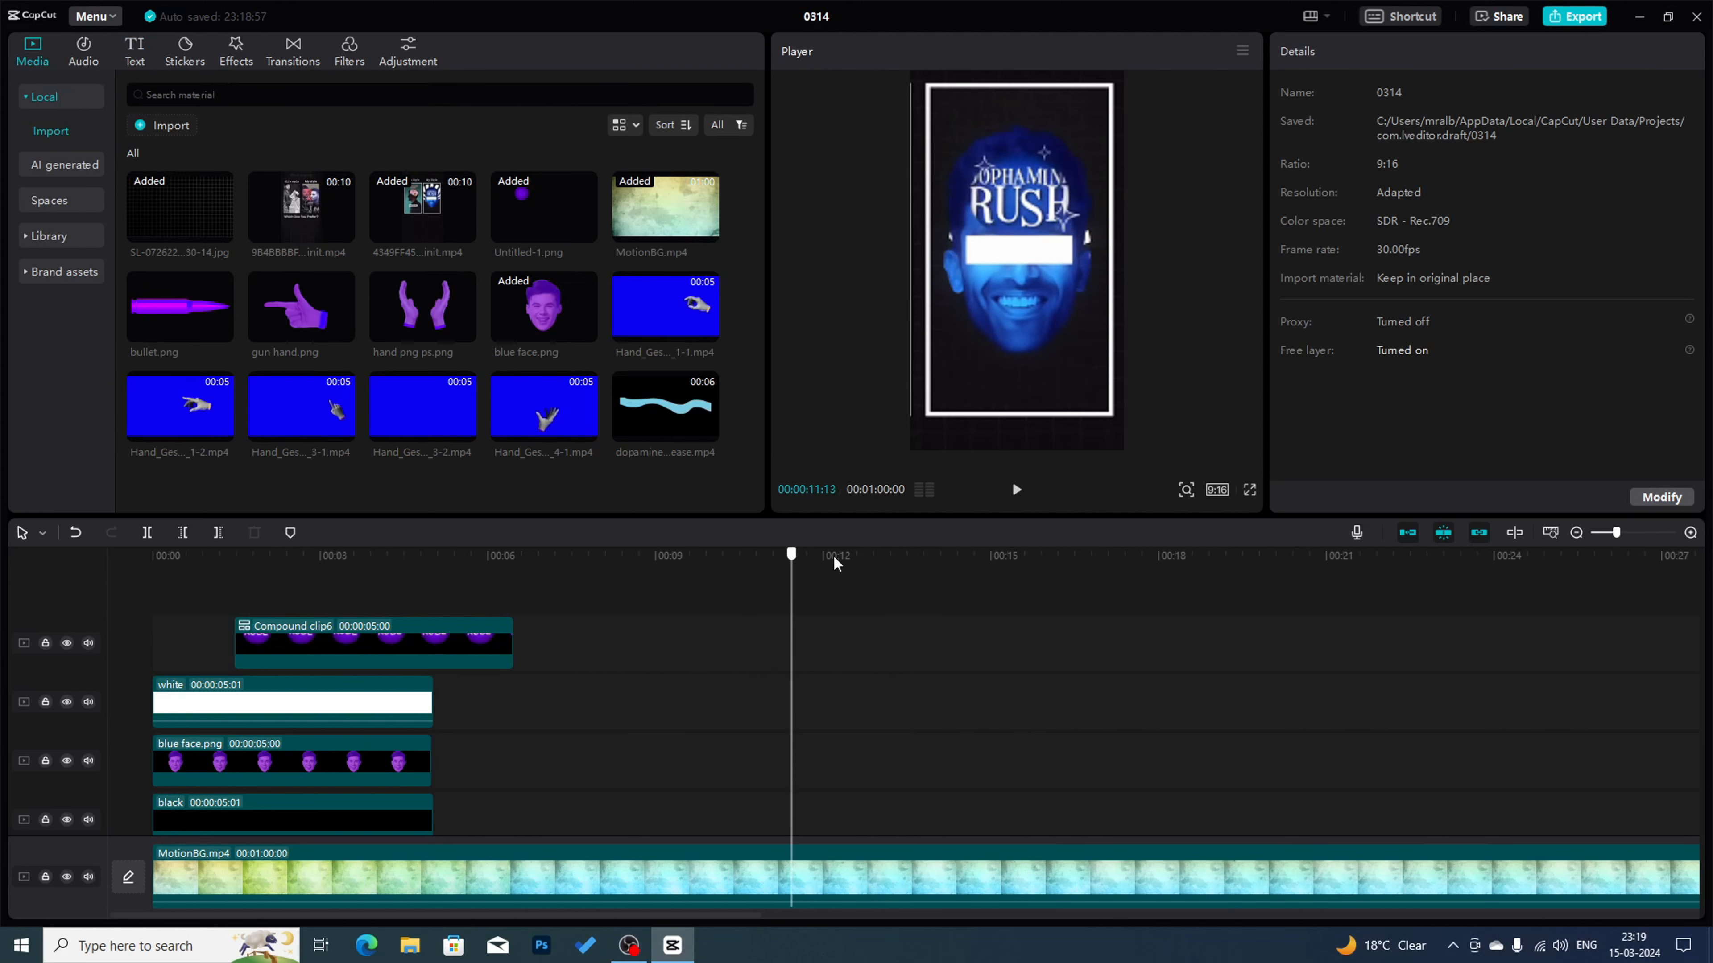
{"action": "left_click_drag", "start_coordinate": [834, 556], "coordinate": [933, 560]}
{"action": "left_click", "coordinate": [1250, 491]}
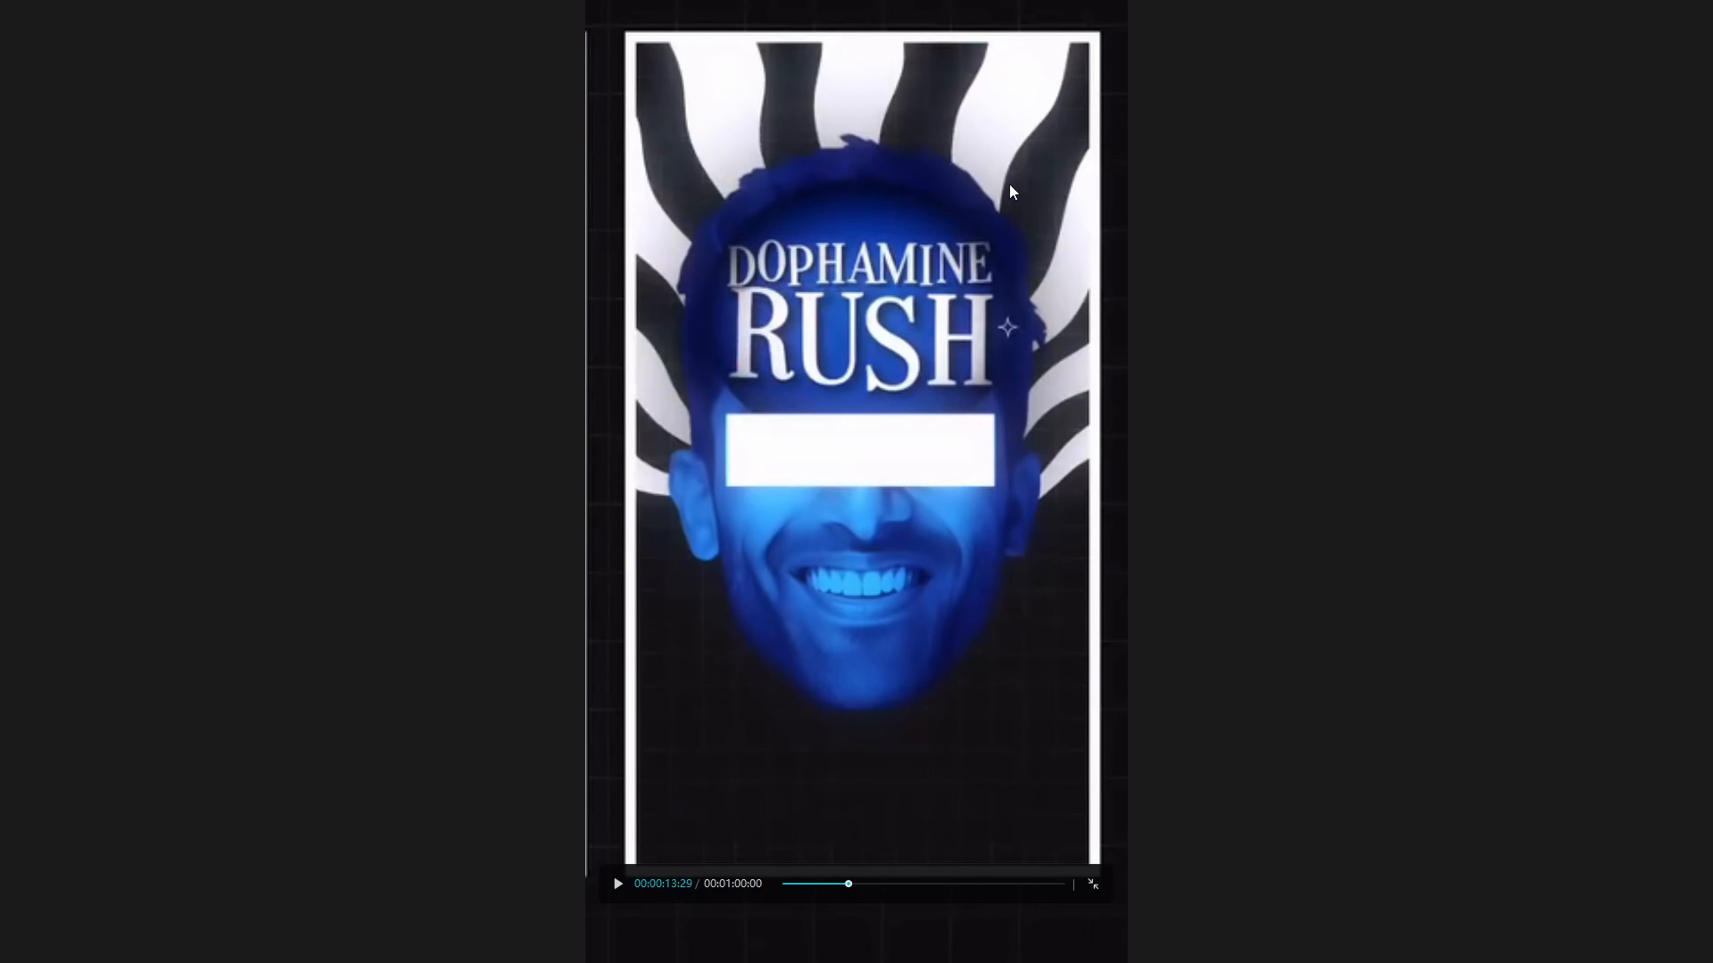
{"action": "key", "text": "Escape"}
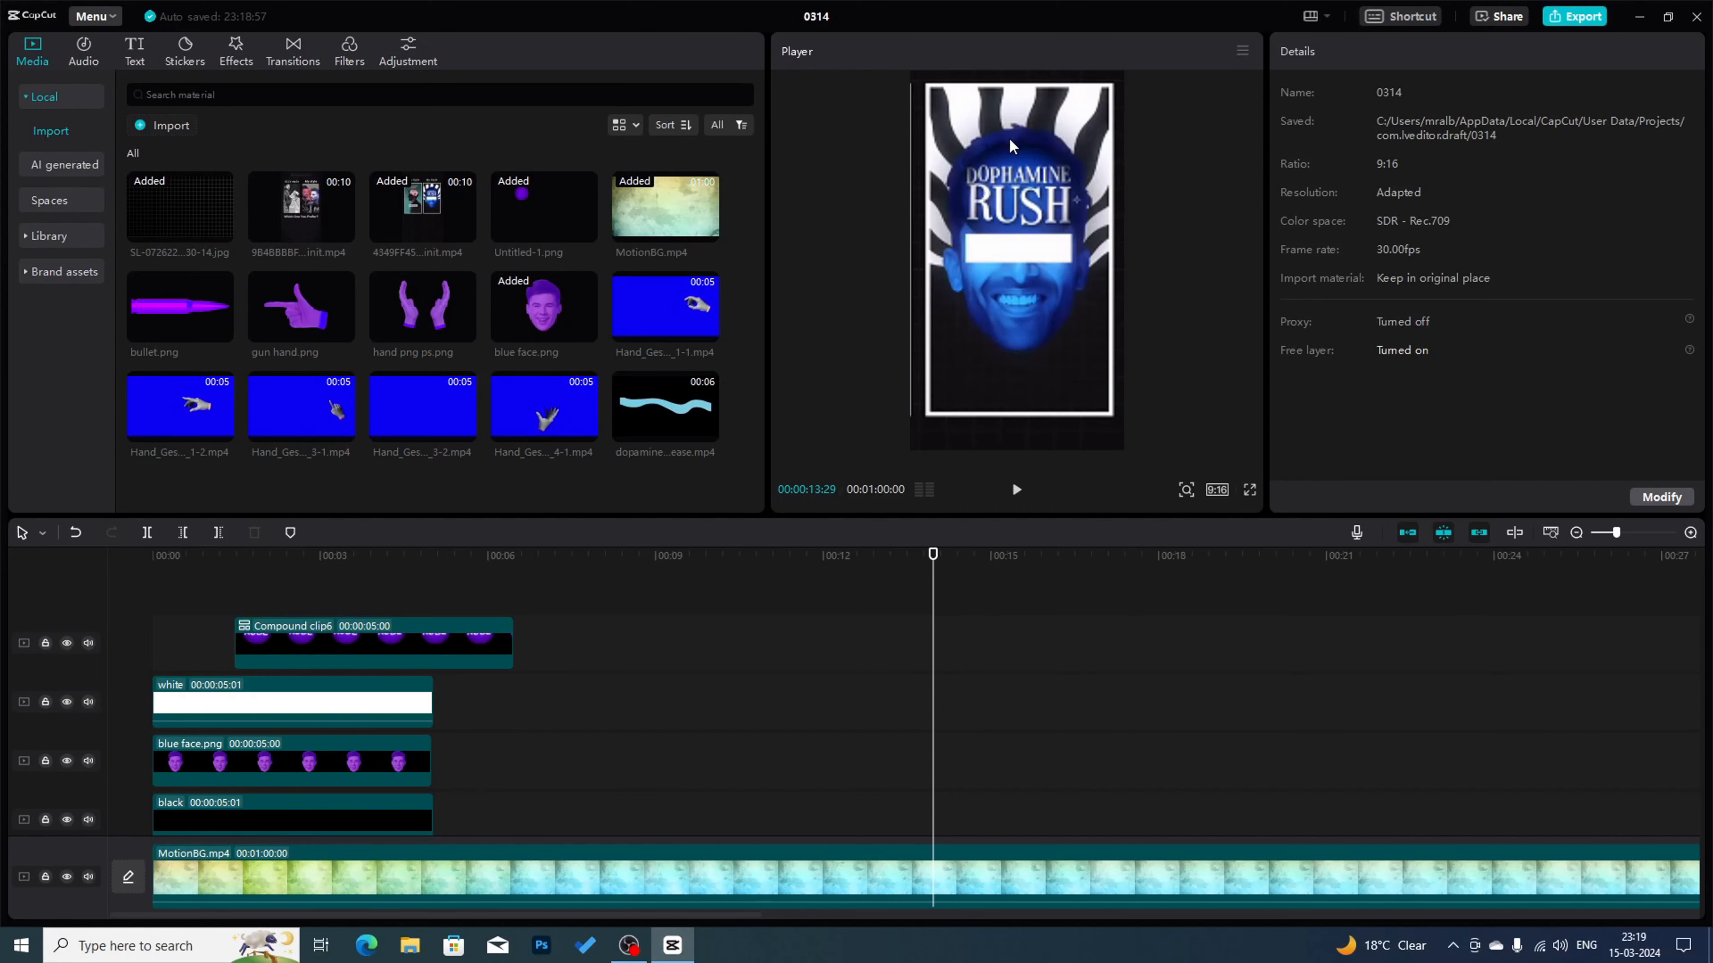
{"action": "left_click", "coordinate": [305, 556]}
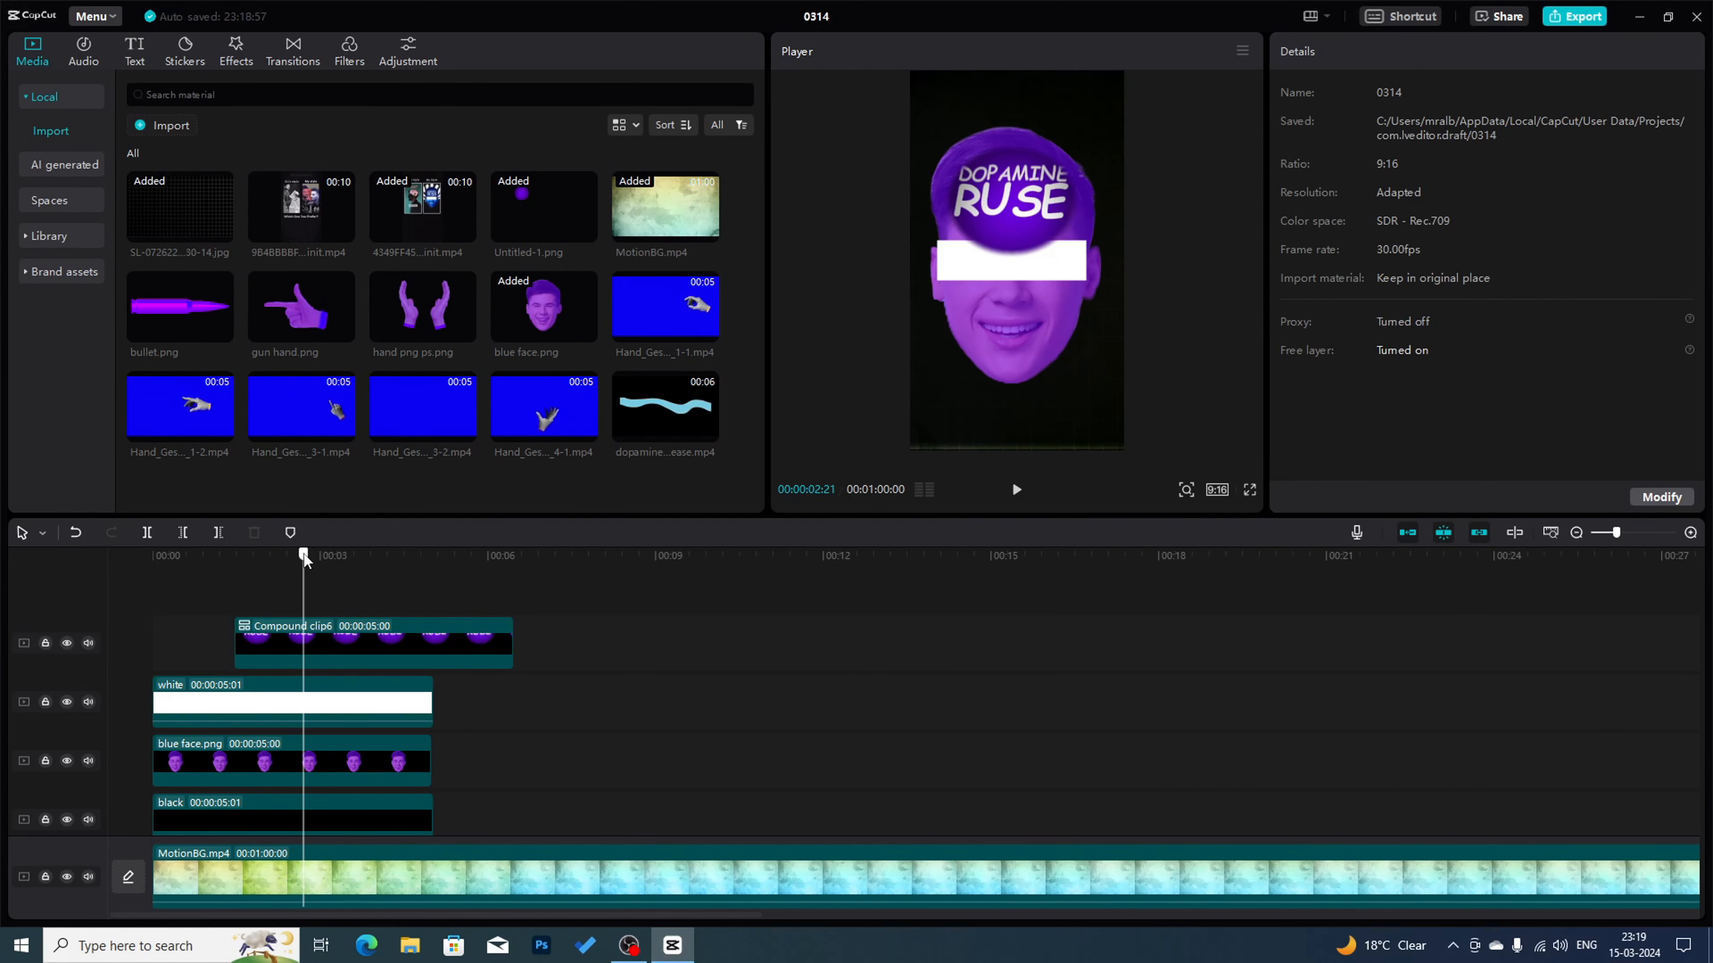
- Overlay the blue ribbon clip at 00:00:02:08 in Brighten mode, scaled to 65%, rotated -44° and positioned at X 1035, Y -63 beside the face
{"action": "left_click", "coordinate": [665, 407]}
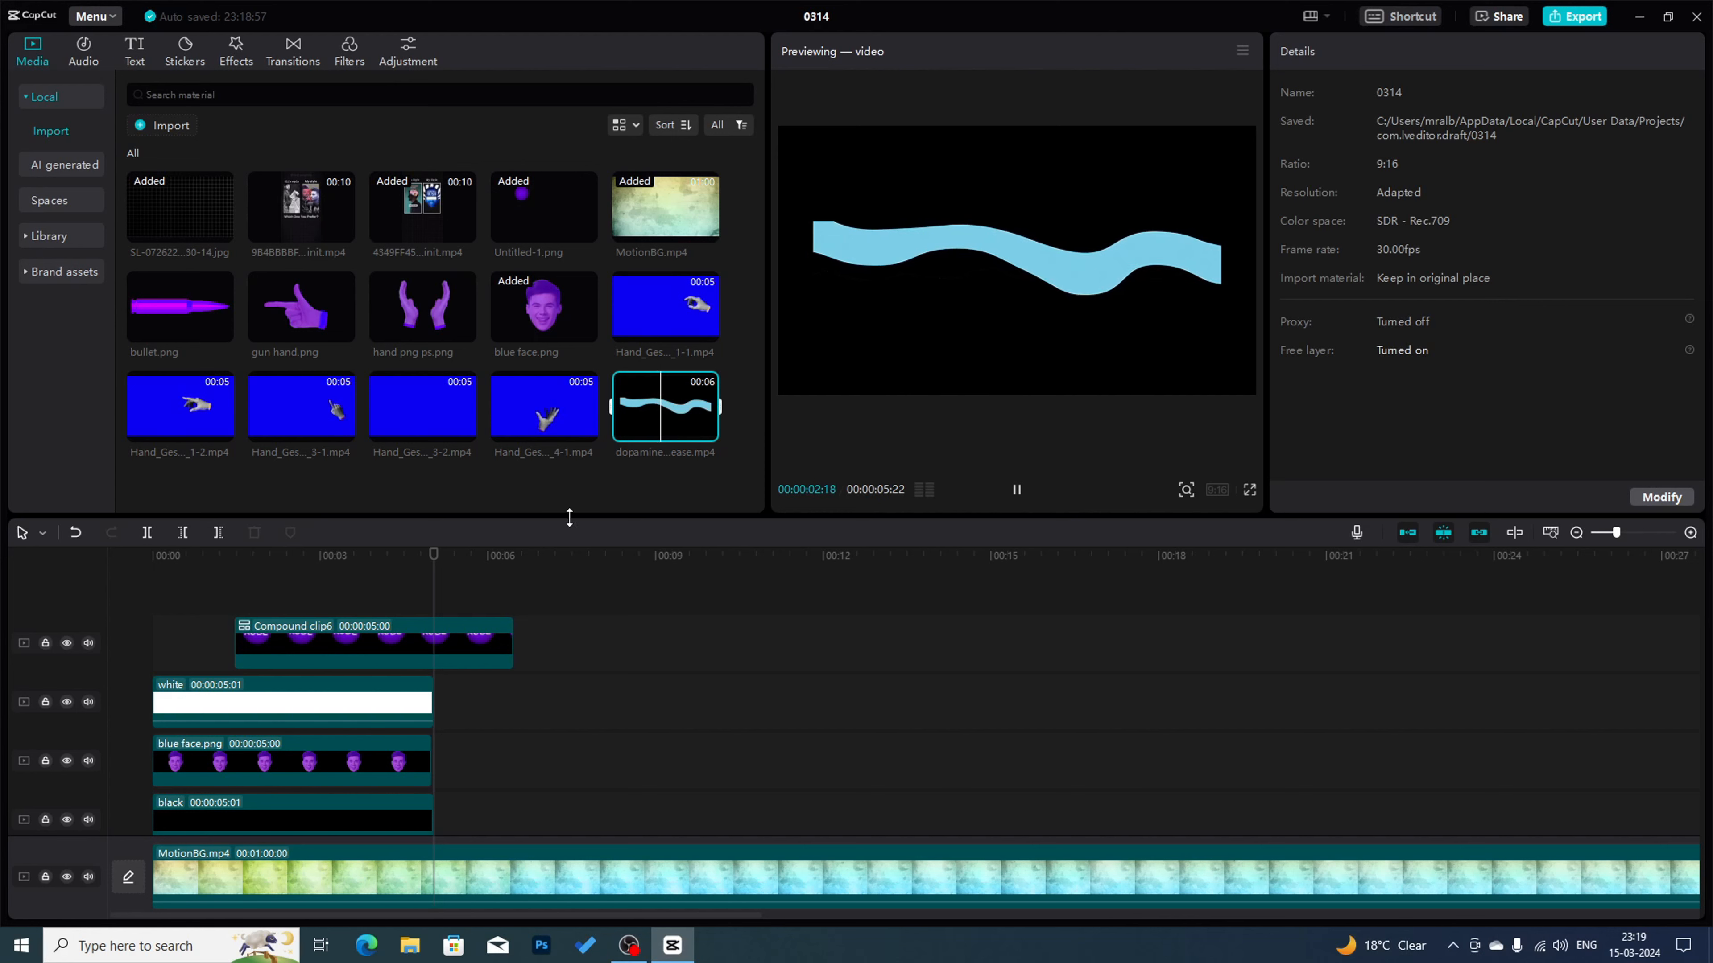
{"action": "left_click_drag", "start_coordinate": [688, 425], "coordinate": [281, 582]}
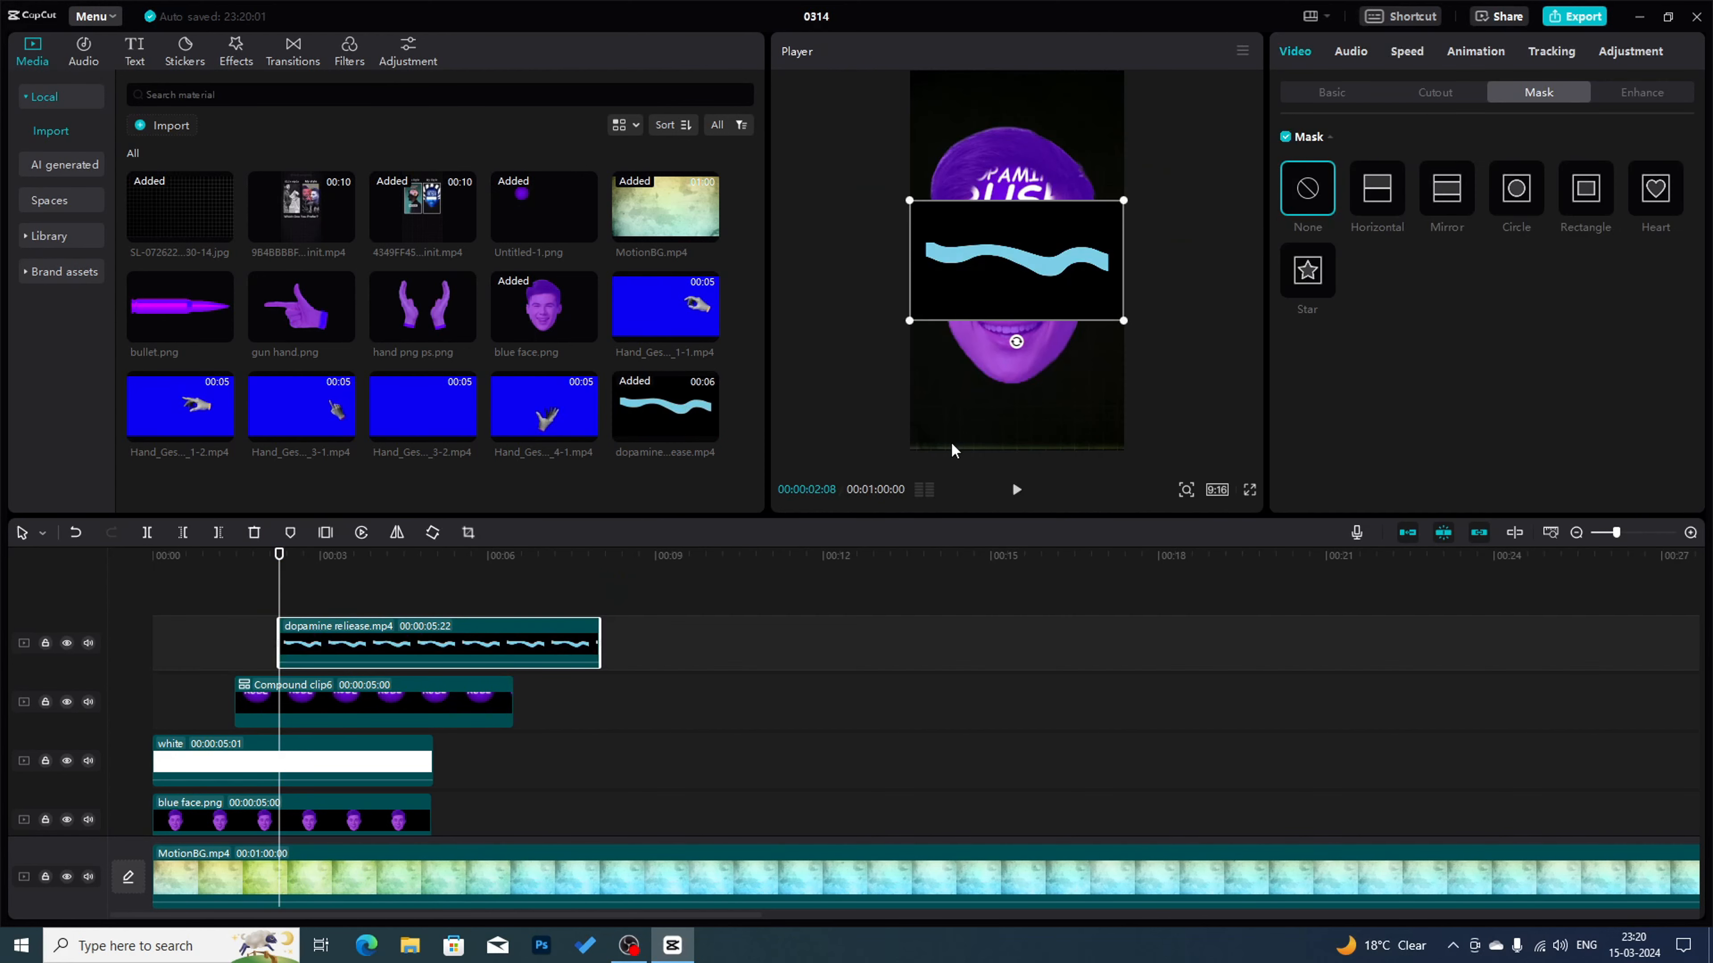
{"action": "left_click", "coordinate": [1332, 95]}
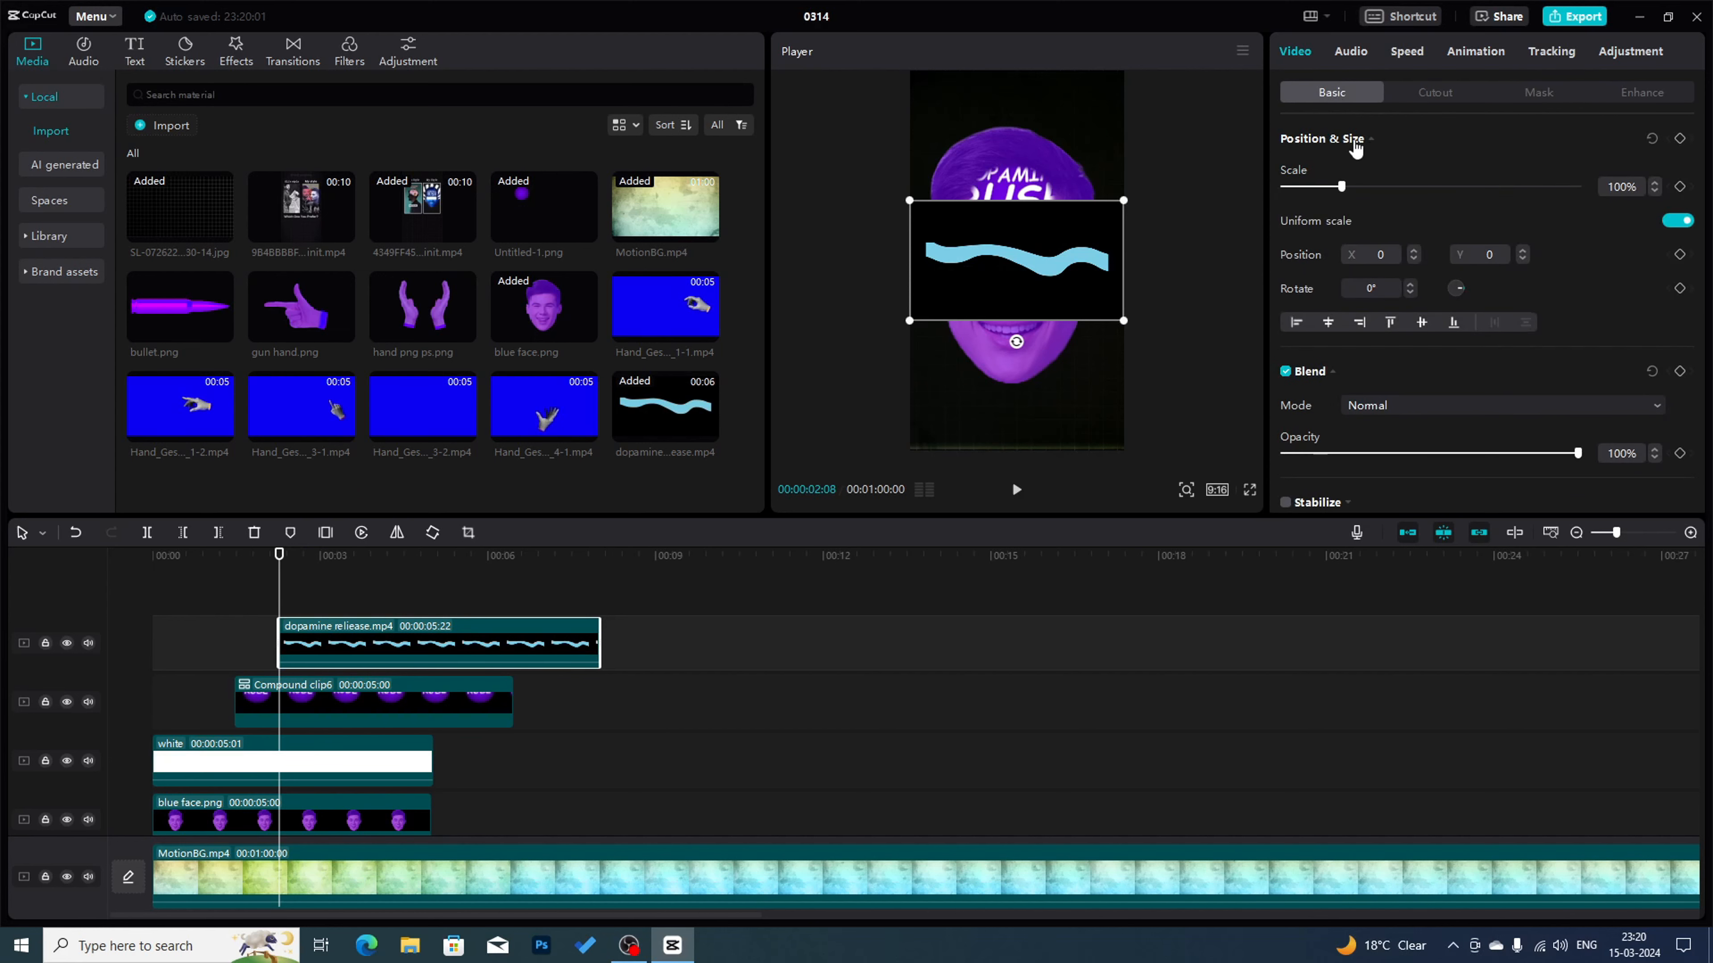
{"action": "left_click", "coordinate": [1389, 406]}
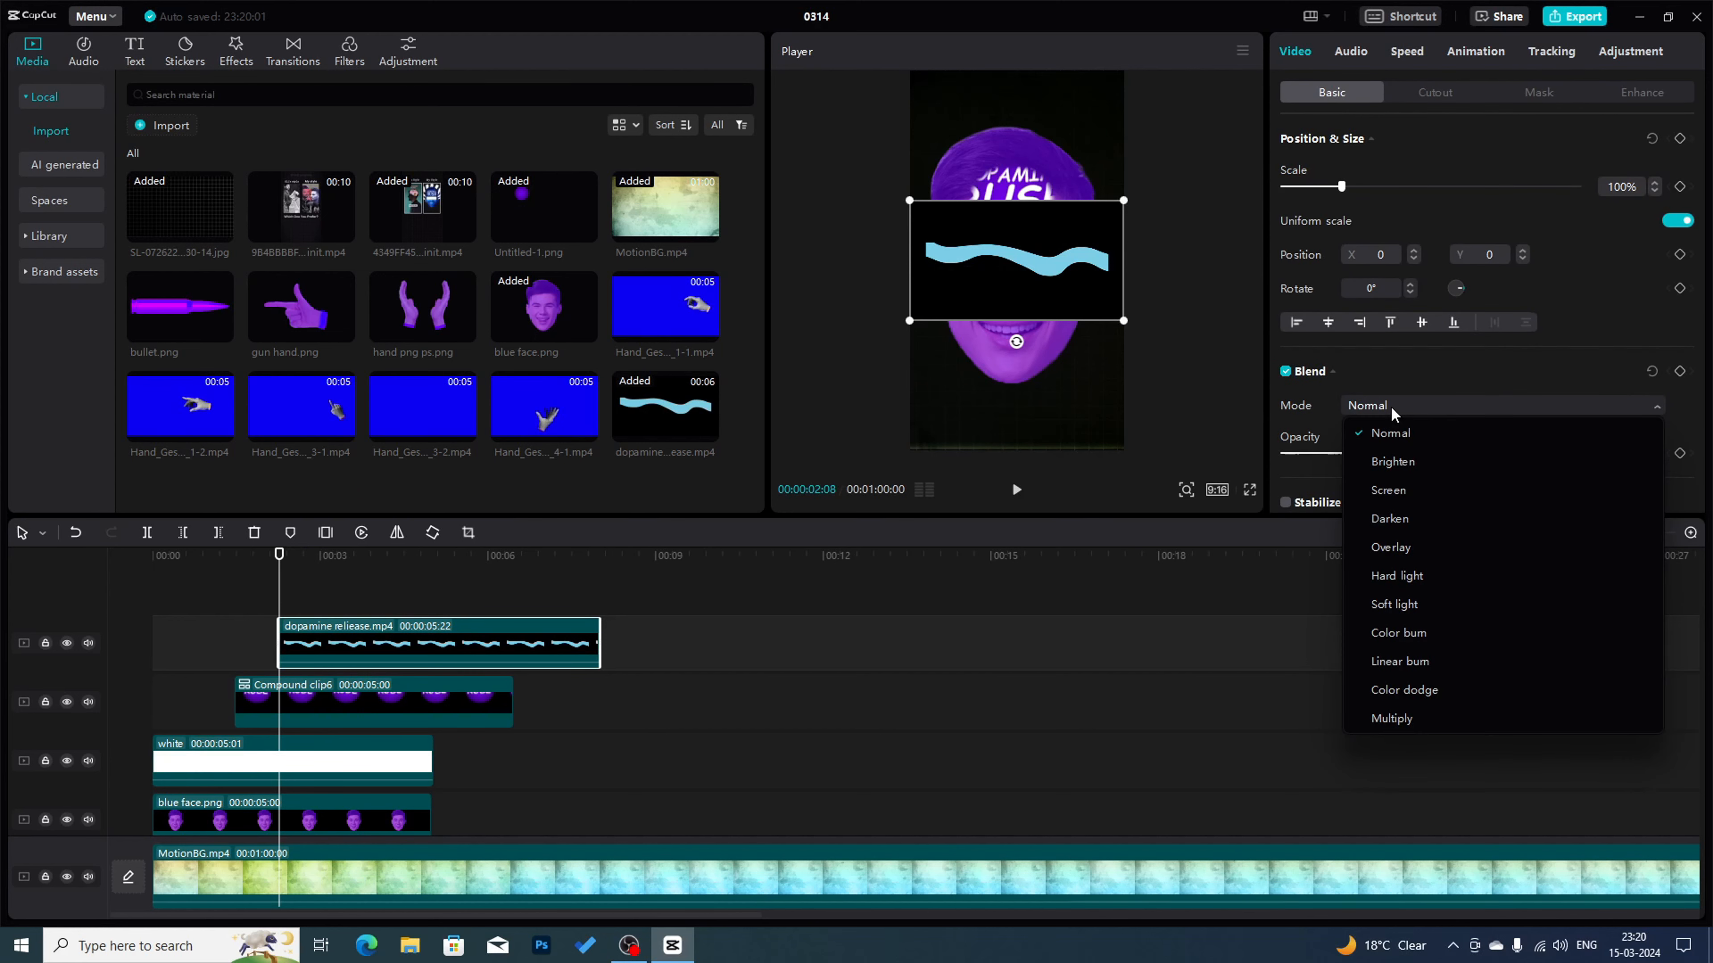
{"action": "left_click", "coordinate": [1393, 463]}
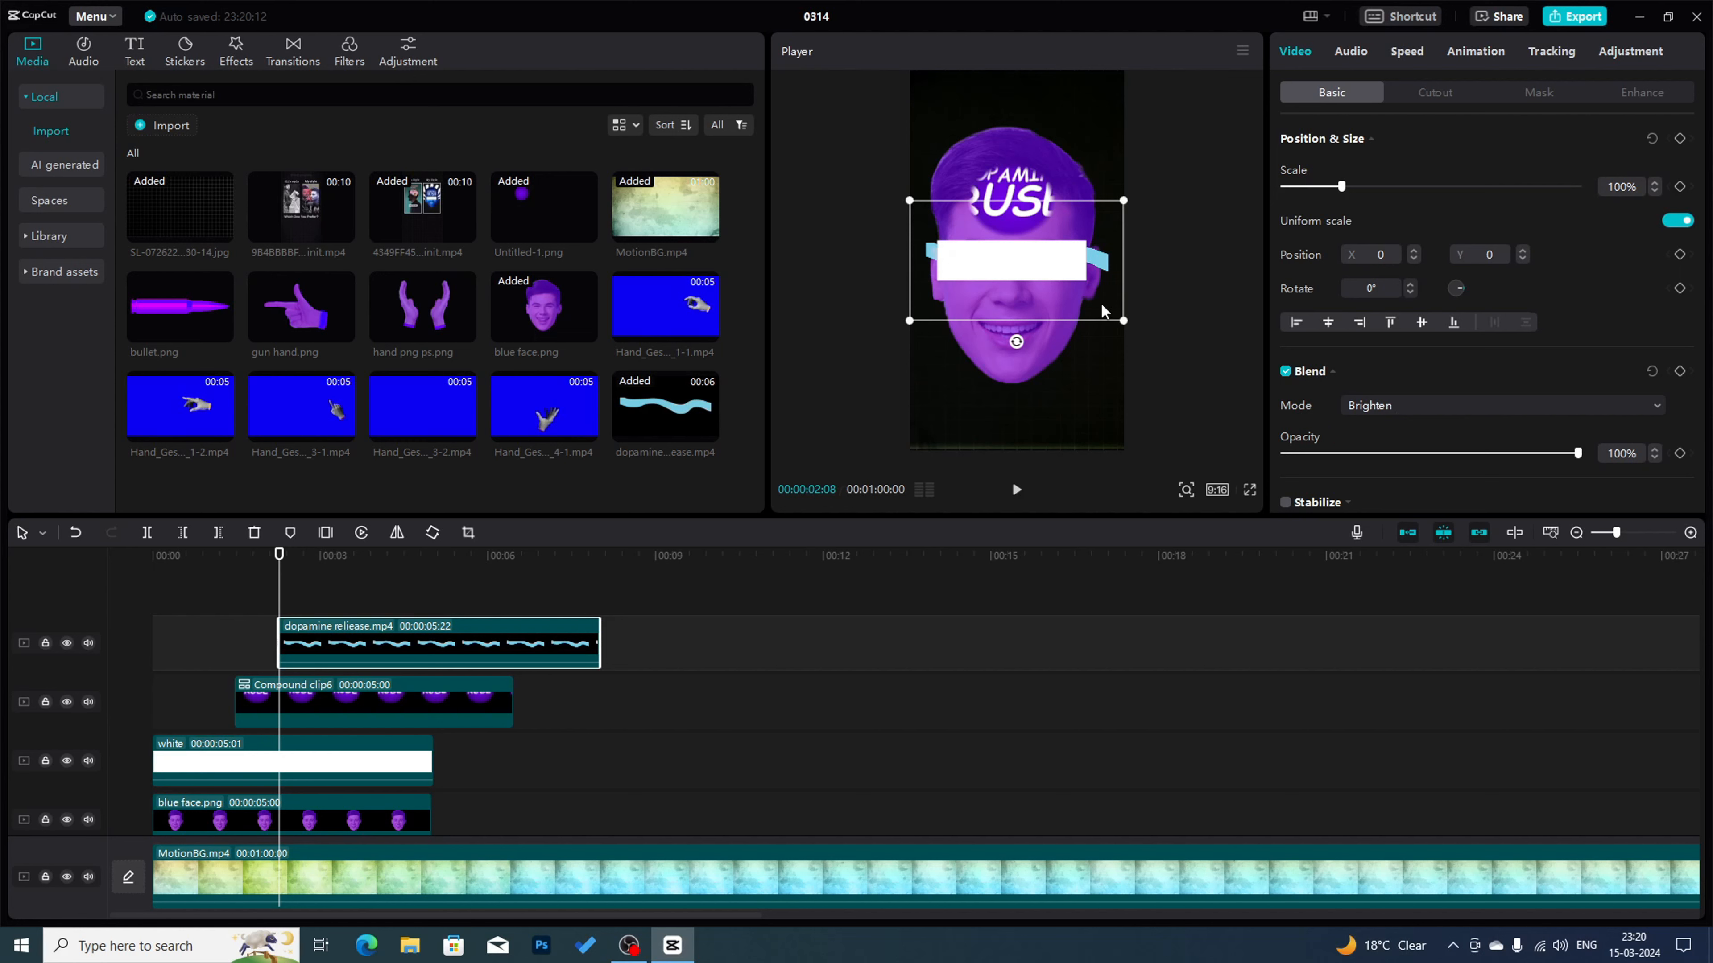
{"action": "mouse_move", "coordinate": [1096, 310]}
{"action": "left_mouse_down"}
{"action": "mouse_move", "coordinate": [1092, 457]}
{"action": "mouse_move", "coordinate": [1100, 386]}
{"action": "mouse_move", "coordinate": [986, 432]}
{"action": "mouse_move", "coordinate": [1097, 304]}
{"action": "left_mouse_up"}
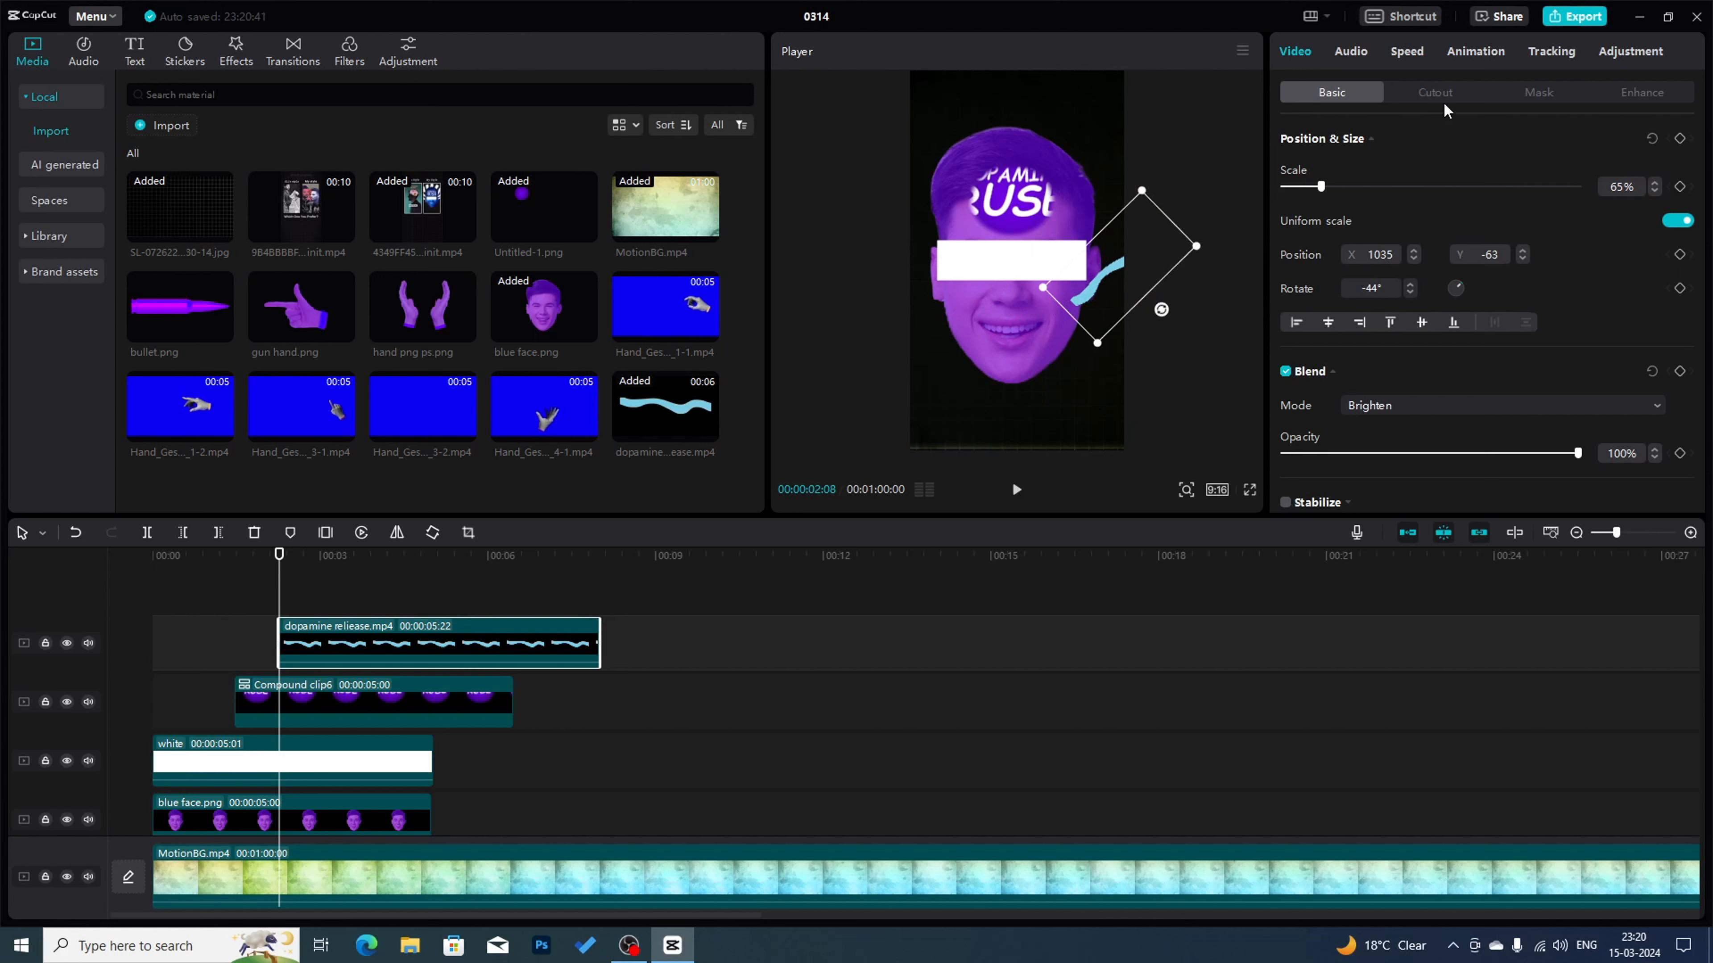
- Apply a horizontal mask to the ribbon clip and rotate the mask to -77°
{"action": "left_click", "coordinate": [1538, 103]}
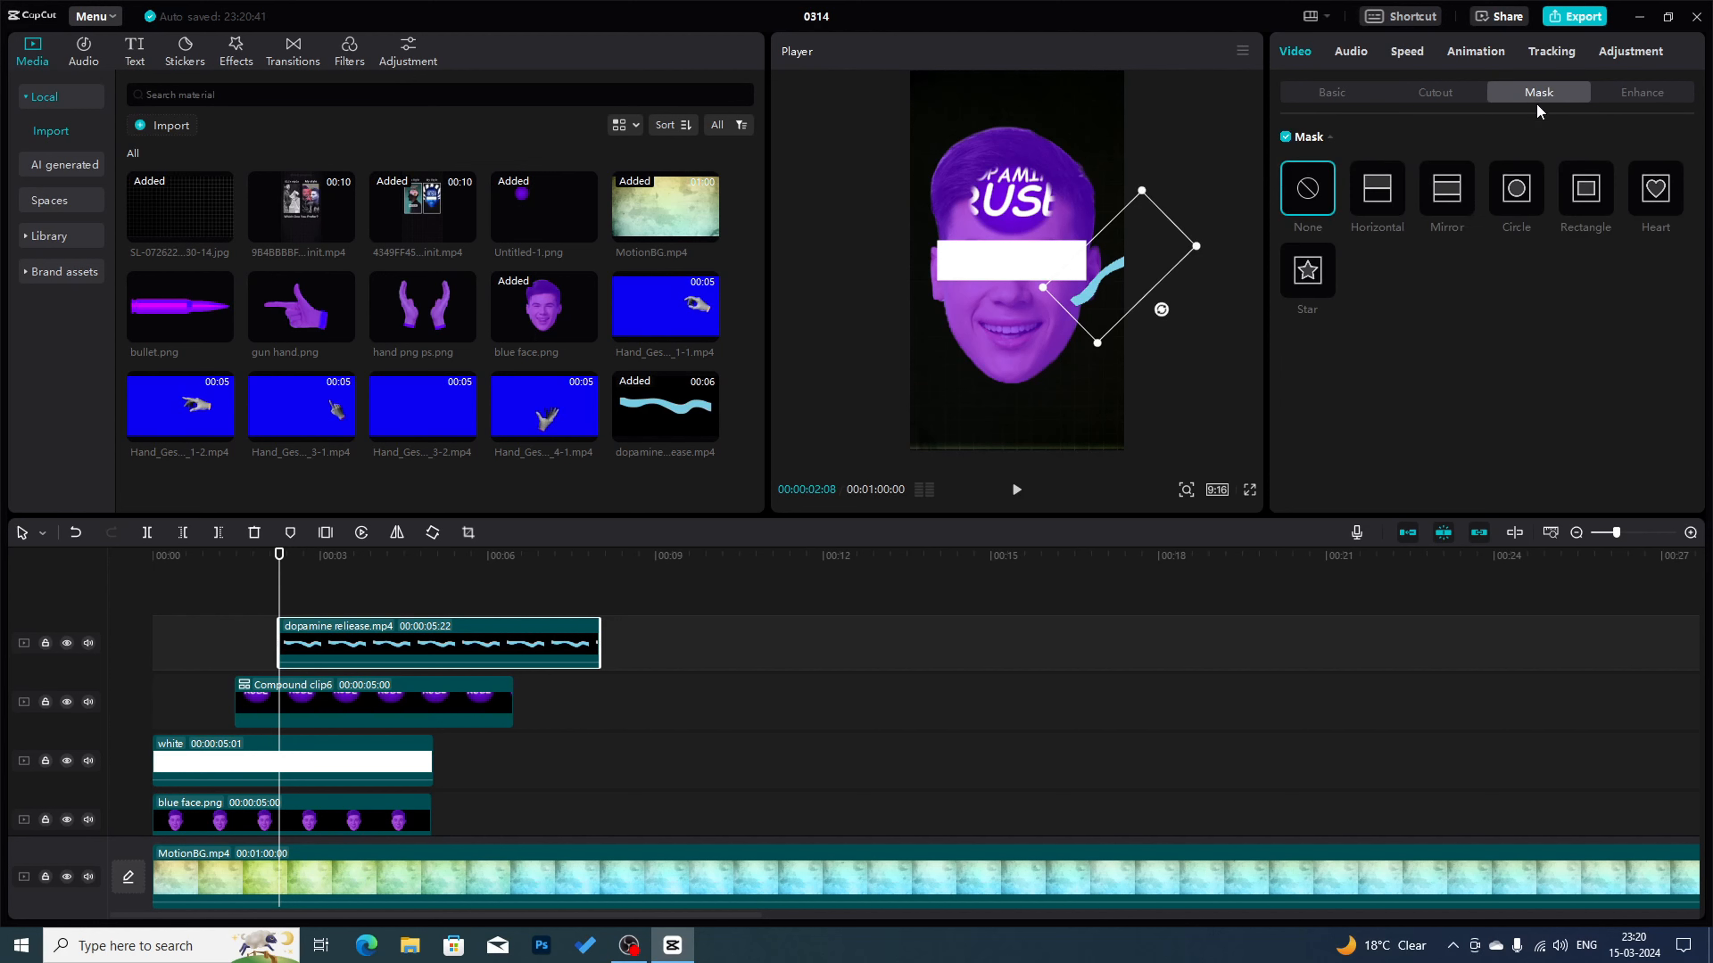
{"action": "left_click", "coordinate": [1380, 195]}
{"action": "left_click_drag", "start_coordinate": [1135, 285], "coordinate": [1140, 255]}
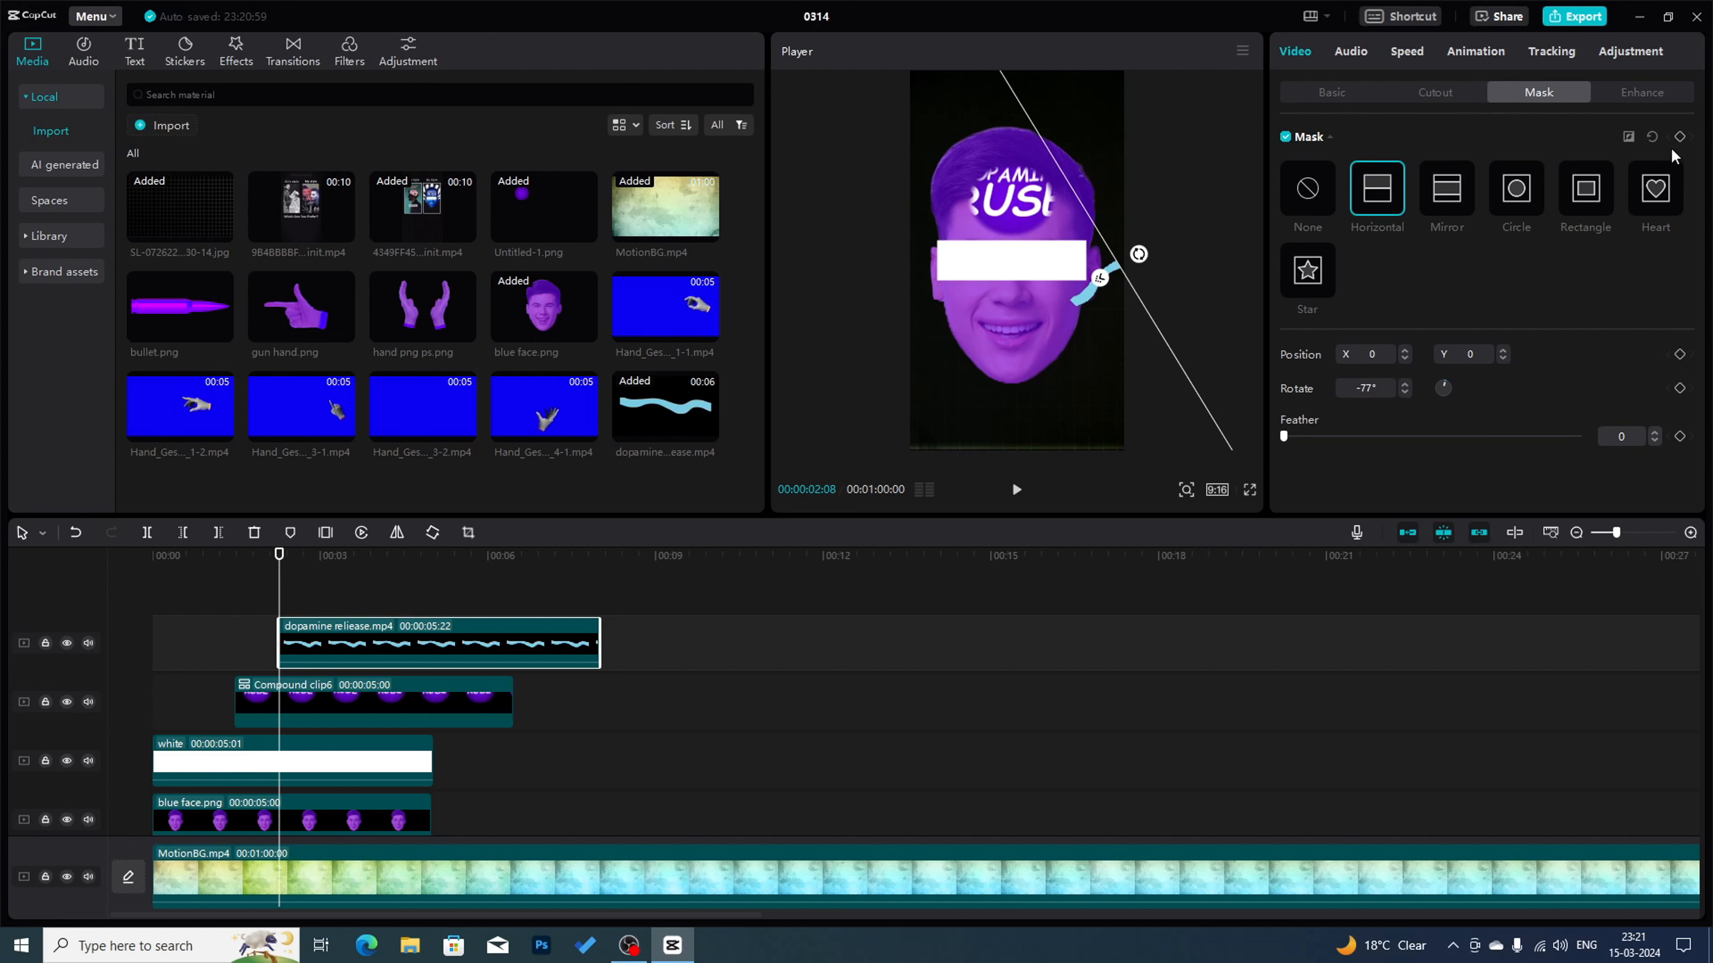
- Keyframe the ribbon's mask from X -1611, Y 299 at 00:00:02:08 to X 1920, Y 110 at 00:00:03:12 to reveal the ribbon
{"action": "left_click", "coordinate": [1680, 137]}
{"action": "left_click_drag", "start_coordinate": [1139, 304], "coordinate": [1087, 328]}
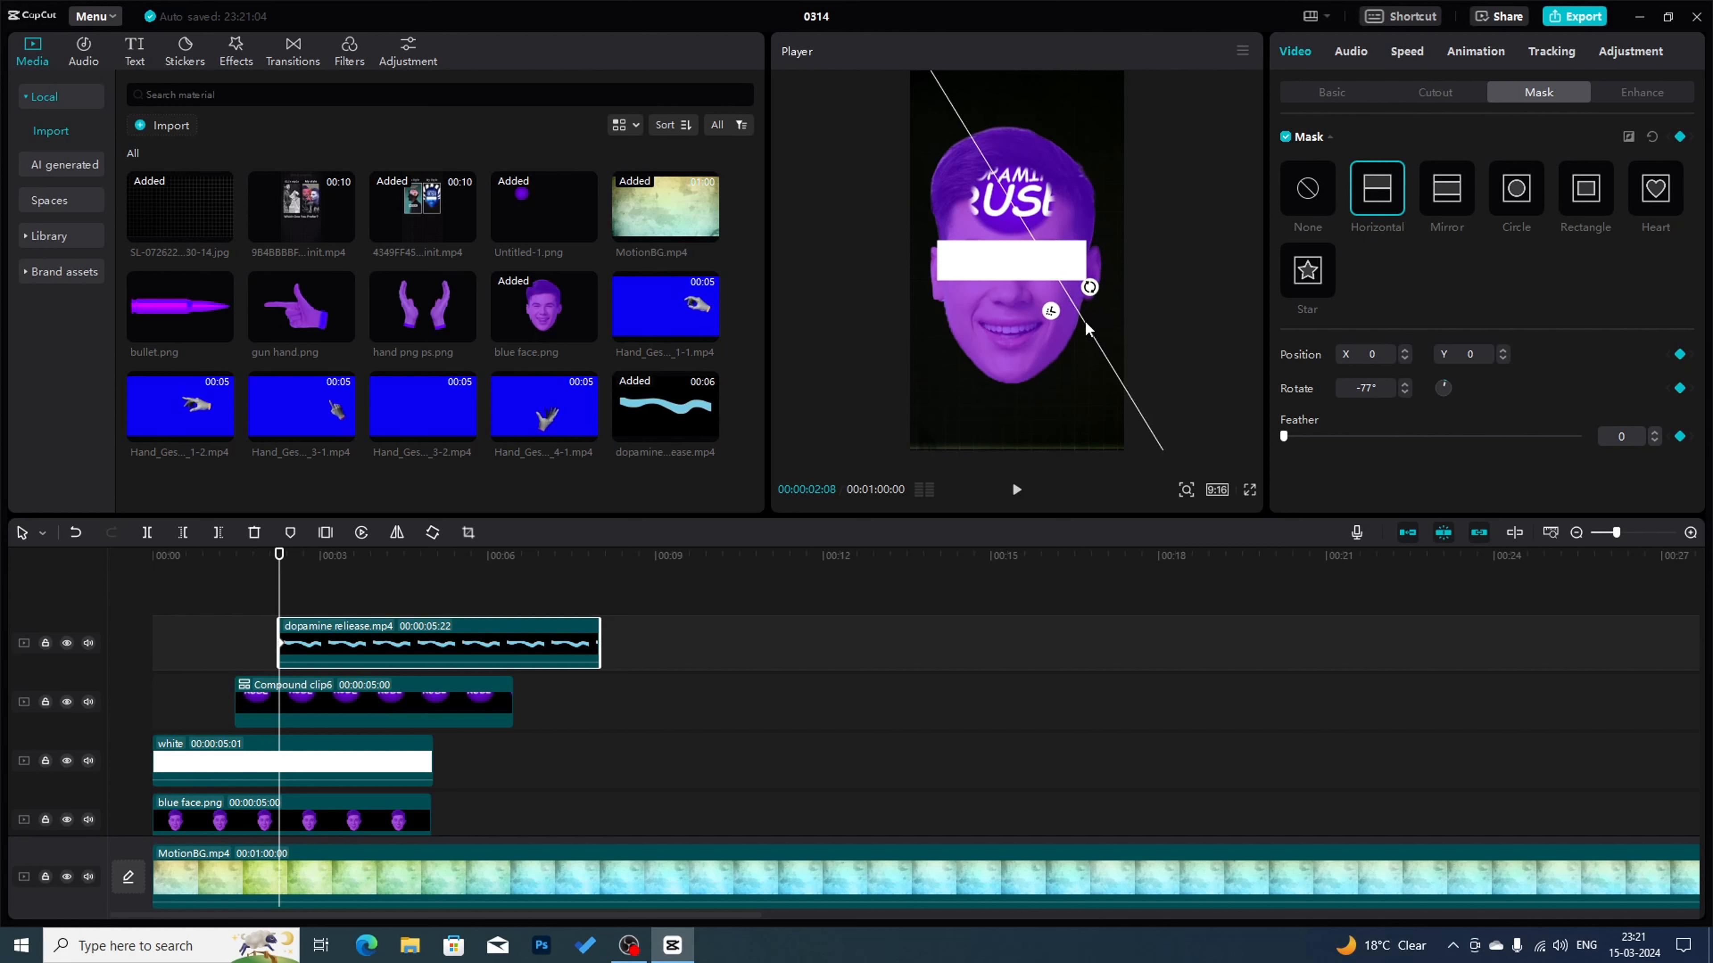
{"action": "left_click_drag", "start_coordinate": [279, 580], "coordinate": [342, 583]}
{"action": "left_click_drag", "start_coordinate": [1091, 333], "coordinate": [1186, 248]}
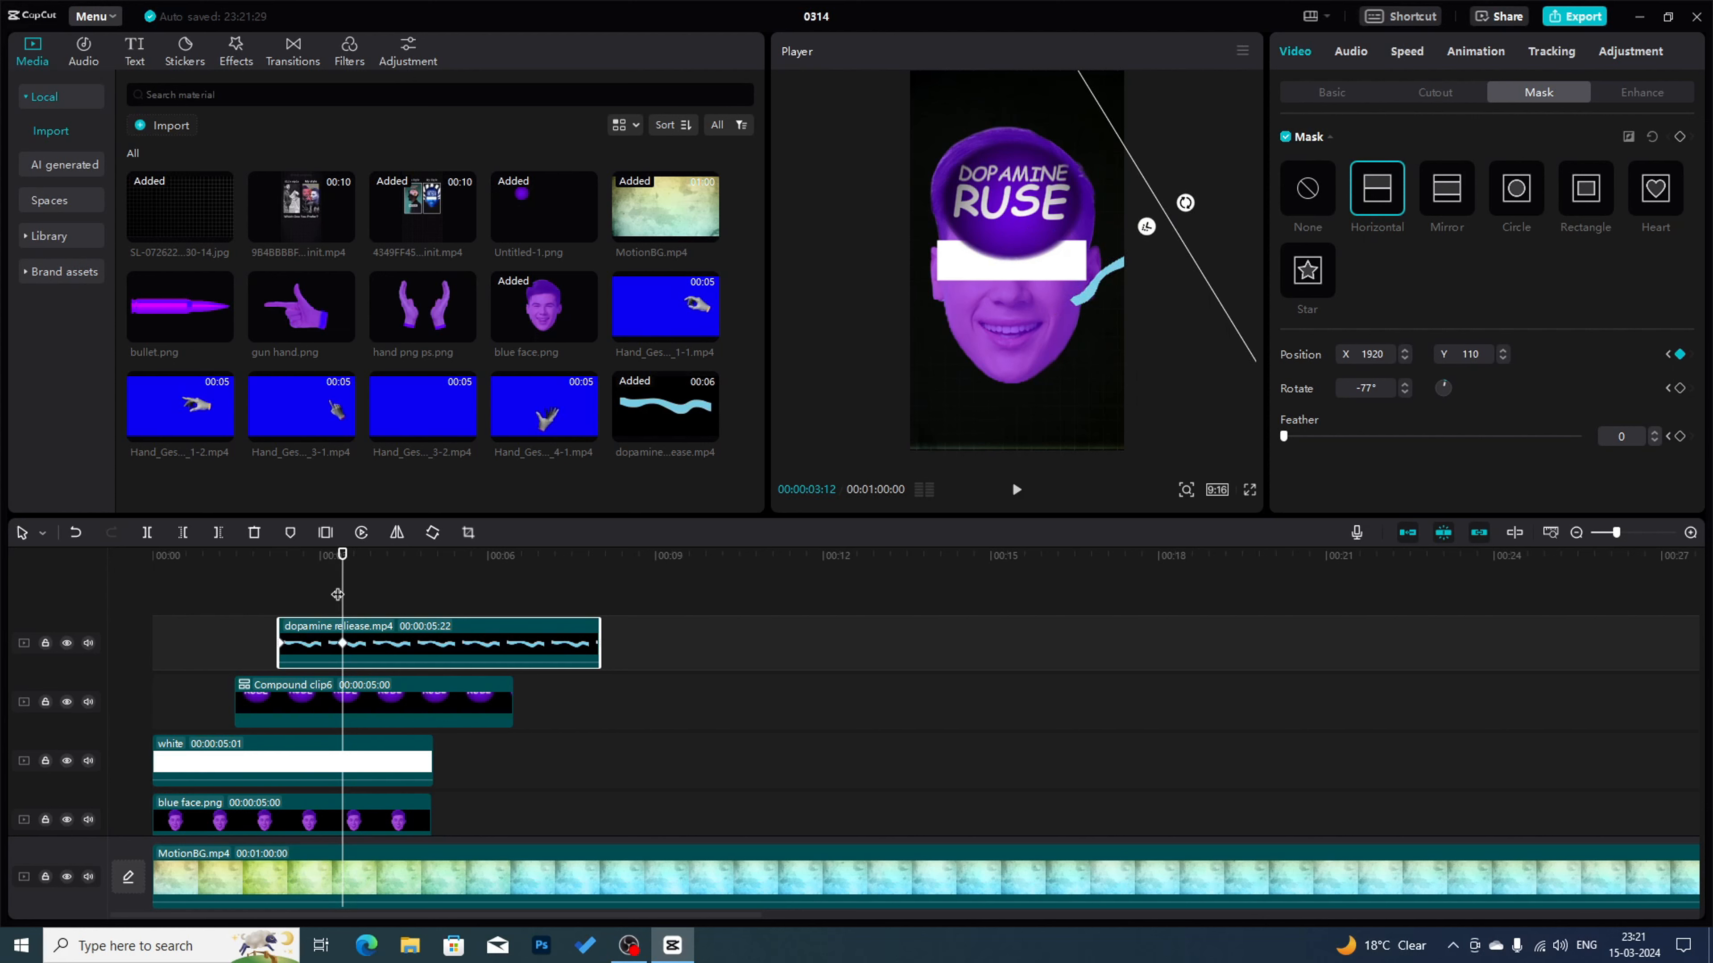
{"action": "left_click_drag", "start_coordinate": [343, 589], "coordinate": [281, 590]}
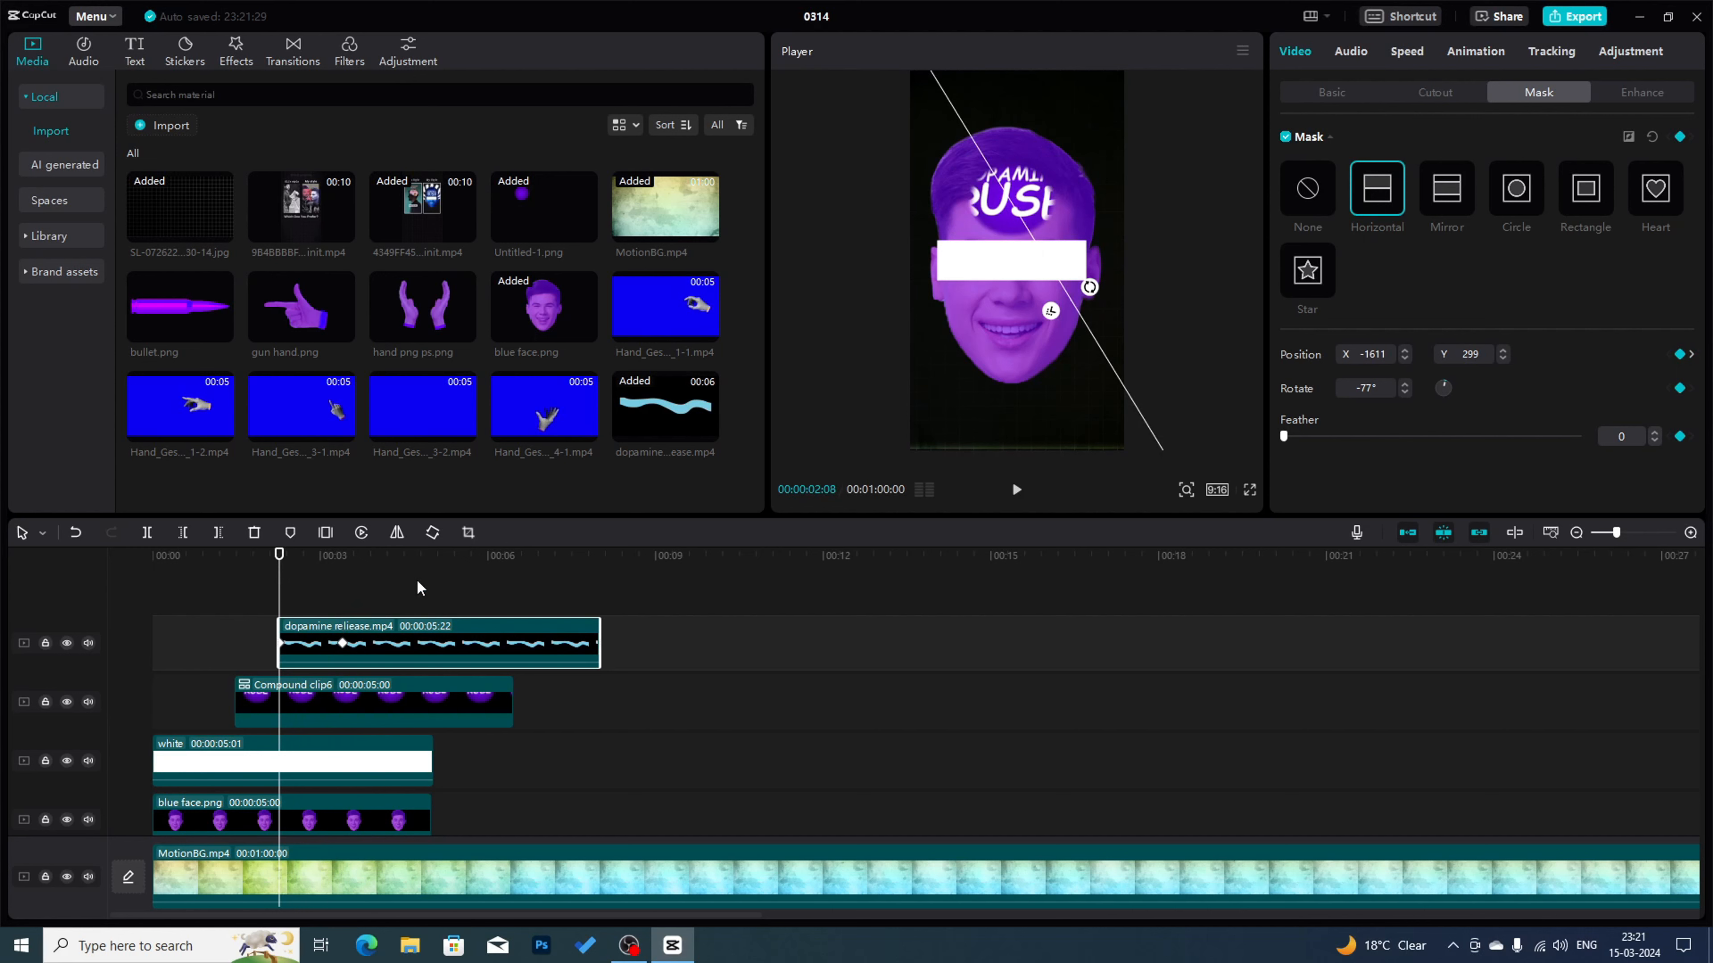
- Ease the ribbon mask's Position X and Position Y keyframes with a curve preset, and smooth the titled compound clip's keyframes too
{"action": "key", "text": "alt+k"}
{"action": "scroll", "coordinate": [454, 728], "scroll_direction": "up", "scroll_amount": 2}
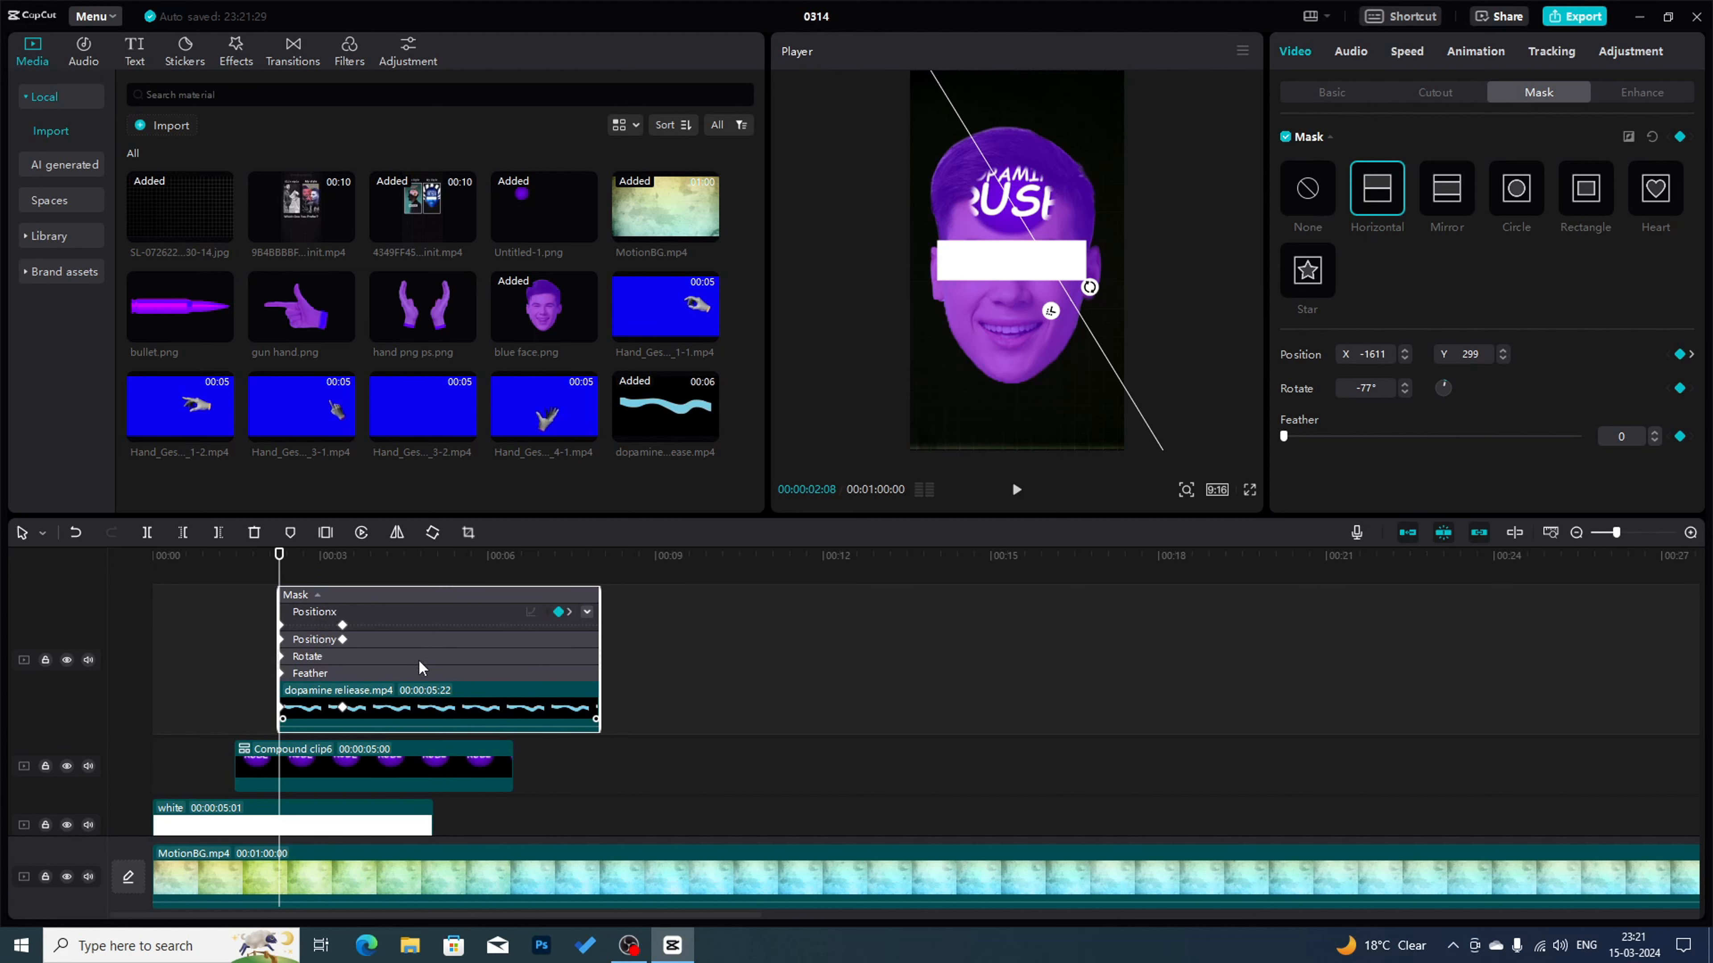
{"action": "left_click", "coordinate": [403, 613]}
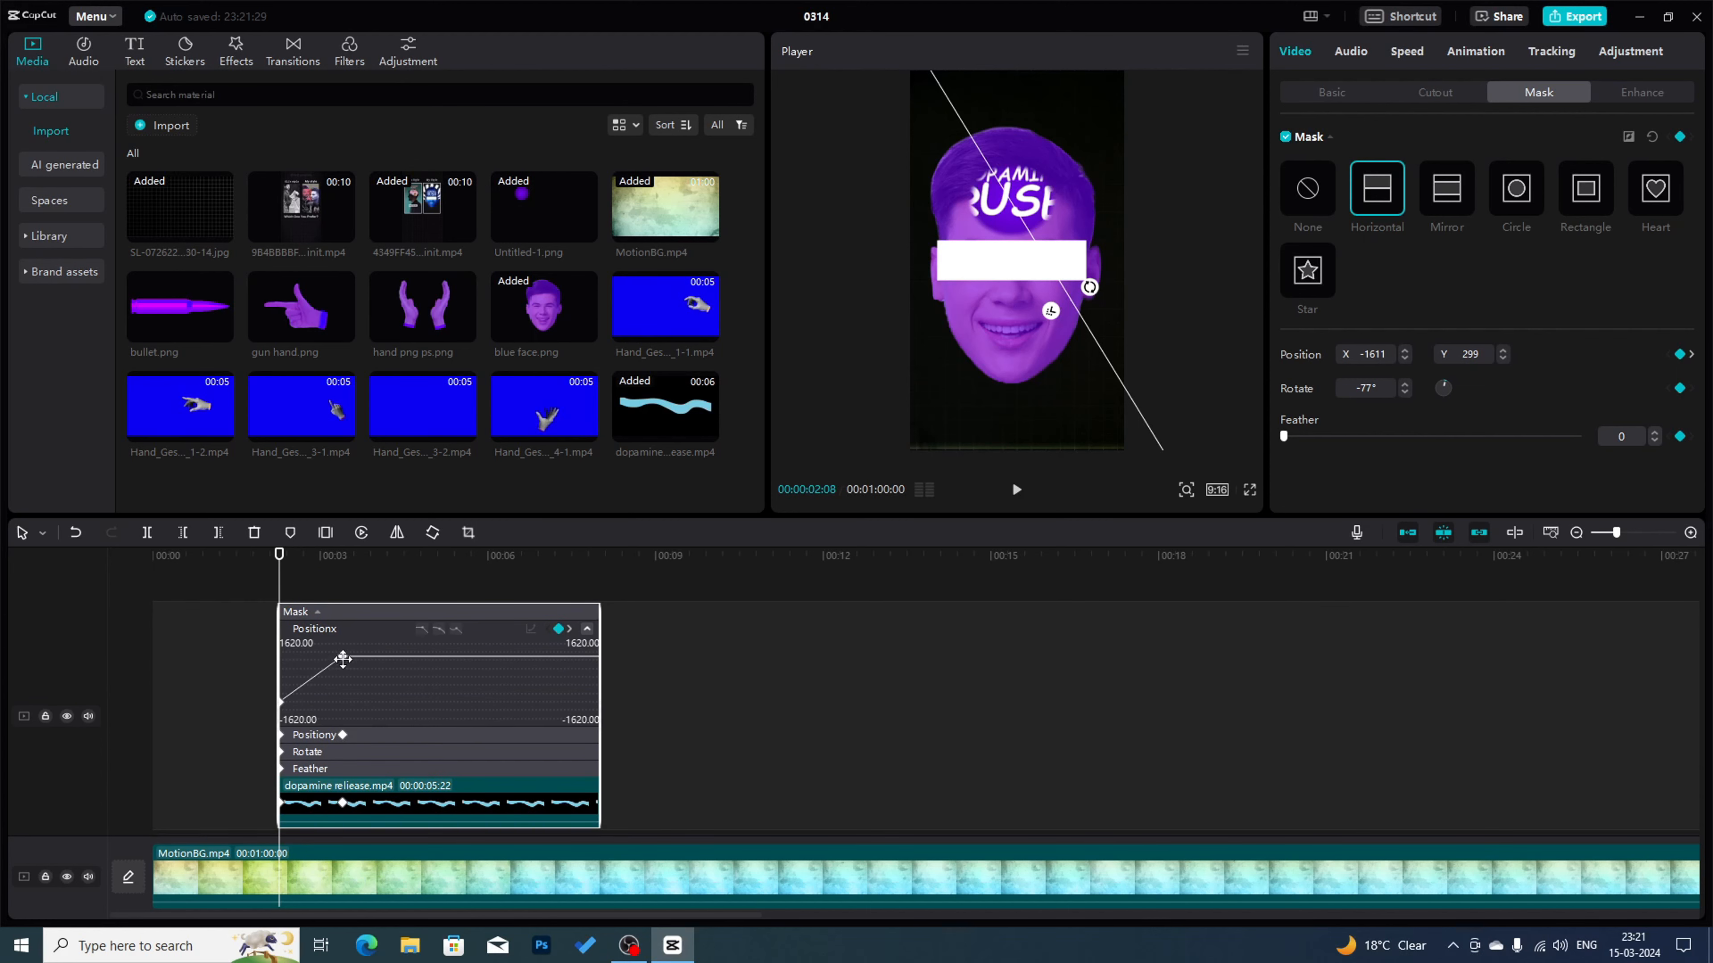
{"action": "left_click", "coordinate": [341, 655]}
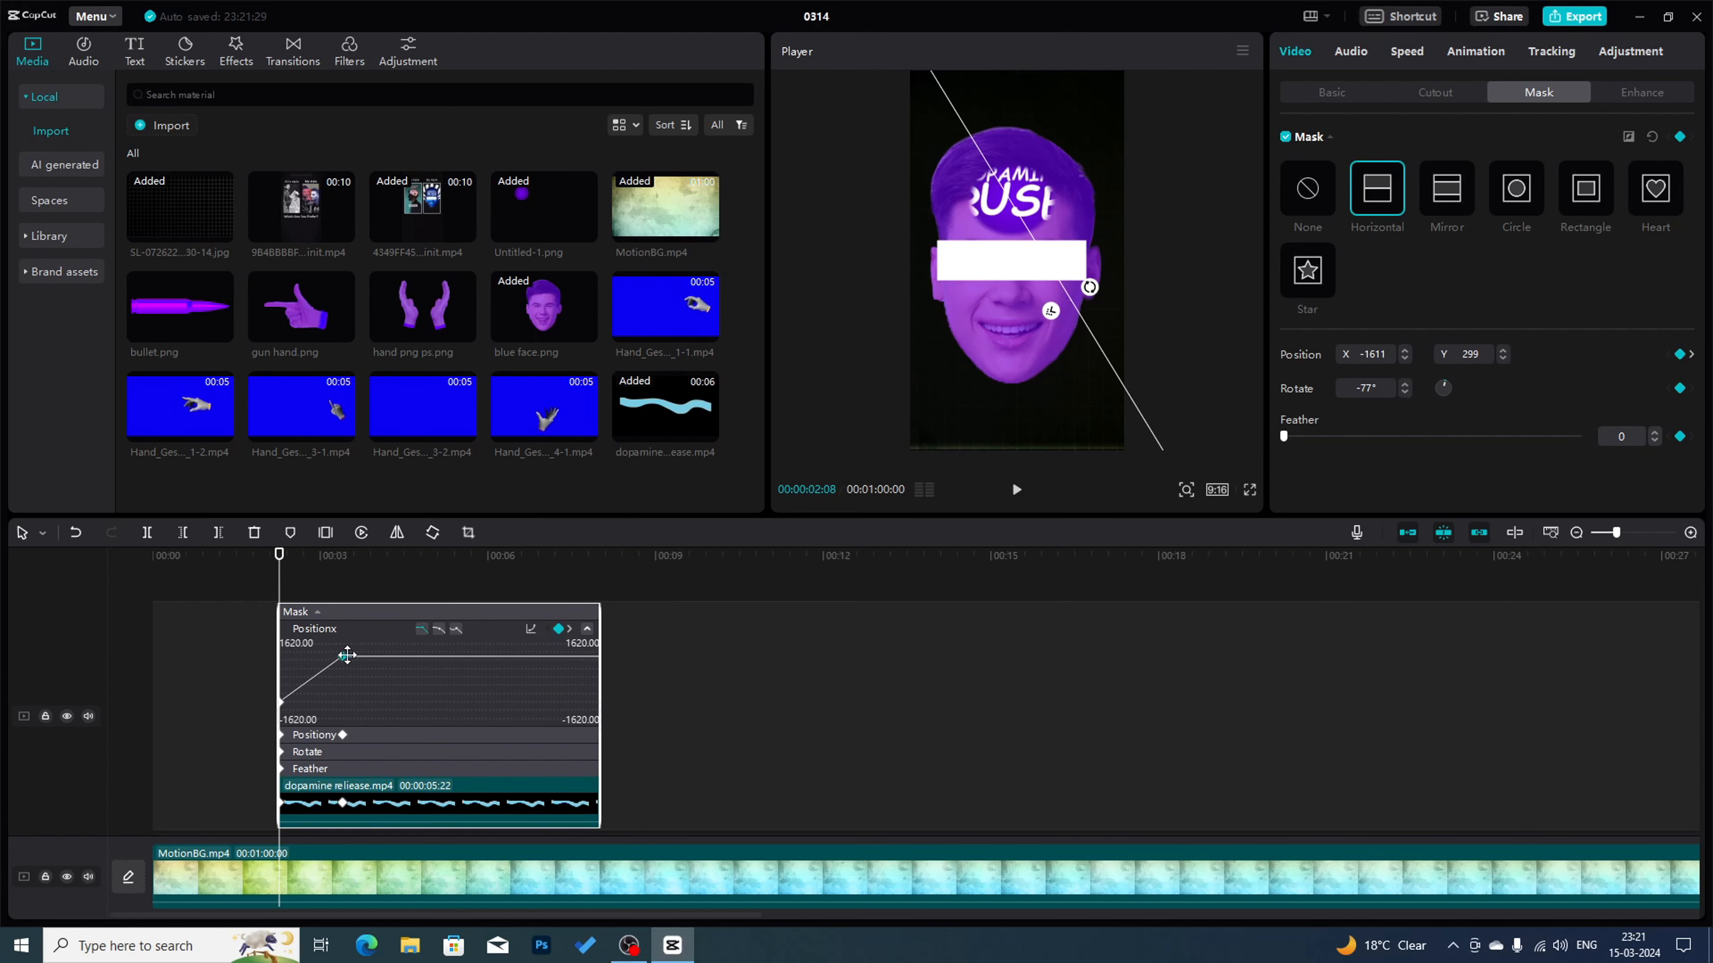
{"action": "left_click", "coordinate": [438, 632]}
{"action": "left_click", "coordinate": [393, 736]}
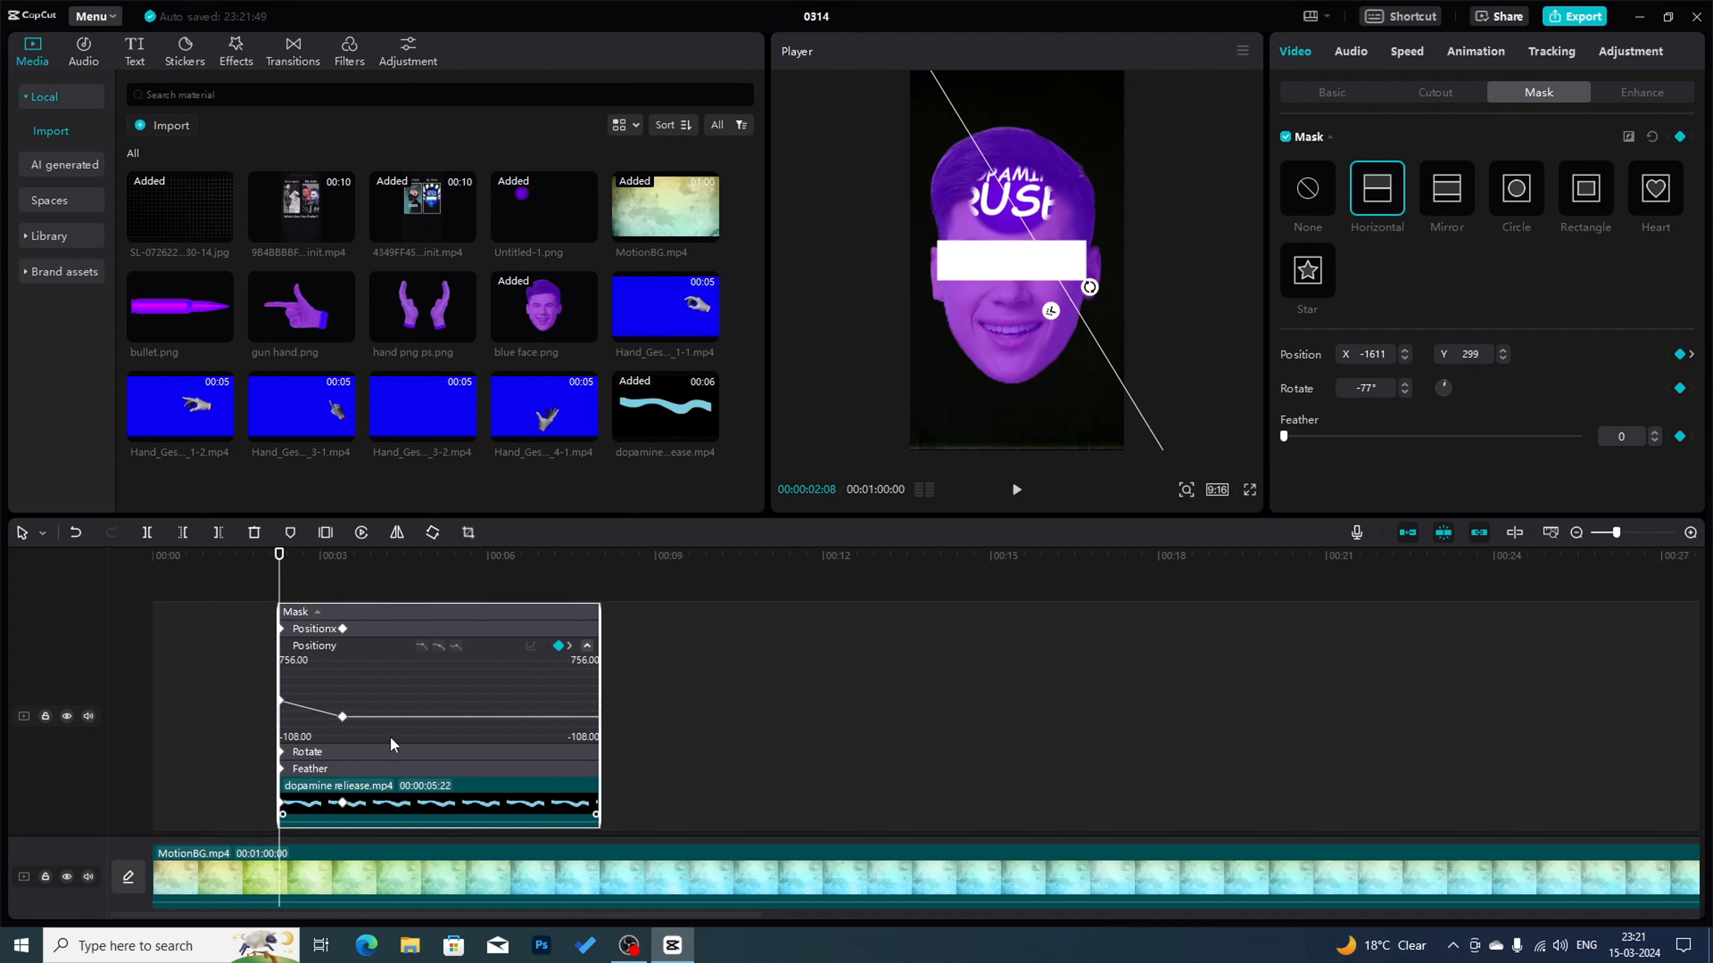
{"action": "left_click", "coordinate": [391, 748]}
{"action": "double_click", "coordinate": [398, 714]}
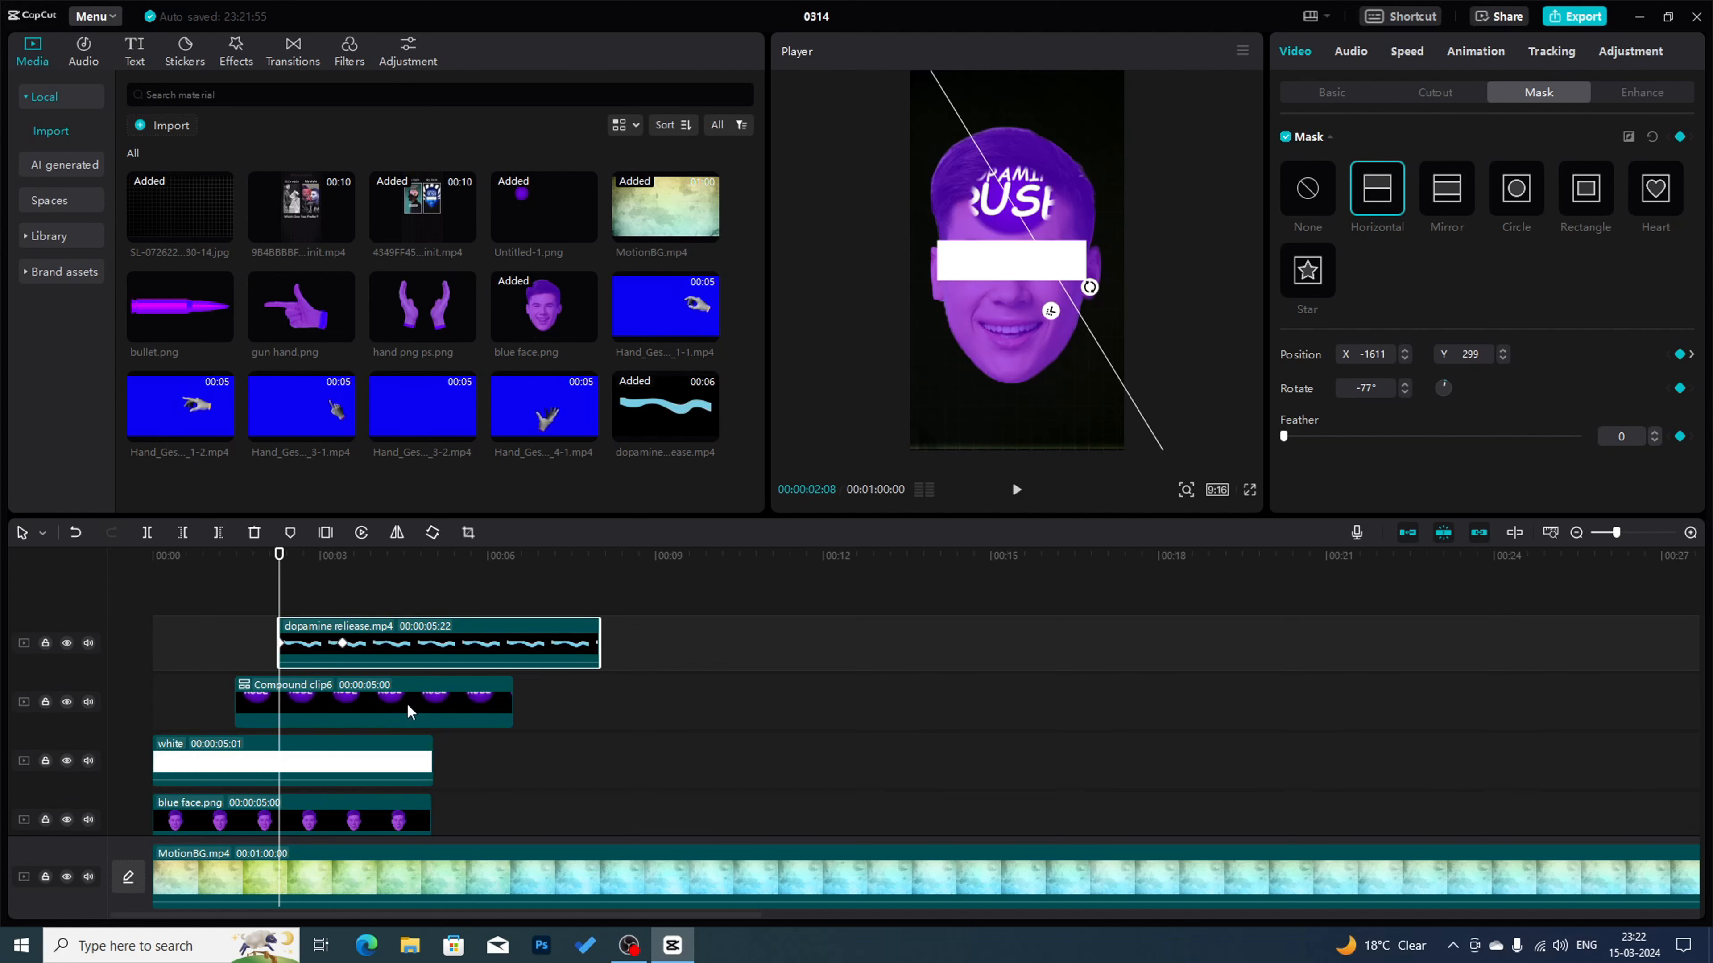
{"action": "left_click", "coordinate": [369, 701]}
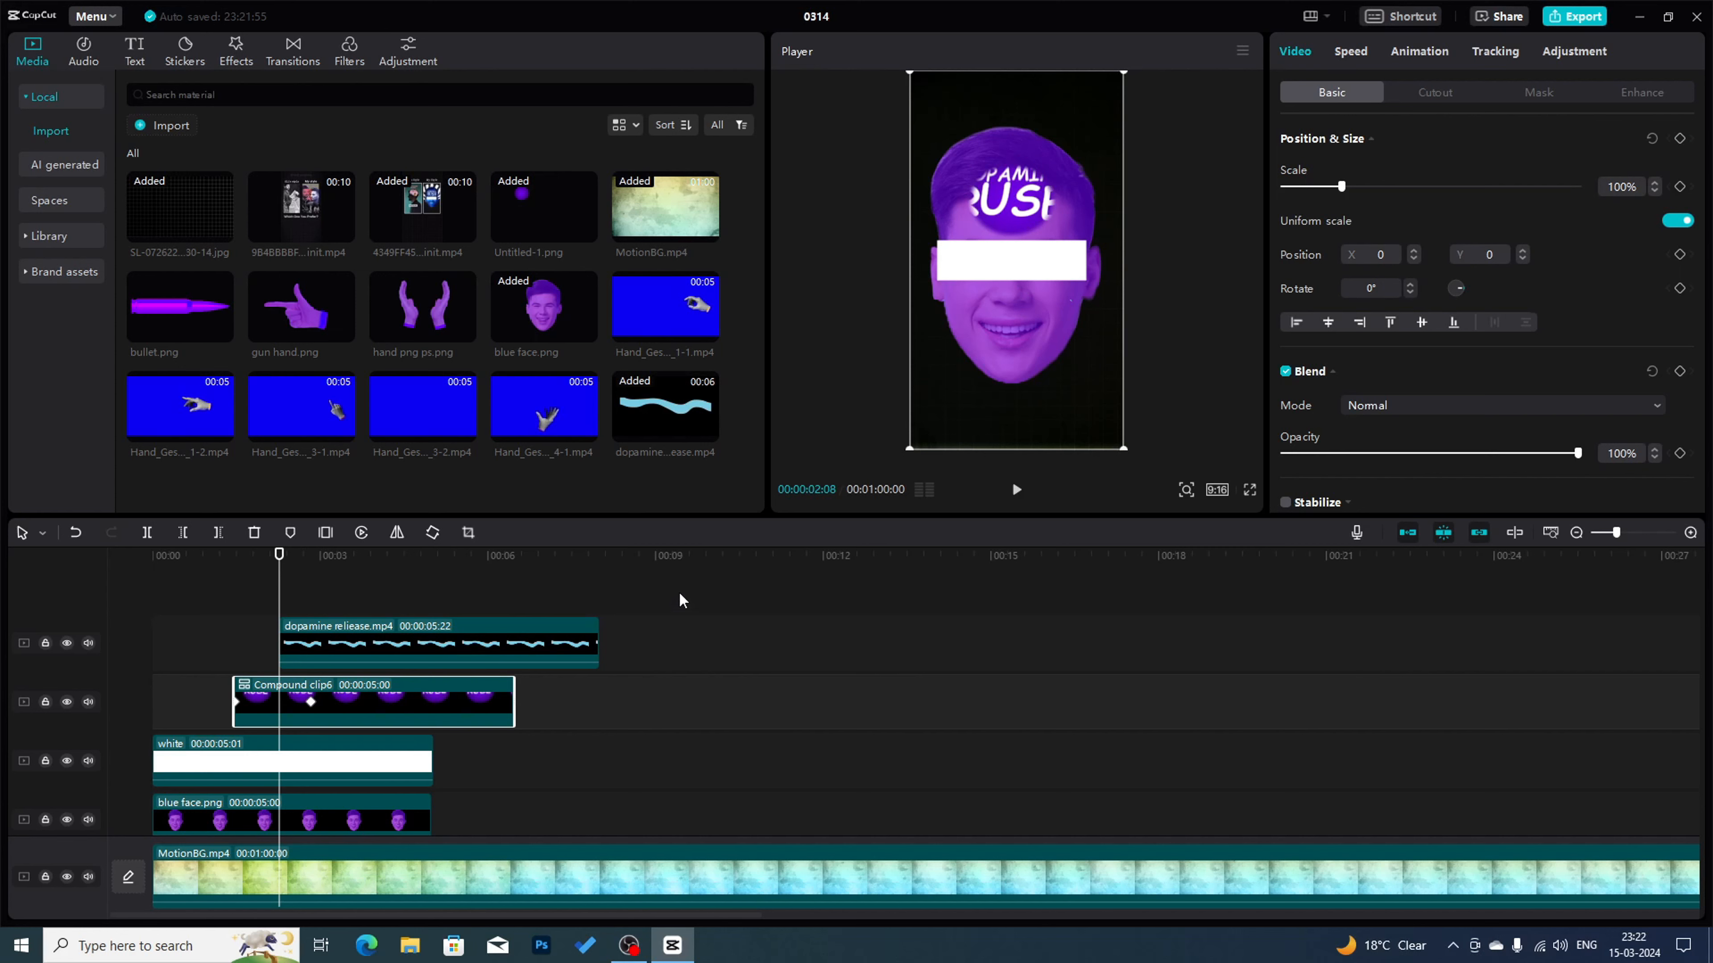
{"action": "key", "text": "alt+k"}
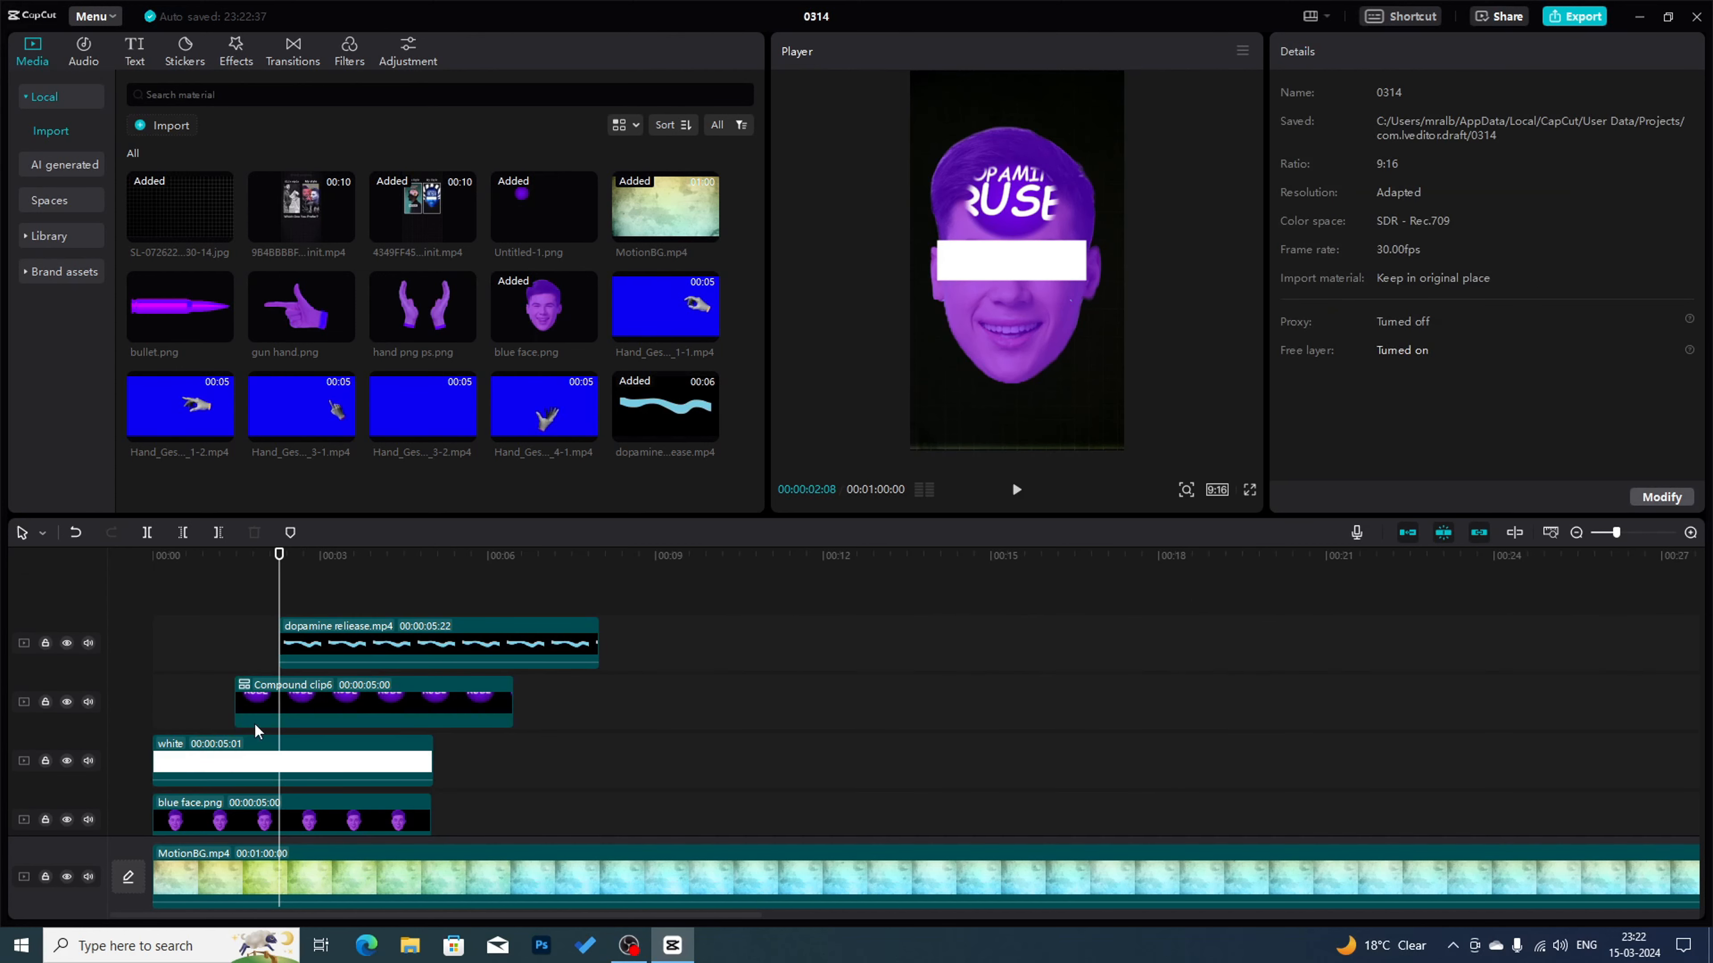
- Preview the ribbon and titled circle animation from the beginning in full screen
{"action": "left_click_drag", "start_coordinate": [279, 592], "coordinate": [72, 586]}
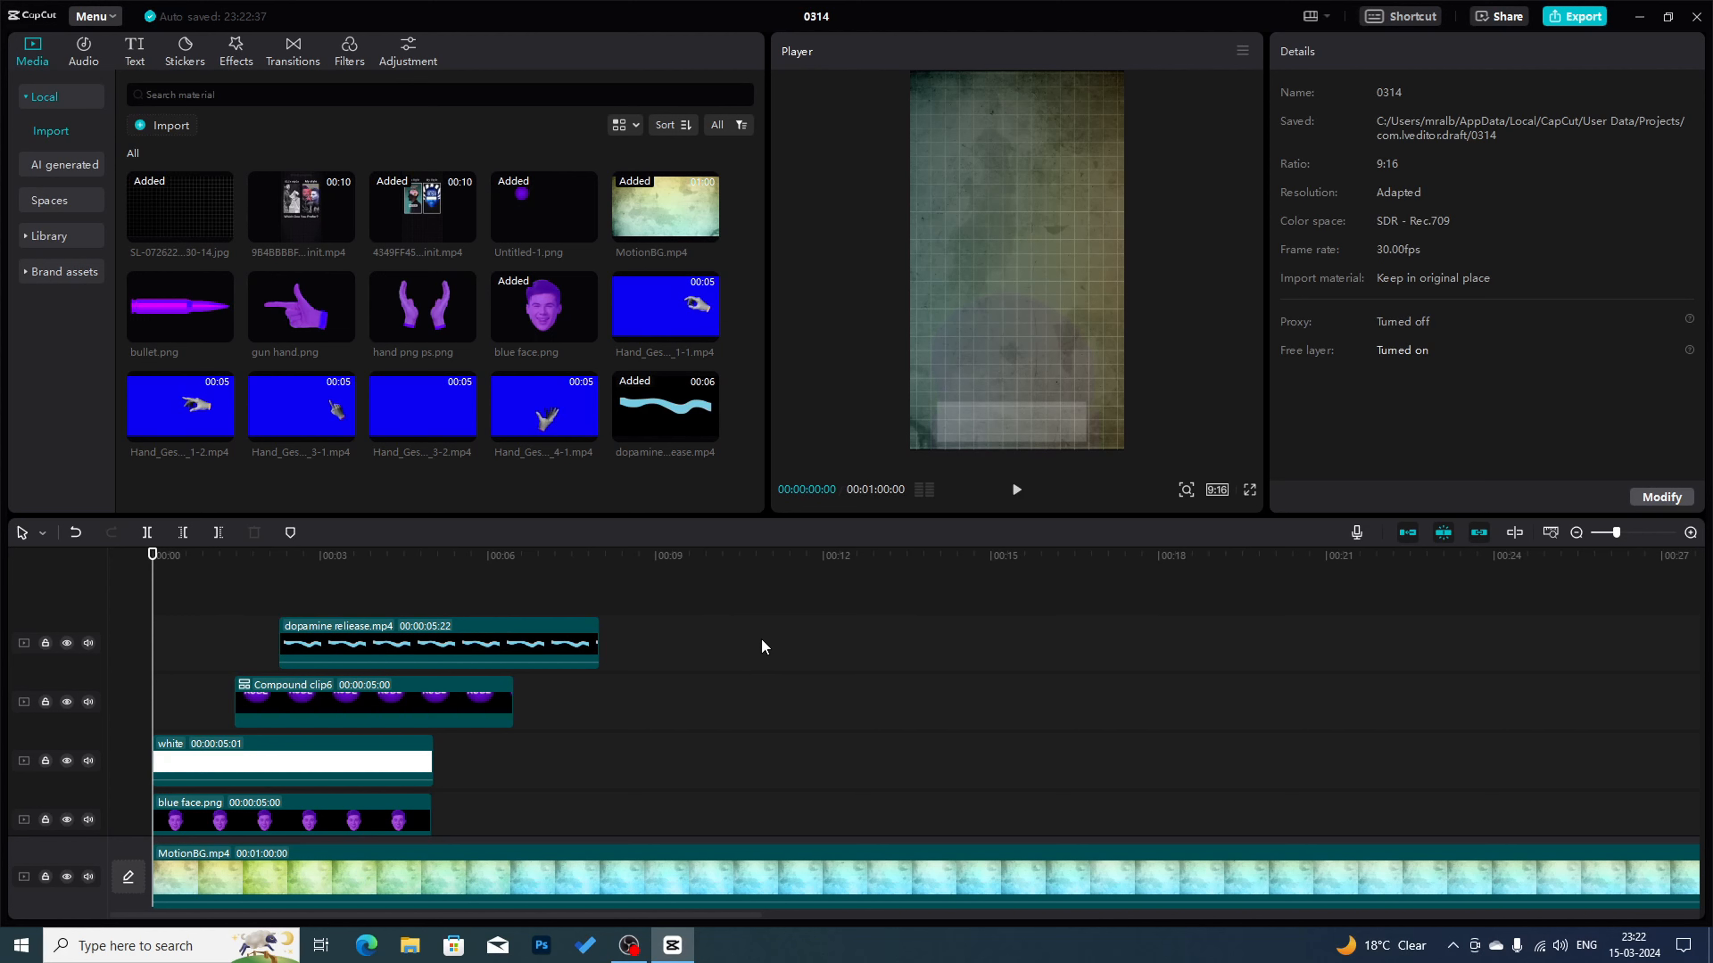
{"action": "left_click", "coordinate": [1249, 491]}
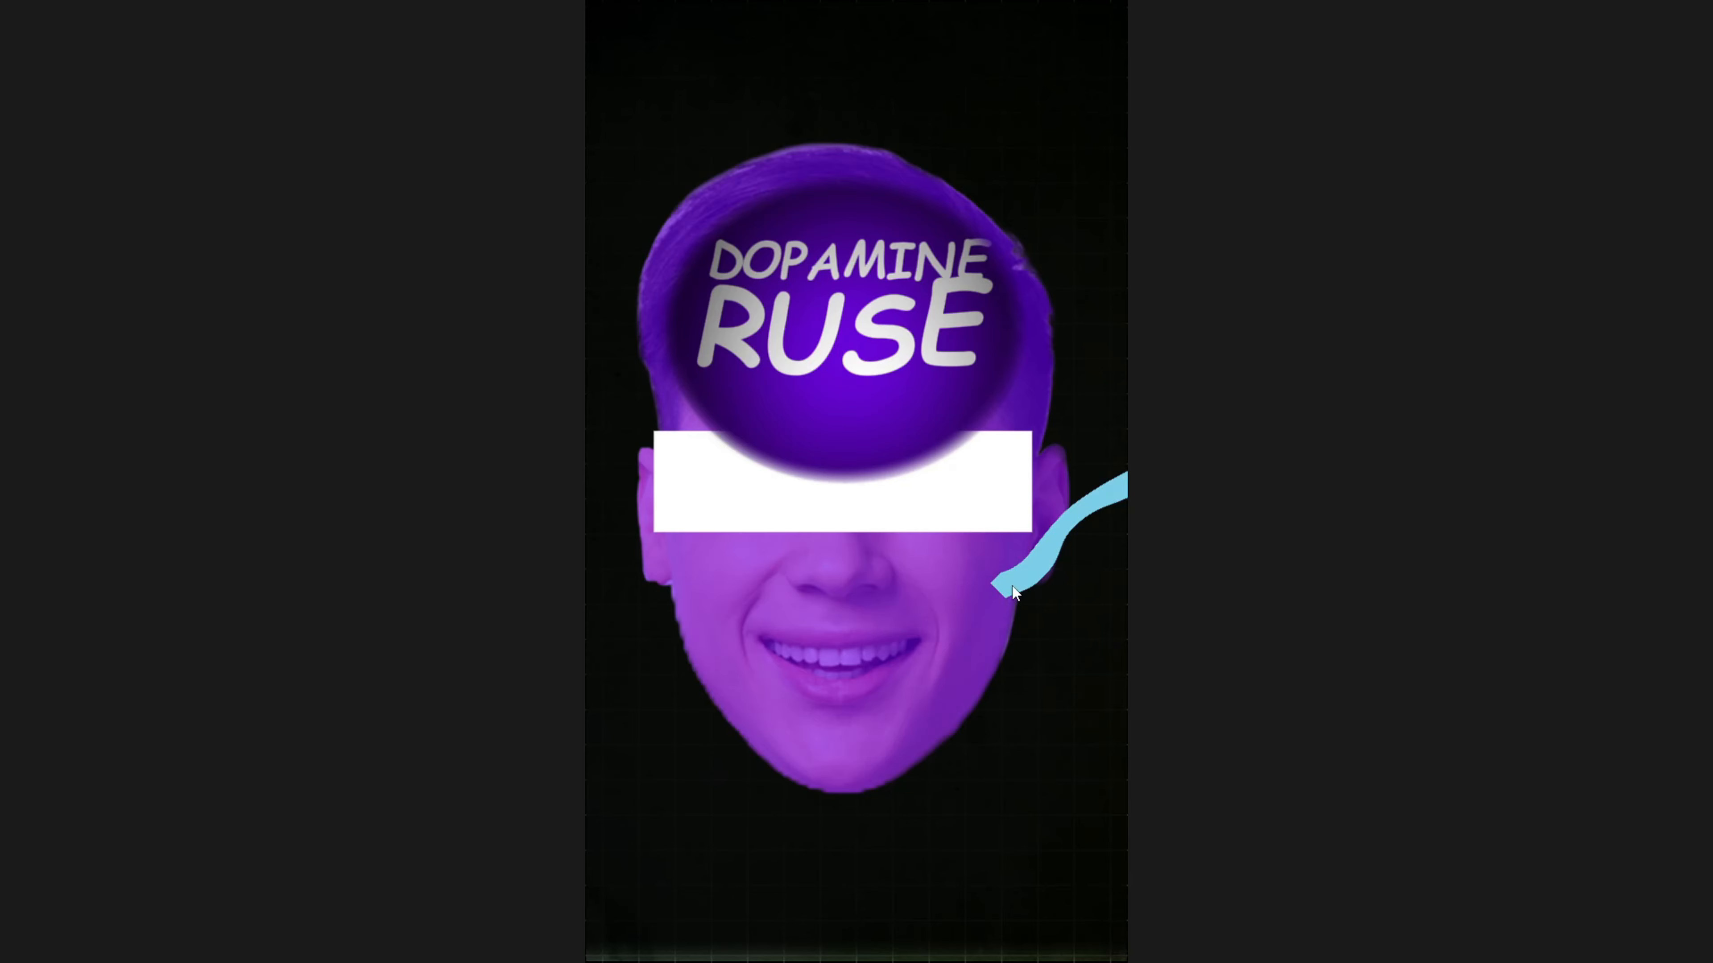
{"action": "key", "text": "Escape"}
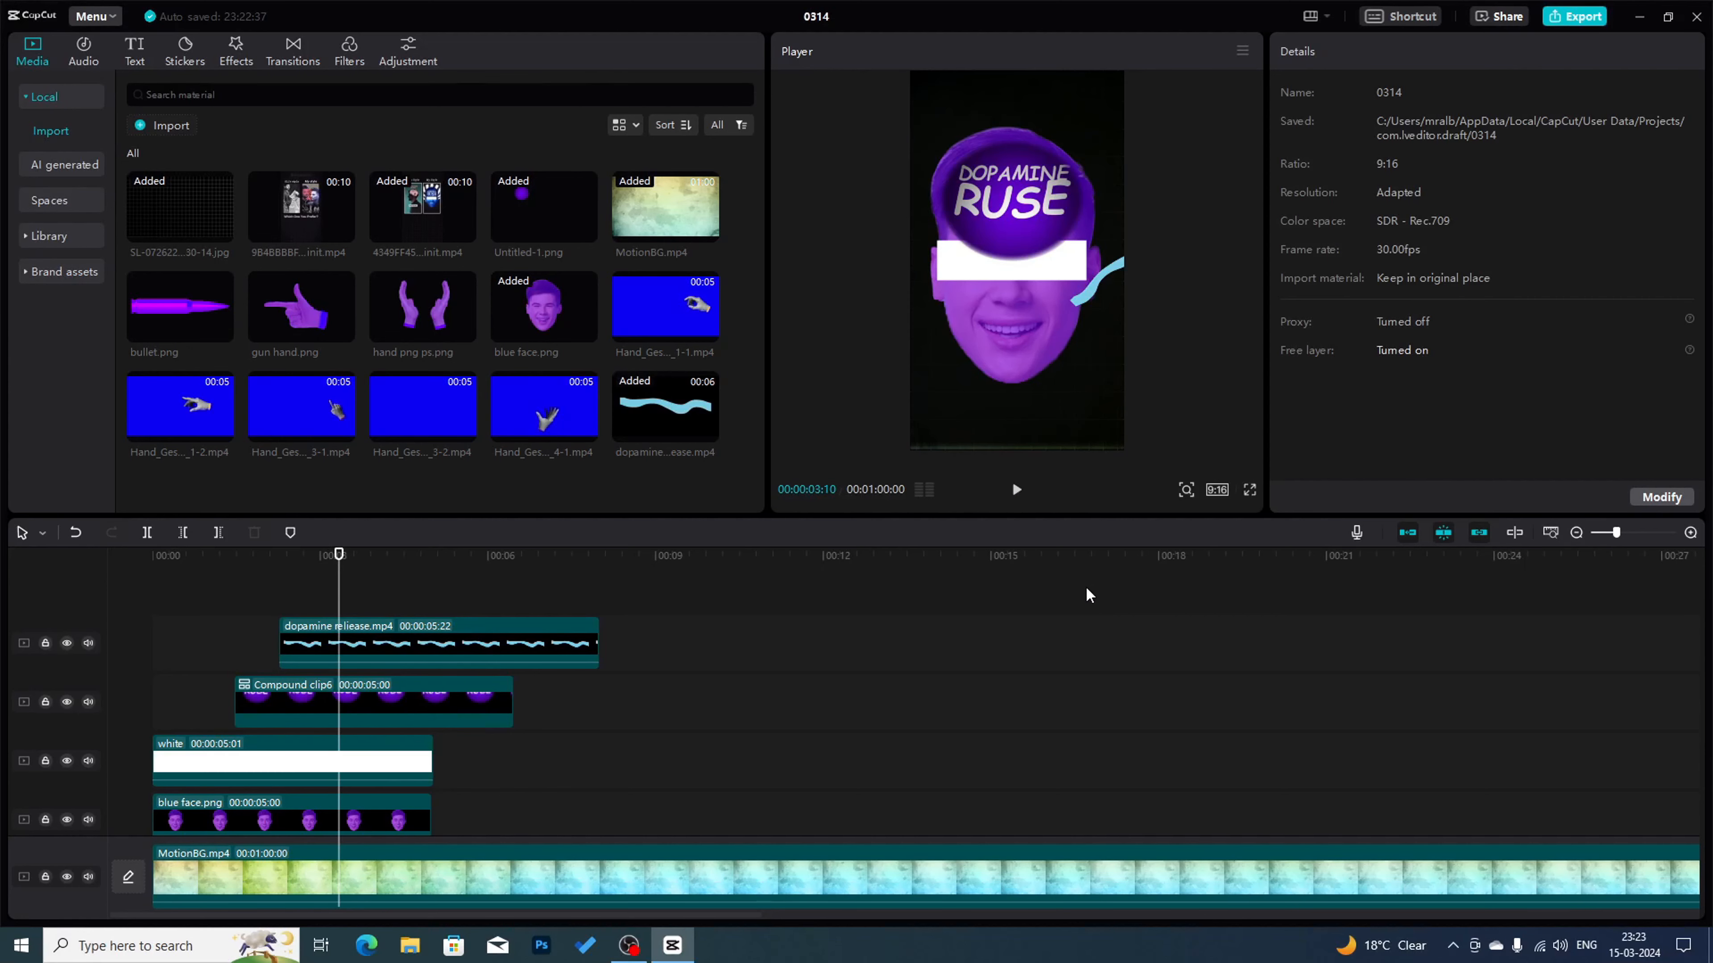
- Duplicate the ribbon clip at 00:00:02:08 and place the copy above the first at 127% scale, rotated -56°, at X 1395, Y 992
{"action": "left_click_drag", "start_coordinate": [342, 589], "coordinate": [282, 588]}
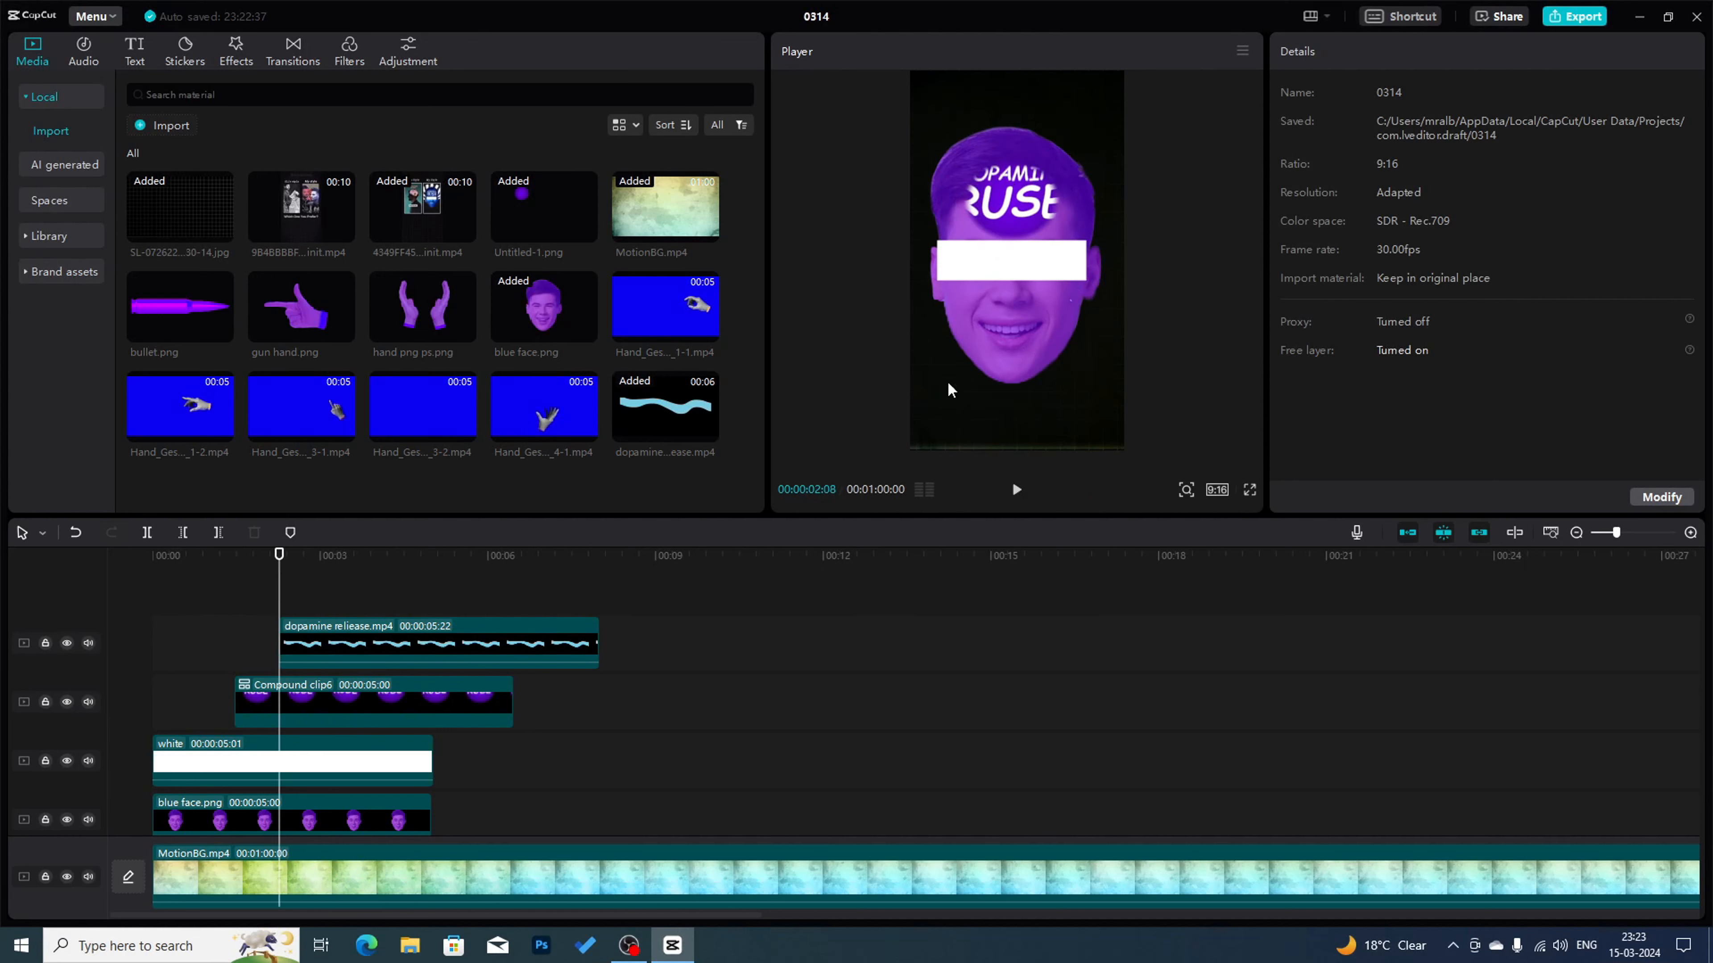
{"action": "left_click", "coordinate": [460, 651]}
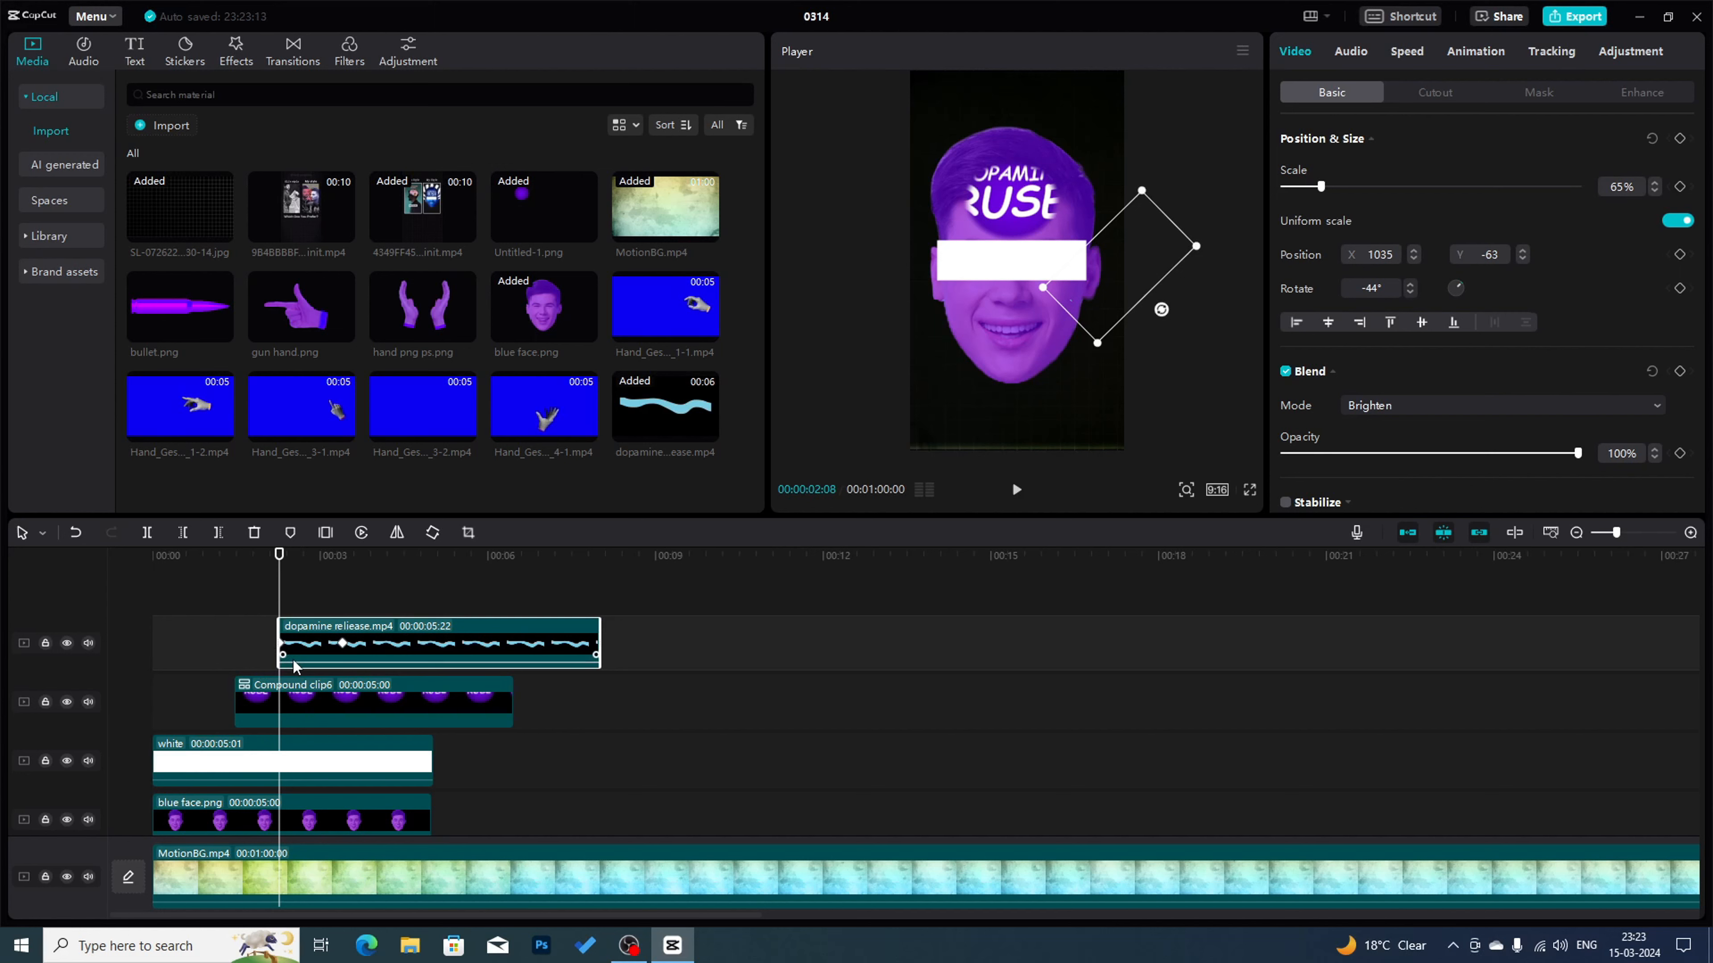
{"action": "key", "text": "ctrl+v"}
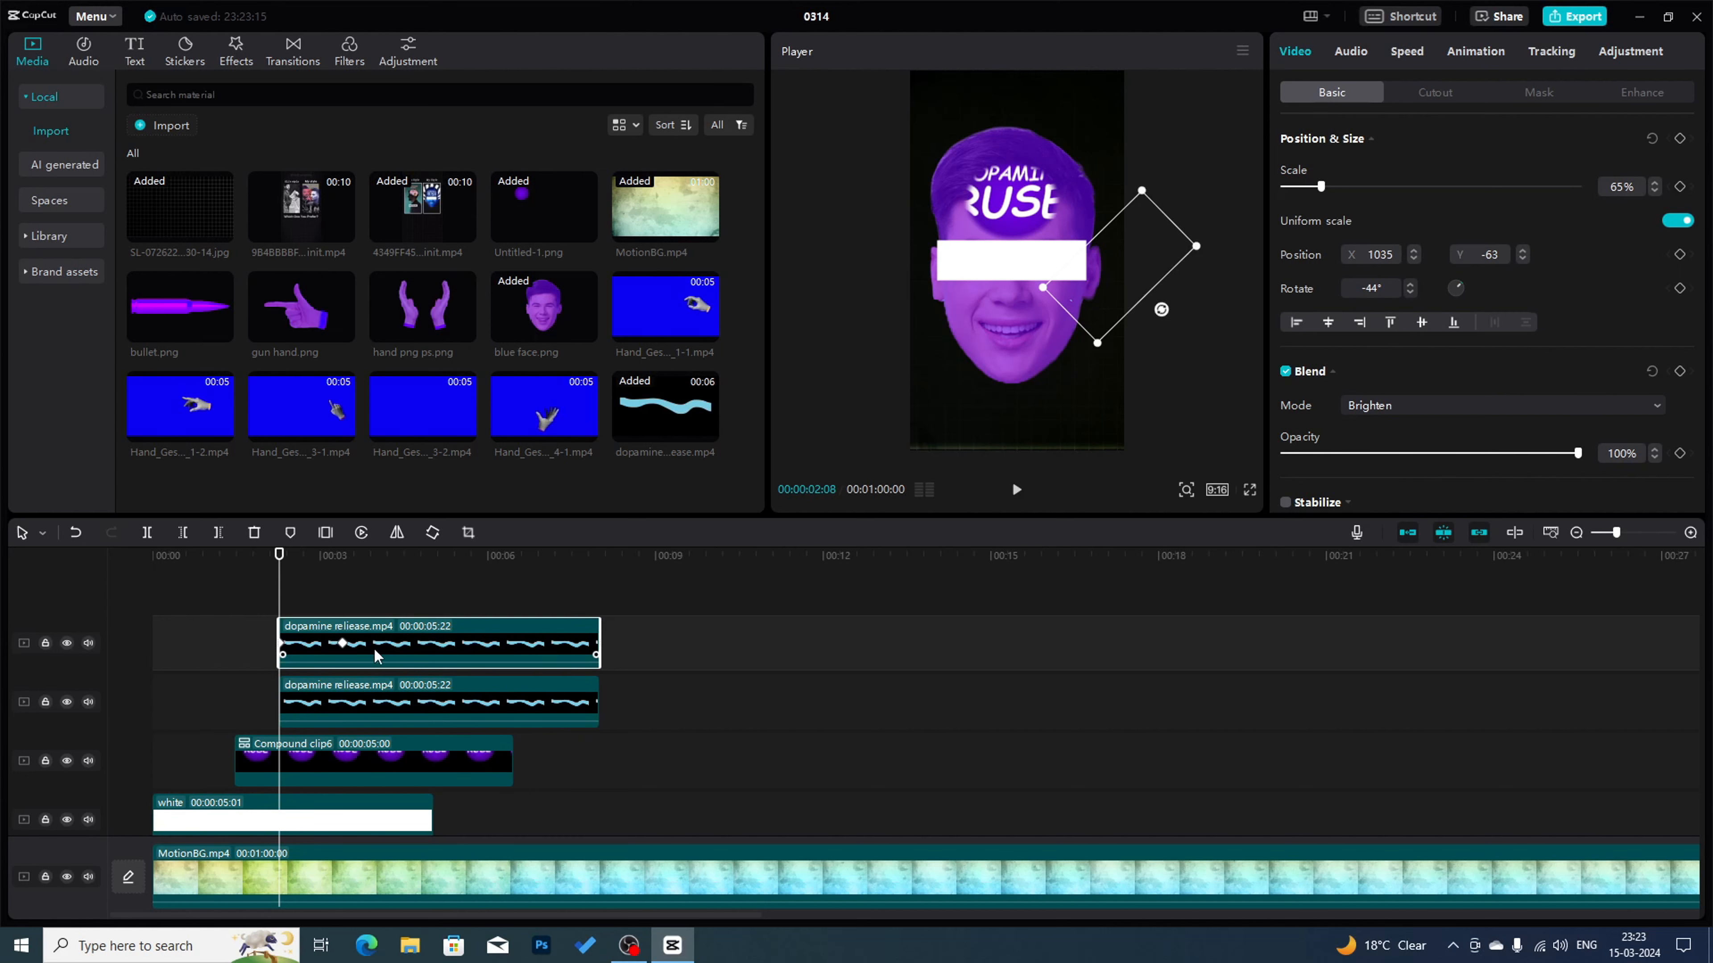
{"action": "left_click", "coordinate": [343, 556]}
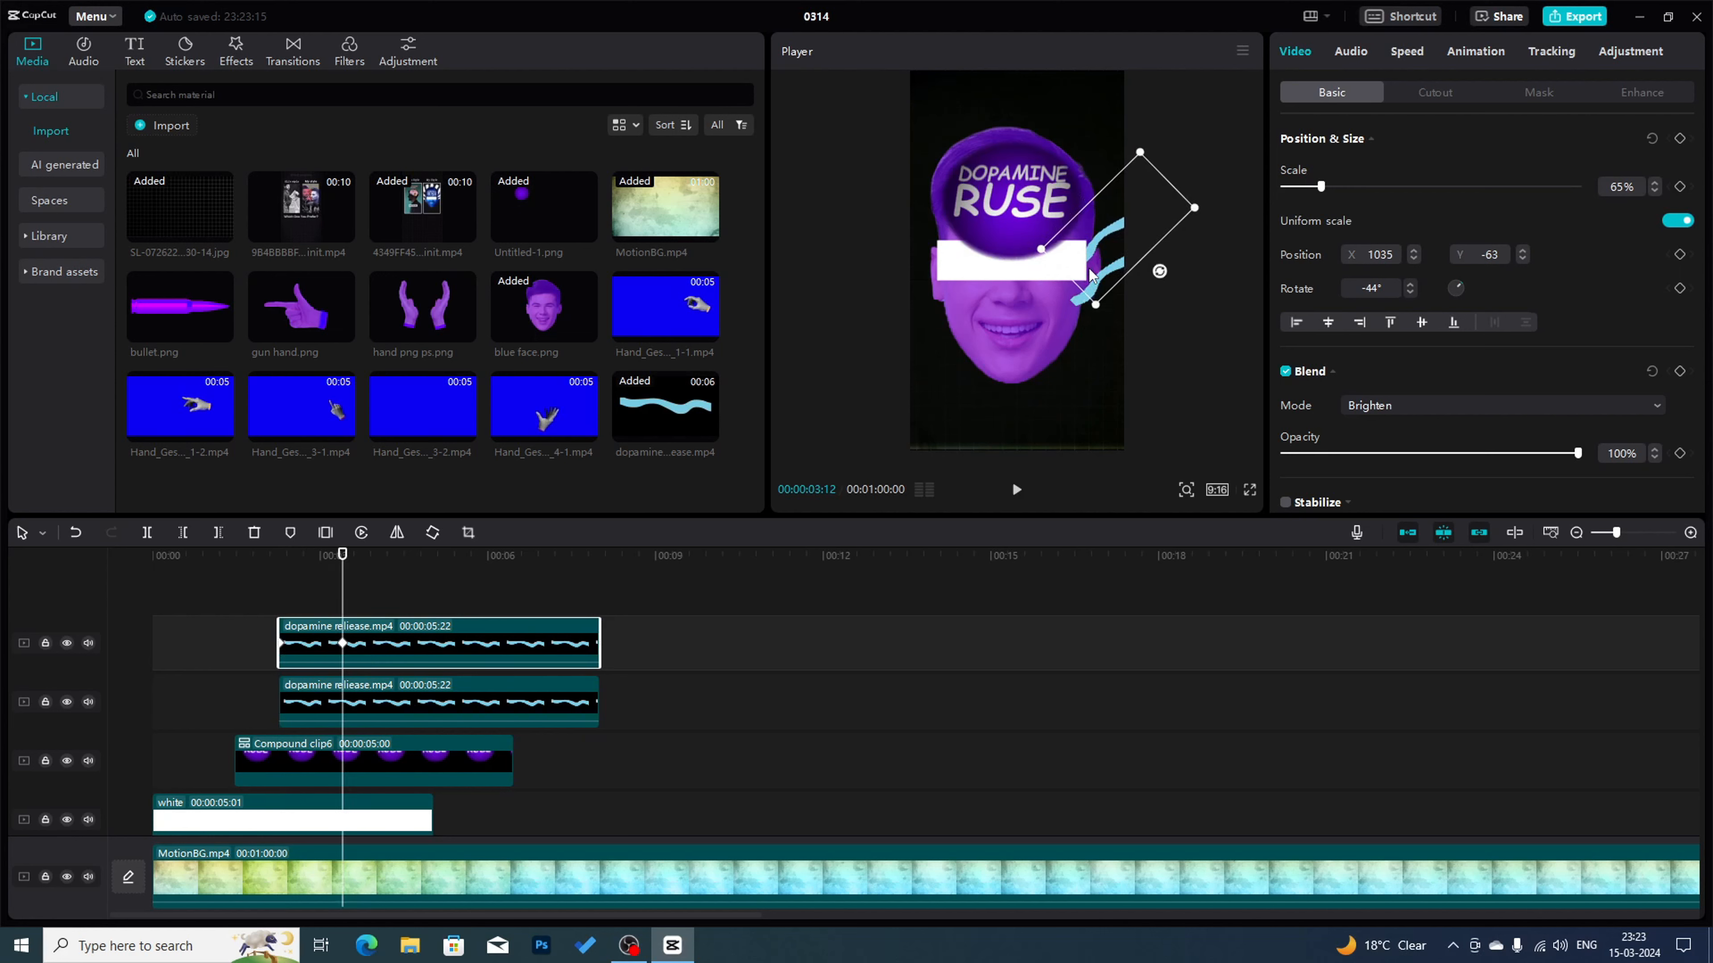
{"action": "left_click_drag", "start_coordinate": [1158, 269], "coordinate": [1158, 526]}
{"action": "left_click_drag", "start_coordinate": [1076, 366], "coordinate": [1114, 306]}
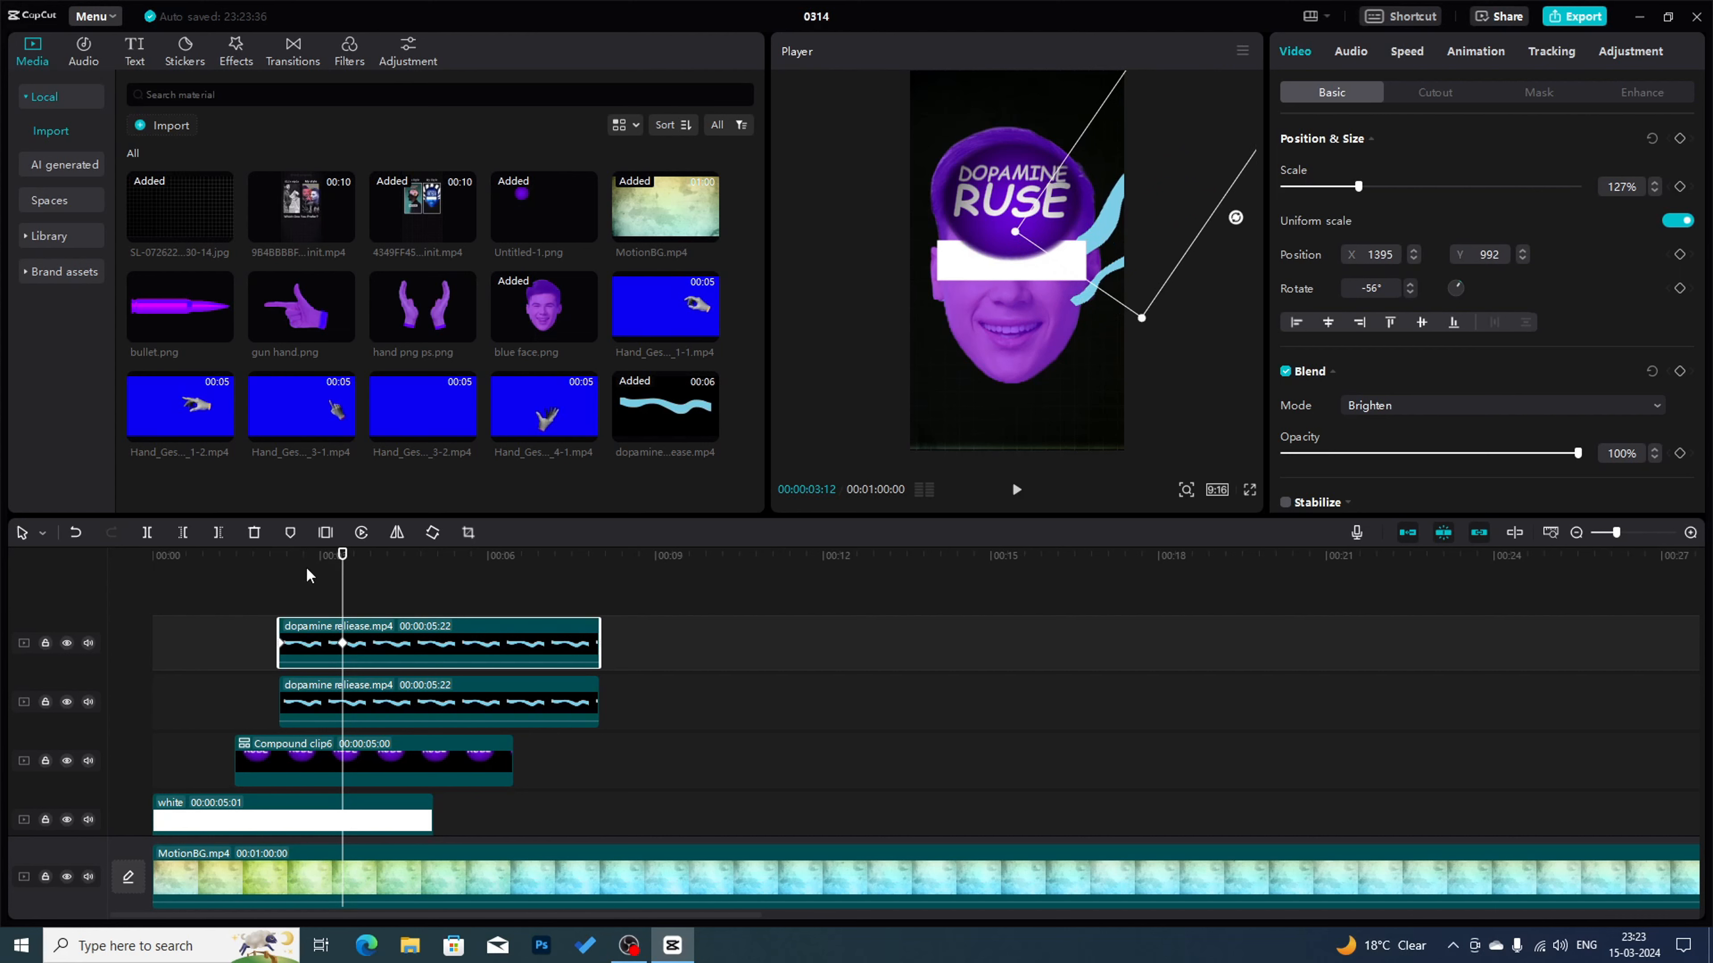
- Add a third ribbon copy at 00:00:02:08 and place it higher up the head, rotated -65°, at X 1116, Y 1451
{"action": "left_click_drag", "start_coordinate": [293, 558], "coordinate": [281, 566]}
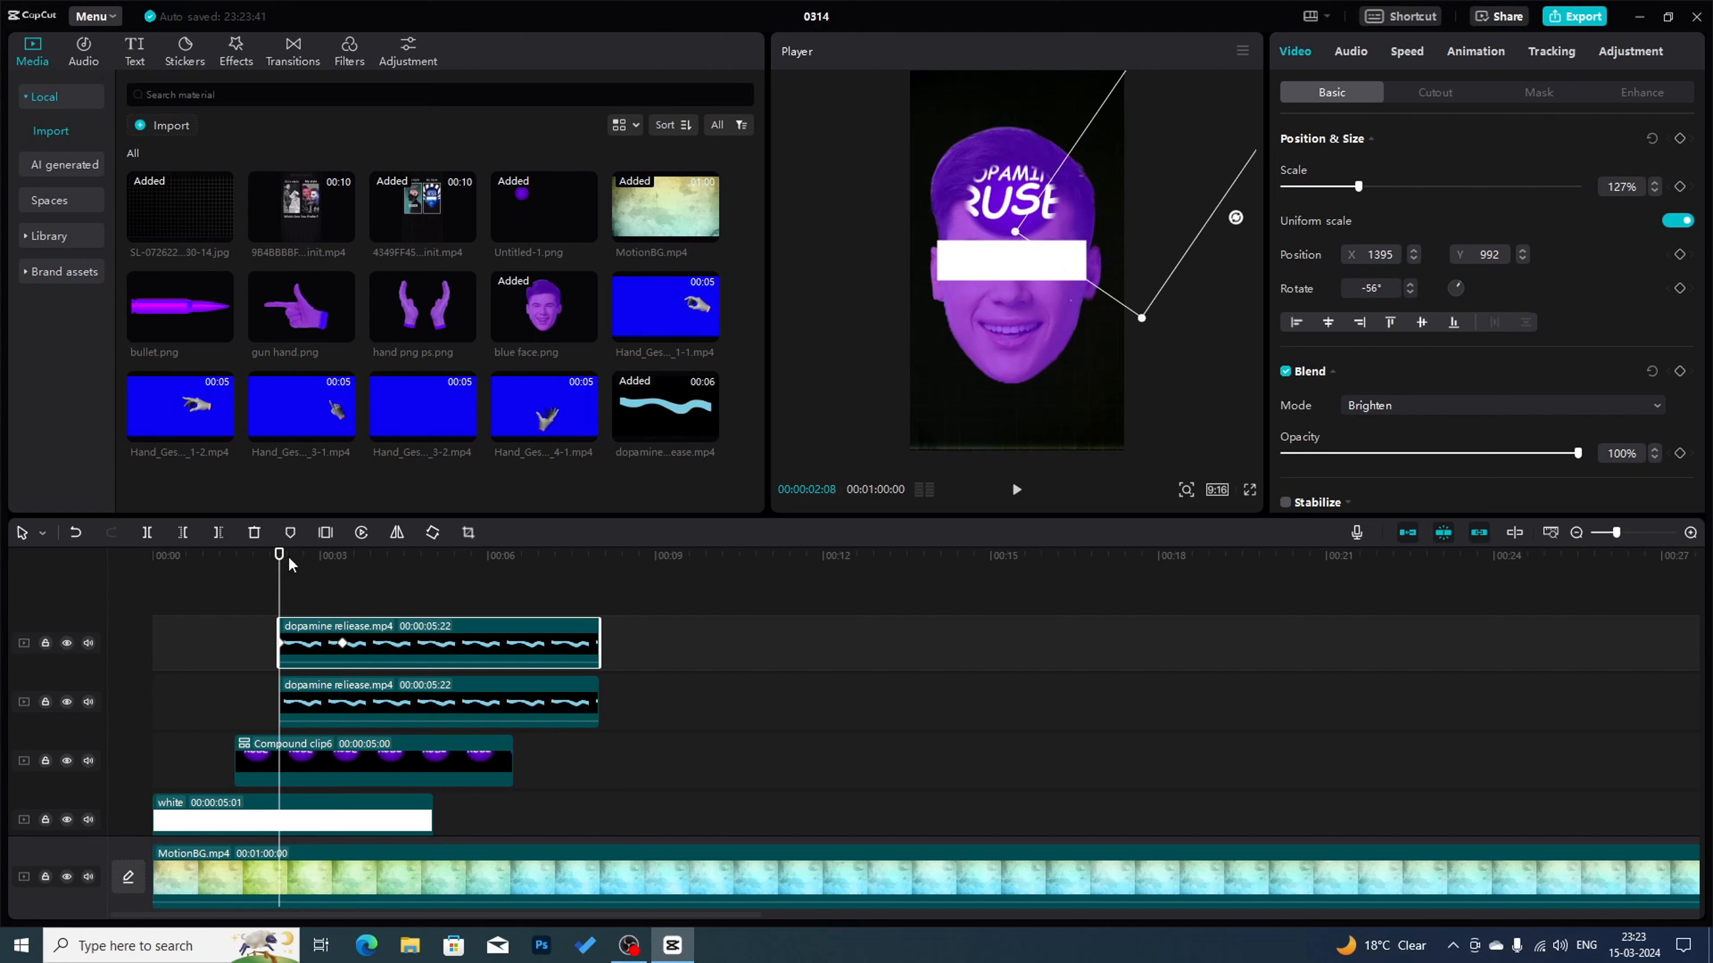
{"action": "key", "text": "ctrl+v"}
{"action": "left_click", "coordinate": [344, 559]}
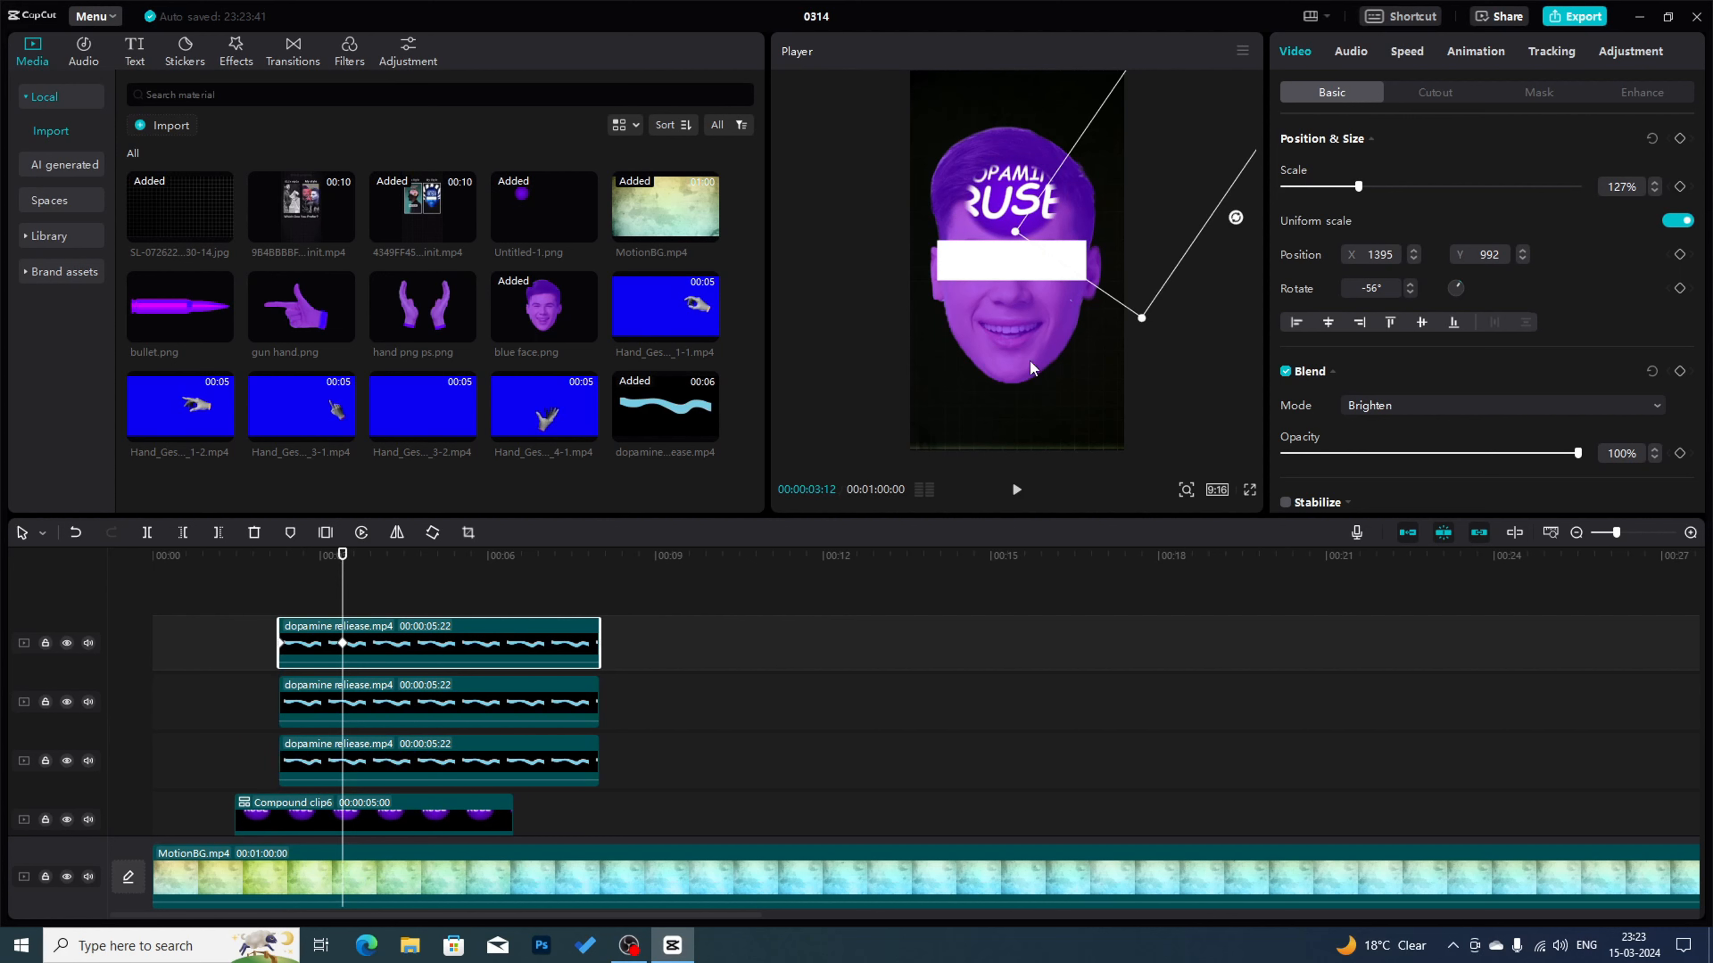
{"action": "left_click_drag", "start_coordinate": [1107, 265], "coordinate": [1091, 199]}
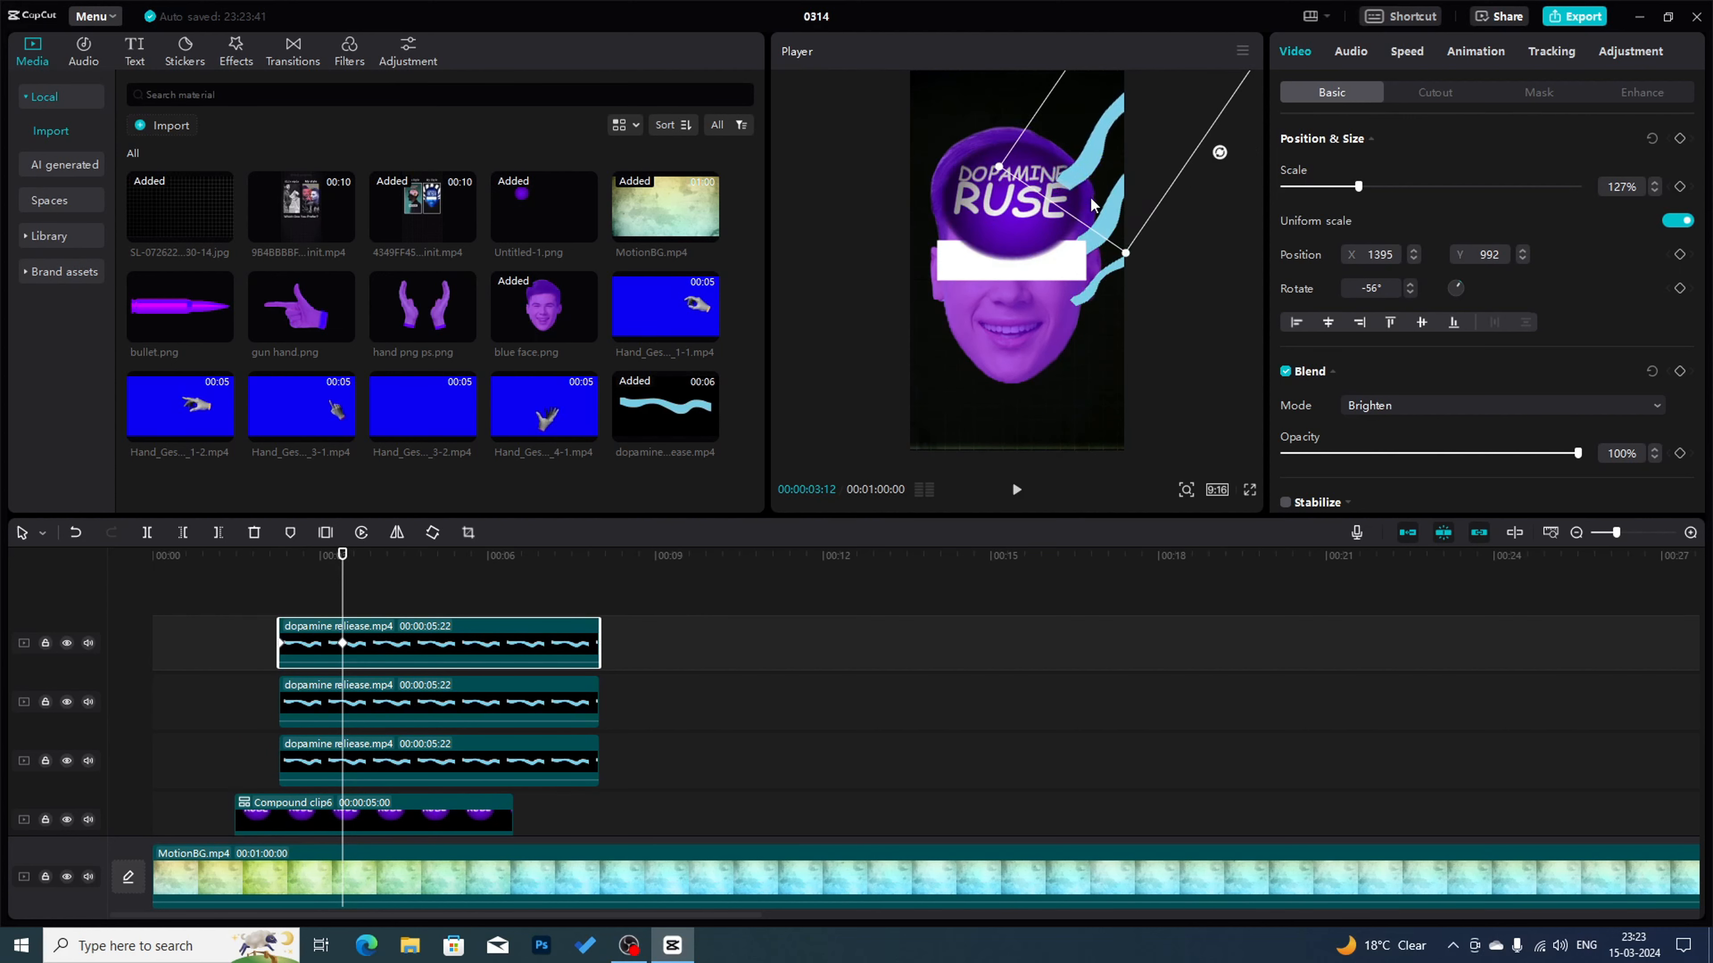
{"action": "mouse_move", "coordinate": [1219, 151]}
{"action": "left_mouse_down"}
{"action": "mouse_move", "coordinate": [1229, 136]}
{"action": "mouse_move", "coordinate": [1223, 151]}
{"action": "left_mouse_up"}
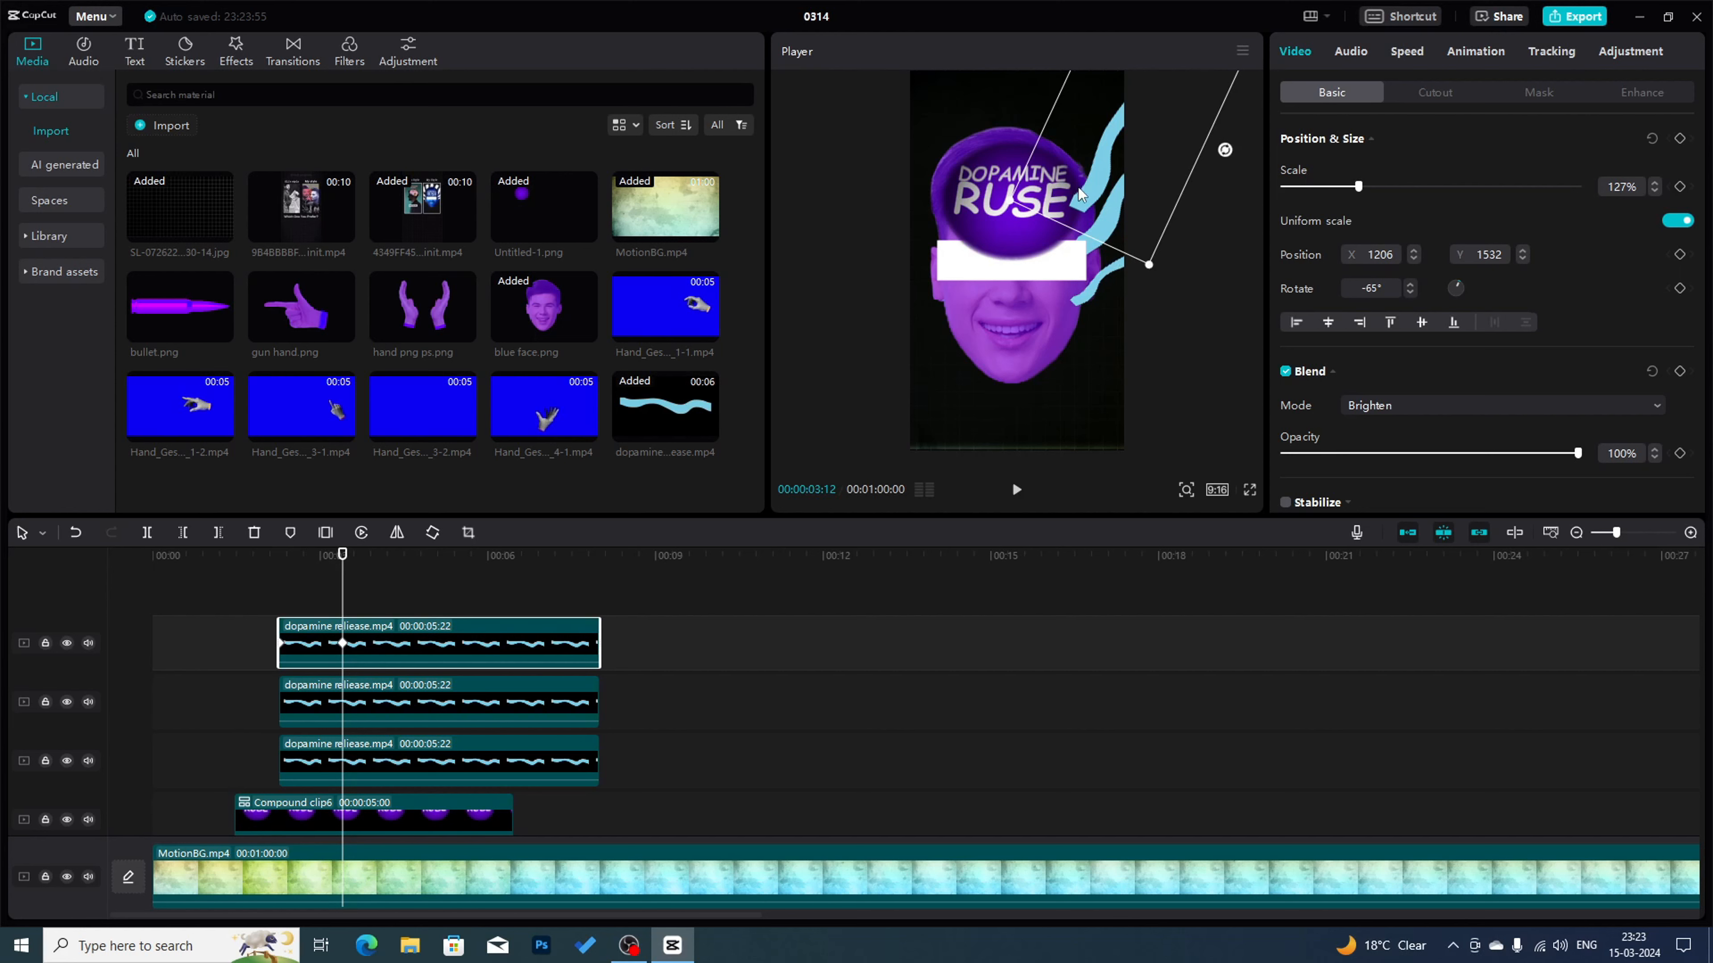
{"action": "left_click_drag", "start_coordinate": [1079, 194], "coordinate": [1071, 202]}
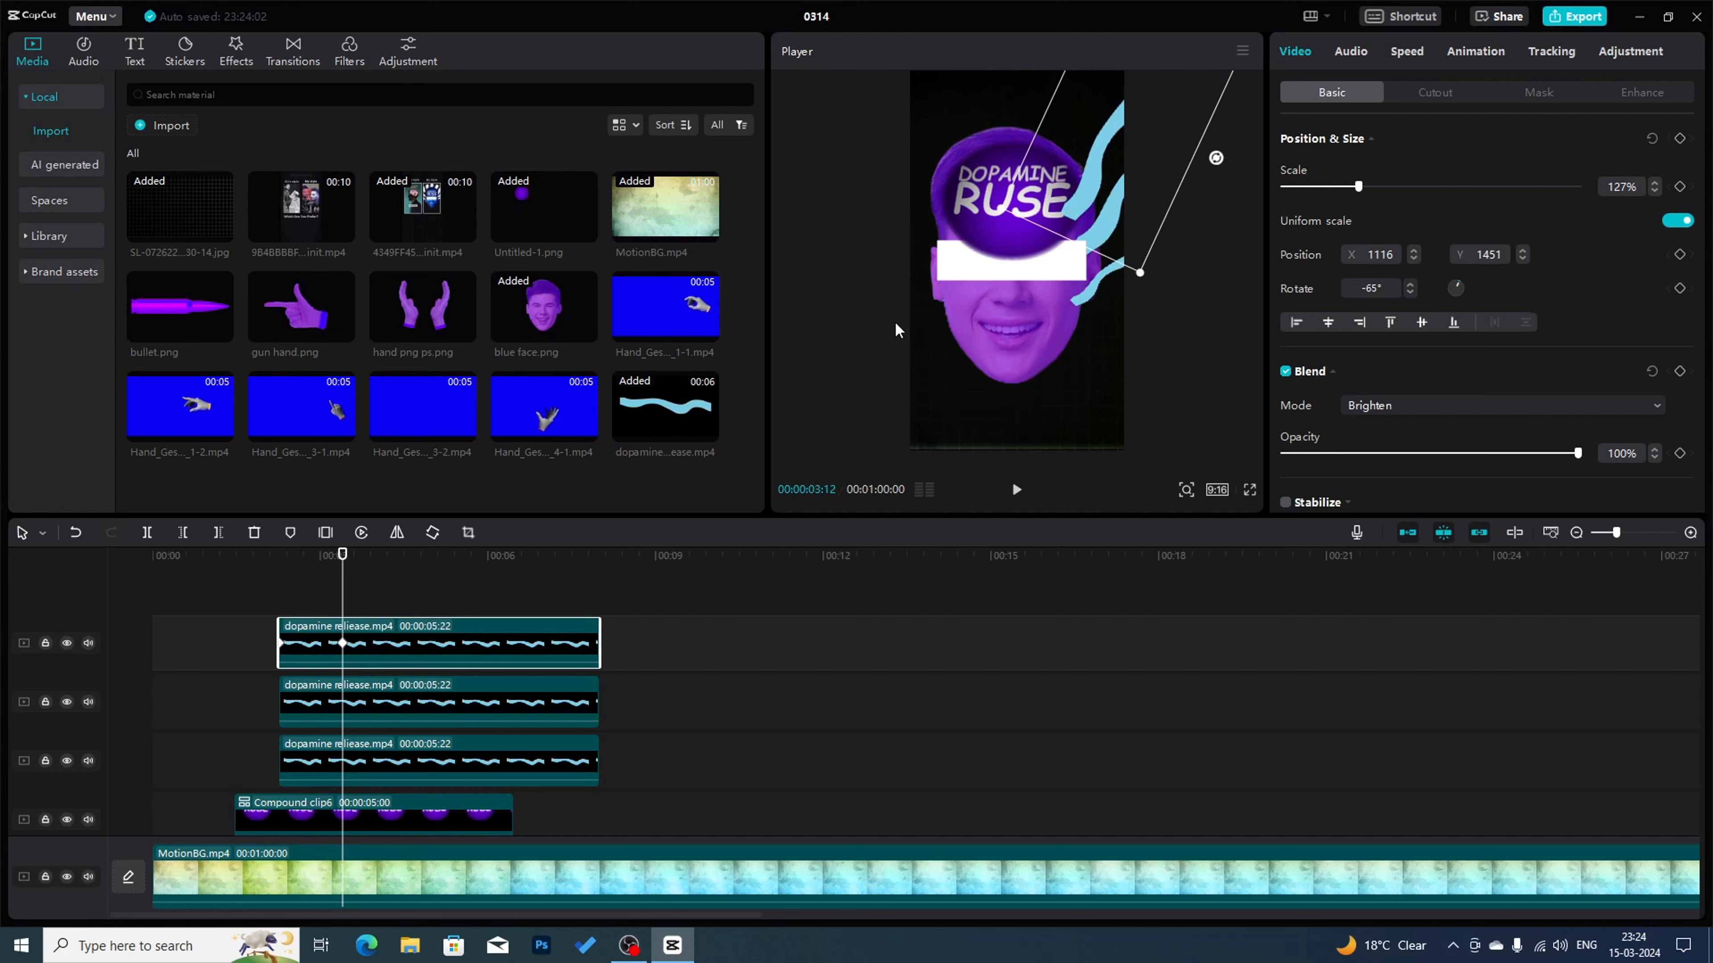
- Paste more ribbon copies and fan them over the head and down its left side, including one at 72% scale, rotated -142°
{"action": "key", "text": "ctrl+v"}
{"action": "key", "text": "ctrl+v"}
{"action": "key", "text": "ctrl+v"}
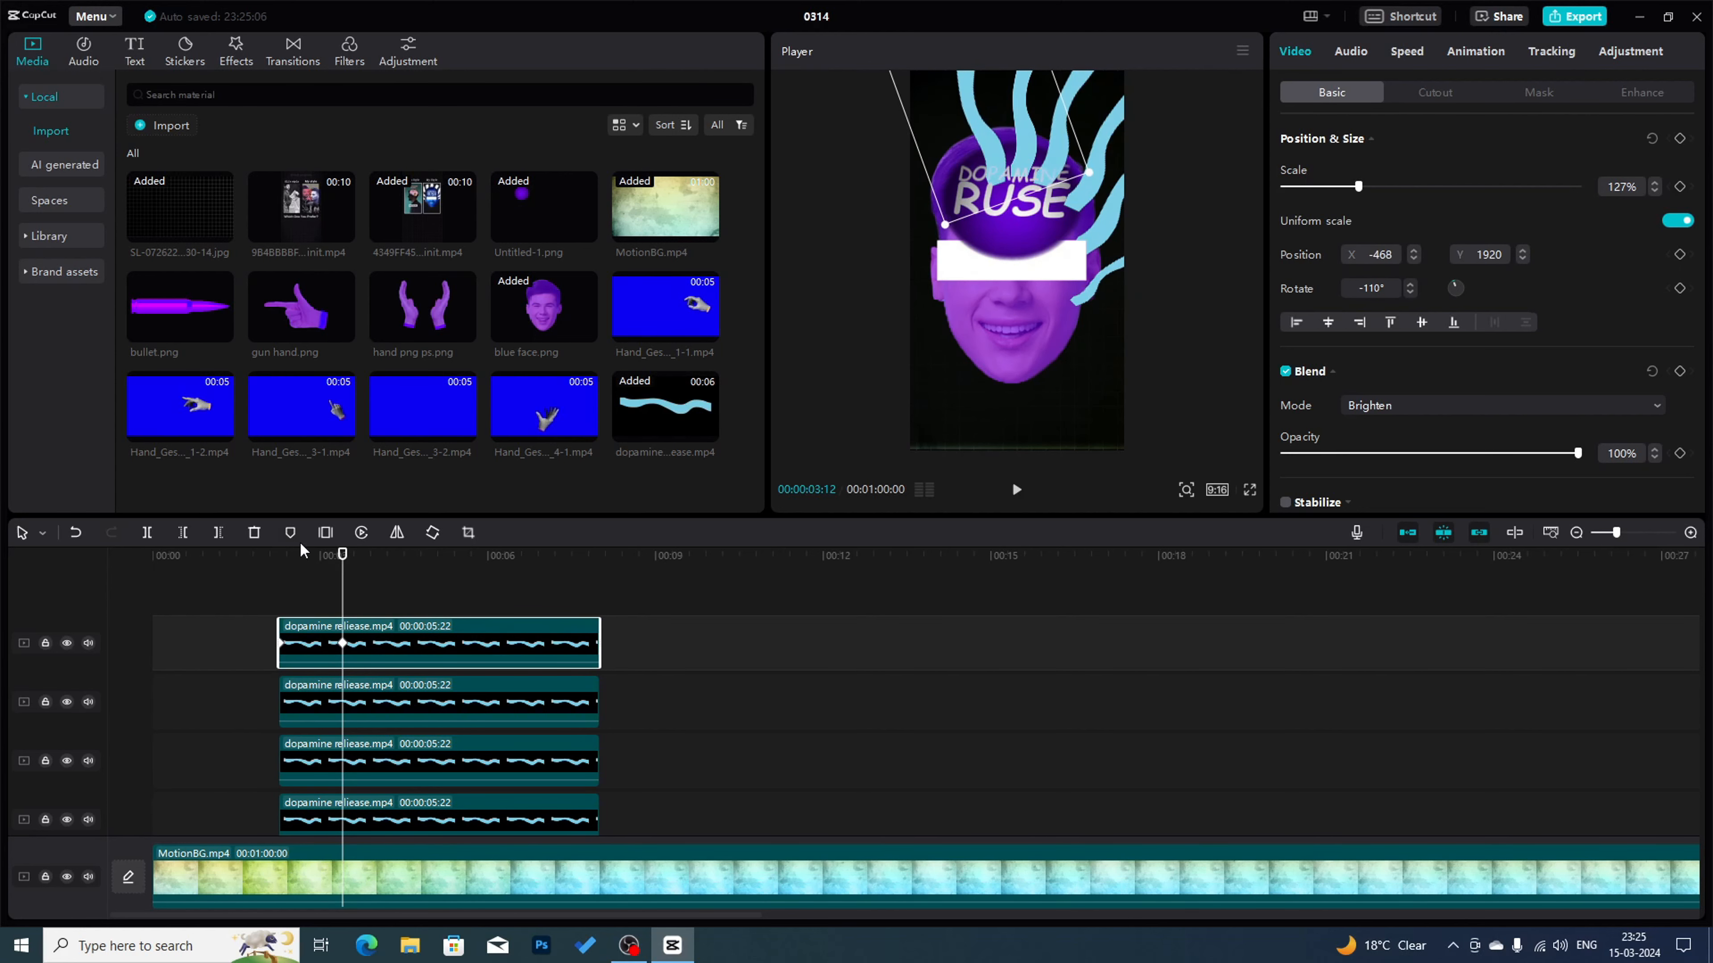
{"action": "left_click_drag", "start_coordinate": [975, 196], "coordinate": [944, 287]}
{"action": "left_click", "coordinate": [958, 248]}
{"action": "left_click", "coordinate": [945, 245]}
- Check the fan of ribbons around the head in full screen at 00:00:03:22
{"action": "left_click", "coordinate": [360, 556]}
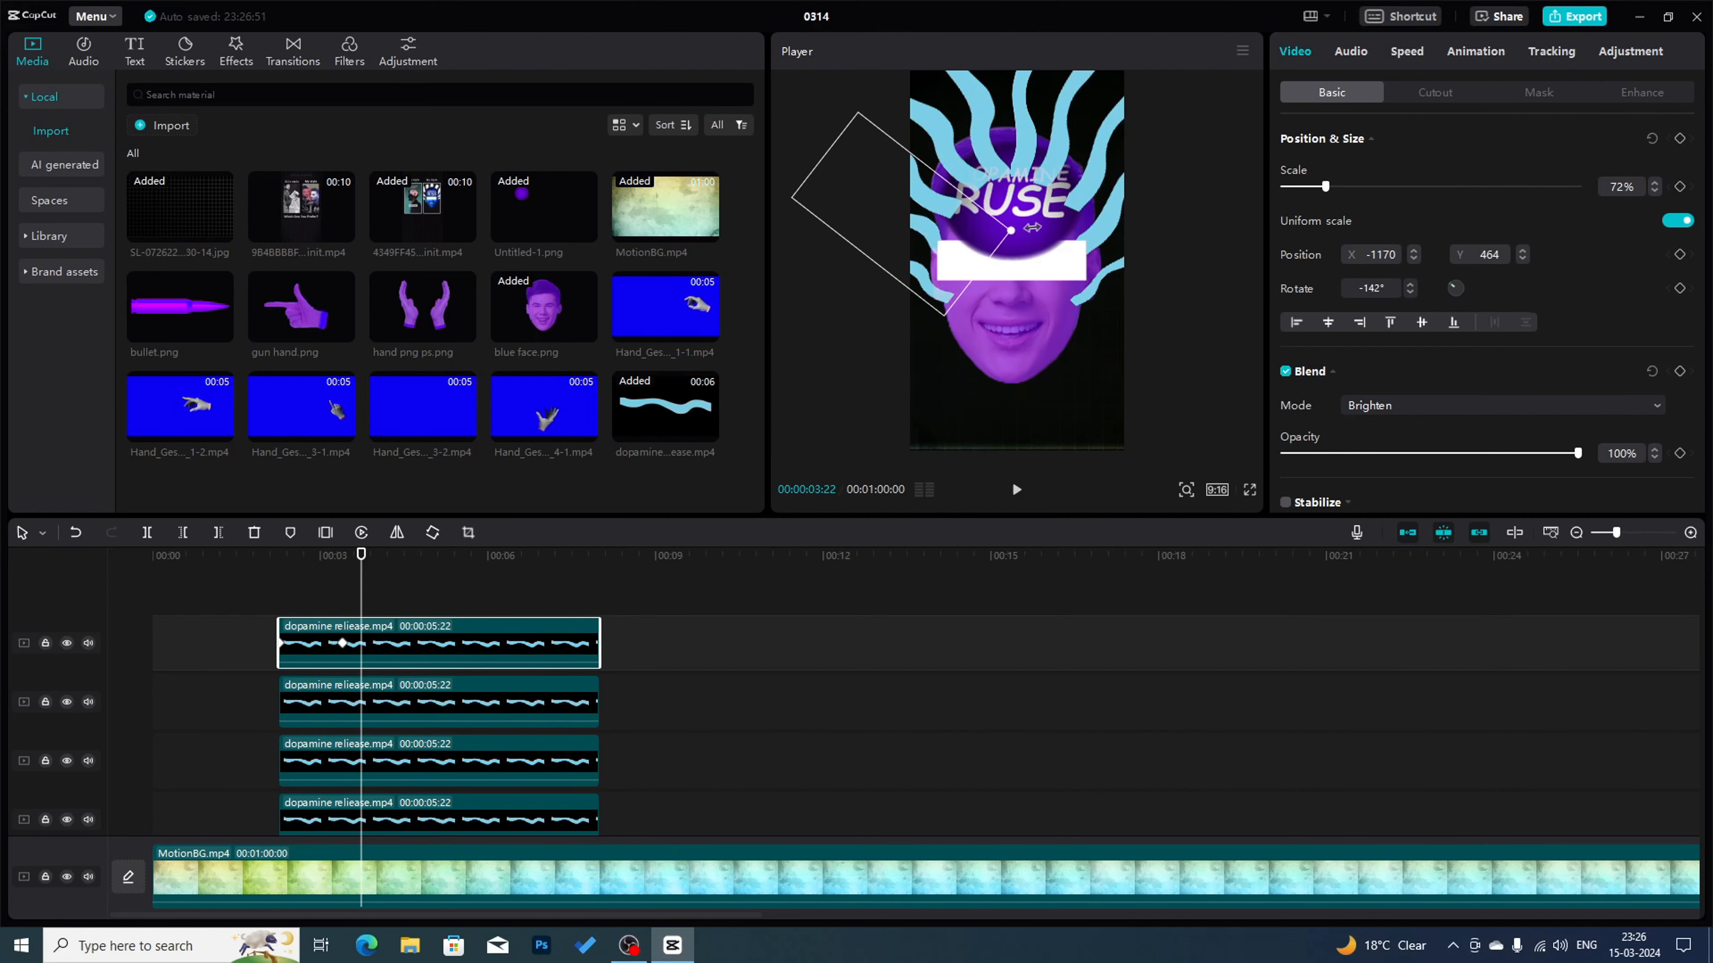
{"action": "left_click", "coordinate": [1249, 490]}
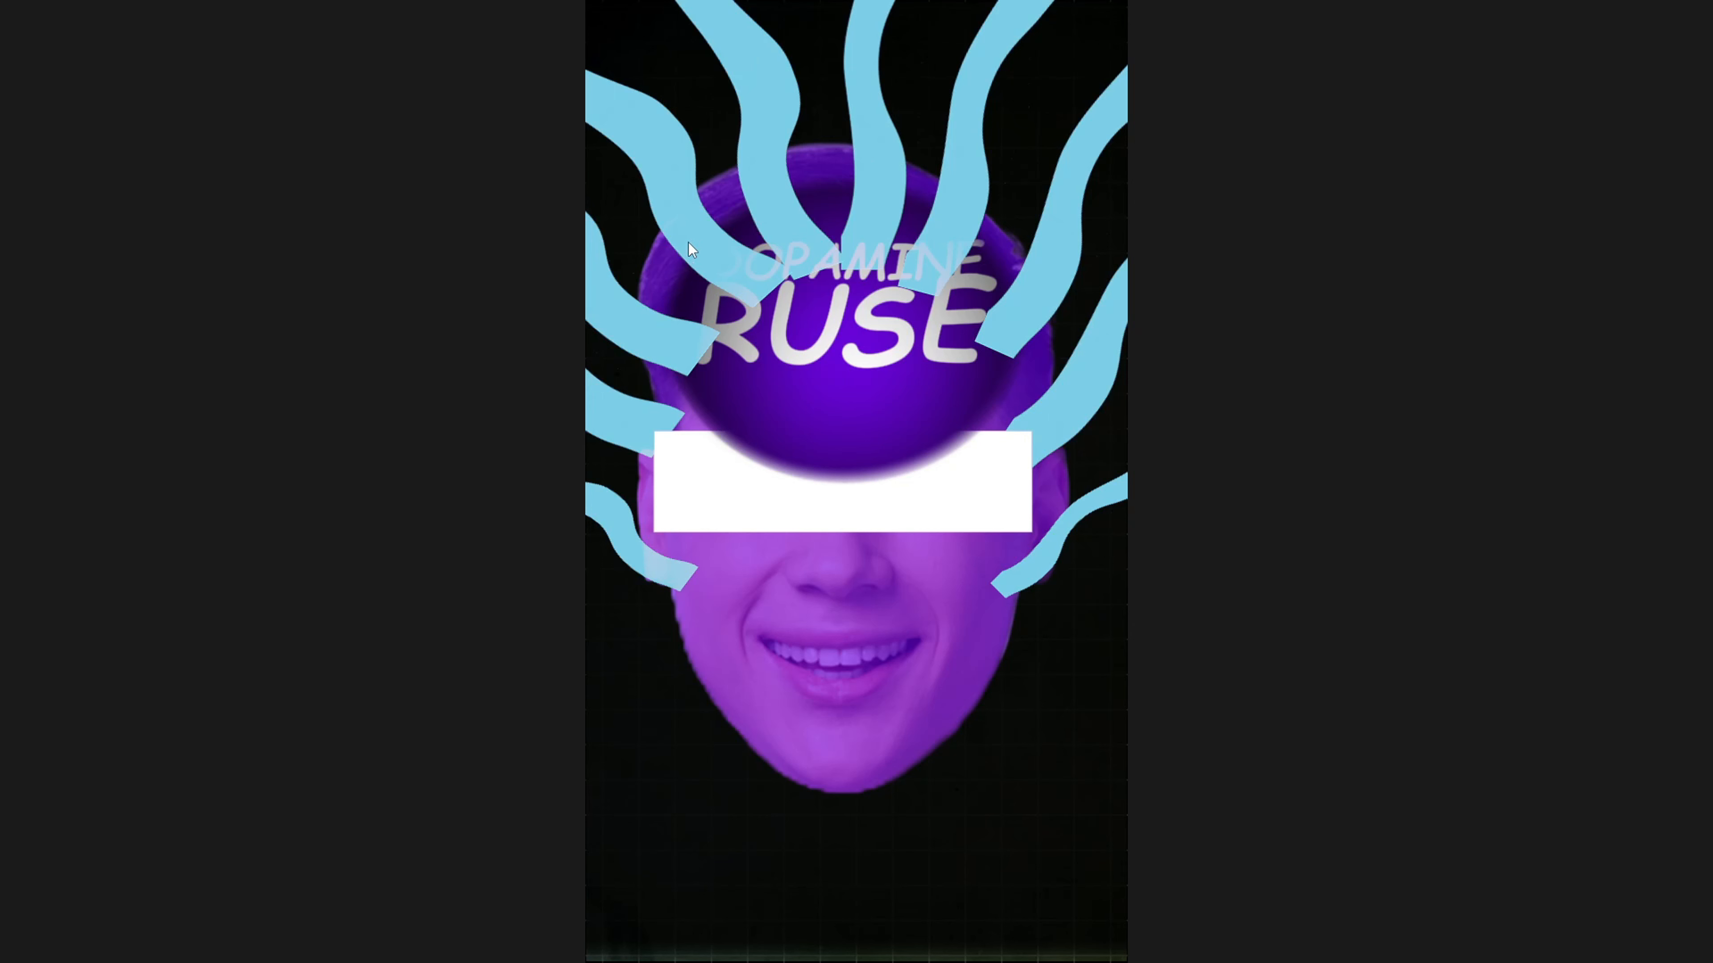
{"action": "key", "text": "Escape"}
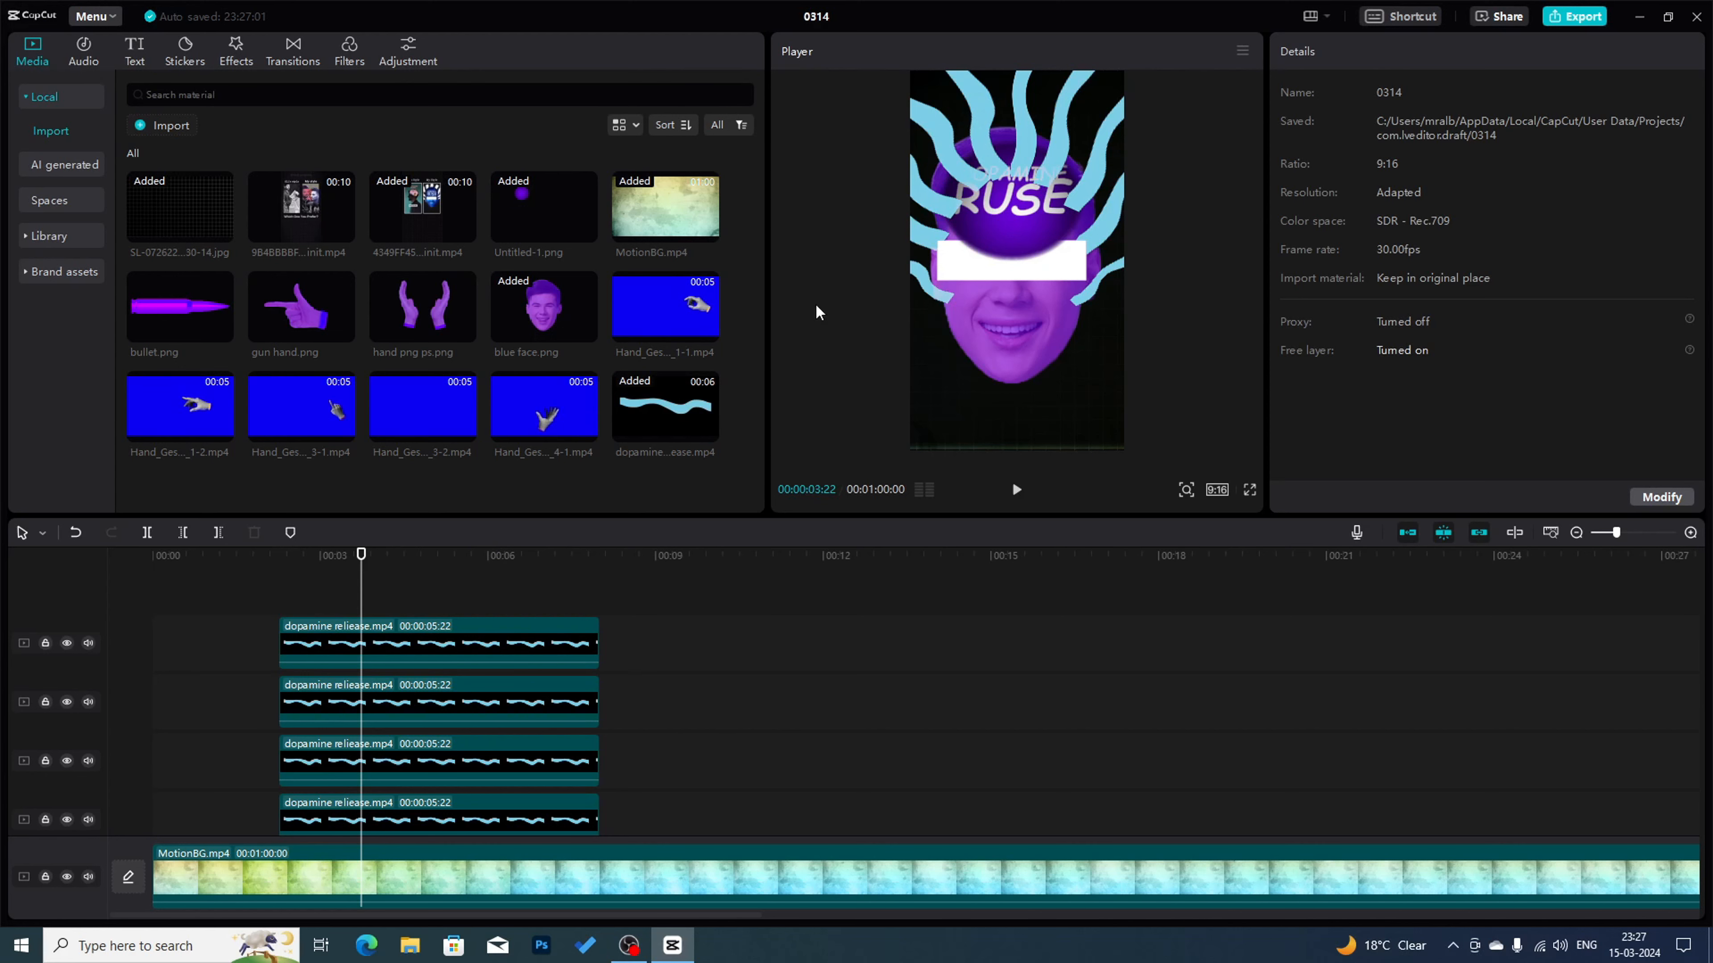
- Try mirroring the ribbon copy above the head that is rotated -110°
{"action": "left_click", "coordinate": [943, 187]}
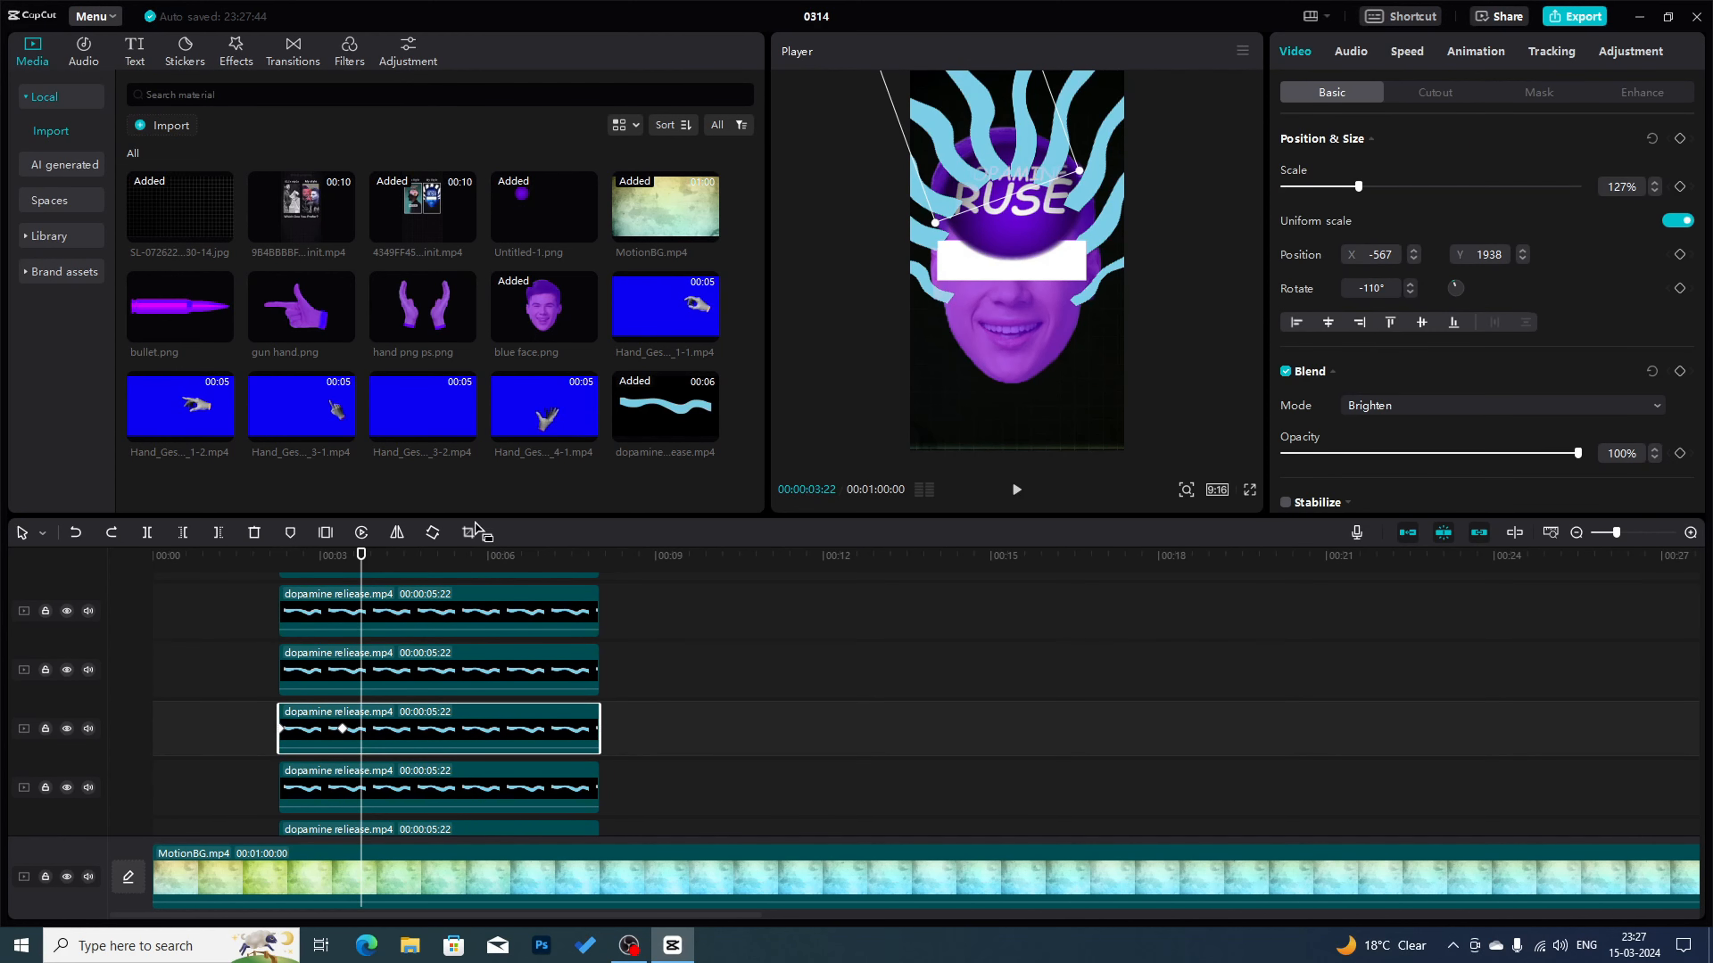
{"action": "left_click", "coordinate": [397, 533]}
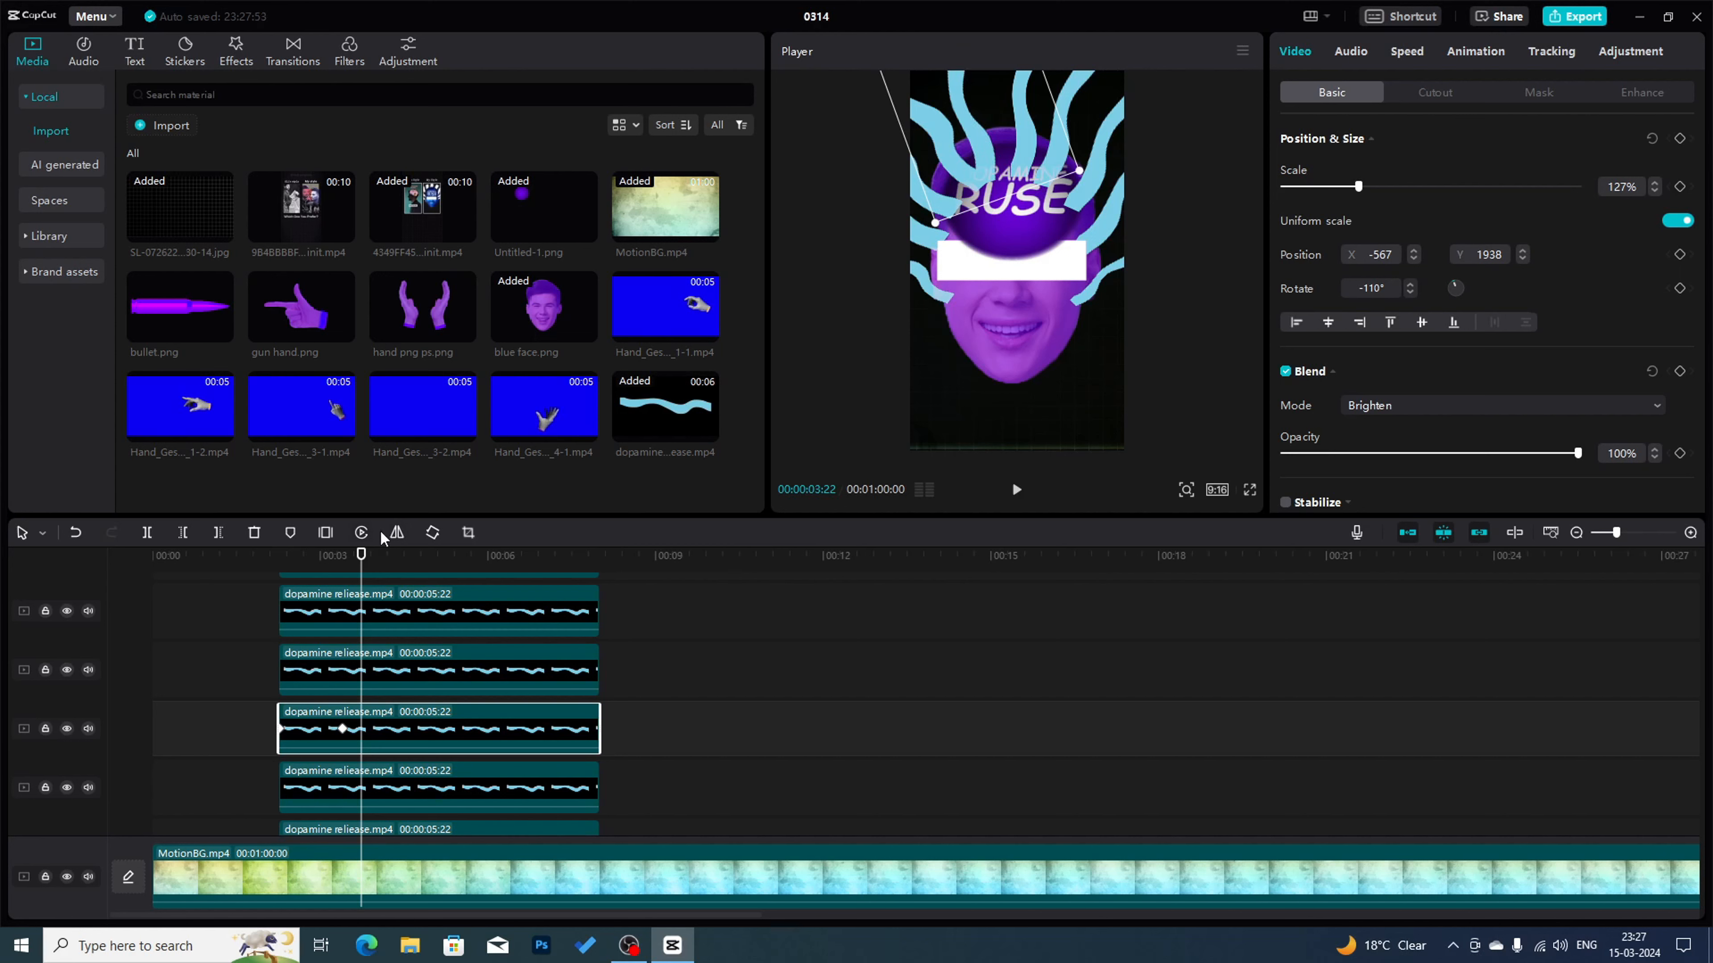
{"action": "left_click", "coordinate": [396, 533]}
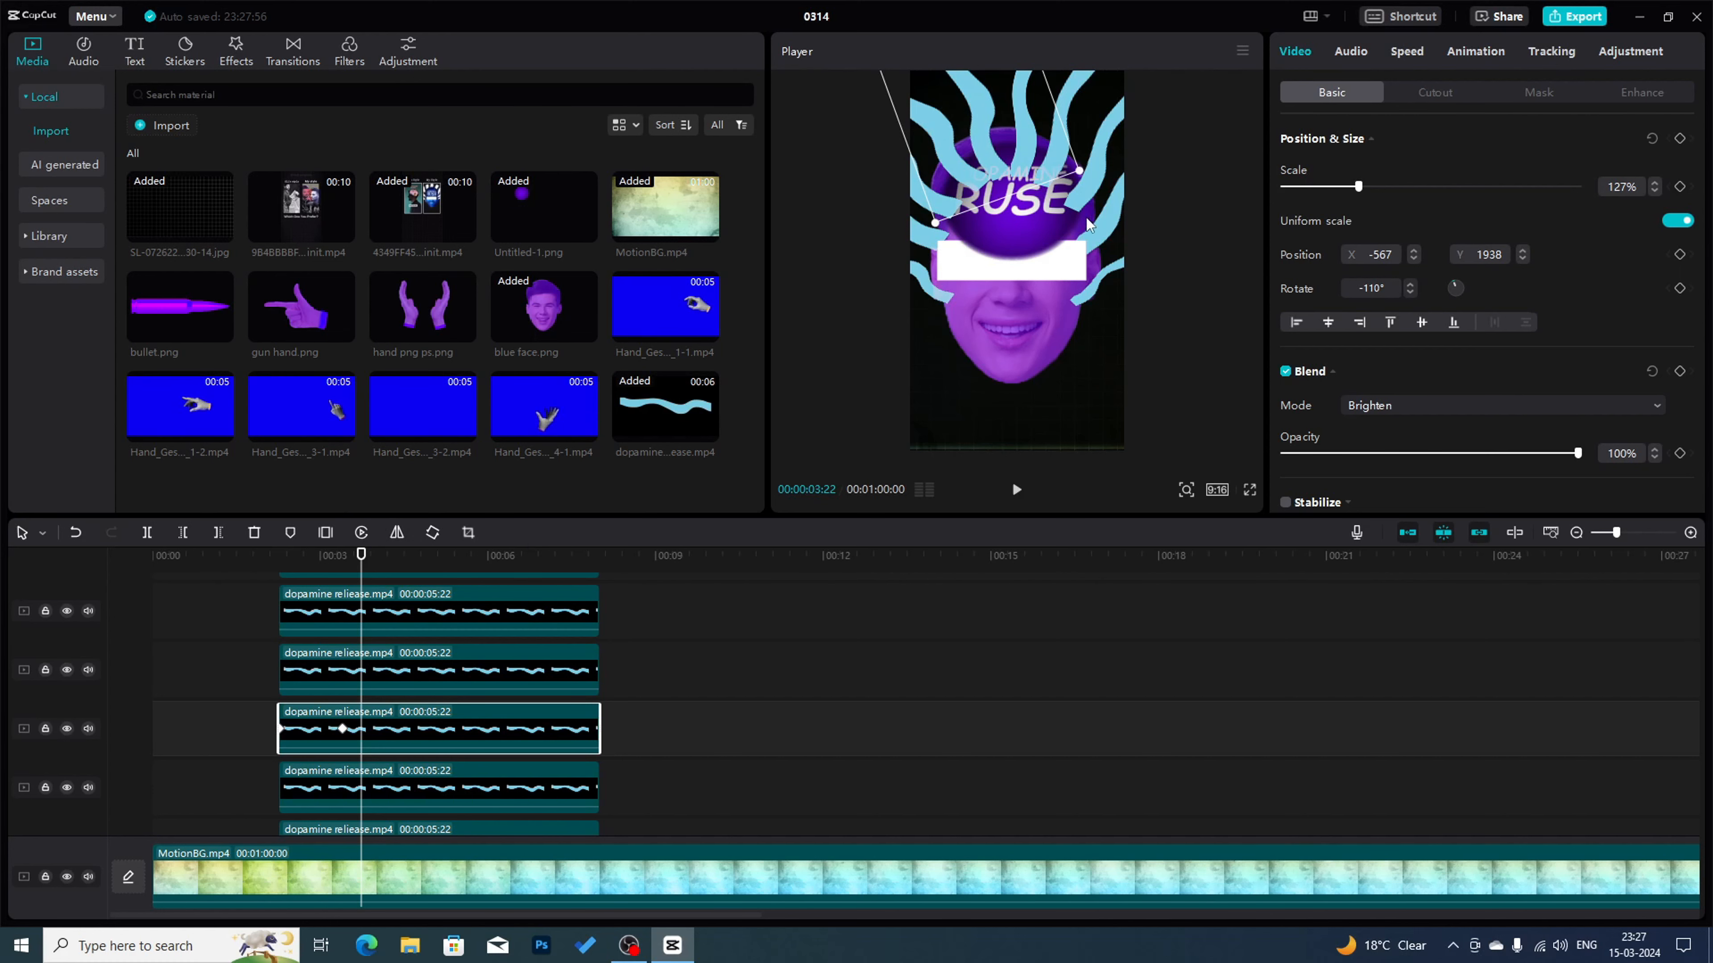
- Combine all the ribbon copies into one compound clip and place it on a track beneath the purple face
{"action": "scroll", "coordinate": [639, 738], "scroll_direction": "down", "scroll_amount": 6}
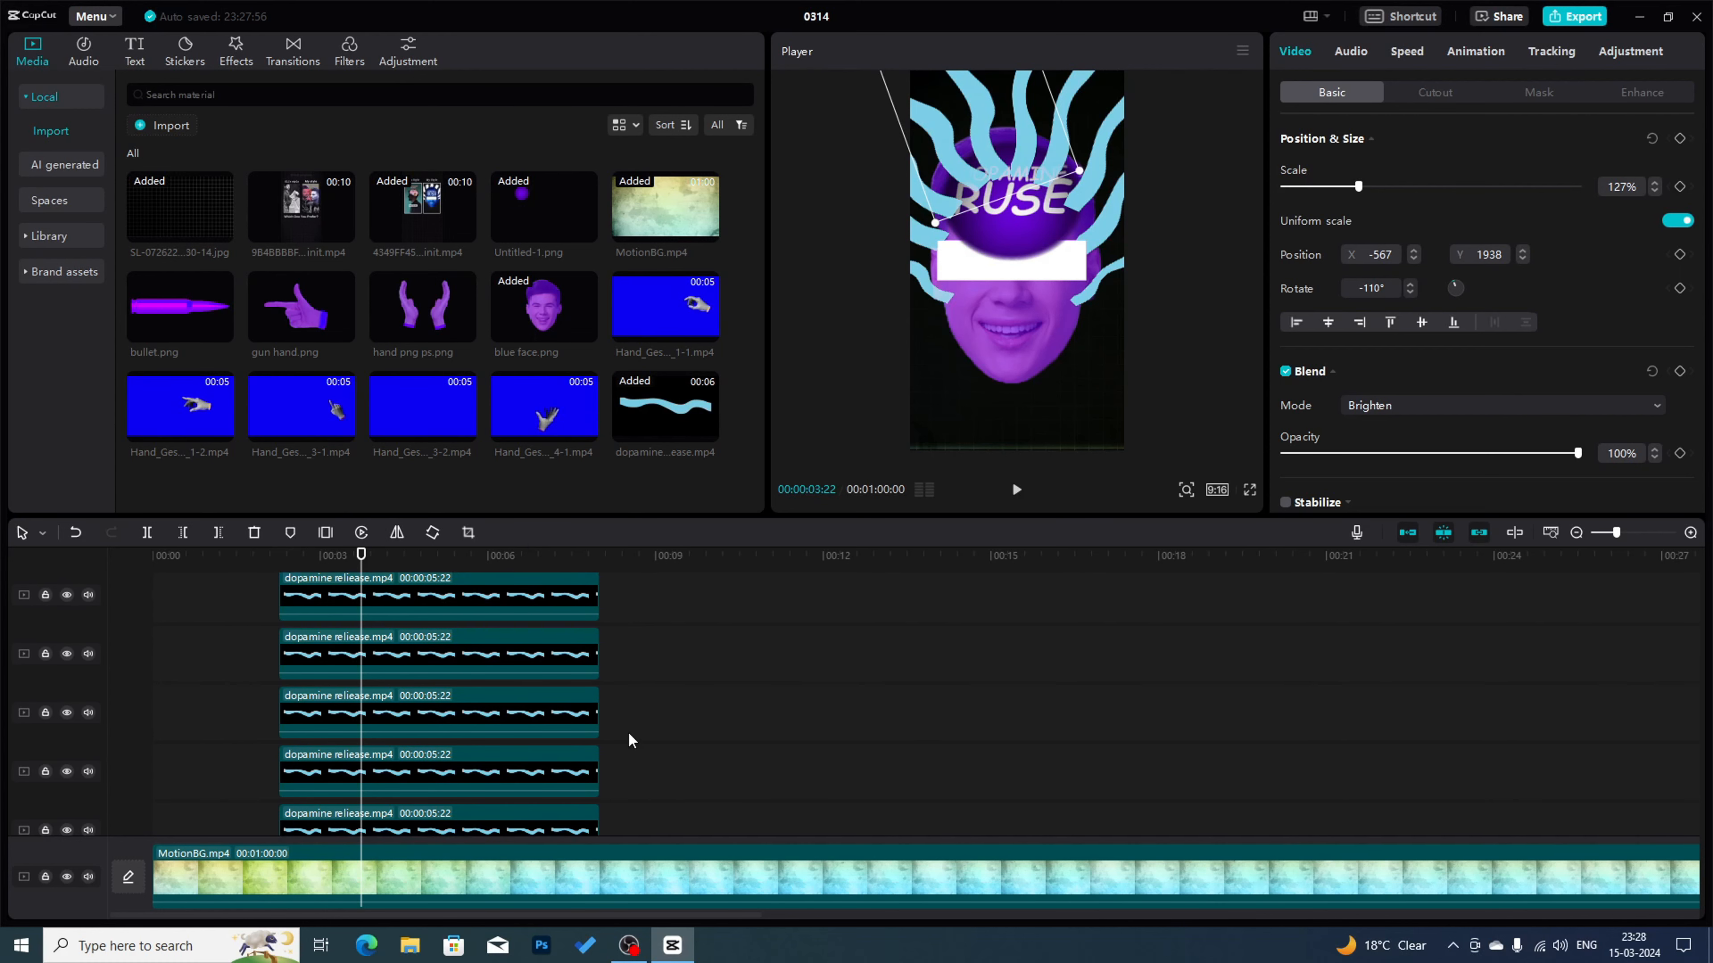
{"action": "left_click_drag", "start_coordinate": [626, 811], "coordinate": [434, 631]}
{"action": "left_click_drag", "start_coordinate": [434, 632], "coordinate": [355, 783]}
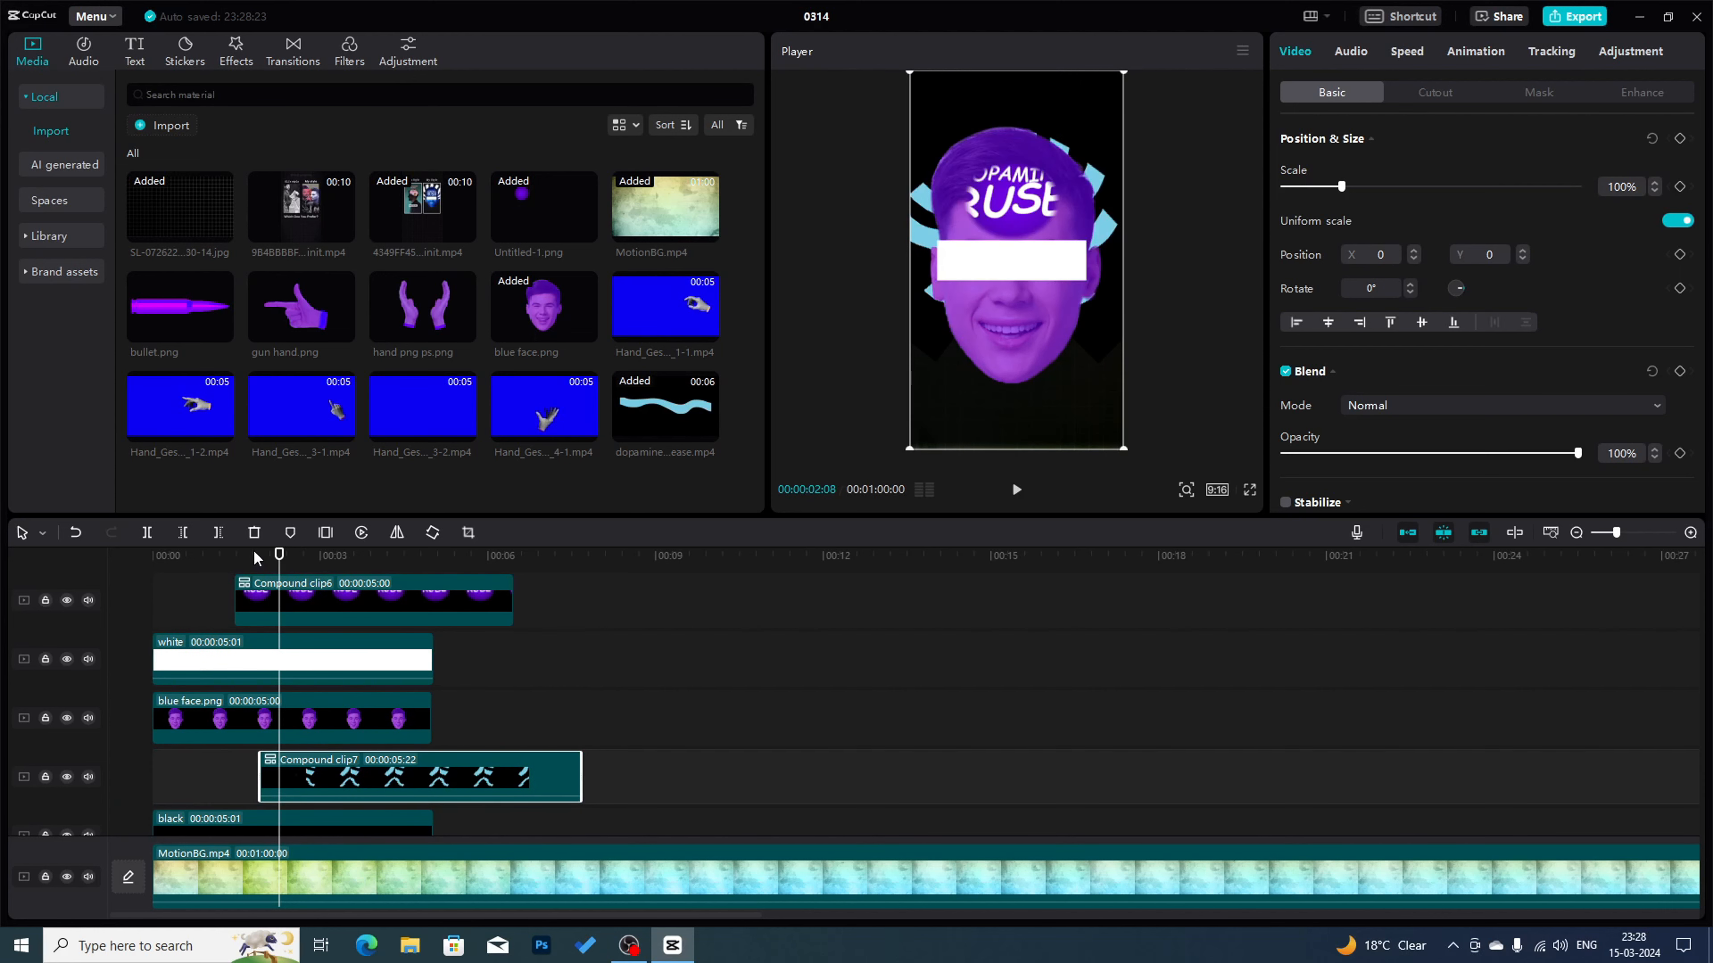
- Play the animation from the start in full screen and compare it with the reference frame at 00:00:13:17
{"action": "left_click", "coordinate": [254, 556]}
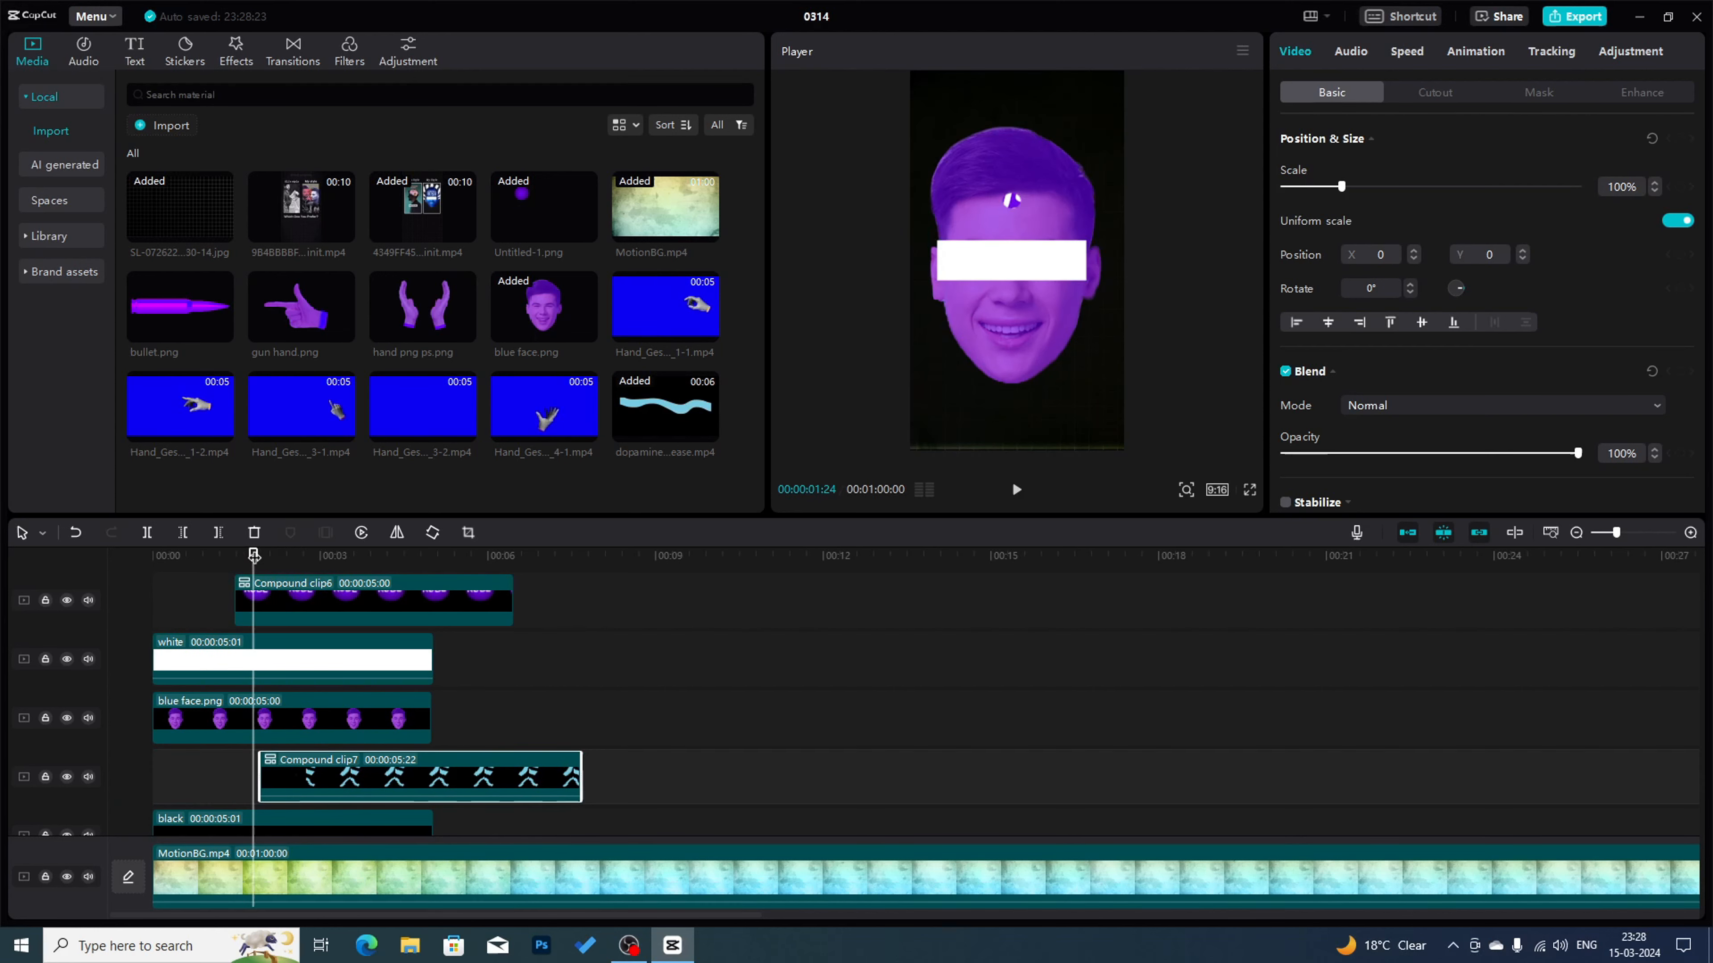
{"action": "left_click_drag", "start_coordinate": [254, 555], "coordinate": [83, 573]}
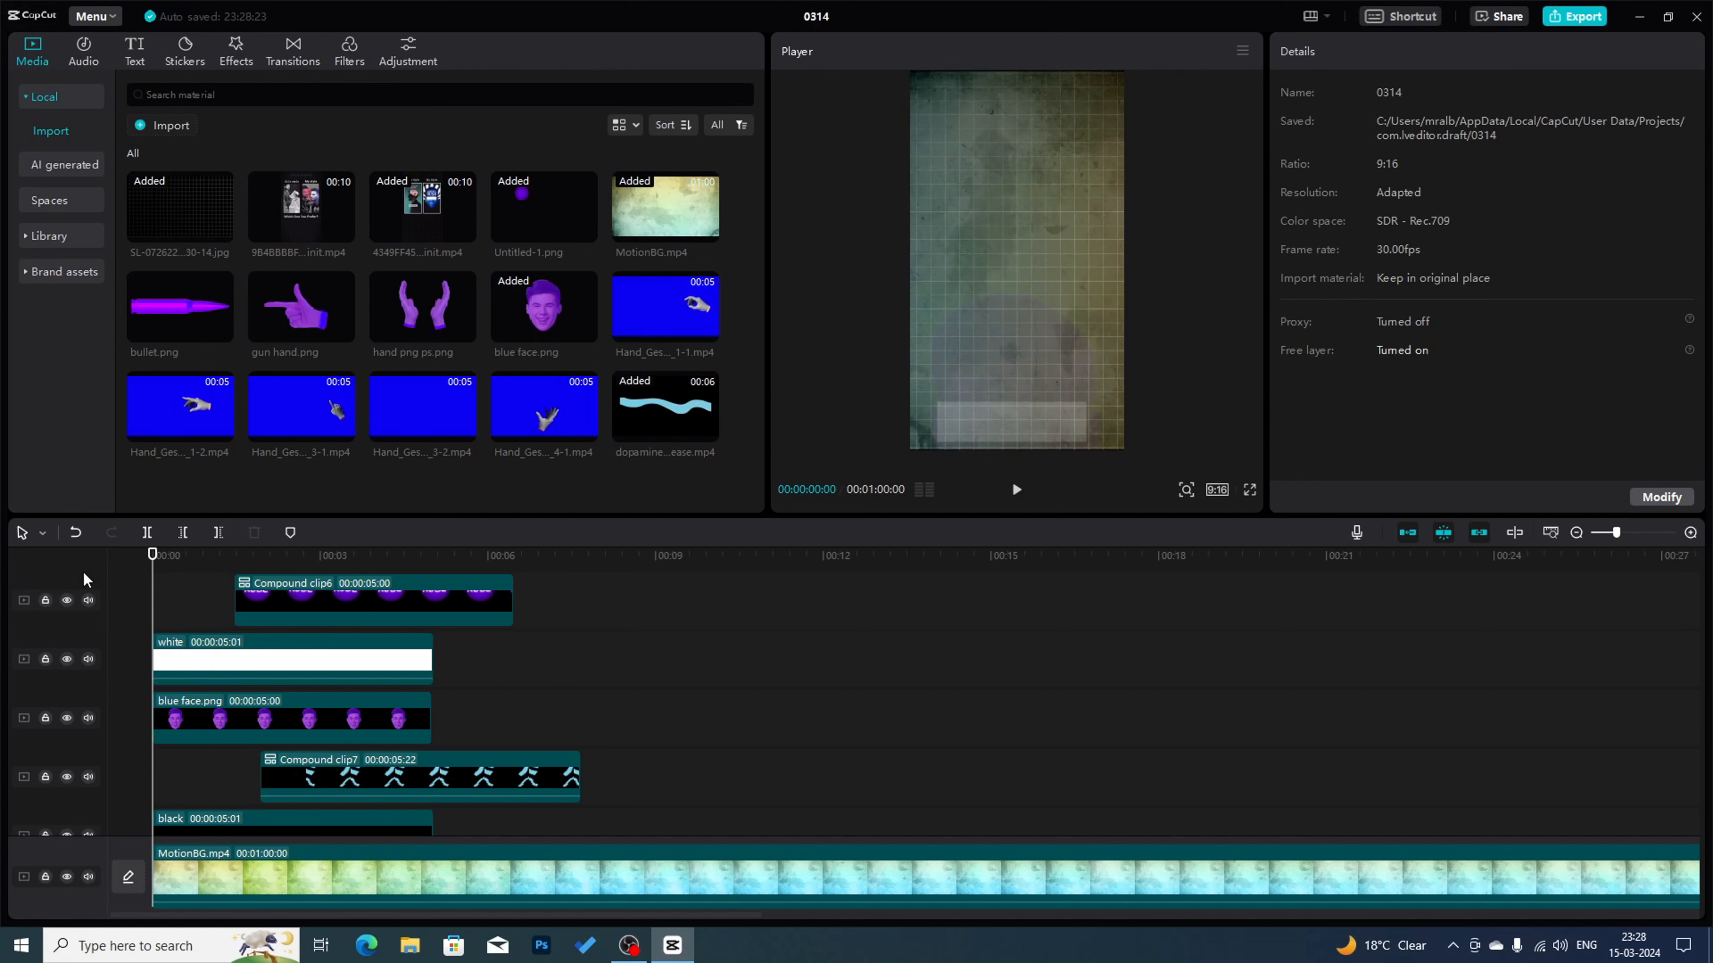
{"action": "left_click", "coordinate": [1249, 492]}
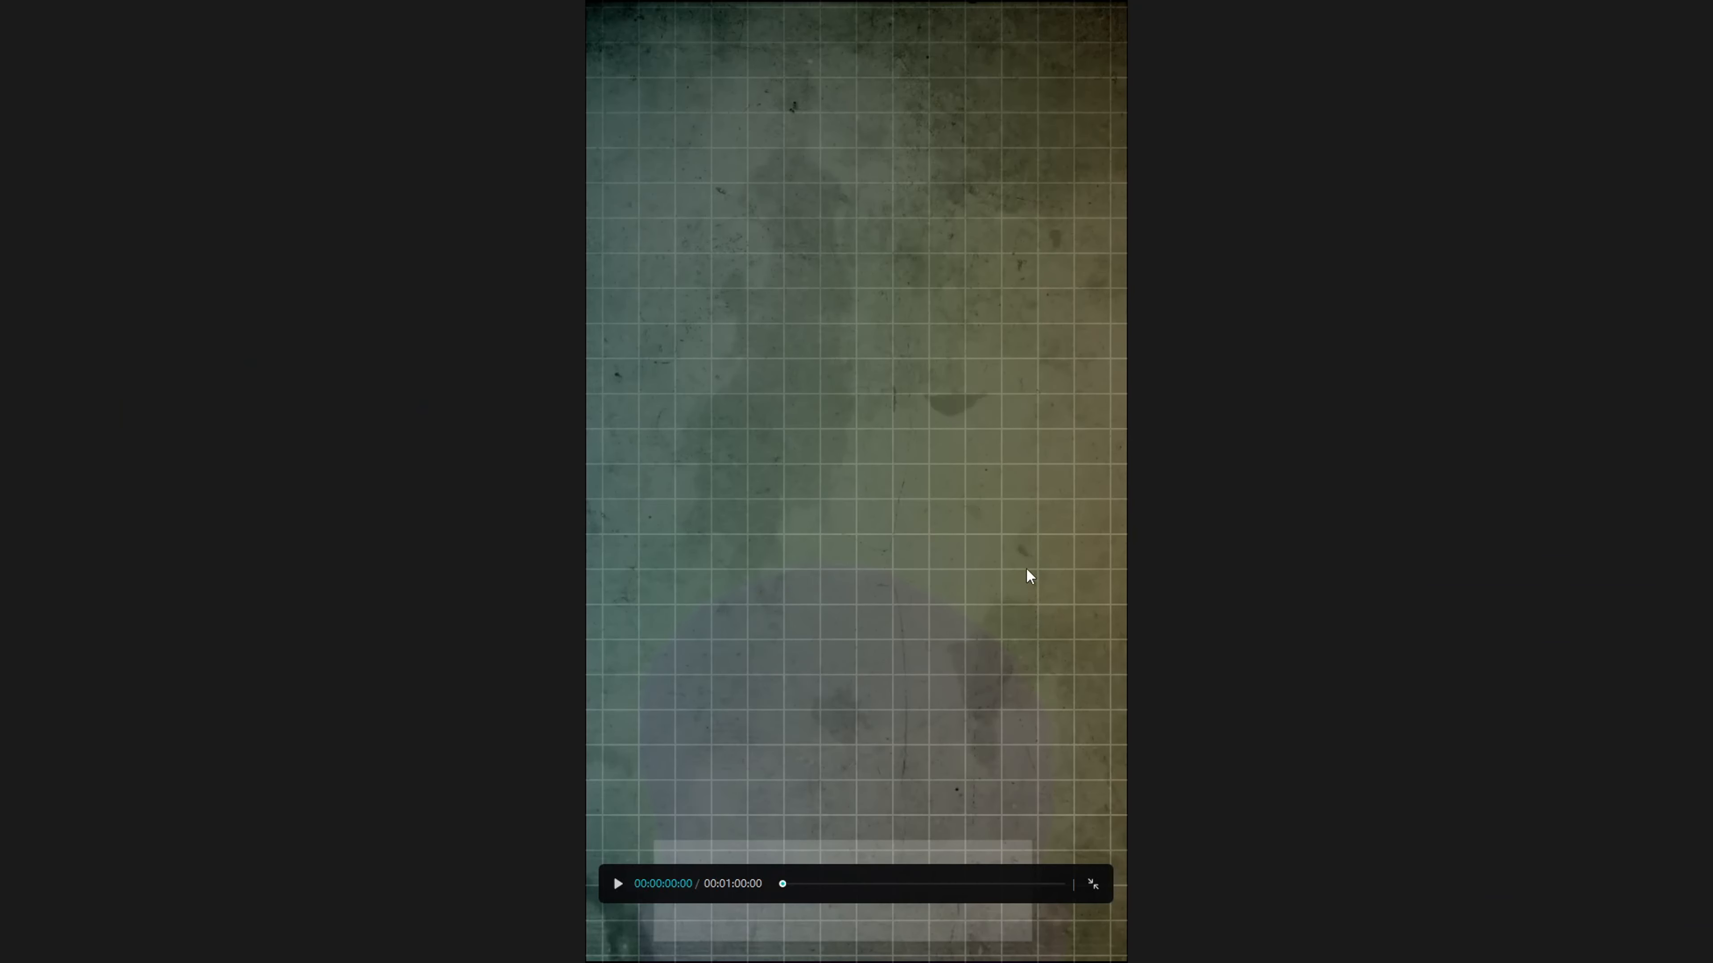
{"action": "key", "text": "space"}
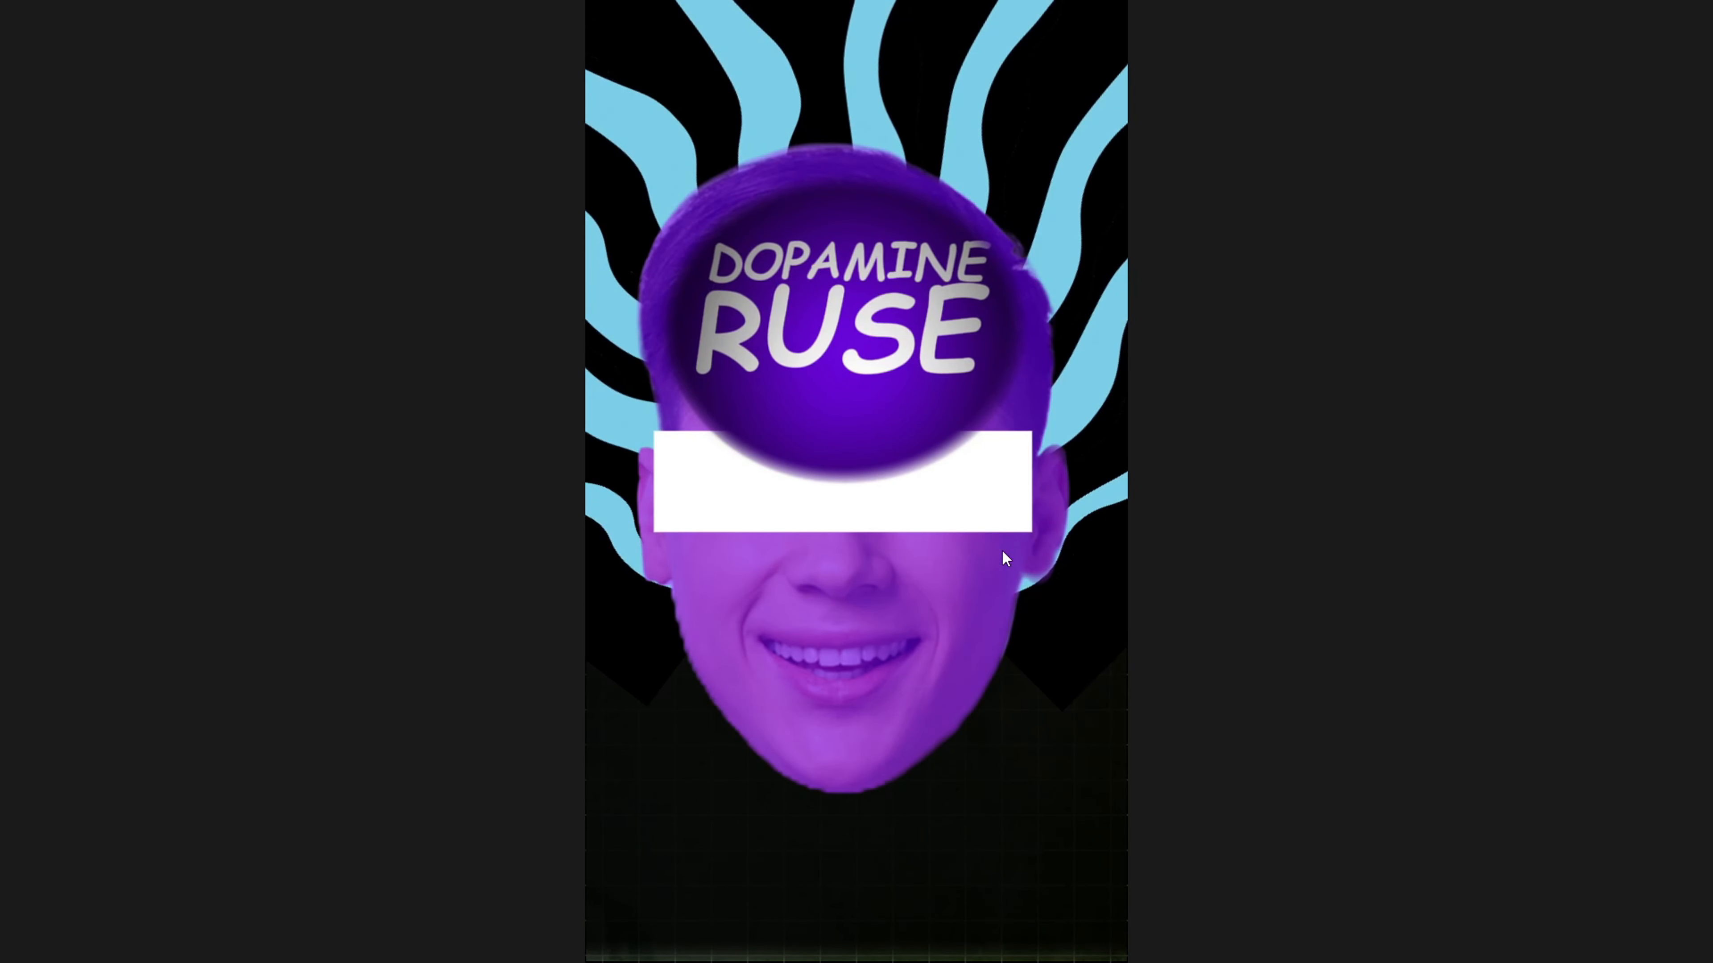
{"action": "key", "text": "space"}
{"action": "key", "text": "Escape"}
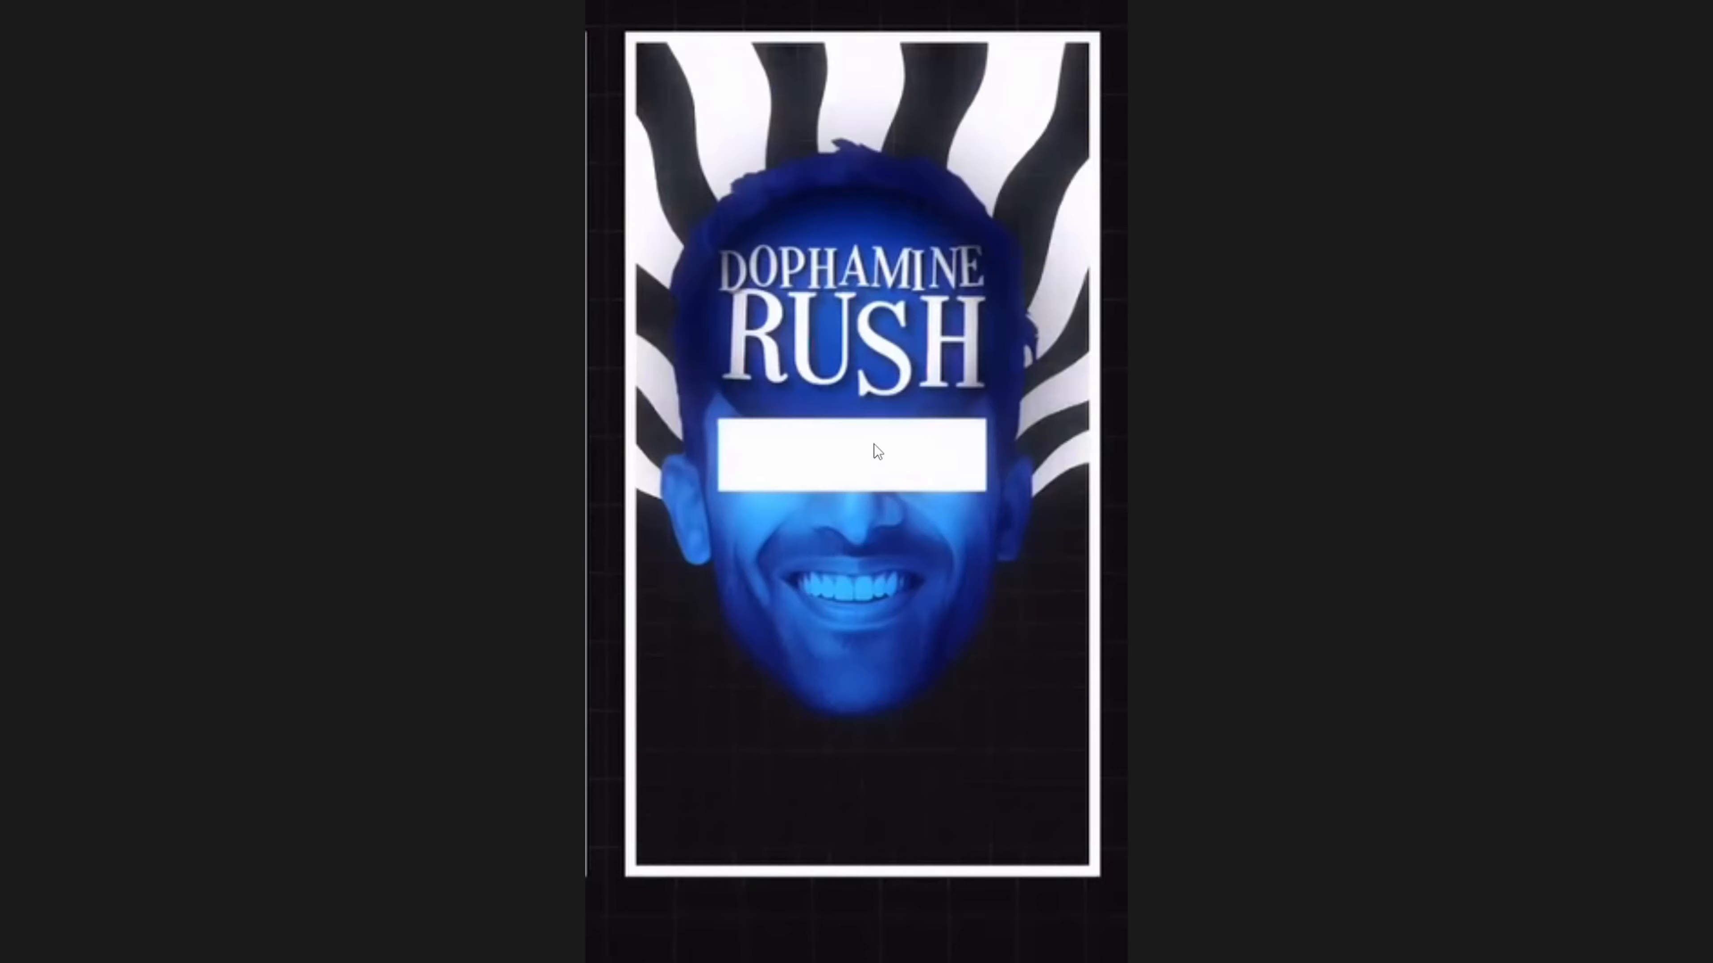
{"action": "key", "text": "Escape"}
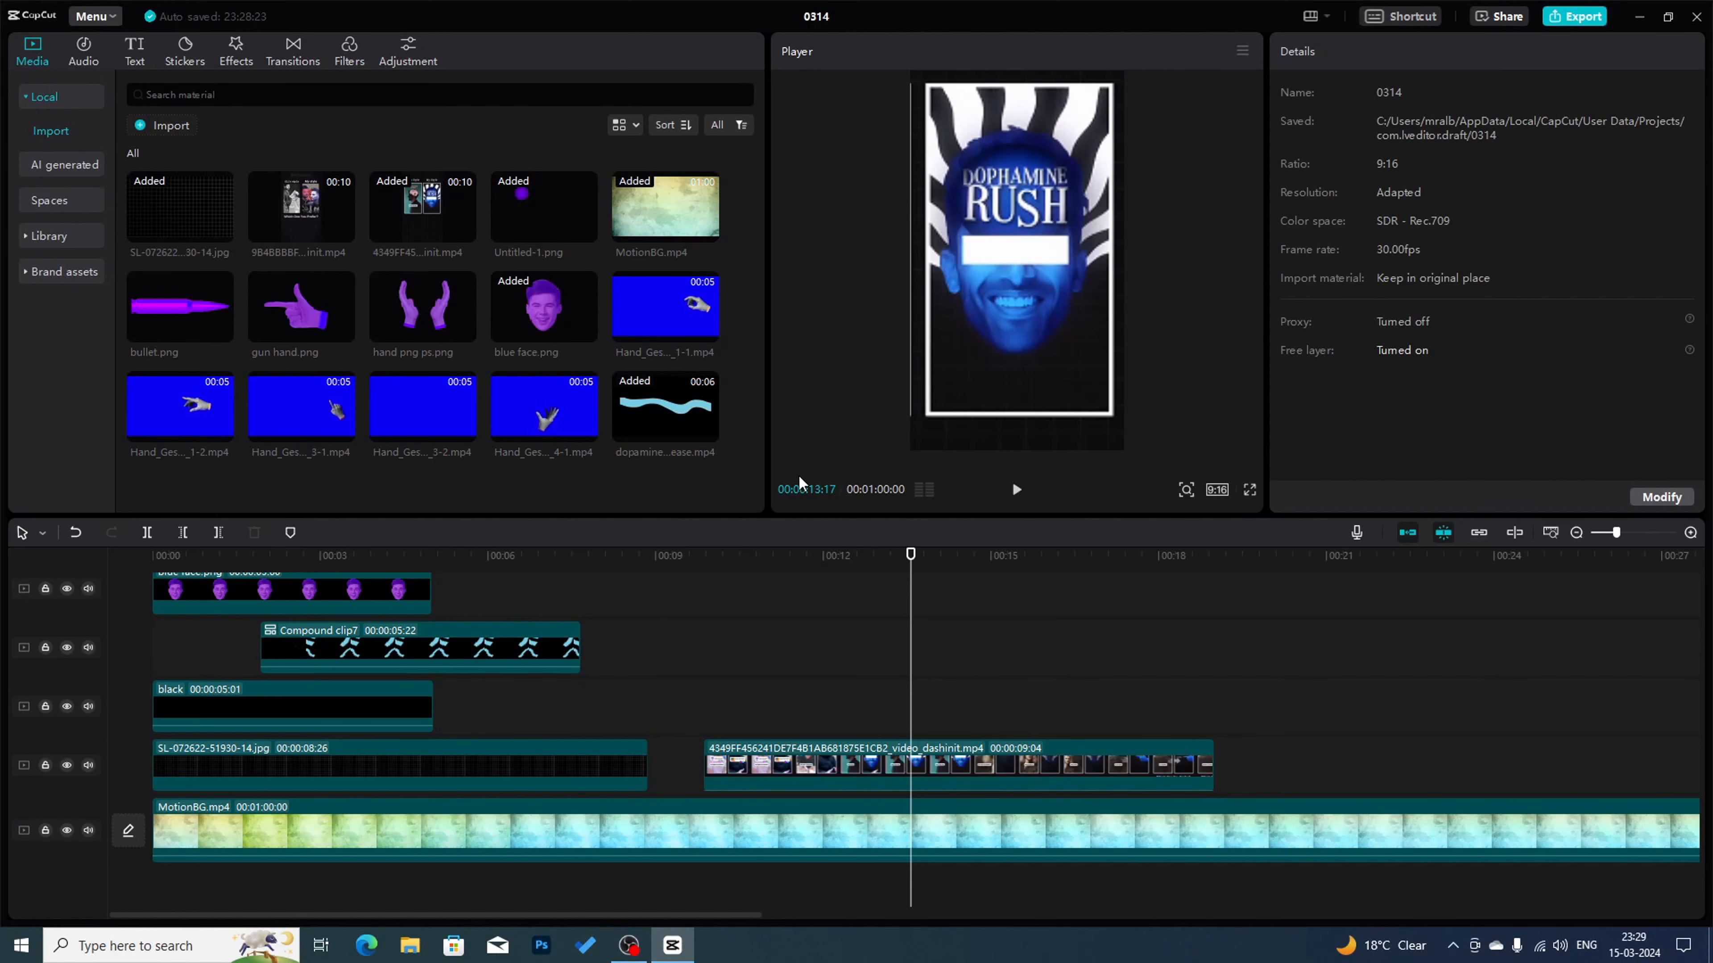
- Move the DOPAMINE RUSE circle's compound clip beneath the white eye bar layer and play back the result
{"action": "left_click_drag", "start_coordinate": [398, 562], "coordinate": [86, 549]}
{"action": "scroll", "coordinate": [381, 716], "scroll_direction": "up", "scroll_amount": 3}
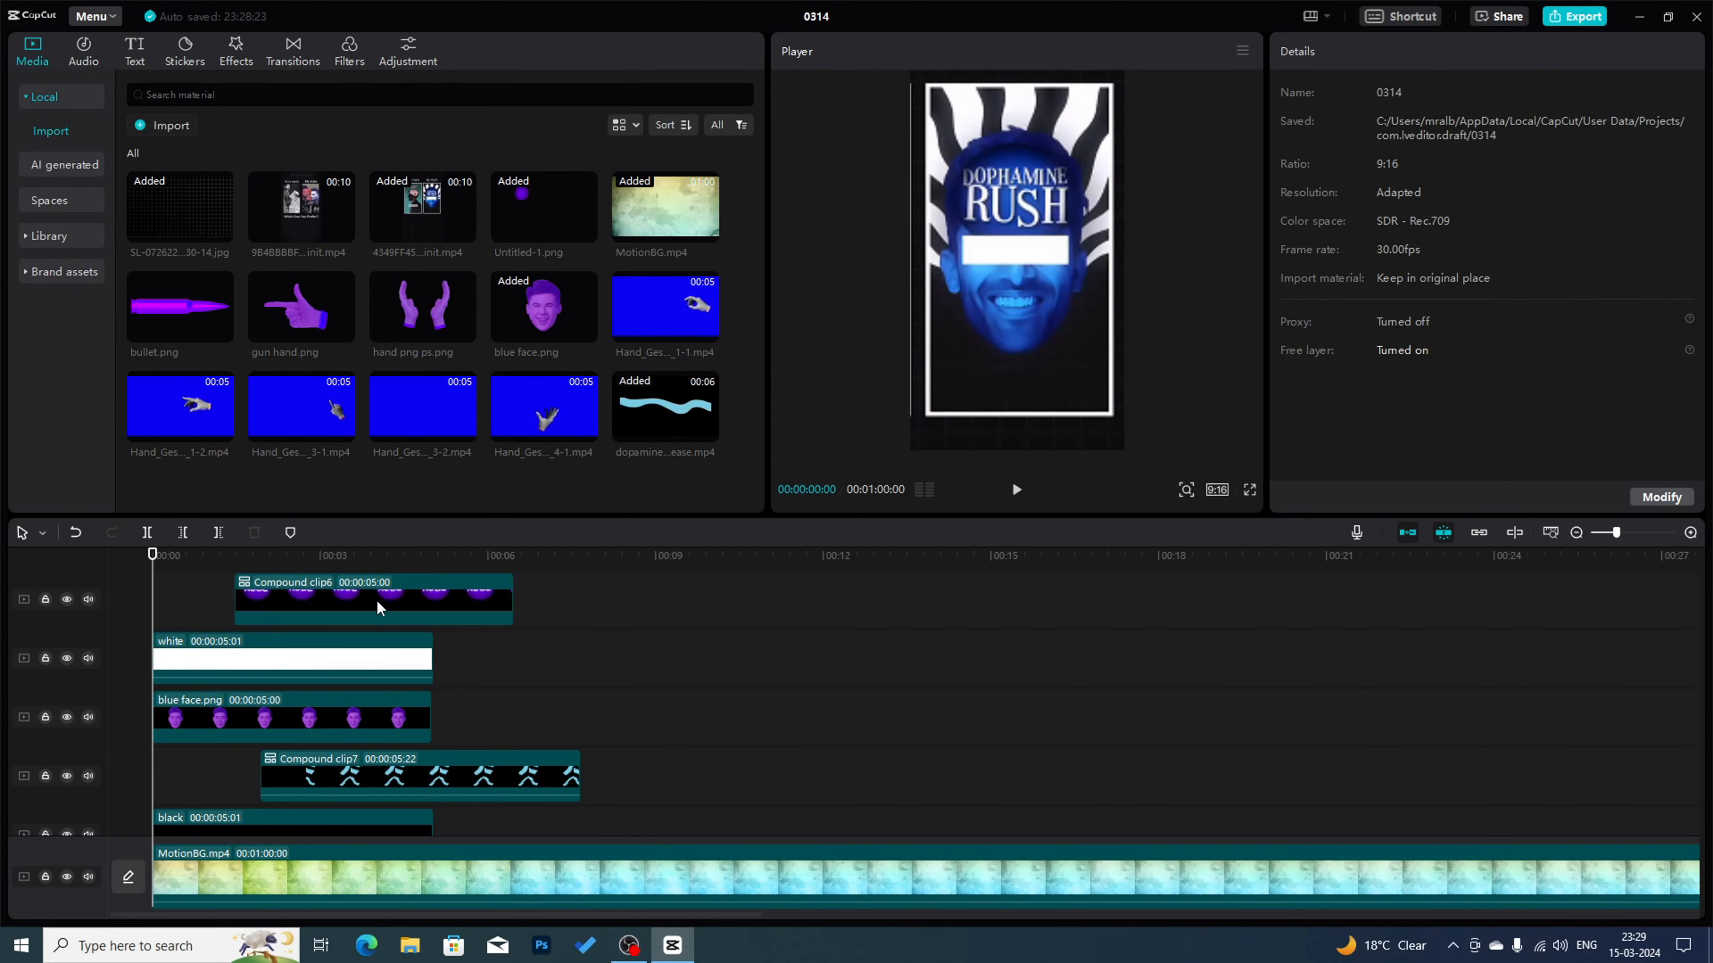
{"action": "left_click", "coordinate": [376, 599]}
{"action": "left_click", "coordinate": [236, 556]}
{"action": "left_click_drag", "start_coordinate": [304, 597], "coordinate": [351, 699]}
{"action": "left_click", "coordinate": [205, 653]}
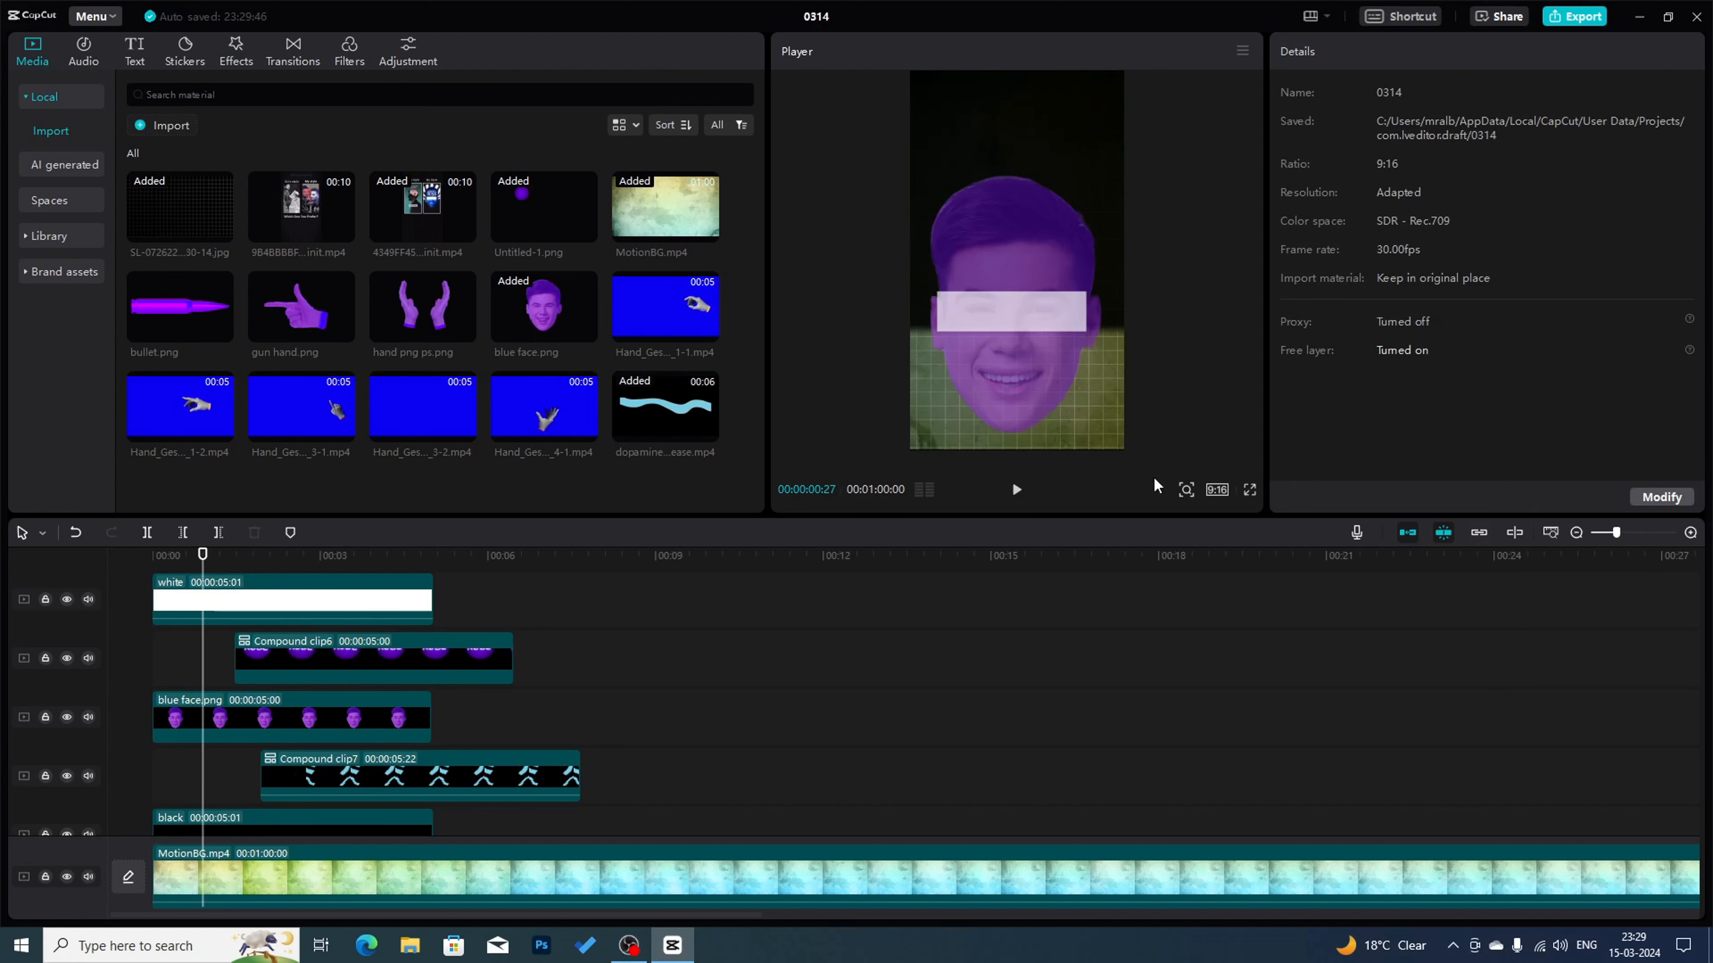
{"action": "key", "text": "space"}
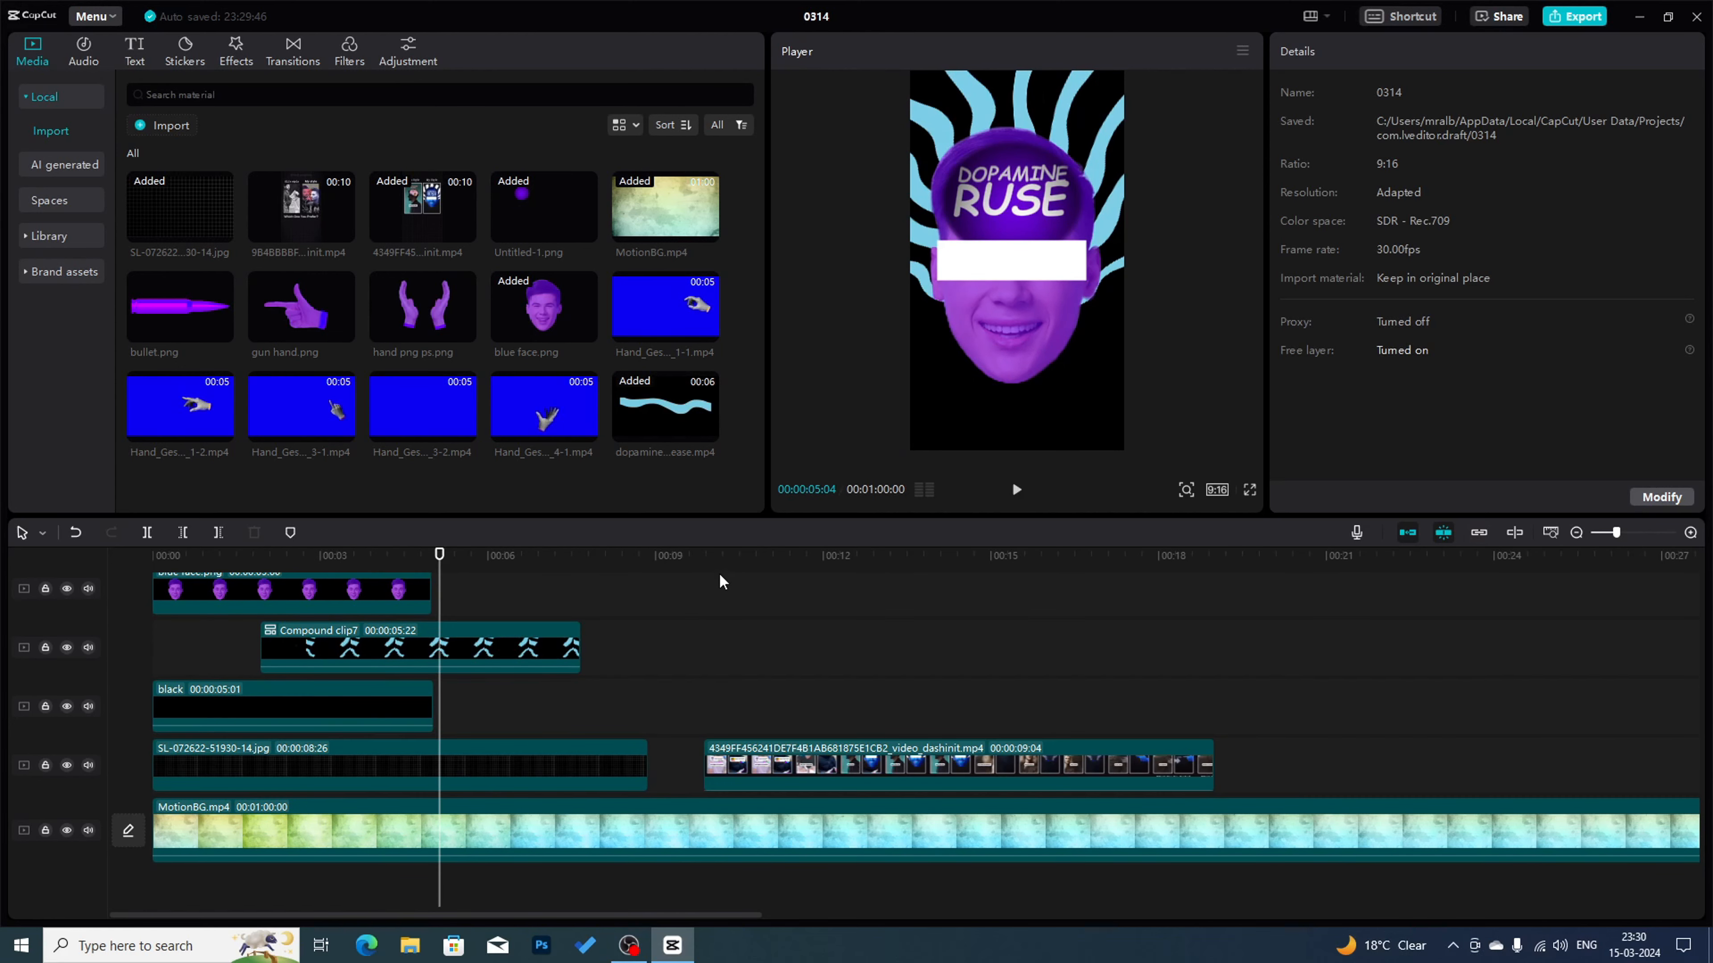
- Examine the reference's hands scene at 00:00:15:12 and preview the imported blue-screen hand gesture clips
{"action": "left_click_drag", "start_coordinate": [760, 556], "coordinate": [1019, 572]}
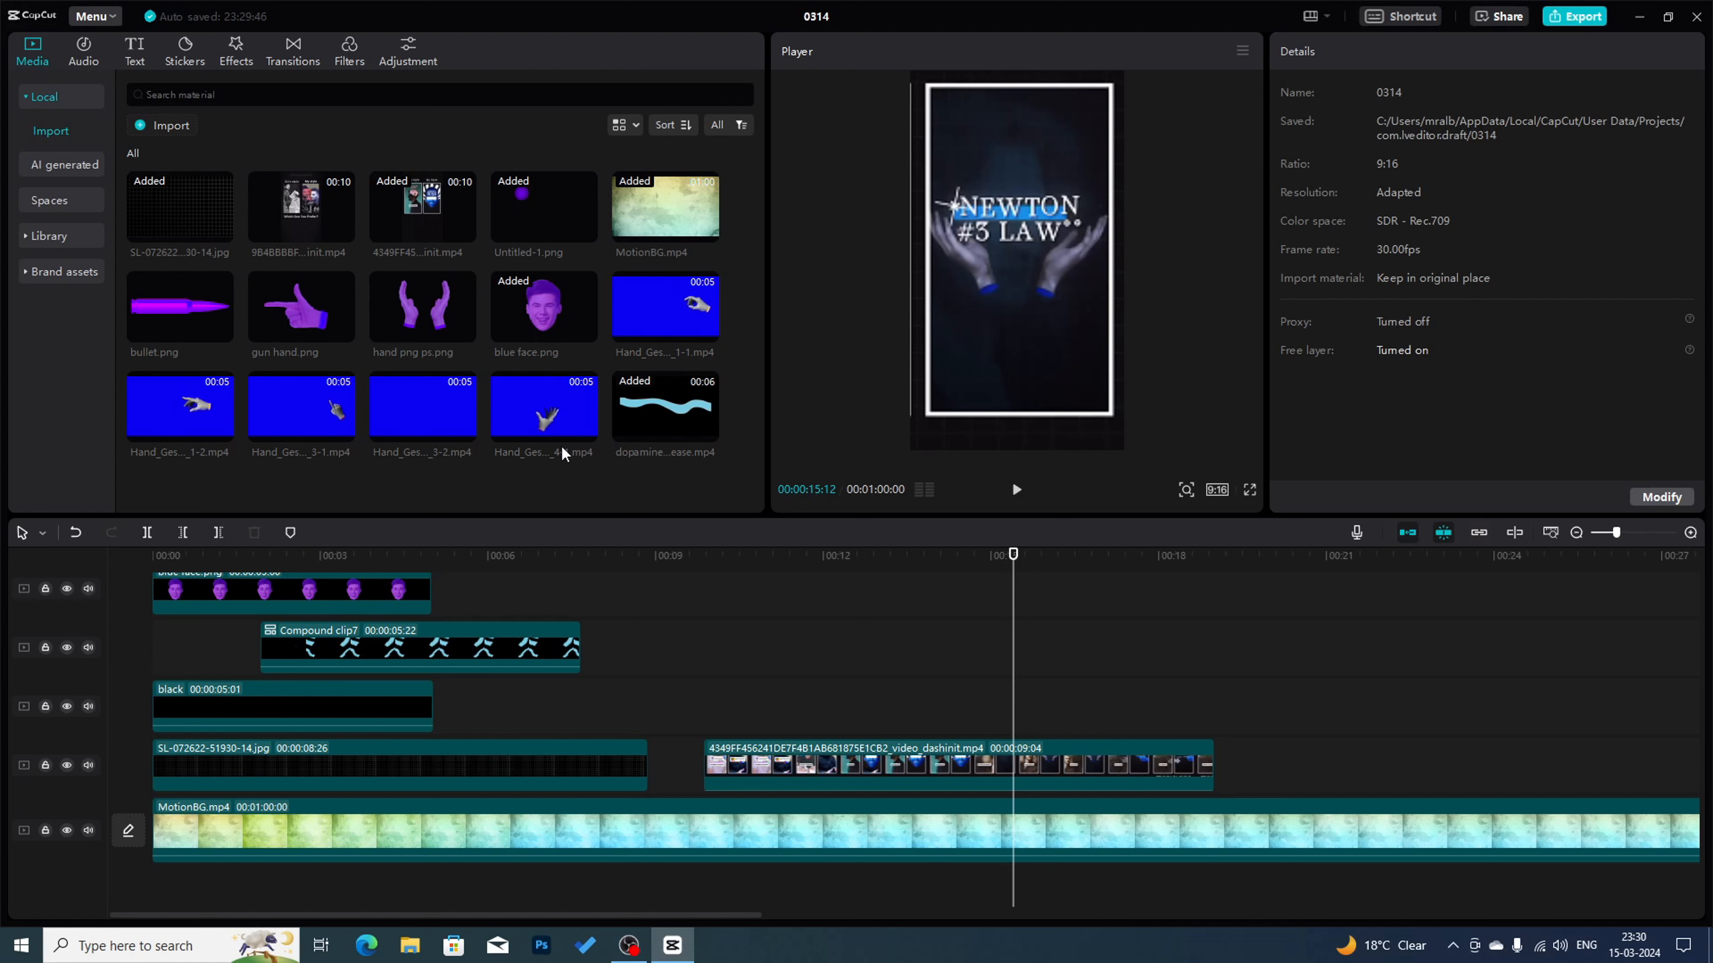
{"action": "left_click", "coordinate": [658, 301]}
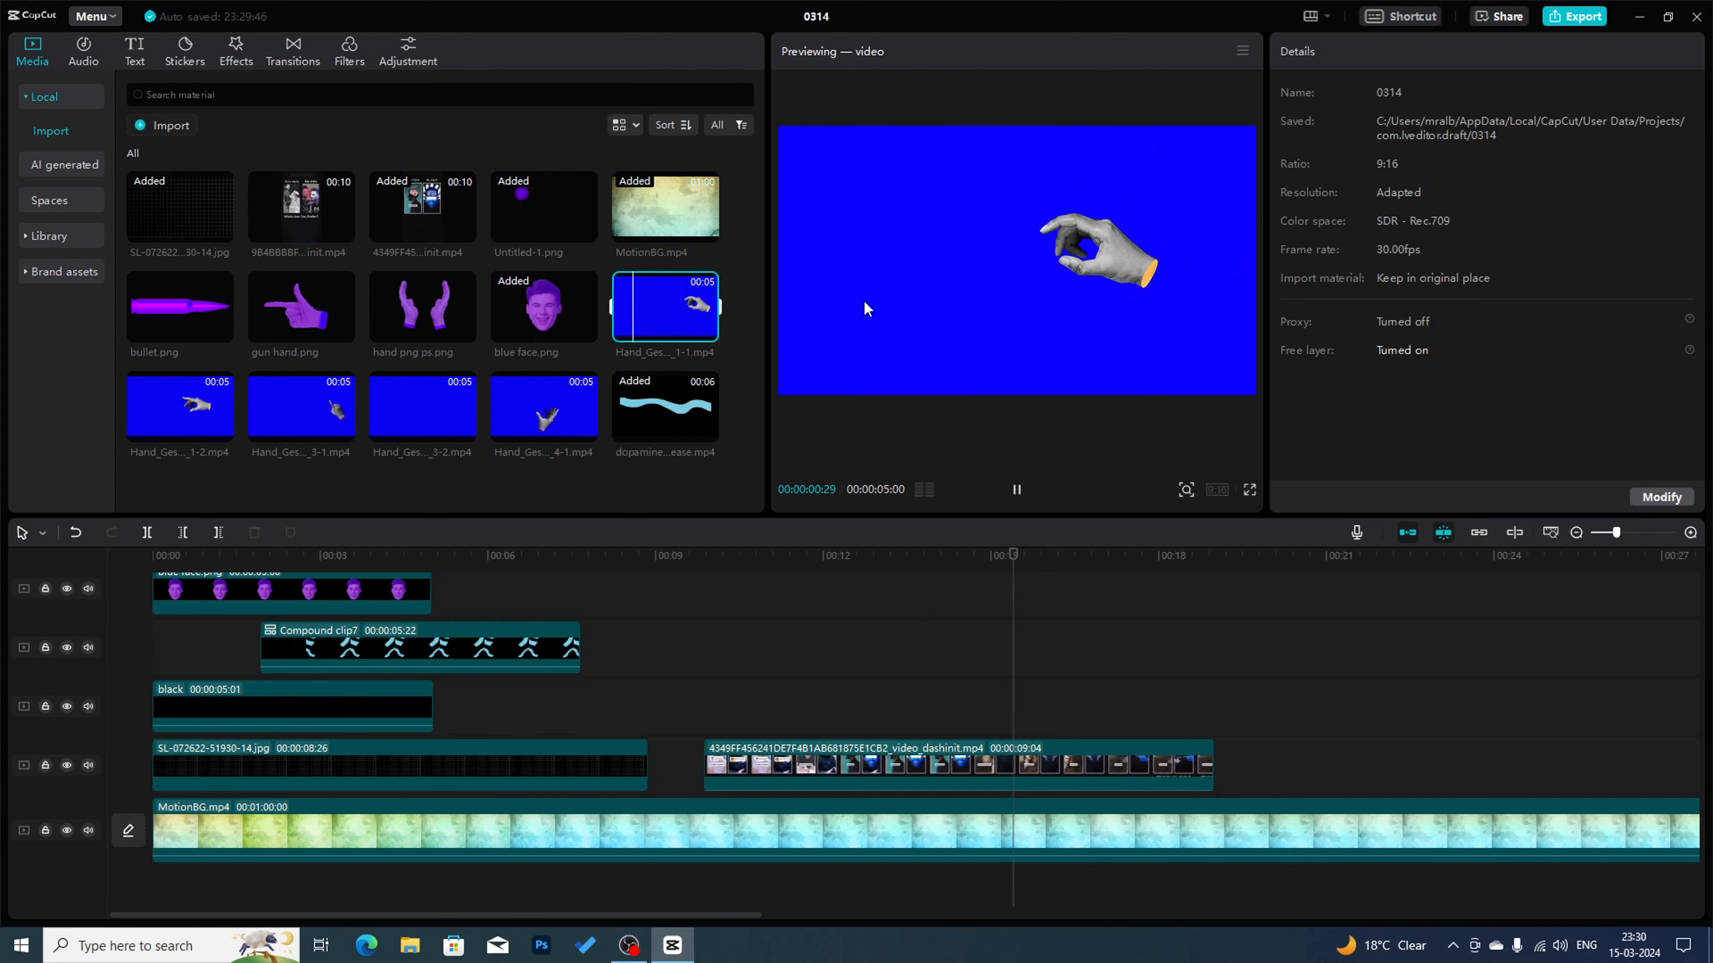
{"action": "left_click", "coordinate": [543, 414]}
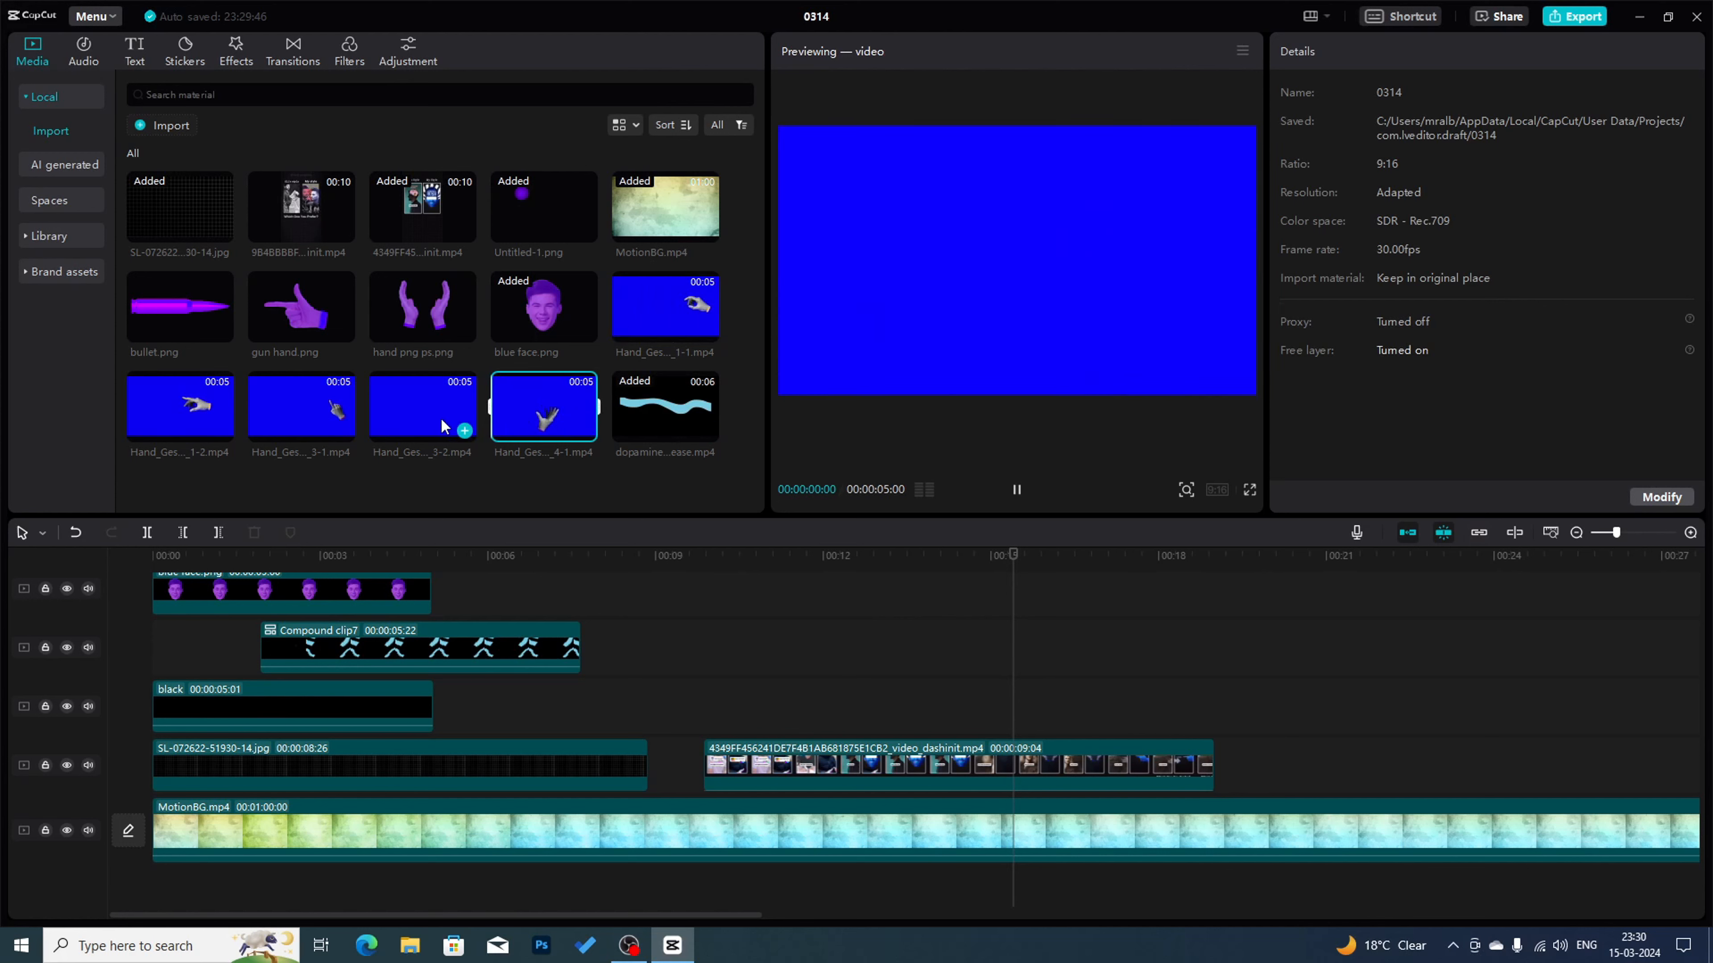
{"action": "left_click", "coordinate": [377, 427]}
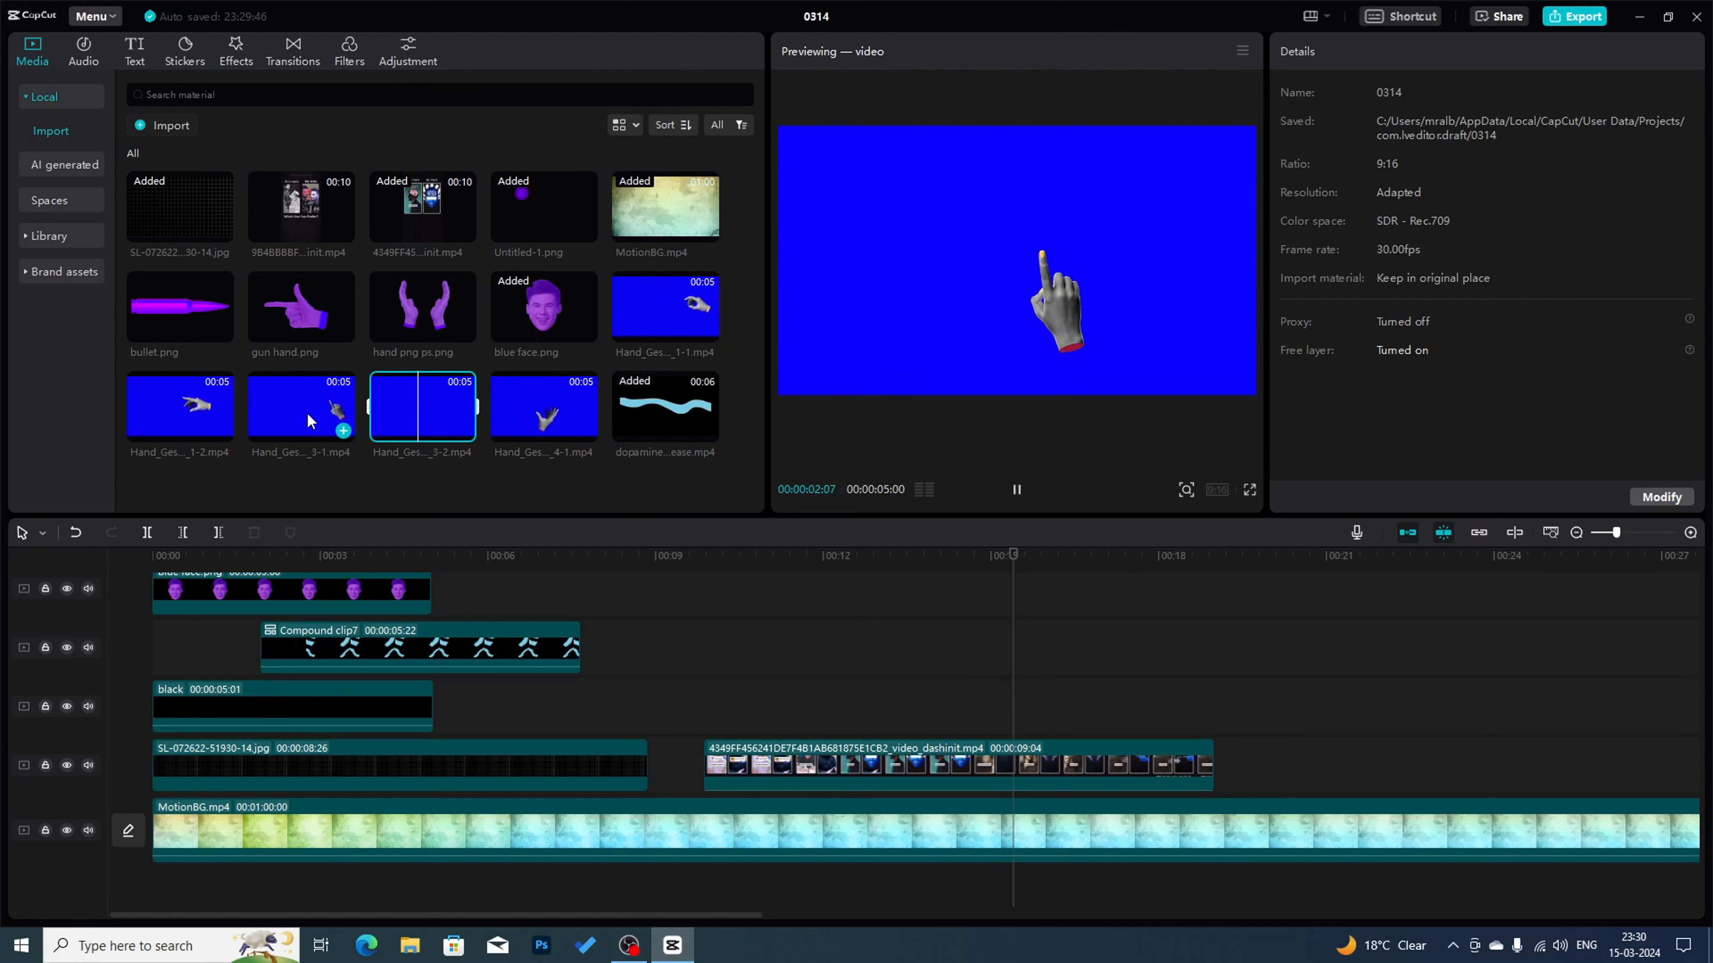
{"action": "left_click", "coordinate": [293, 411]}
{"action": "left_click", "coordinate": [202, 405]}
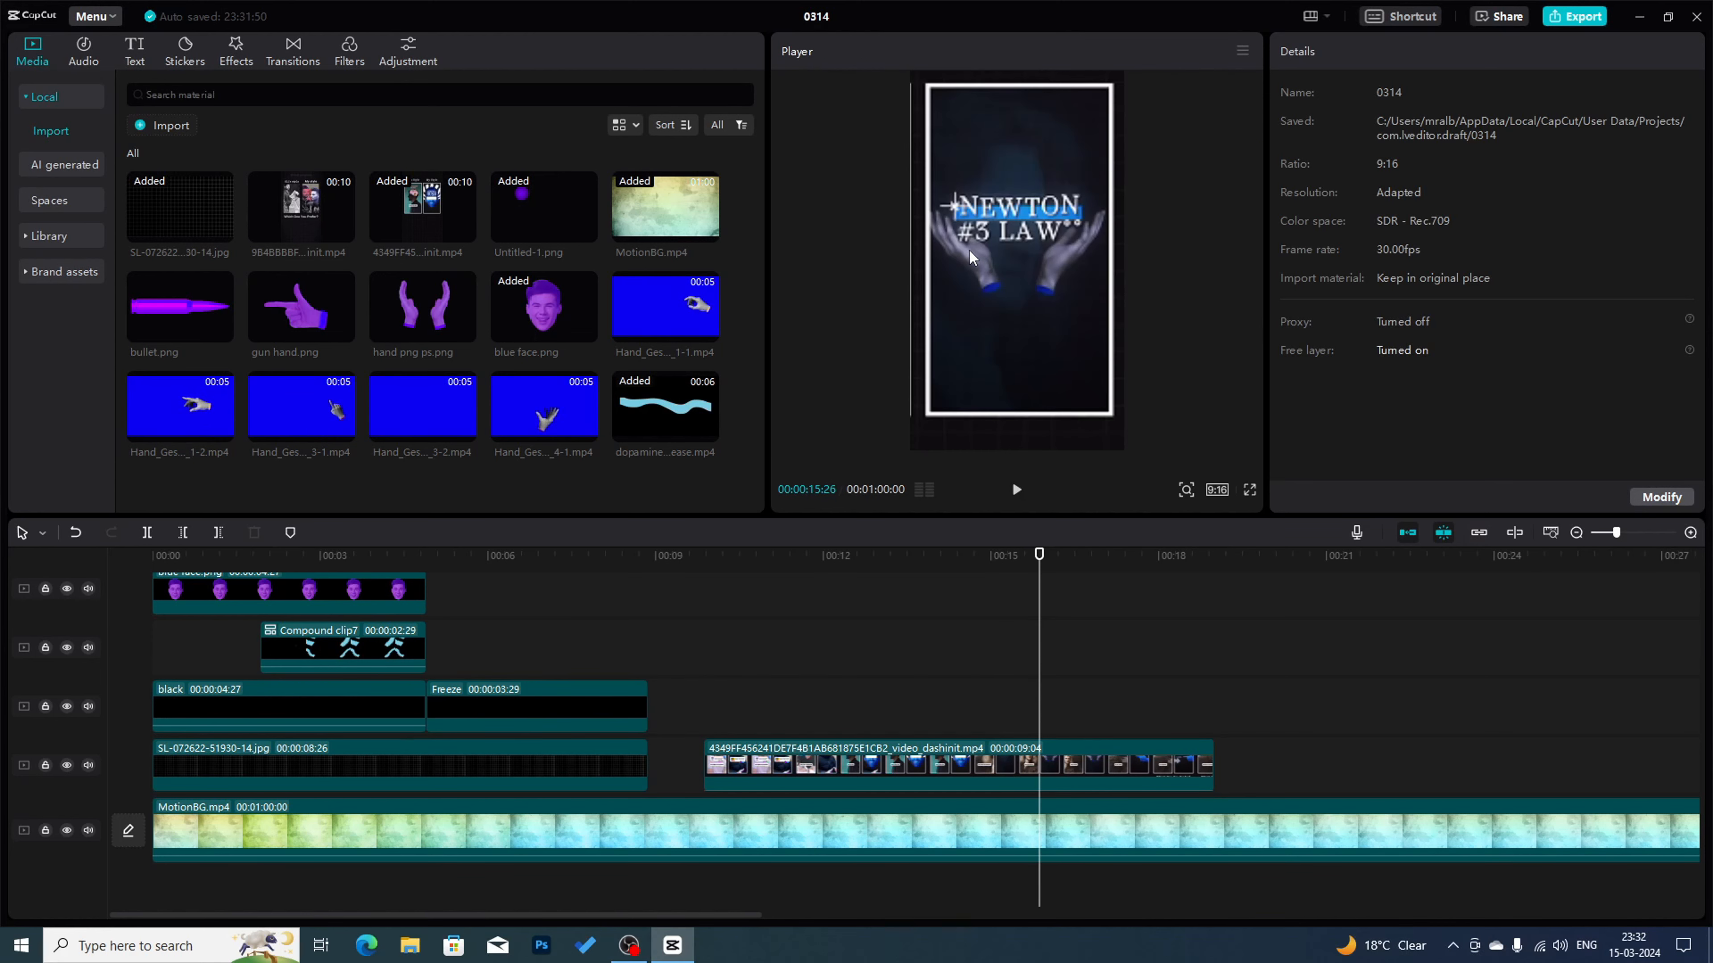
- Place hand png ps.png right after the ribbons clip, above the frozen black background, and scale it to 146%
{"action": "mouse_move", "coordinate": [429, 322]}
{"action": "left_click_drag", "start_coordinate": [425, 318], "coordinate": [441, 654]}
{"action": "left_click_drag", "start_coordinate": [552, 667], "coordinate": [523, 610]}
{"action": "left_click", "coordinate": [510, 560]}
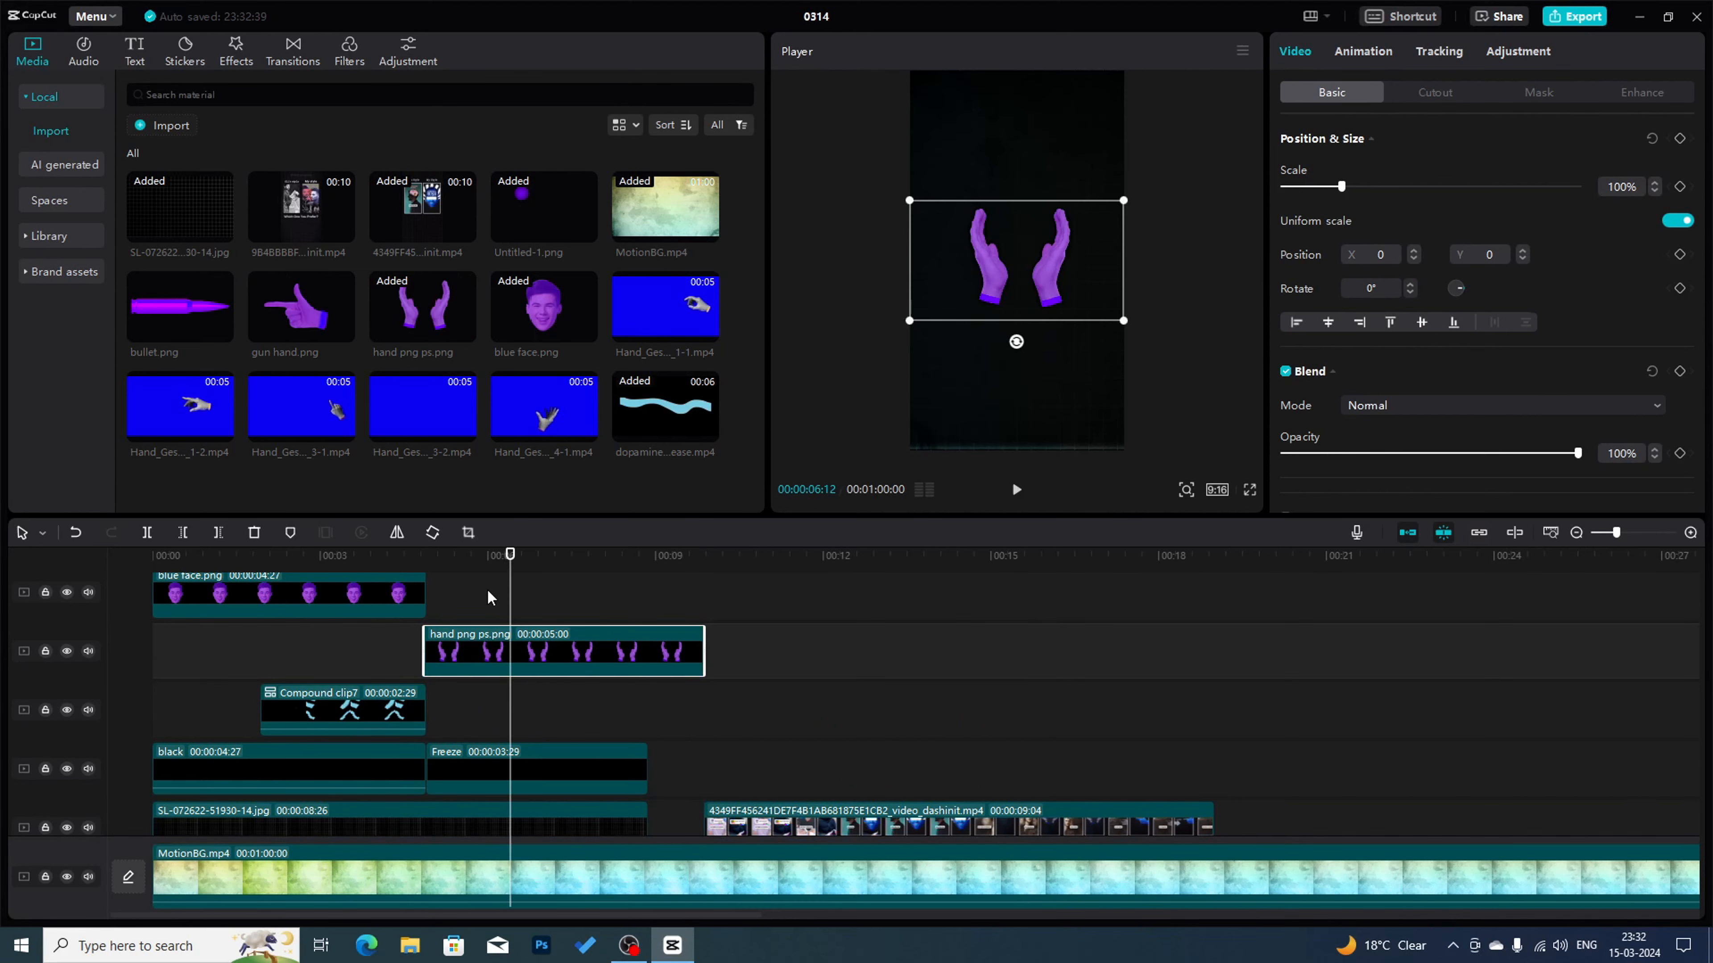
{"action": "left_click_drag", "start_coordinate": [465, 661], "coordinate": [472, 721]}
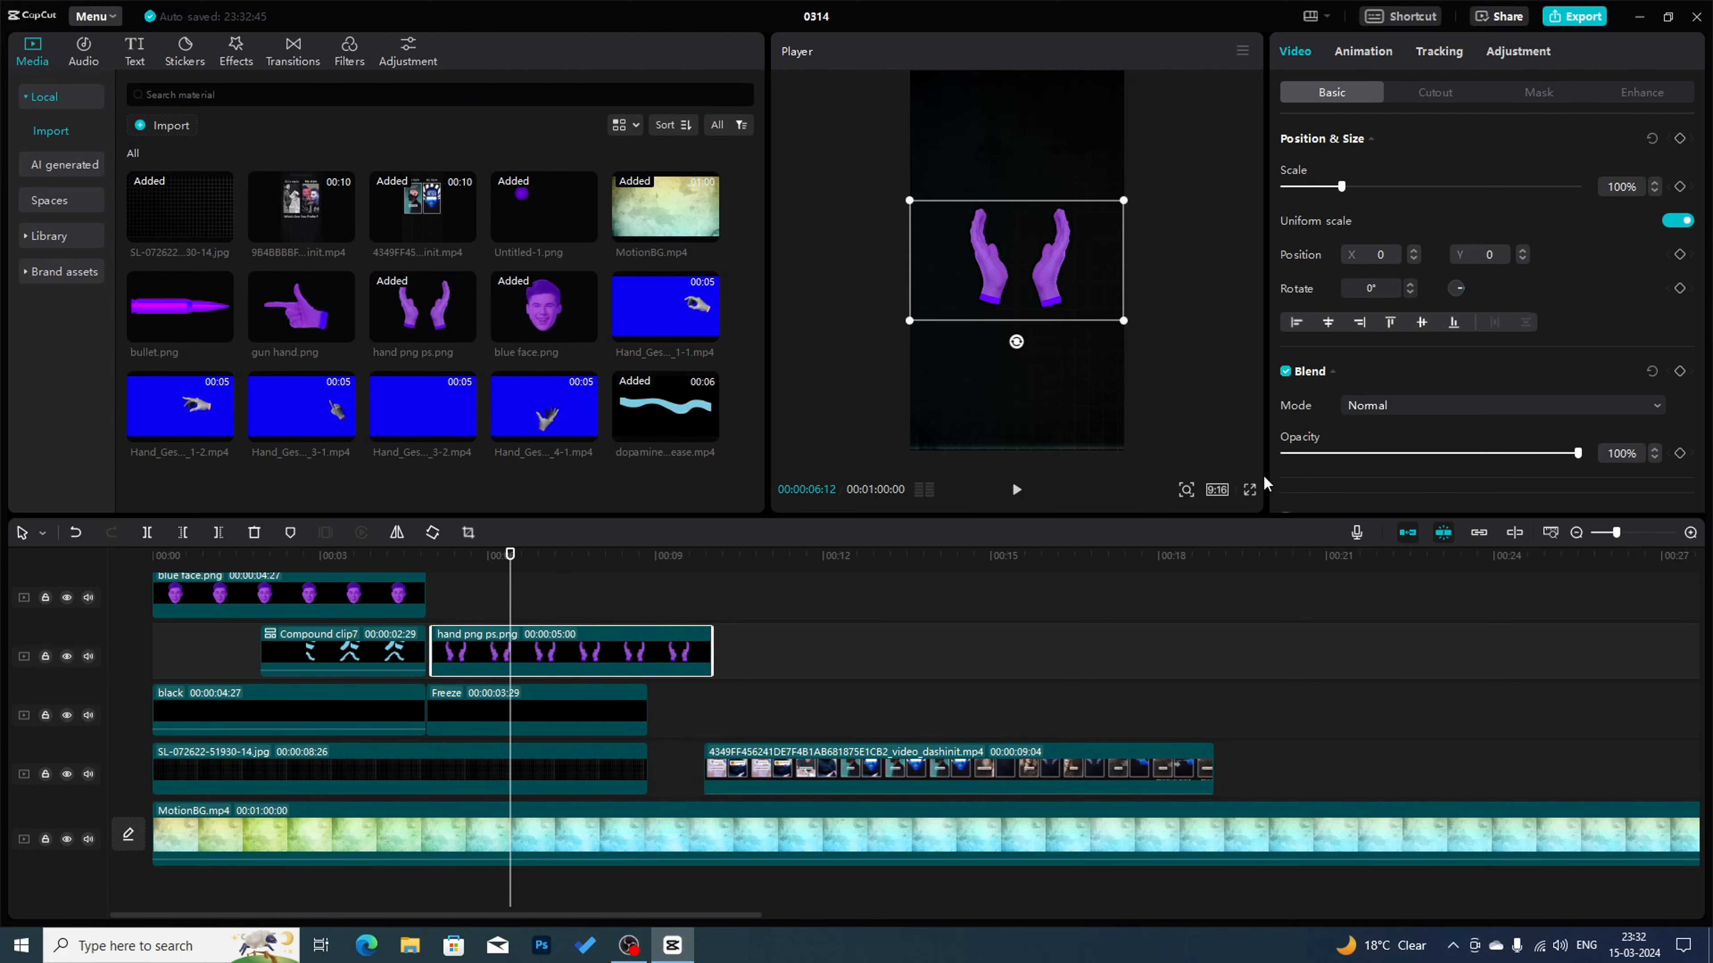
{"action": "left_click_drag", "start_coordinate": [1125, 323], "coordinate": [1174, 350]}
- Add a default text at 00:00:04:27 reading "Newton"
{"action": "left_click", "coordinate": [427, 557]}
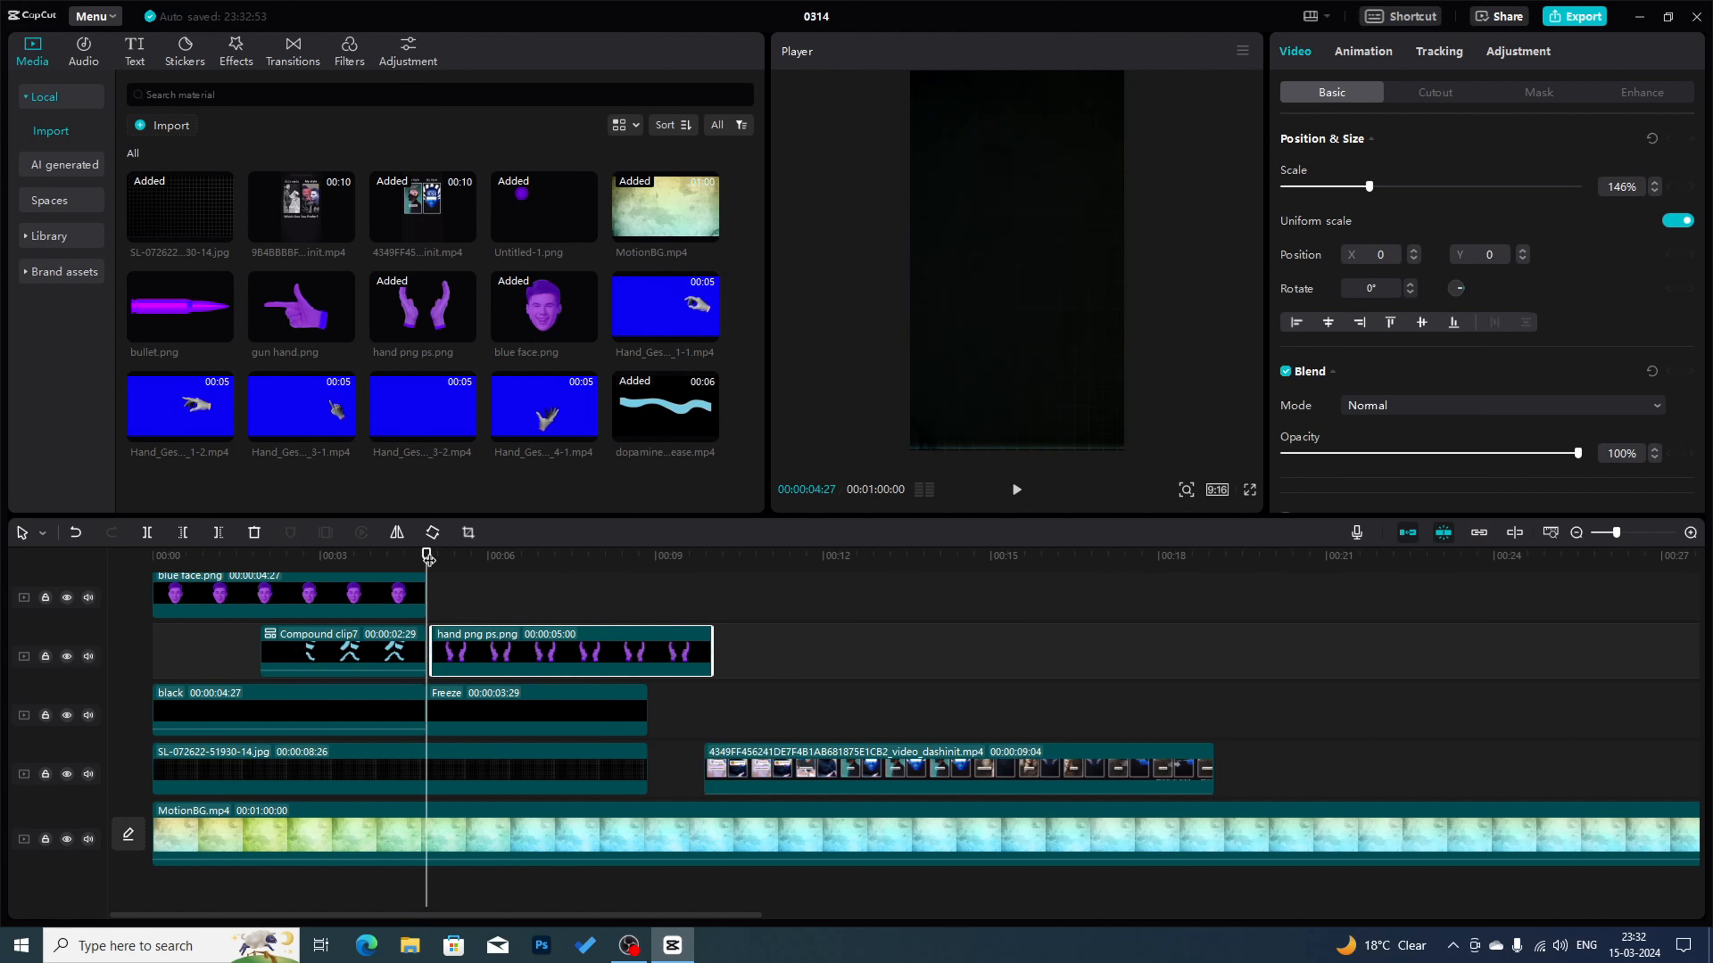
{"action": "left_click", "coordinate": [137, 54]}
{"action": "left_click", "coordinate": [191, 168]}
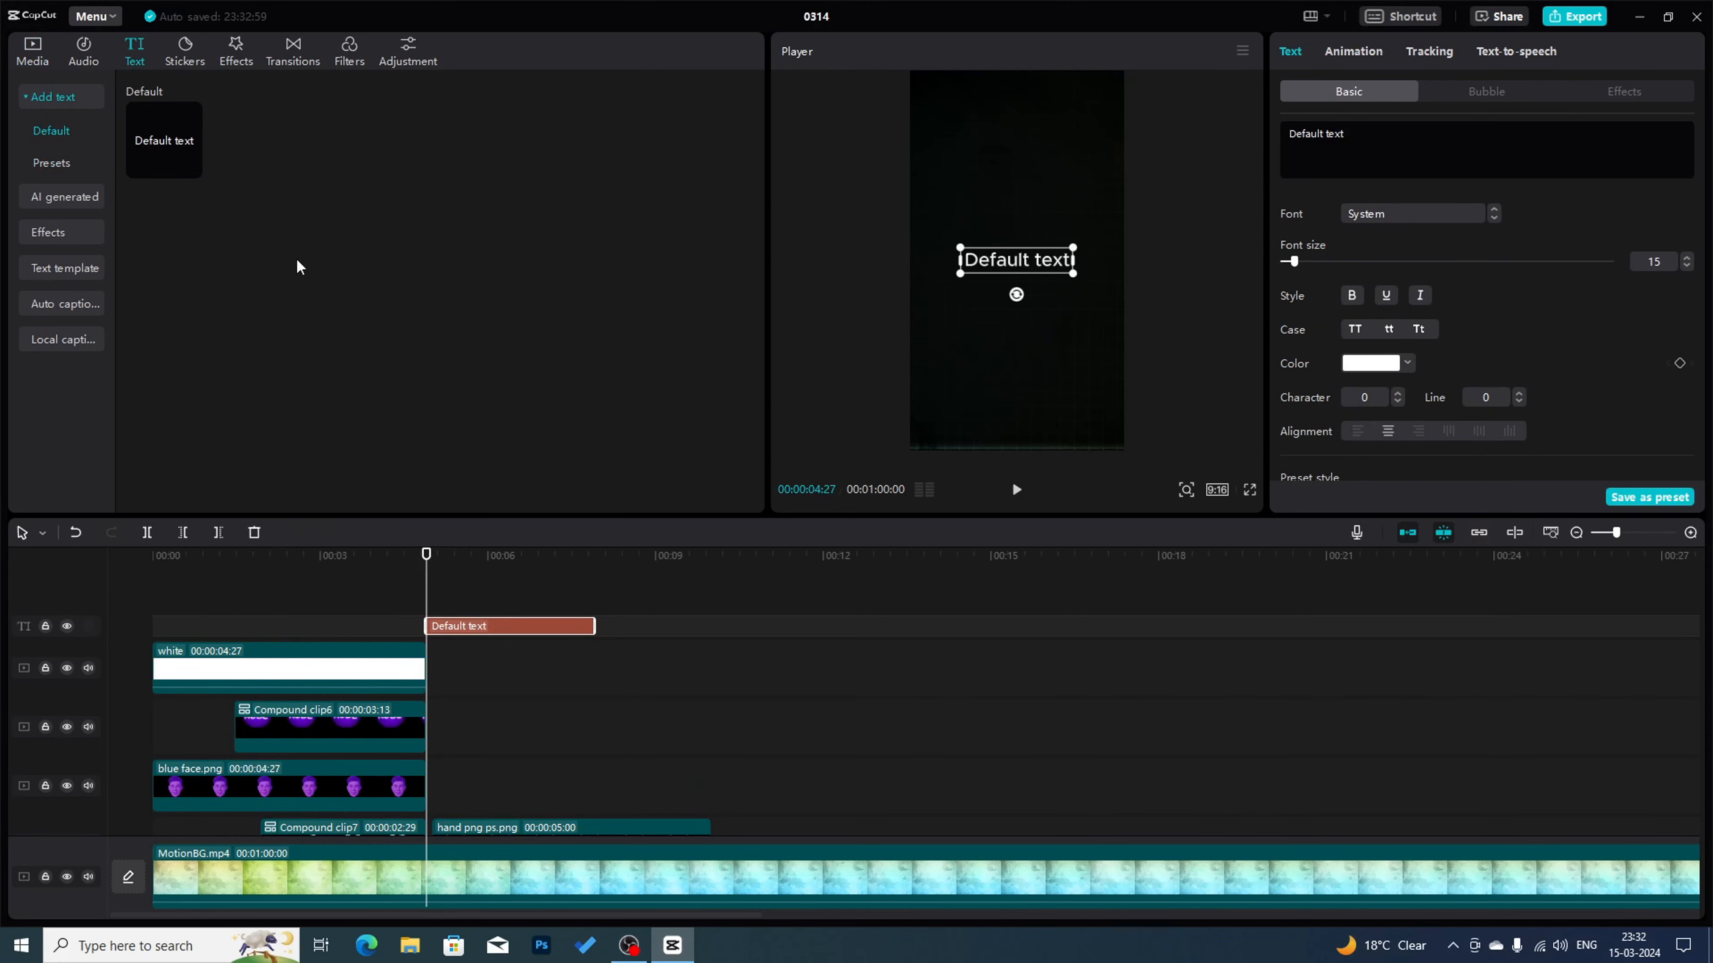
{"action": "left_click", "coordinate": [1439, 142]}
{"action": "key", "text": "ctrl+a"}
{"action": "key", "text": "BackSpace"}
{"action": "type", "text": "Newton"}
- Set the "Newton" text to the ZY Fervent font, enlarge it slightly and move it a little above centre
{"action": "left_click", "coordinate": [1374, 213]}
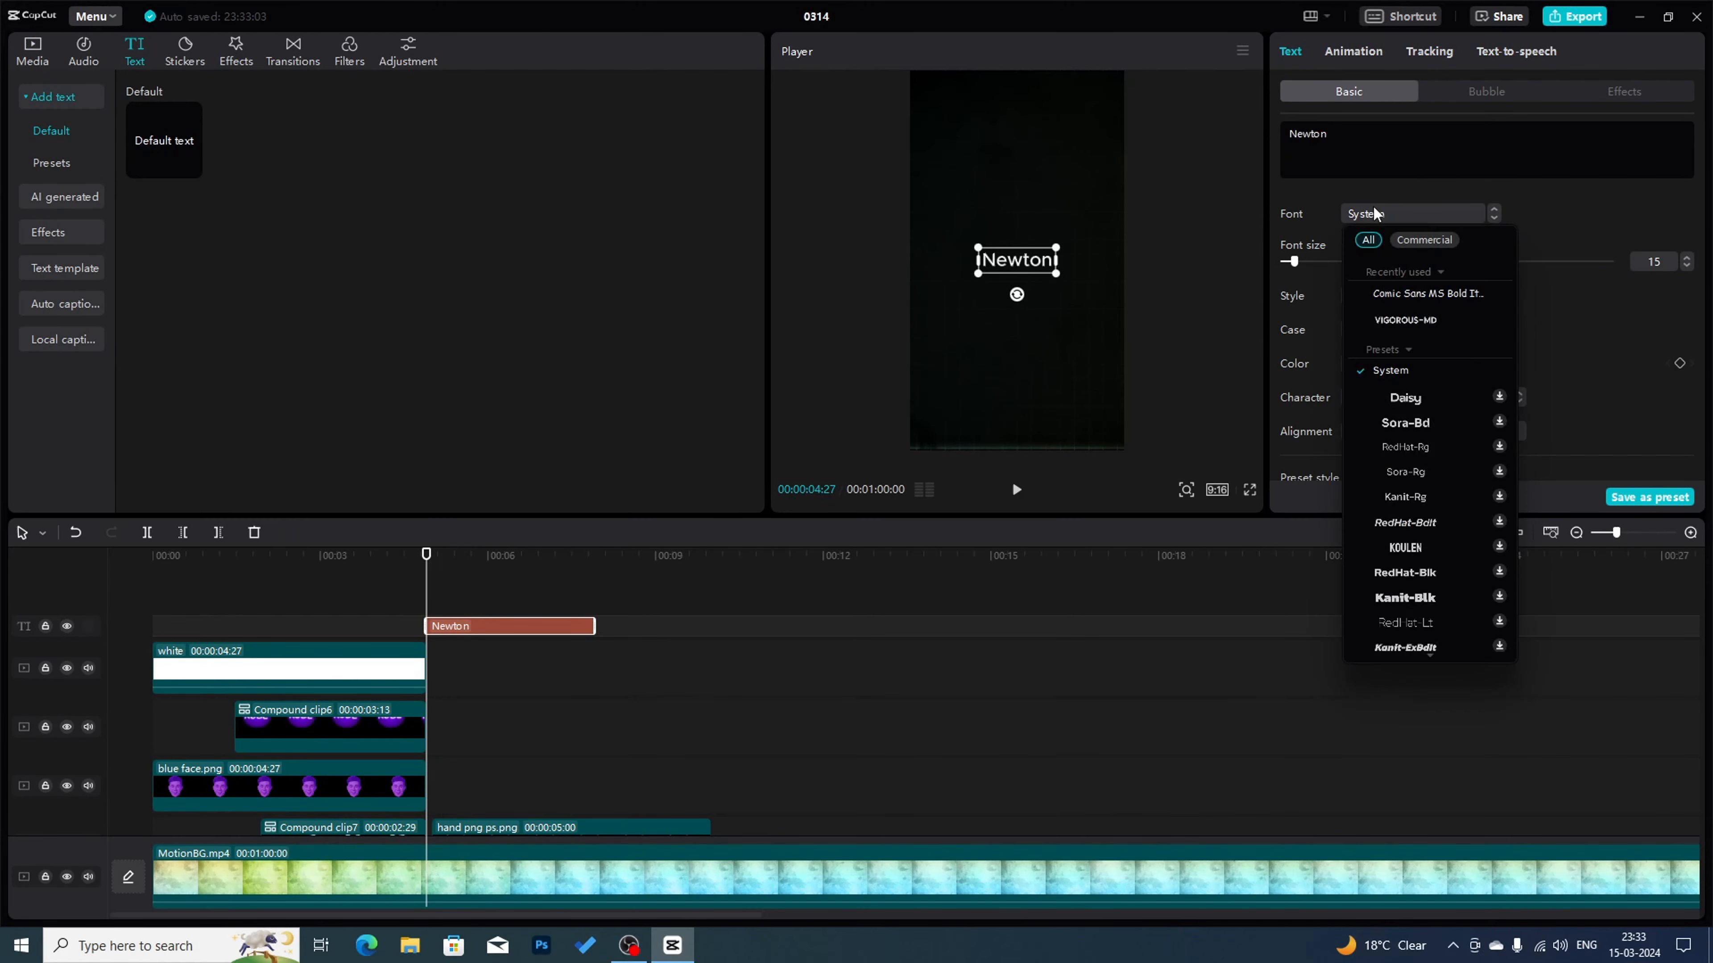
{"action": "scroll", "coordinate": [1416, 493], "scroll_direction": "down", "scroll_amount": 3}
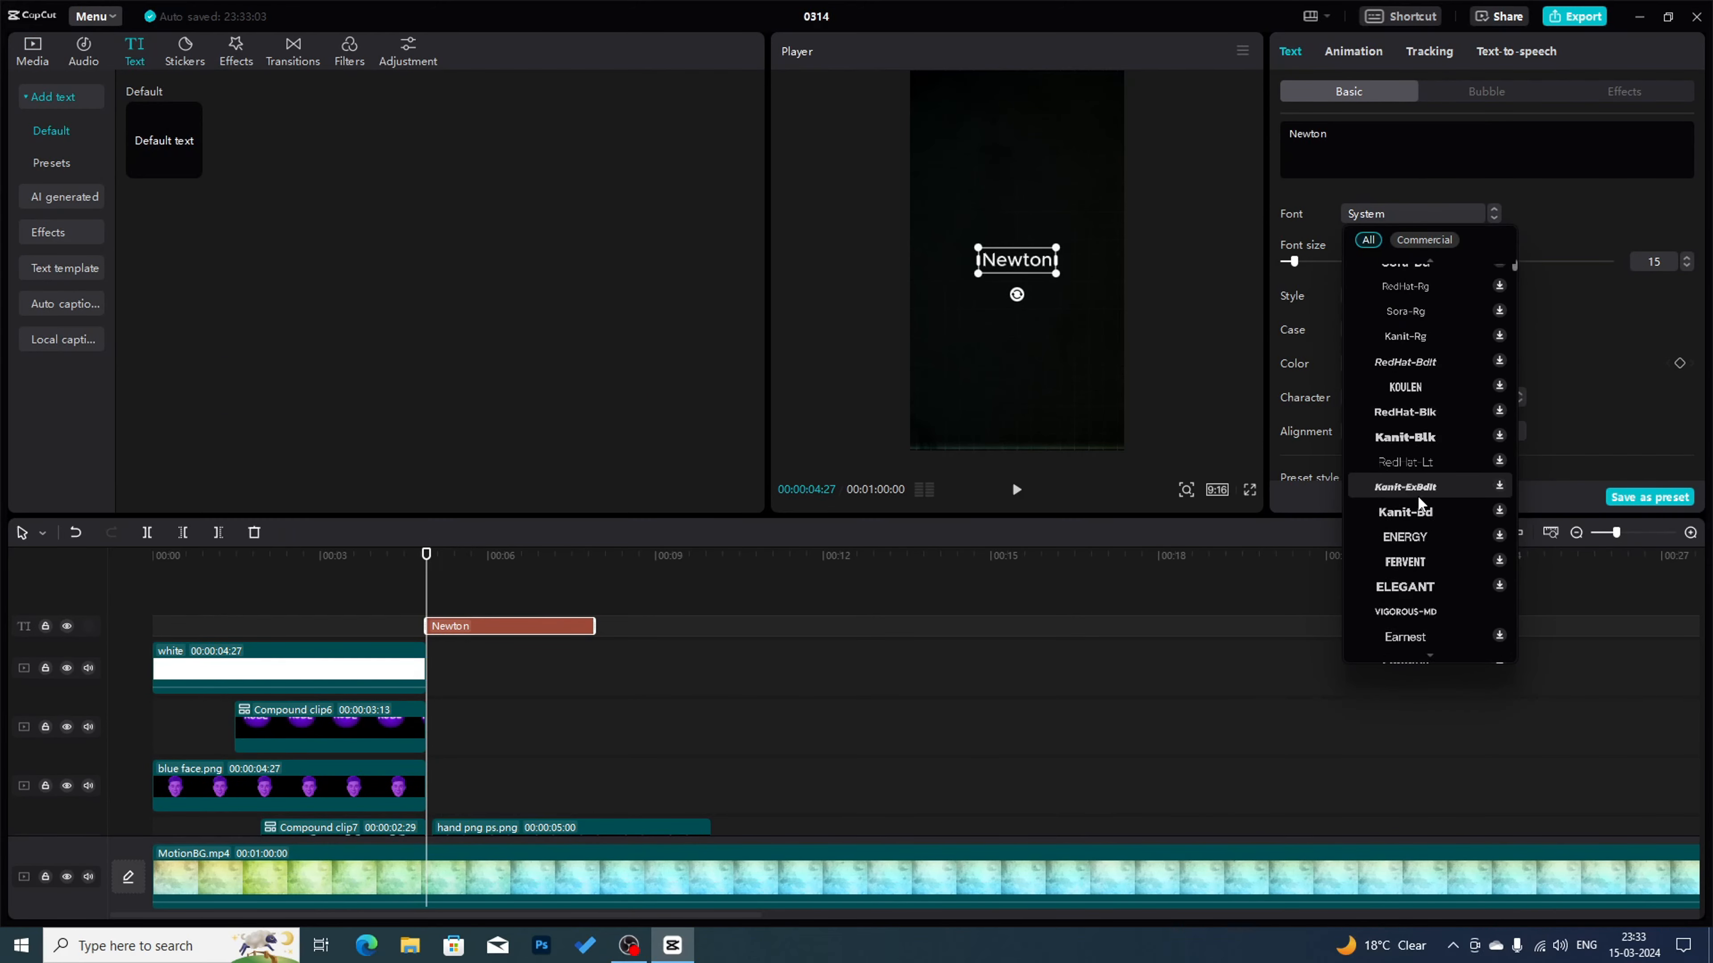
{"action": "left_click", "coordinate": [1423, 482]}
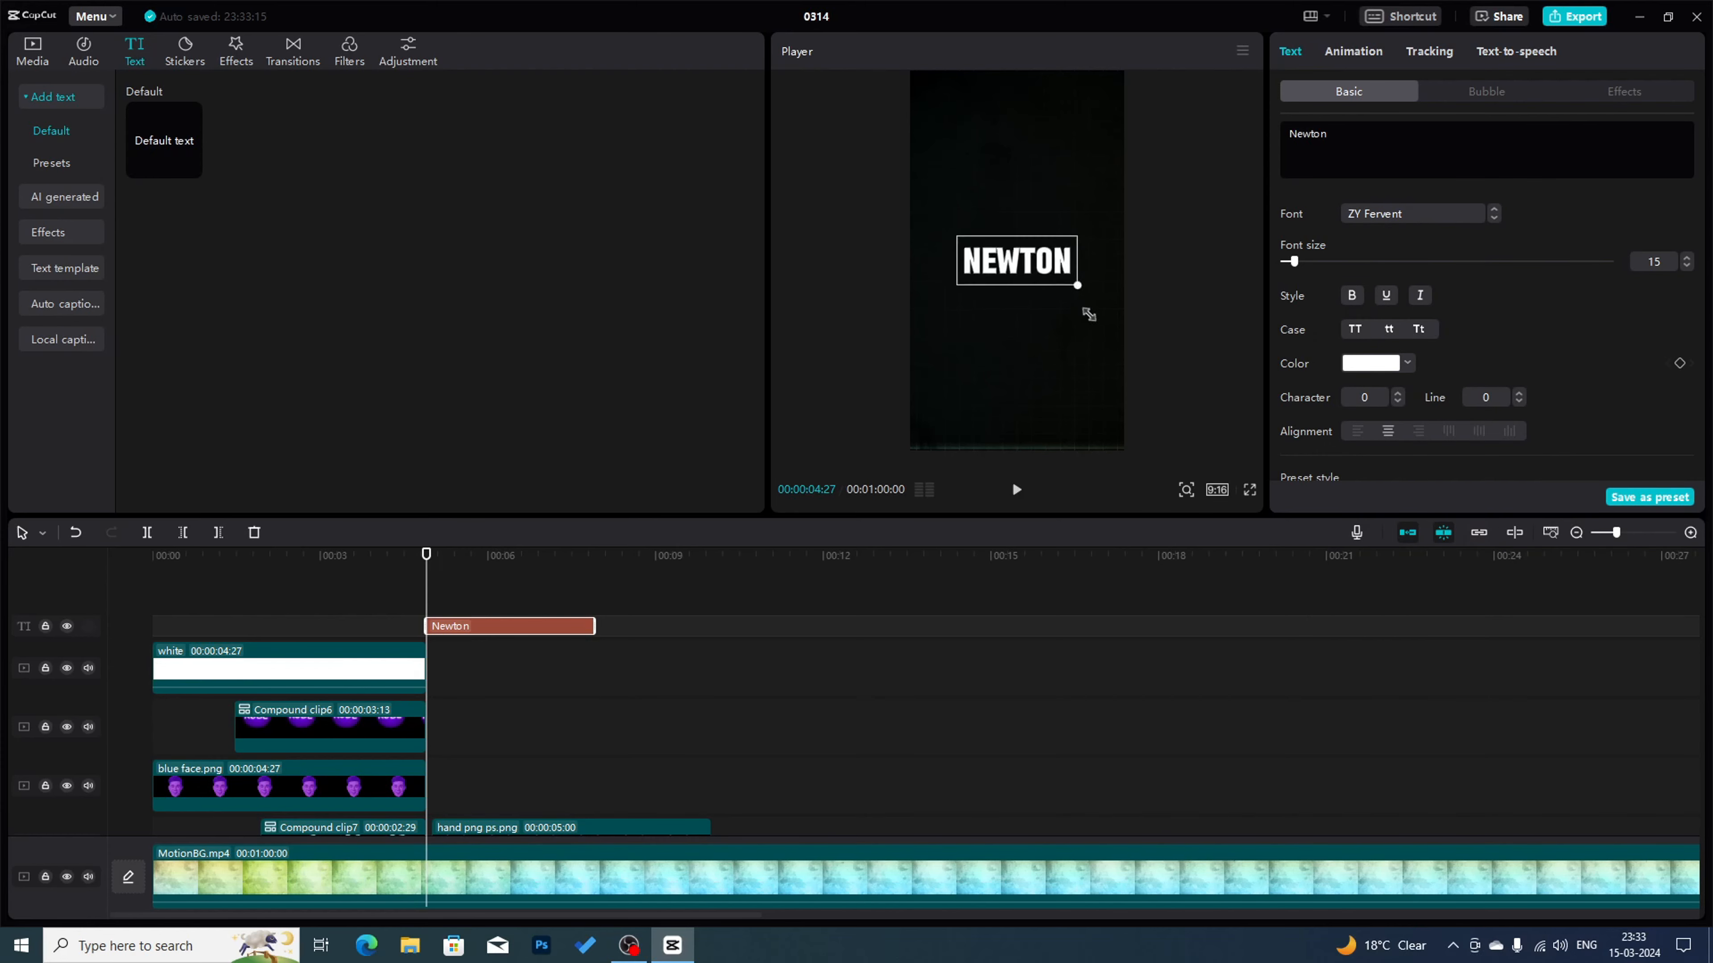
{"action": "mouse_move", "coordinate": [1040, 268]}
{"action": "left_mouse_down"}
{"action": "mouse_move", "coordinate": [1035, 152]}
{"action": "mouse_move", "coordinate": [1029, 223]}
{"action": "mouse_move", "coordinate": [1046, 247]}
{"action": "left_mouse_up"}
- Add a second default text at 00:00:04:27 reading "#3 law"
{"action": "left_click", "coordinate": [190, 168]}
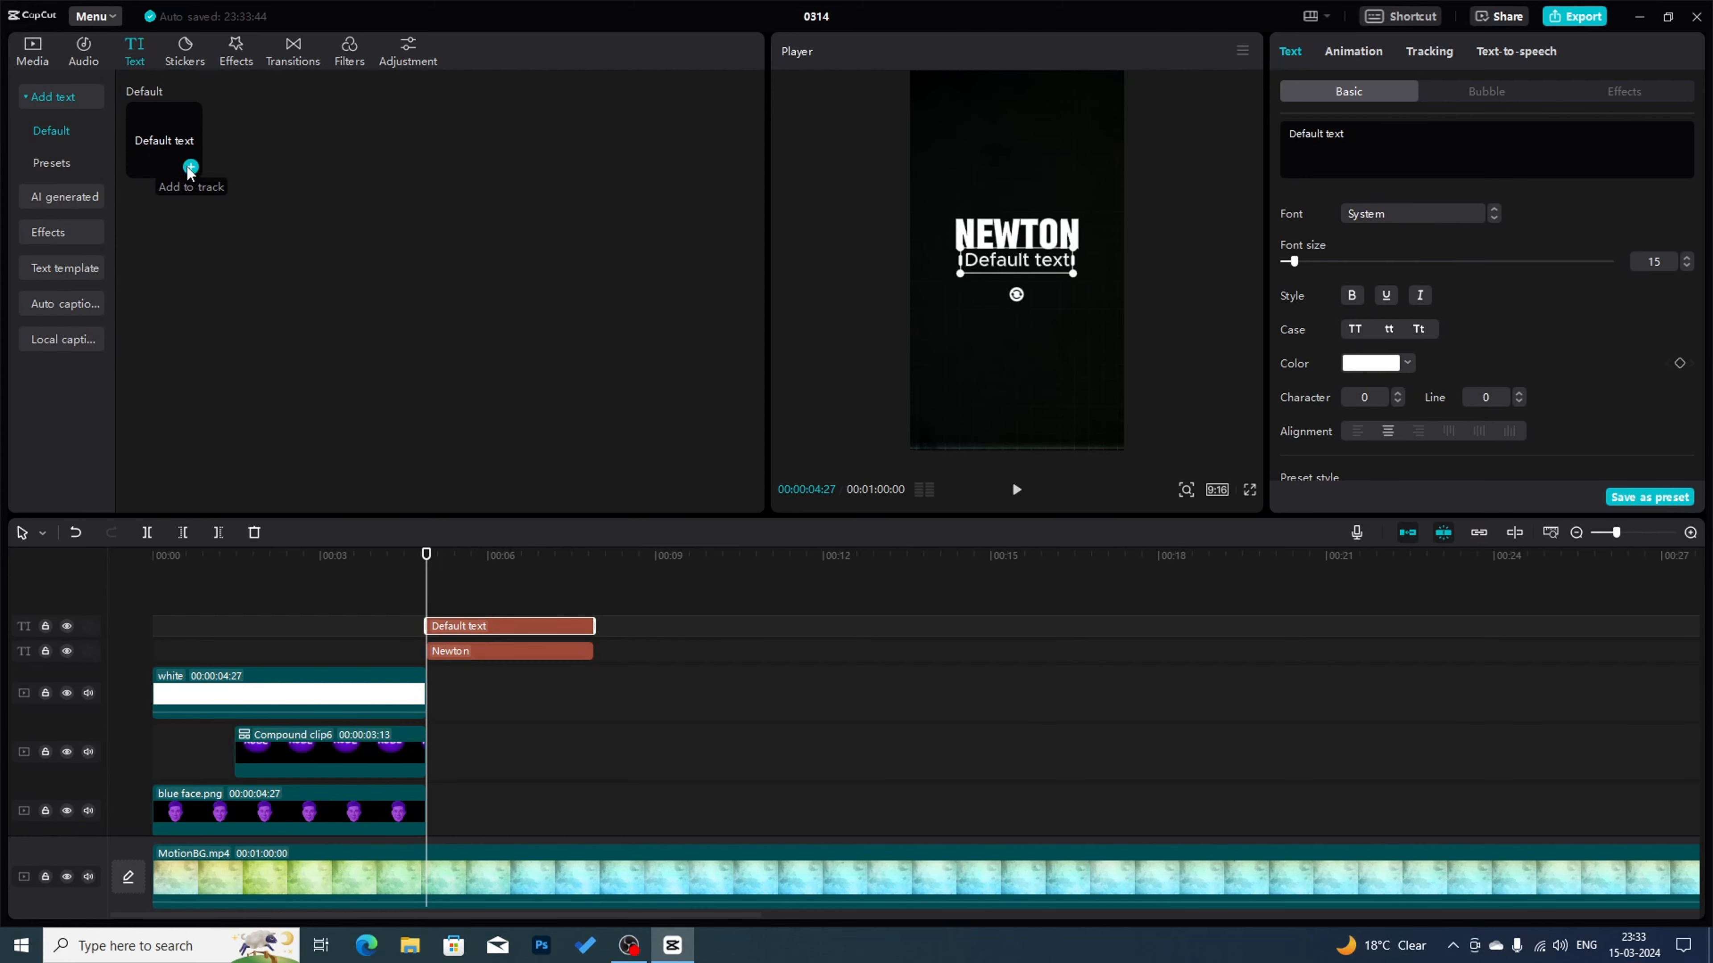
{"action": "left_click", "coordinate": [1310, 135]}
{"action": "type", "text": "#3"}
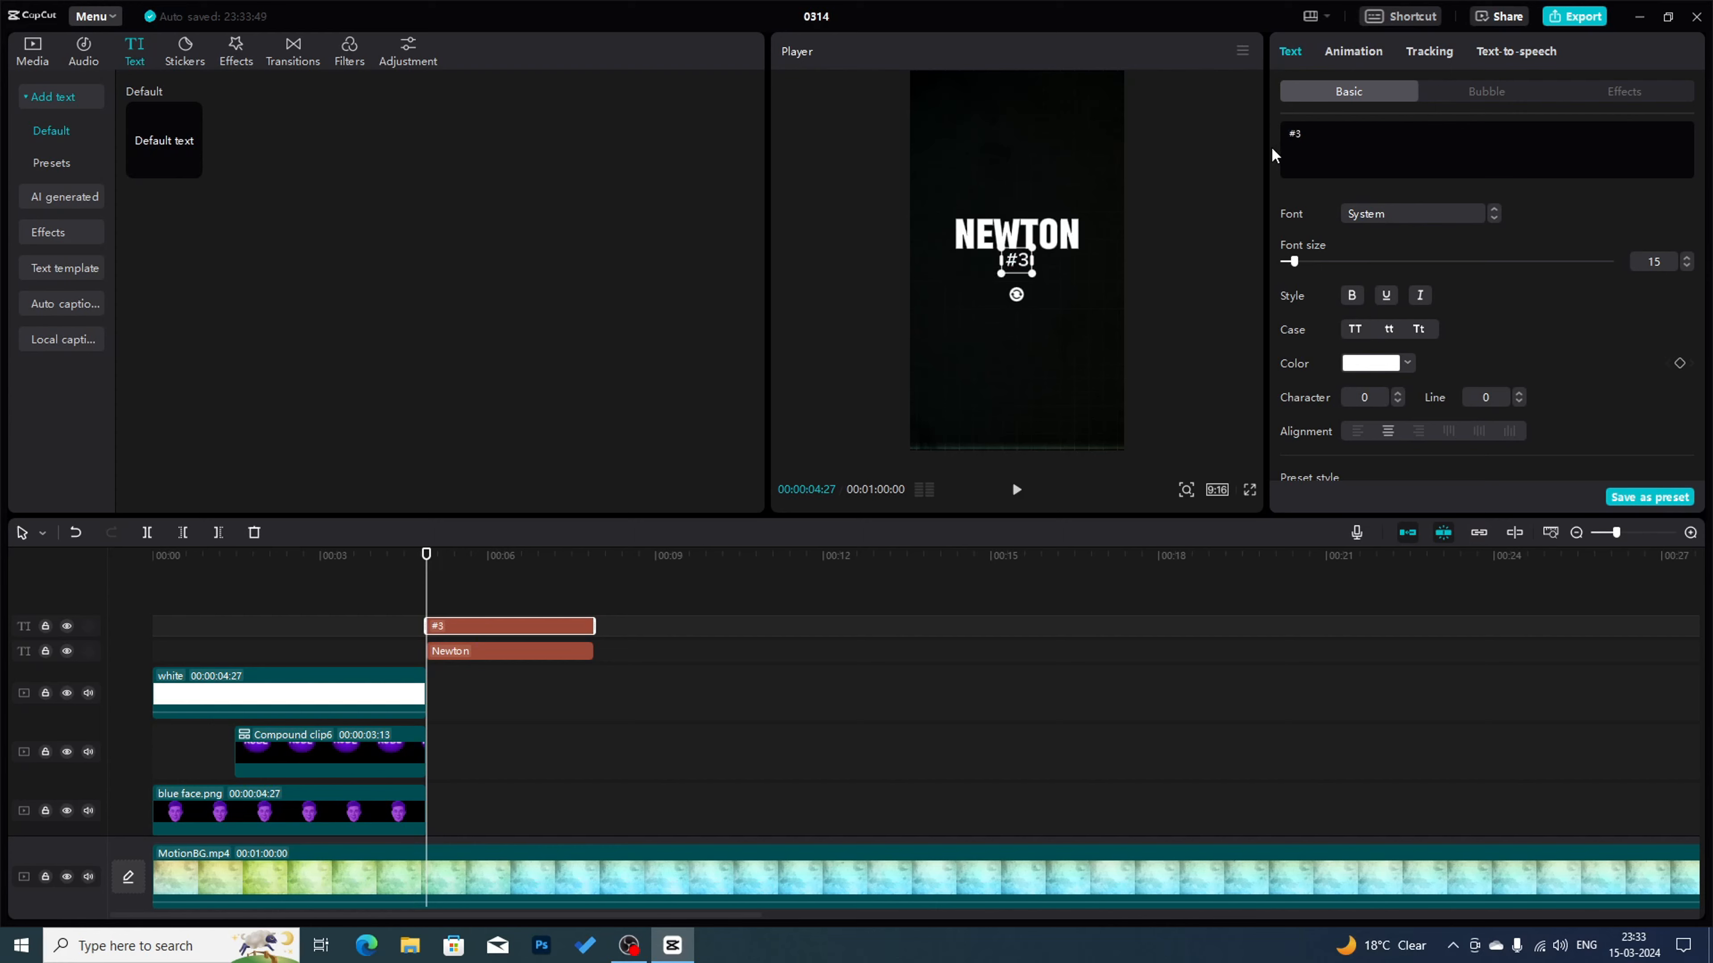
{"action": "type", "text": " law"}
- Set the "#3 law" text to the ZY Fervent font, enlarge it below NEWTON and append `` to it
{"action": "left_click", "coordinate": [1397, 214]}
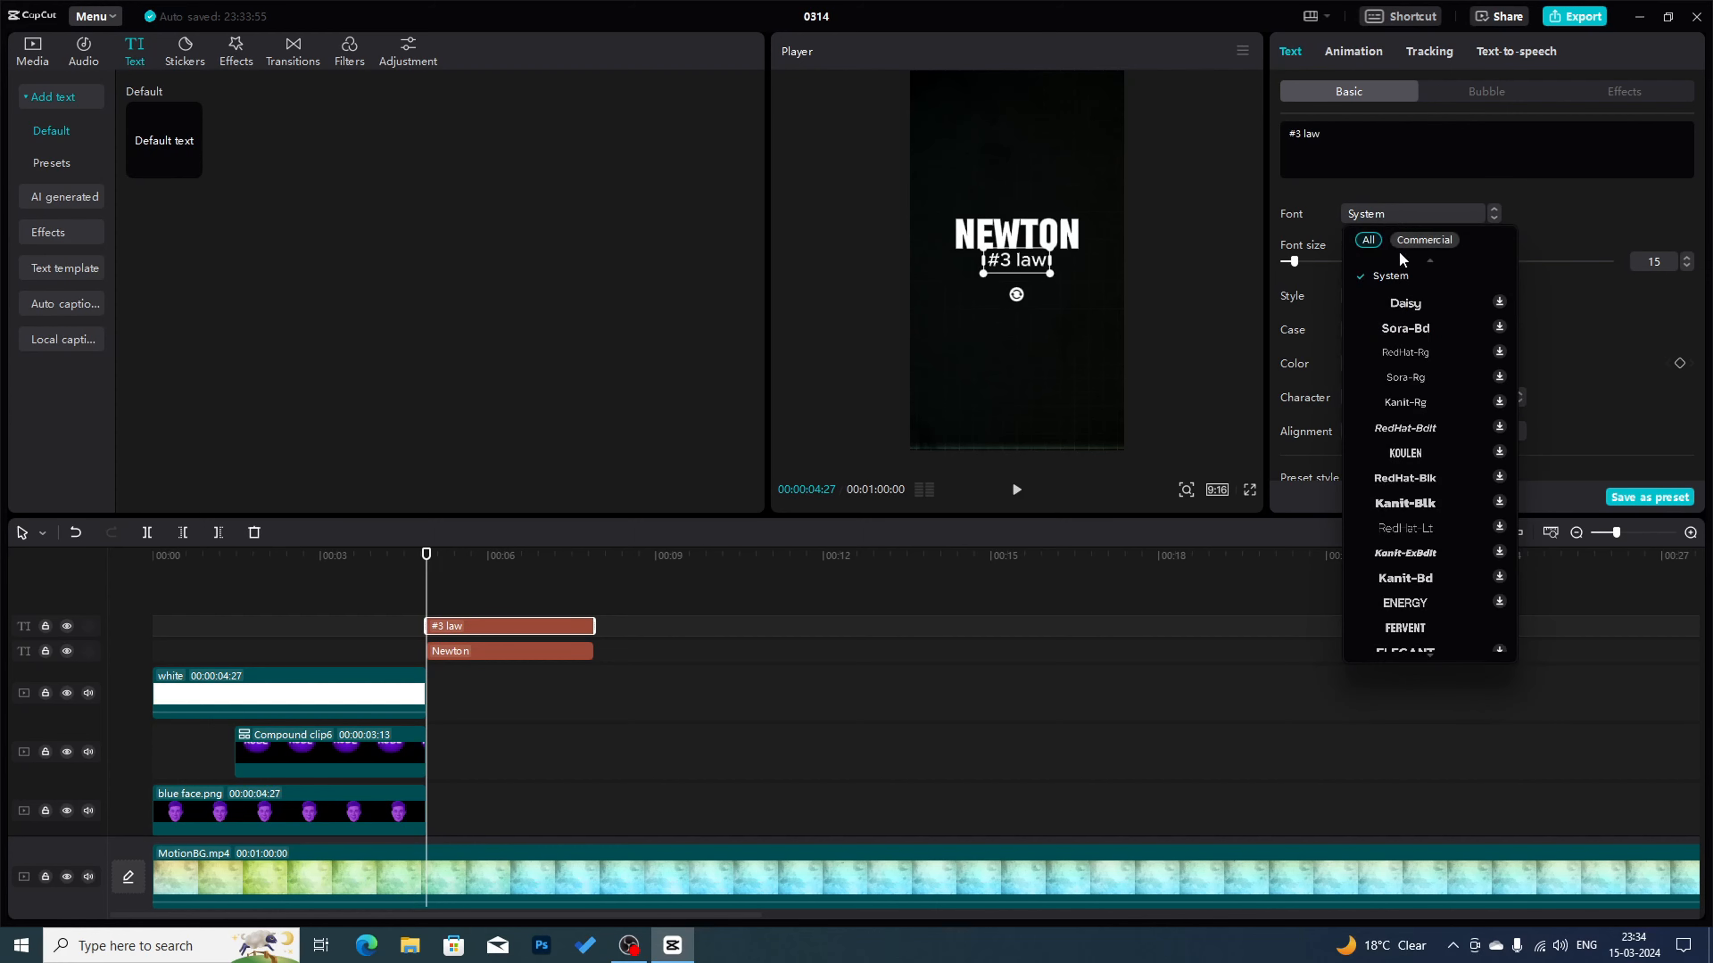
{"action": "scroll", "coordinate": [1378, 367], "scroll_direction": "up", "scroll_amount": 3}
{"action": "left_click", "coordinate": [1404, 320]}
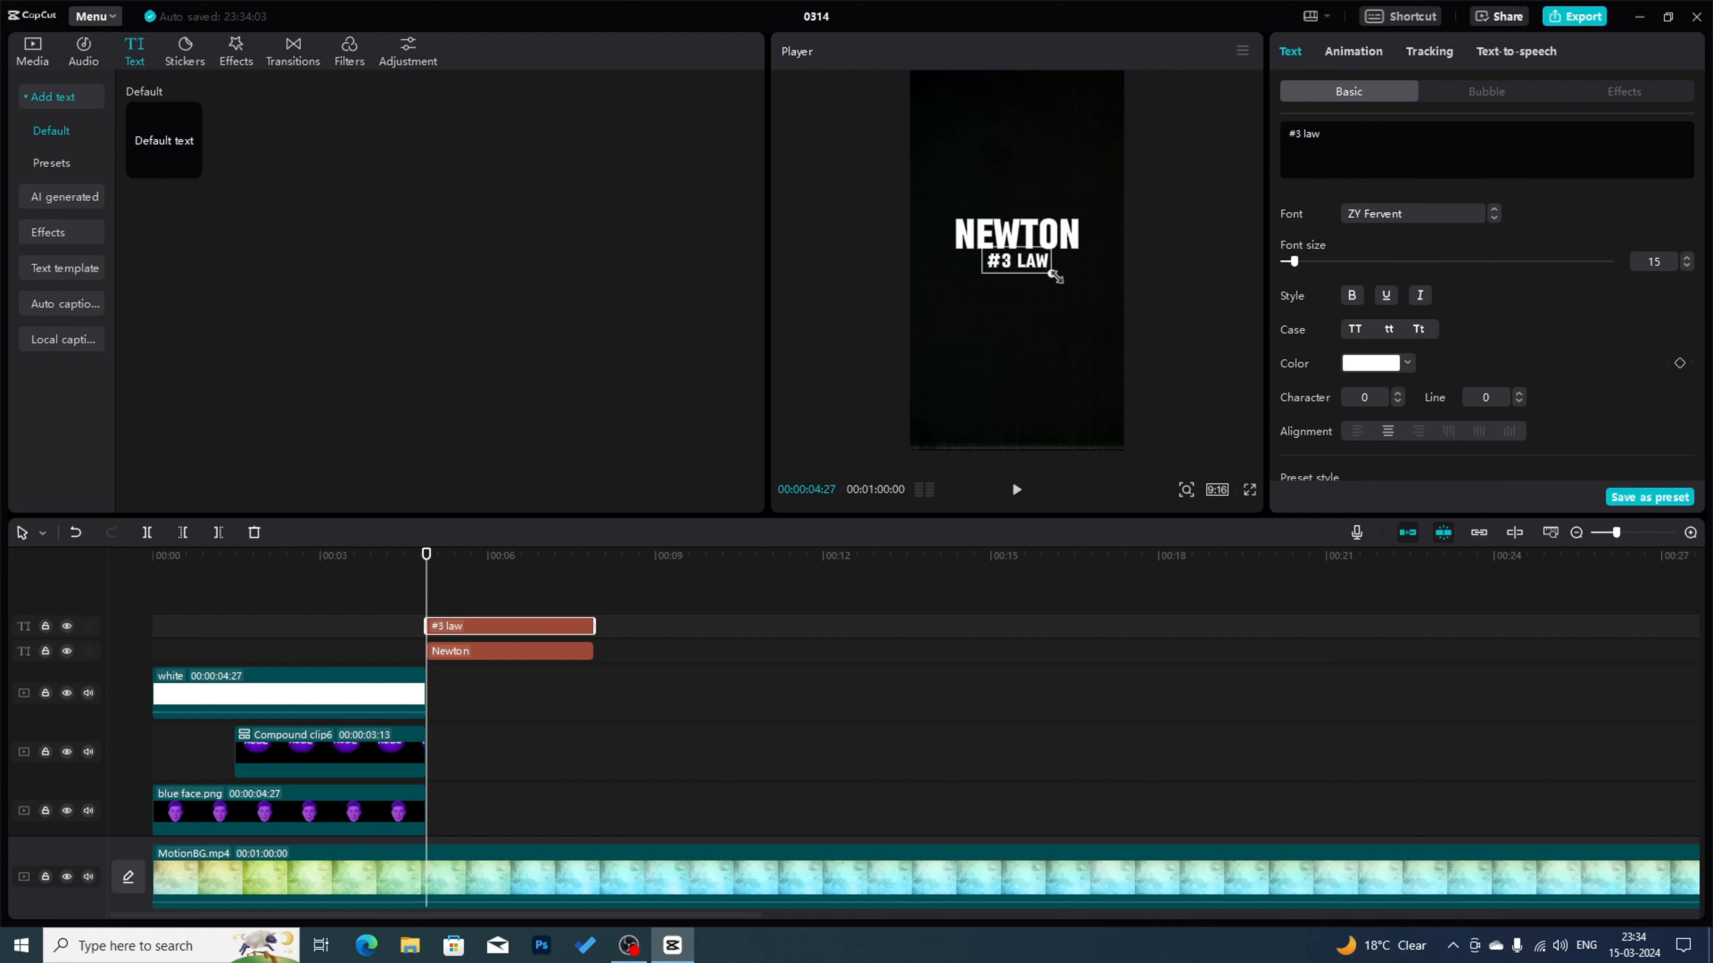
{"action": "left_click_drag", "start_coordinate": [1067, 282], "coordinate": [1071, 286]}
{"action": "type", "text": "``"}
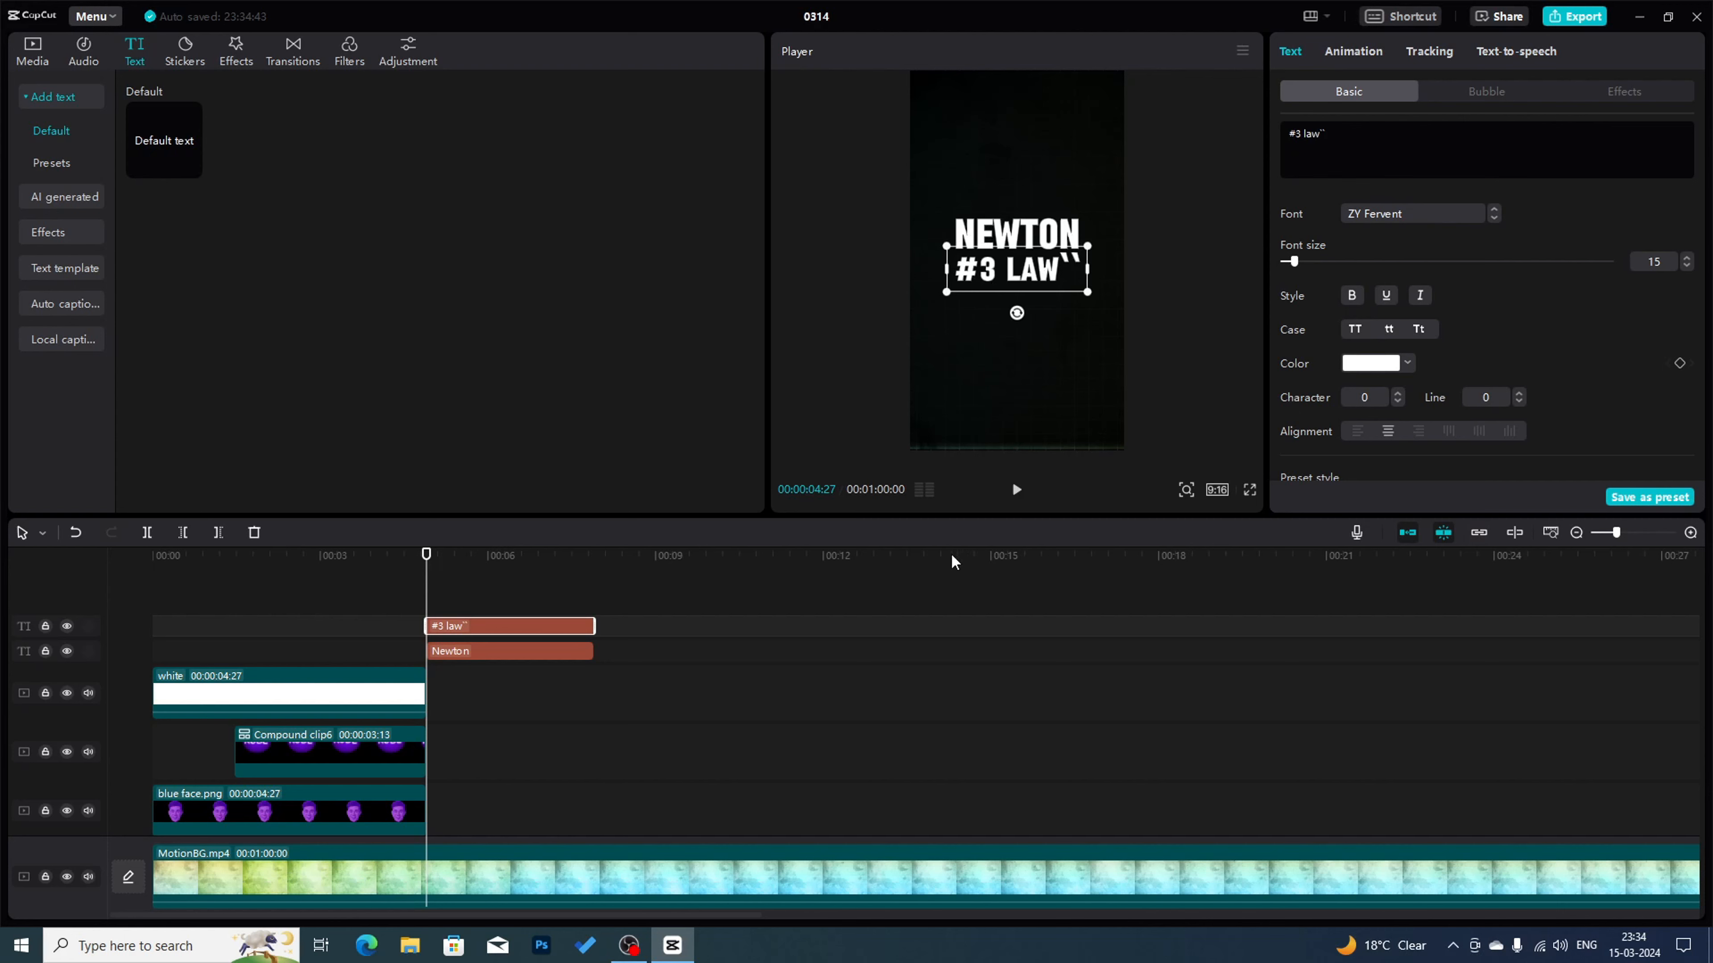
- Check the reference hands scene, then add the library's solid purple background at 00:00:04:27 on the blue face track
{"action": "left_click_drag", "start_coordinate": [945, 554], "coordinate": [1032, 574]}
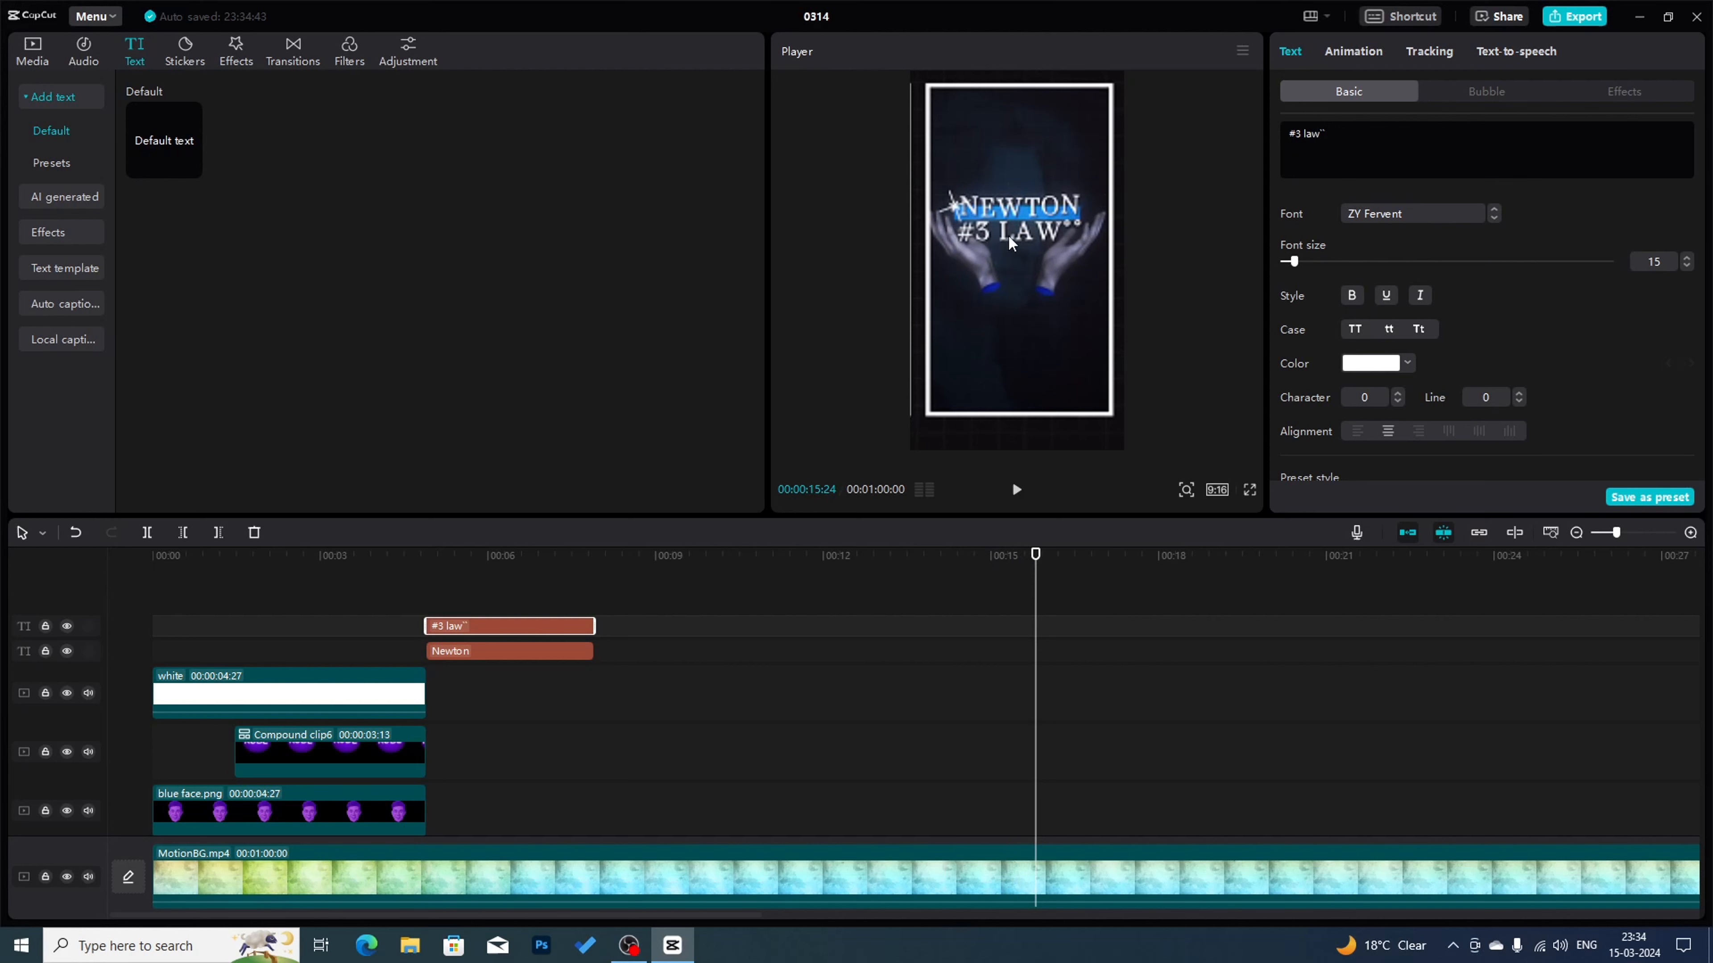
{"action": "left_click", "coordinate": [434, 560]}
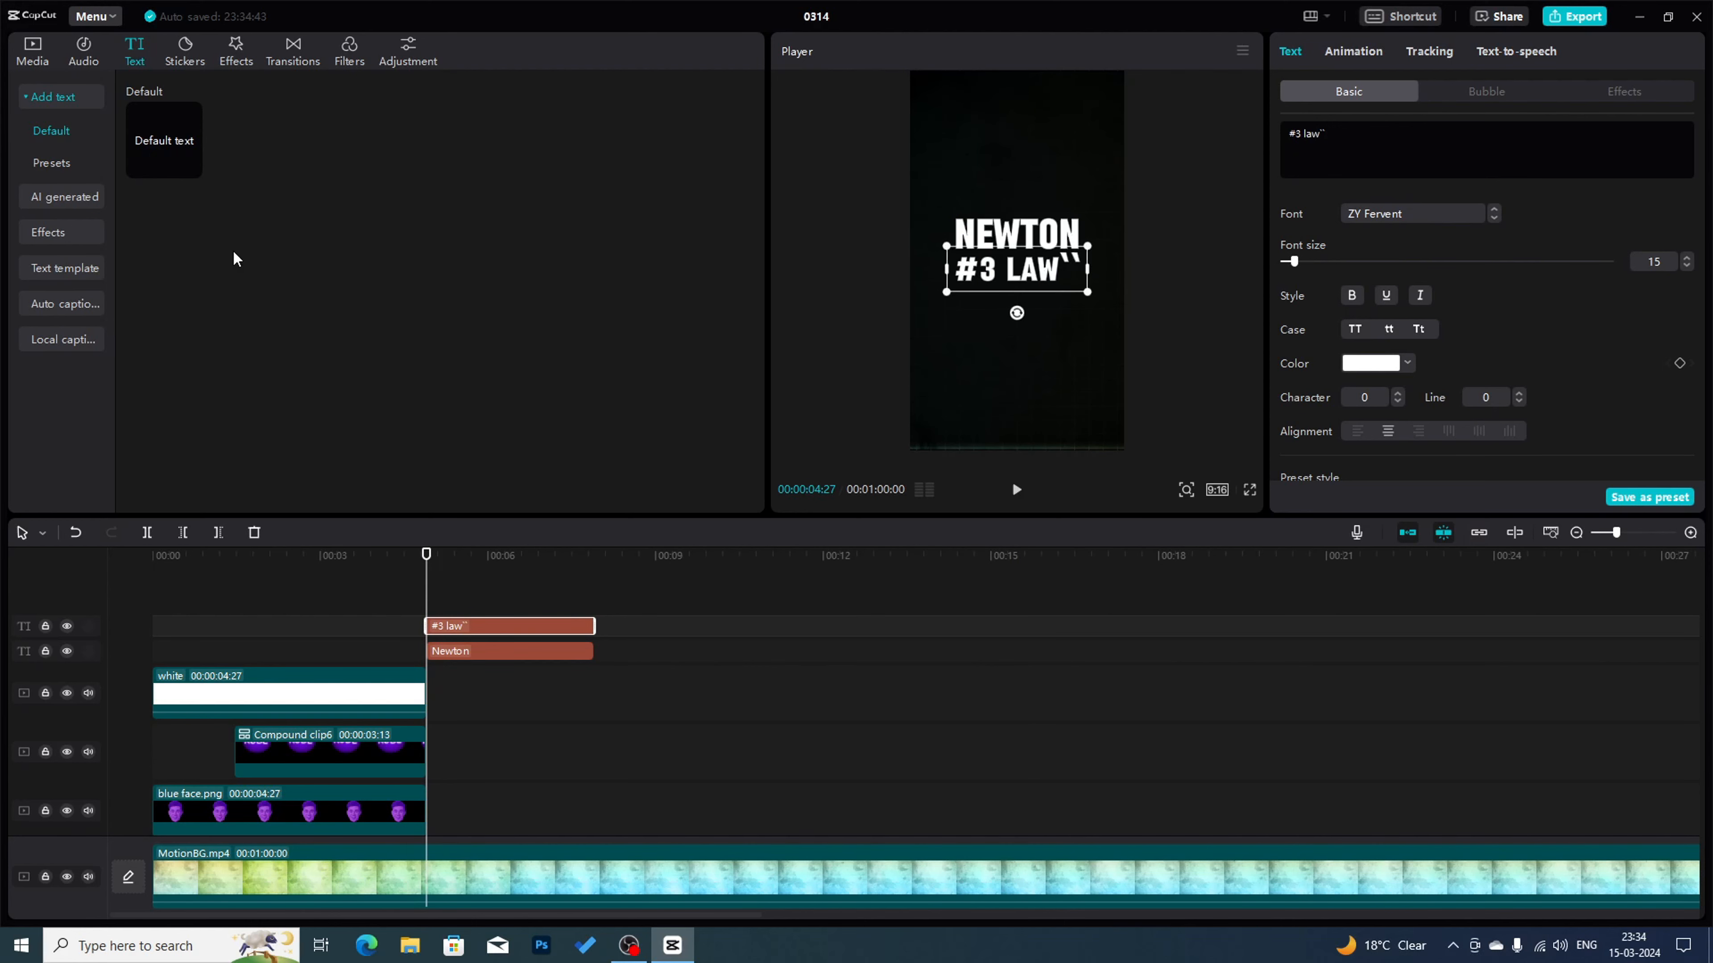
{"action": "left_click", "coordinate": [32, 52]}
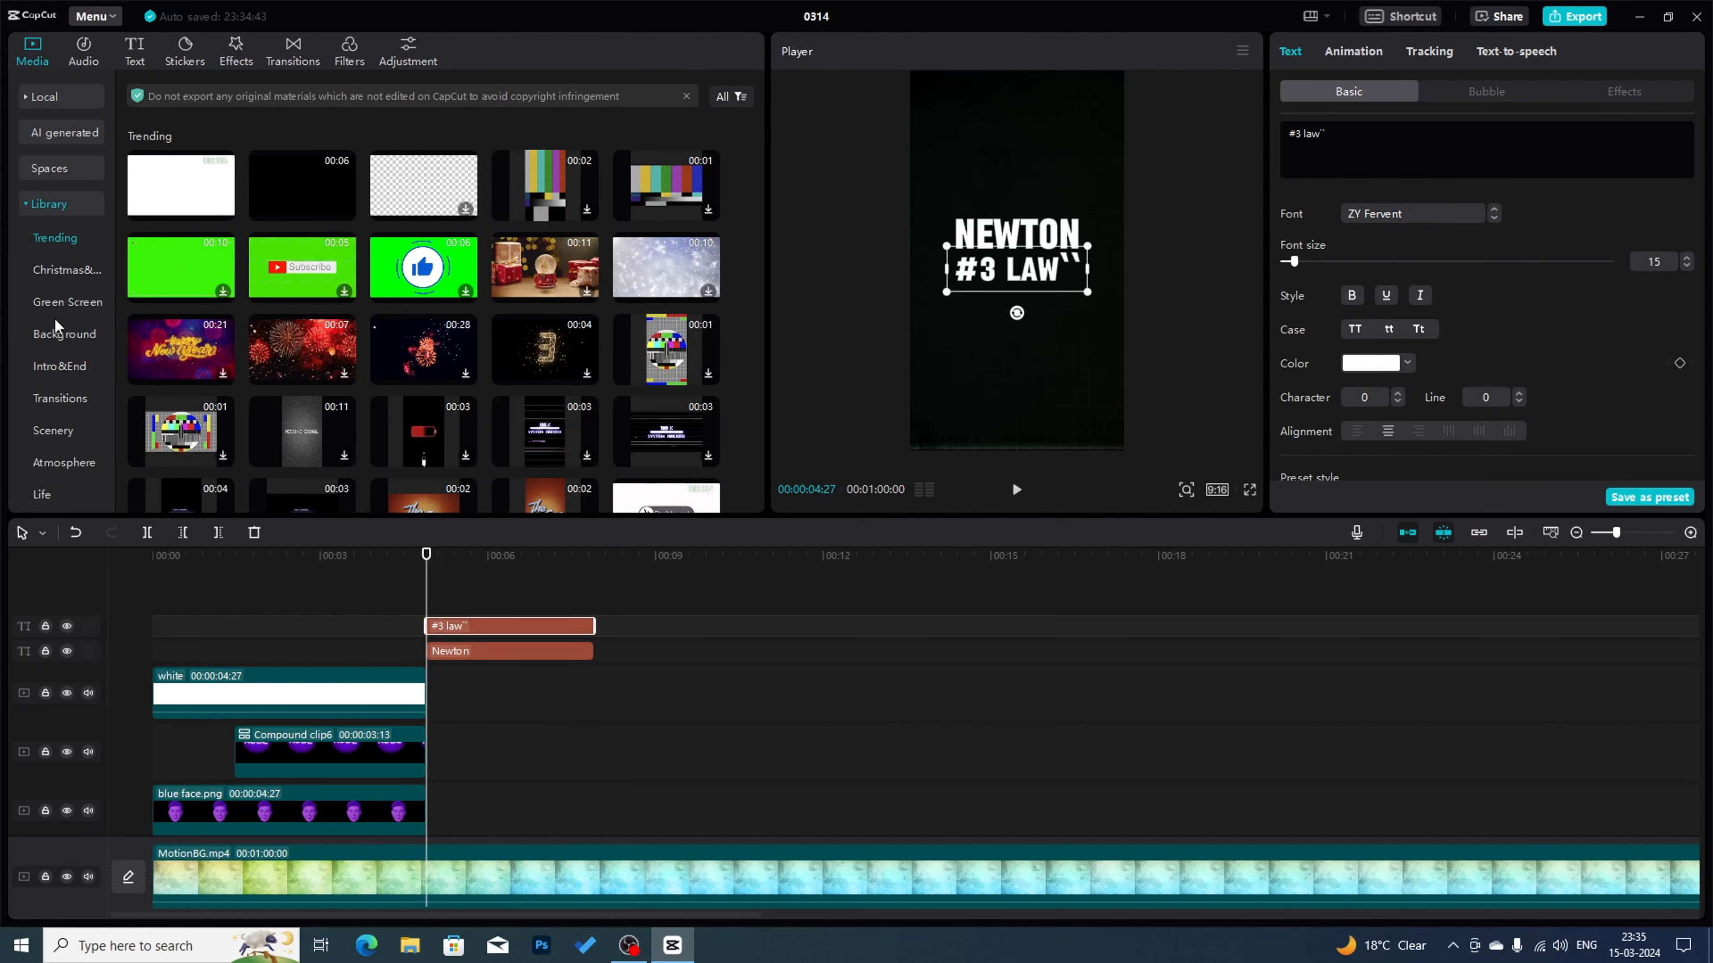
{"action": "left_click", "coordinate": [61, 334]}
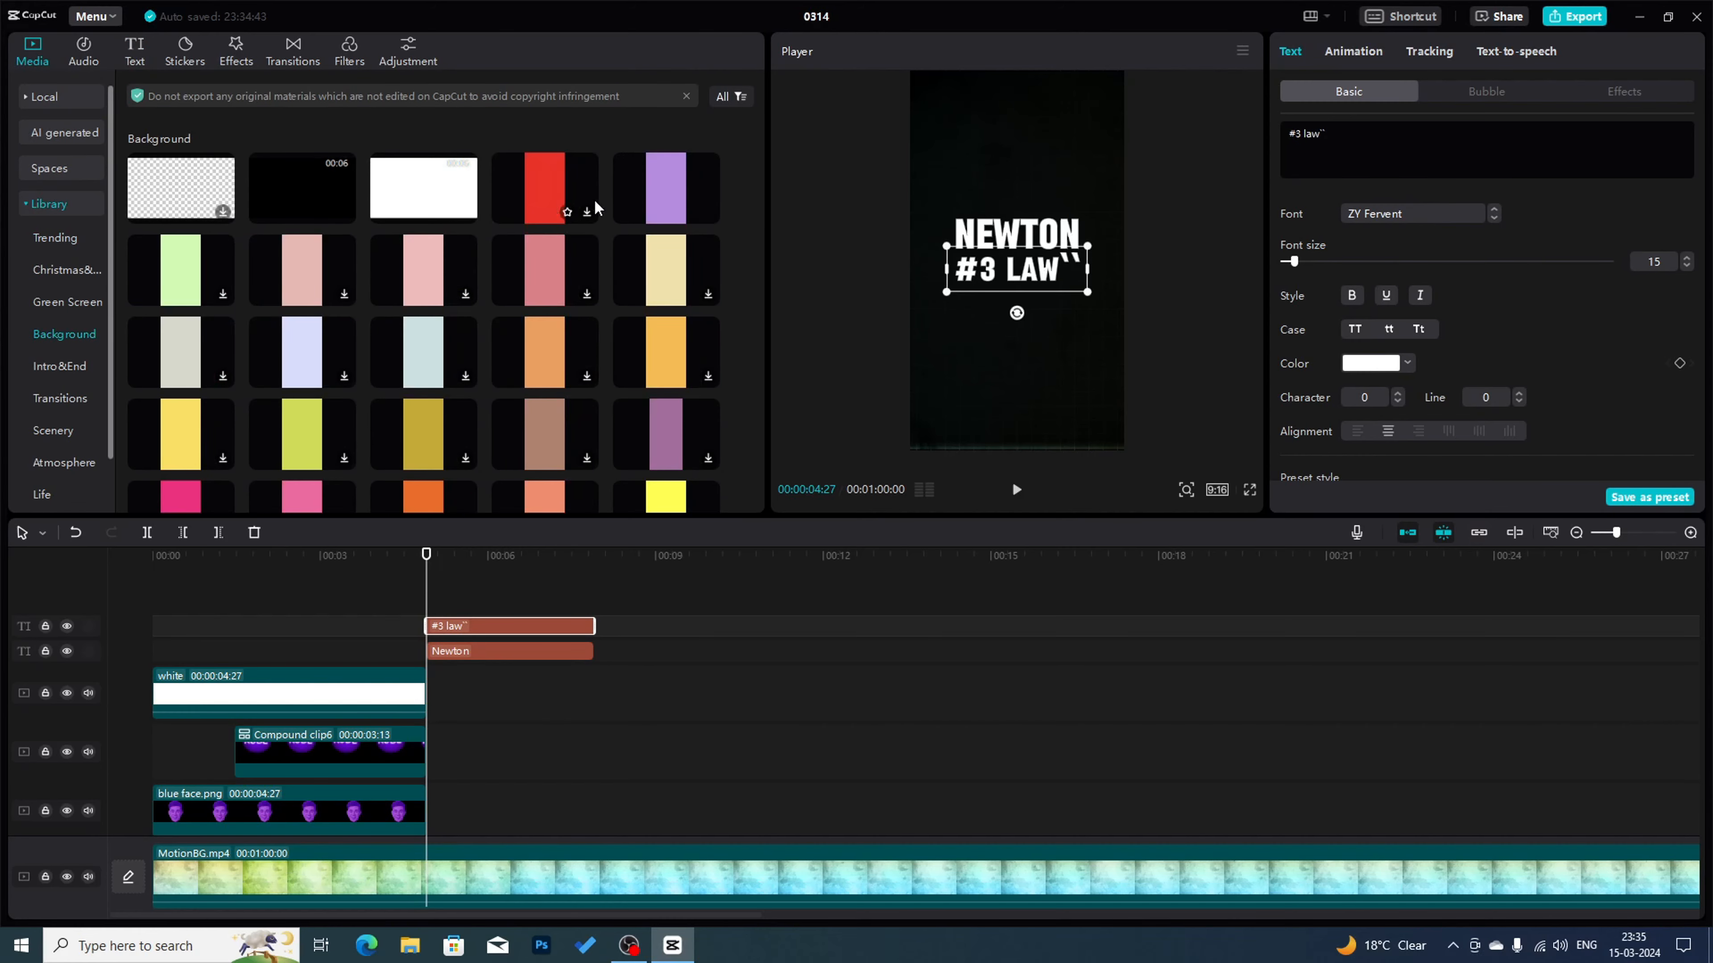
{"action": "left_click_drag", "start_coordinate": [657, 179], "coordinate": [426, 797]}
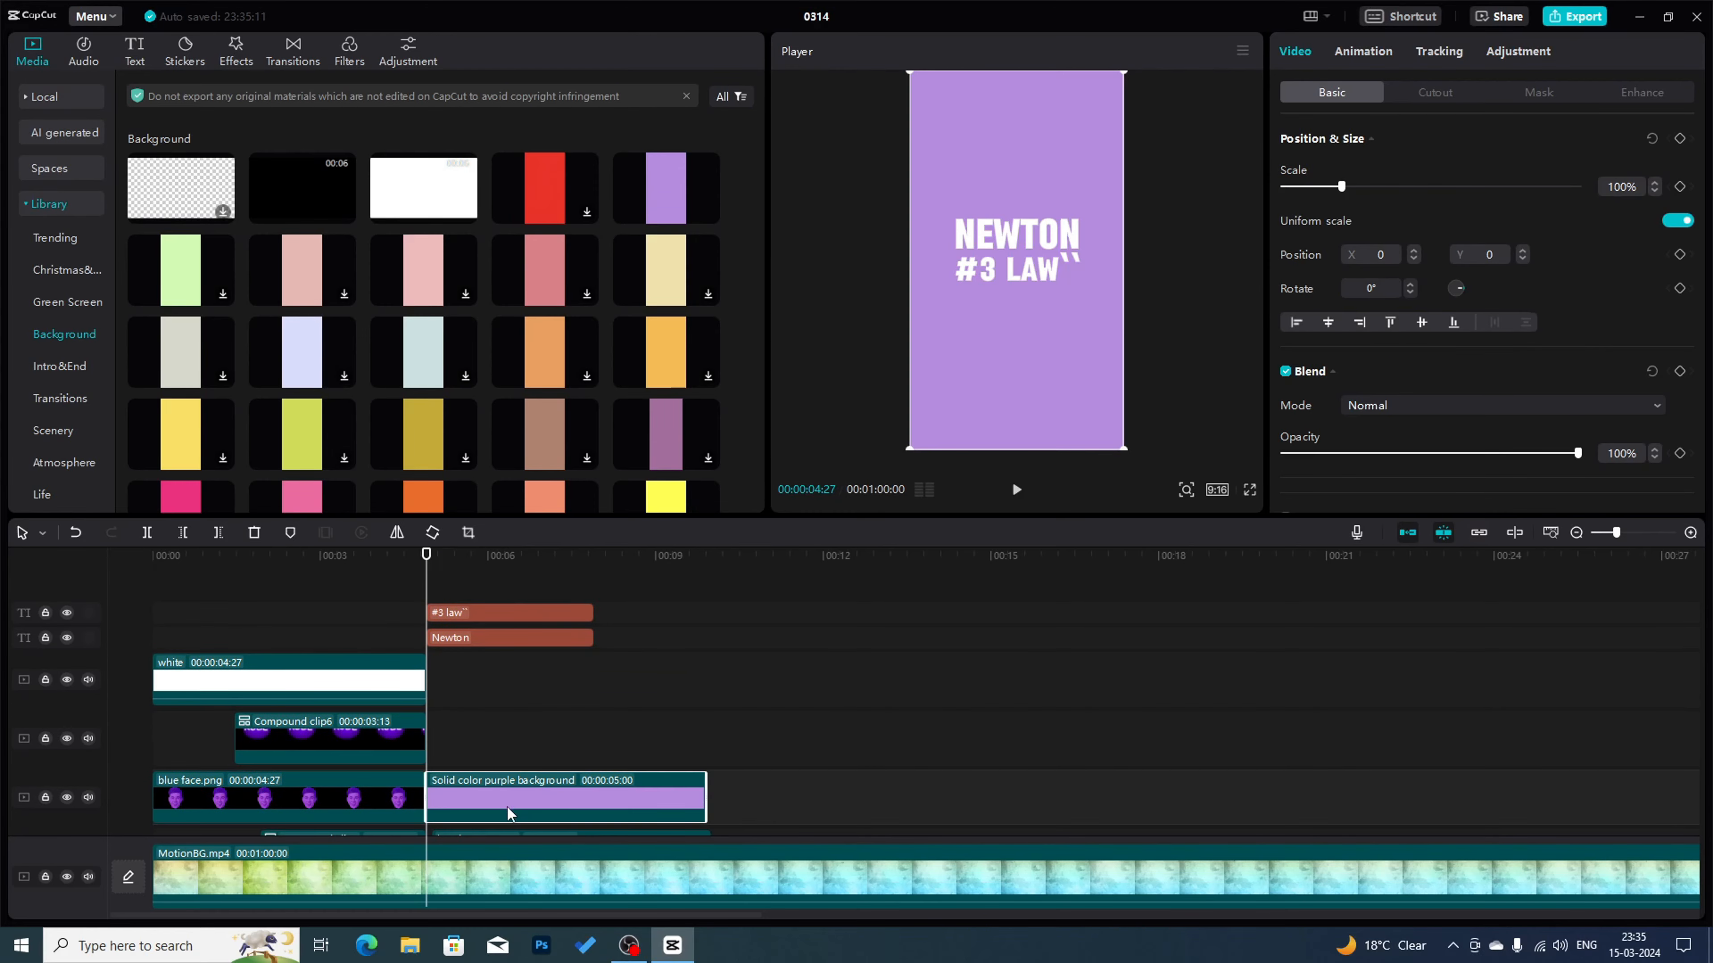
- Crop the purple background to a short horizontal strip and scale it to 61%, about the width of the title
{"action": "left_click", "coordinate": [467, 532]}
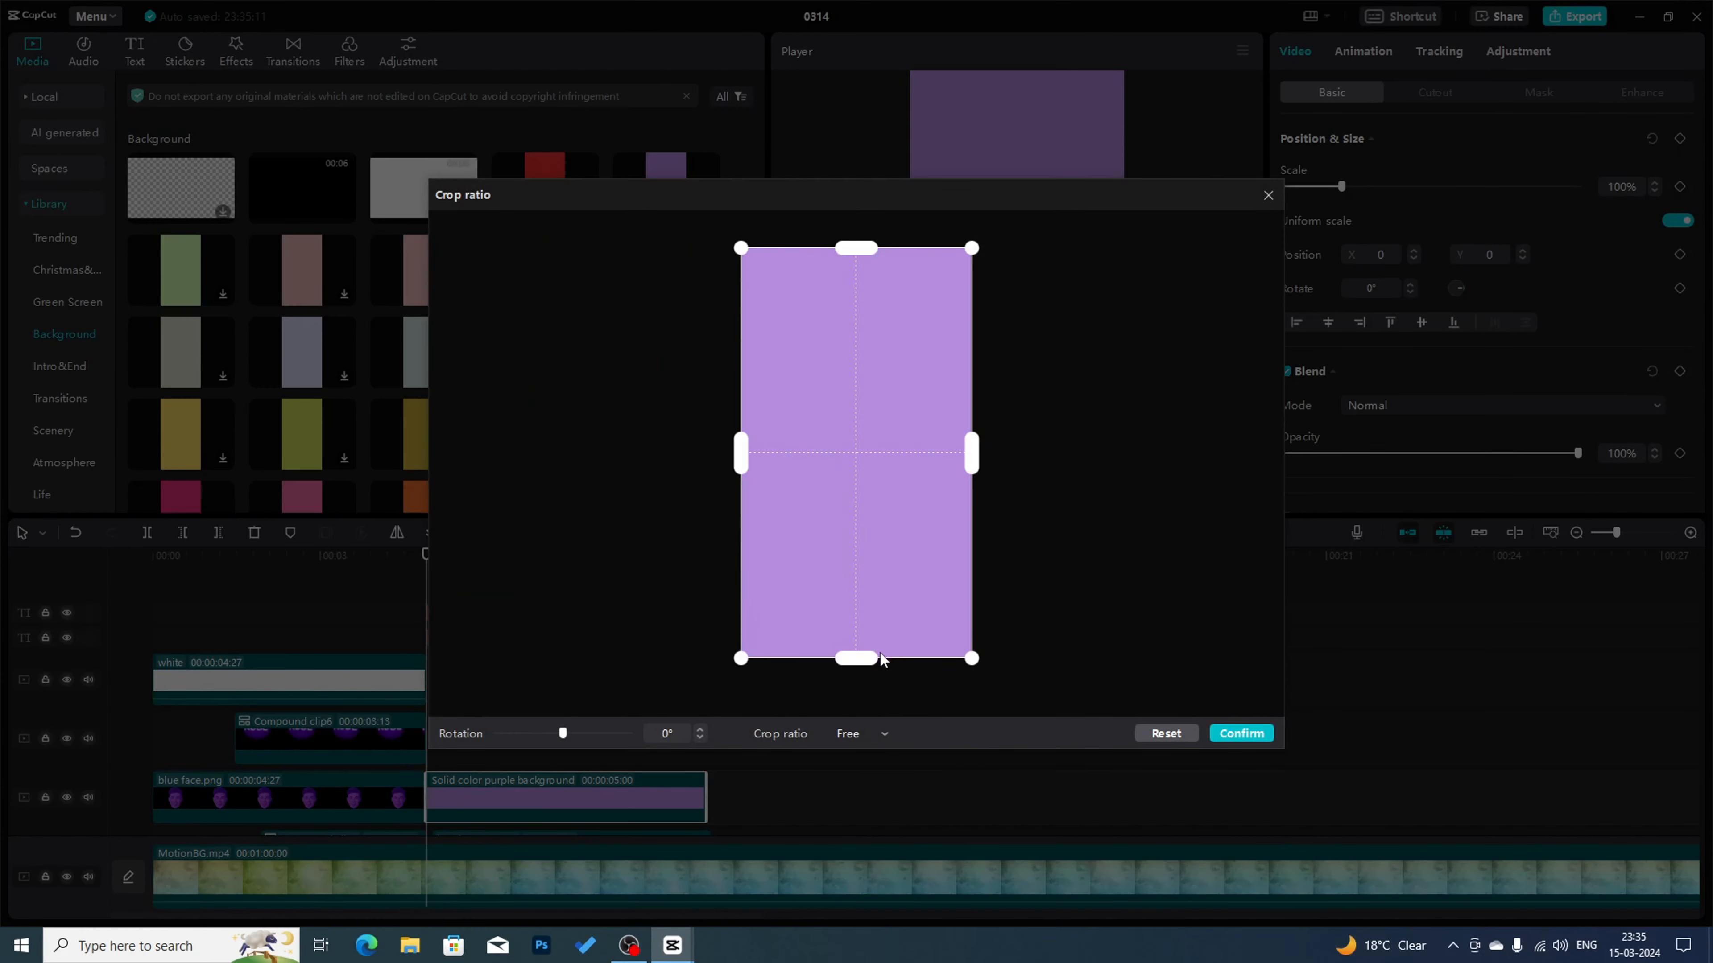
{"action": "left_click_drag", "start_coordinate": [845, 665], "coordinate": [851, 341]}
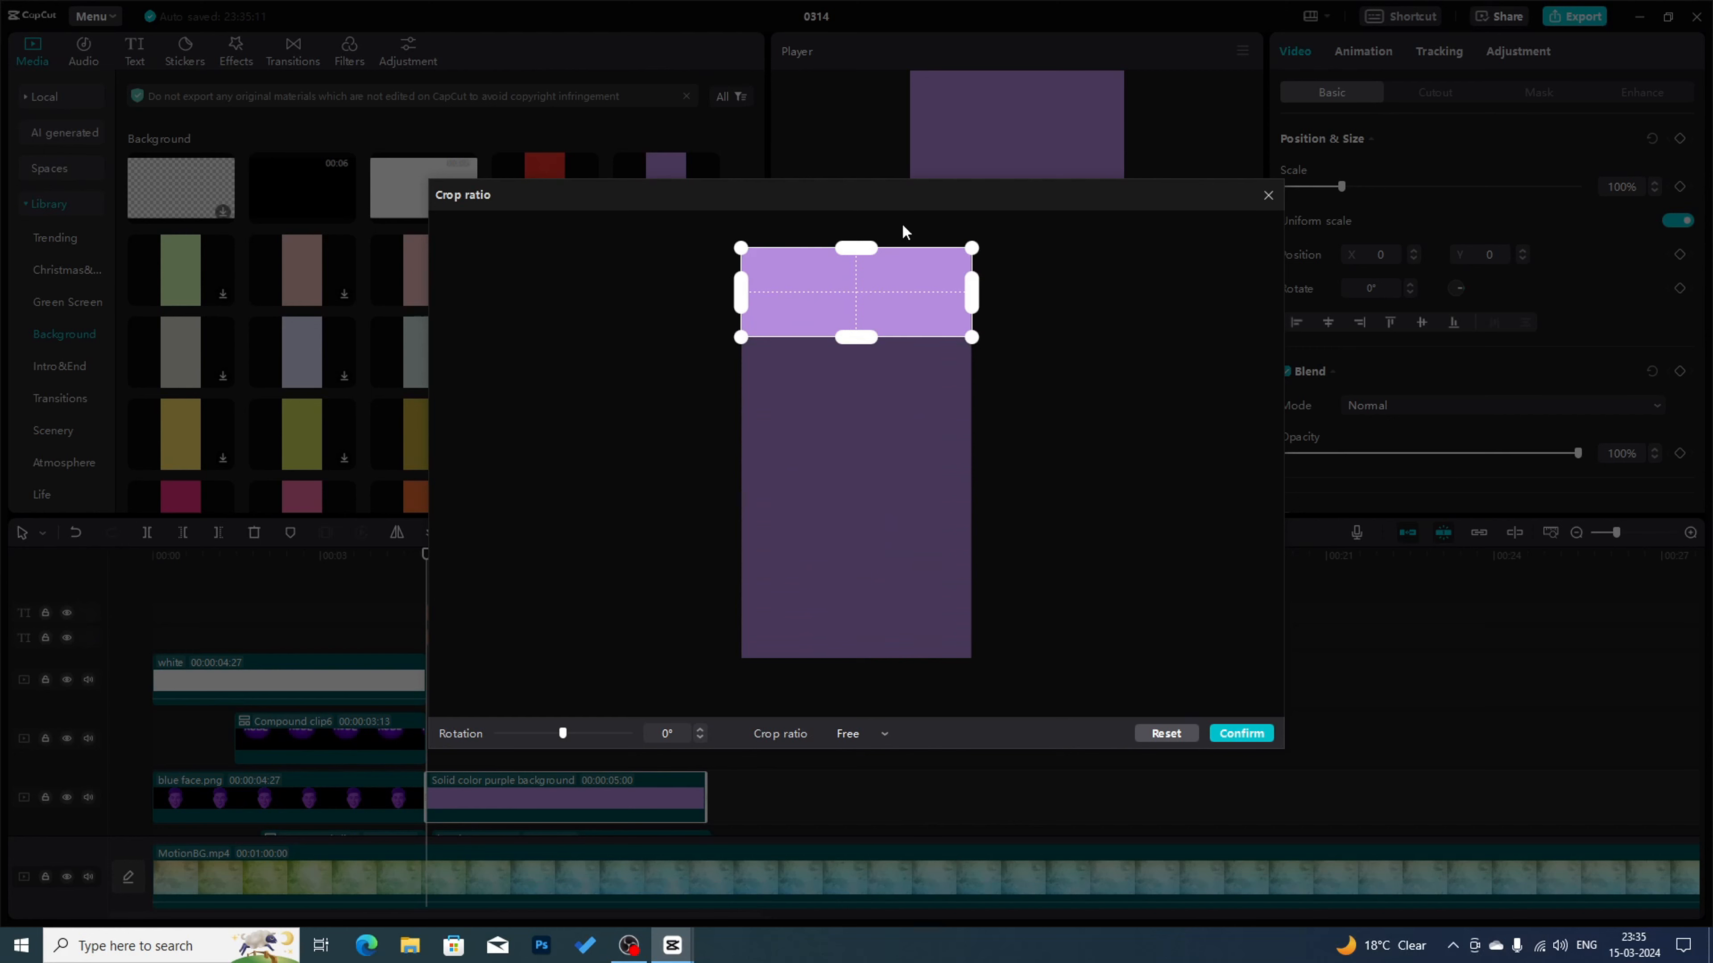
{"action": "left_click", "coordinate": [1241, 733]}
{"action": "left_click_drag", "start_coordinate": [1126, 305], "coordinate": [1072, 266]}
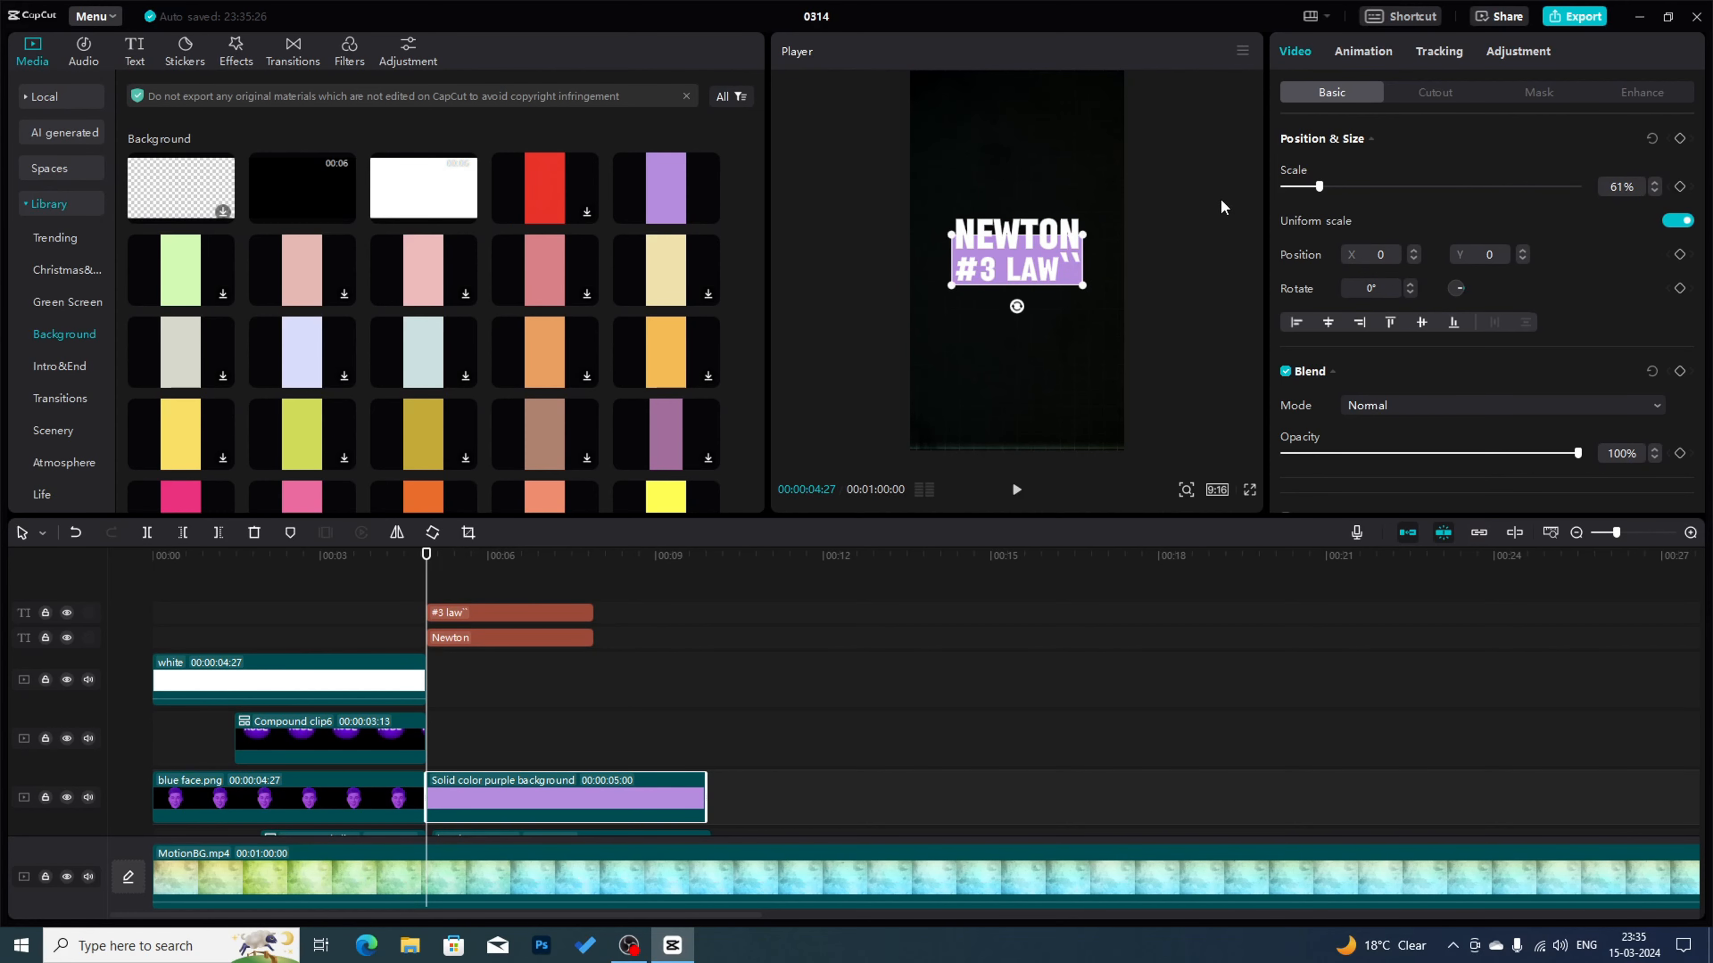
- Thin the purple strip with a Mirror mask of size 60 at X 29, Y 39, and move the strip to Y 50
{"action": "left_click", "coordinate": [1527, 94]}
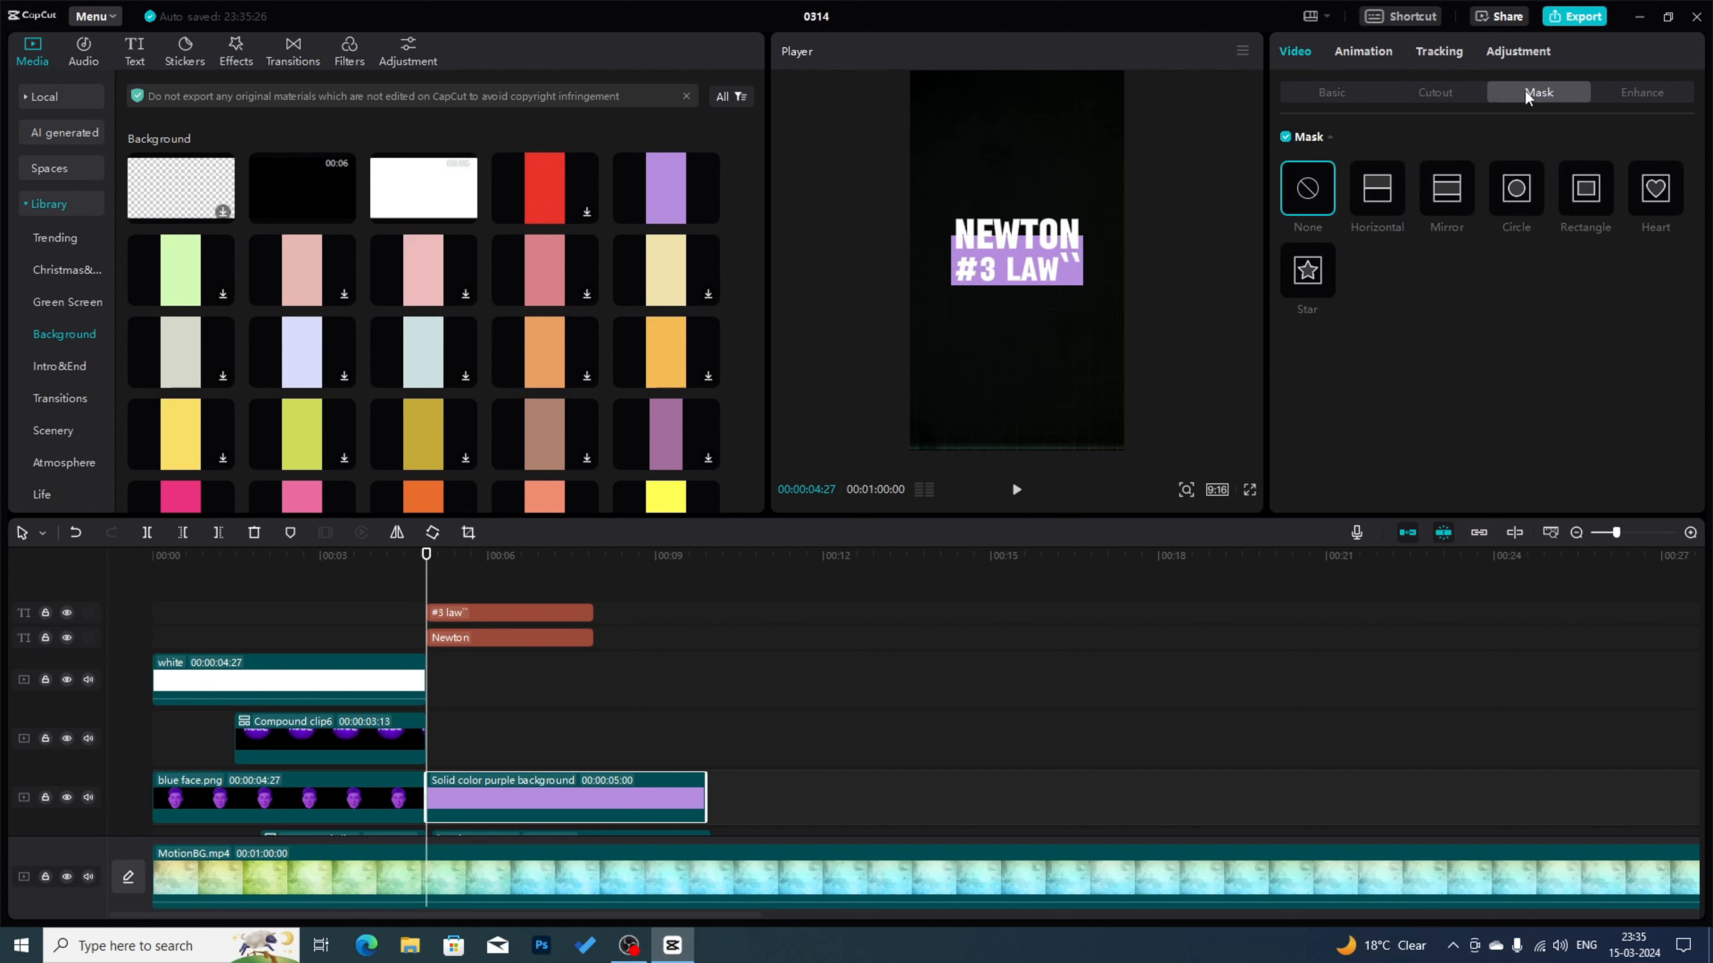
{"action": "left_click", "coordinate": [1445, 199]}
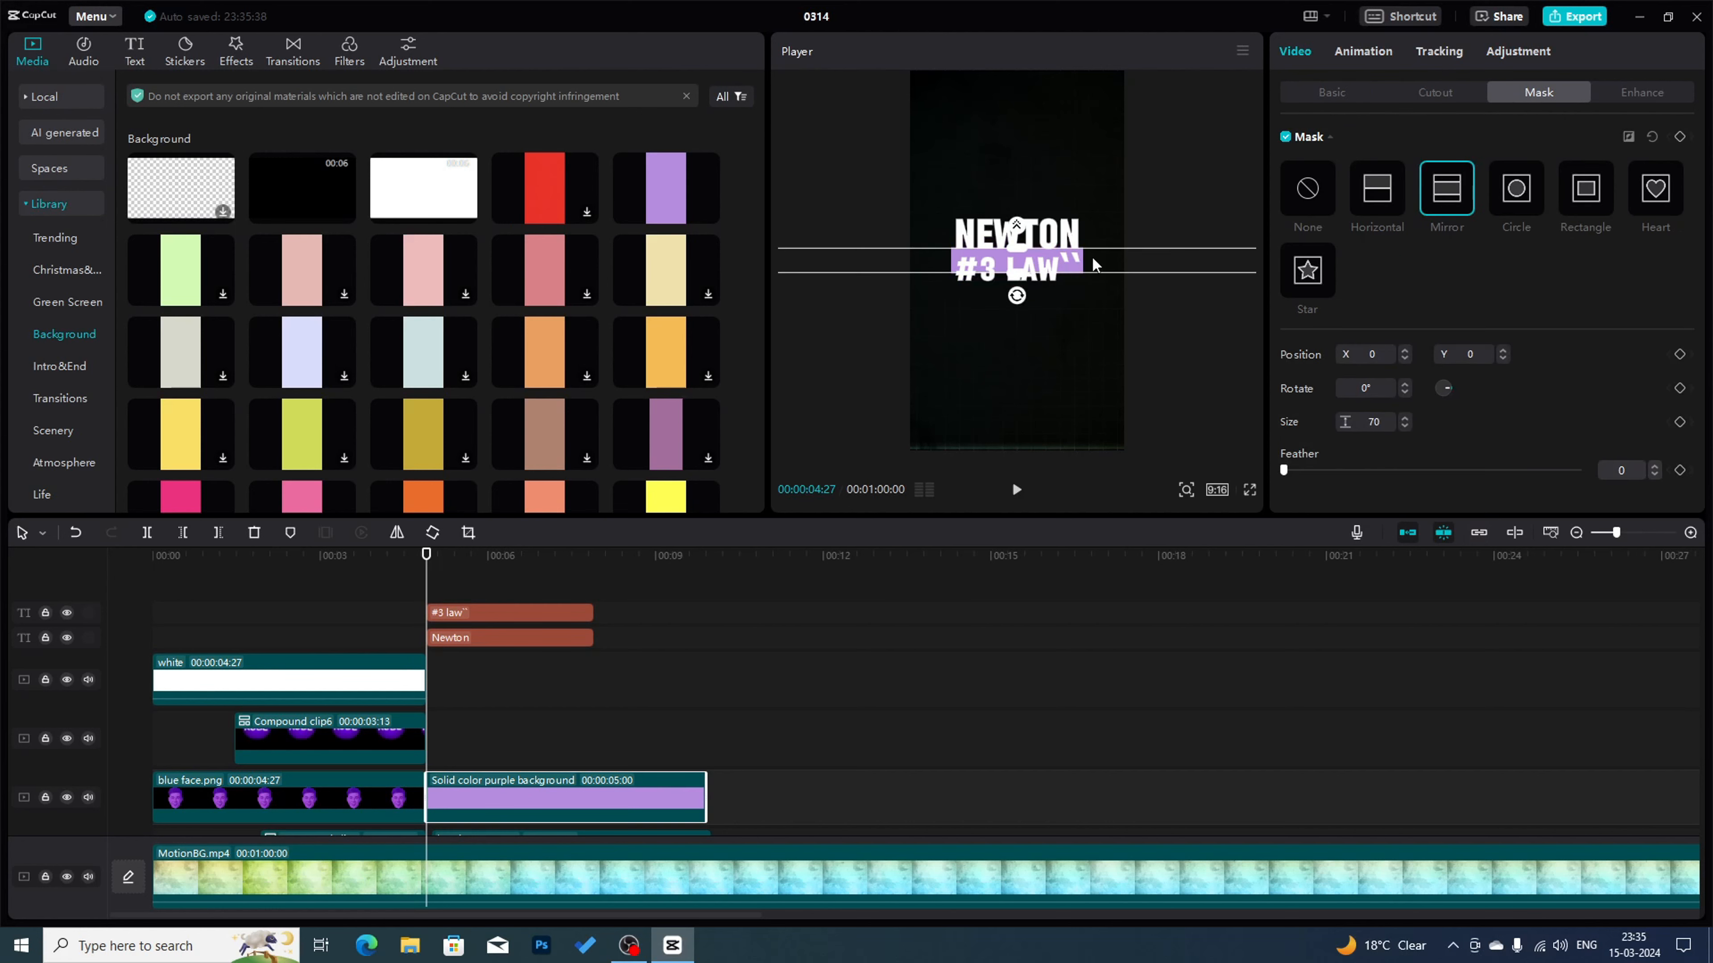
{"action": "left_click_drag", "start_coordinate": [1092, 263], "coordinate": [1056, 314]}
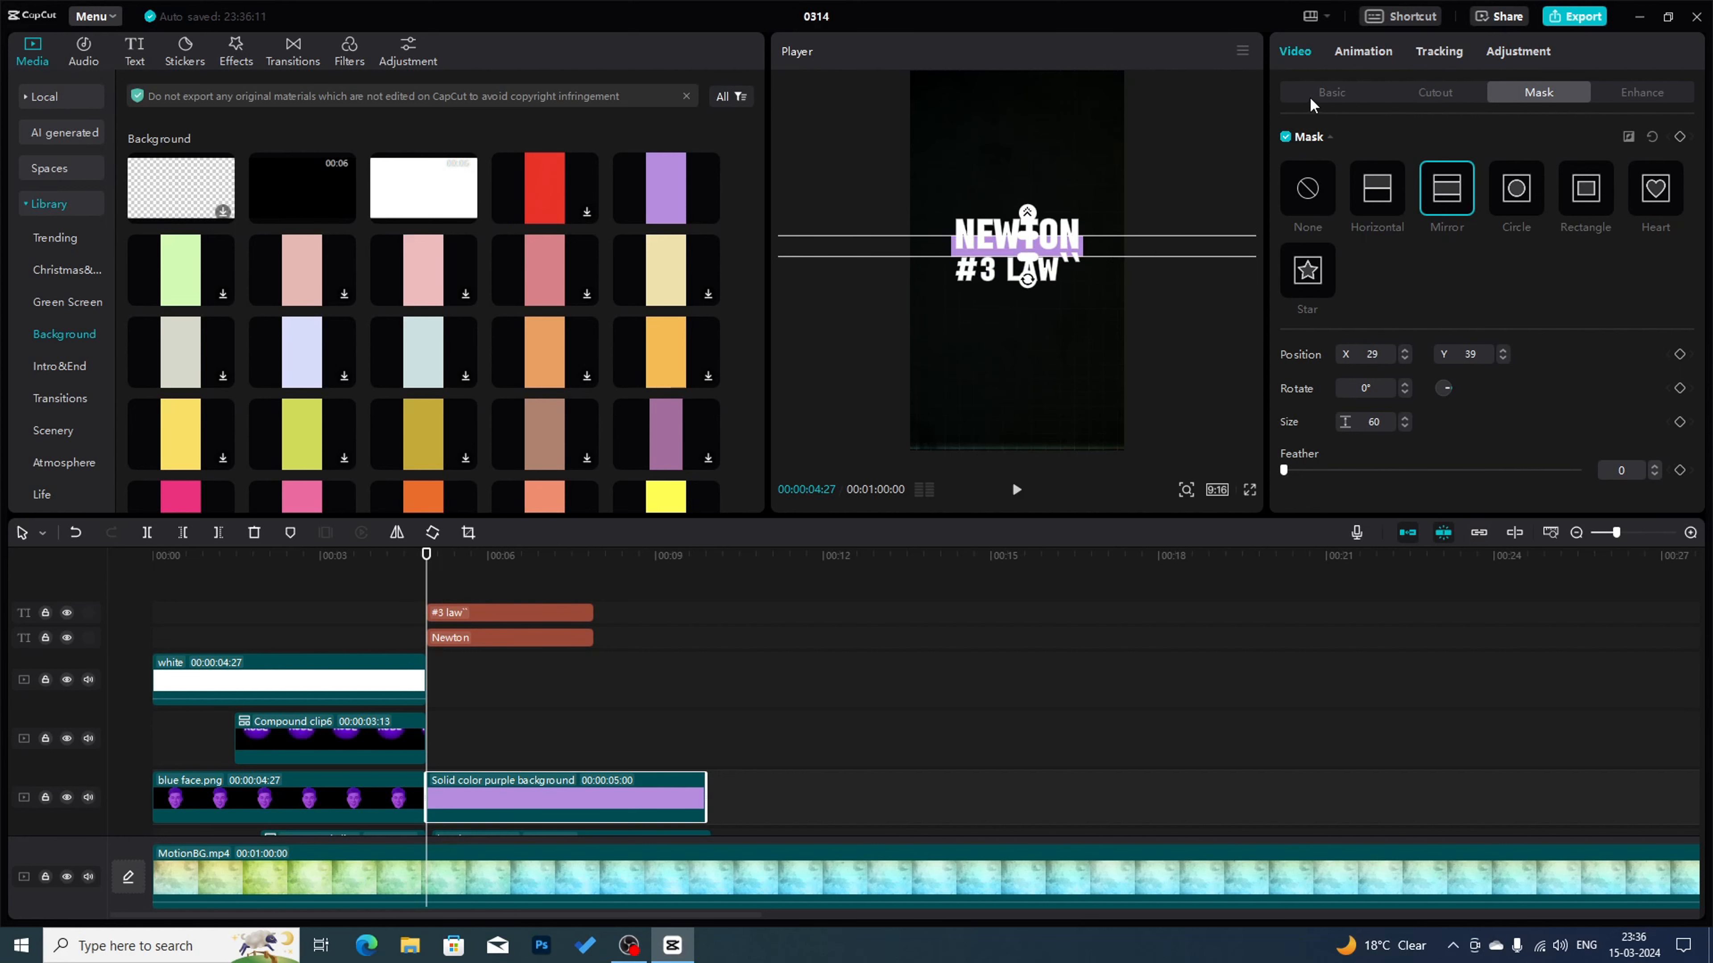
{"action": "left_click", "coordinate": [1324, 101]}
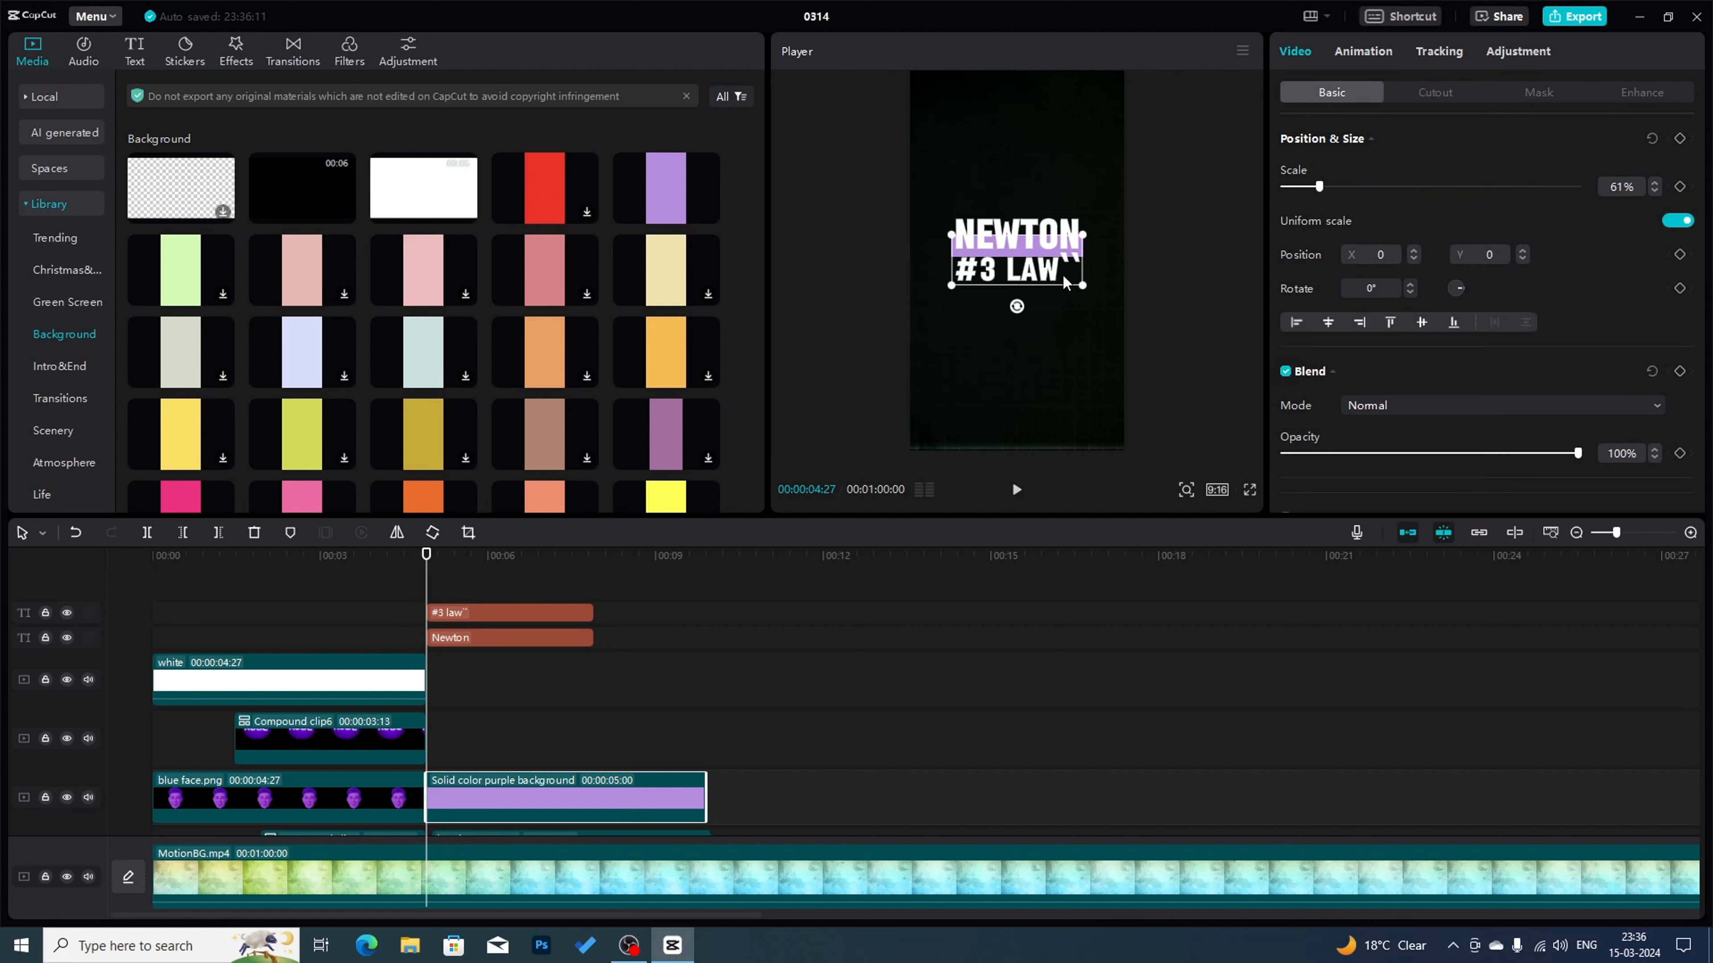
{"action": "left_click_drag", "start_coordinate": [1064, 282], "coordinate": [1065, 278]}
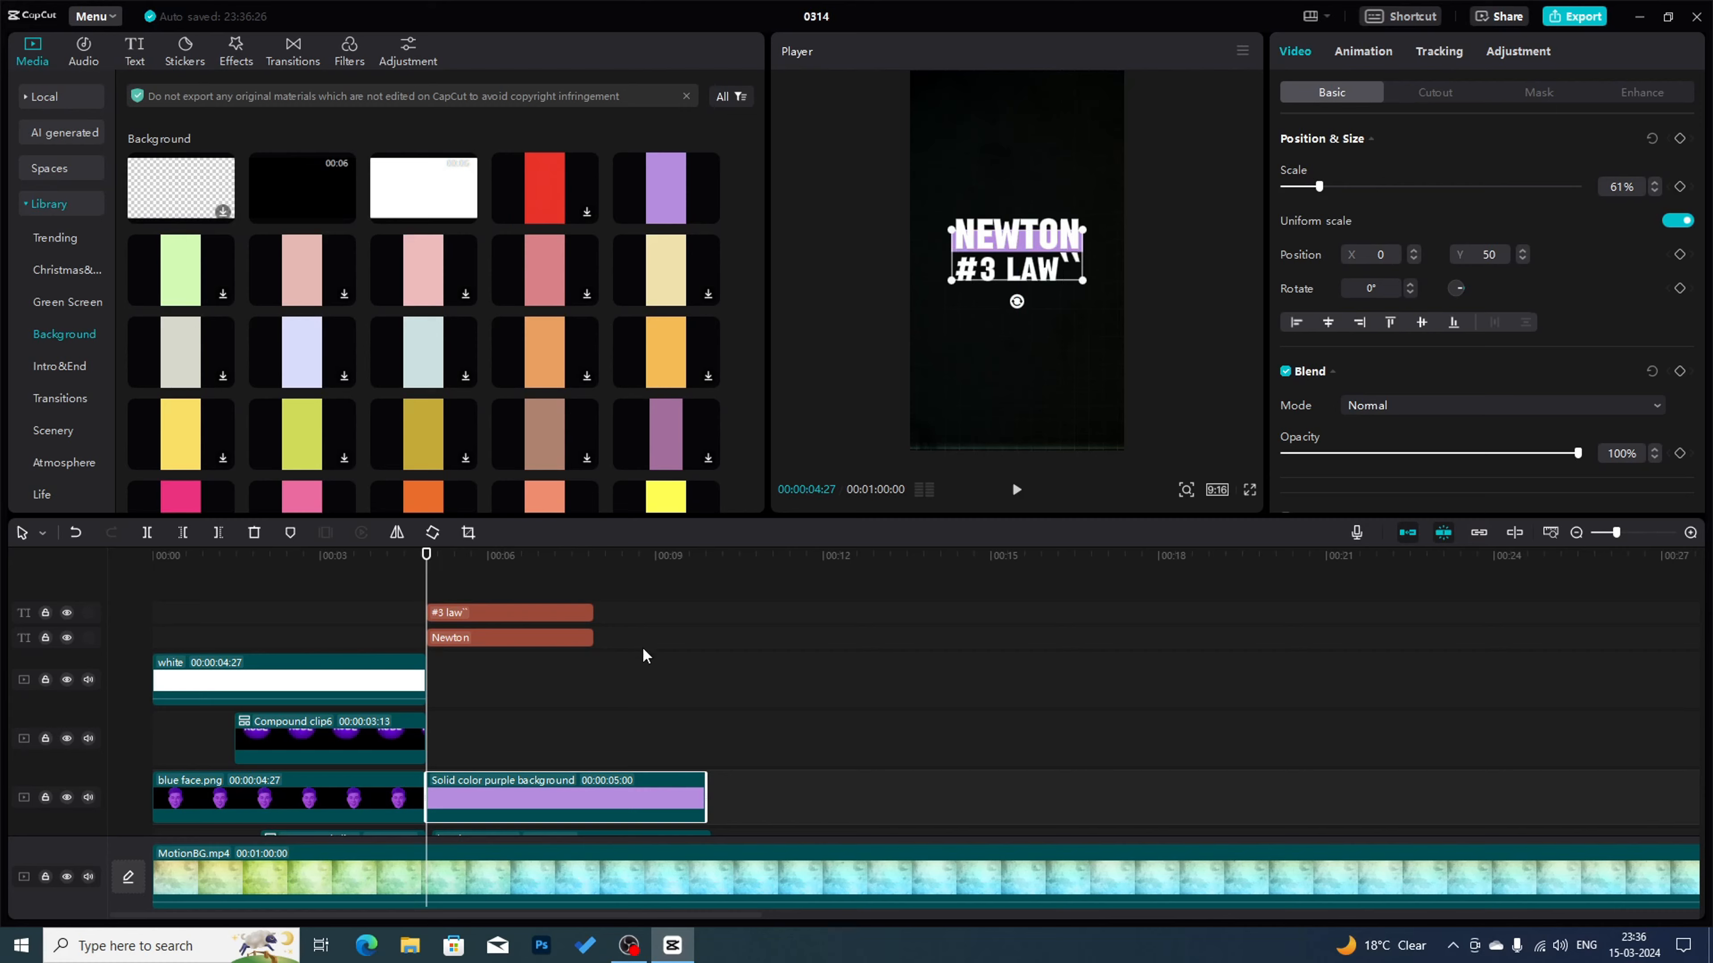
- Turn the purple strip into a compound clip and give it a Horizontal mask rotated to -90°
{"action": "right_click", "coordinate": [530, 808]}
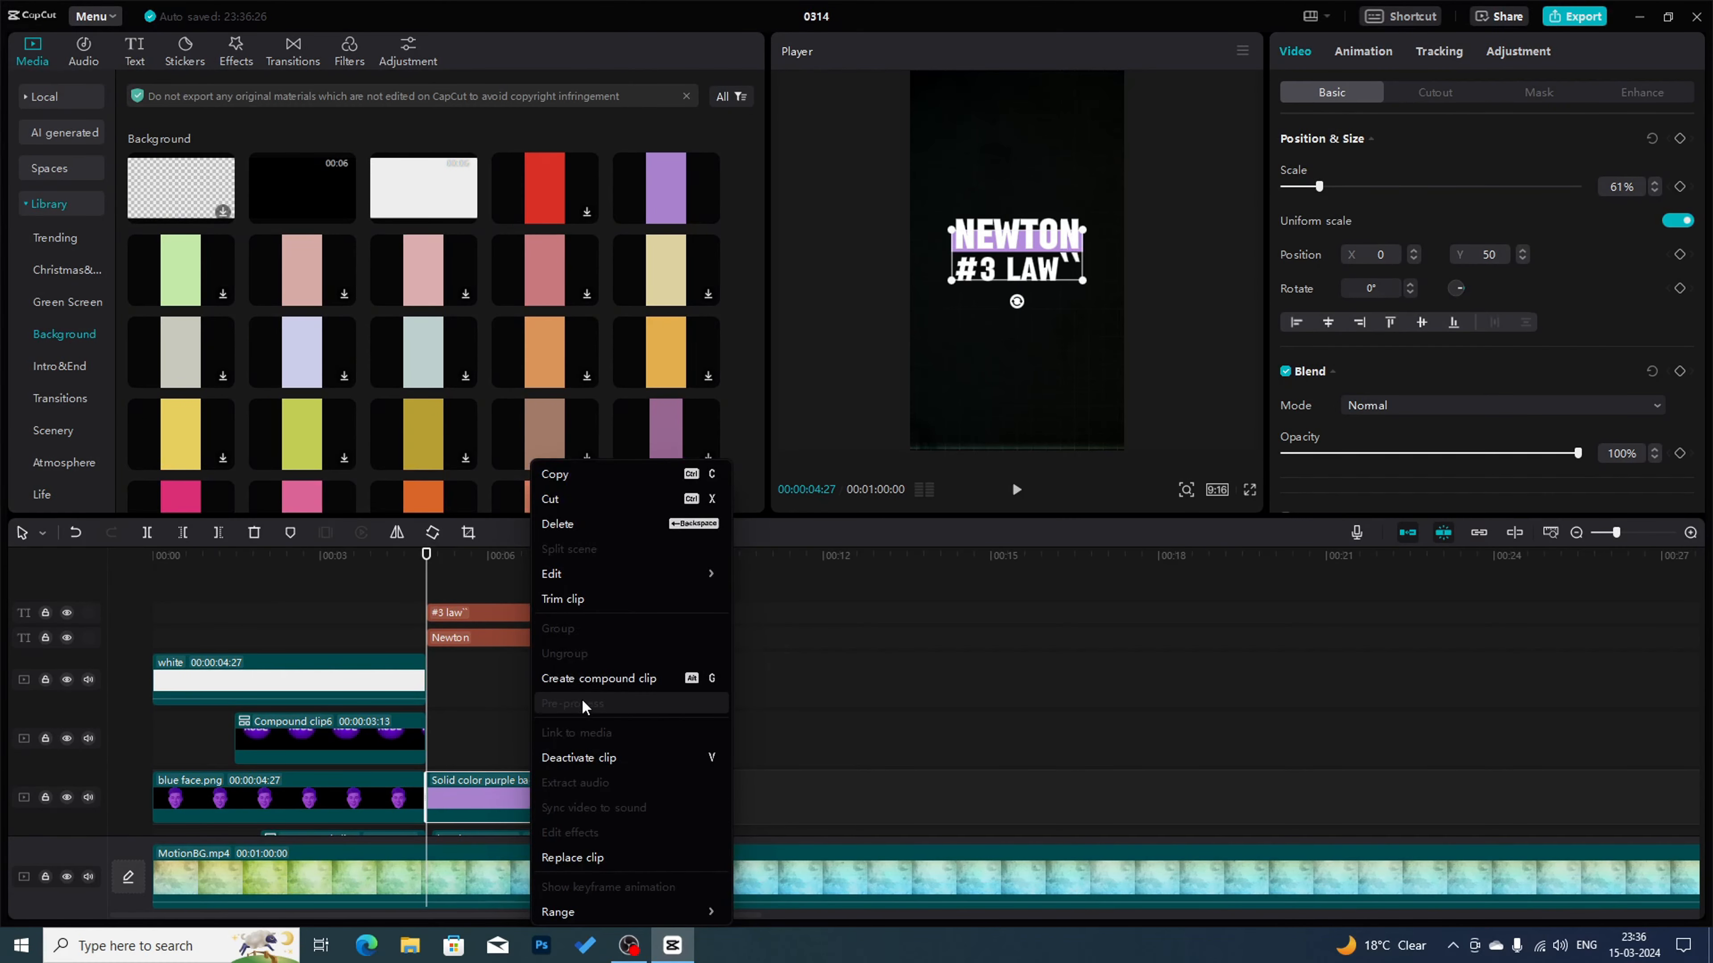
{"action": "left_click", "coordinate": [585, 680]}
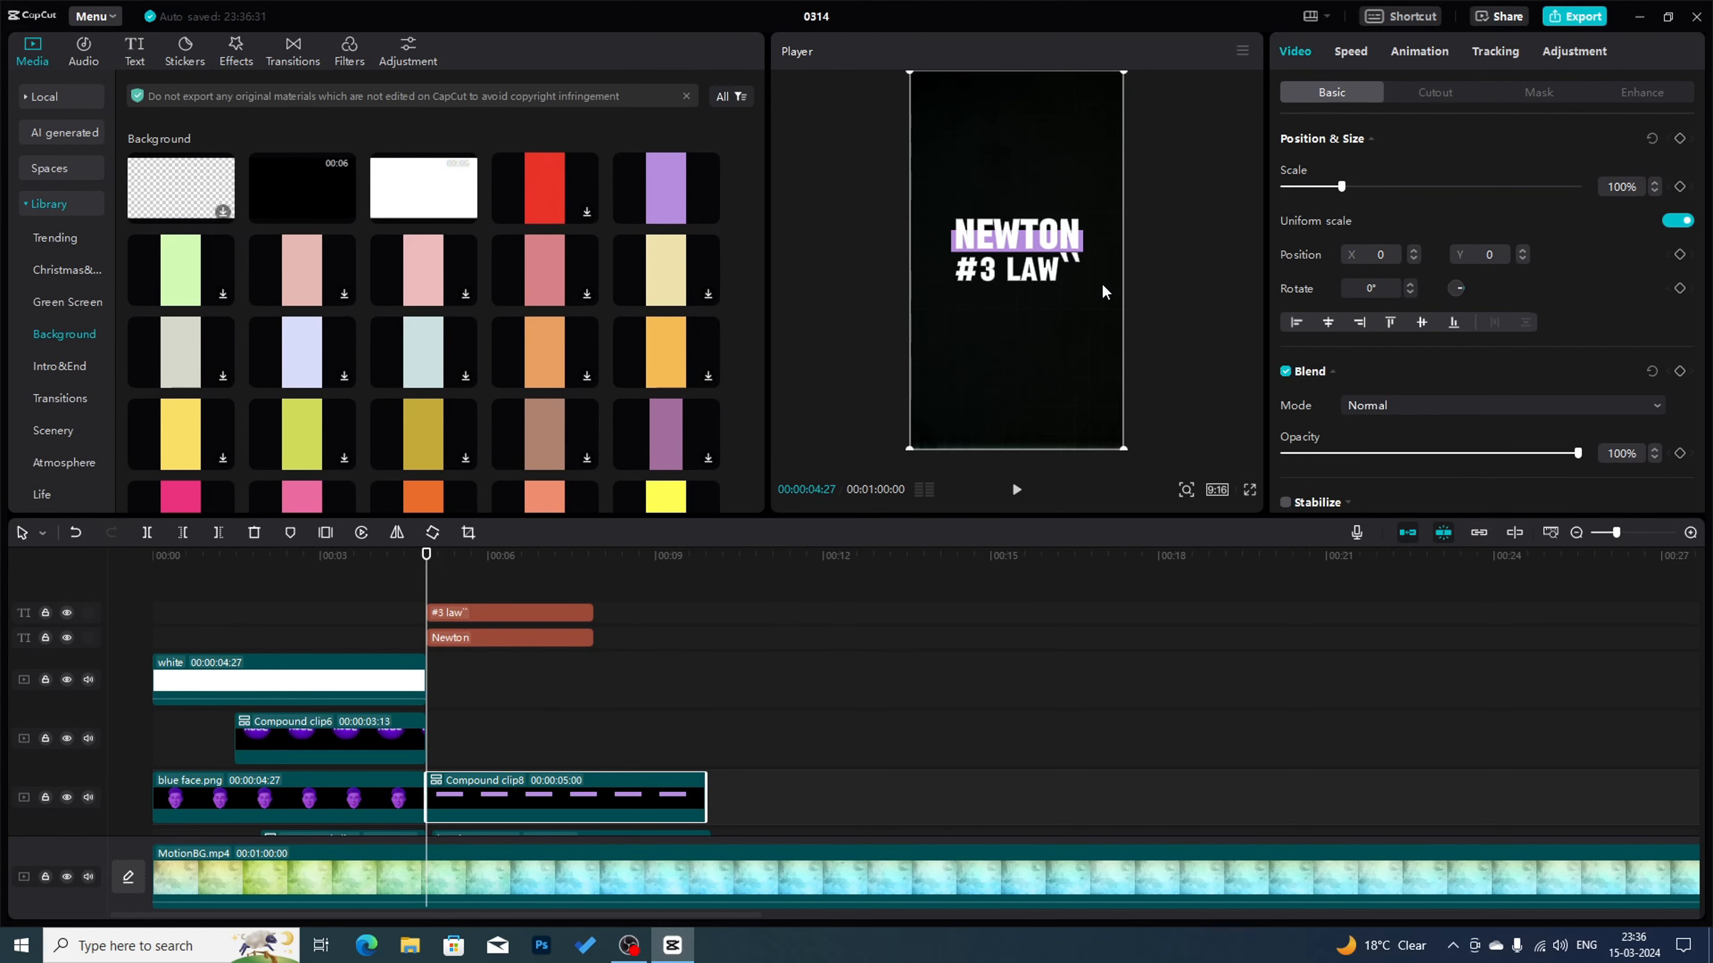
{"action": "left_click", "coordinate": [1542, 94]}
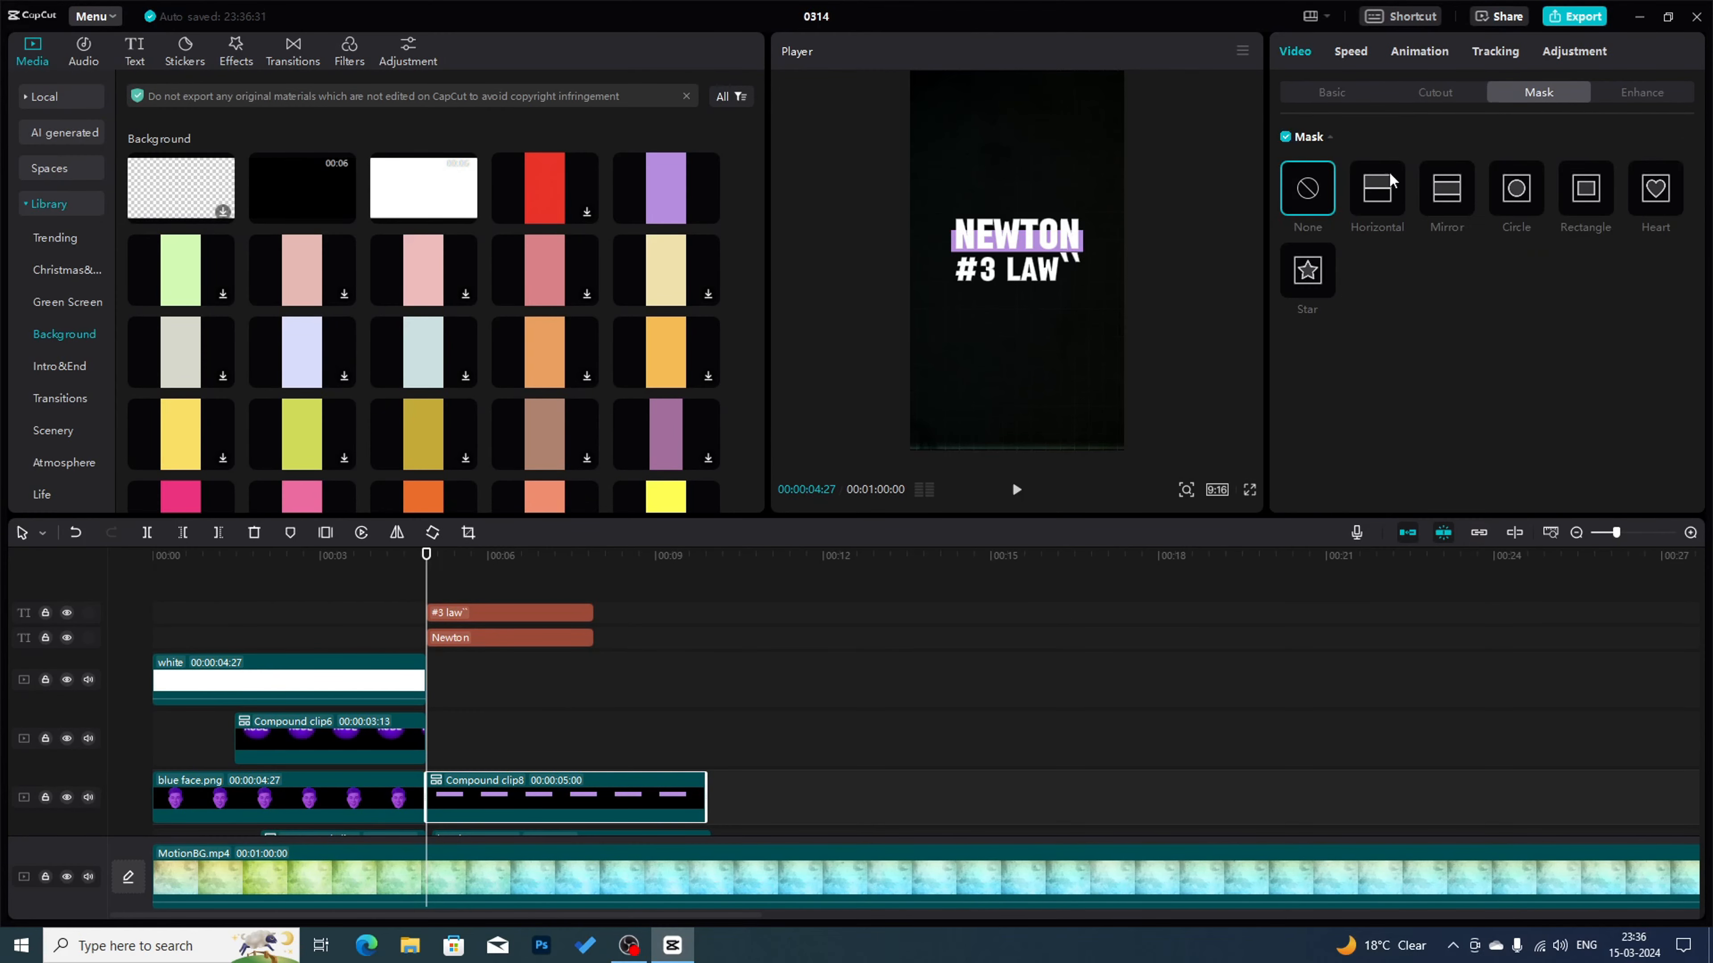
{"action": "left_click", "coordinate": [1370, 197]}
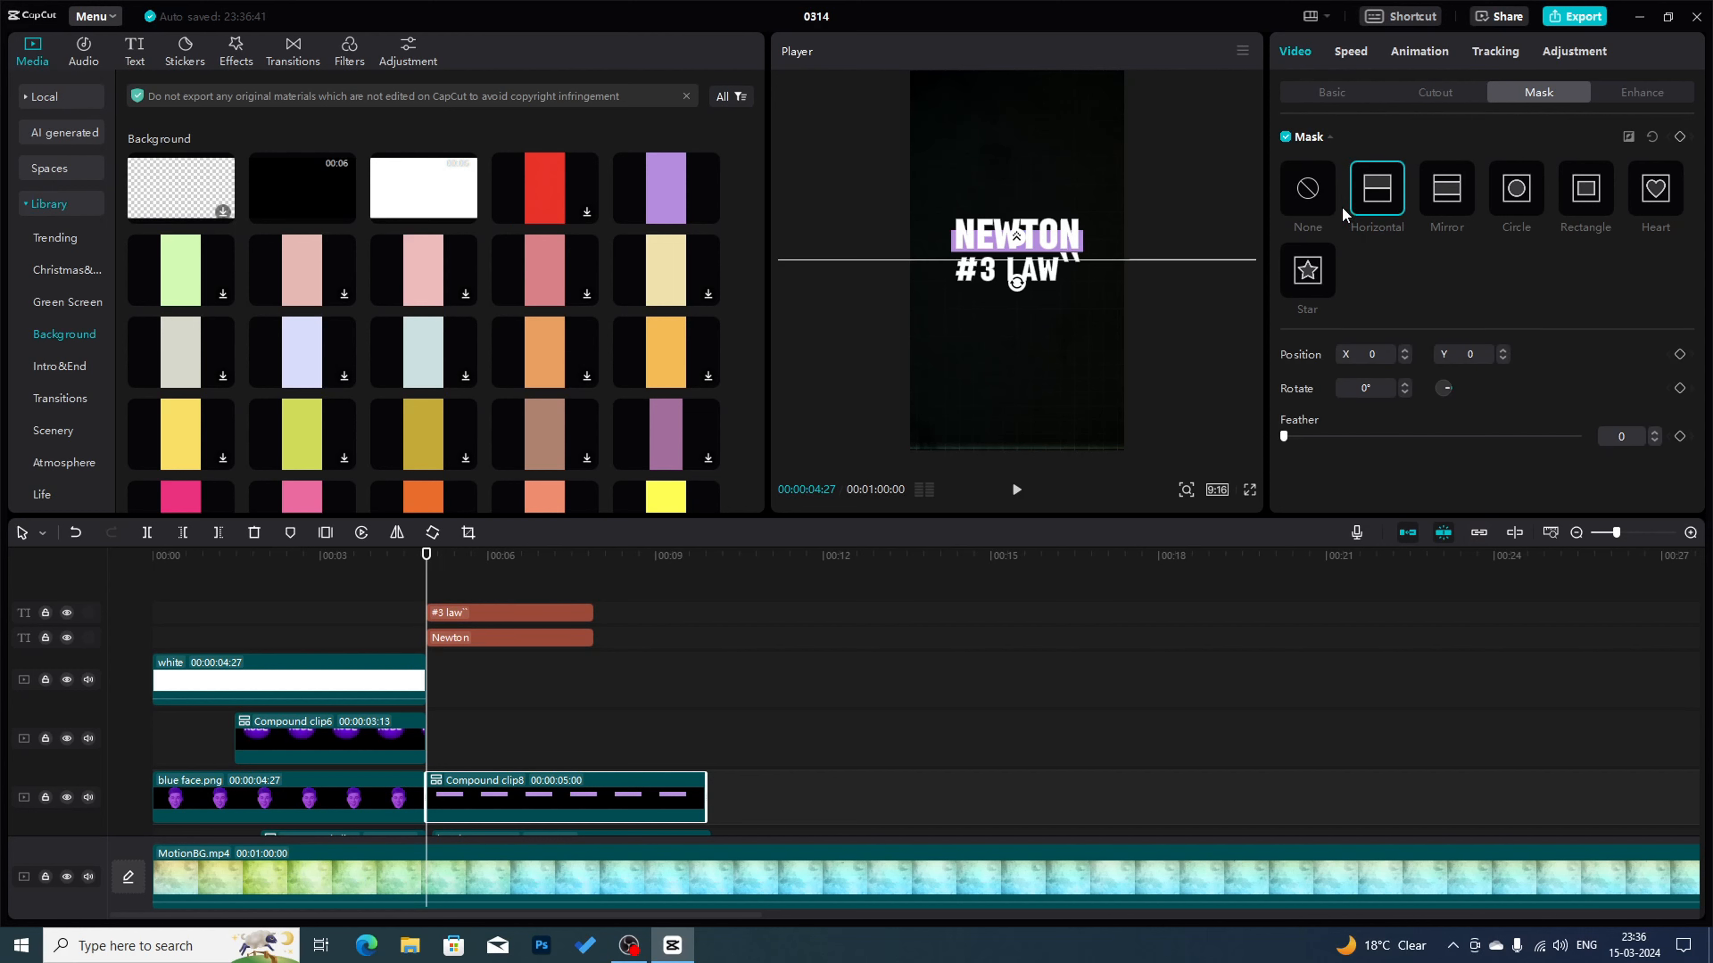
{"action": "left_click_drag", "start_coordinate": [1018, 287], "coordinate": [1039, 263]}
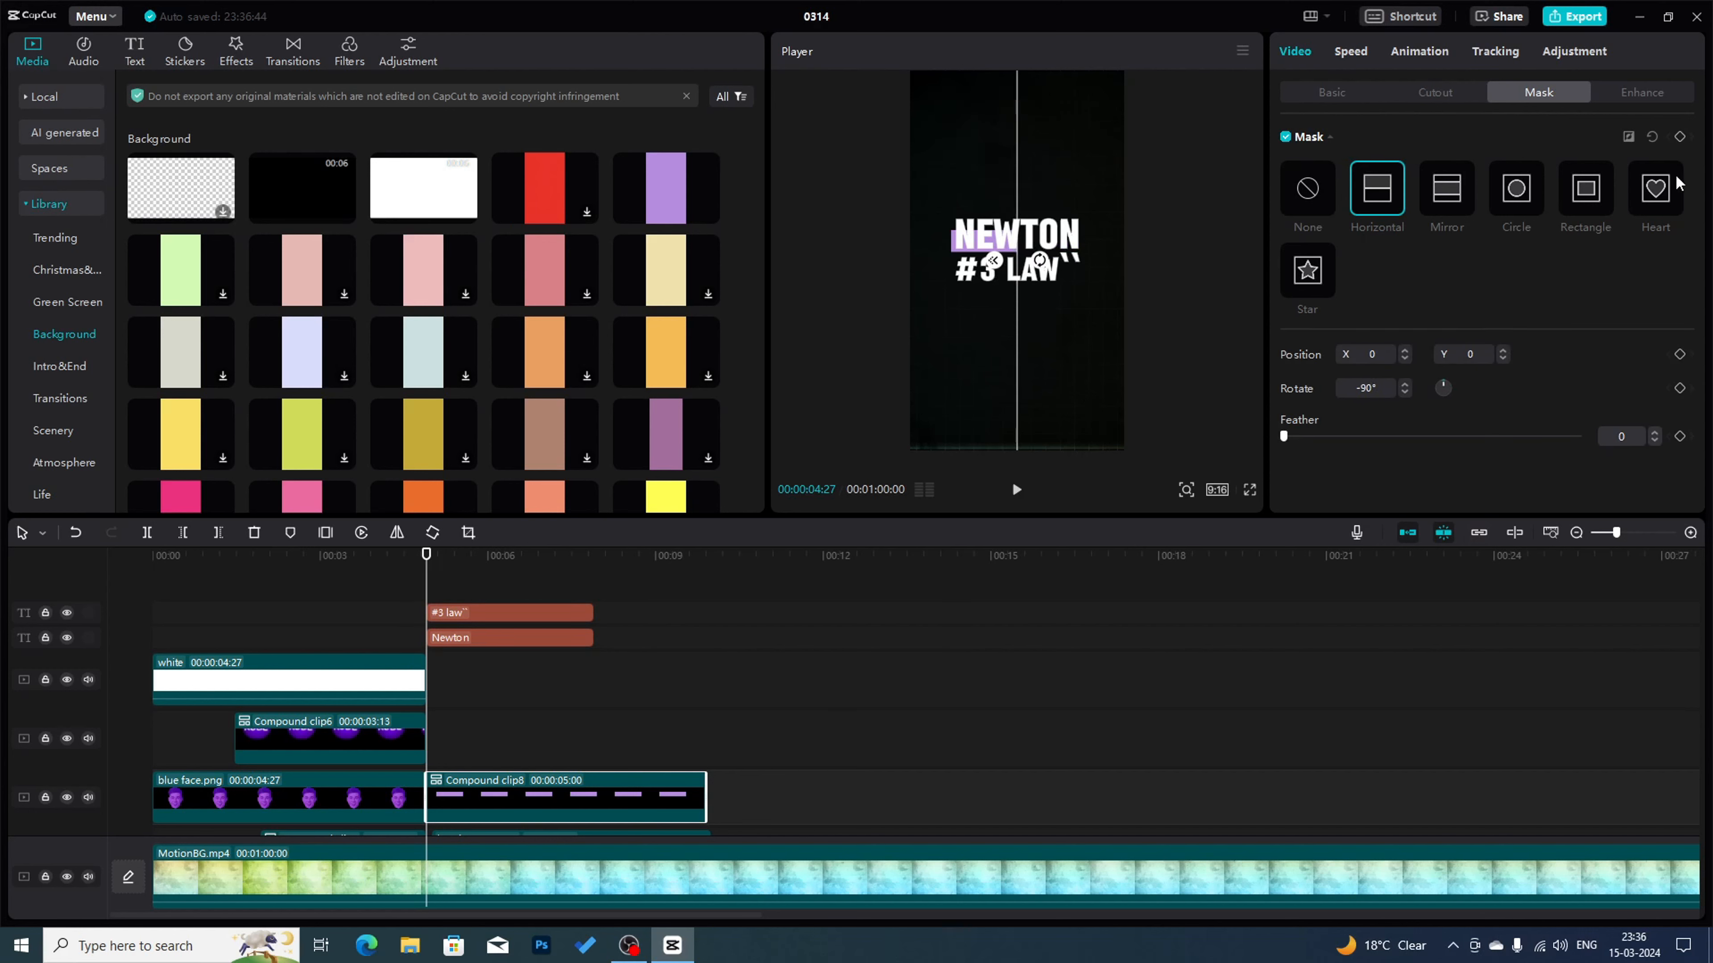
- Keyframe the strip's mask from X -333 with feather 2 at 00:00:04:27 to X 342 with feather 3 at 00:00:05:28
{"action": "left_click", "coordinate": [1679, 137]}
{"action": "left_click", "coordinate": [484, 557]}
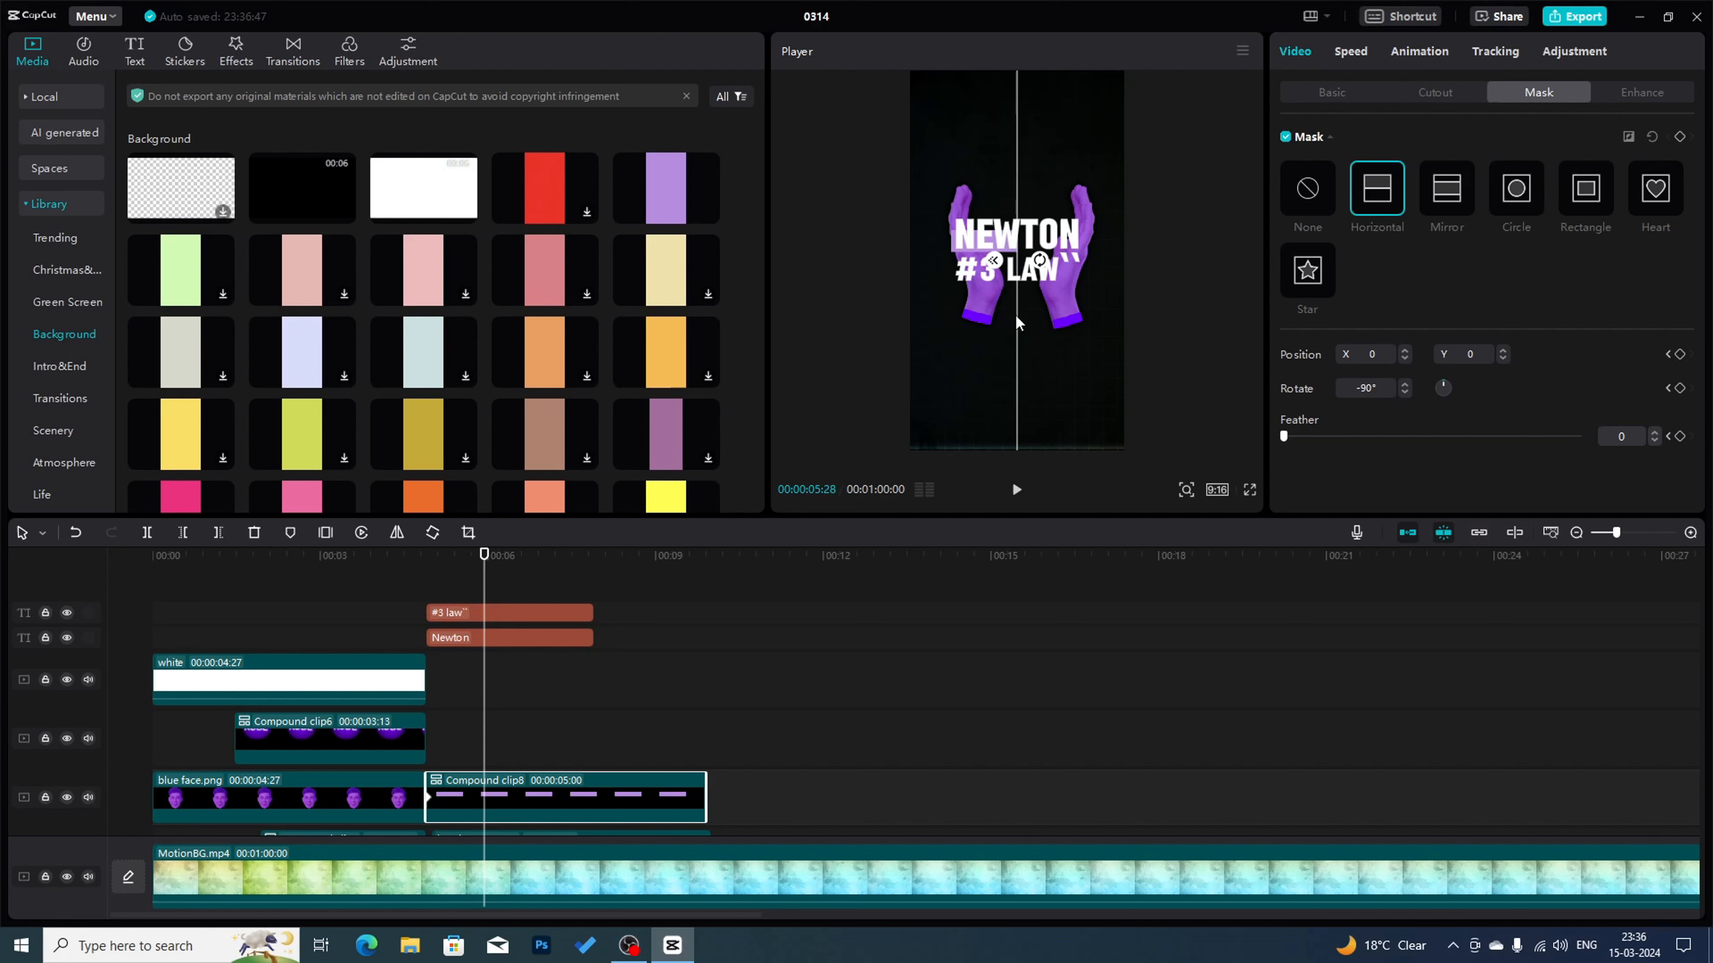
{"action": "left_click_drag", "start_coordinate": [1019, 323], "coordinate": [1085, 323]}
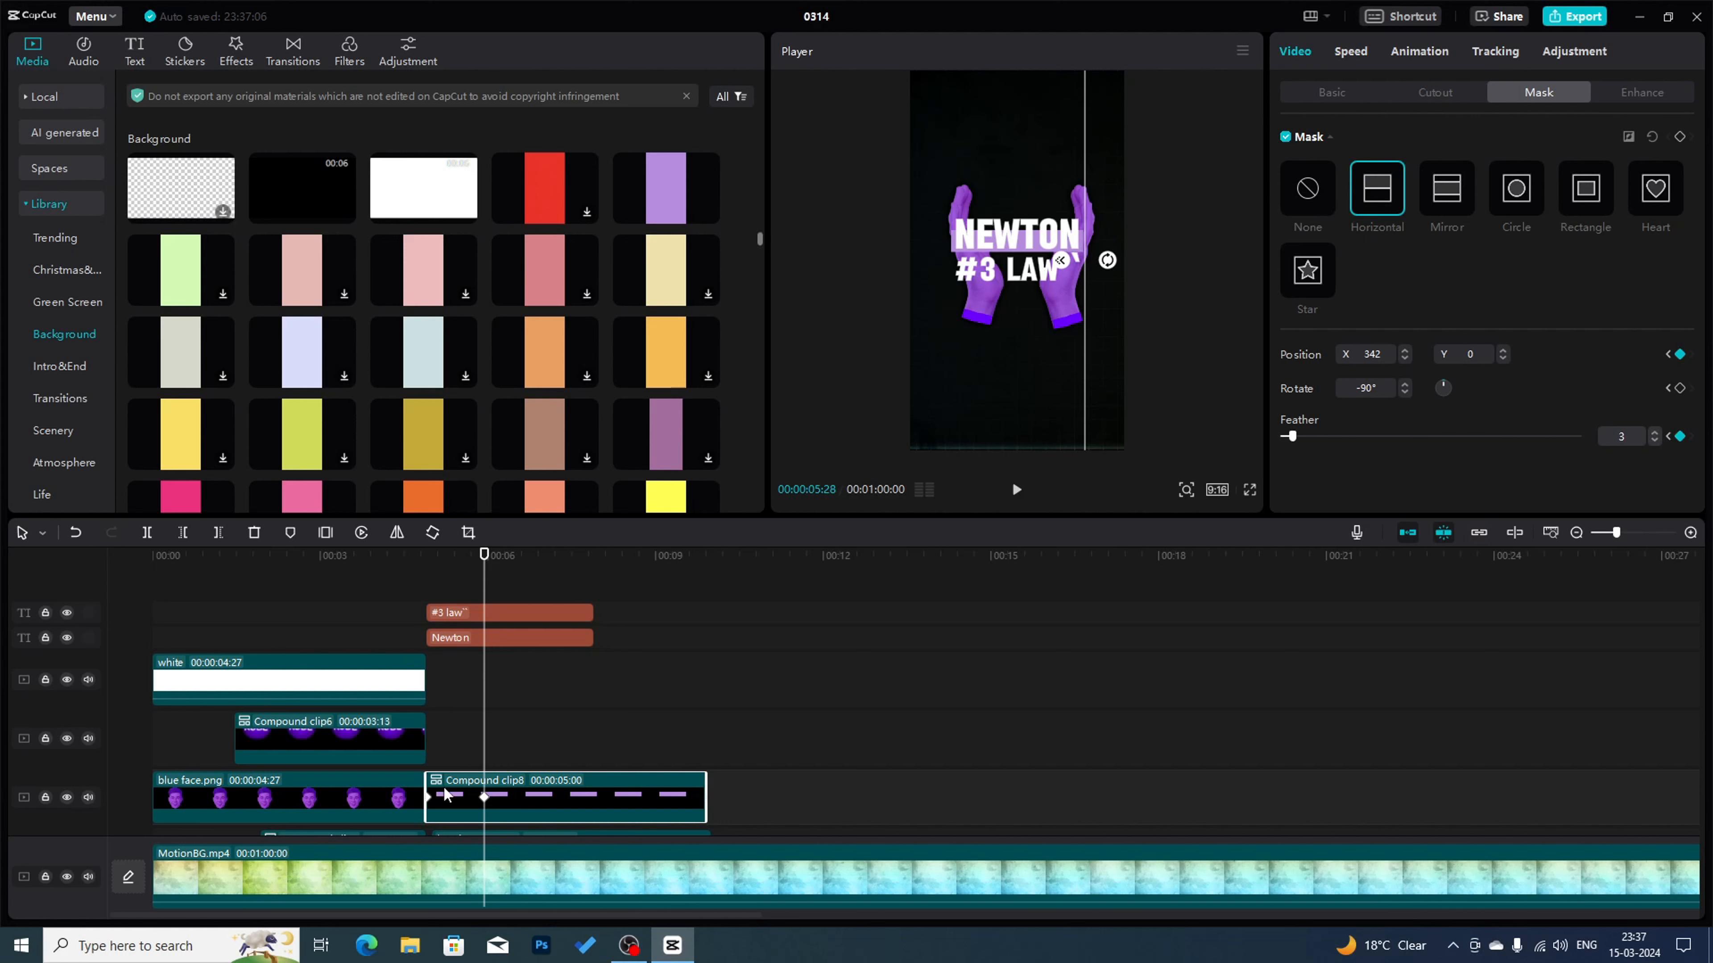
{"action": "left_click", "coordinate": [430, 562]}
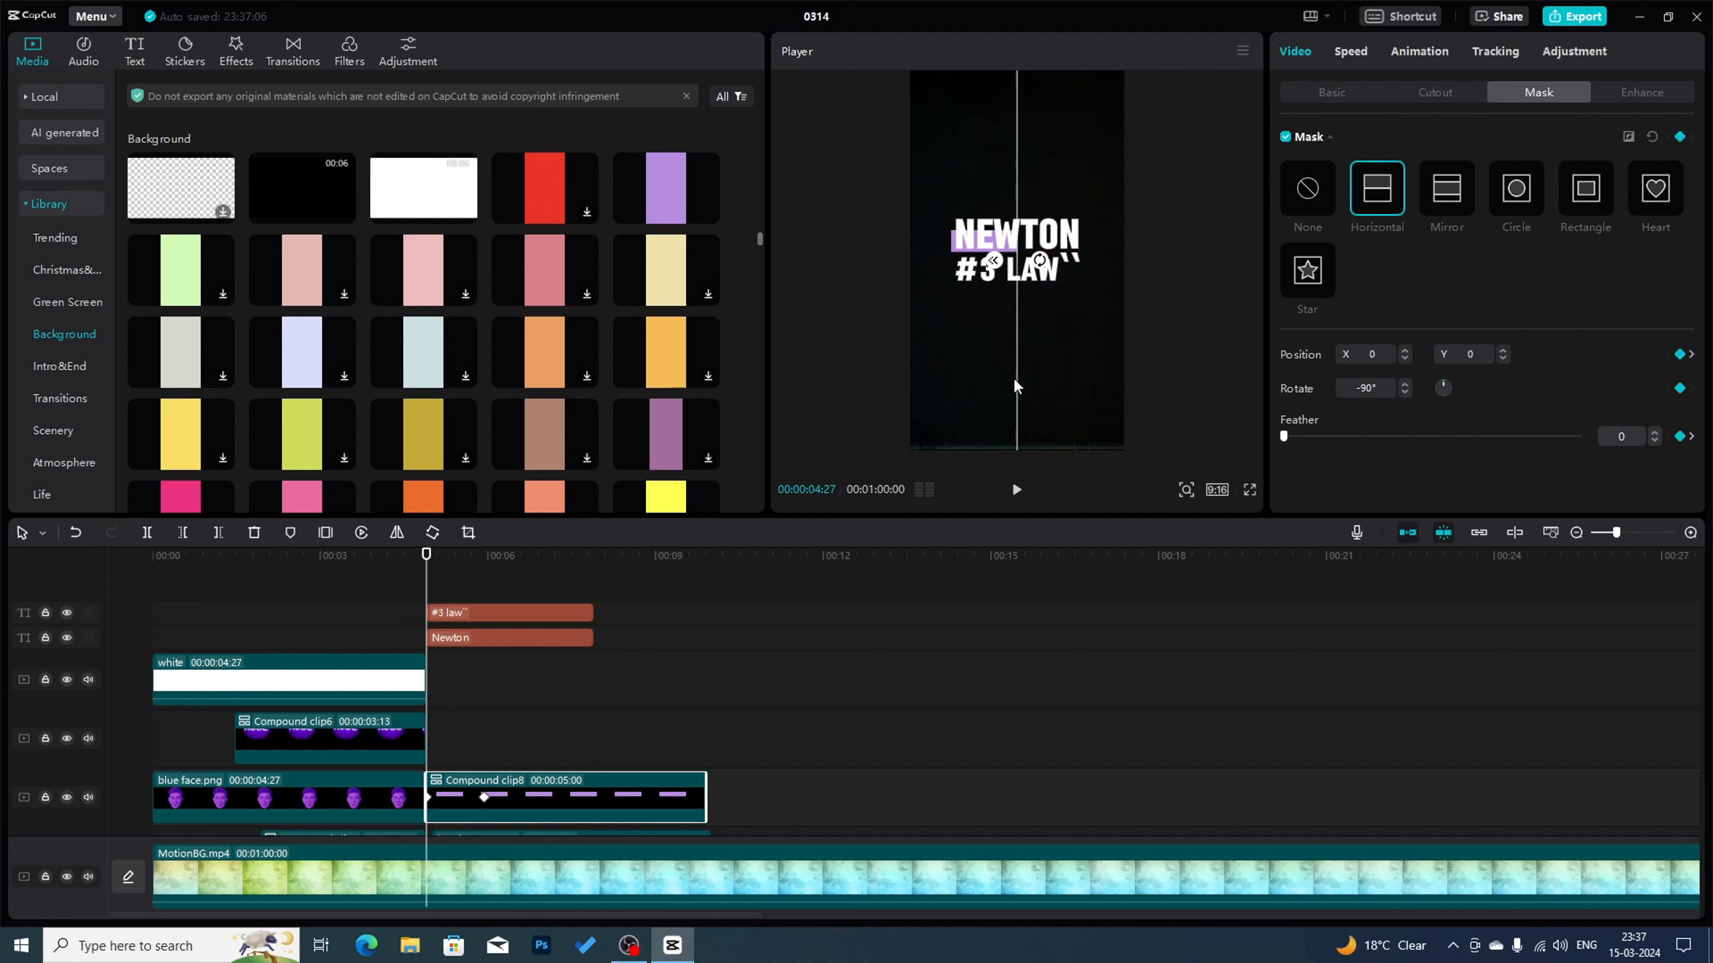
{"action": "mouse_move", "coordinate": [1013, 307]}
{"action": "left_mouse_down"}
{"action": "mouse_move", "coordinate": [983, 317]}
{"action": "mouse_move", "coordinate": [991, 299]}
{"action": "left_mouse_up"}
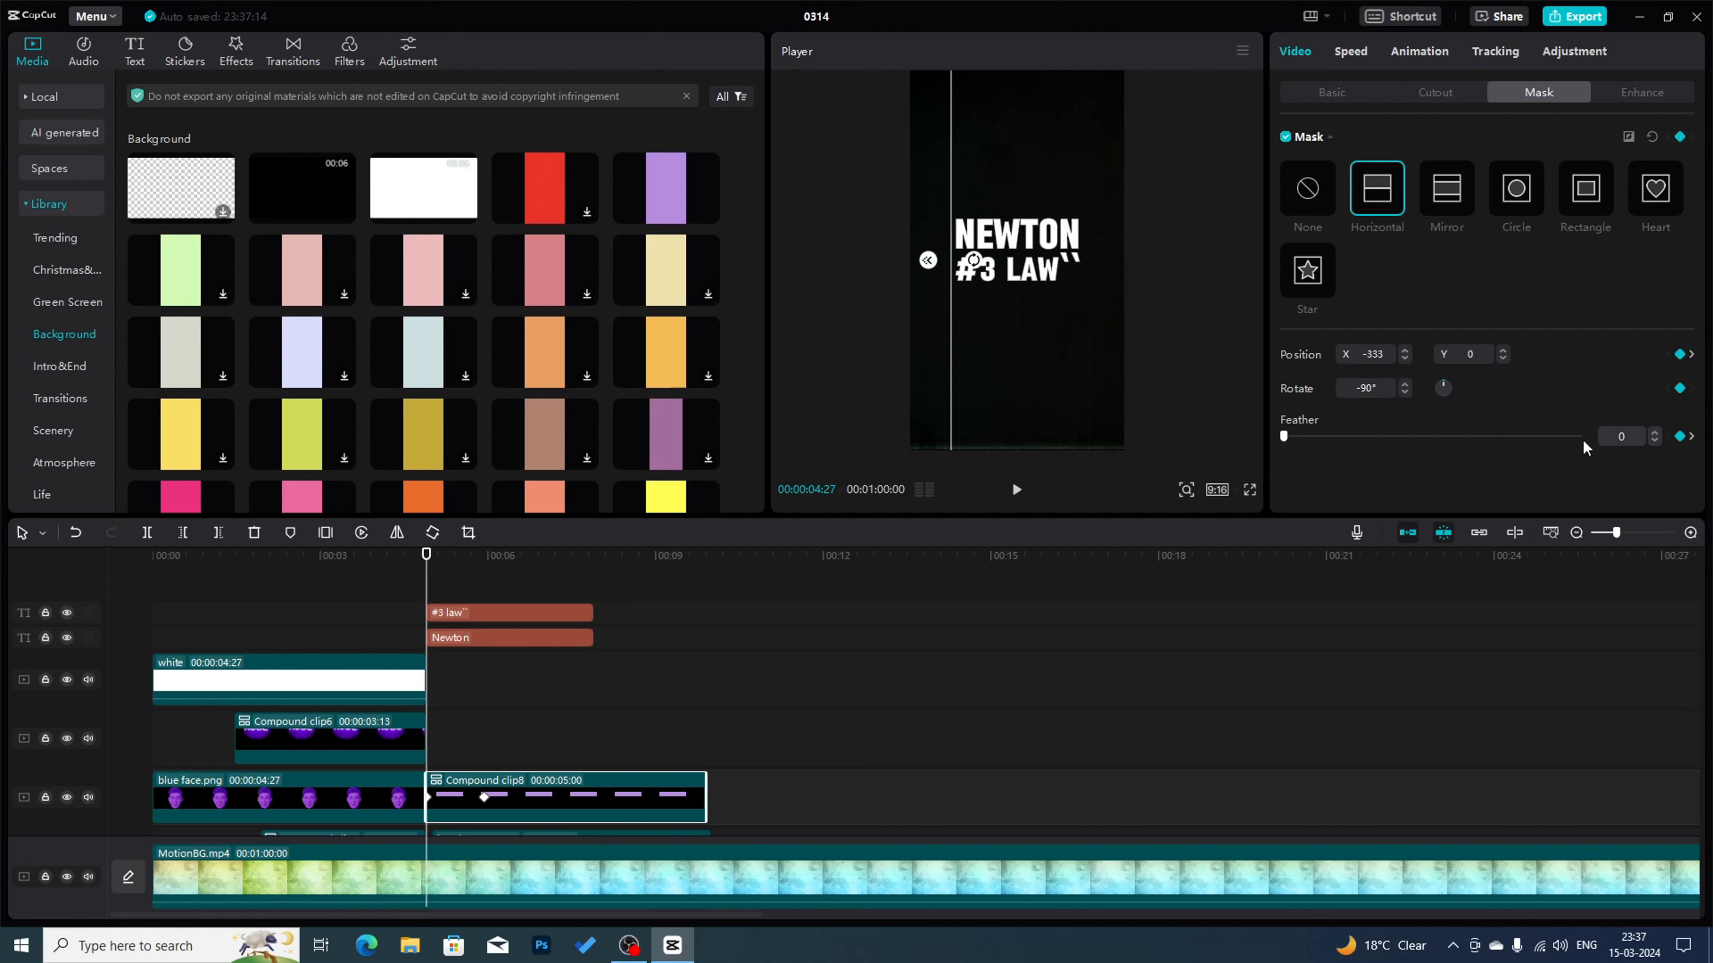
{"action": "left_click", "coordinate": [1653, 432]}
{"action": "left_click", "coordinate": [1653, 433]}
- Preview the purple strip's reveal behind the title in full screen
{"action": "left_click", "coordinate": [1249, 491]}
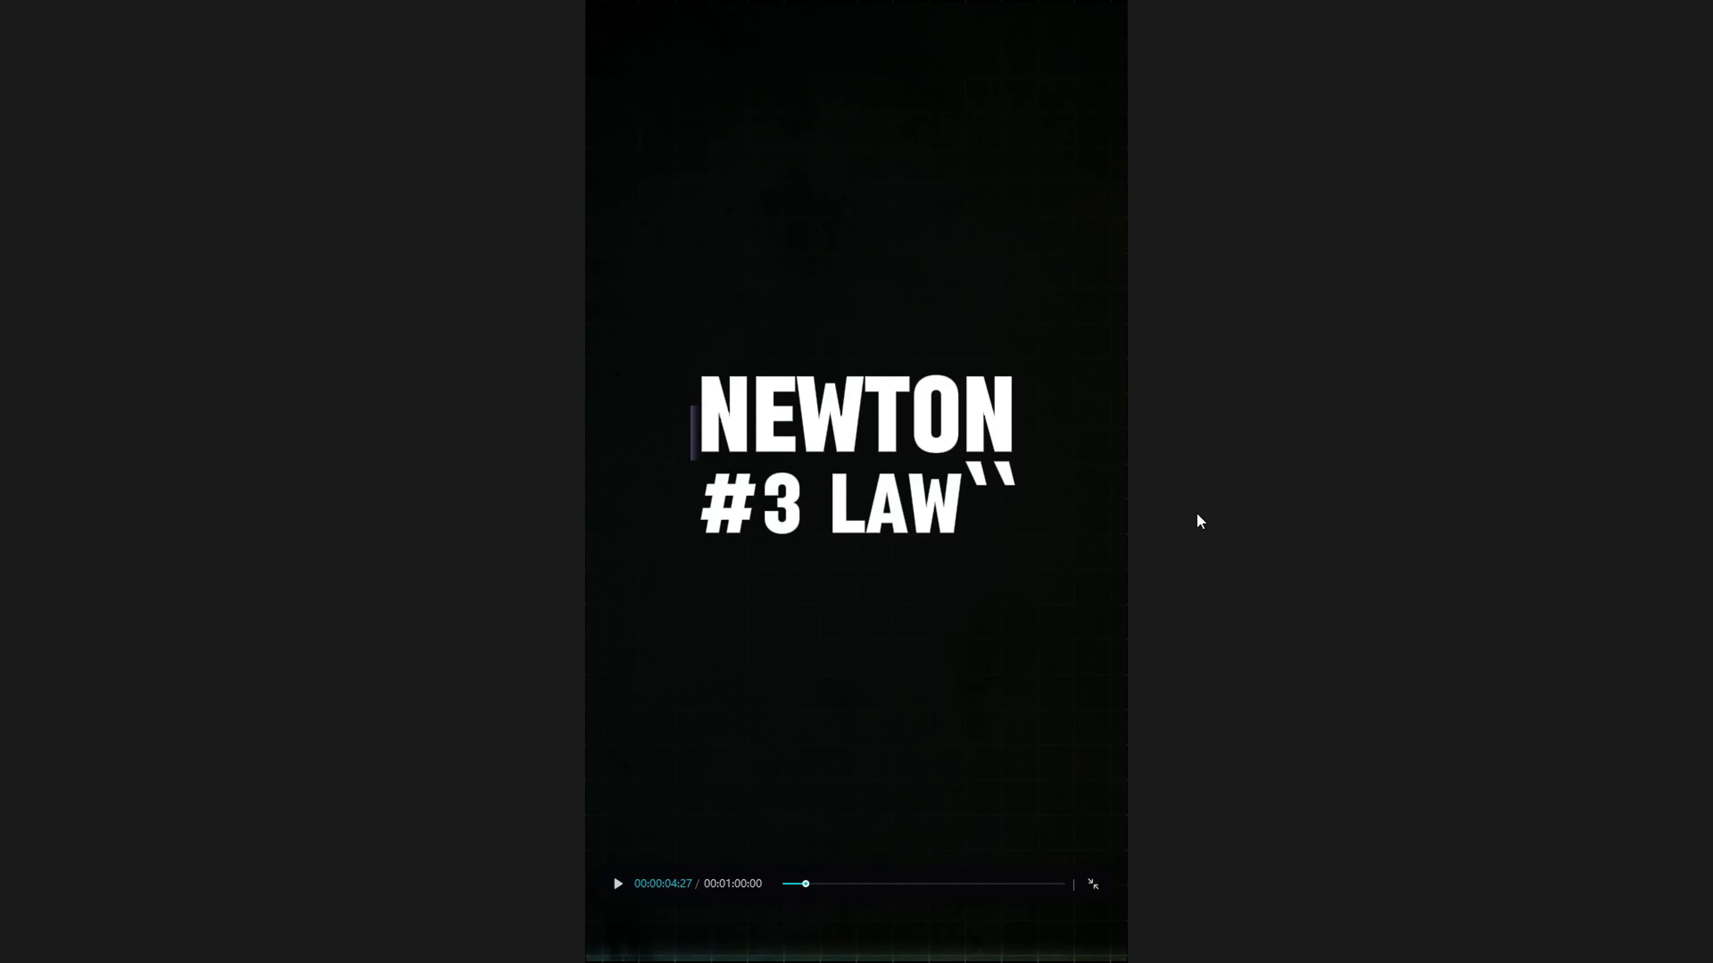
{"action": "key", "text": "space"}
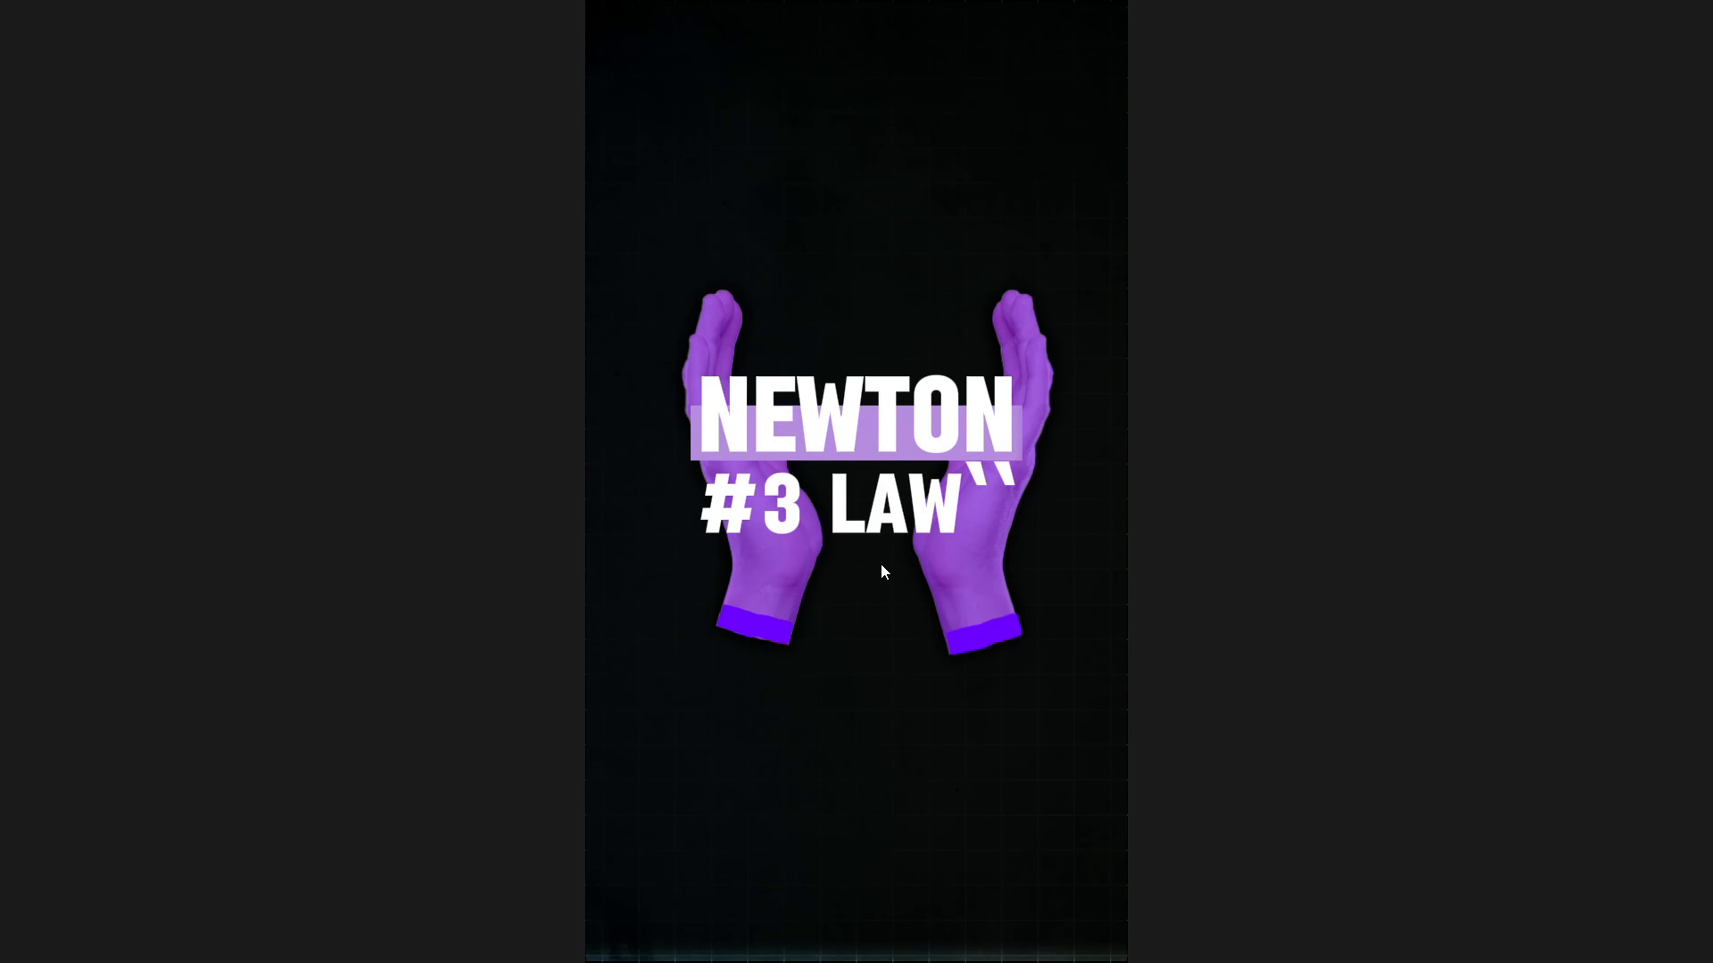
{"action": "key", "text": "Escape"}
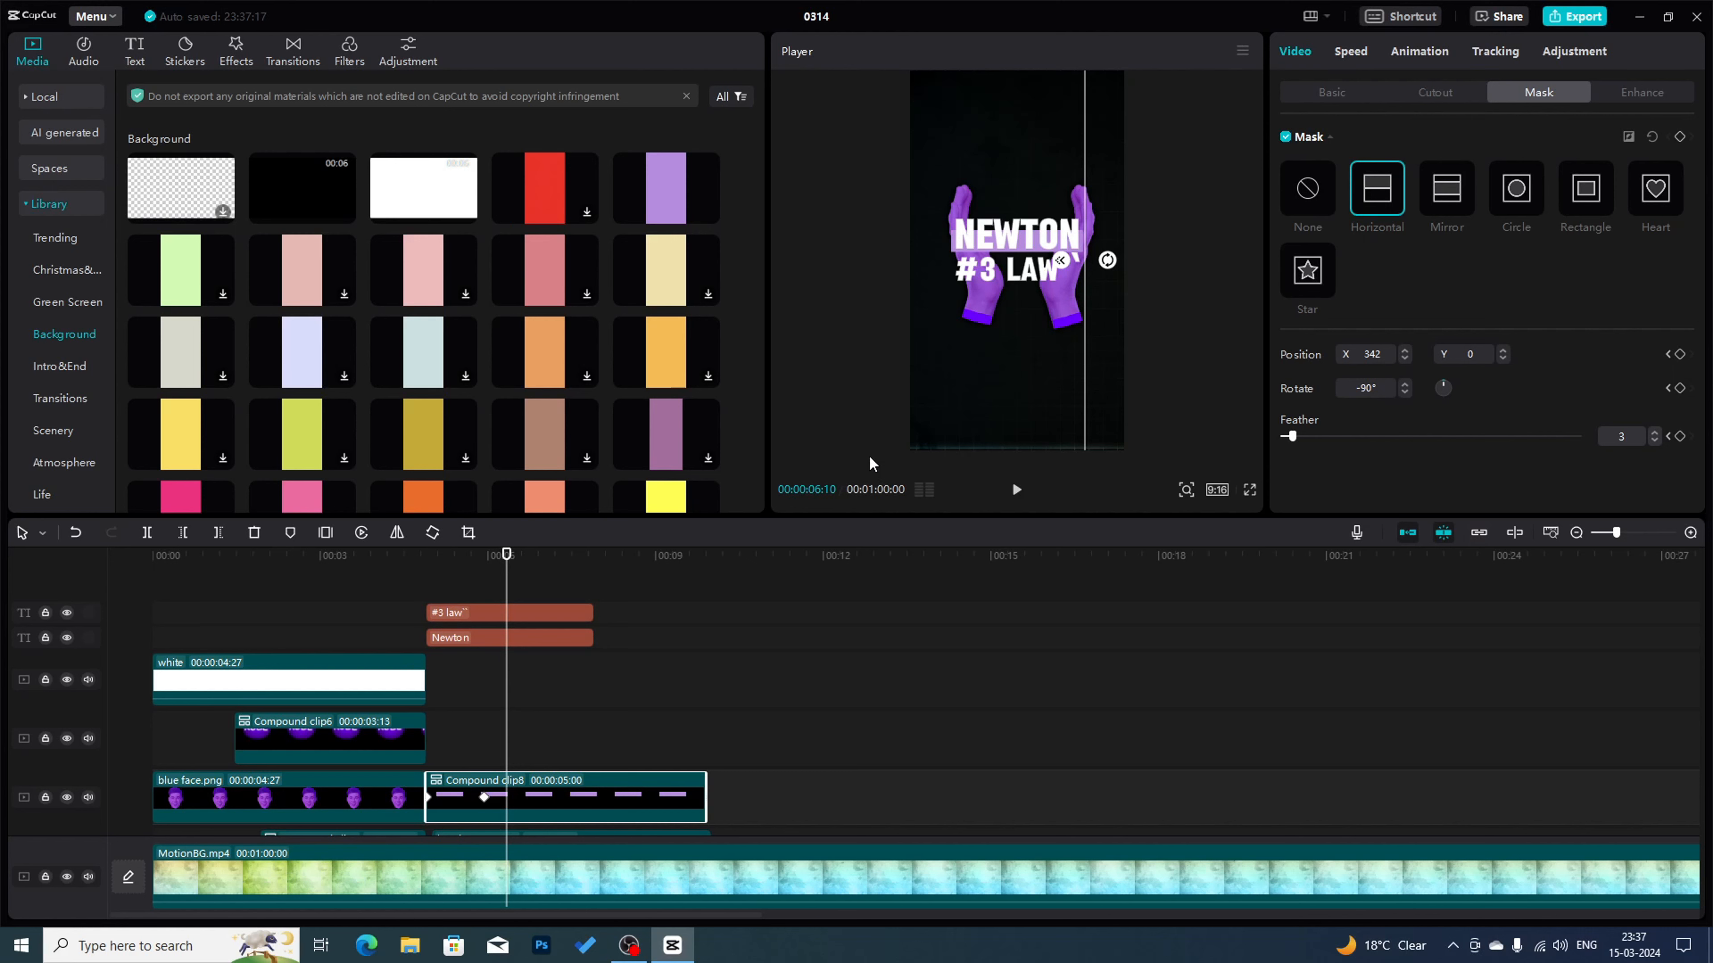
- Start the hand png ps.png clip at 00:00:04:27 and isolate its right hand with a Horizontal mask rotated to 90°
{"action": "left_click", "coordinate": [429, 556]}
{"action": "scroll", "coordinate": [519, 742], "scroll_direction": "down", "scroll_amount": 2}
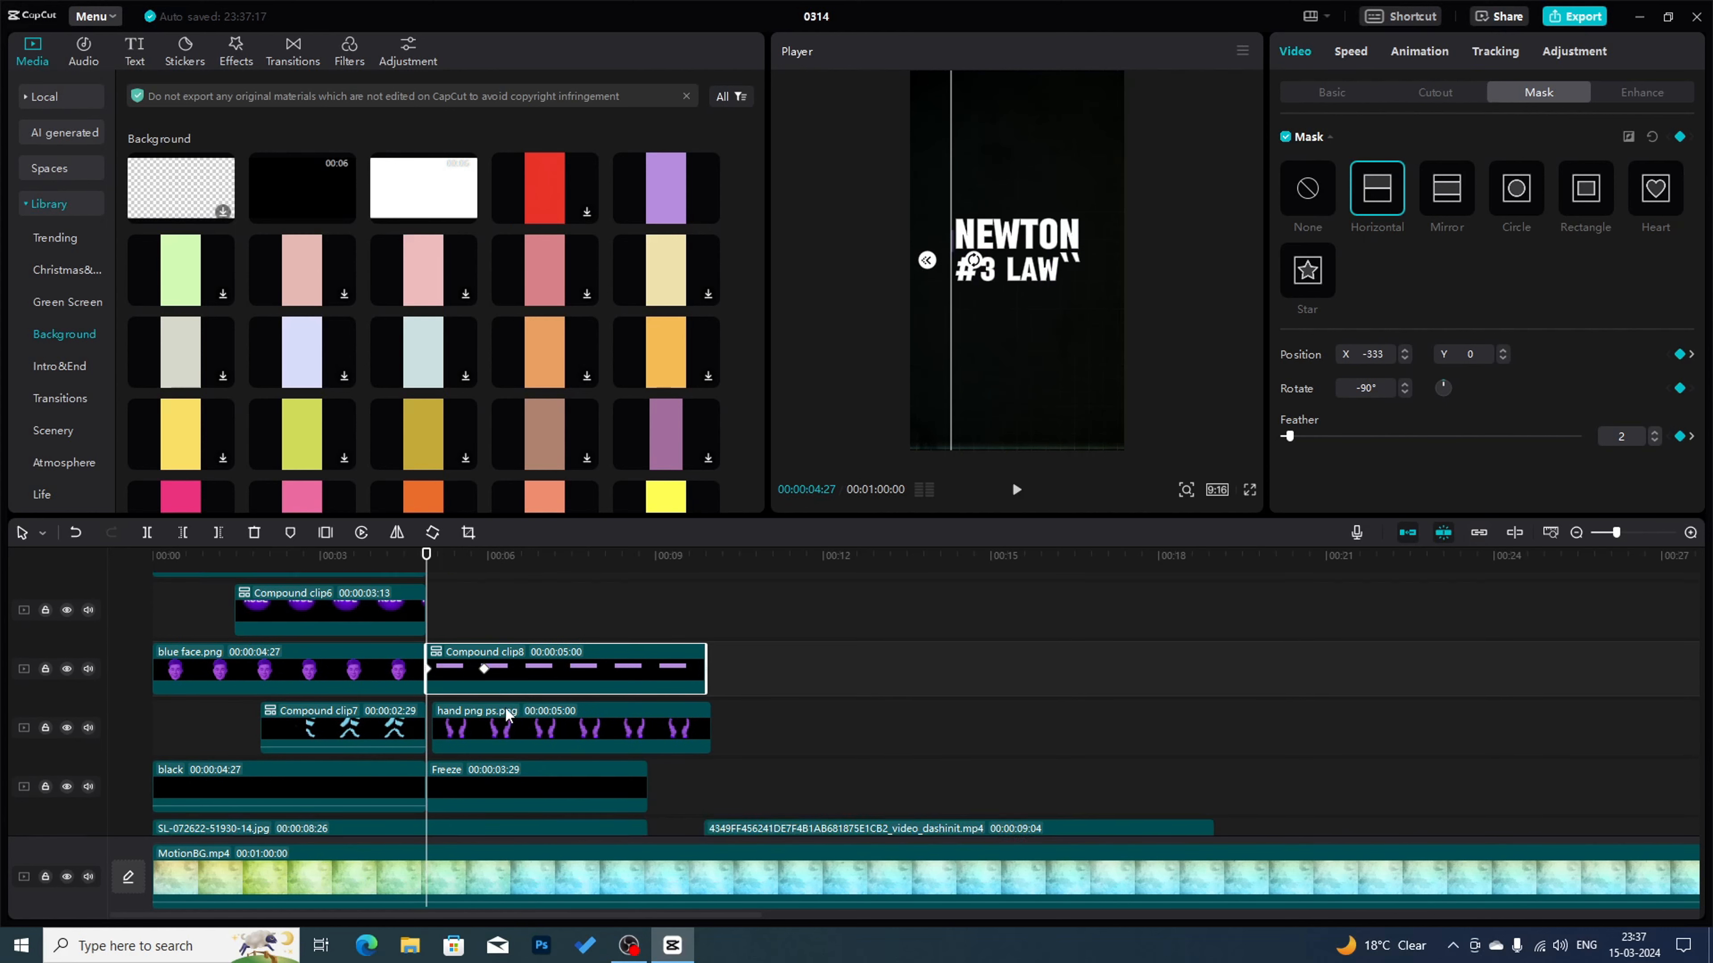
{"action": "scroll", "coordinate": [507, 715], "scroll_direction": "down", "scroll_amount": 1}
{"action": "left_click", "coordinate": [529, 719]}
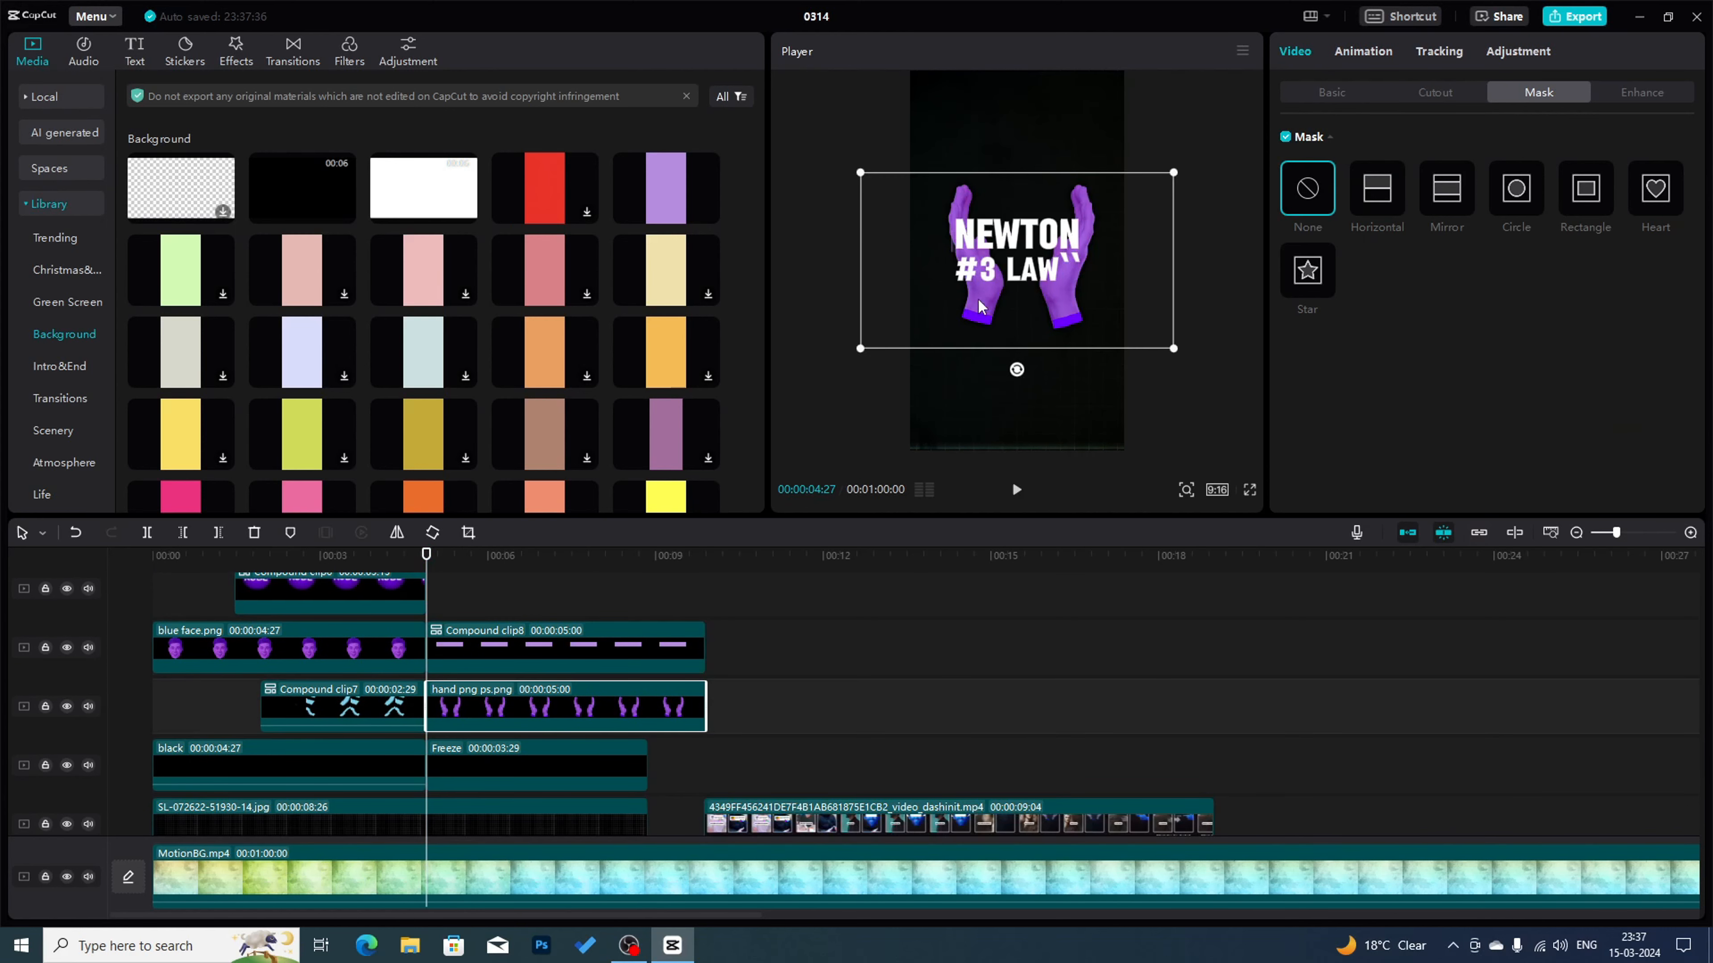
{"action": "left_click_drag", "start_coordinate": [1001, 313], "coordinate": [992, 392]}
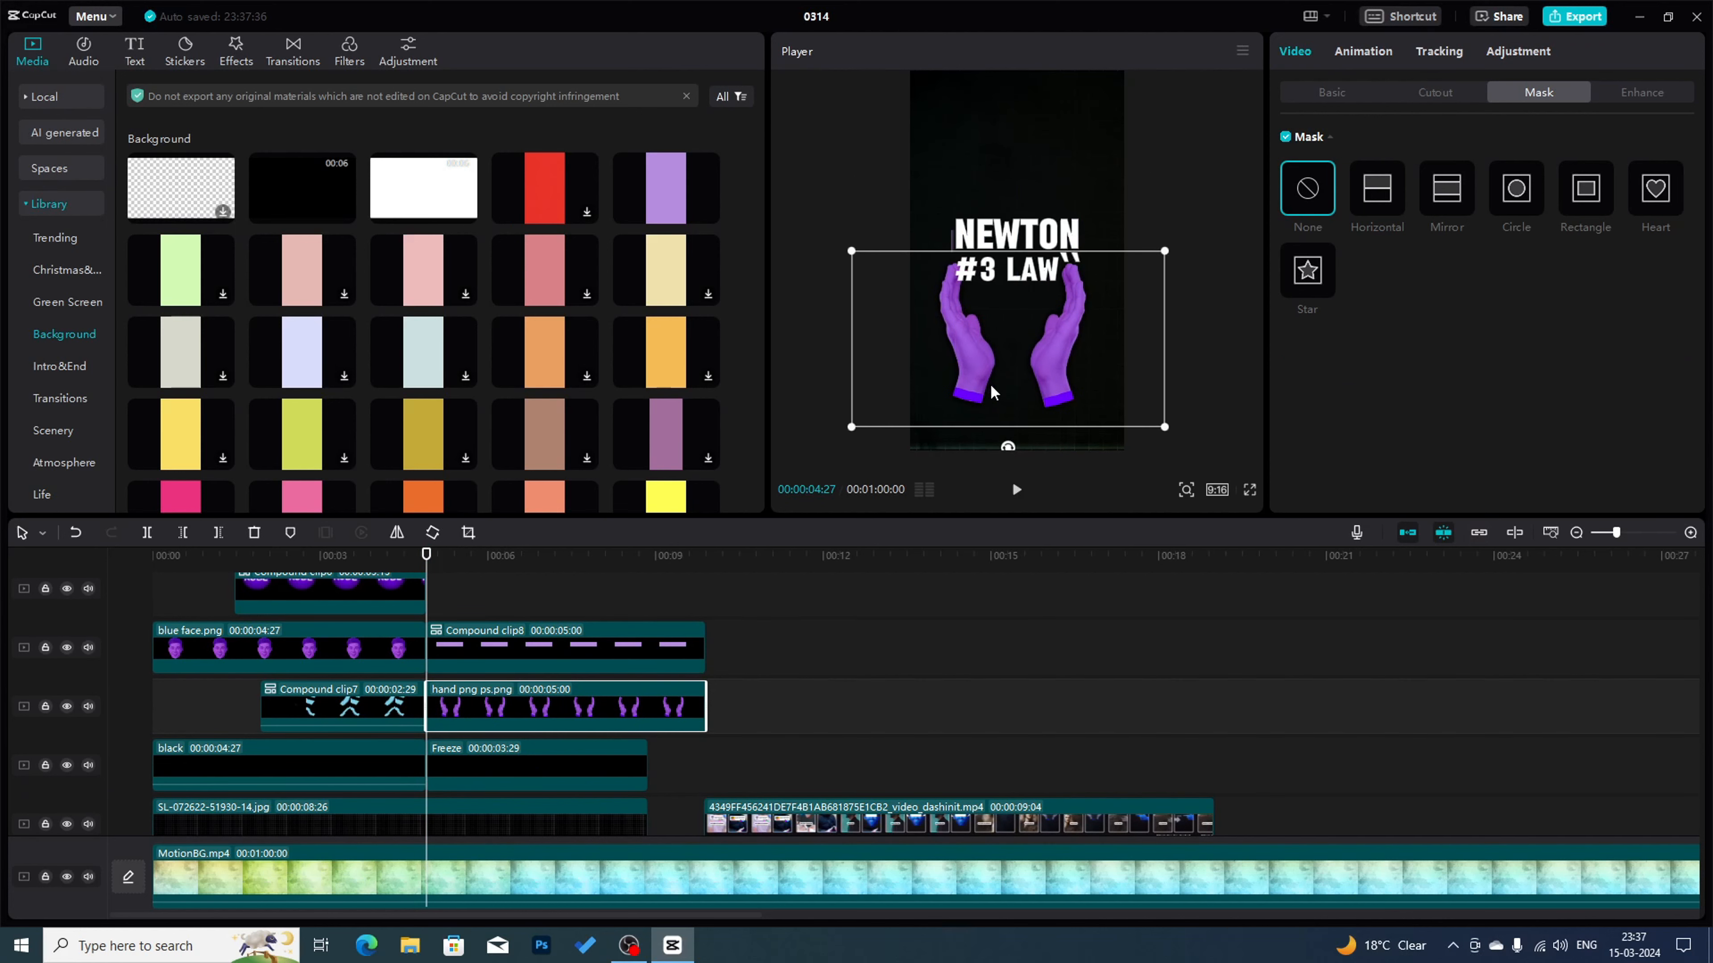
{"action": "left_click", "coordinate": [1387, 205]}
{"action": "left_click_drag", "start_coordinate": [1008, 364], "coordinate": [981, 341]}
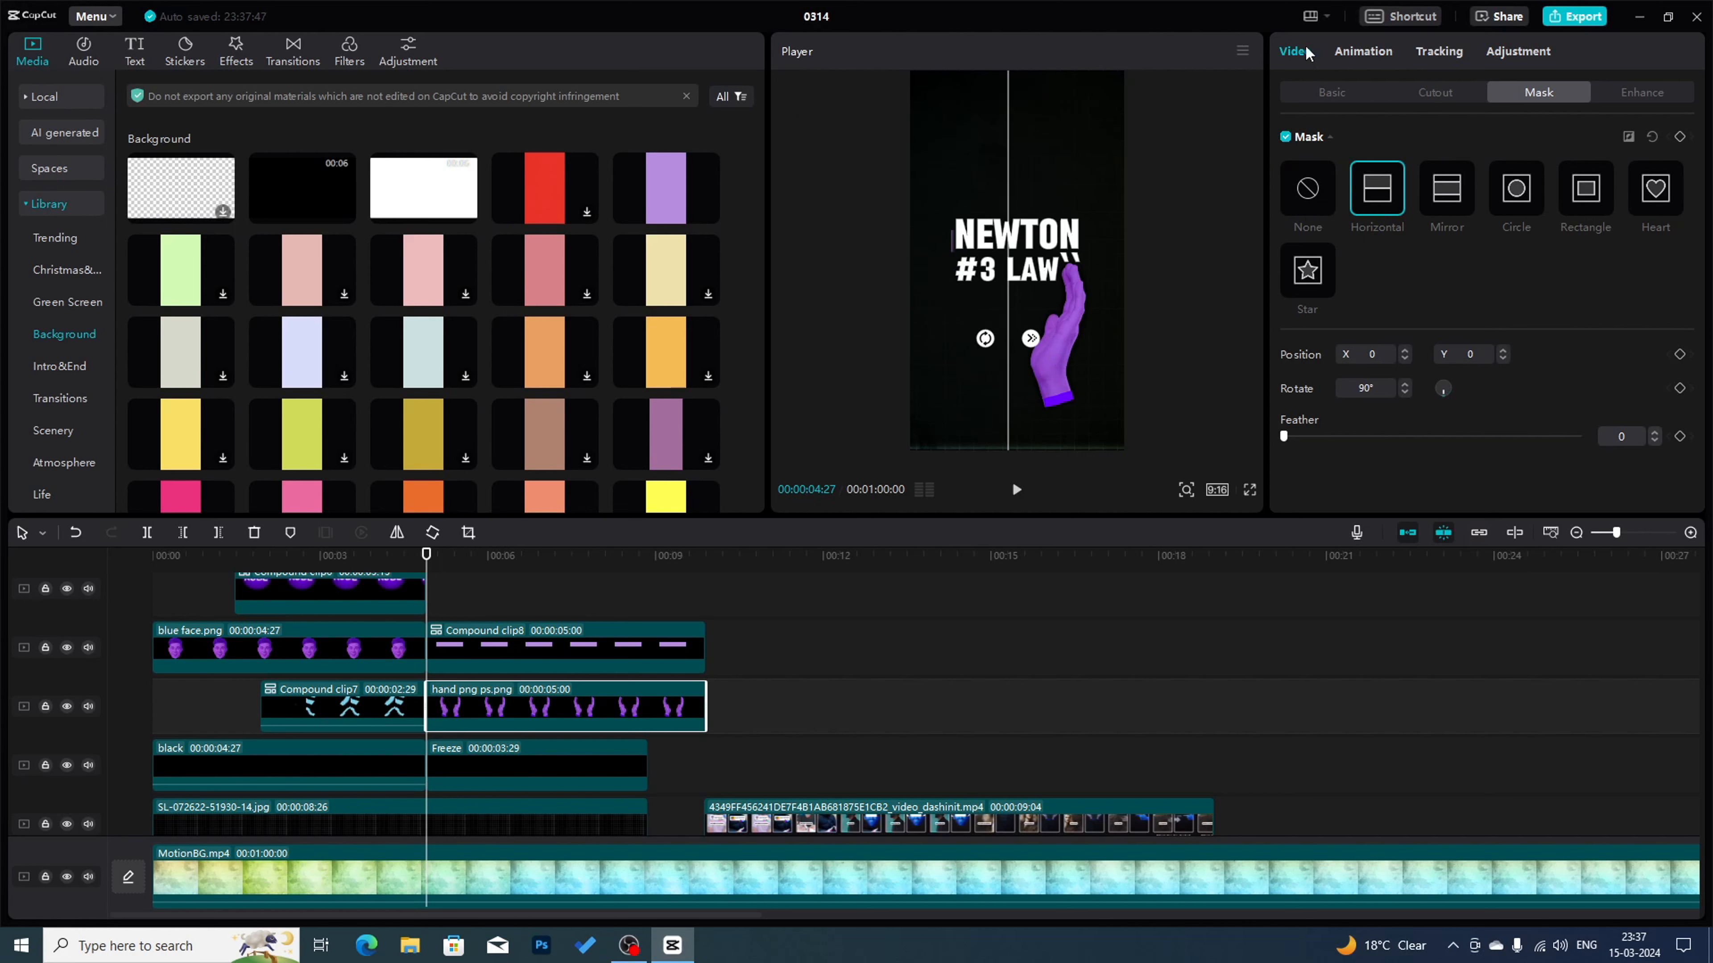
- Rotate the isolated hand to 23° and position it beside the title at X 0, Y -279
{"action": "left_click", "coordinate": [1320, 93]}
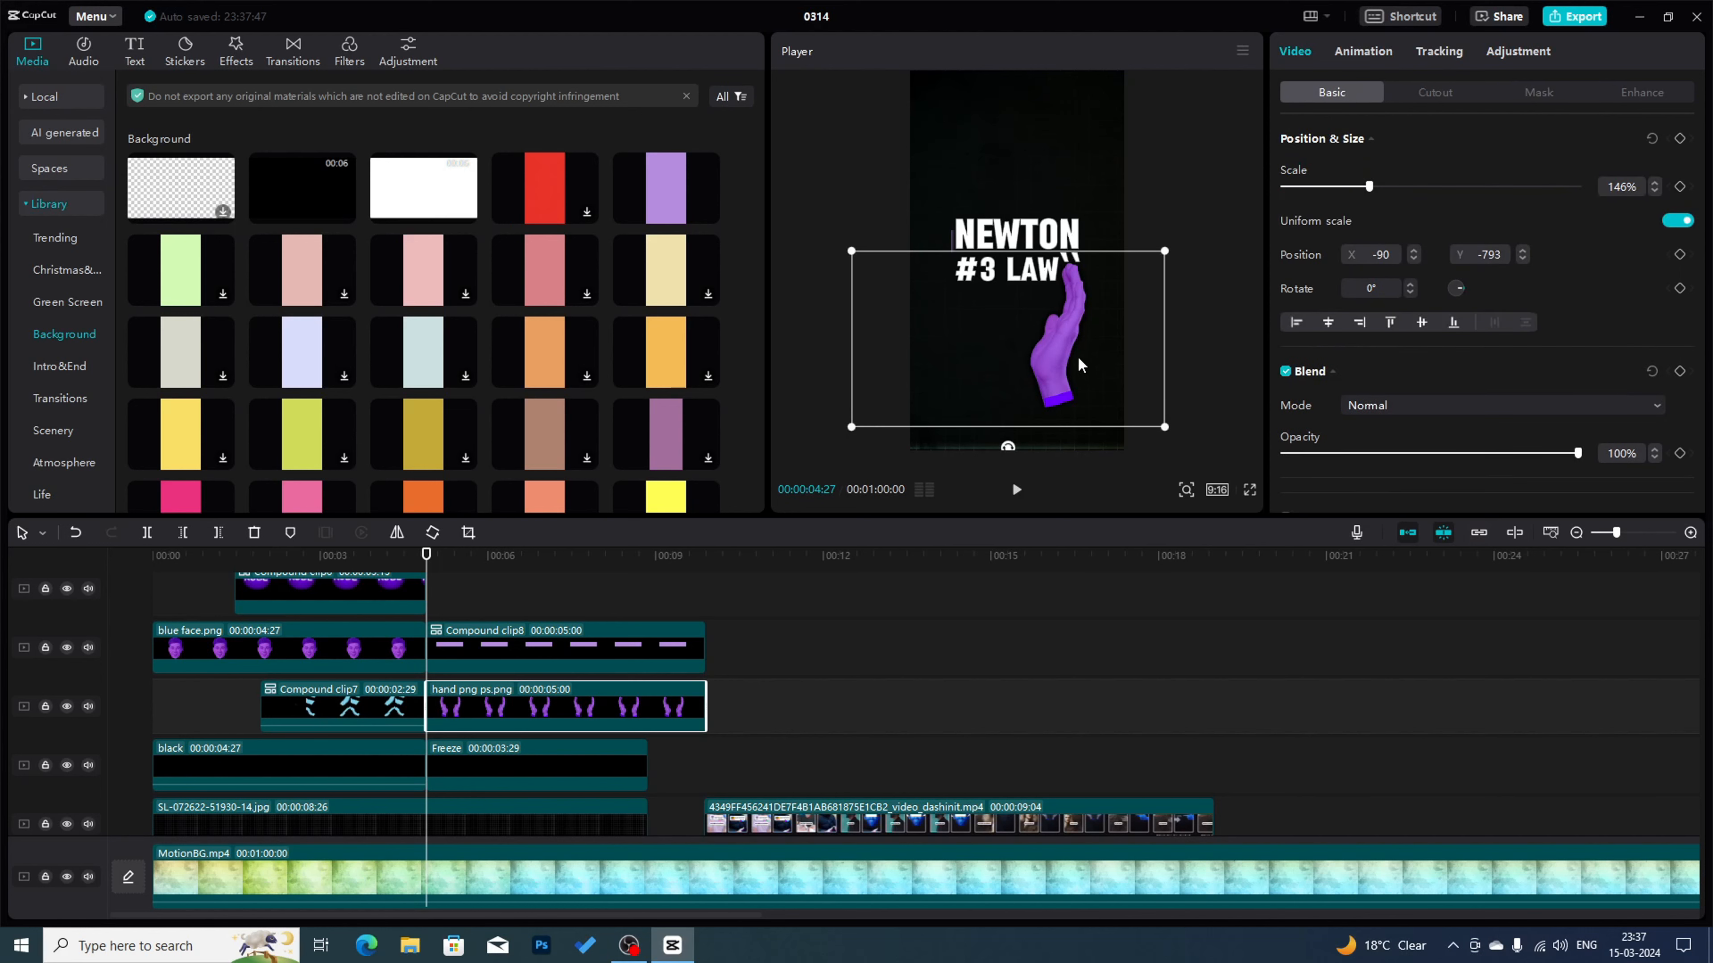
{"action": "left_click_drag", "start_coordinate": [1079, 364], "coordinate": [1096, 358]}
{"action": "left_click_drag", "start_coordinate": [1016, 447], "coordinate": [975, 443]}
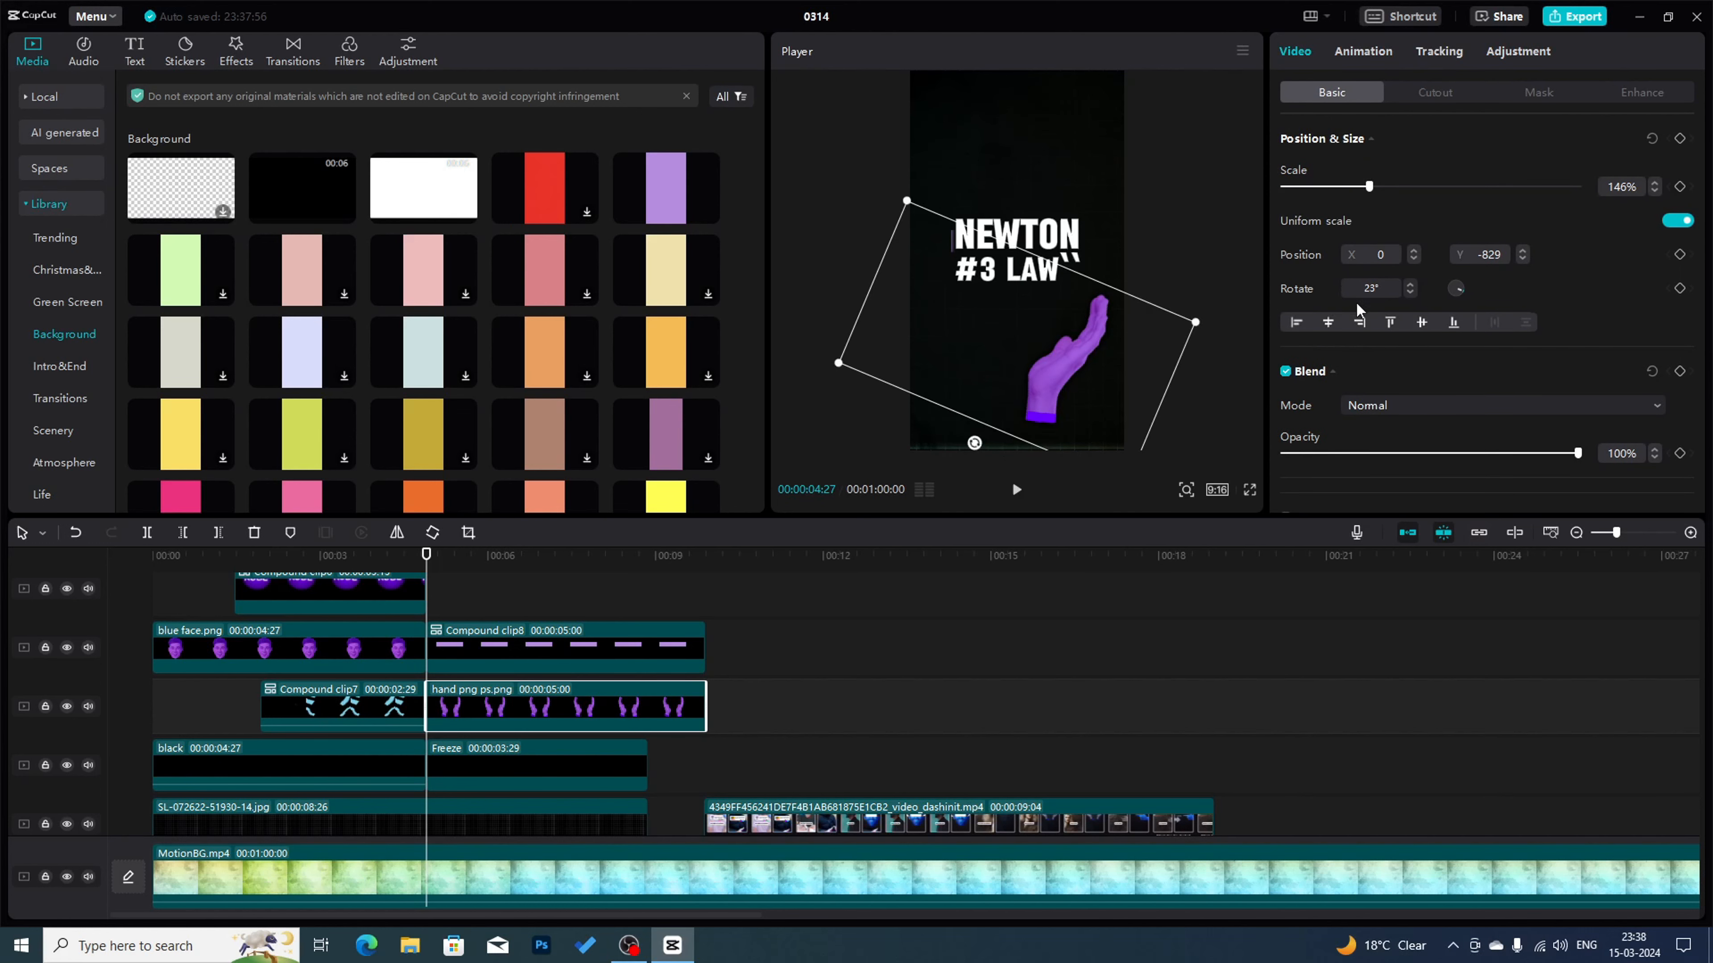
{"action": "left_click_drag", "start_coordinate": [1040, 374], "coordinate": [1039, 319]}
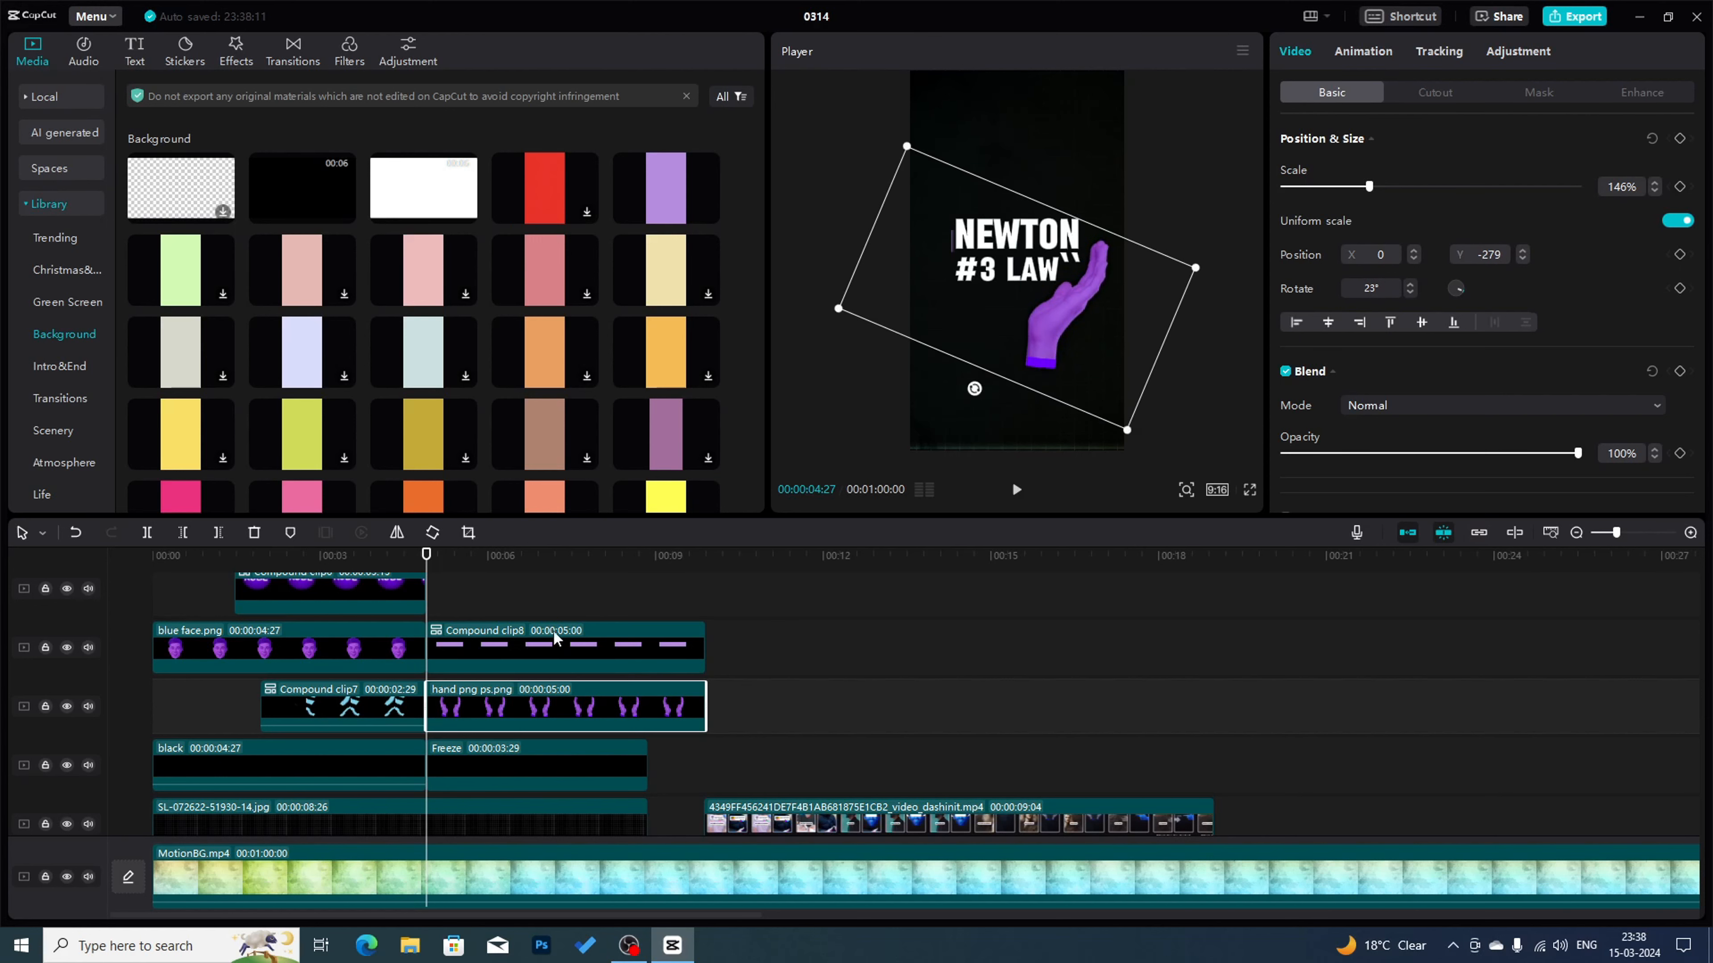
- Add Position & Size keyframes to the hand clip at 00:00:04:27 and 00:00:05:28
{"action": "left_click", "coordinate": [1679, 140]}
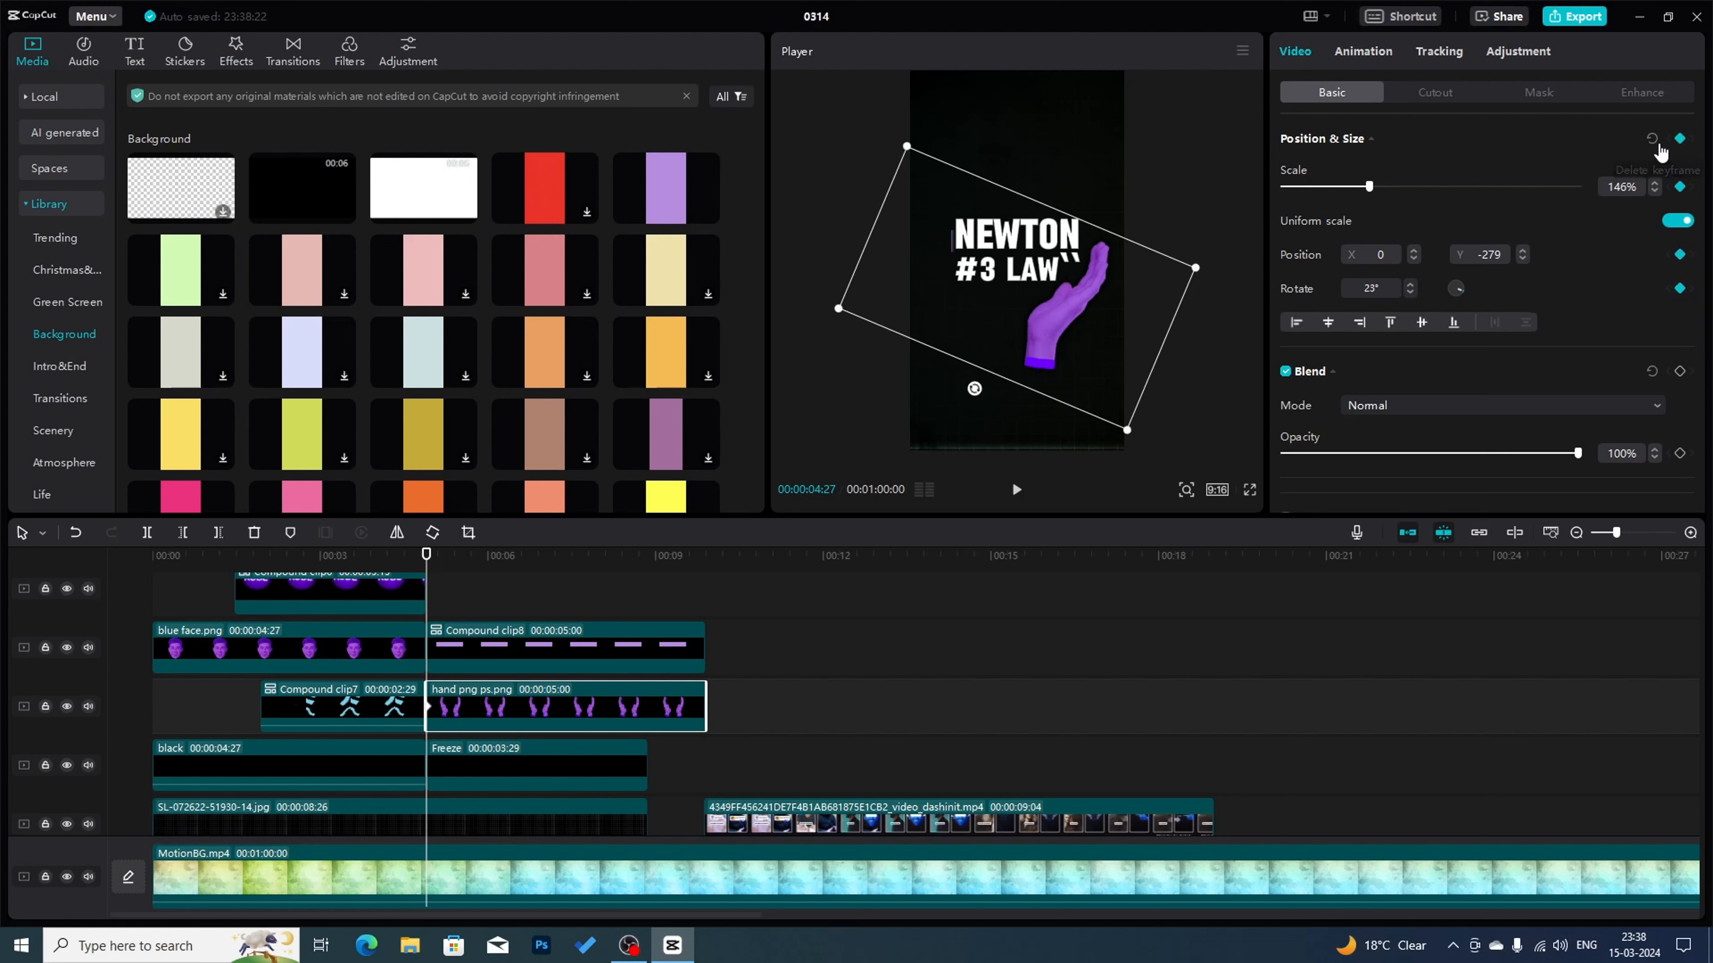
{"action": "left_click", "coordinate": [970, 356]}
{"action": "left_click", "coordinate": [486, 558]}
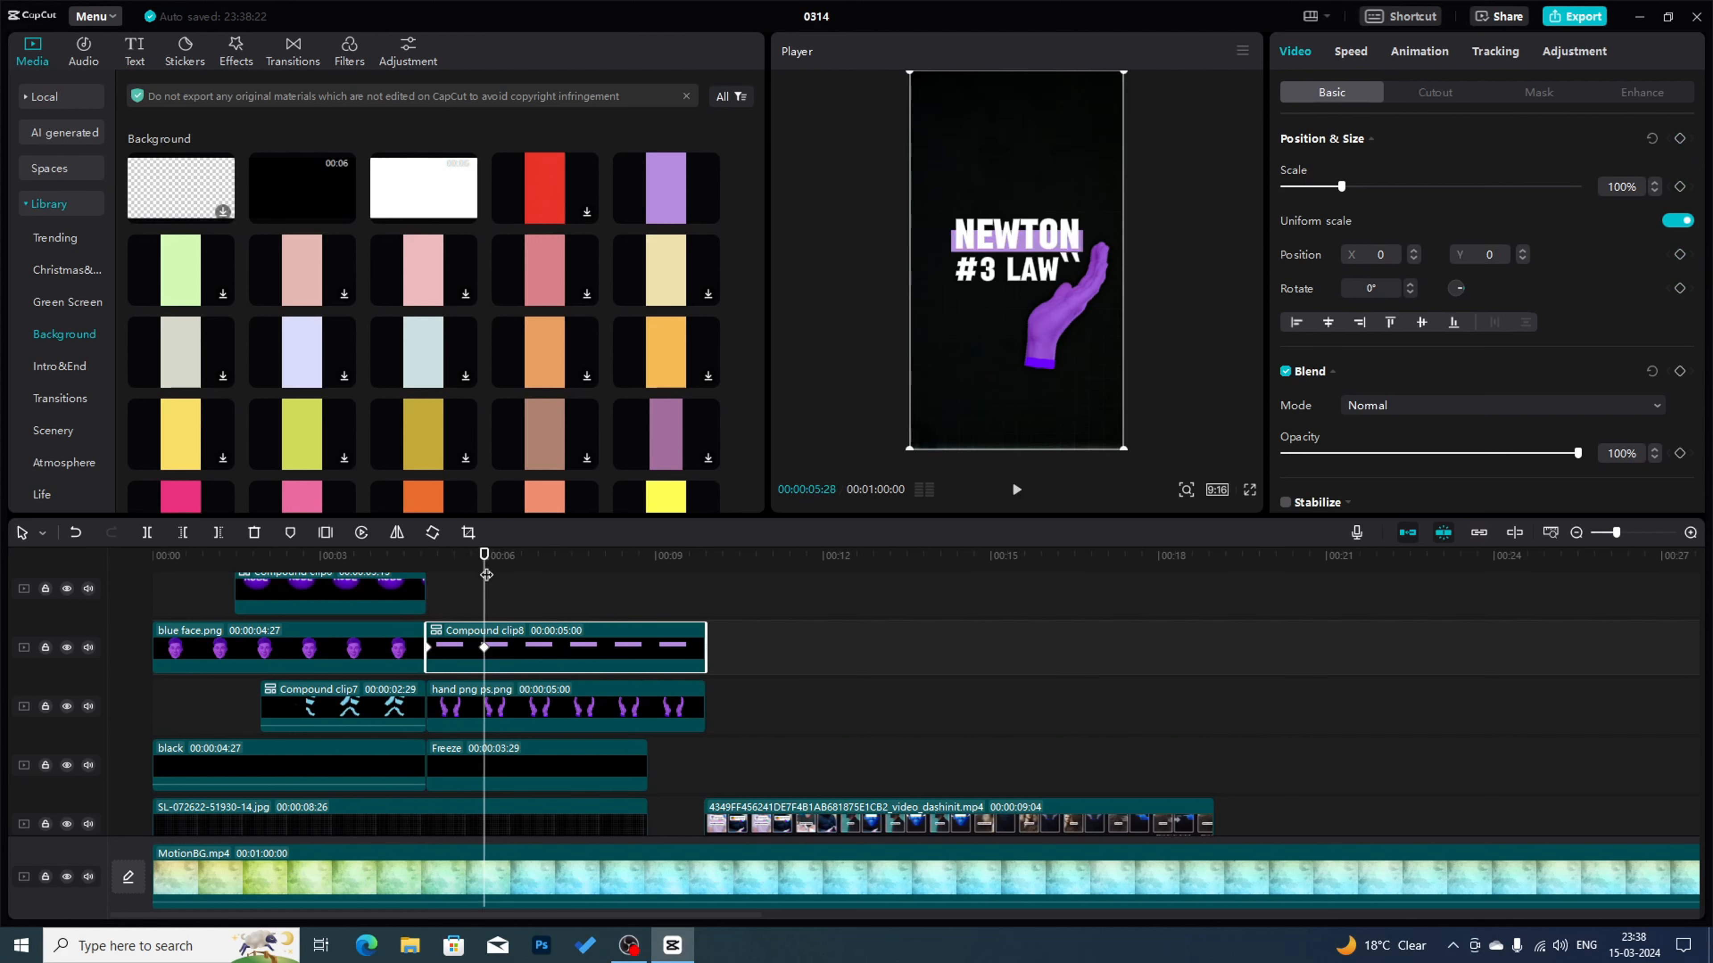
{"action": "left_click", "coordinate": [510, 702]}
{"action": "left_click", "coordinate": [1679, 139]}
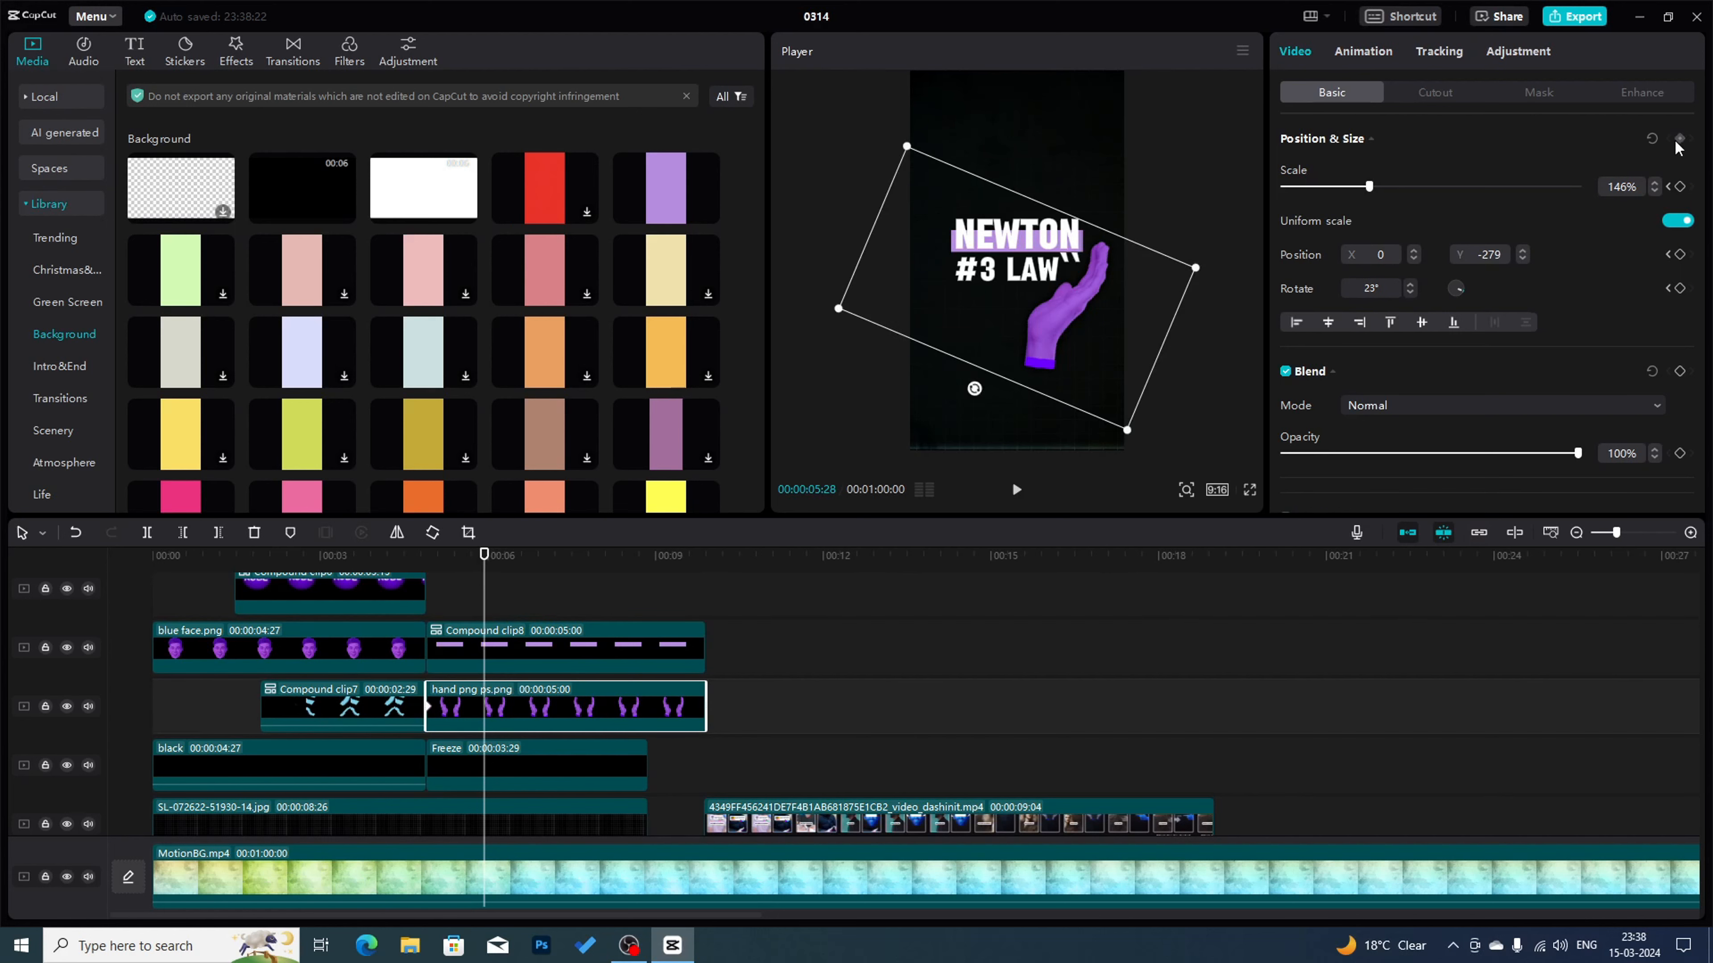
- At 00:00:04:27, rotate the right hand to 30°, move it out of frame to X 1143, Y -631, and preview its entrance
{"action": "left_click_drag", "start_coordinate": [484, 613], "coordinate": [427, 613]}
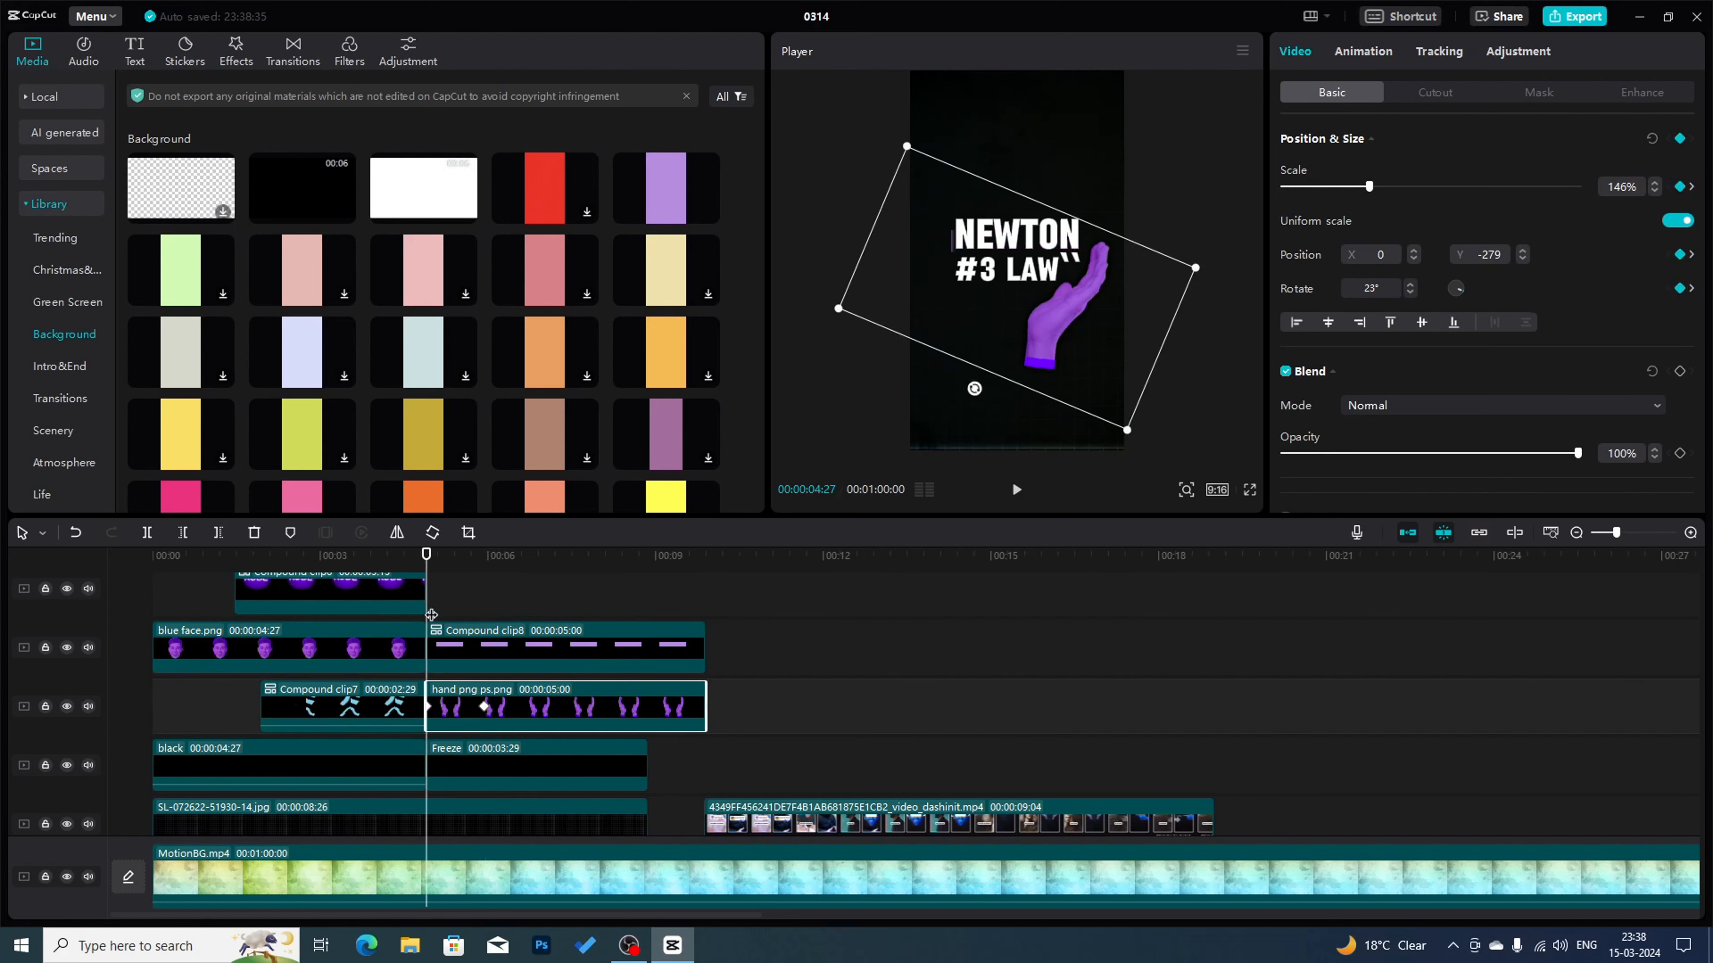
{"action": "left_click_drag", "start_coordinate": [973, 390], "coordinate": [963, 382]}
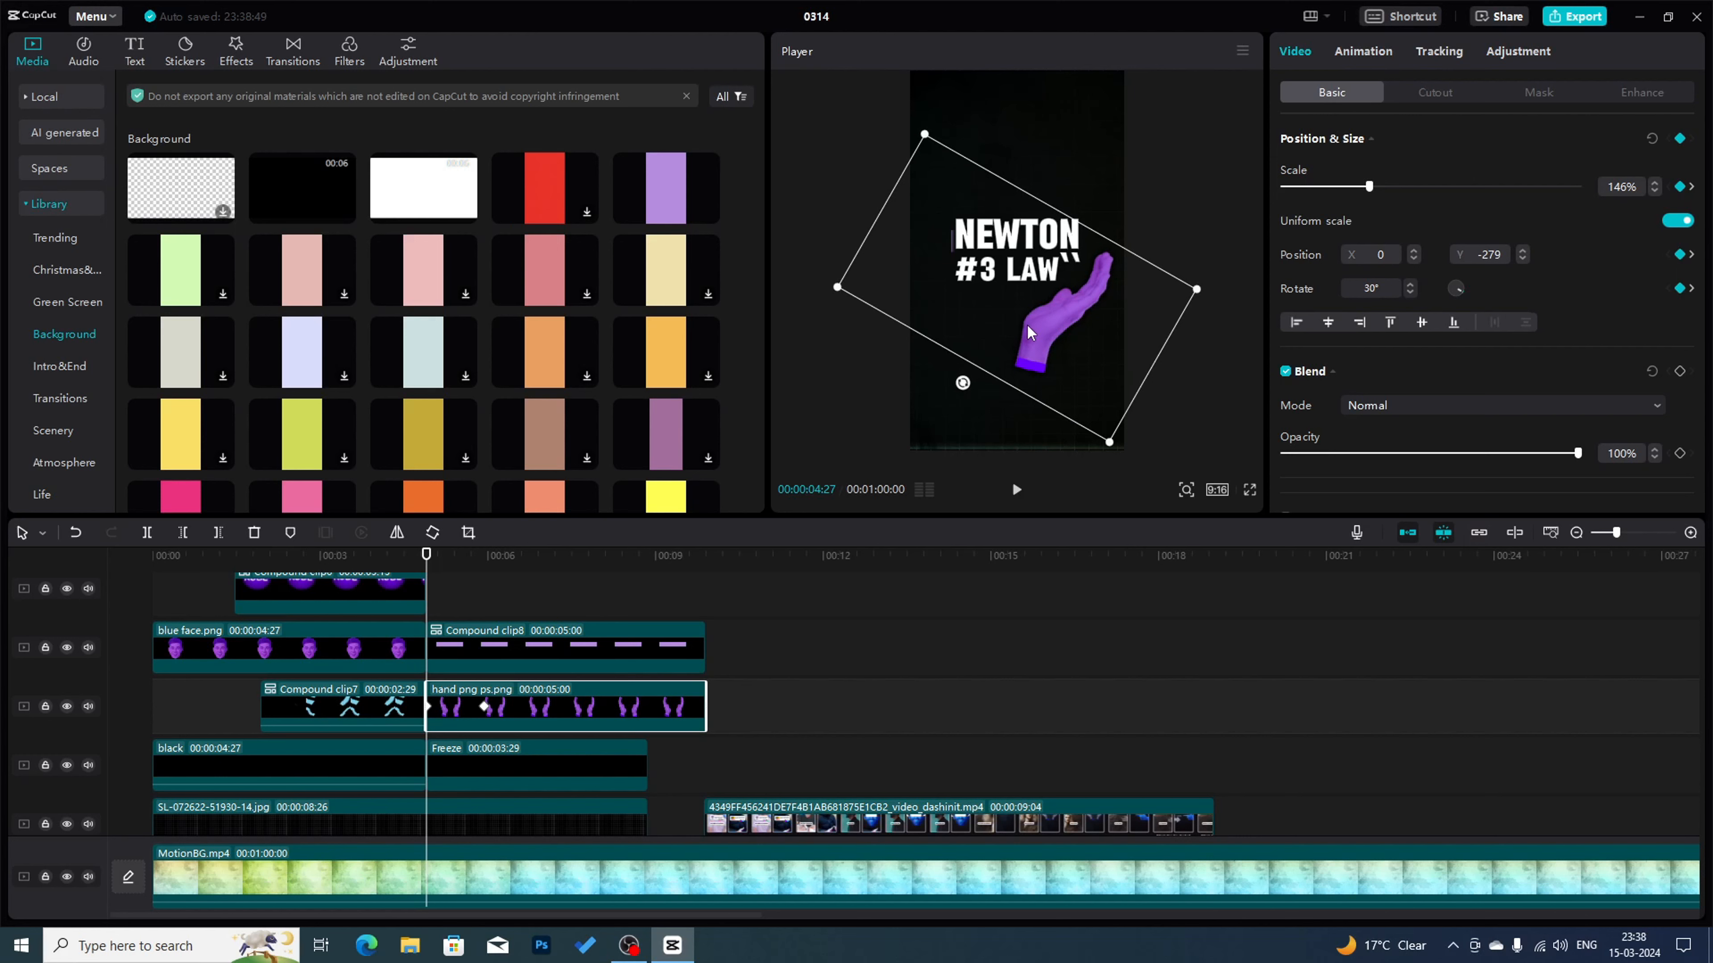
{"action": "left_click_drag", "start_coordinate": [1026, 323], "coordinate": [1140, 359]}
{"action": "key", "text": "space"}
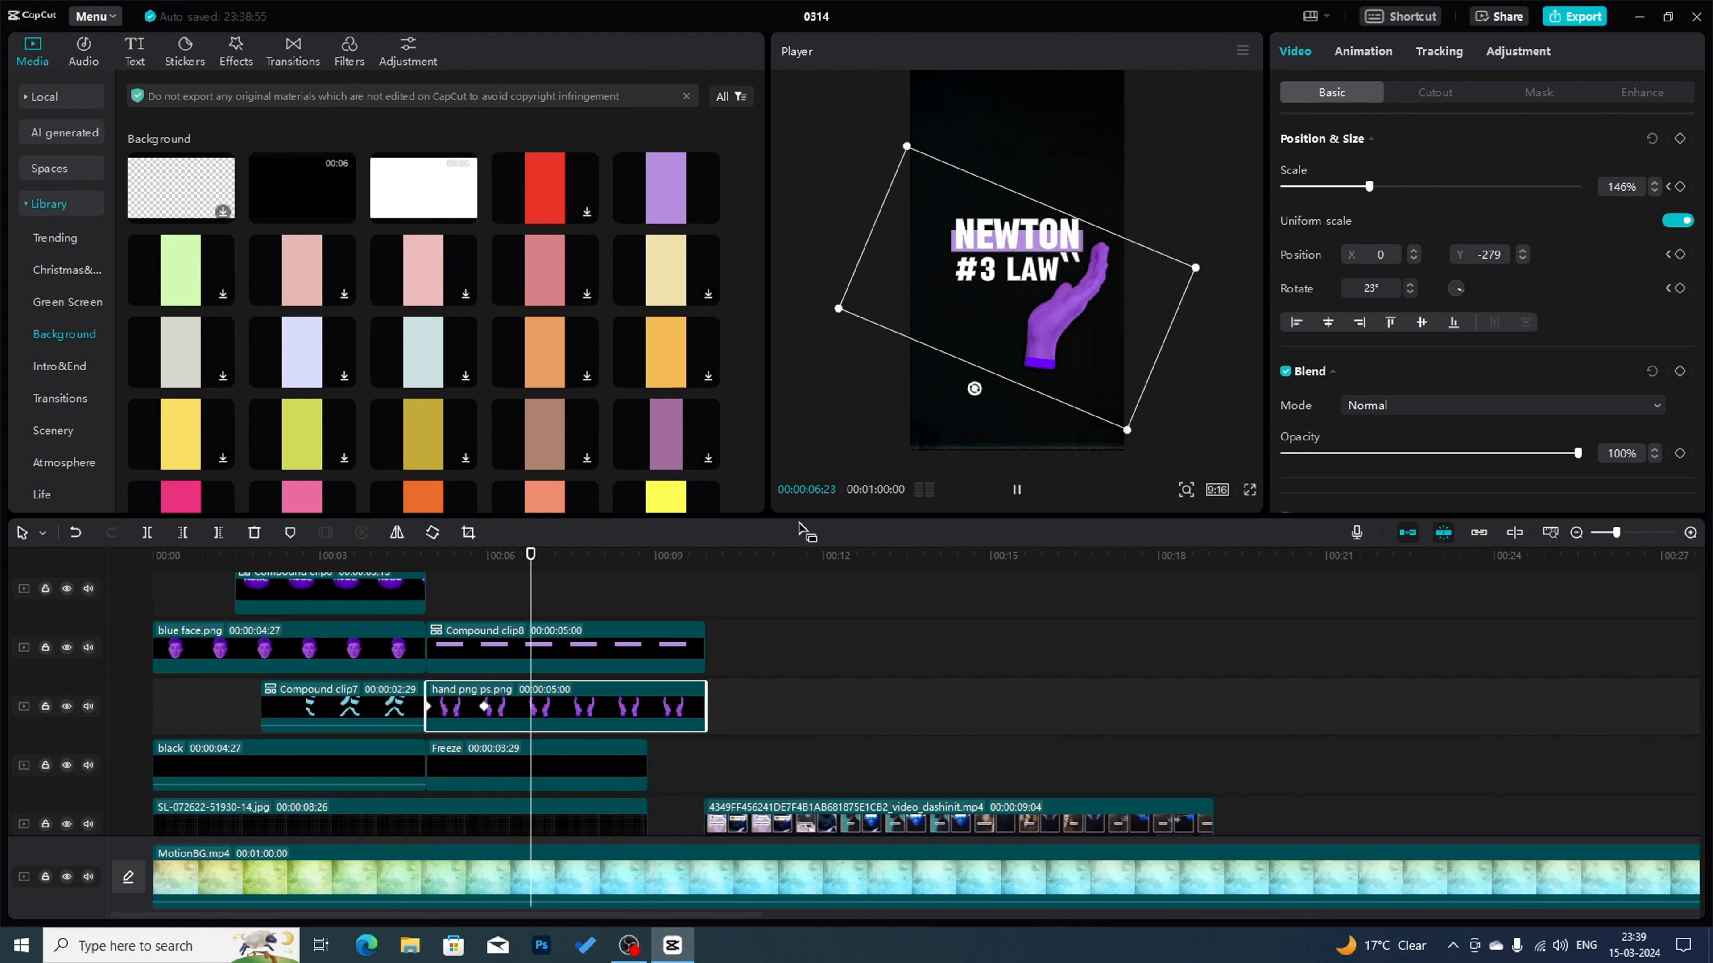
- Duplicate the hand clip at 00:00:04:27 and rotate the copy's Horizontal mask to -95° to isolate the left hand
{"action": "left_click", "coordinate": [426, 557]}
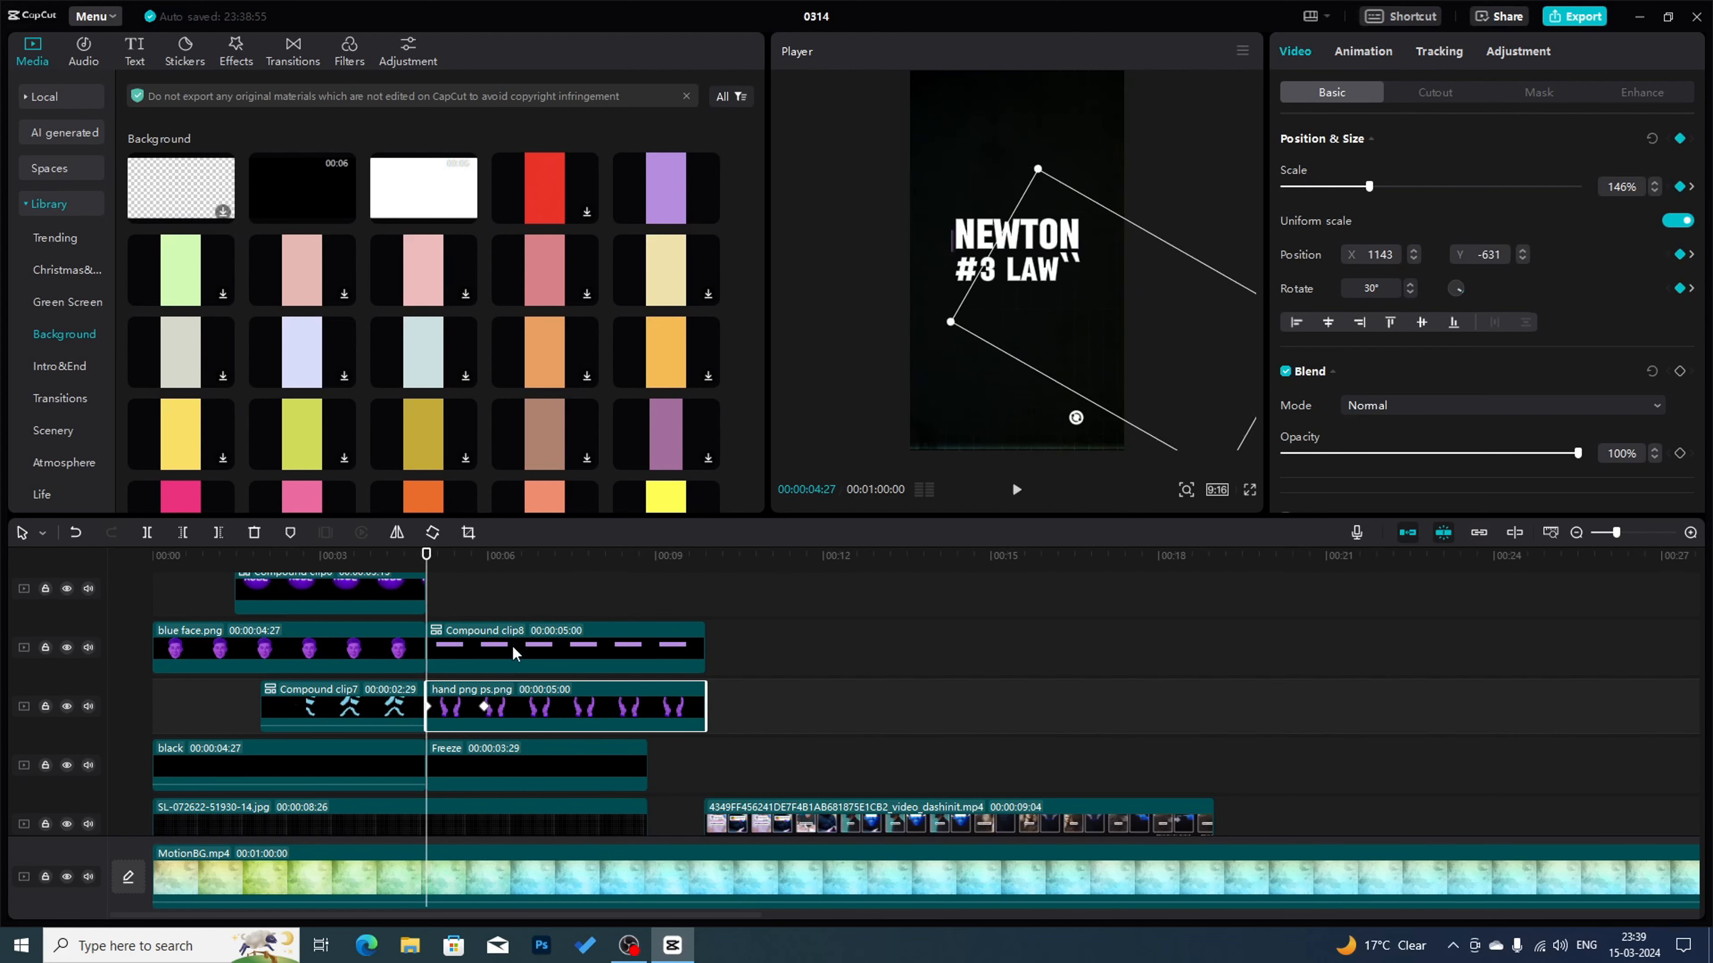
{"action": "key", "text": "ctrl+c"}
{"action": "key", "text": "ctrl+v"}
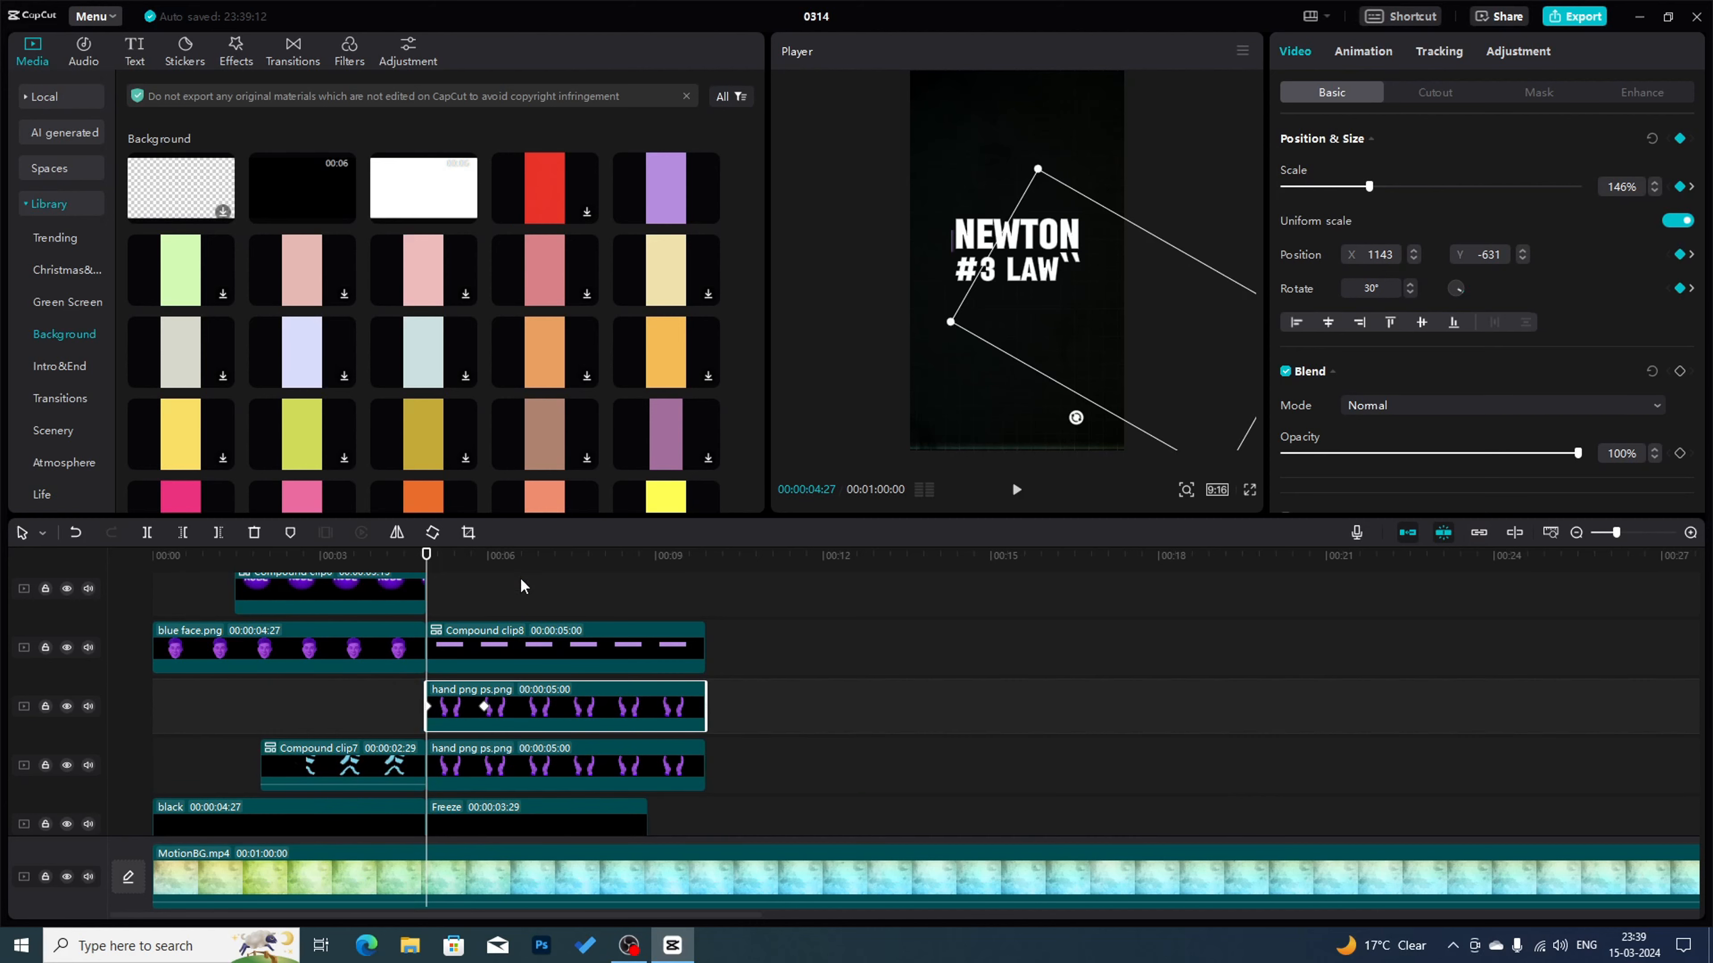
{"action": "left_click", "coordinate": [484, 707]}
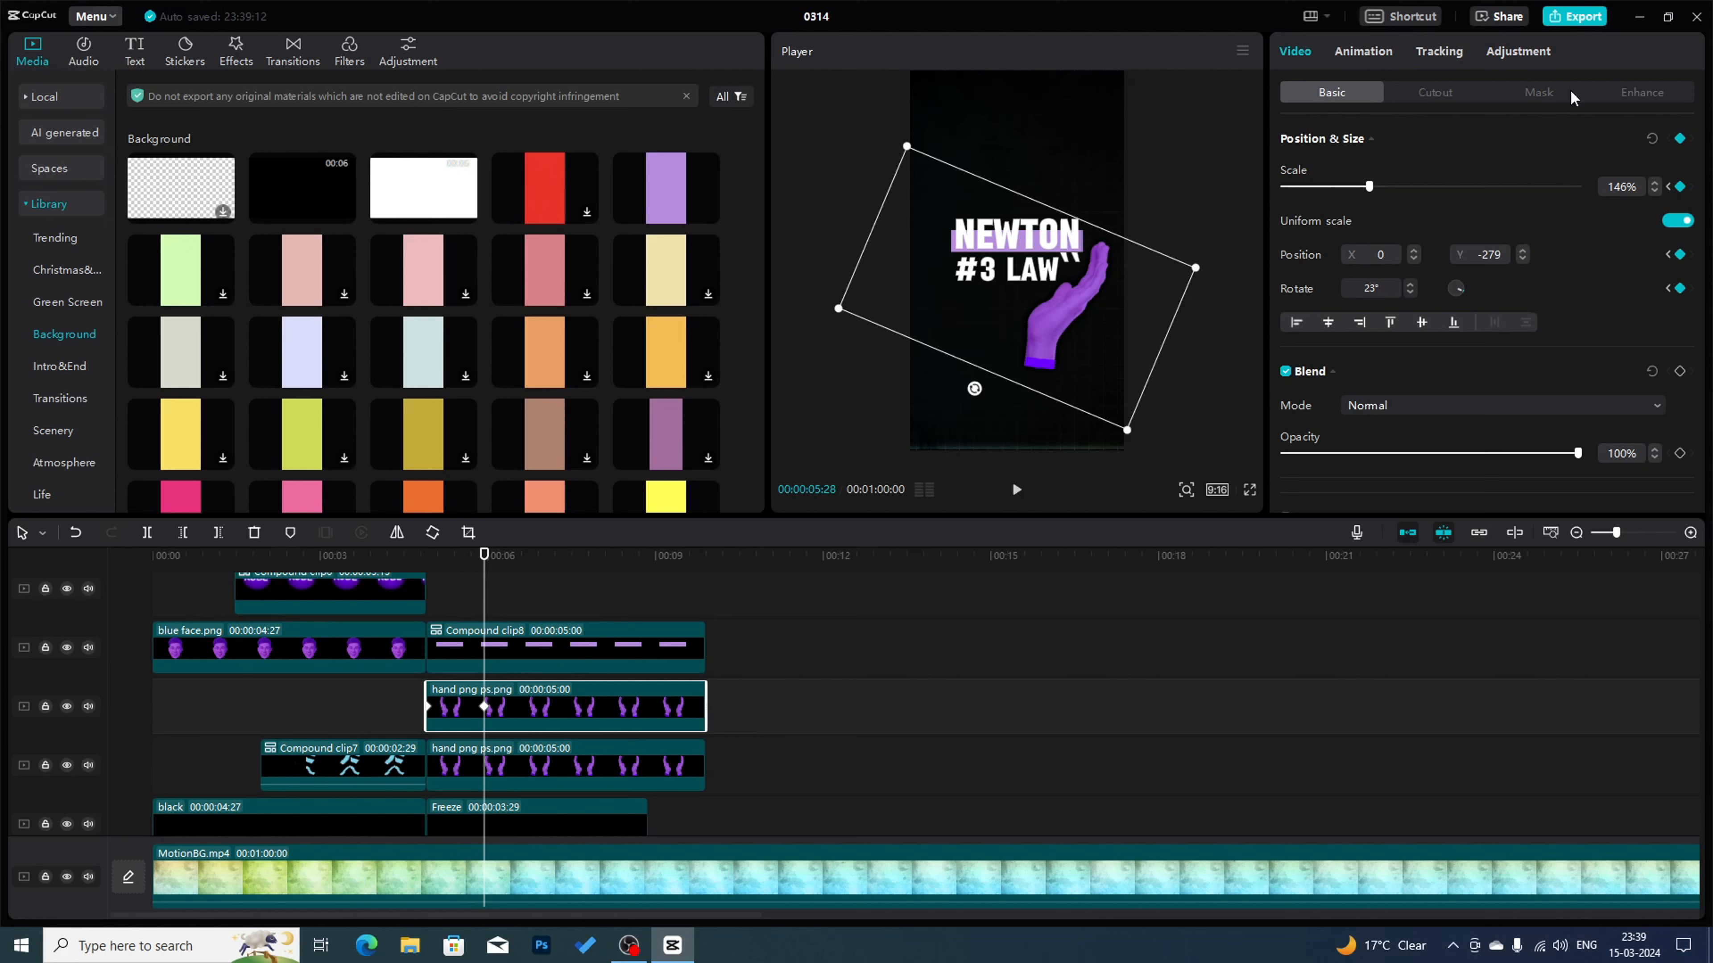
{"action": "left_click", "coordinate": [1551, 93]}
{"action": "left_click_drag", "start_coordinate": [998, 282], "coordinate": [1054, 323]}
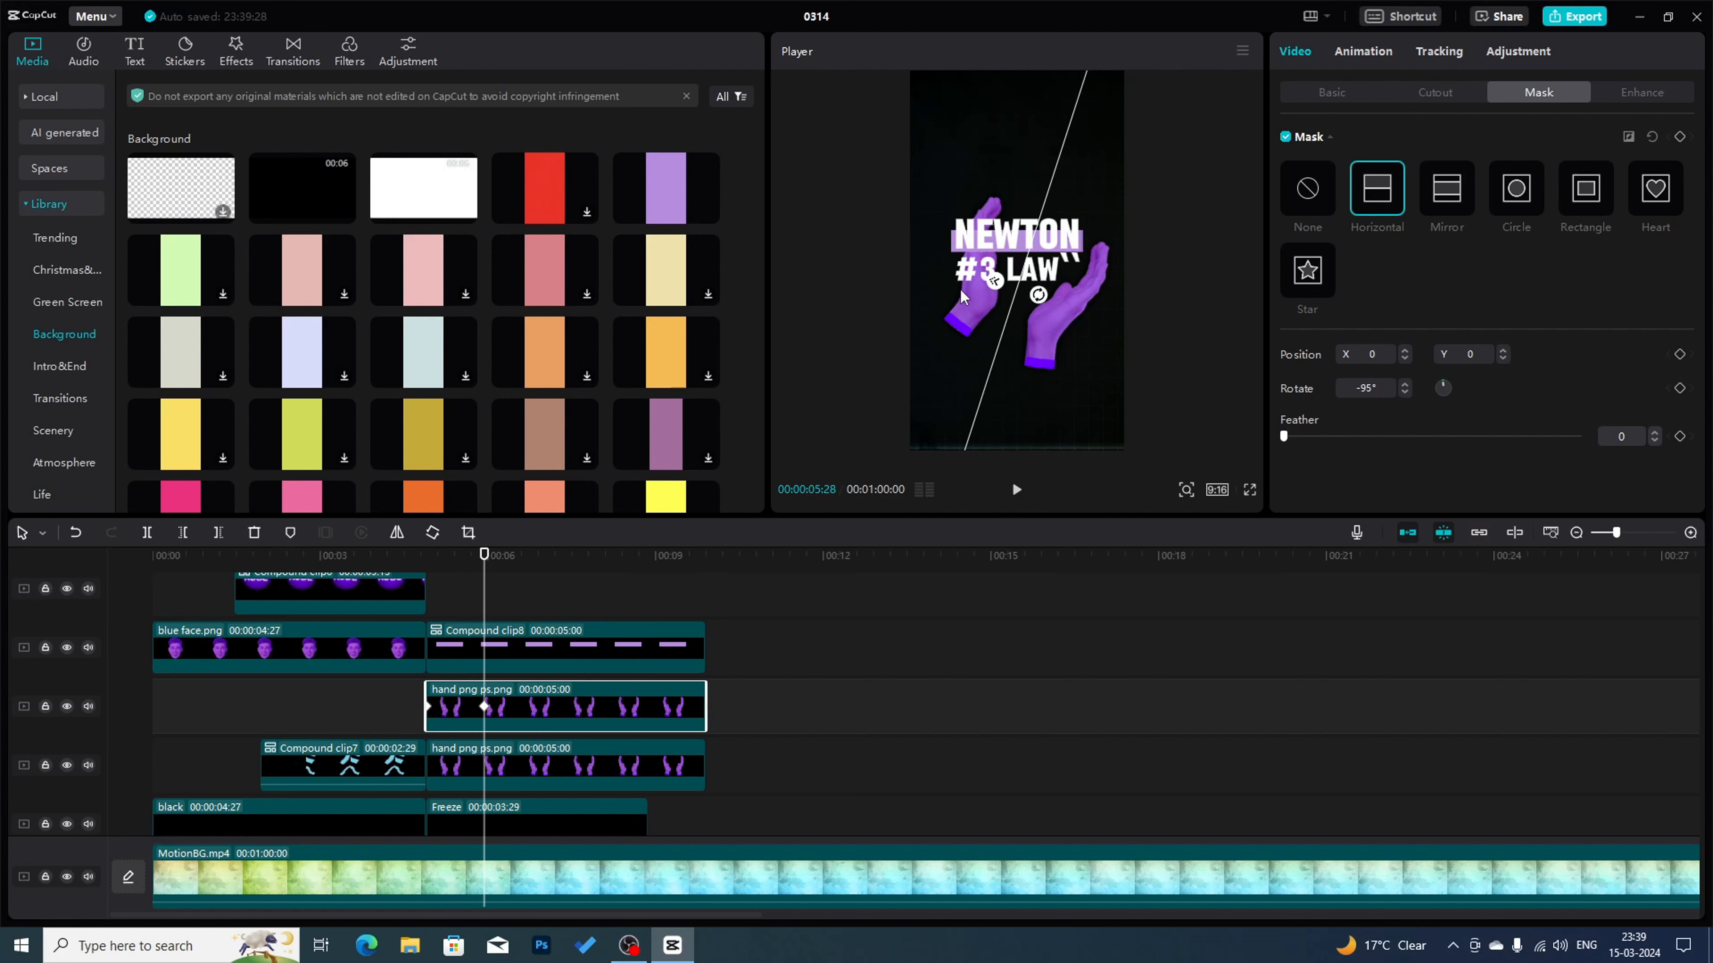
- Place the left hand at X -144, Y -343, rotated -23°, at 00:00:05:28, and move it out of frame at 00:00:04:27
{"action": "left_click", "coordinate": [1332, 93]}
{"action": "left_click_drag", "start_coordinate": [975, 391], "coordinate": [1083, 313]}
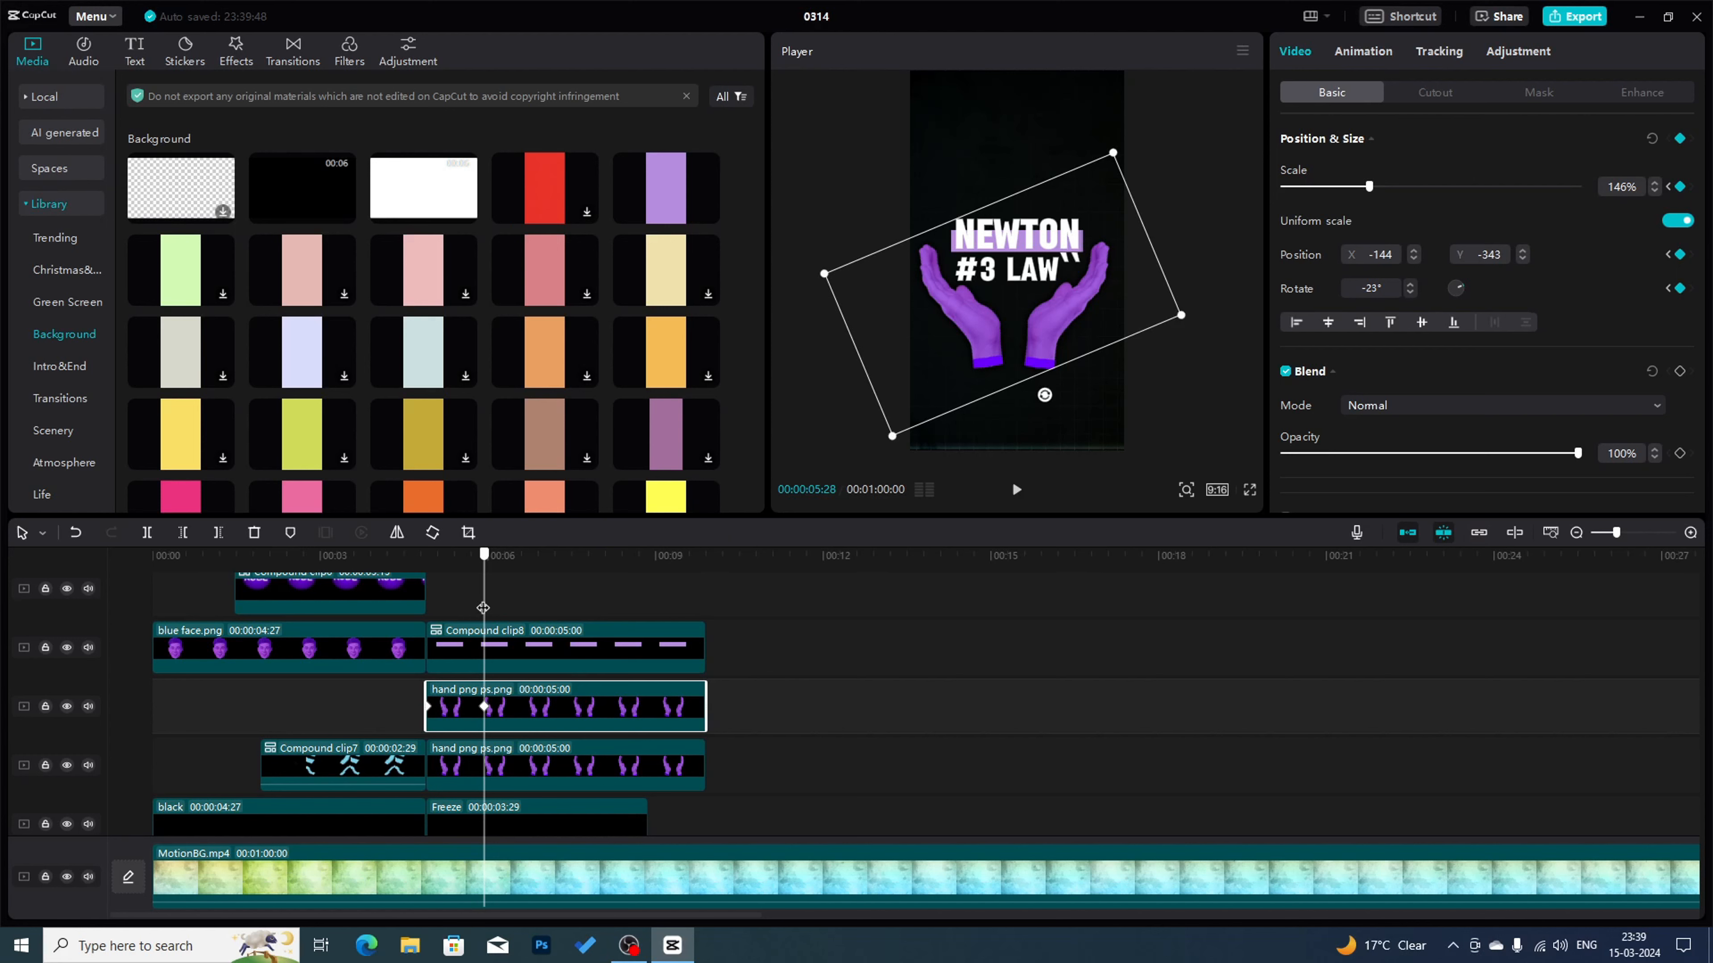
{"action": "left_click_drag", "start_coordinate": [482, 607], "coordinate": [431, 608]}
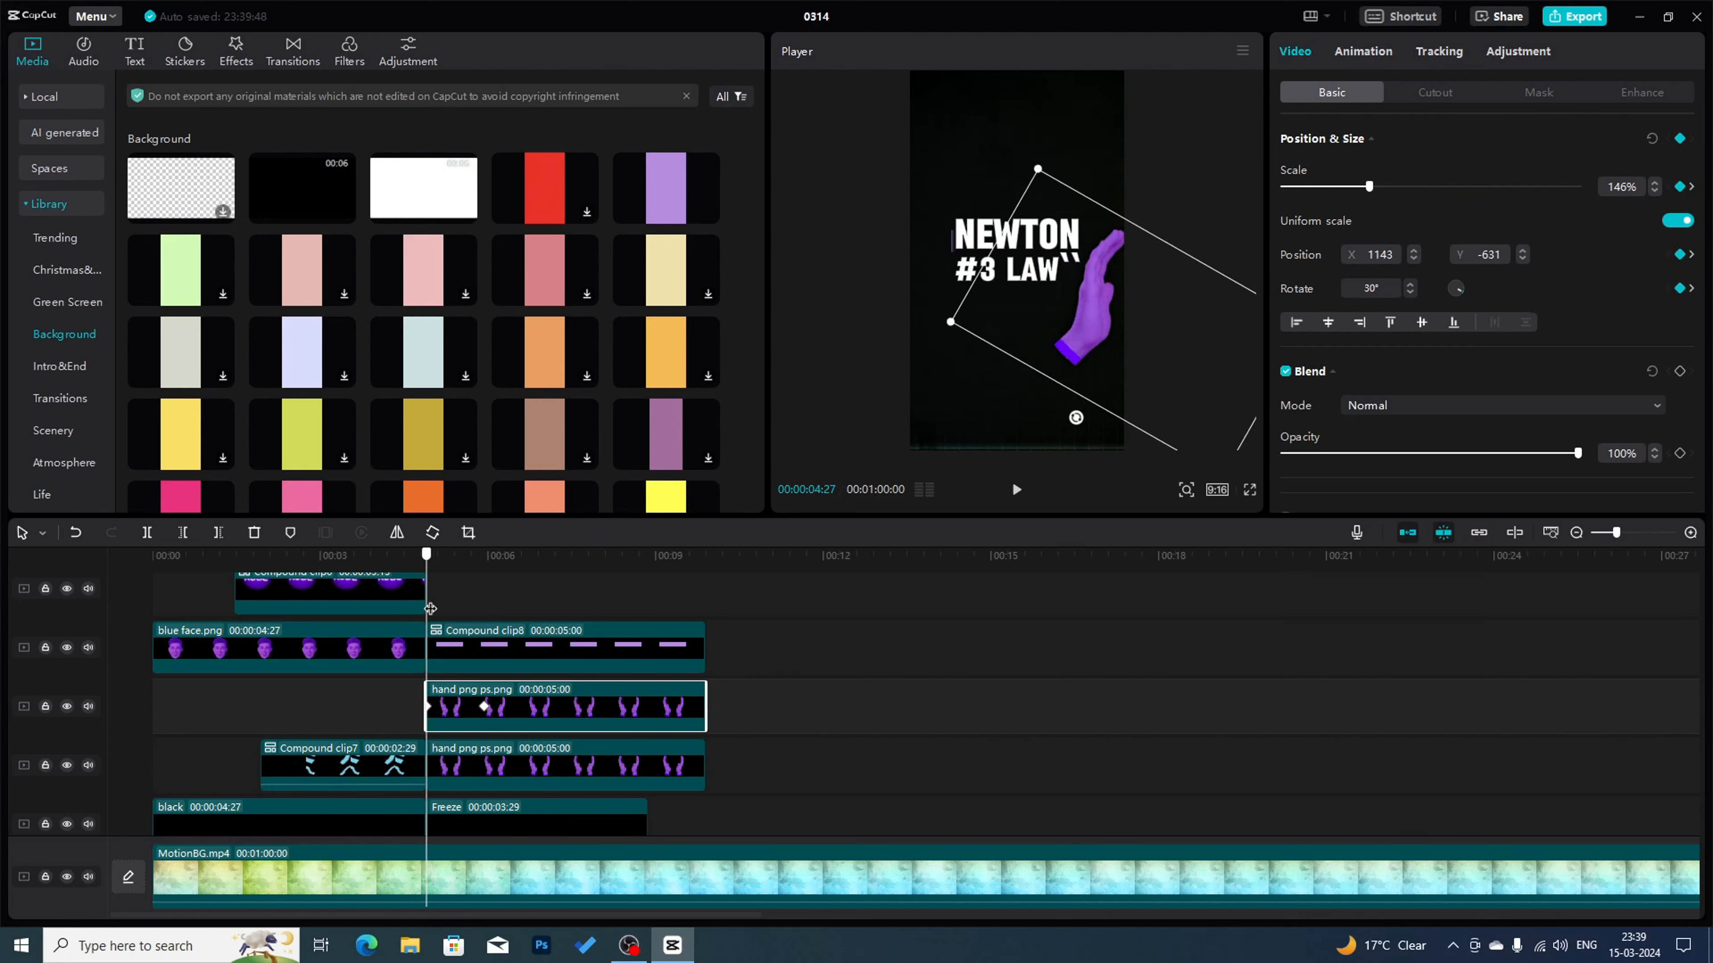
{"action": "left_click_drag", "start_coordinate": [1076, 418], "coordinate": [879, 393]}
- Preview both hands entering beside the title from 00:00:04:27
{"action": "left_click", "coordinate": [424, 550]}
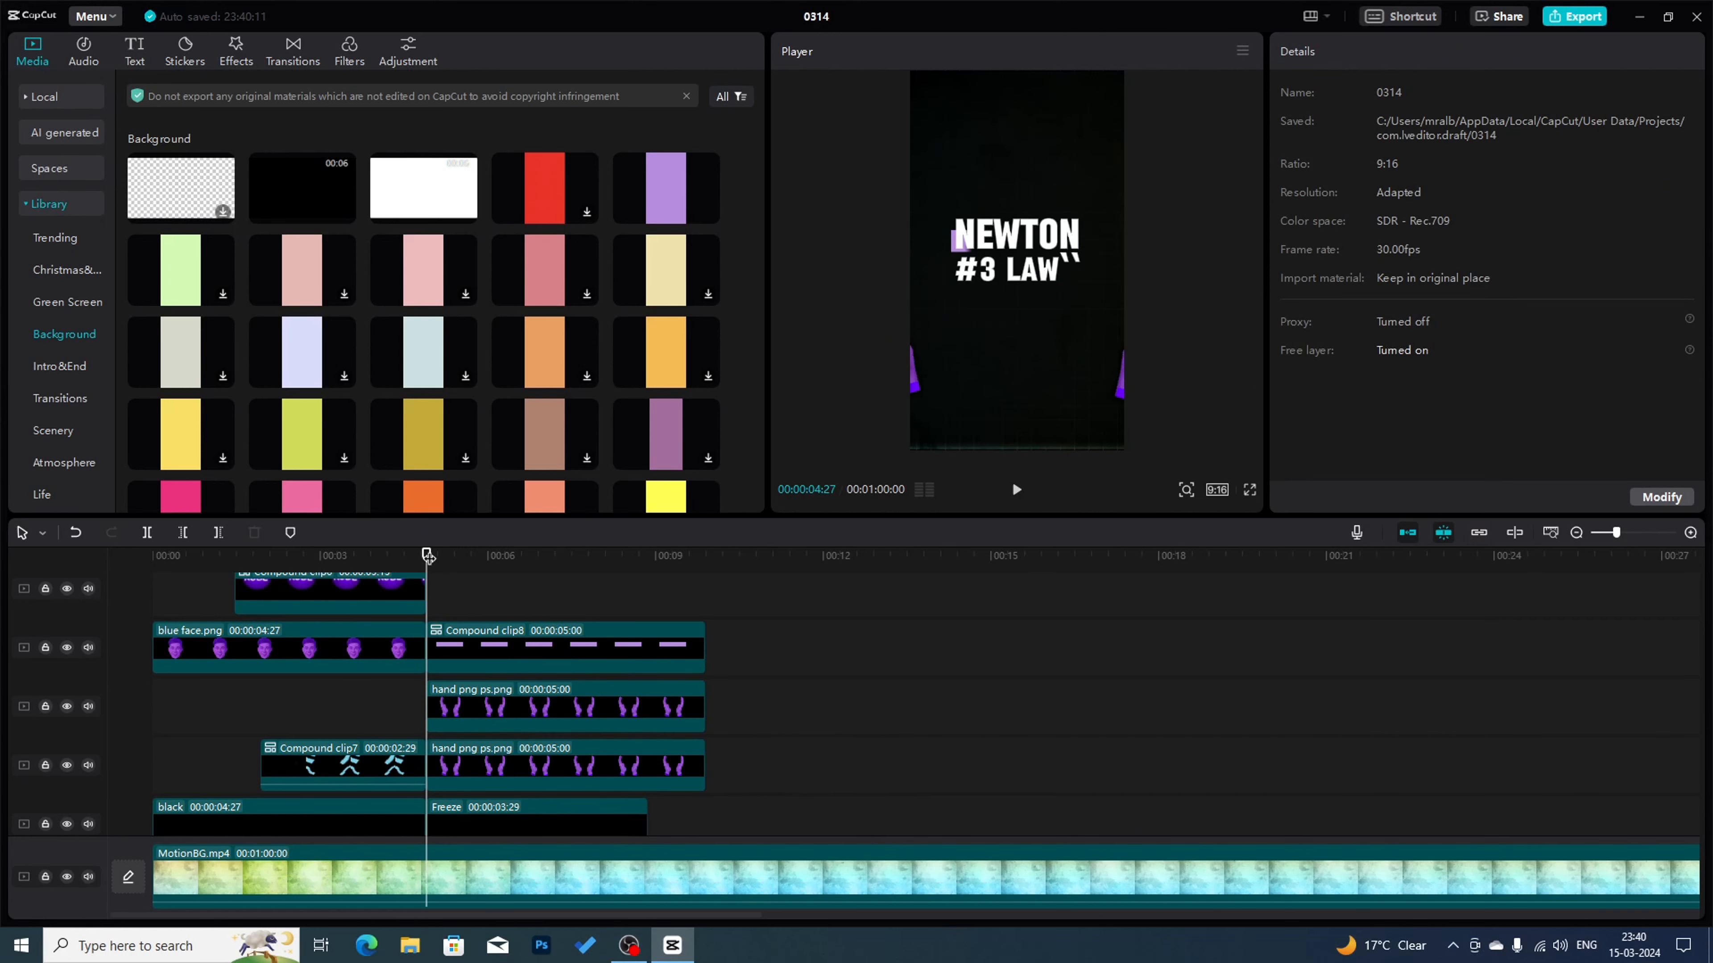
{"action": "key", "text": "space"}
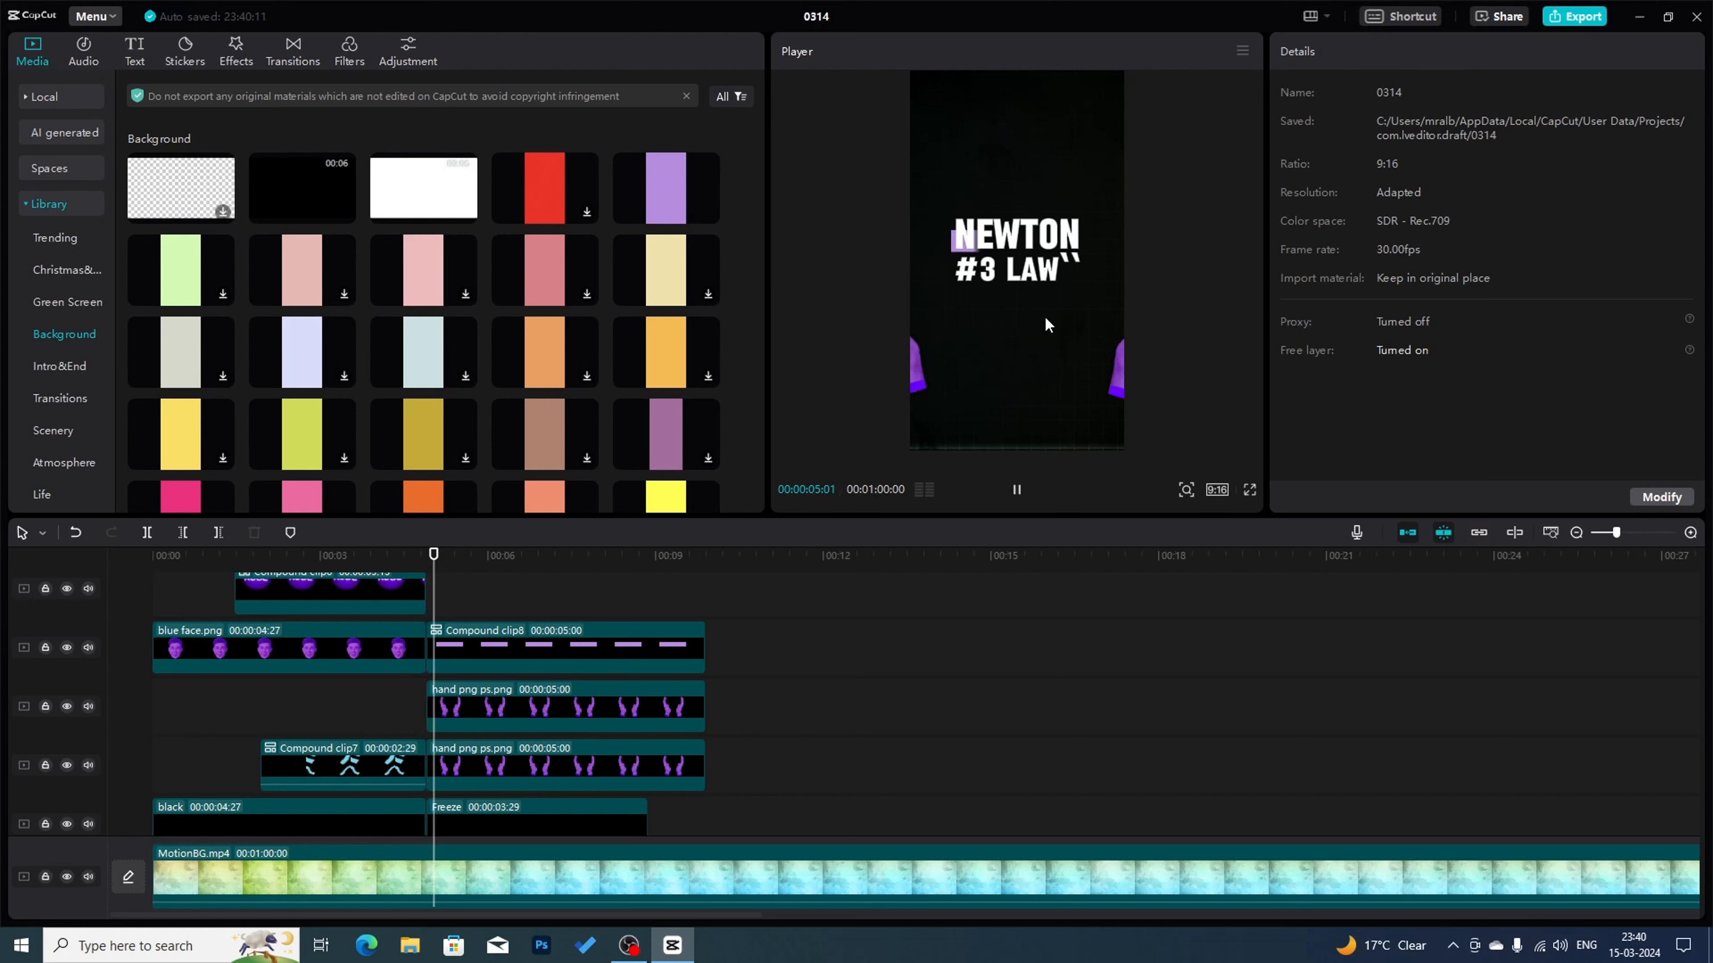
{"action": "key", "text": "space"}
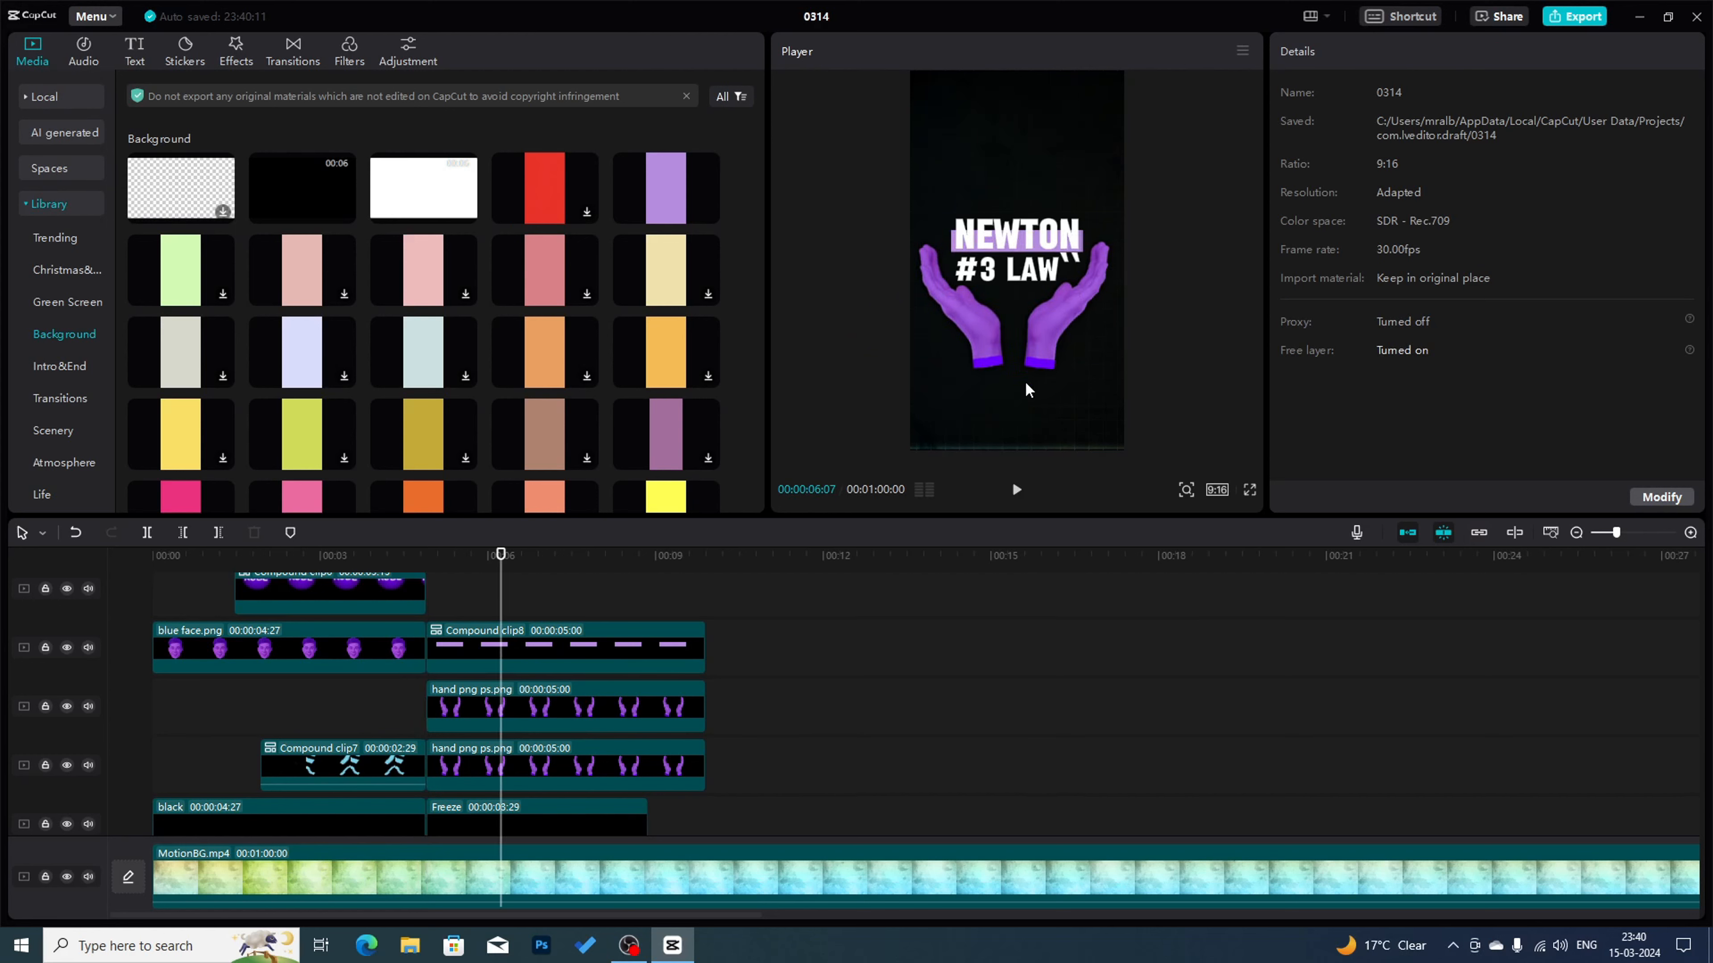
- Apply Auto curve to the purple strip's second mask position X keyframe in Compound clip8
{"action": "left_click", "coordinate": [556, 639]}
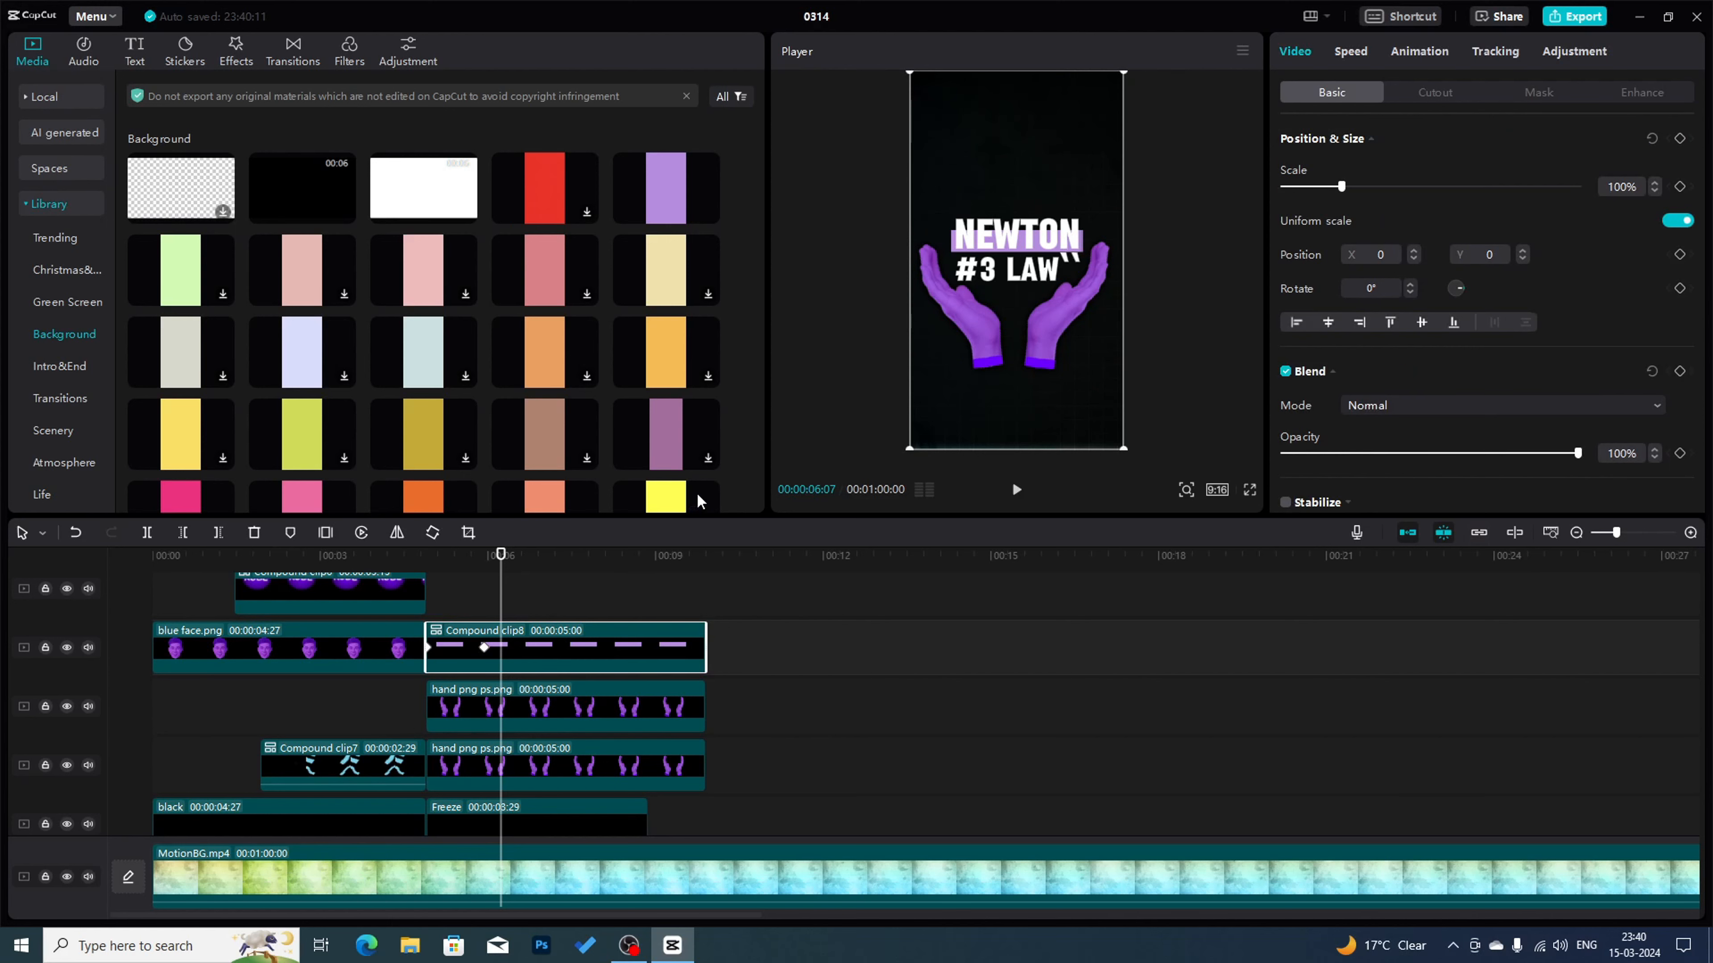
{"action": "key", "text": "alt+k"}
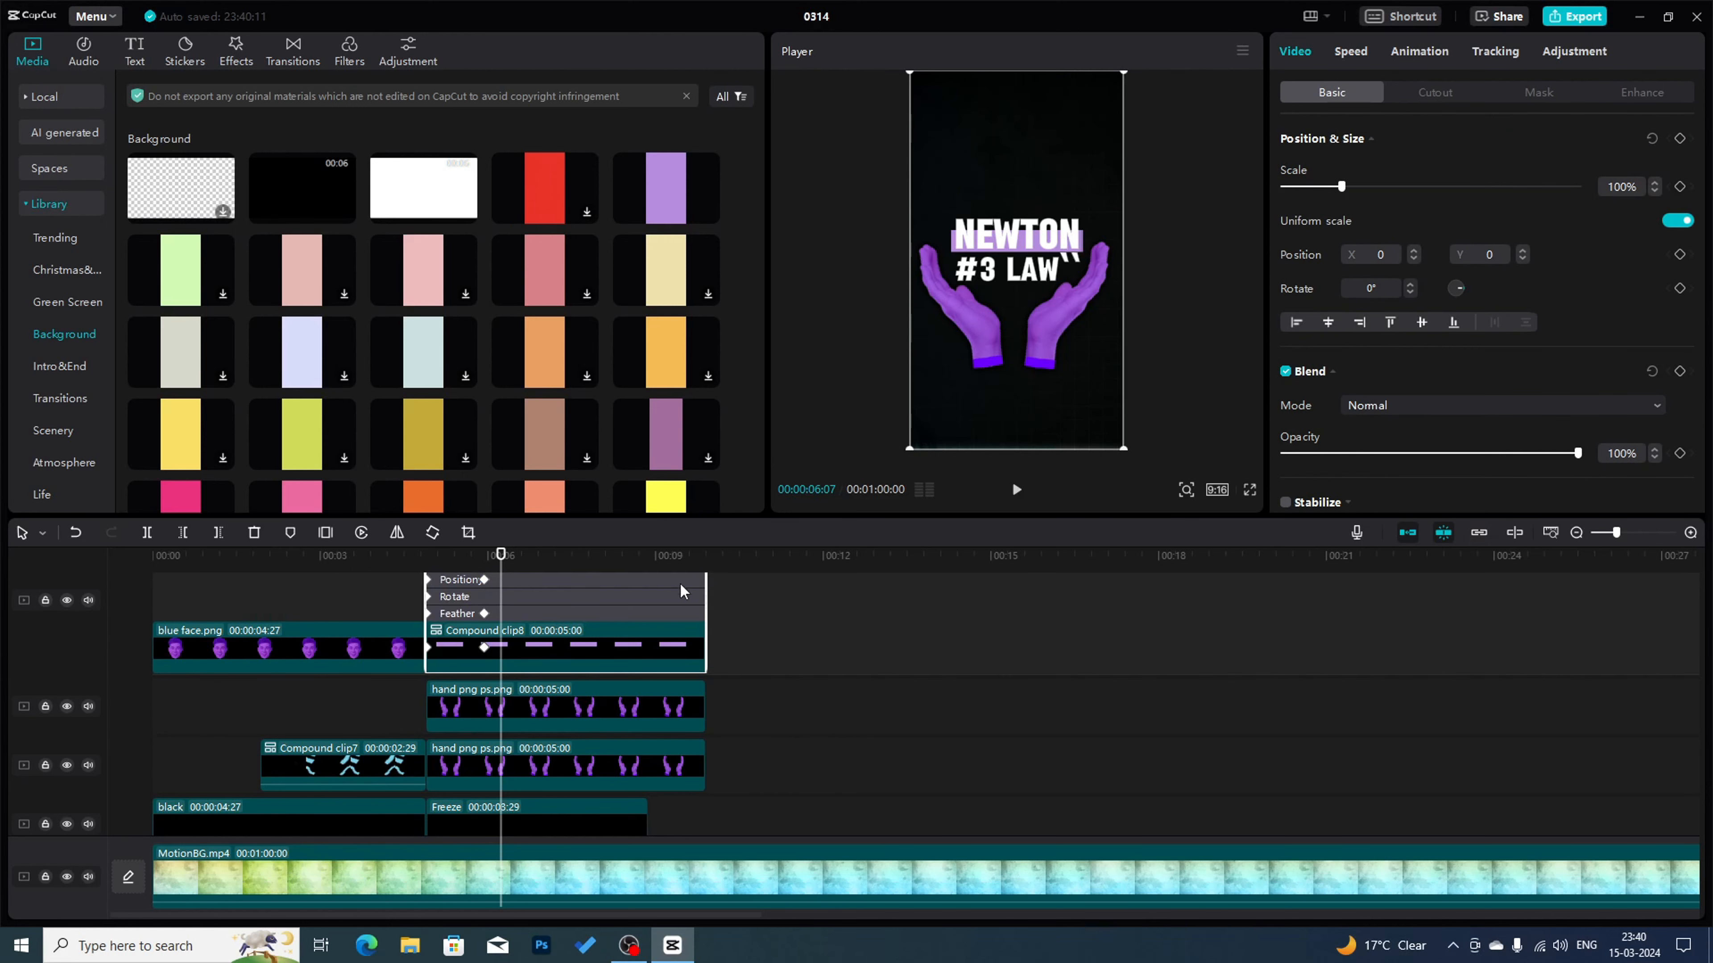
{"action": "scroll", "coordinate": [592, 695], "scroll_direction": "up", "scroll_amount": 2}
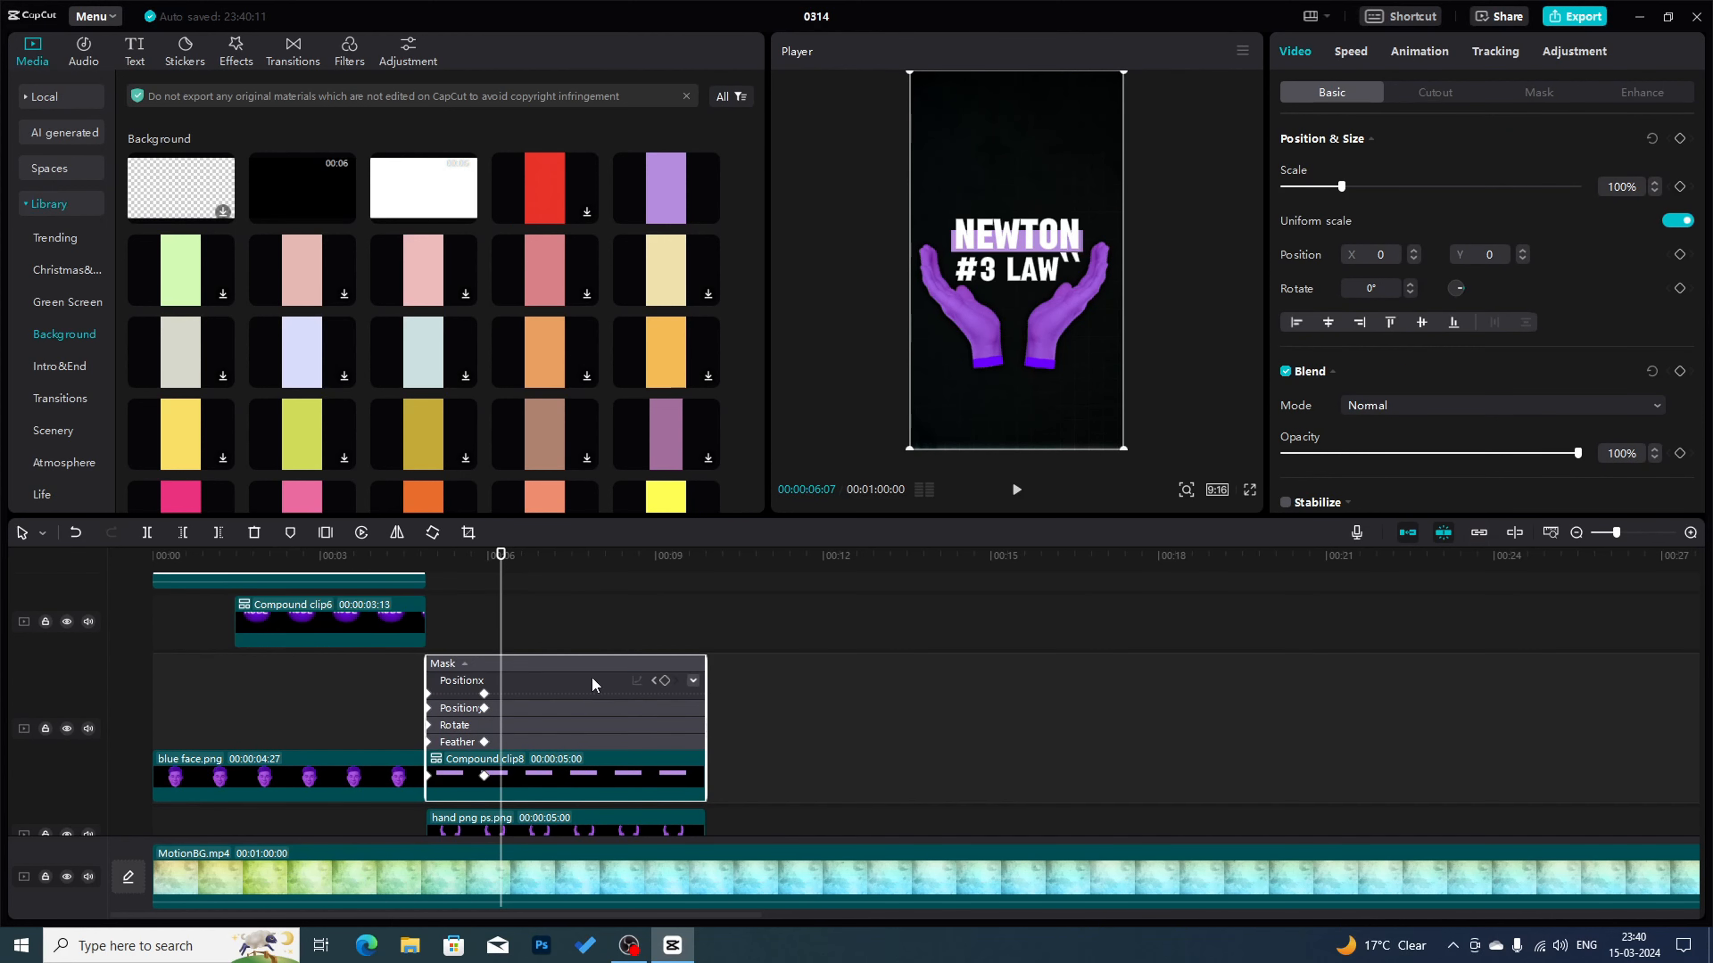
{"action": "left_click", "coordinate": [556, 688]}
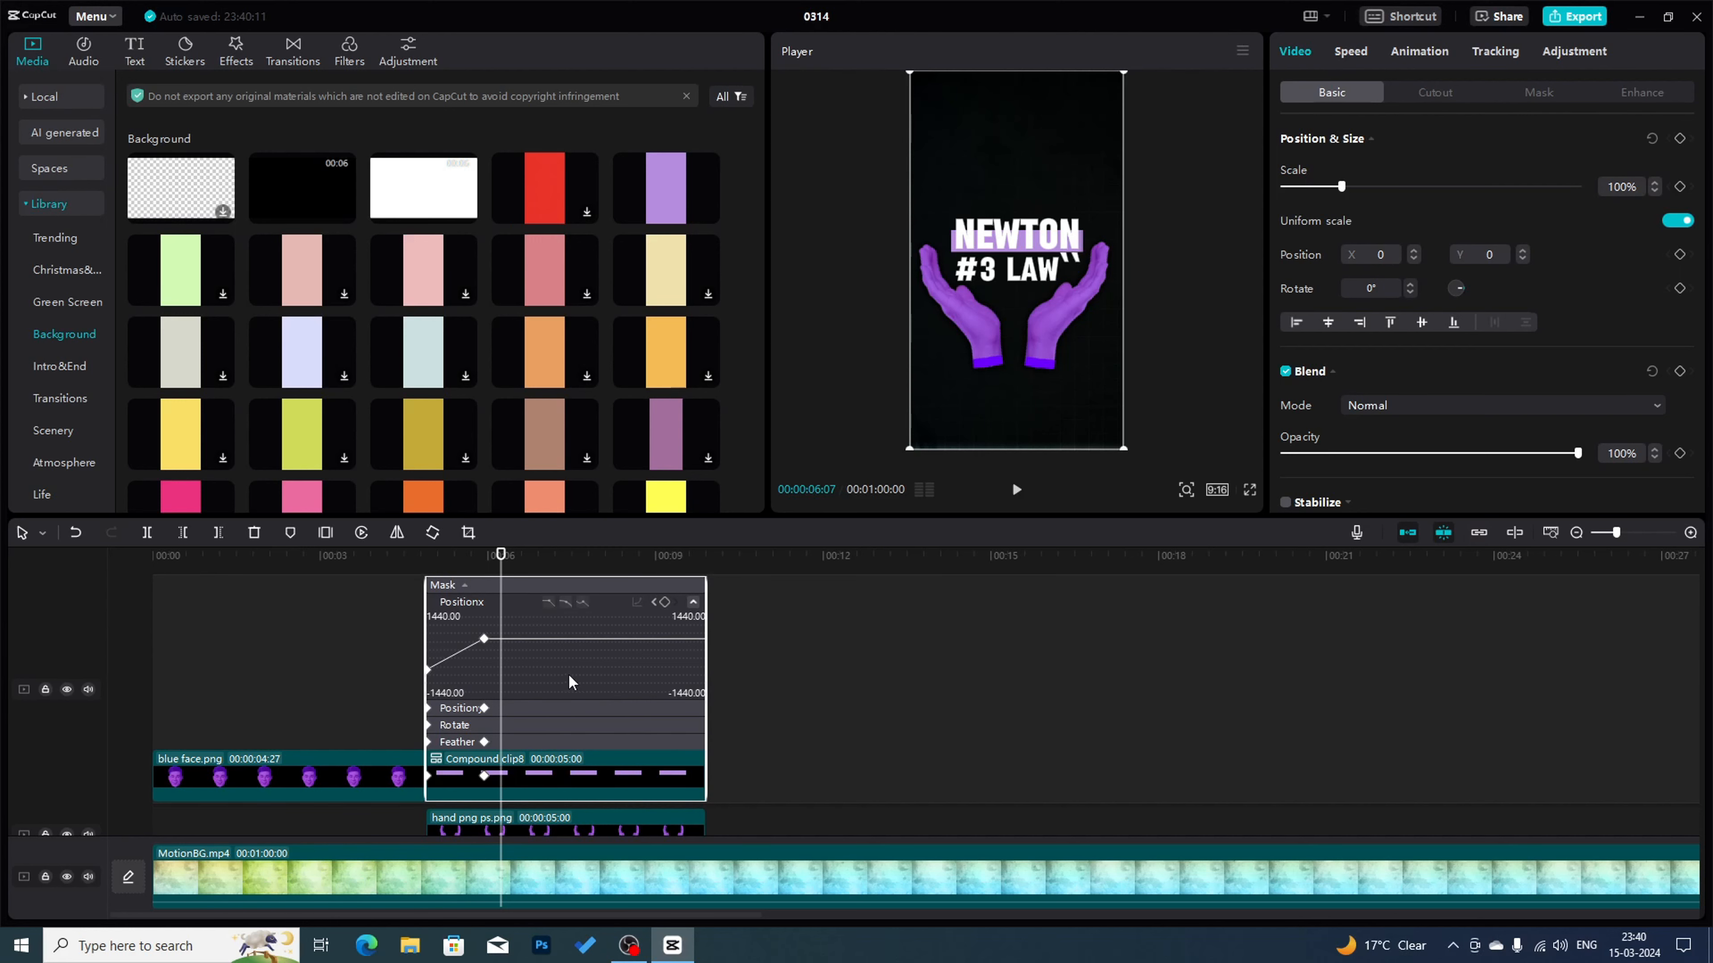
{"action": "scroll", "coordinate": [564, 668], "scroll_direction": "up", "scroll_amount": 1}
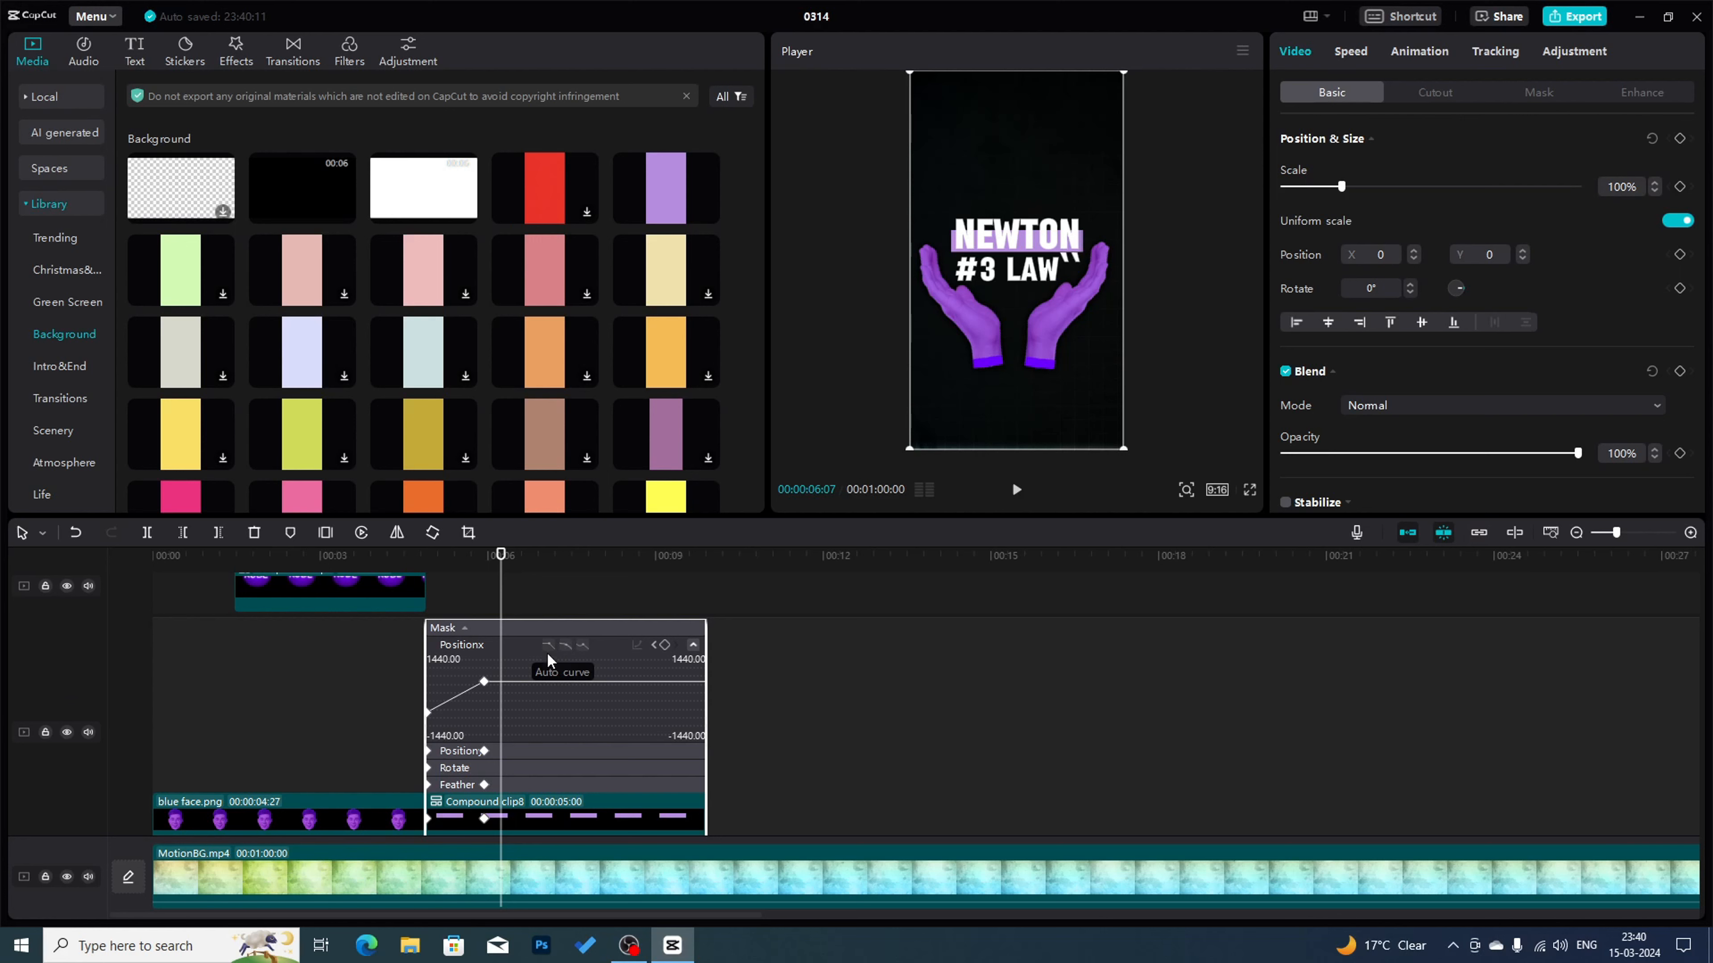
{"action": "left_click", "coordinate": [565, 645]}
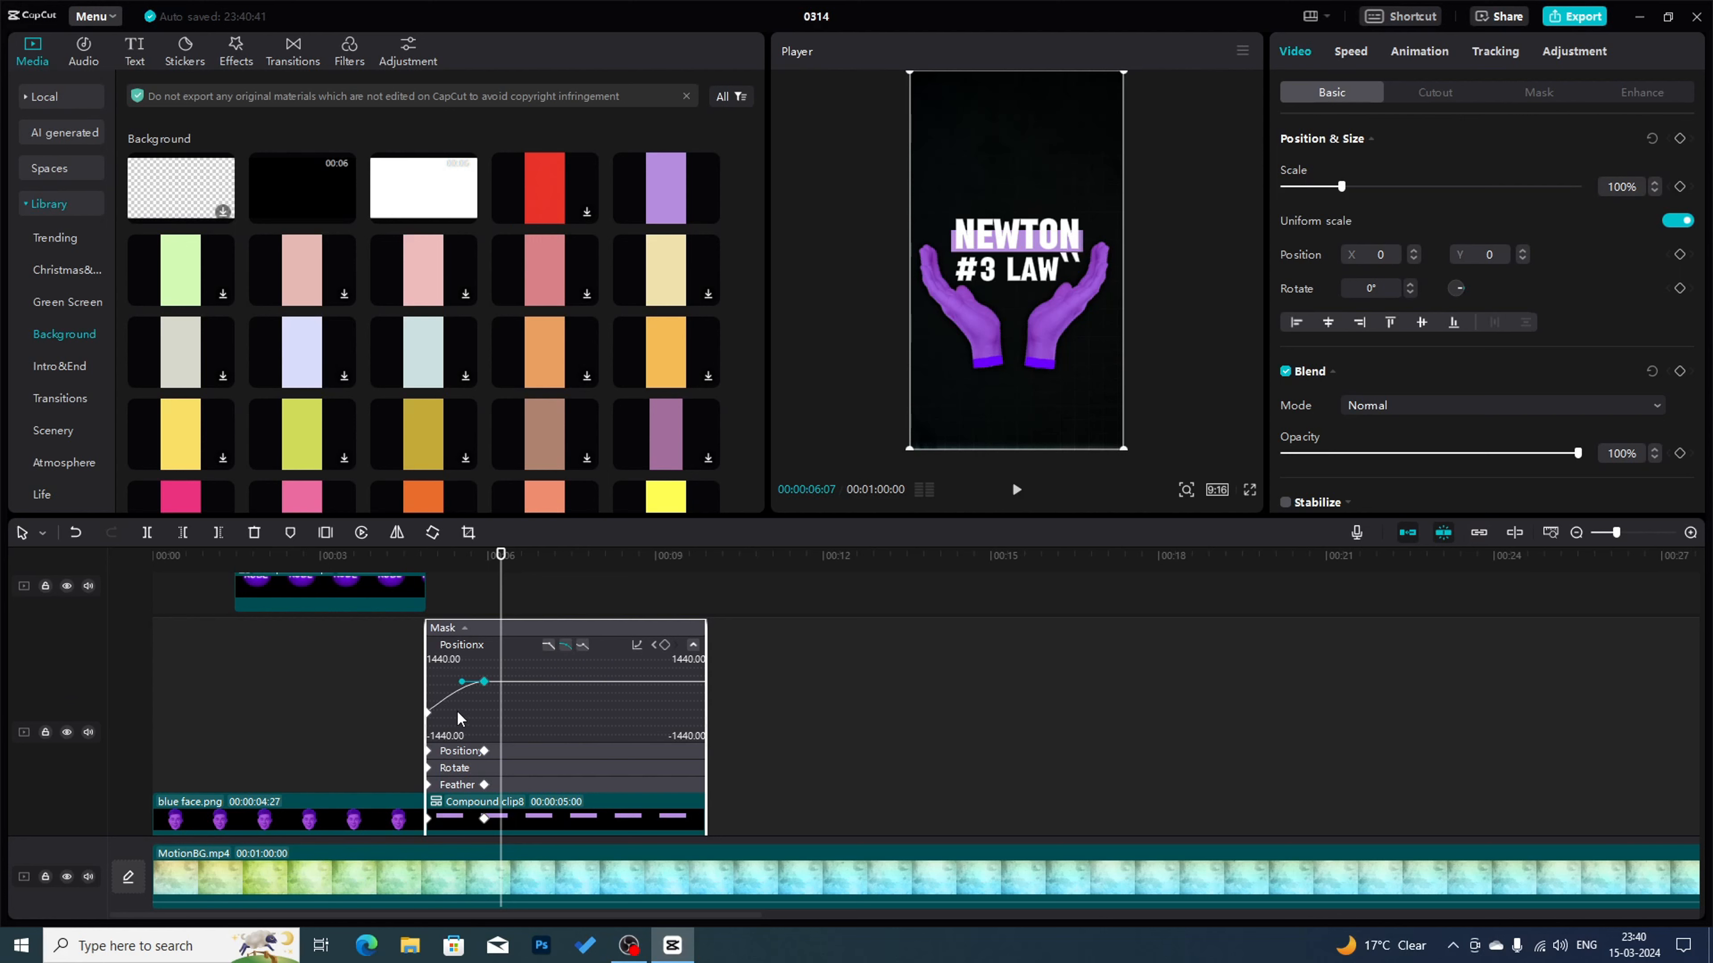
{"action": "left_click", "coordinate": [908, 442]}
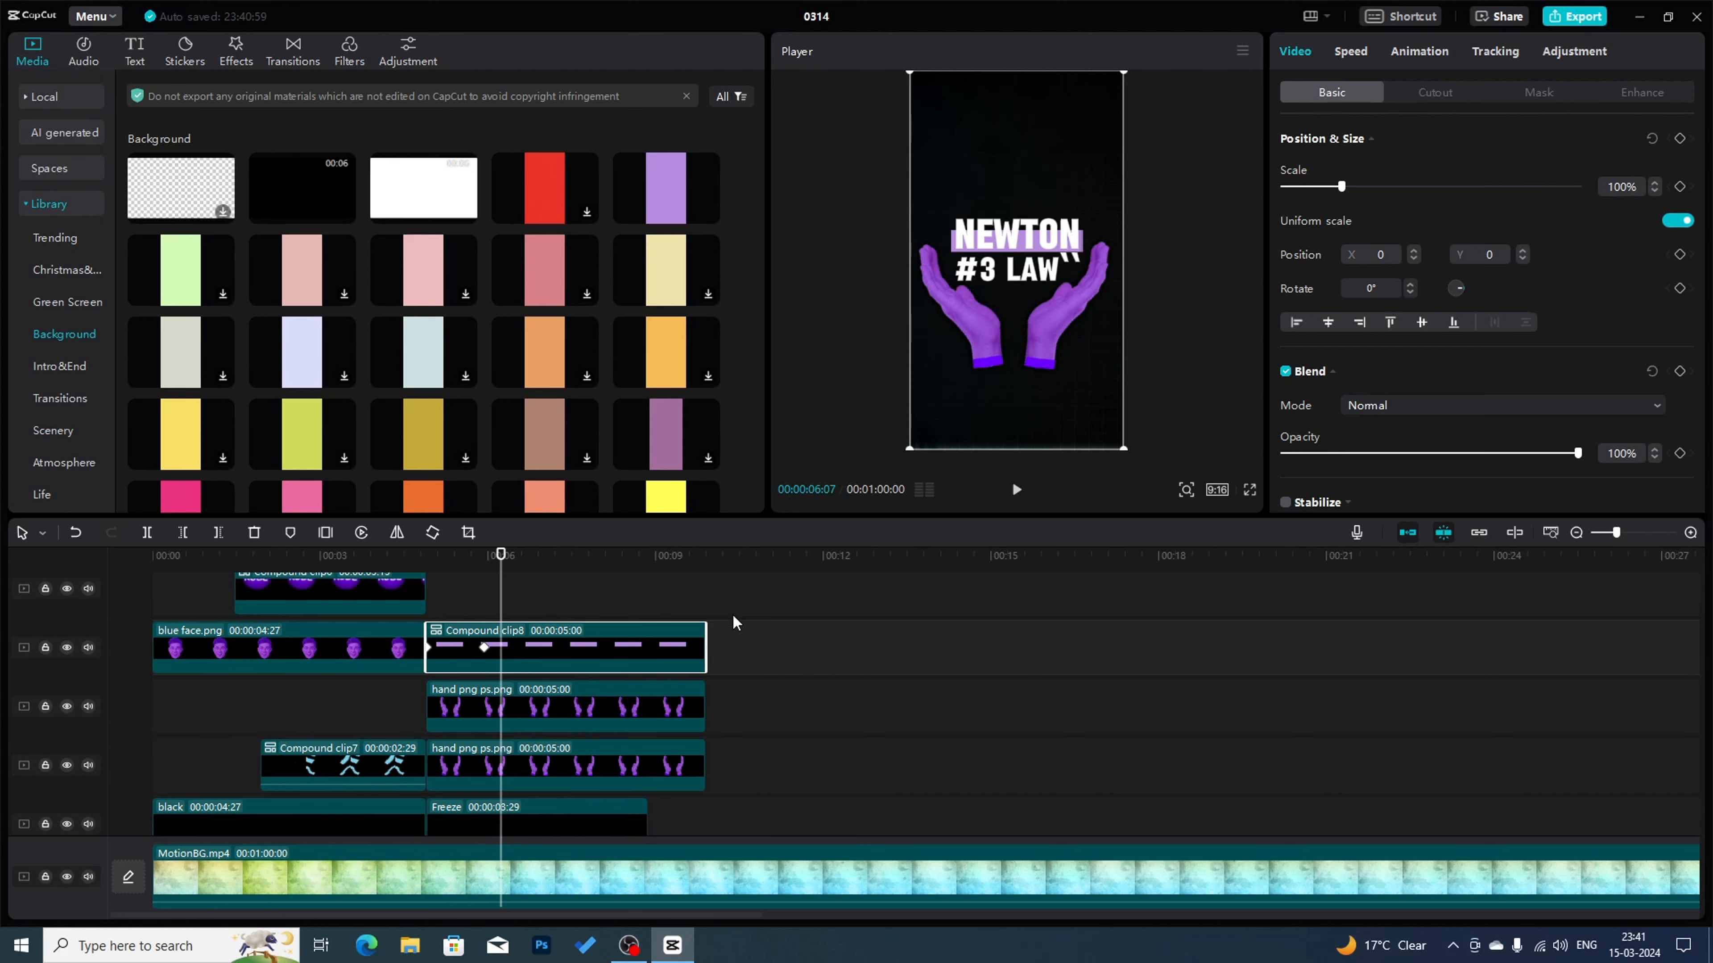
- Apply the Ease Out 1 graph to the left hand's x position keyframe at 00:00:05:28
{"action": "left_click", "coordinate": [578, 712]}
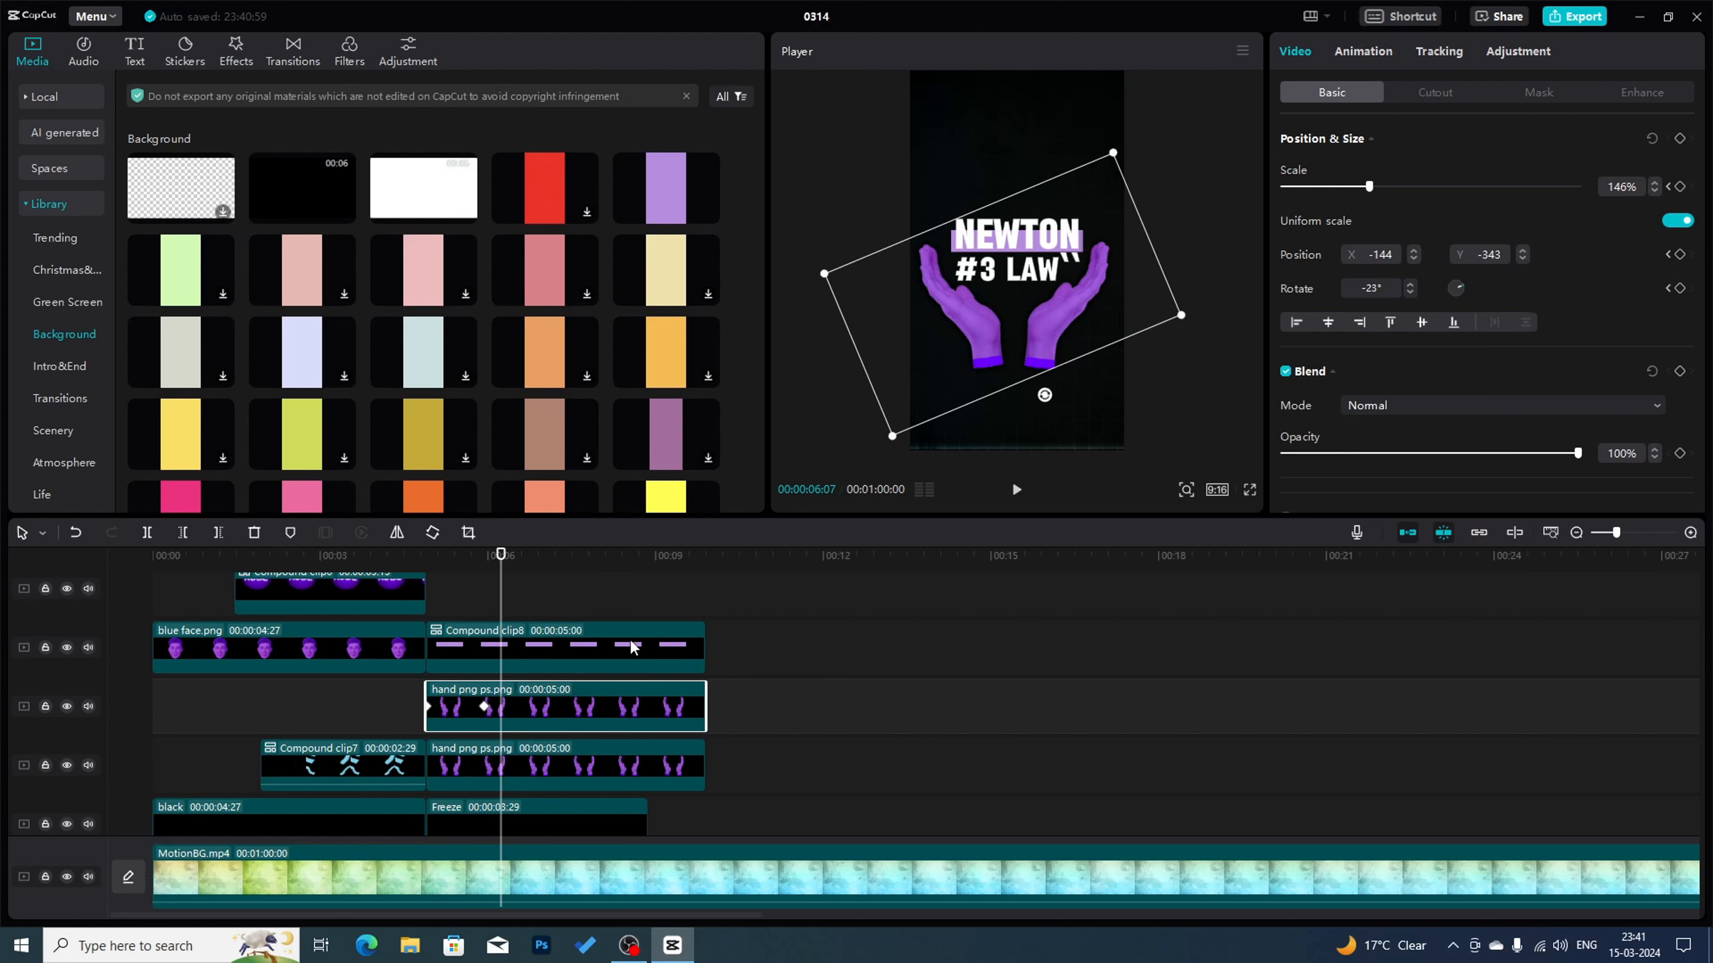
{"action": "key", "text": "alt+k"}
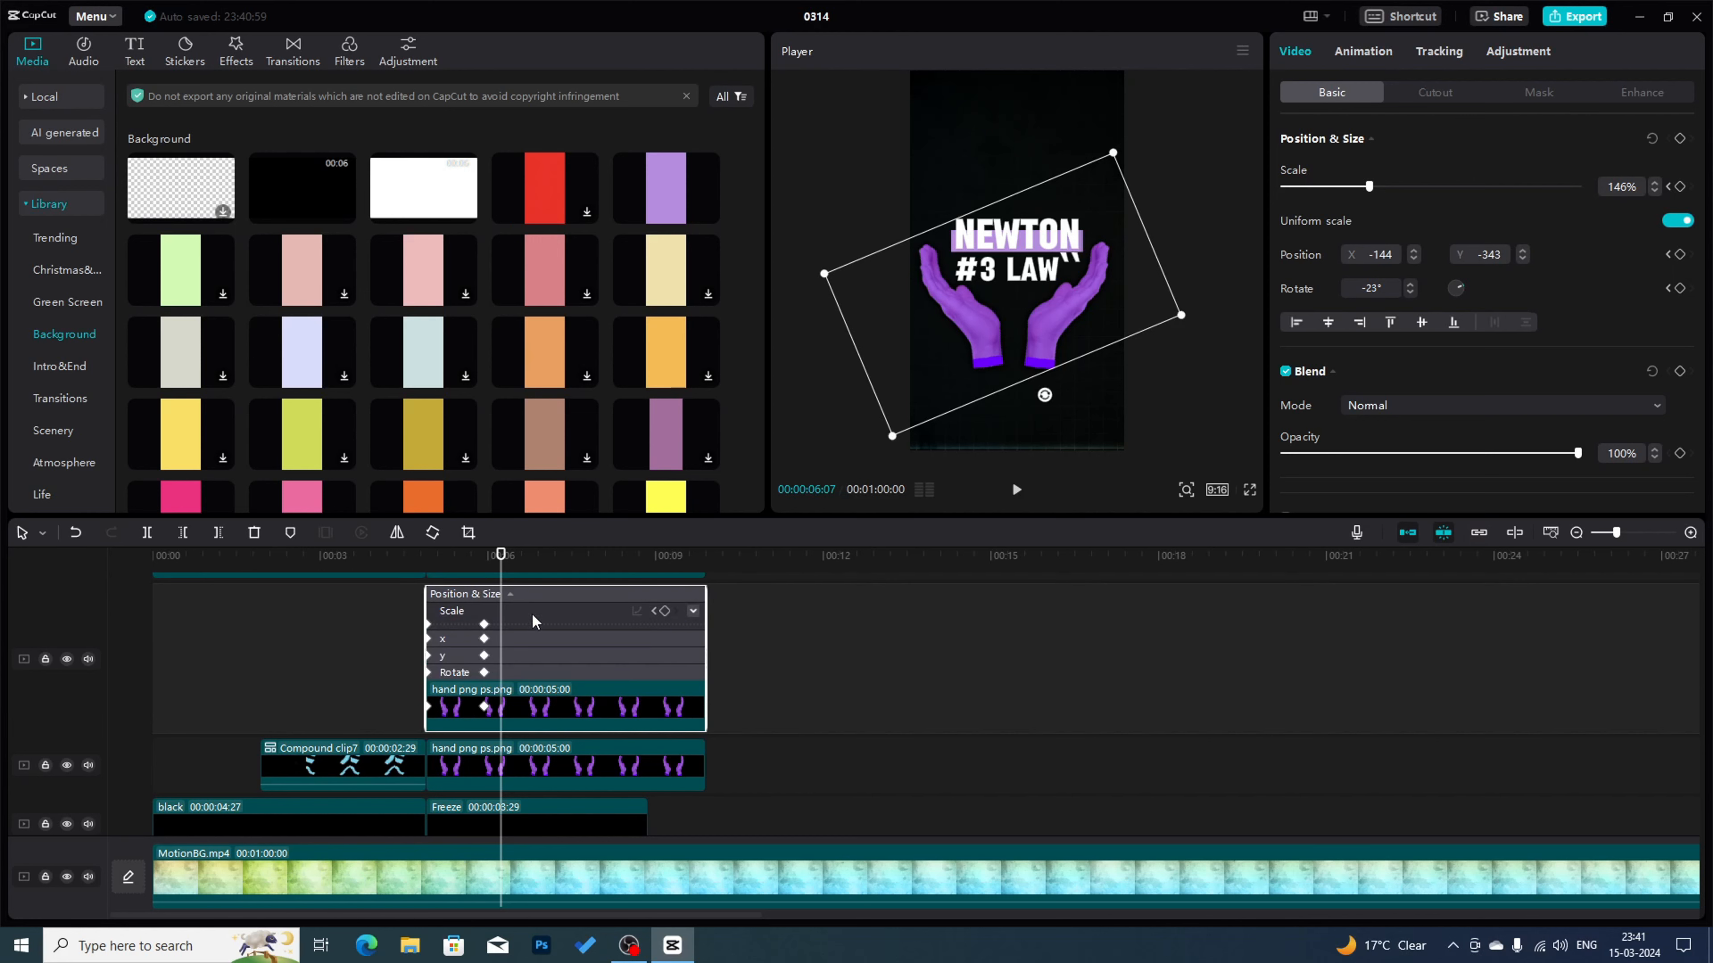
{"action": "left_click", "coordinate": [540, 633]}
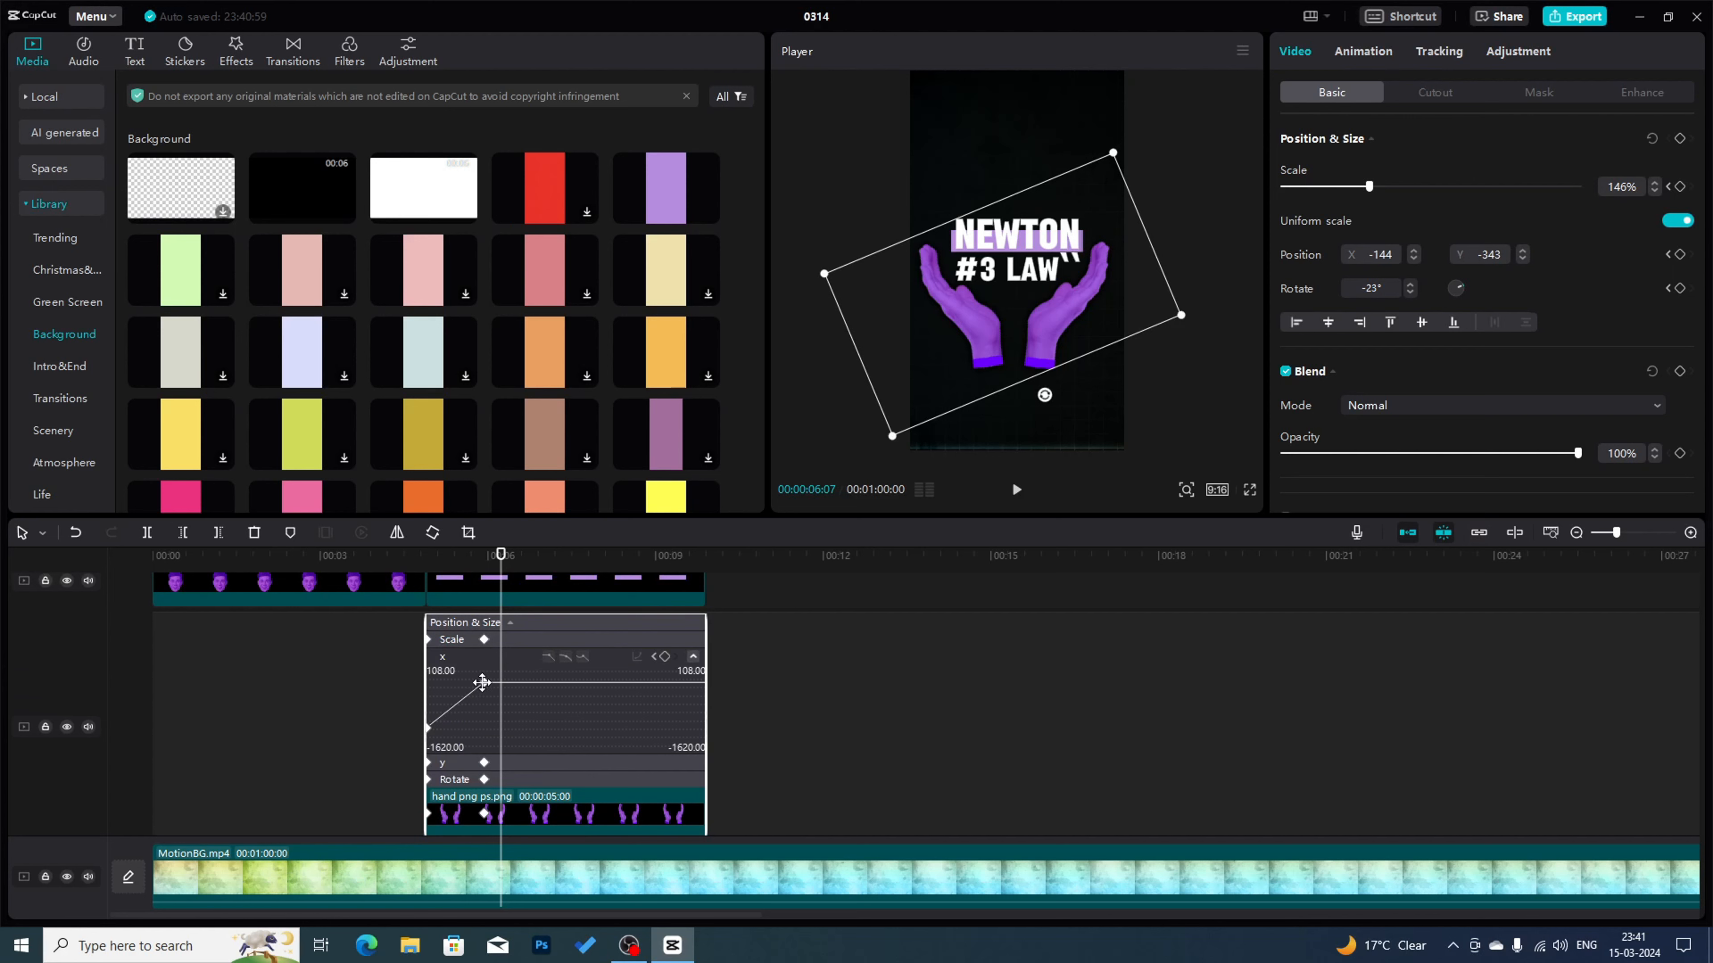
{"action": "left_click", "coordinate": [490, 683]}
{"action": "left_click", "coordinate": [637, 658]}
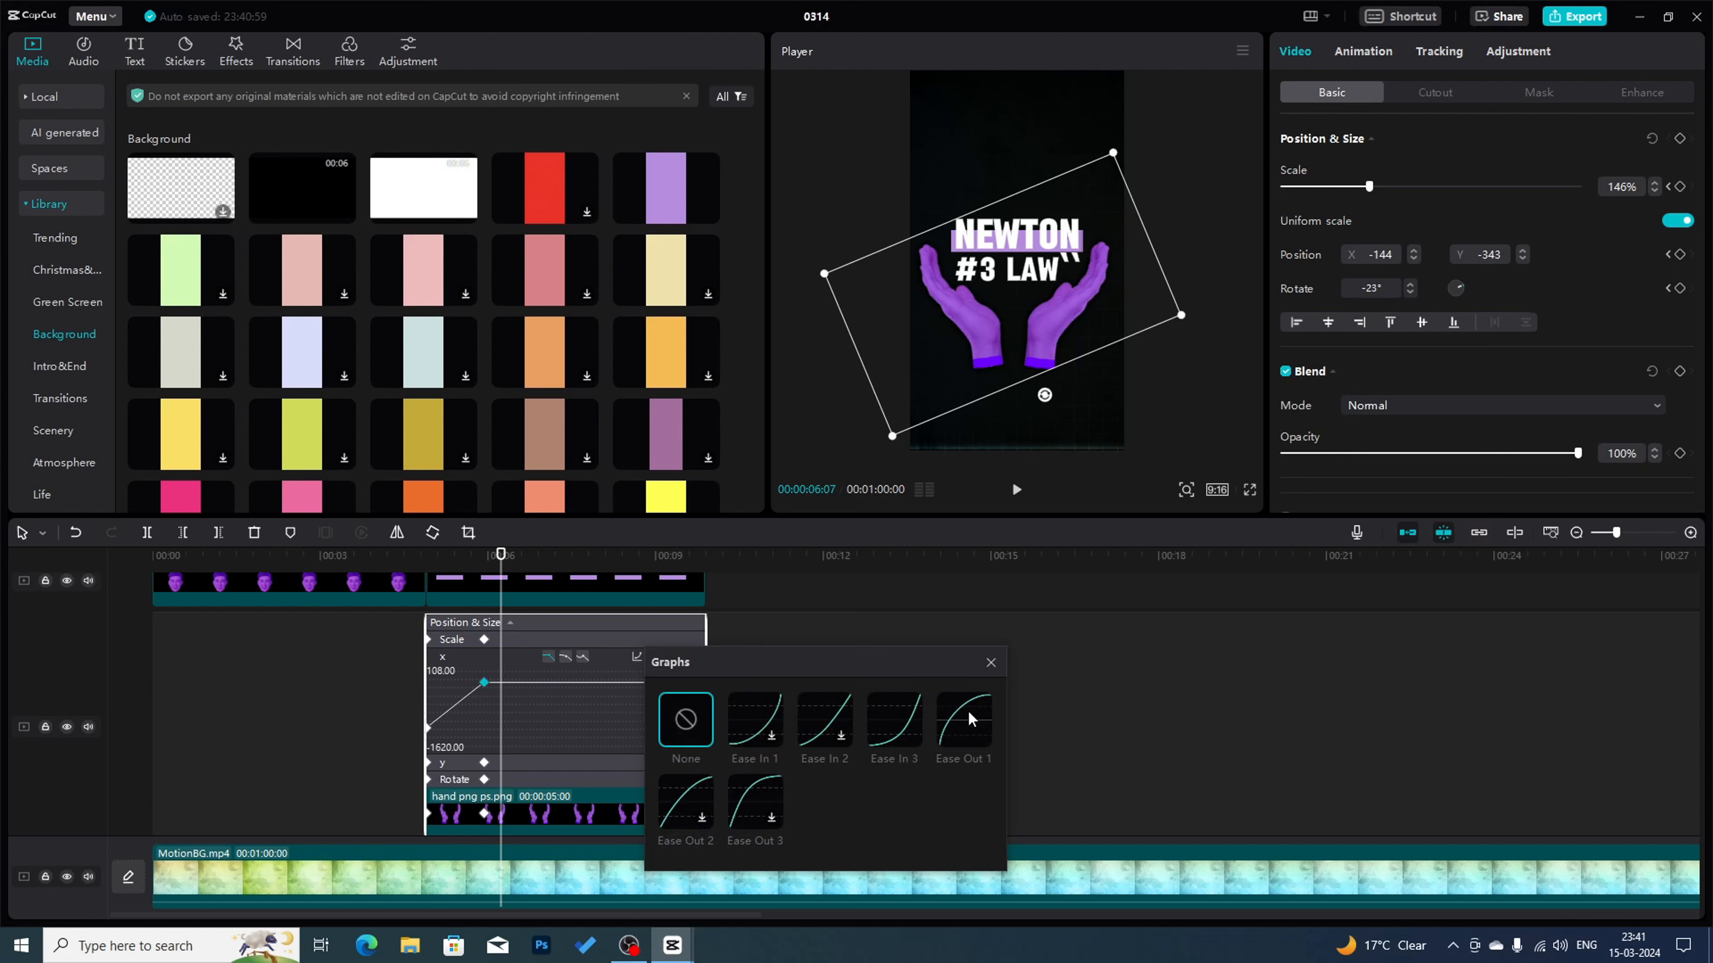
{"action": "left_click", "coordinate": [973, 726]}
{"action": "left_click", "coordinate": [991, 662]}
- Apply the Ease Out 1 graph to the left hand's y position keyframe at 00:00:05:28
{"action": "left_click", "coordinate": [535, 762]}
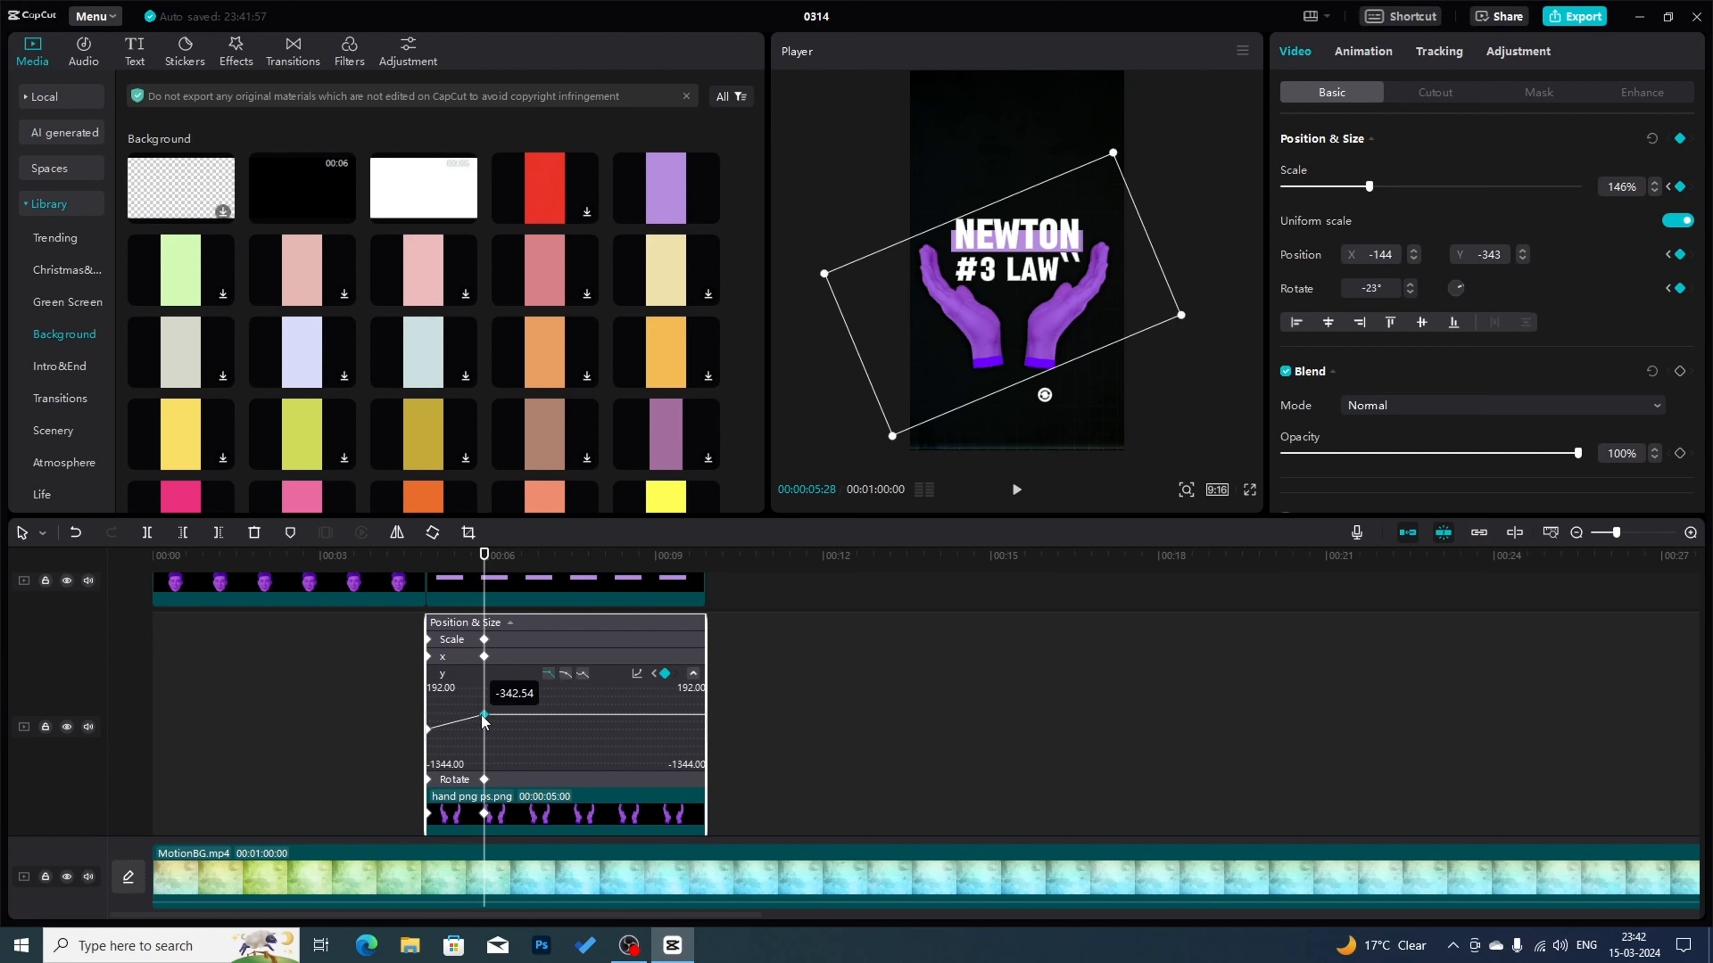
{"action": "left_click", "coordinate": [637, 674]}
{"action": "left_click", "coordinate": [955, 741]}
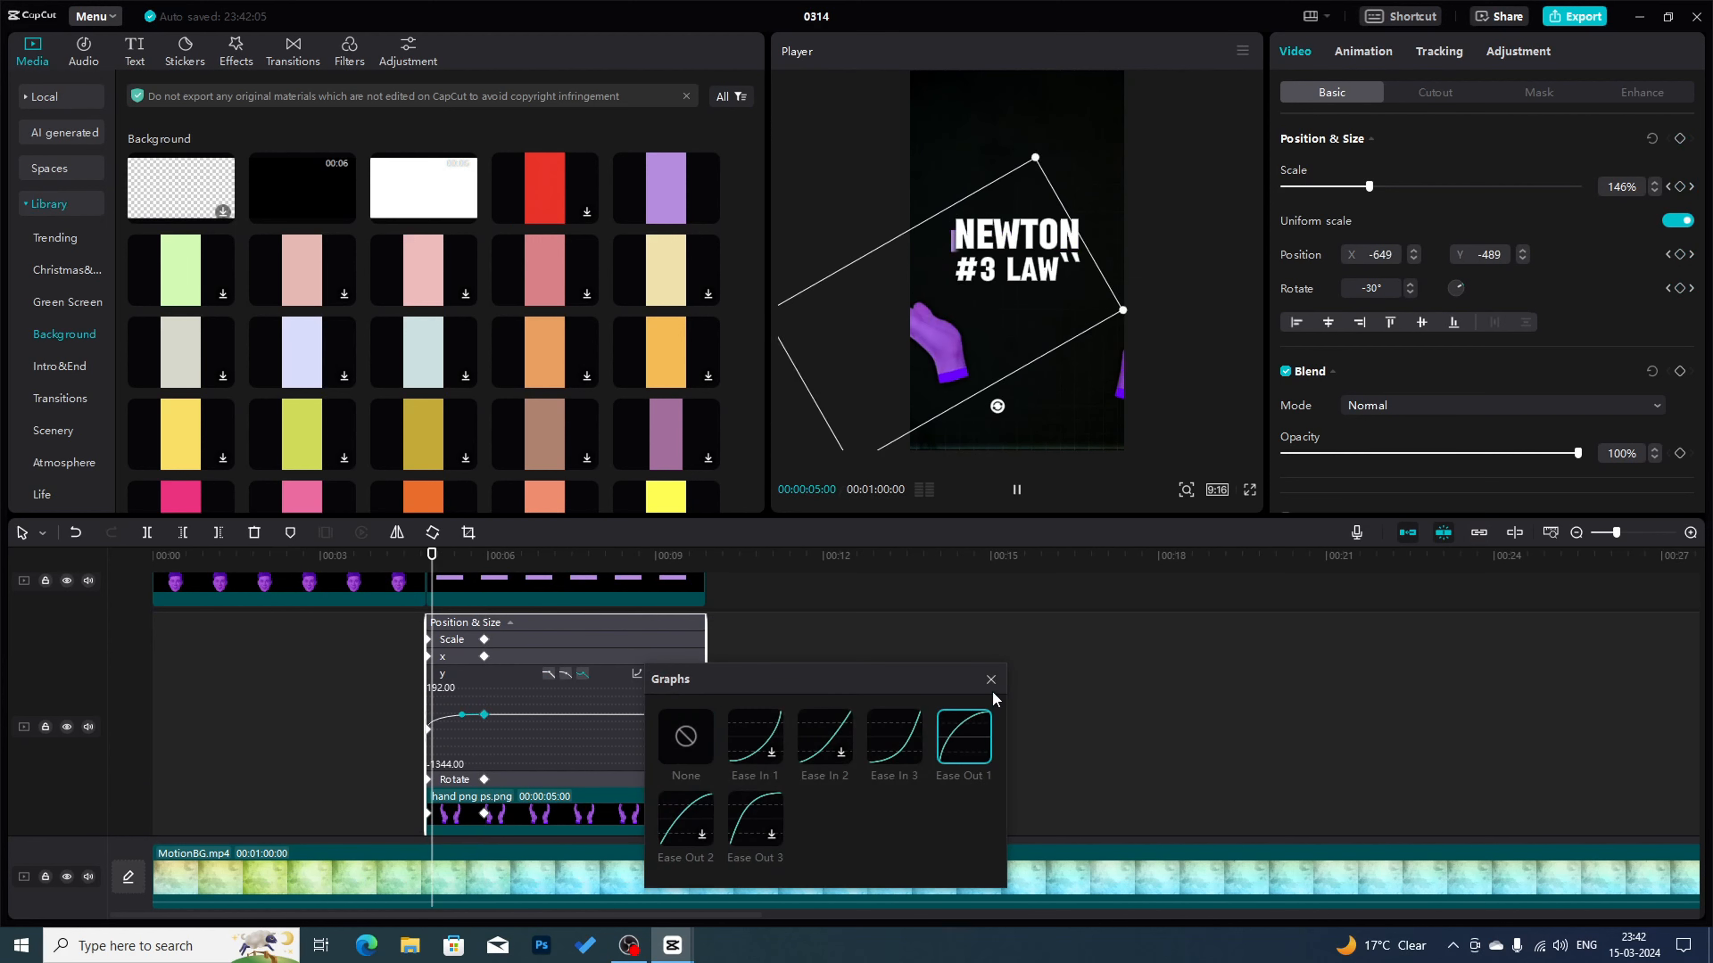
{"action": "left_click", "coordinate": [988, 682]}
- Apply Auto curve to the left hand's Rotate keyframe at 00:00:05:28 and close the clip's keyframe graphs
{"action": "left_click", "coordinate": [508, 766]}
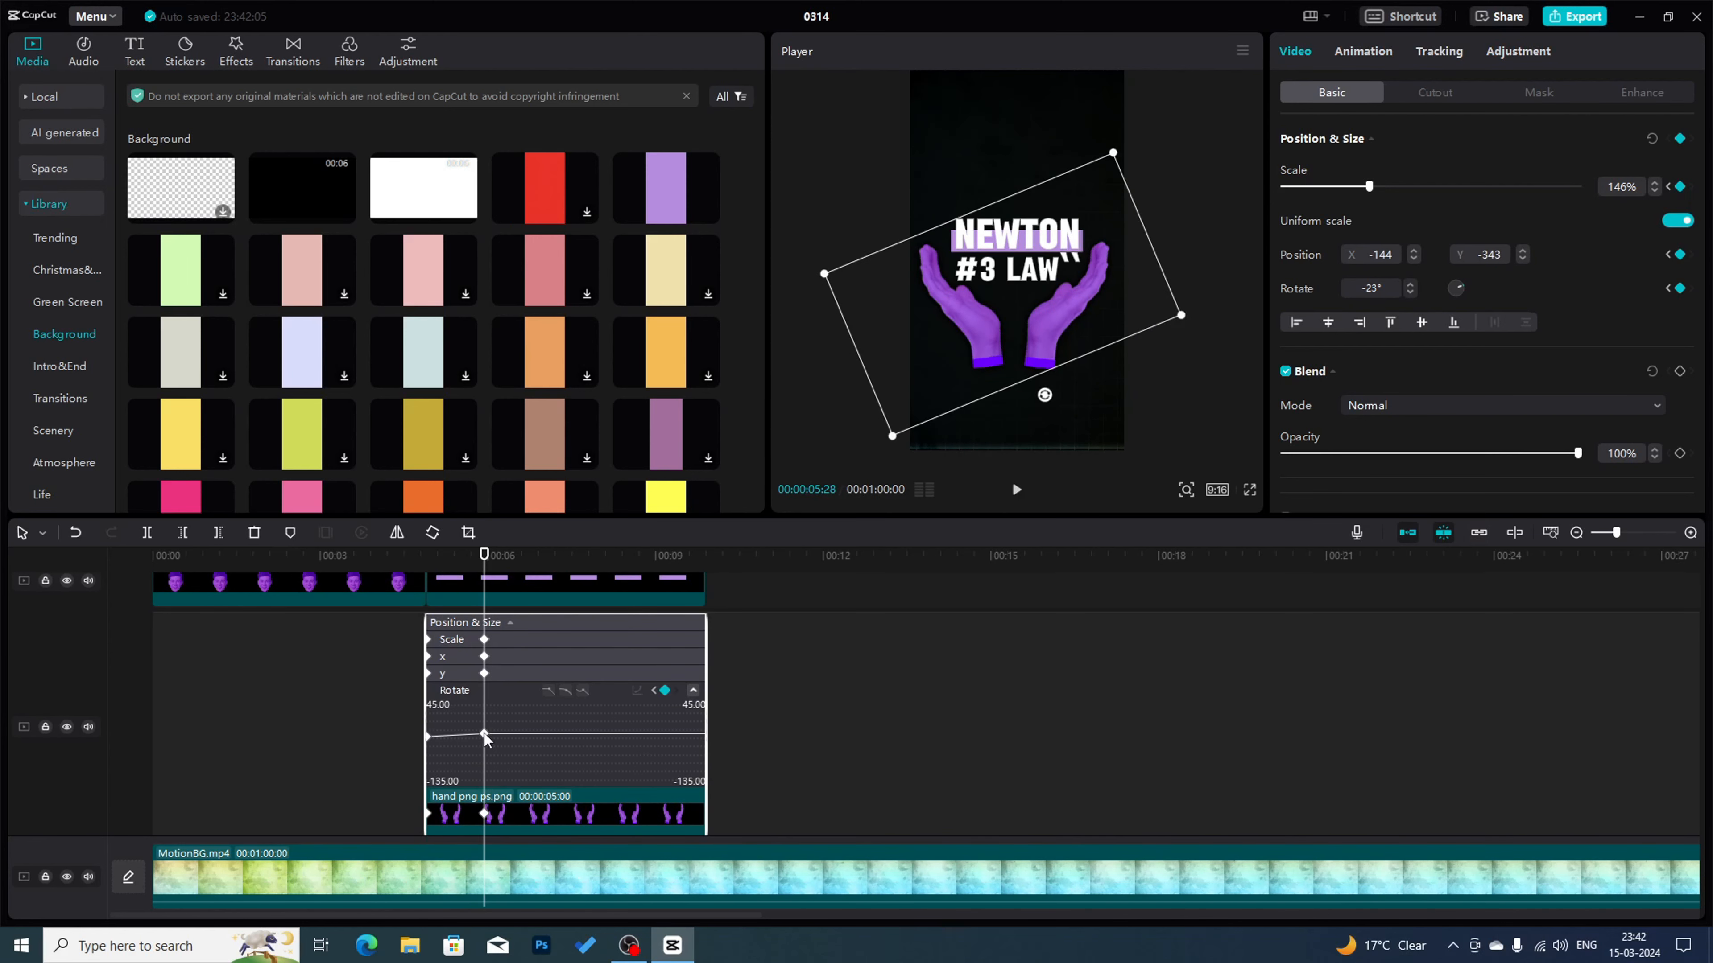
{"action": "left_click", "coordinate": [565, 690]}
{"action": "left_click", "coordinate": [429, 736]}
{"action": "key", "text": "alt+k"}
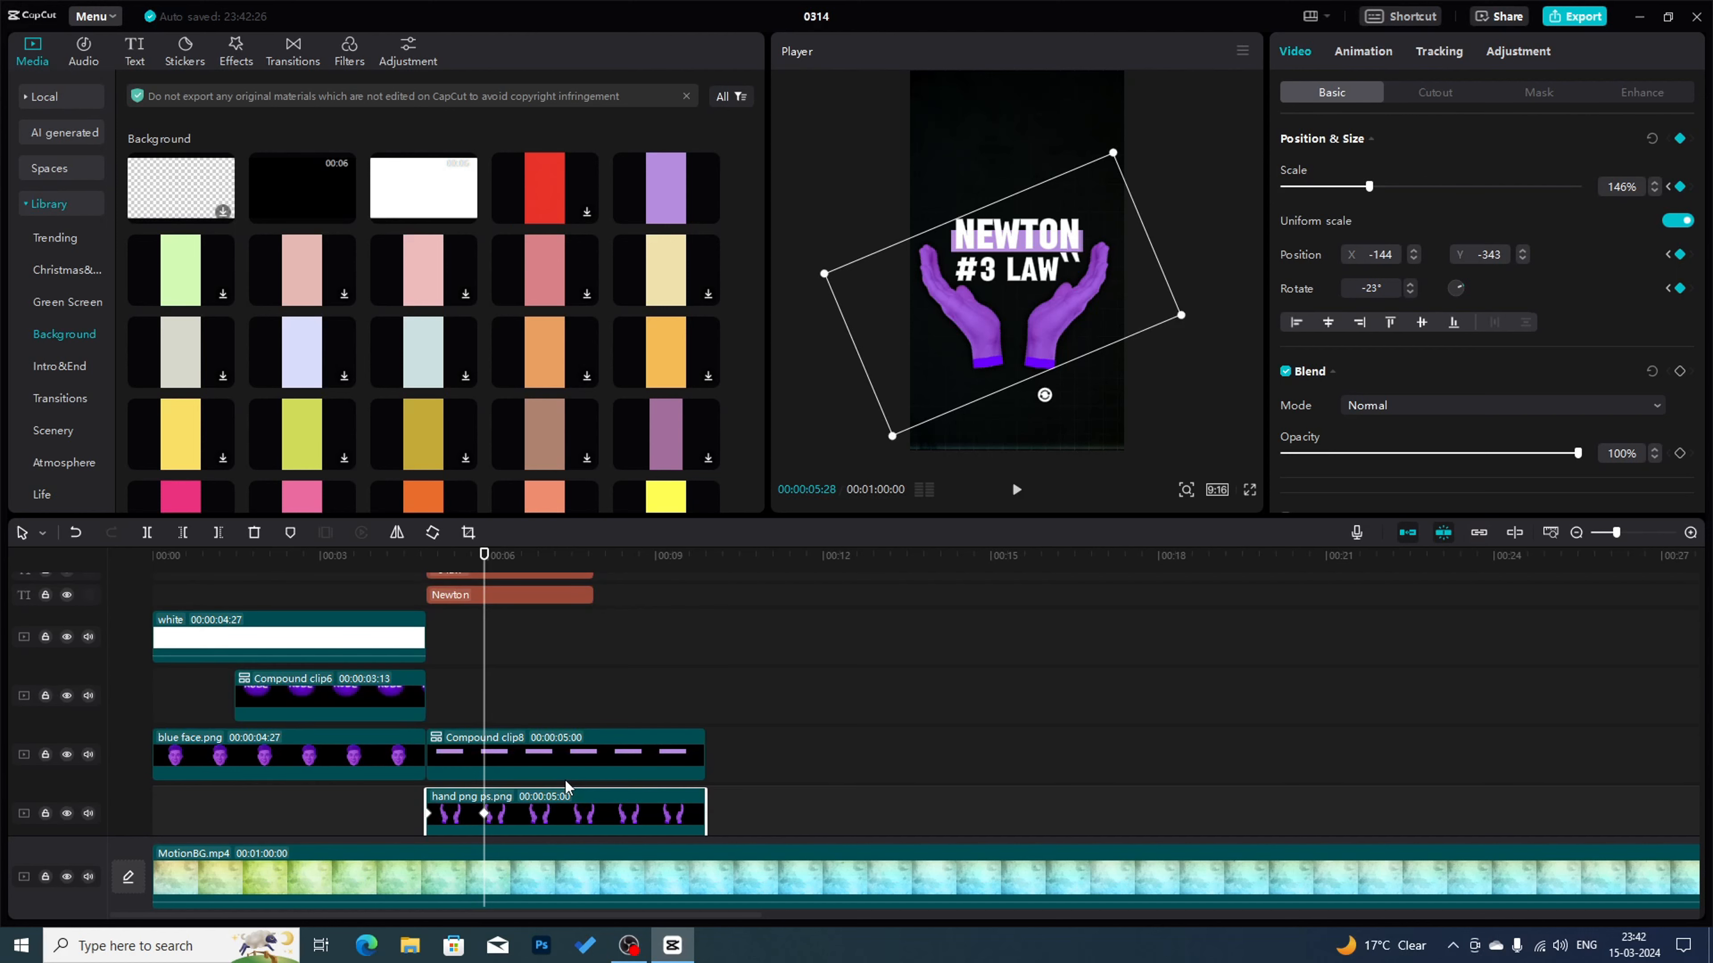
- Open the keyframe graphs of the right hand's hand png ps.png clip
{"action": "scroll", "coordinate": [563, 781], "scroll_direction": "down", "scroll_amount": 2}
{"action": "left_click", "coordinate": [539, 800]}
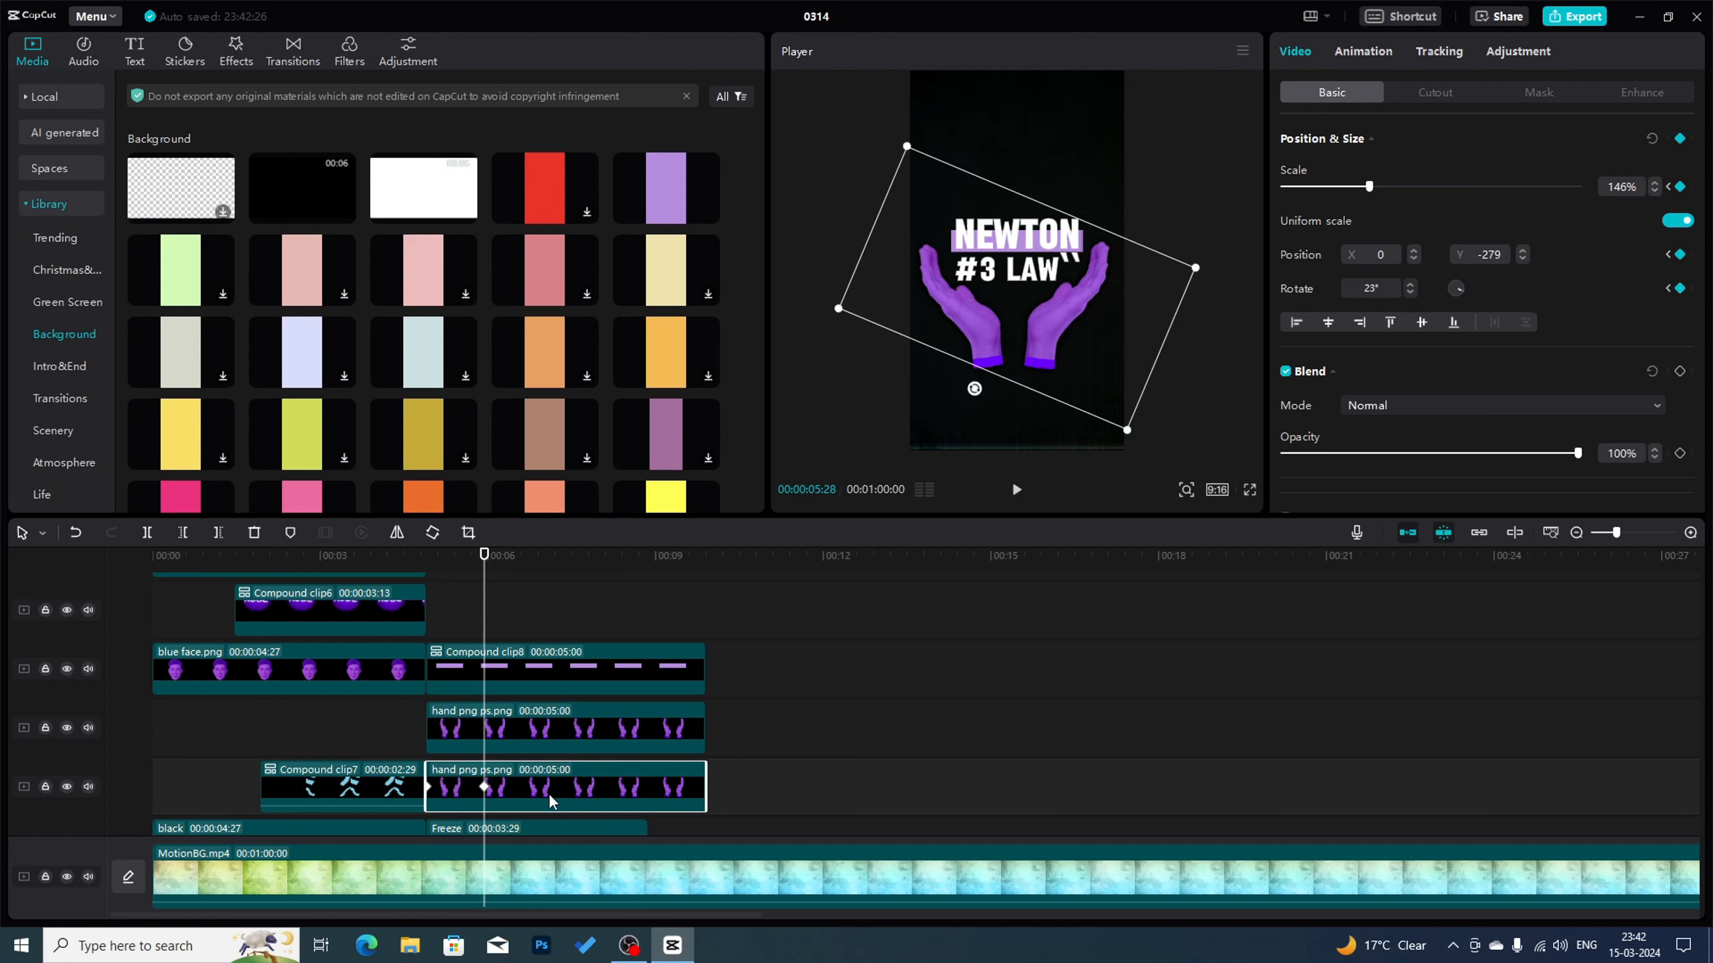
{"action": "key", "text": "alt+k"}
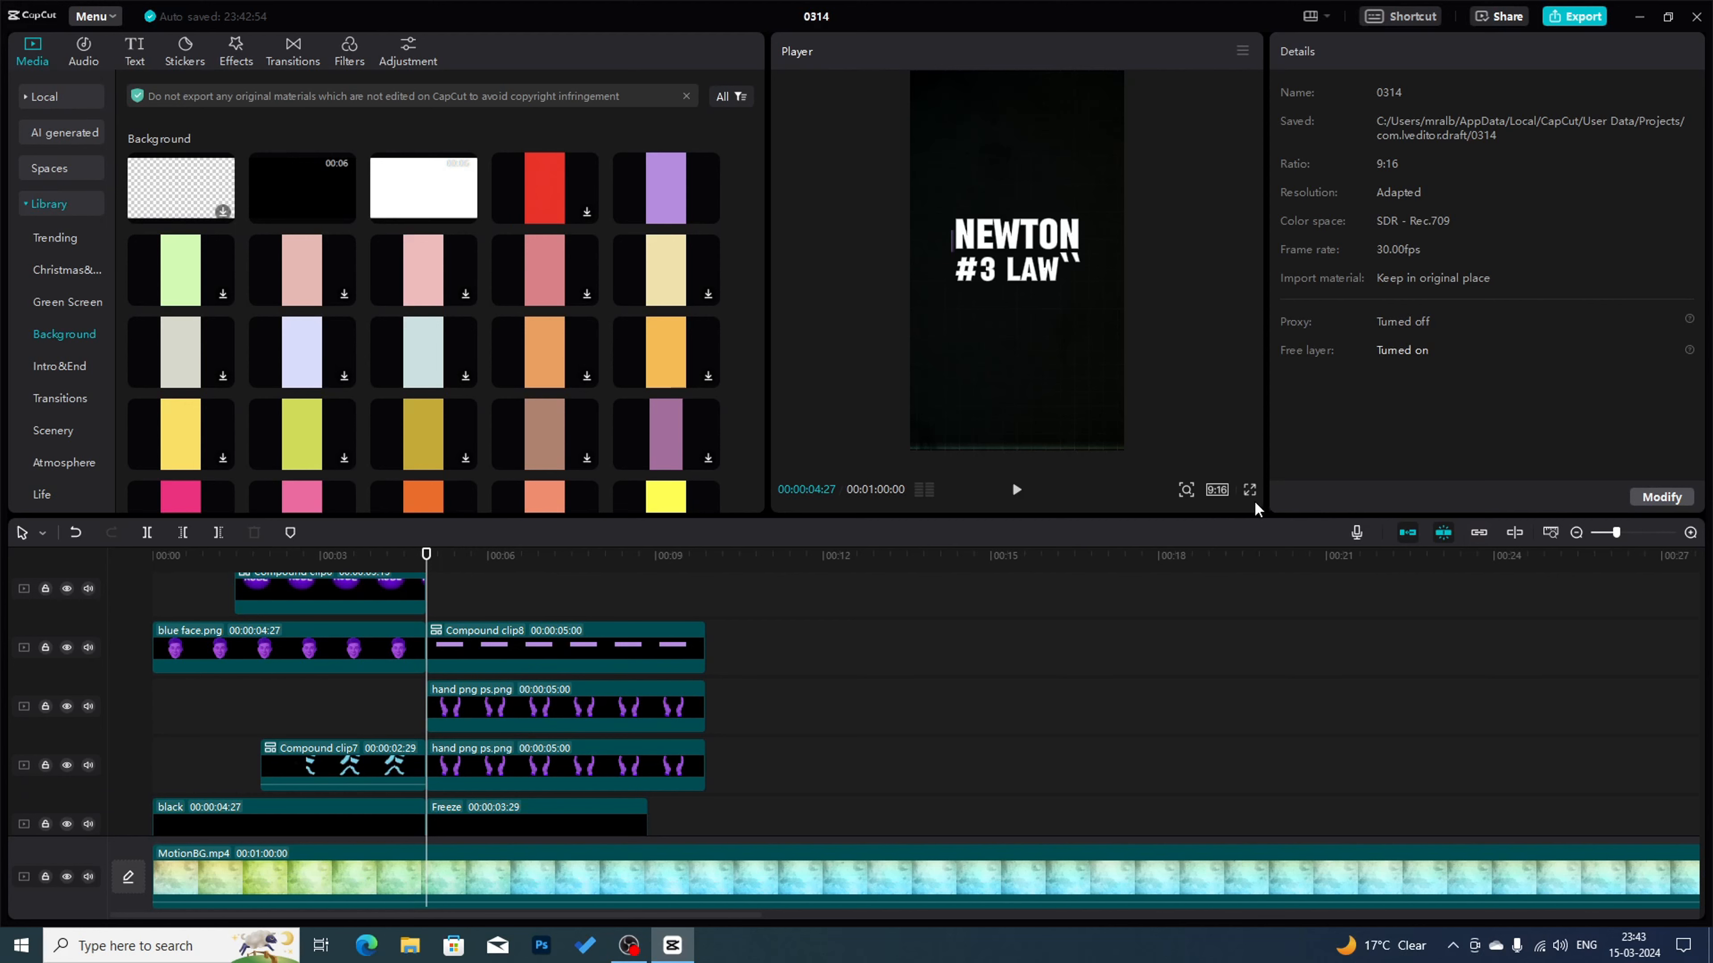
- Preview the eased hand animation in full screen, then return to the editor
{"action": "left_click", "coordinate": [1249, 492]}
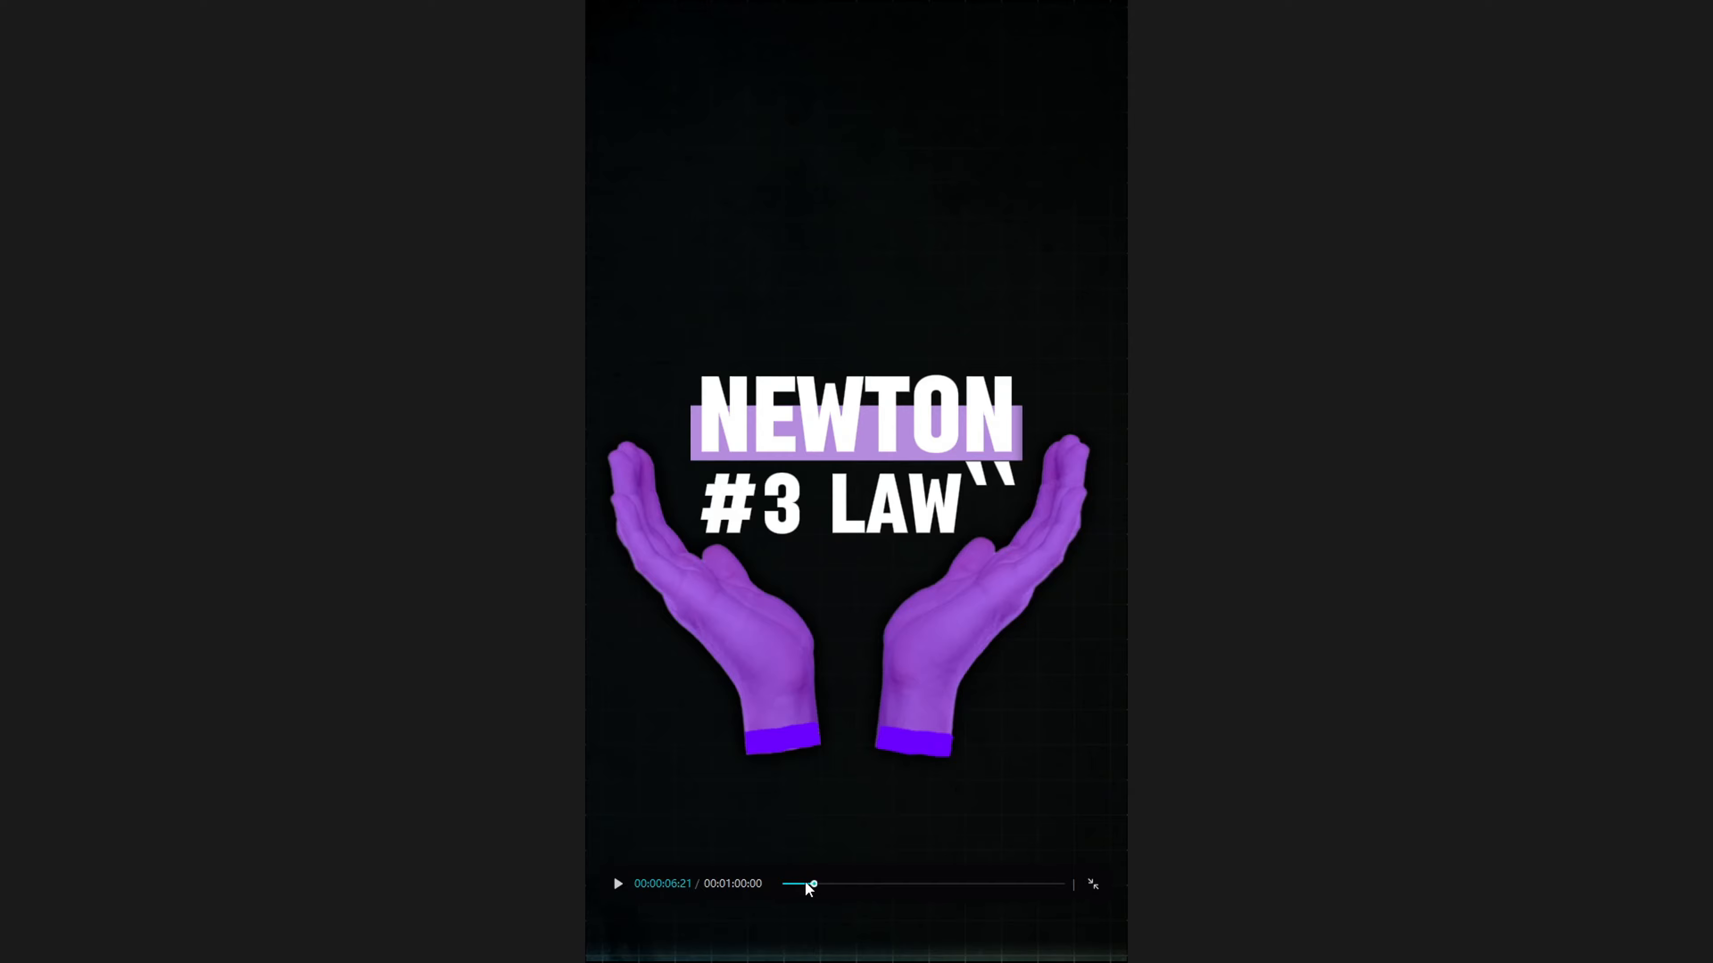
{"action": "left_click_drag", "start_coordinate": [807, 883], "coordinate": [768, 883]}
{"action": "key", "text": "space"}
{"action": "key", "text": "Escape"}
{"action": "key", "text": "space"}
- Add Position & Size keyframes to both hand clips at 00:00:08:15 and 00:00:09:26
{"action": "left_click_drag", "start_coordinate": [610, 616], "coordinate": [627, 615]}
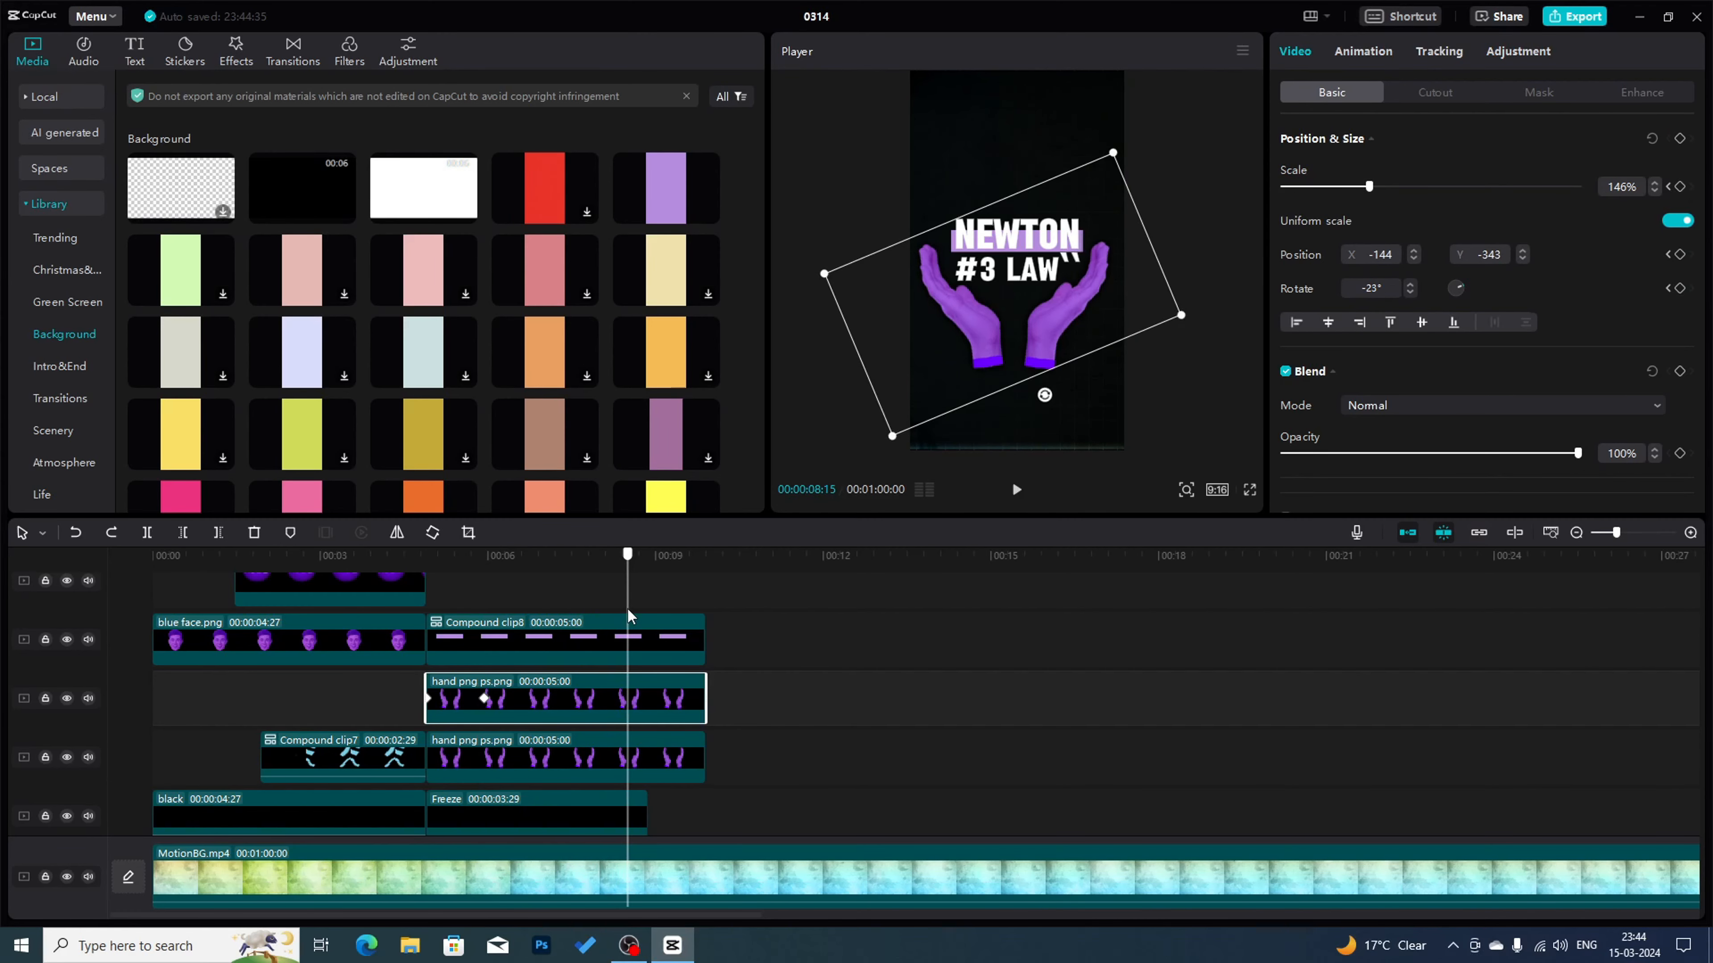
{"action": "left_click", "coordinate": [1680, 138]}
{"action": "left_click", "coordinate": [658, 755]}
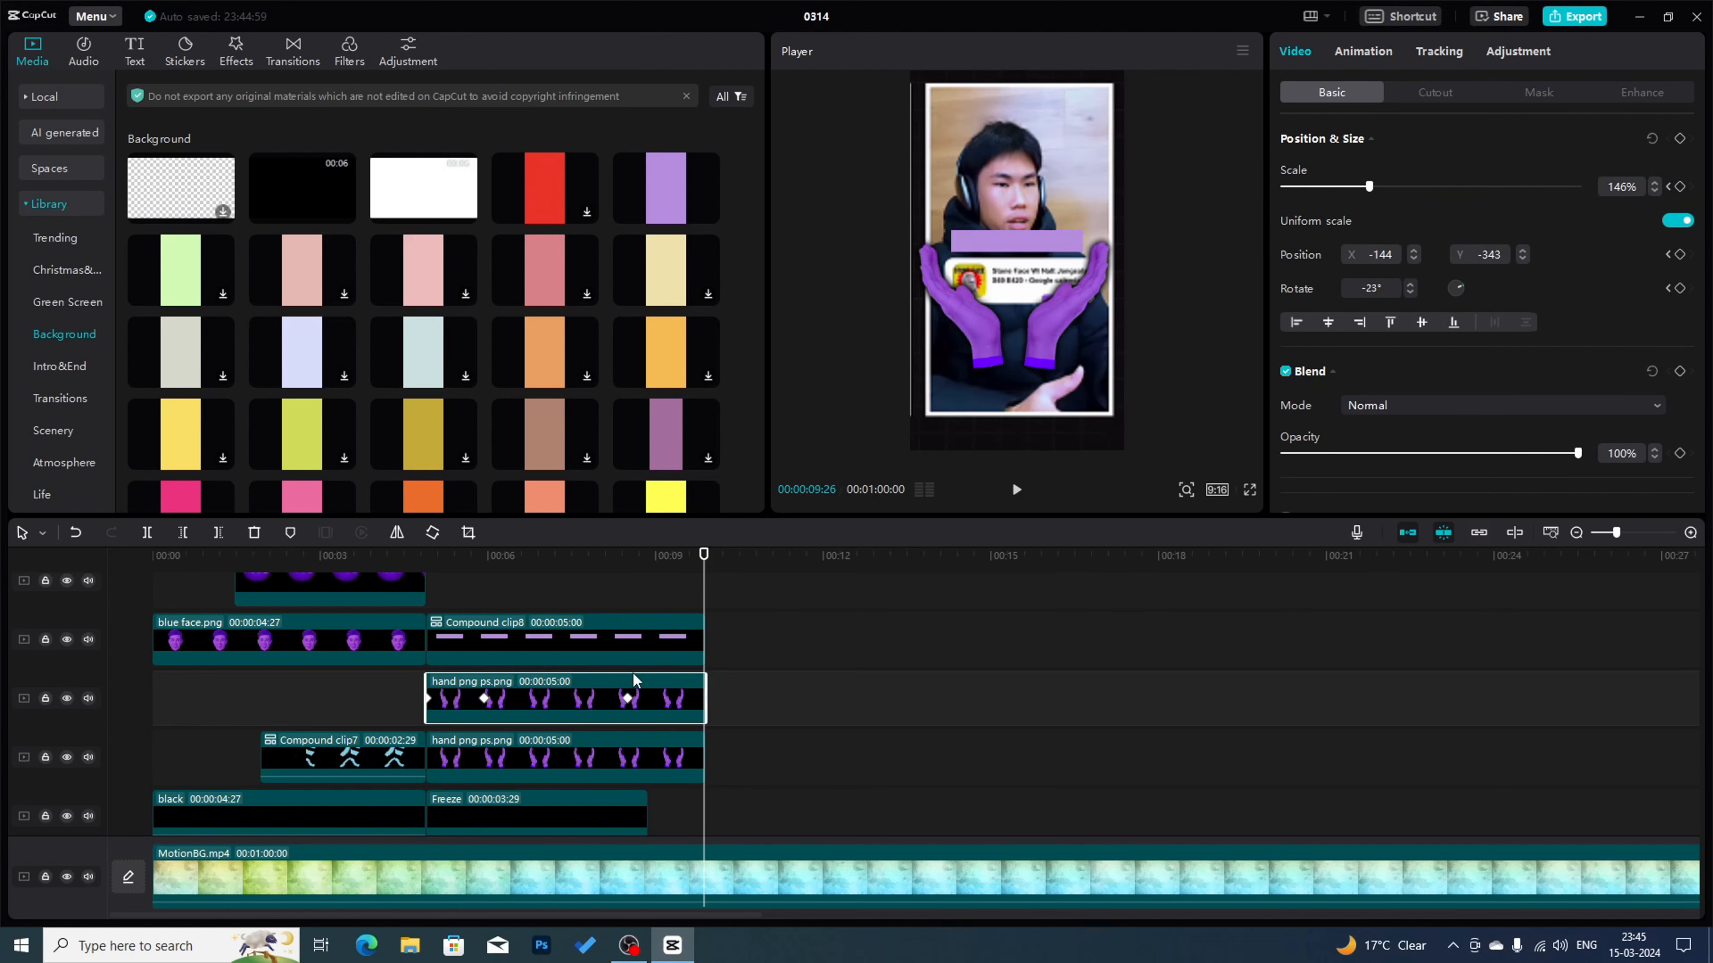
{"action": "left_click", "coordinate": [1680, 139]}
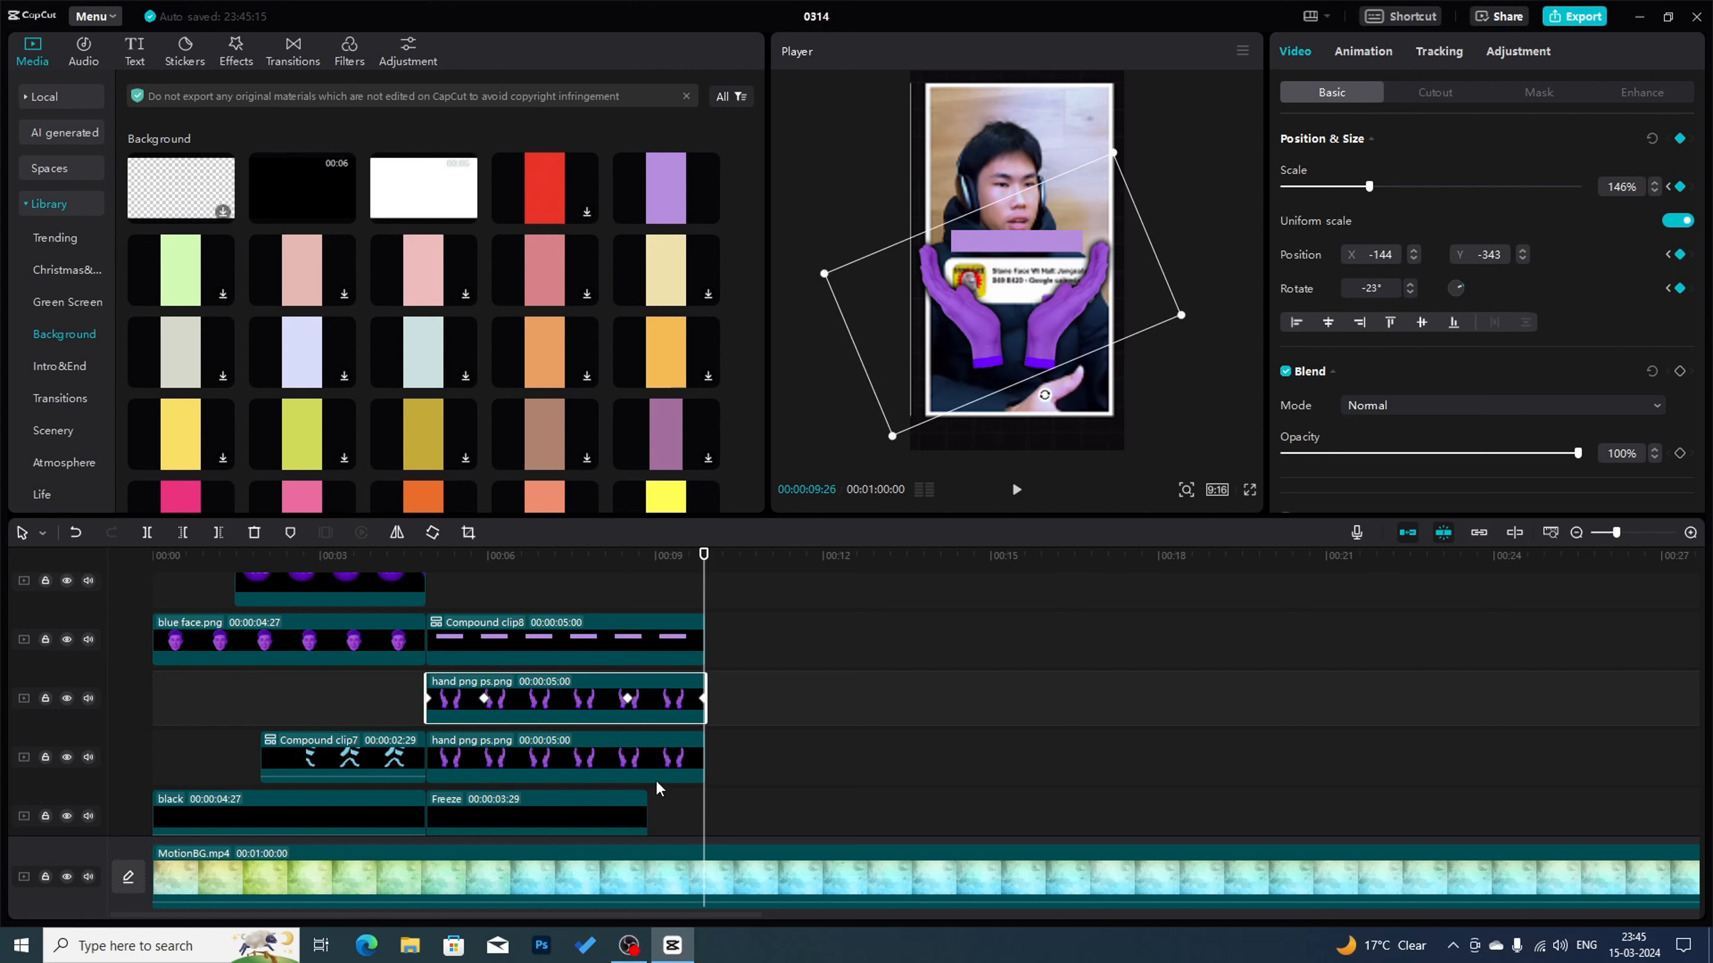
{"action": "left_click", "coordinate": [690, 751]}
{"action": "left_click", "coordinate": [1680, 139]}
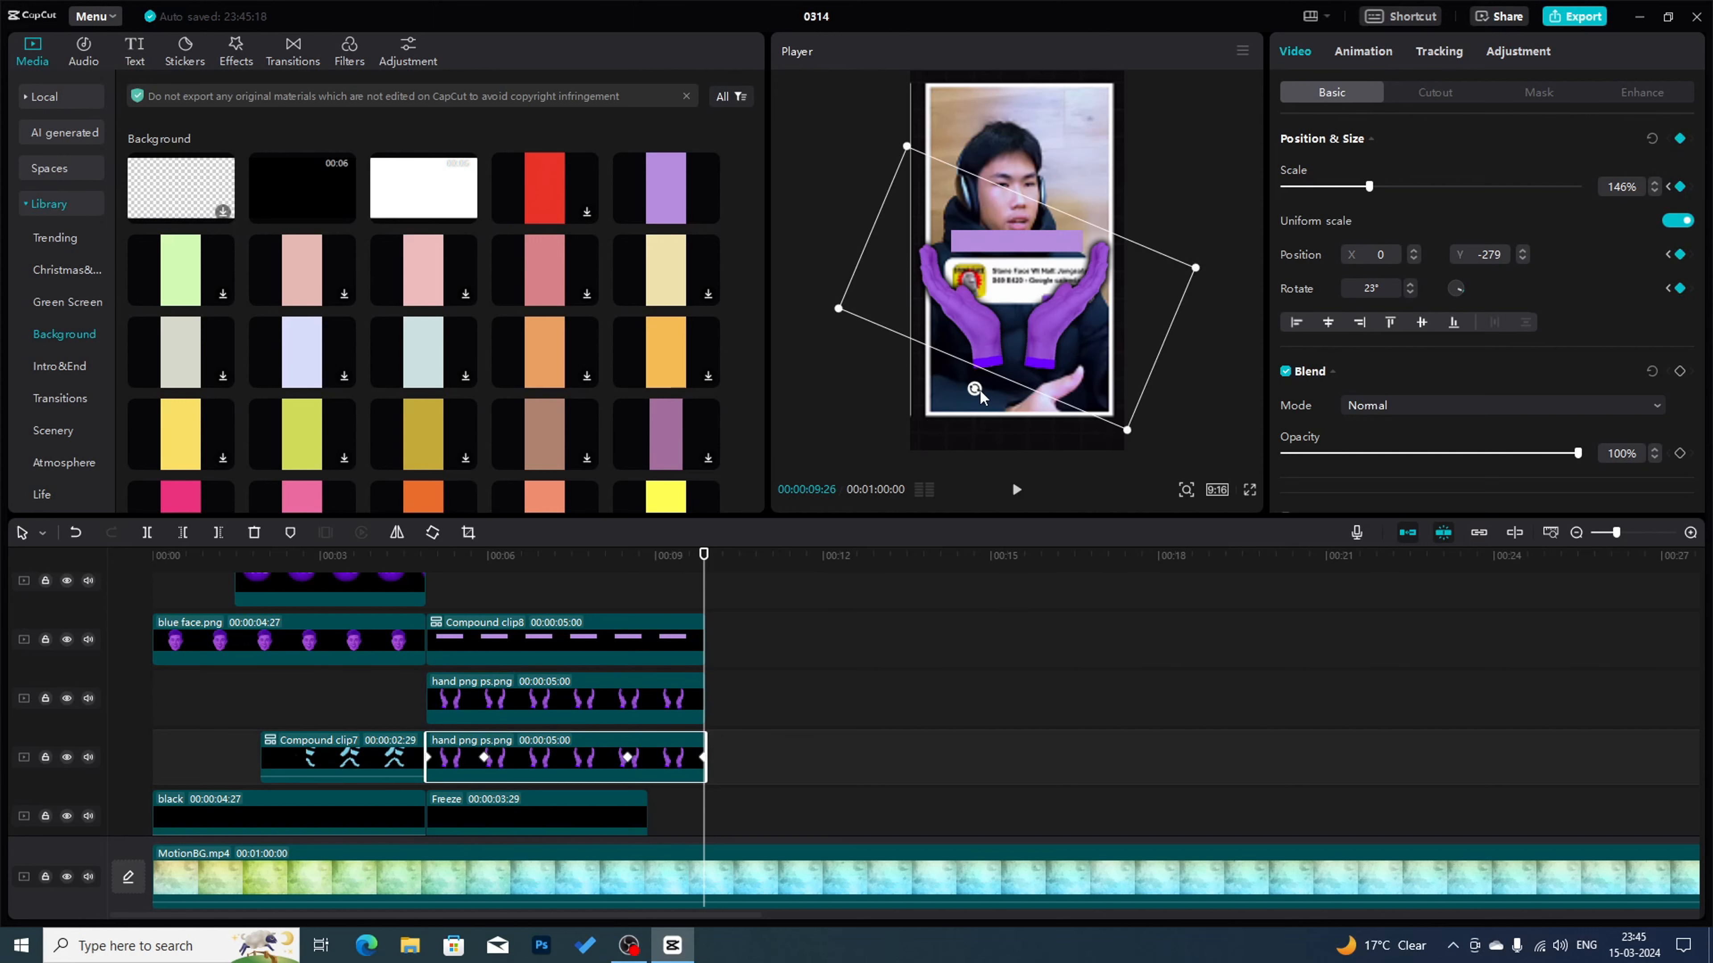
- At 00:00:09:26, rotate and move both hands out of frame, setting the left hand to -10° at X -1314, Y -658
{"action": "left_click_drag", "start_coordinate": [975, 389], "coordinate": [1023, 403]}
{"action": "left_click", "coordinate": [977, 336]}
{"action": "left_click_drag", "start_coordinate": [1054, 330], "coordinate": [942, 361]}
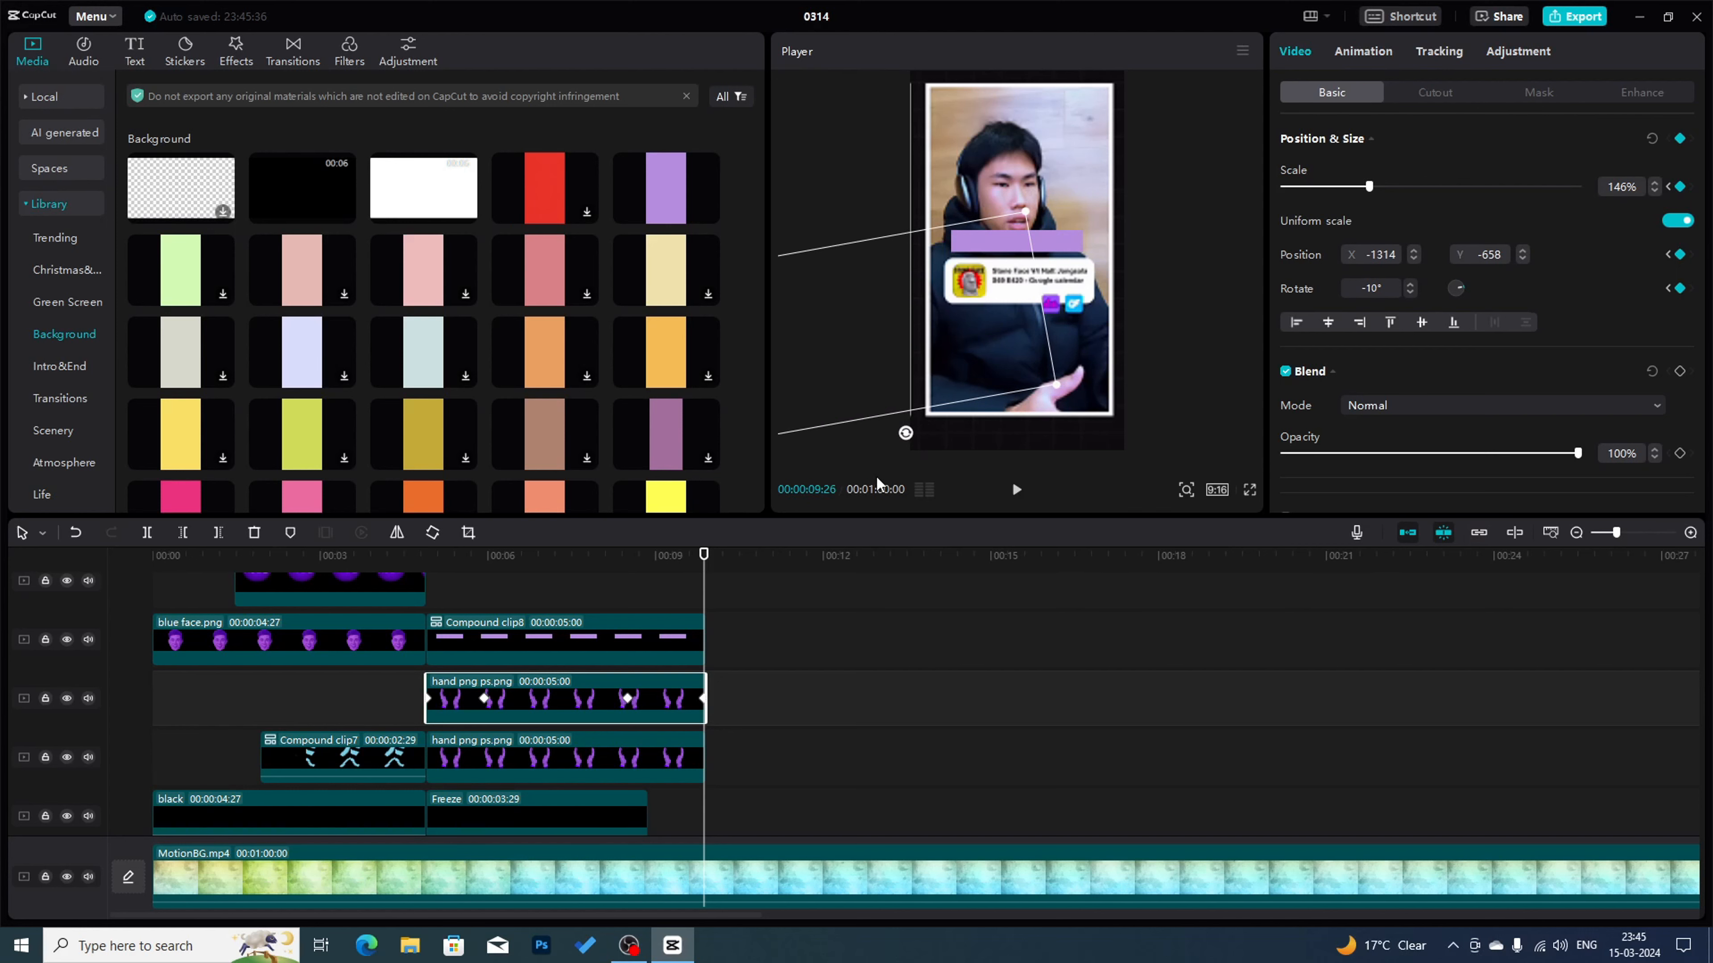
- Open the left hand clip's keyframe graphs and apply the Ease In 3 curve to its exit movement in X
{"action": "mouse_move", "coordinate": [666, 588]}
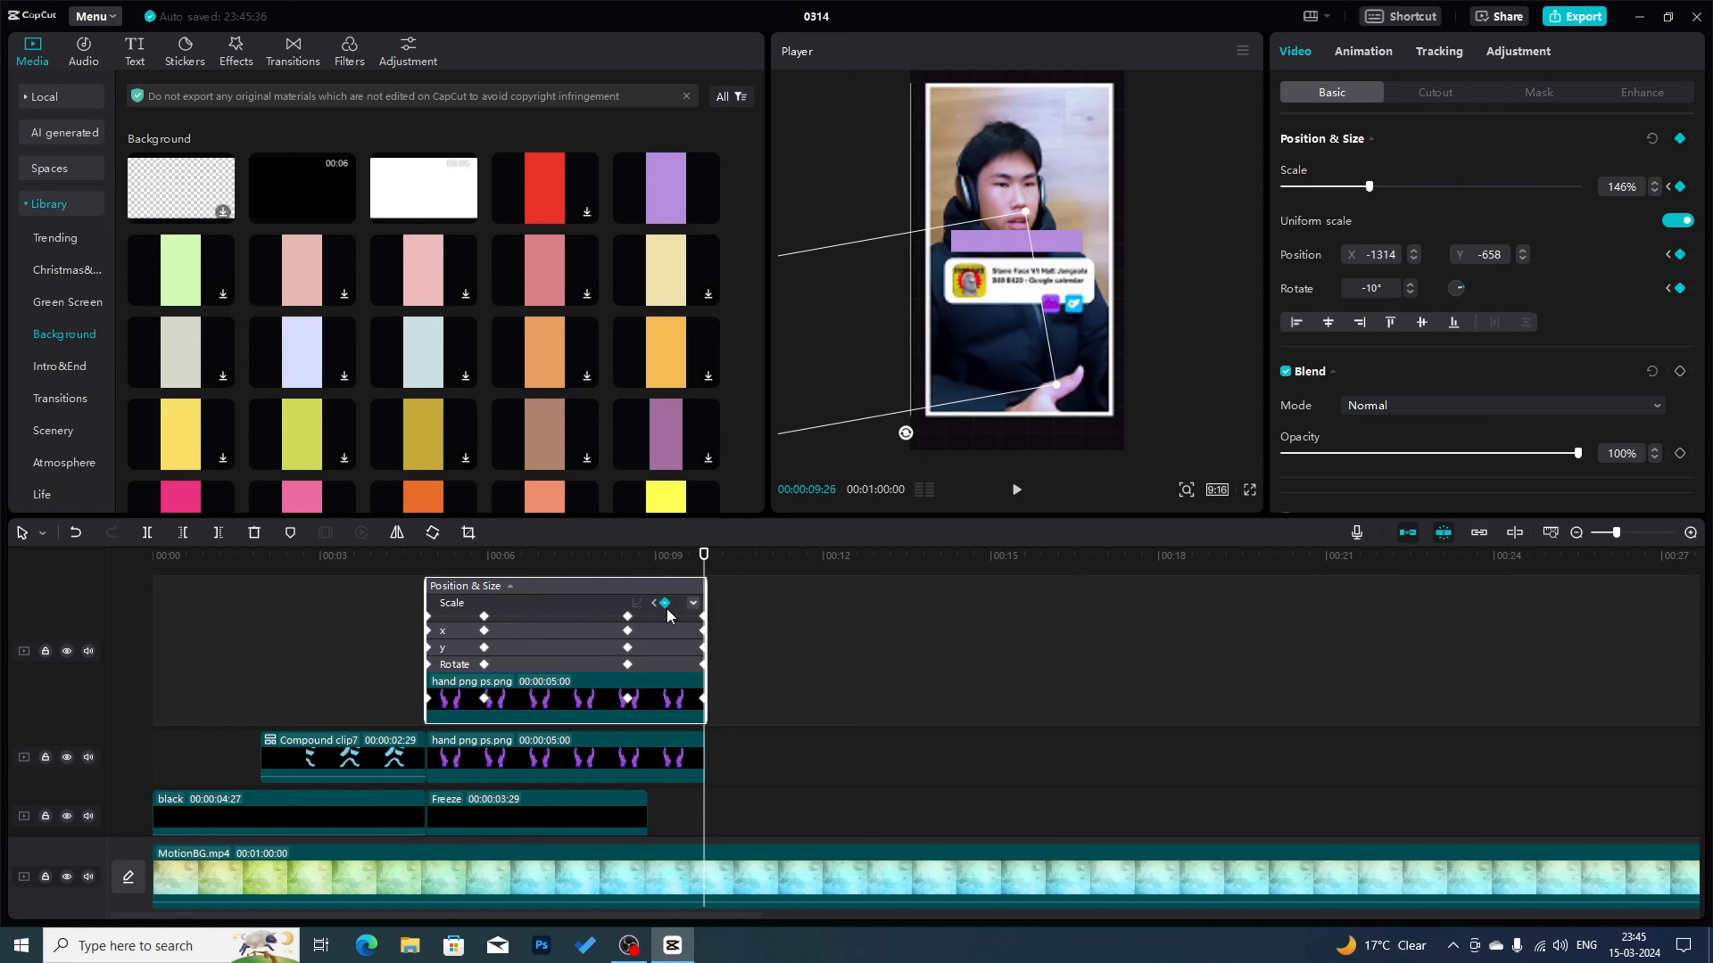
{"action": "scroll", "coordinate": [596, 664], "scroll_direction": "up", "scroll_amount": 1}
{"action": "left_click", "coordinate": [568, 692]}
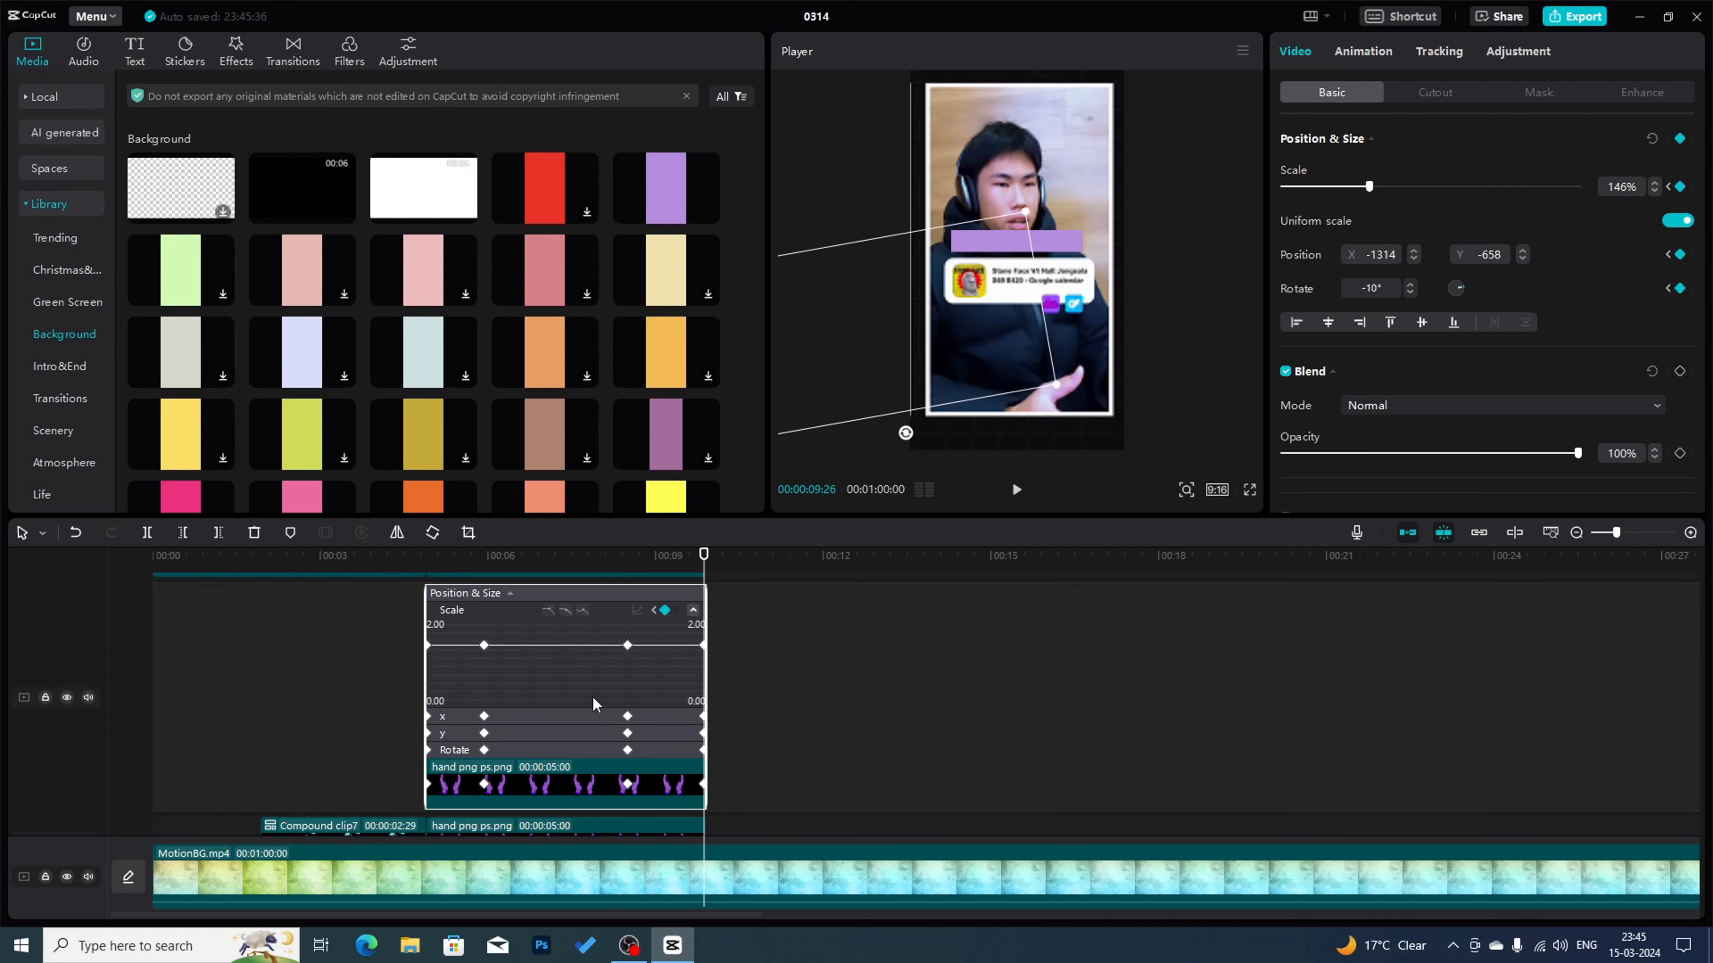
{"action": "scroll", "coordinate": [594, 702], "scroll_direction": "down", "scroll_amount": 2}
{"action": "left_click", "coordinate": [590, 653]}
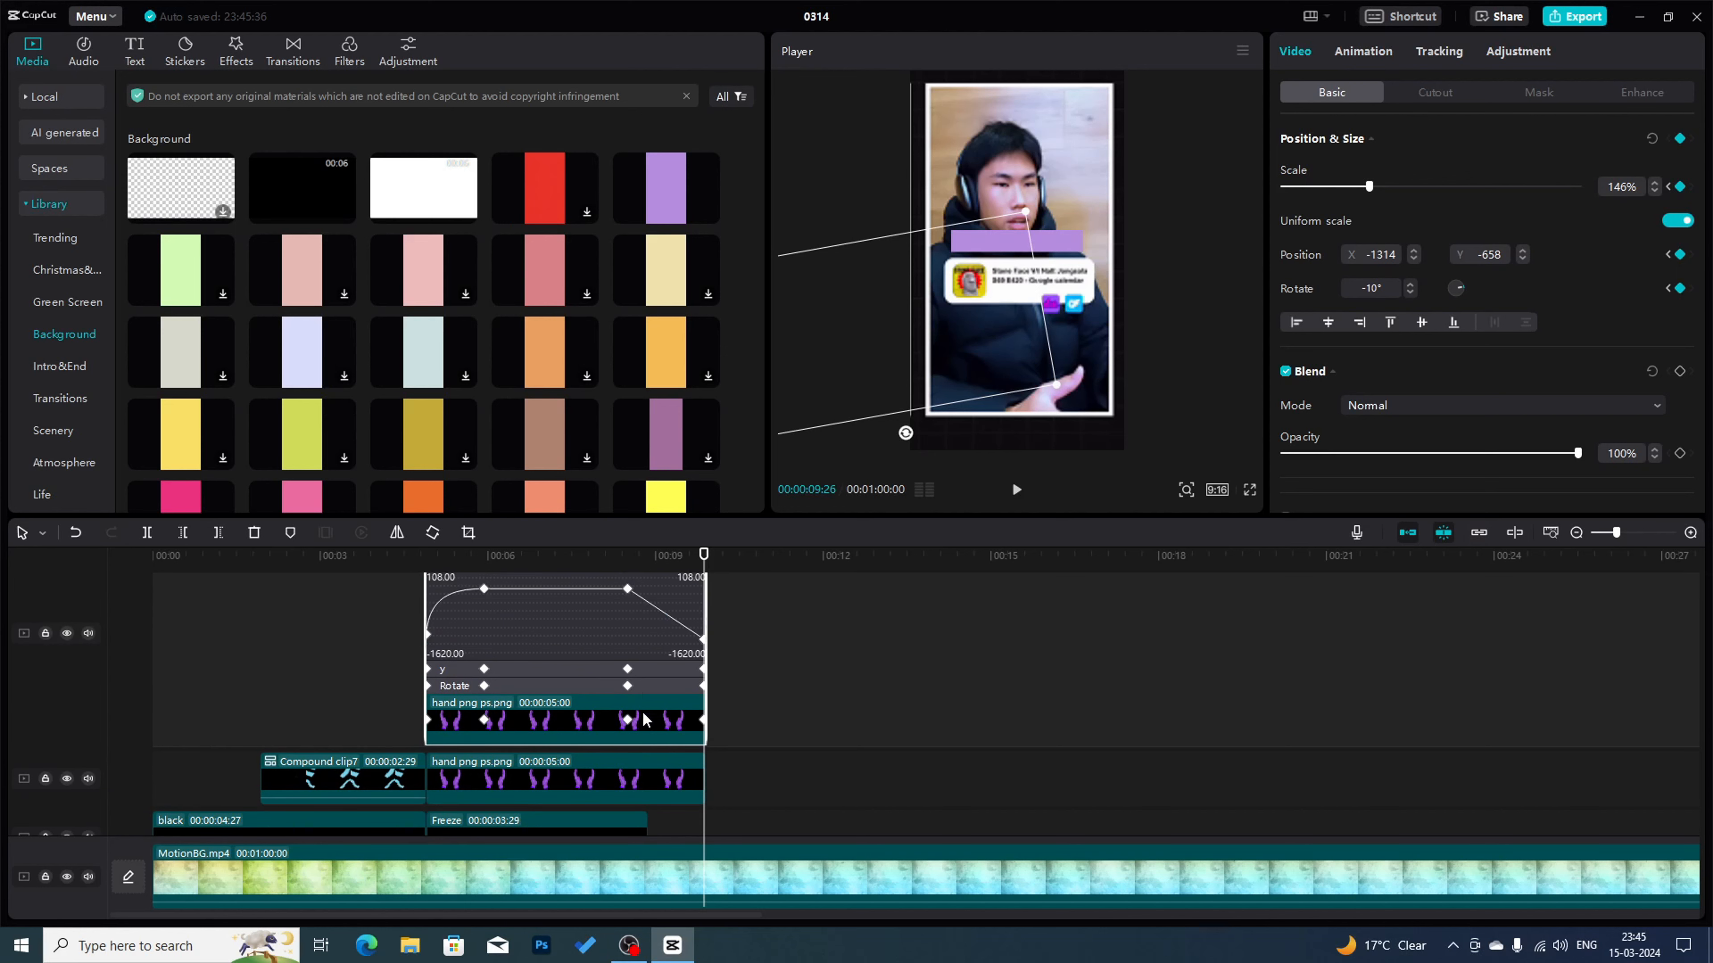
{"action": "scroll", "coordinate": [607, 674], "scroll_direction": "up", "scroll_amount": 2}
{"action": "scroll", "coordinate": [641, 684], "scroll_direction": "up", "scroll_amount": 2}
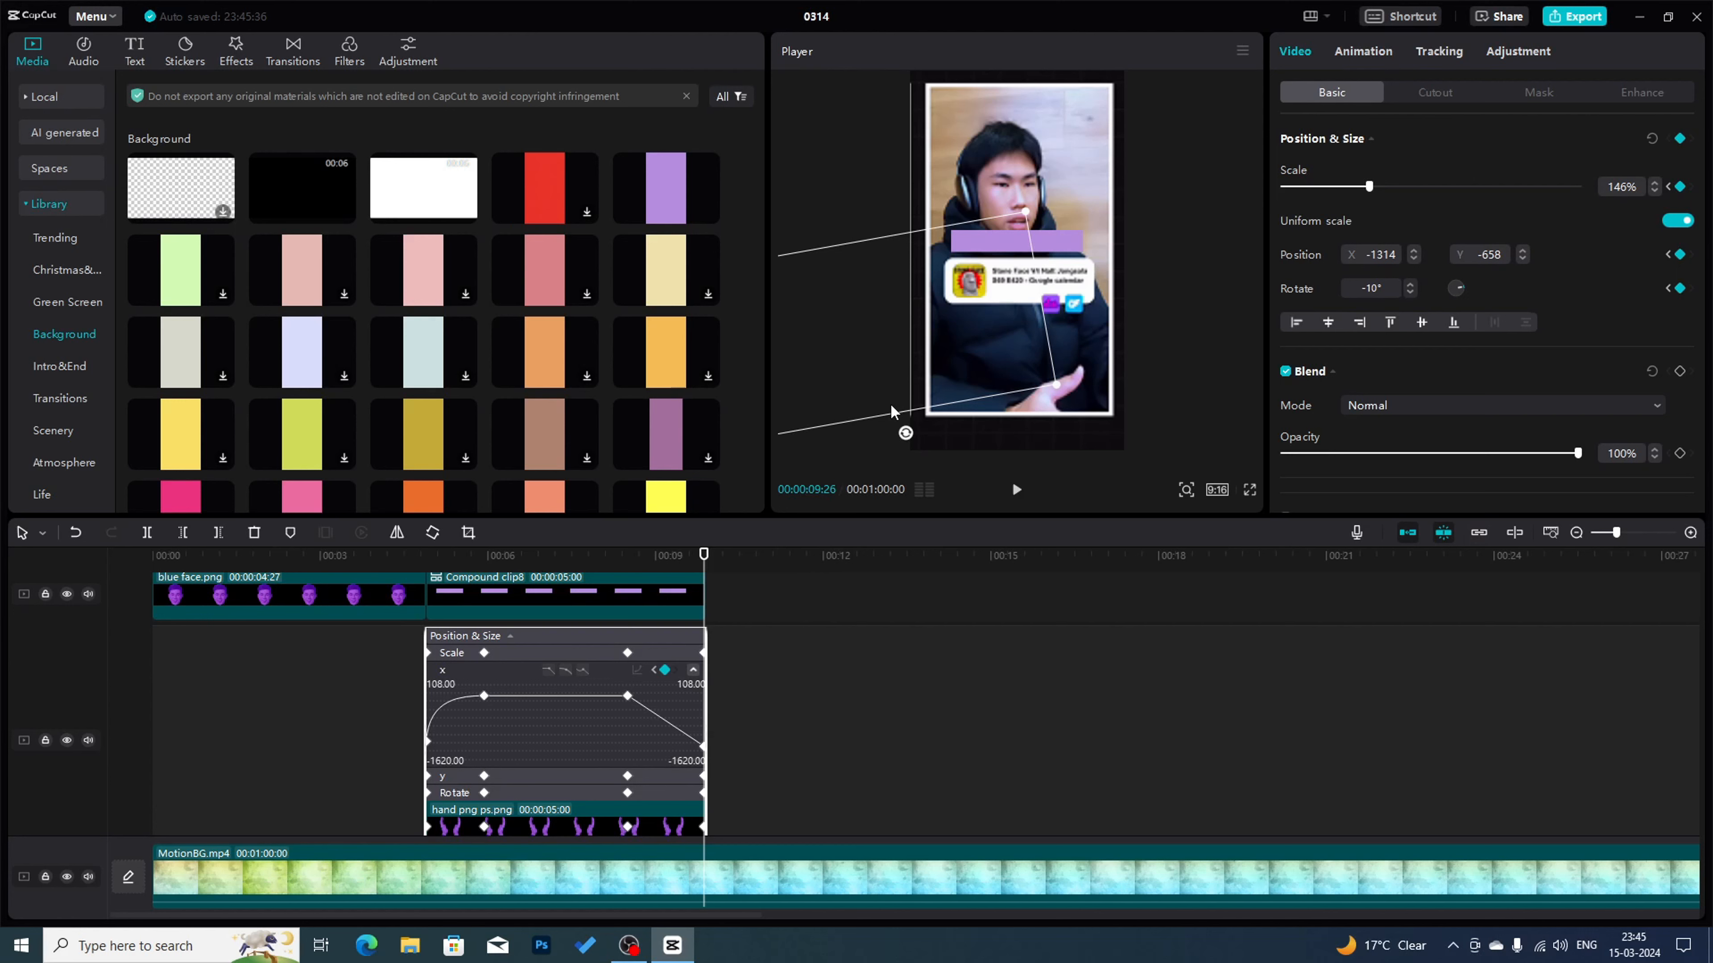
{"action": "left_click", "coordinate": [627, 696]}
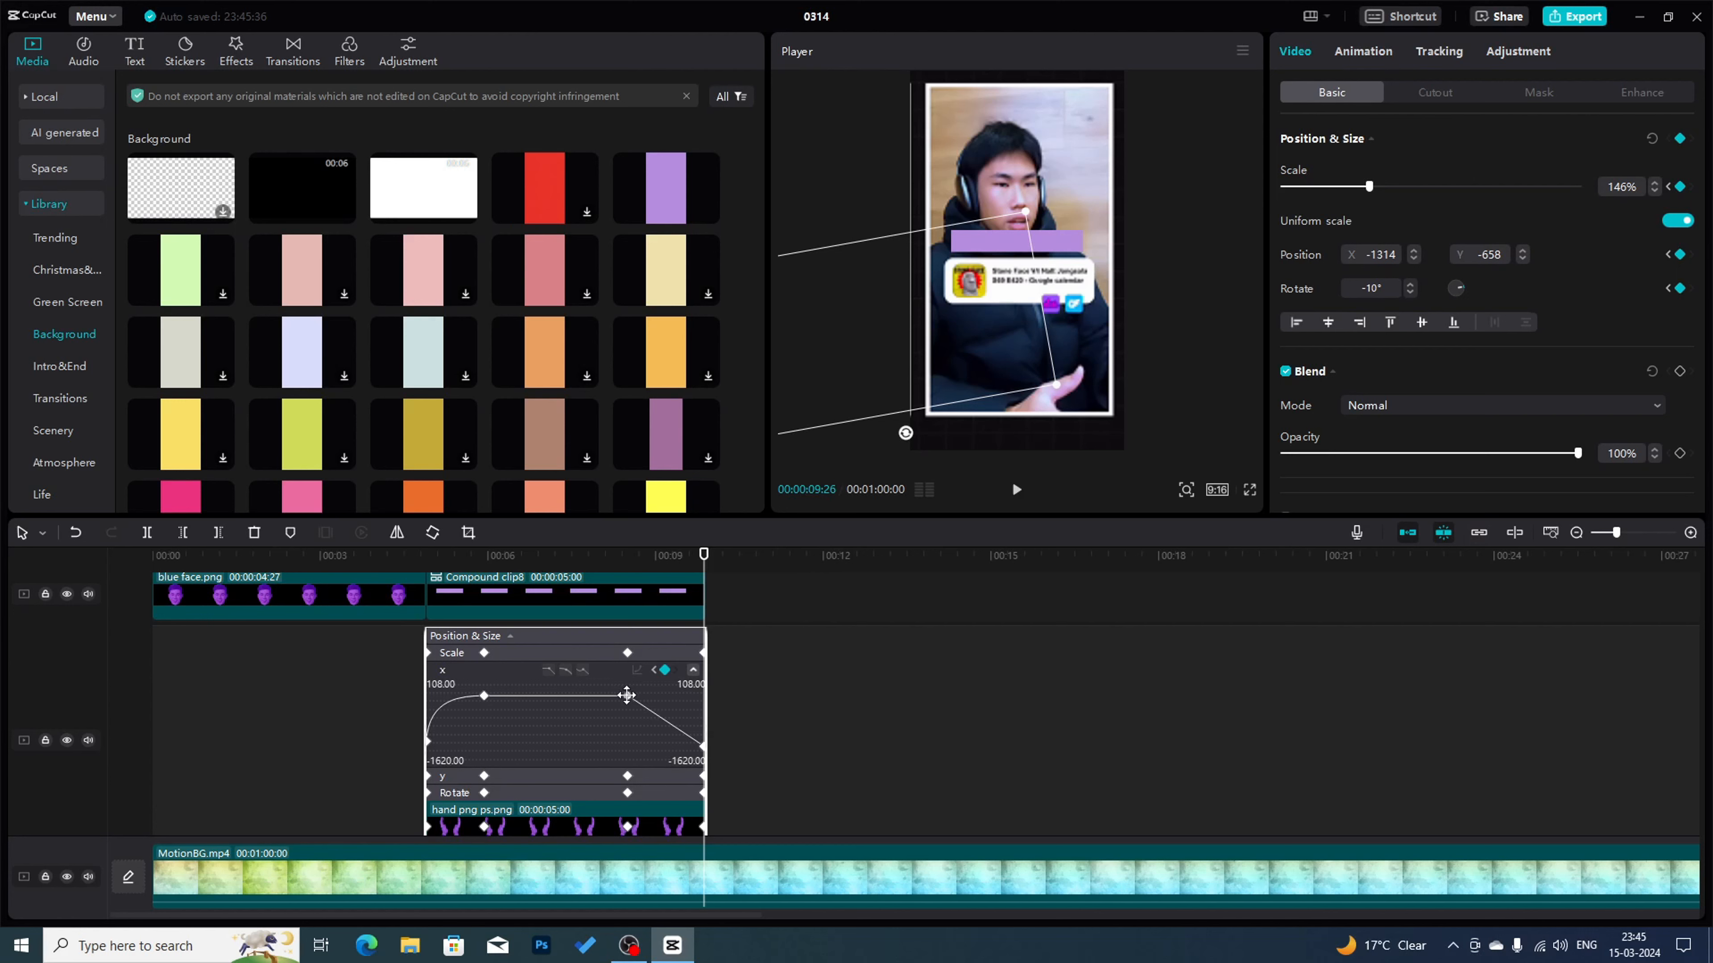
{"action": "left_click", "coordinate": [635, 672]}
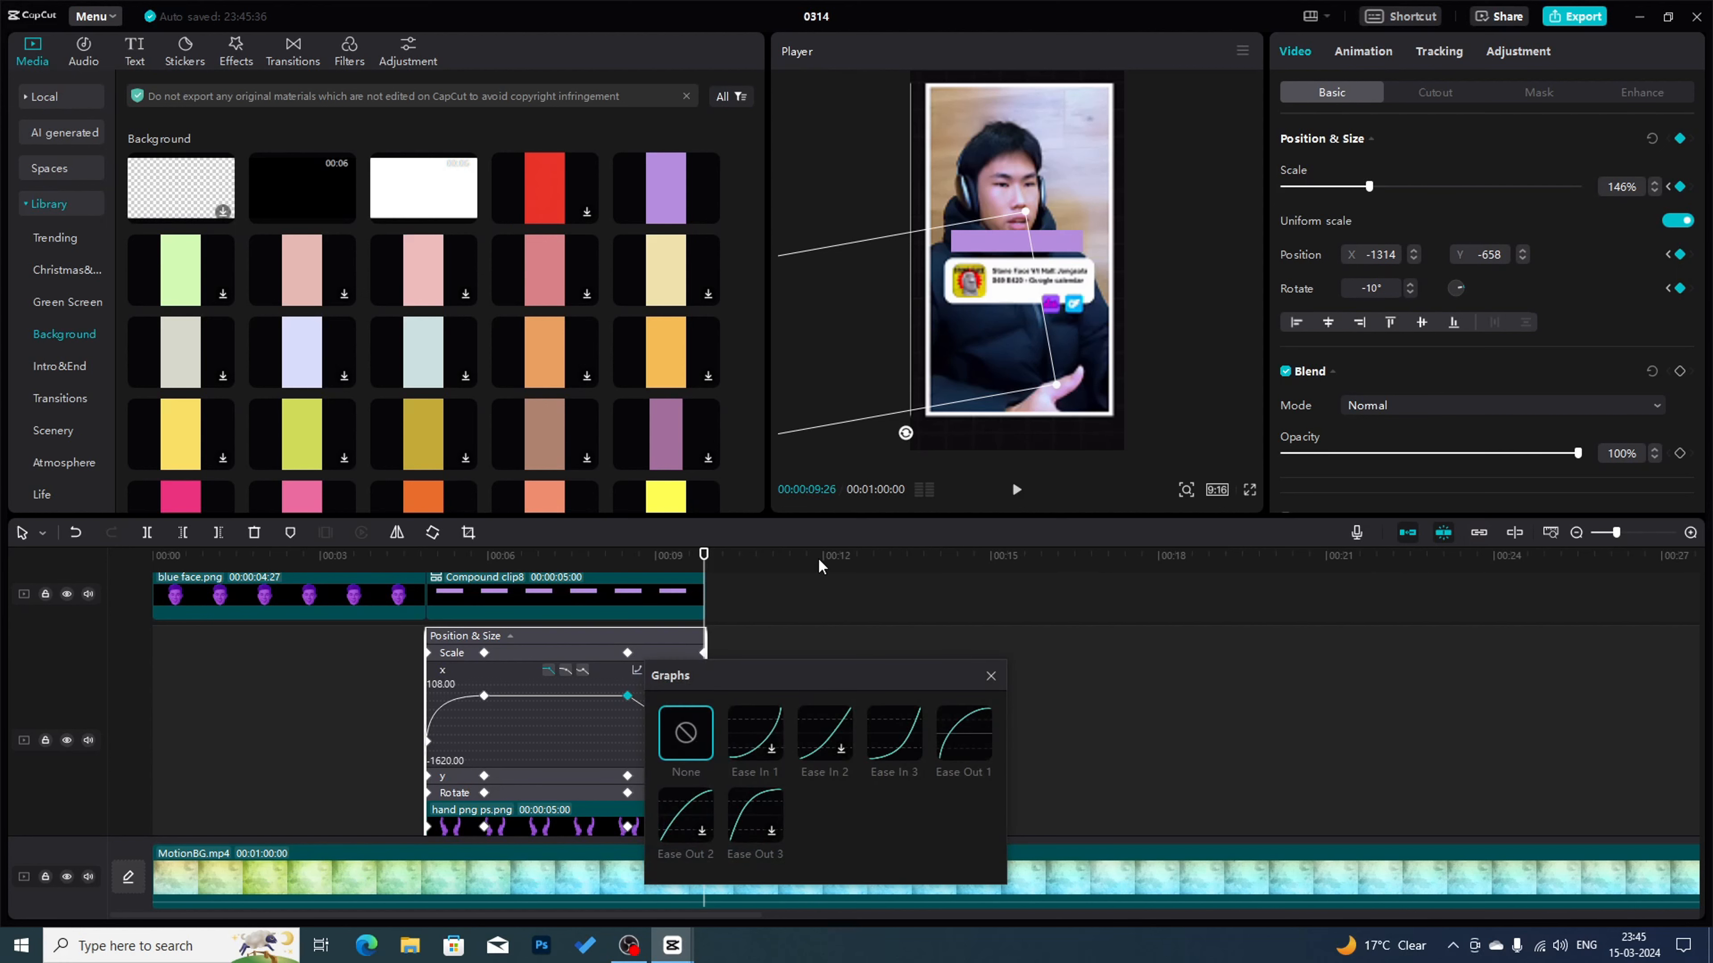
{"action": "left_click", "coordinate": [903, 746]}
- Apply the Ease Out 1 curve to the left hand's exit rotation and to the right hand's exit movement in X
{"action": "left_click", "coordinate": [602, 774]}
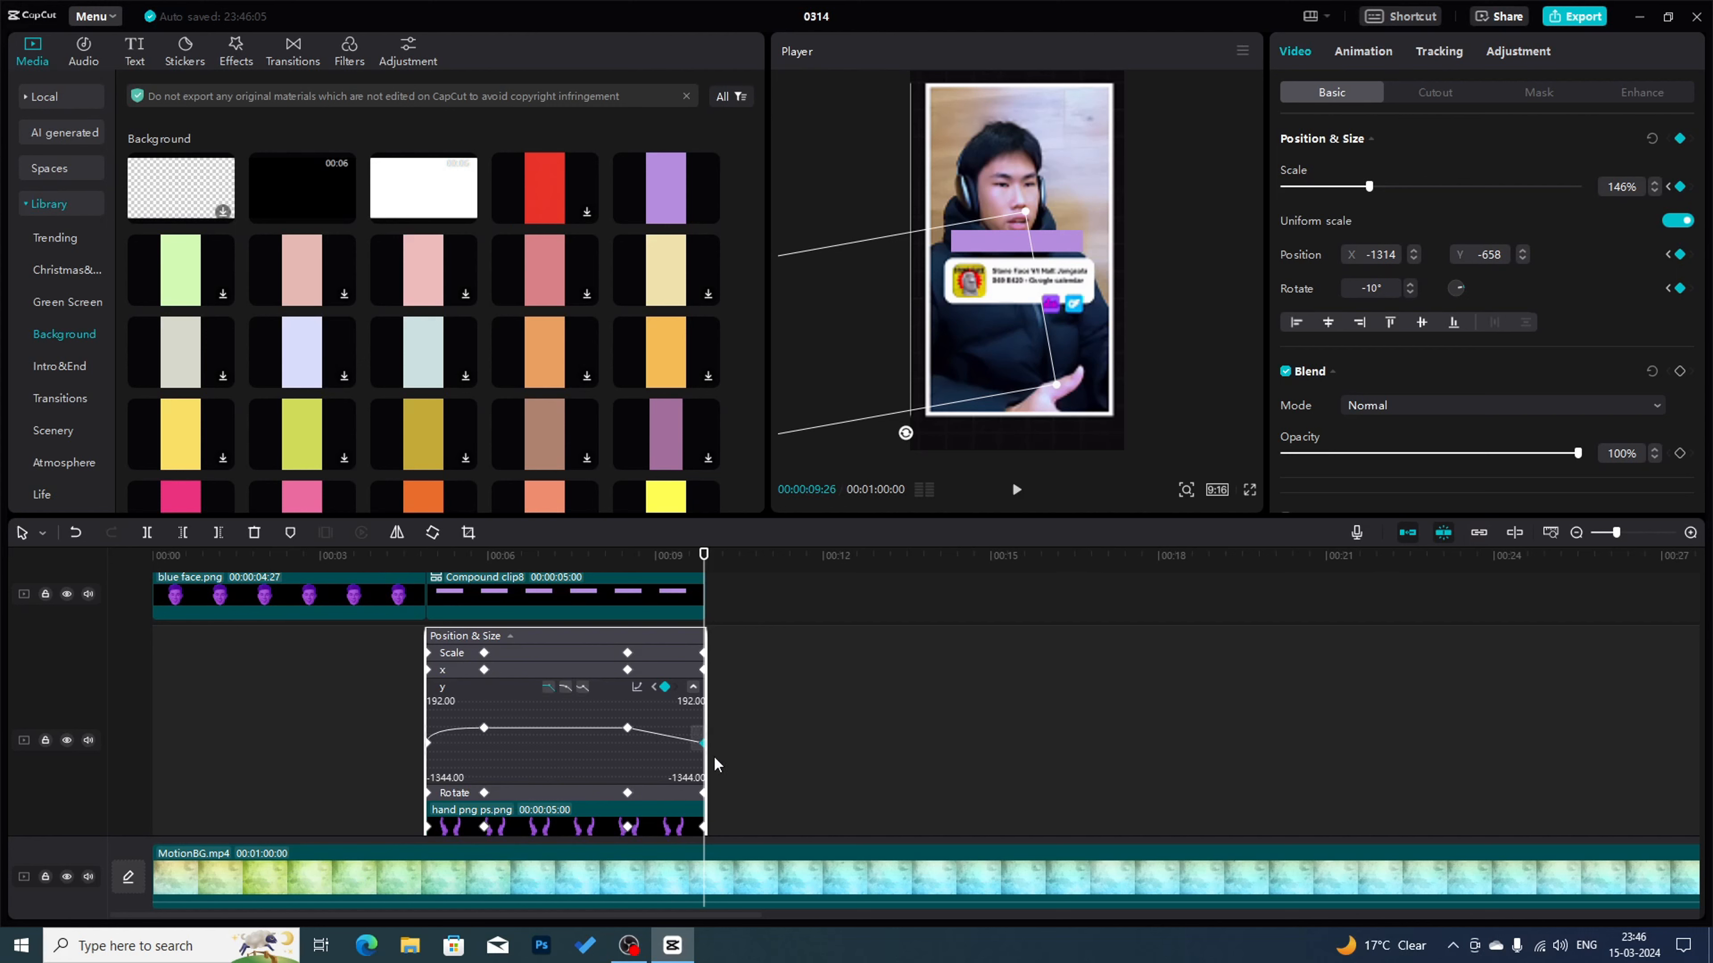
{"action": "left_click", "coordinate": [587, 789]}
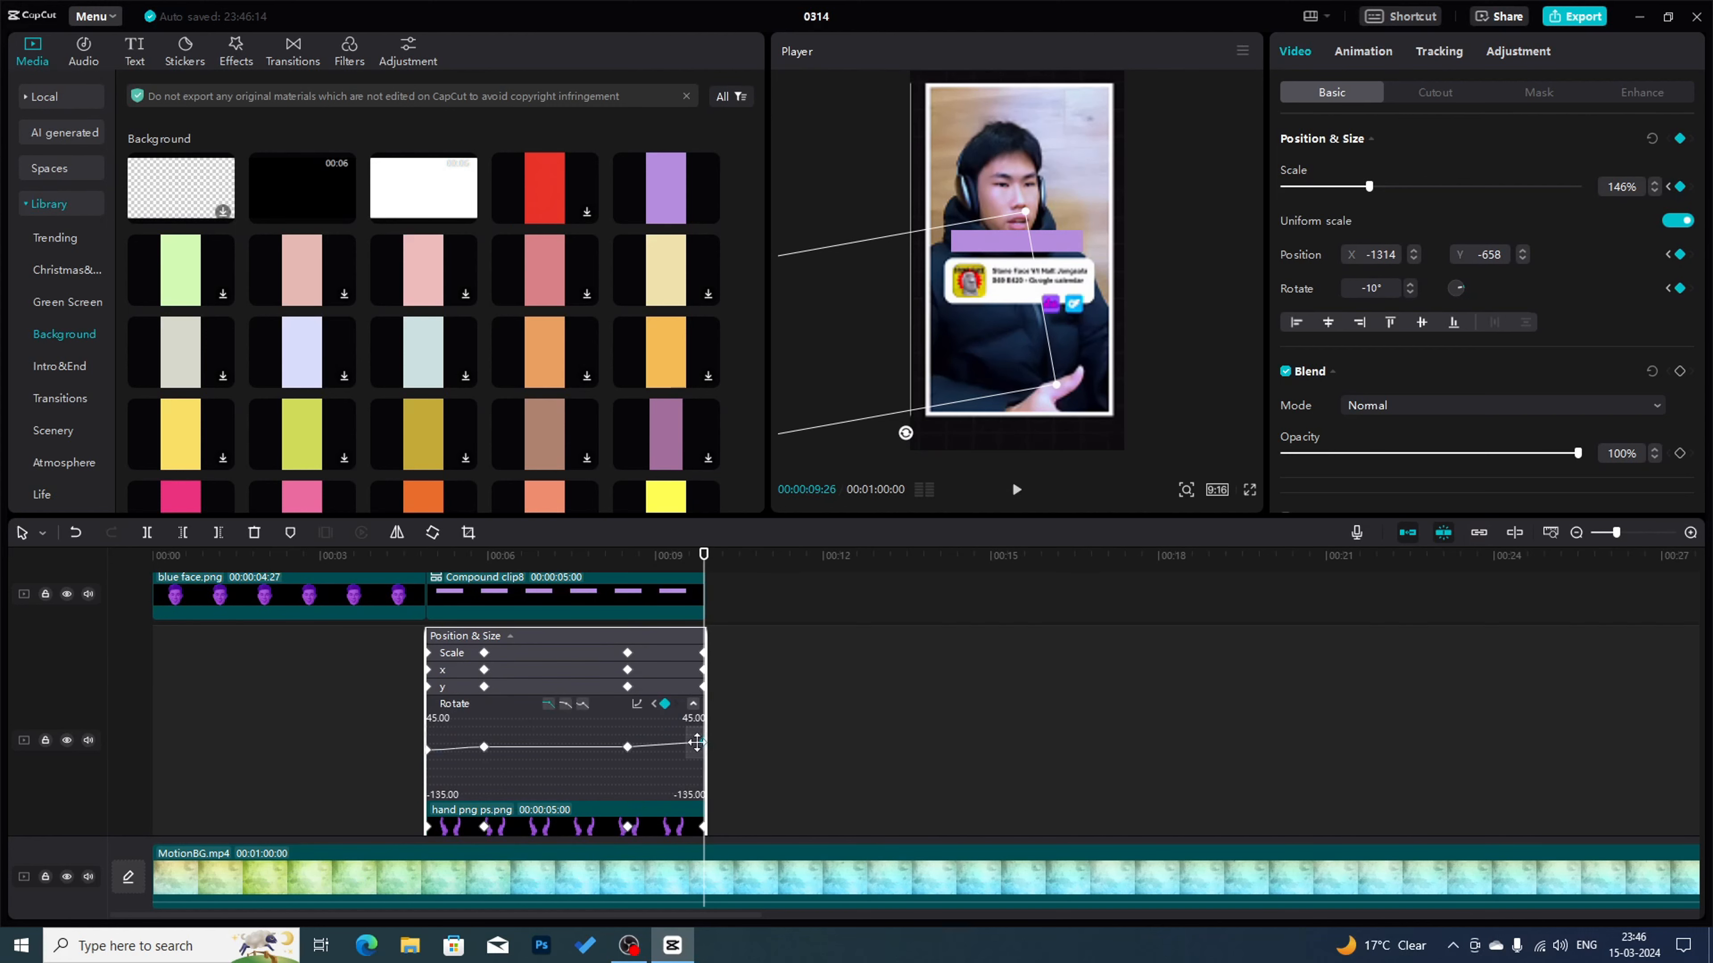
{"action": "left_click", "coordinate": [636, 704]}
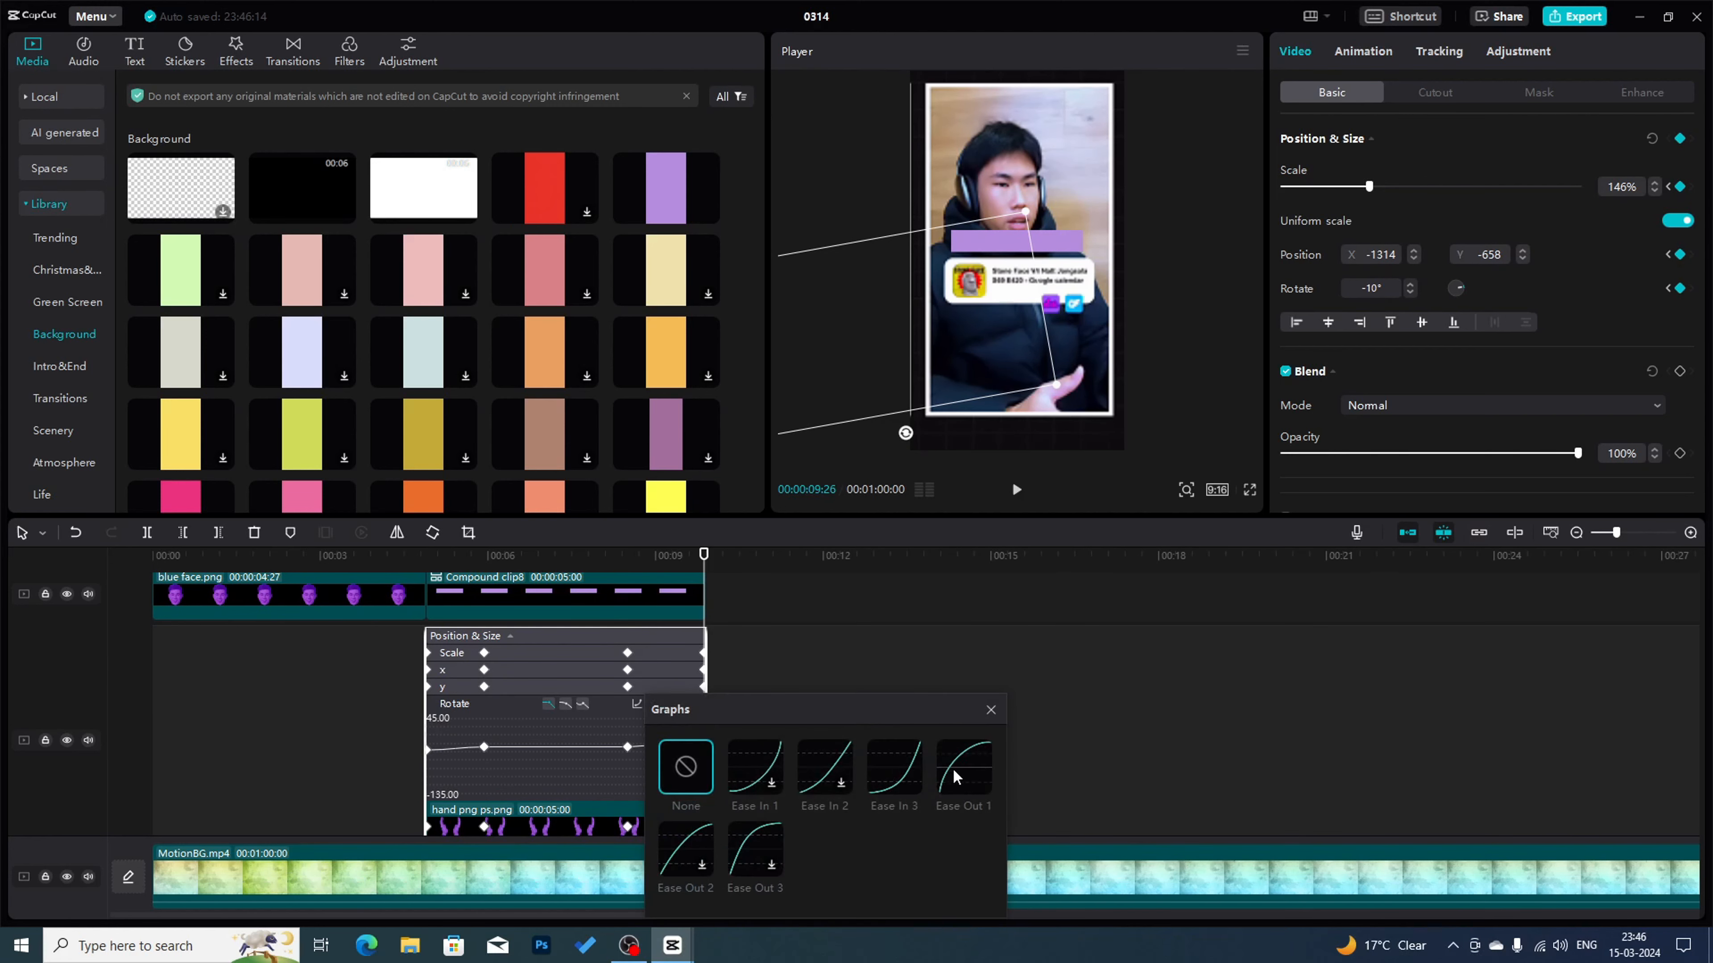
{"action": "left_click", "coordinate": [953, 776]}
{"action": "left_click", "coordinate": [992, 711]}
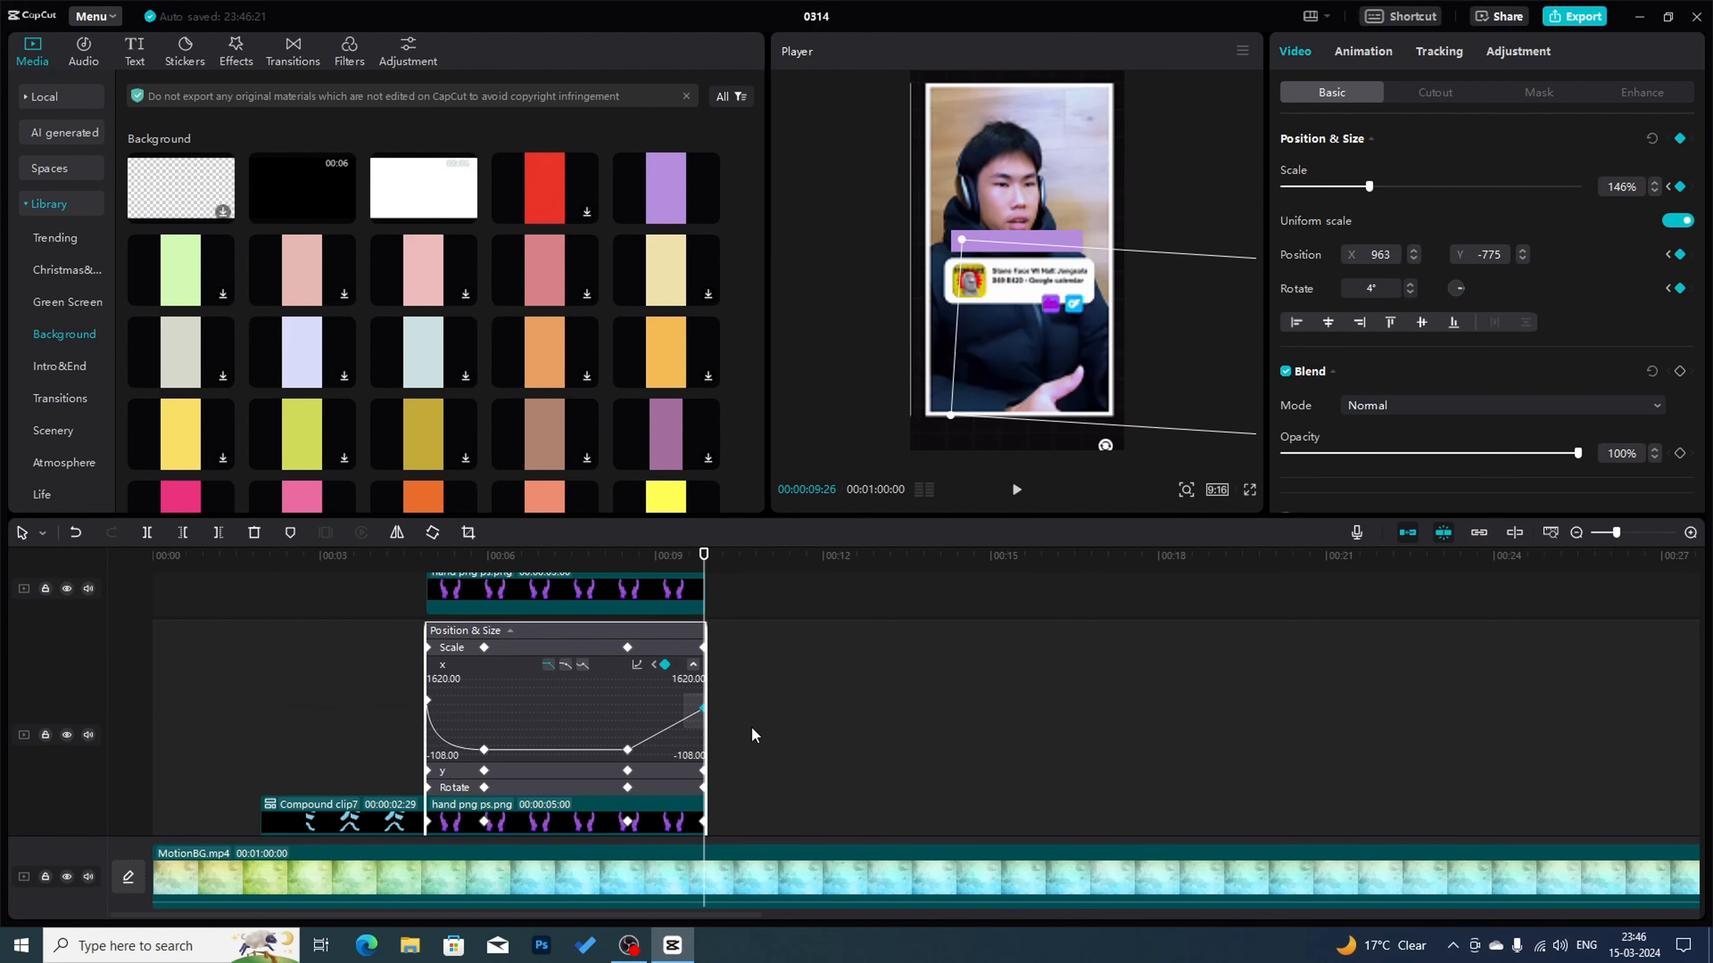
{"action": "left_click", "coordinate": [637, 664]}
{"action": "left_click", "coordinate": [971, 705]}
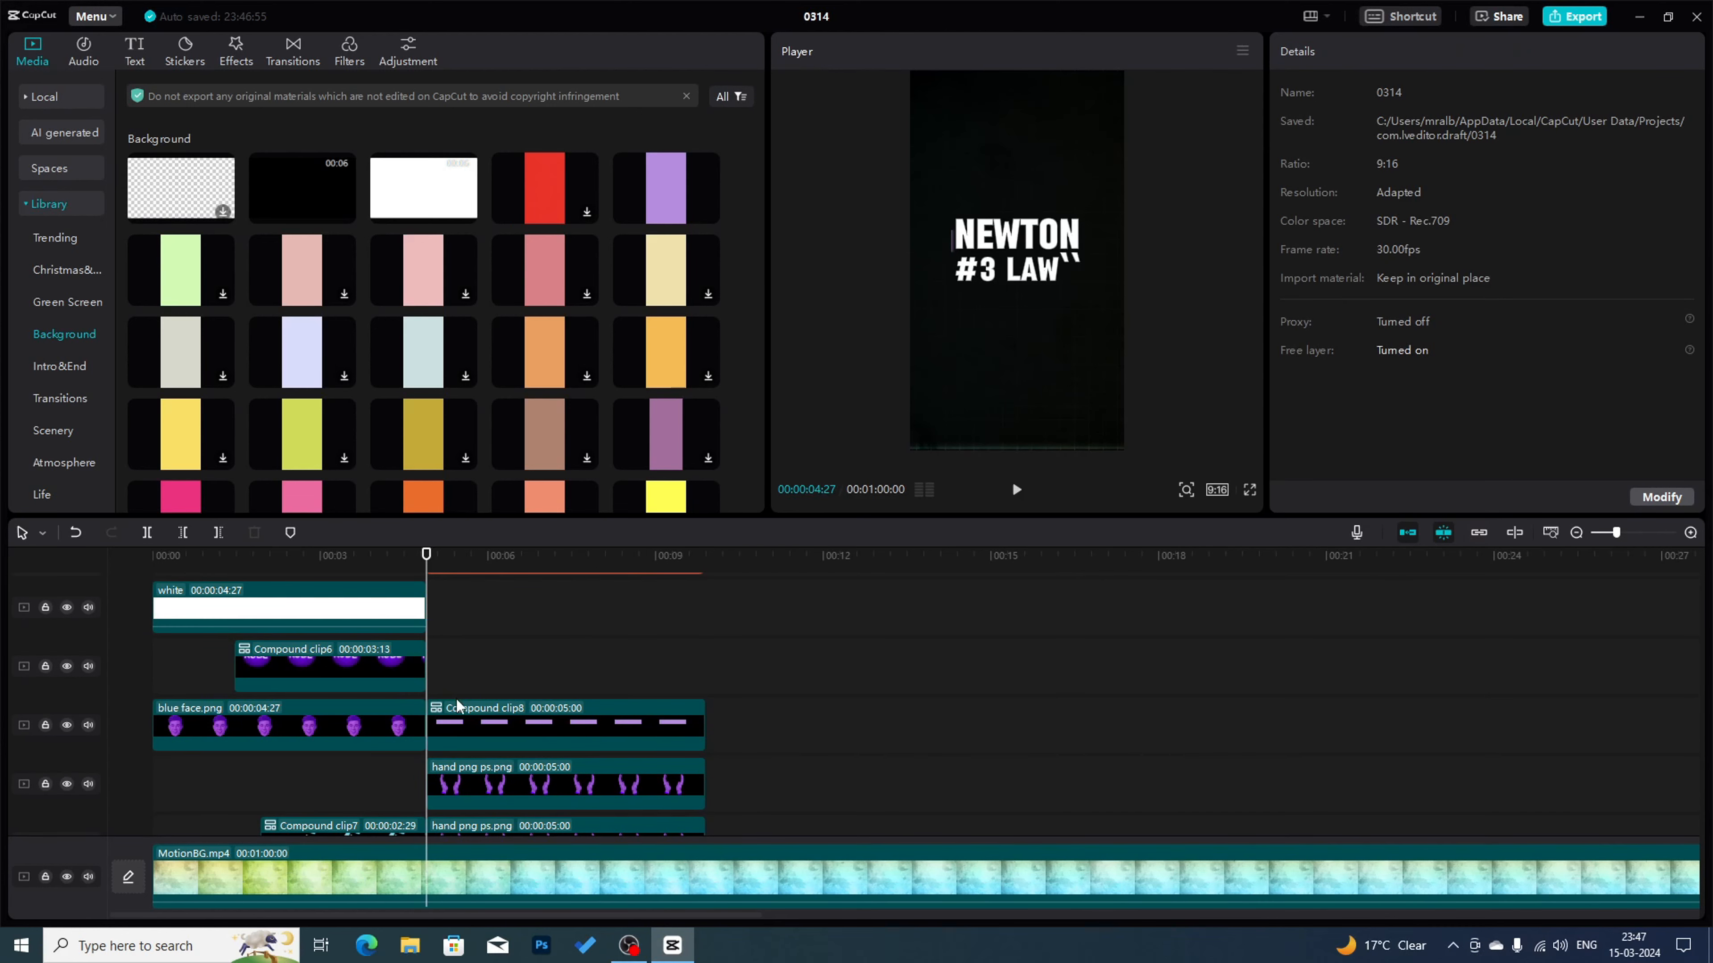
- Play the Newton scene from 00:00:04:27 and review the hands' exit around 00:00:09:12
{"action": "key", "text": "space"}
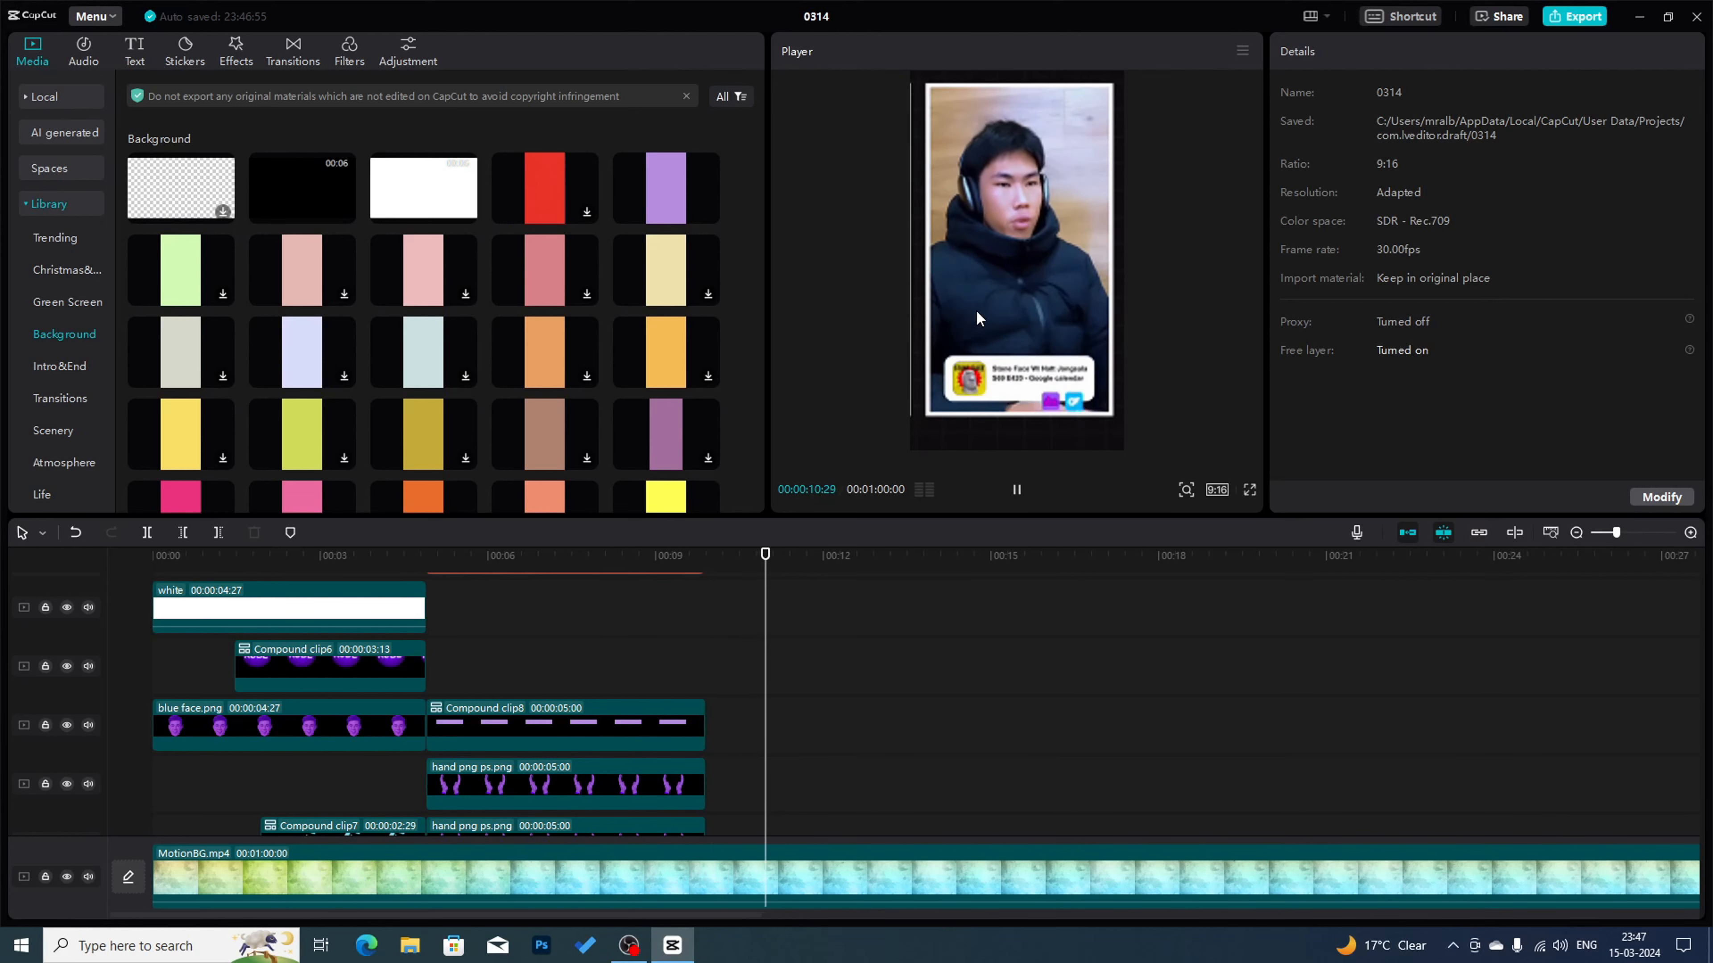
{"action": "left_click", "coordinate": [678, 567]}
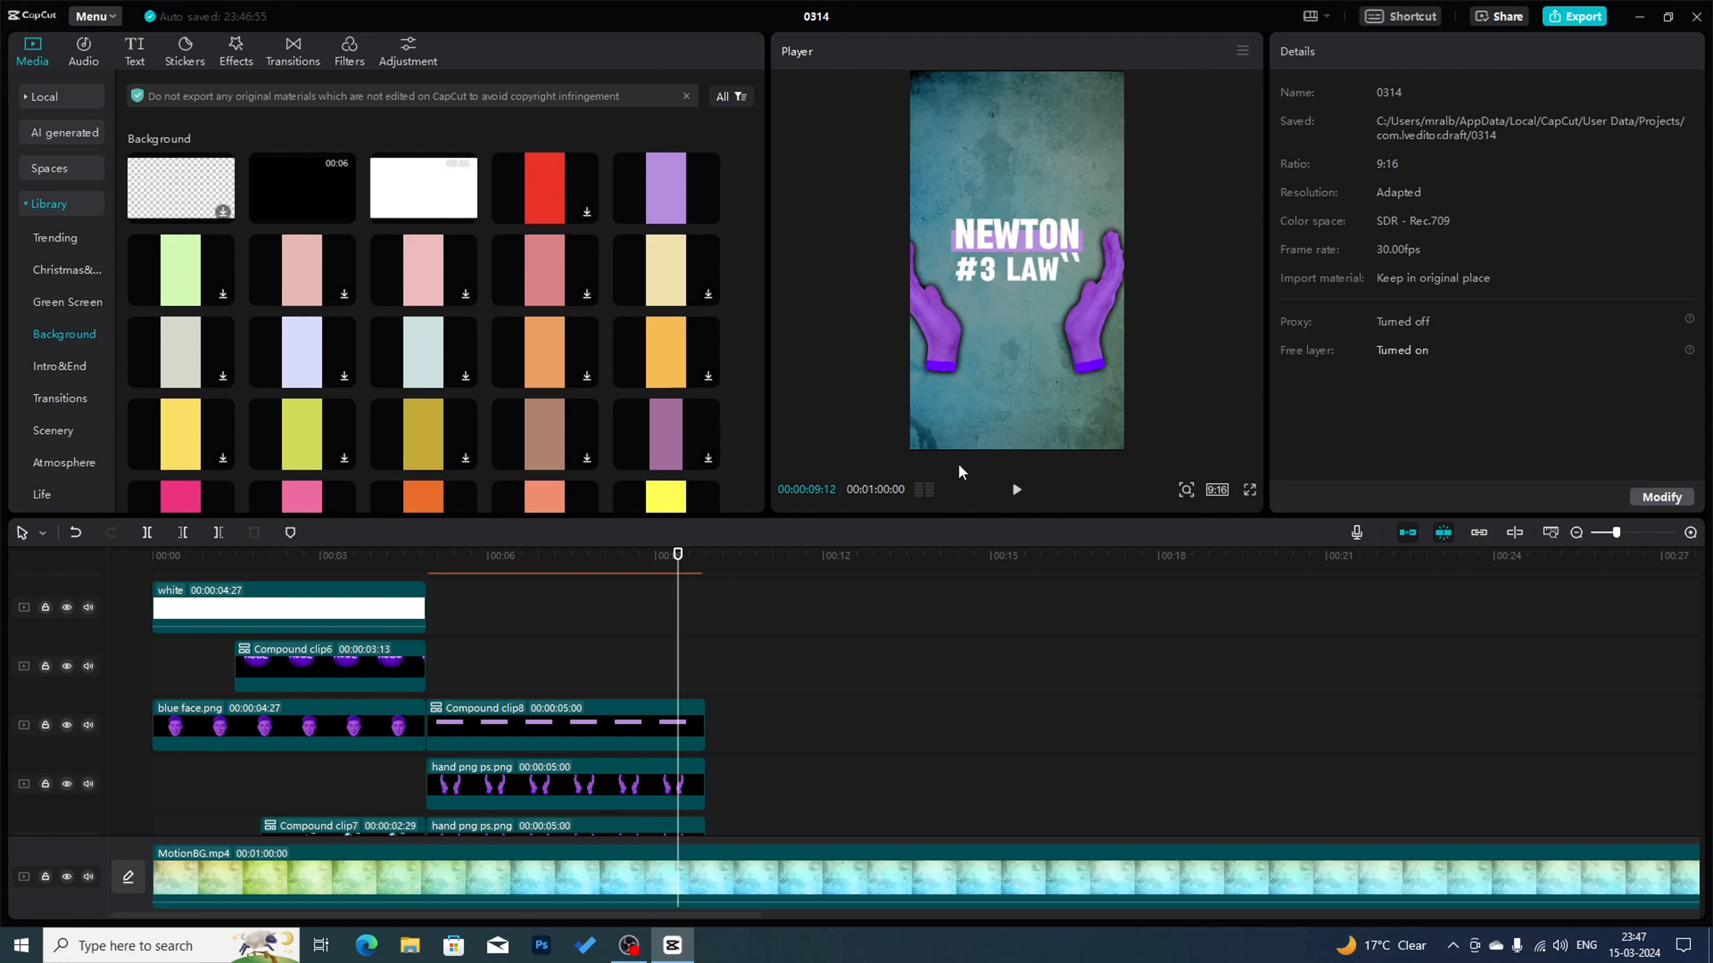
{"action": "left_click", "coordinate": [767, 585]}
{"action": "left_click_drag", "start_coordinate": [768, 585], "coordinate": [1132, 566]}
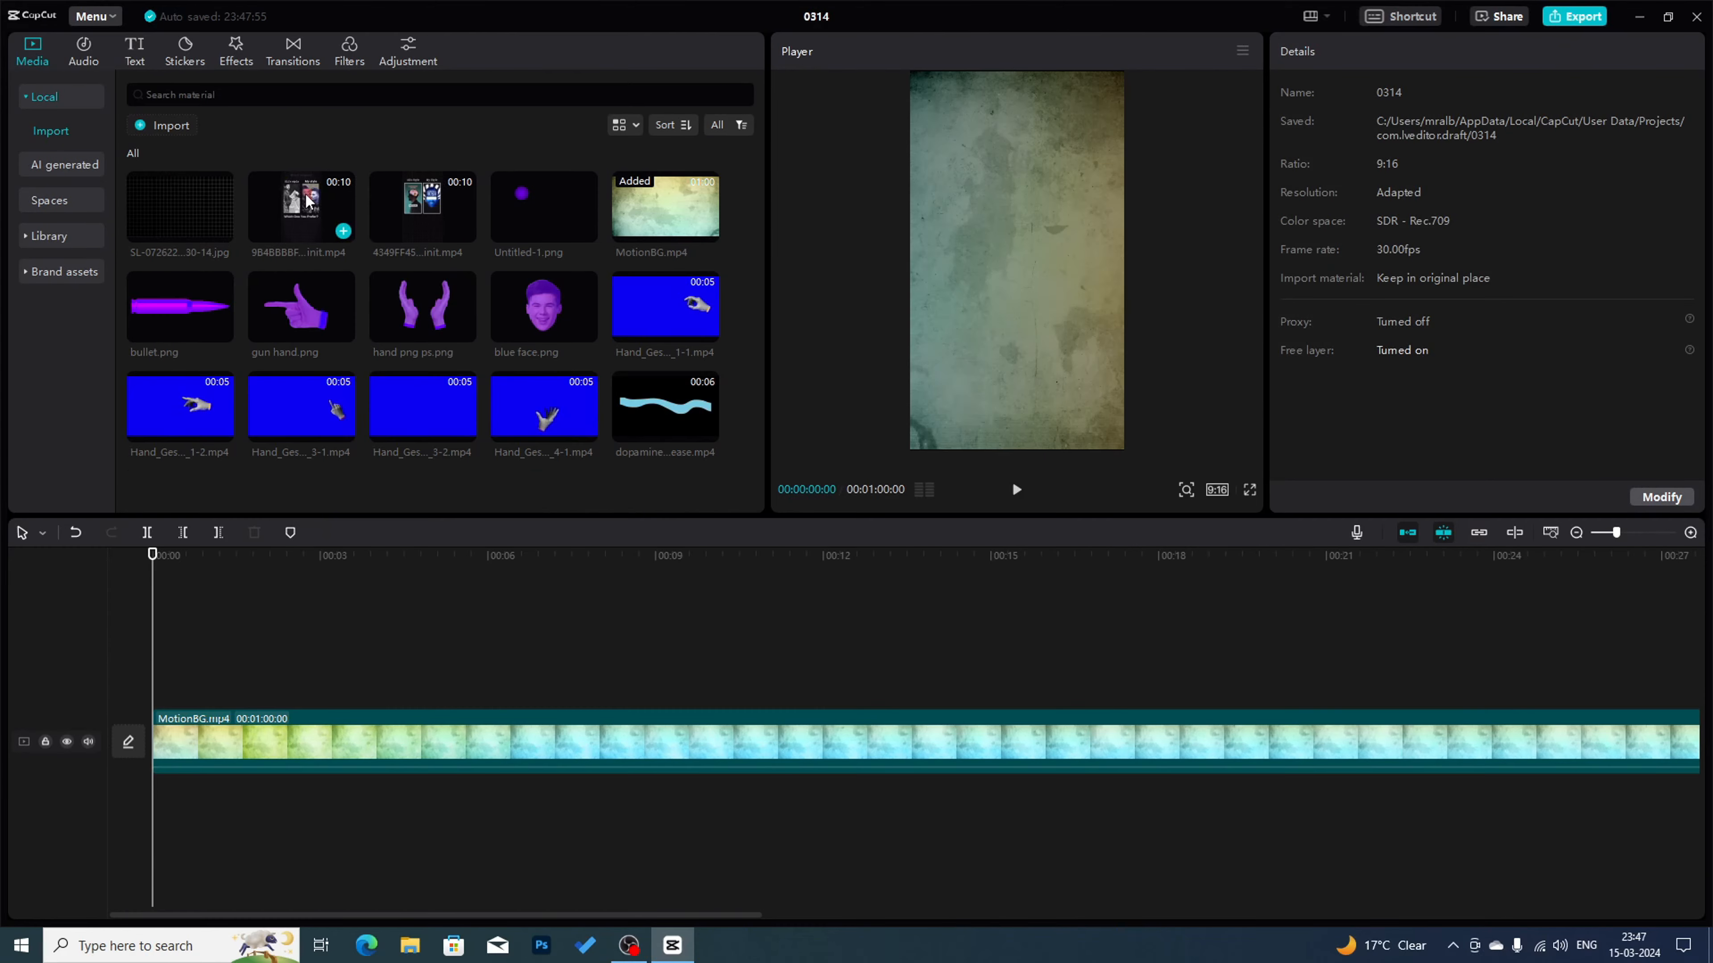
- Place the 9B4BBBBF reference video above MotionBG.mp4 at the start of the timeline, preview its opening, and return to the beginning
{"action": "left_click_drag", "start_coordinate": [309, 204], "coordinate": [151, 666]}
{"action": "key", "text": "space"}
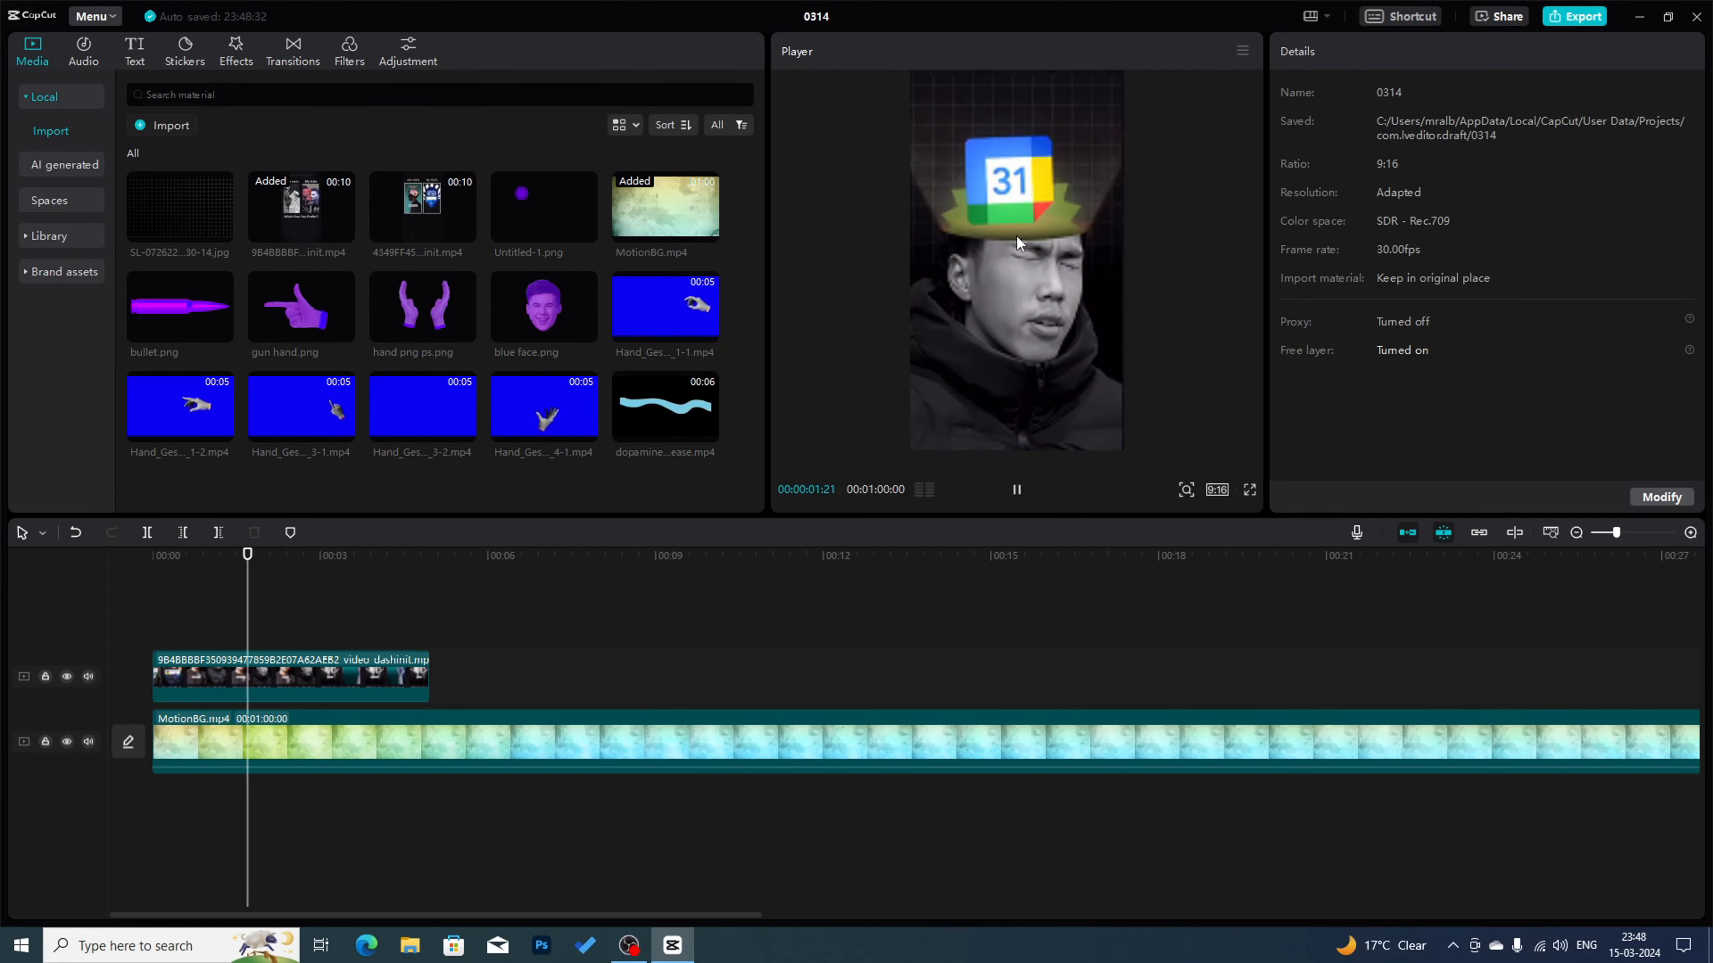
{"action": "key", "text": "space"}
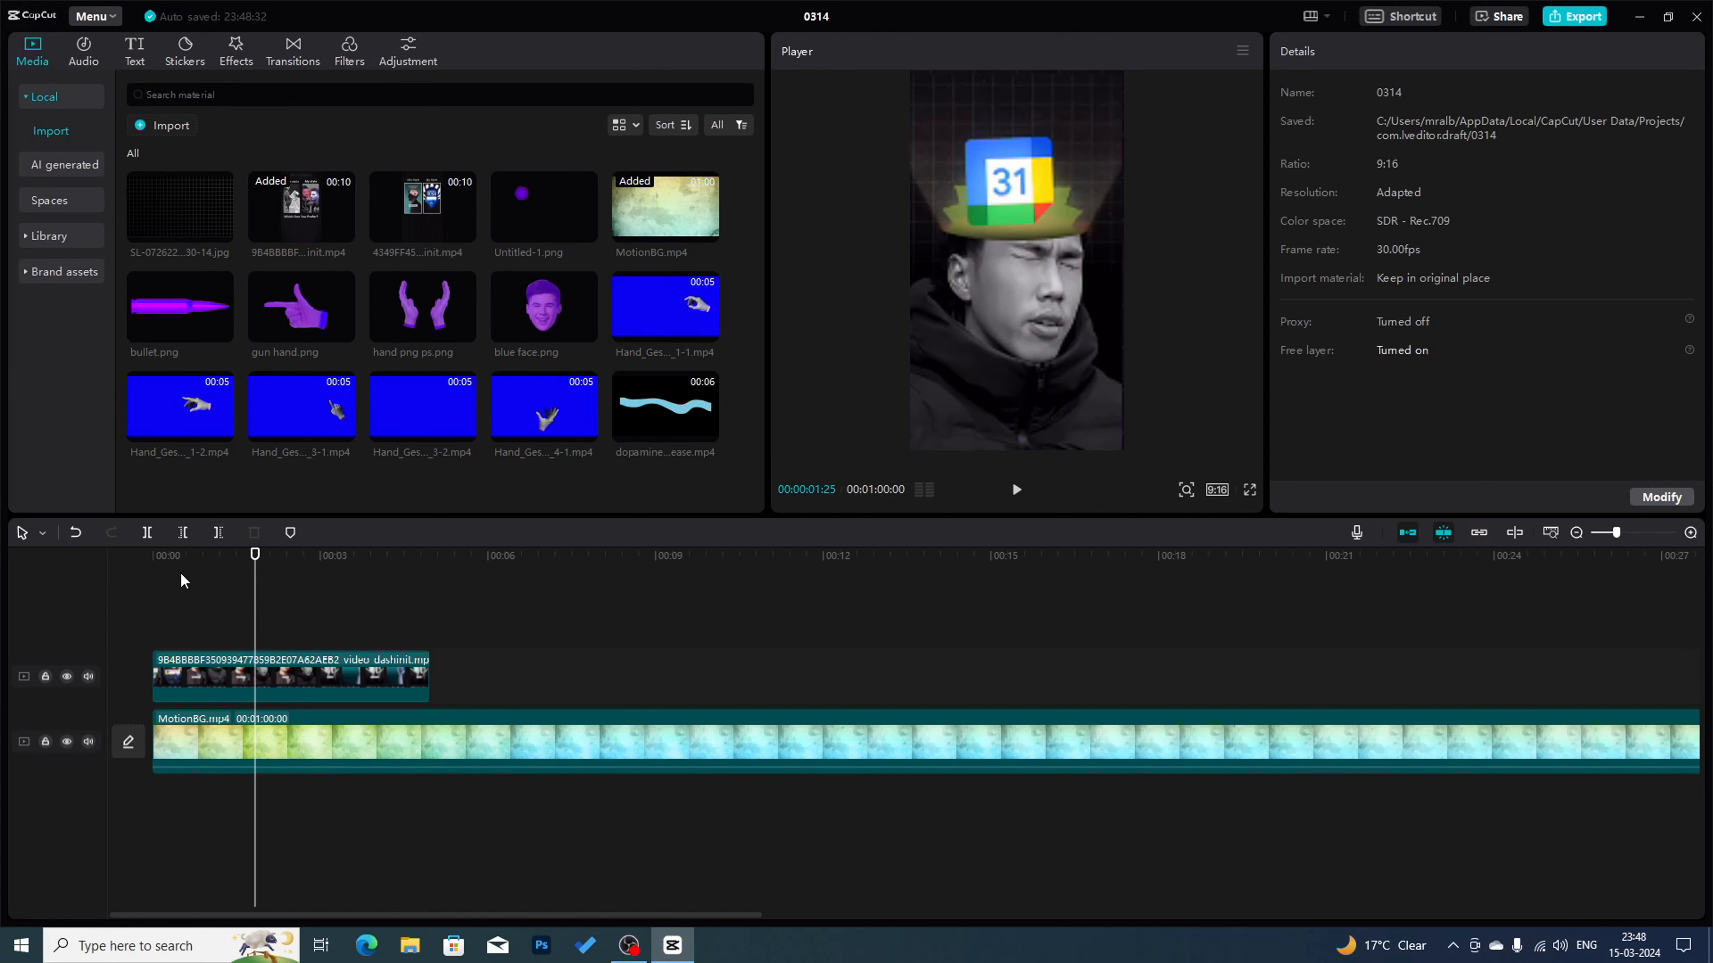
{"action": "left_click_drag", "start_coordinate": [181, 581], "coordinate": [82, 558]}
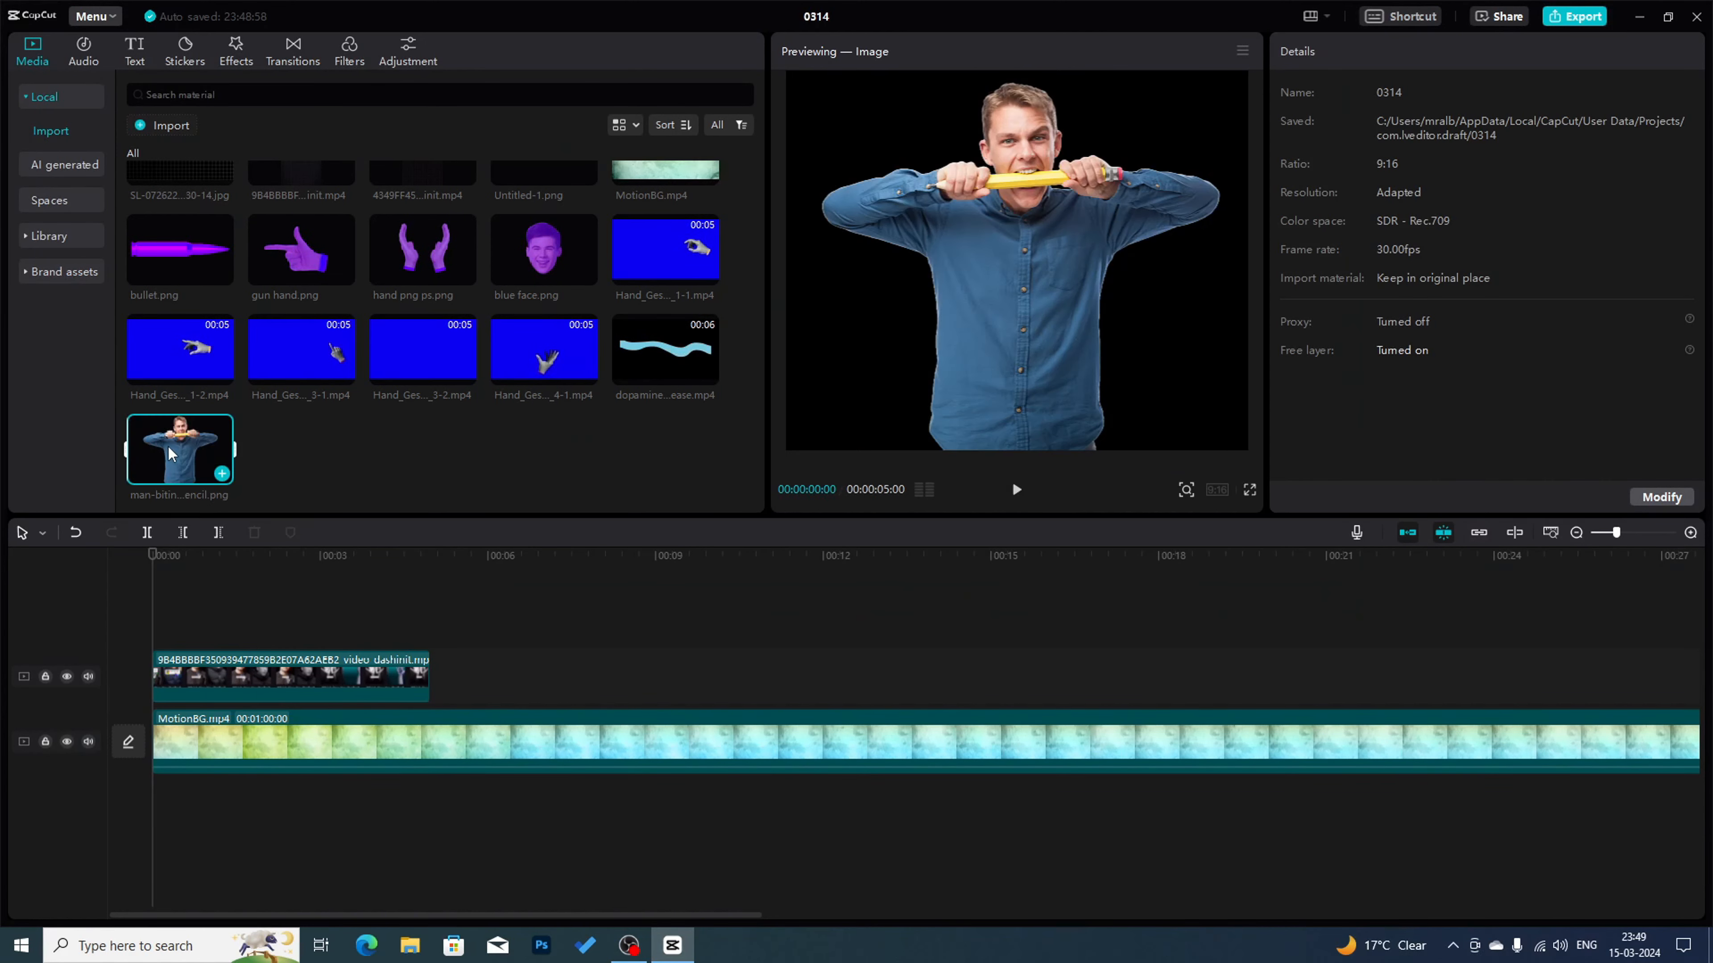
- Add man-biting-giant-pencil.png after the reference clip, scale it to 225%, and cut it at the forehead with a Horizontal mask at Y 1311
{"action": "mouse_move", "coordinate": [177, 449]}
{"action": "left_mouse_down"}
{"action": "mouse_move", "coordinate": [549, 655]}
{"action": "mouse_move", "coordinate": [431, 680]}
{"action": "left_mouse_up"}
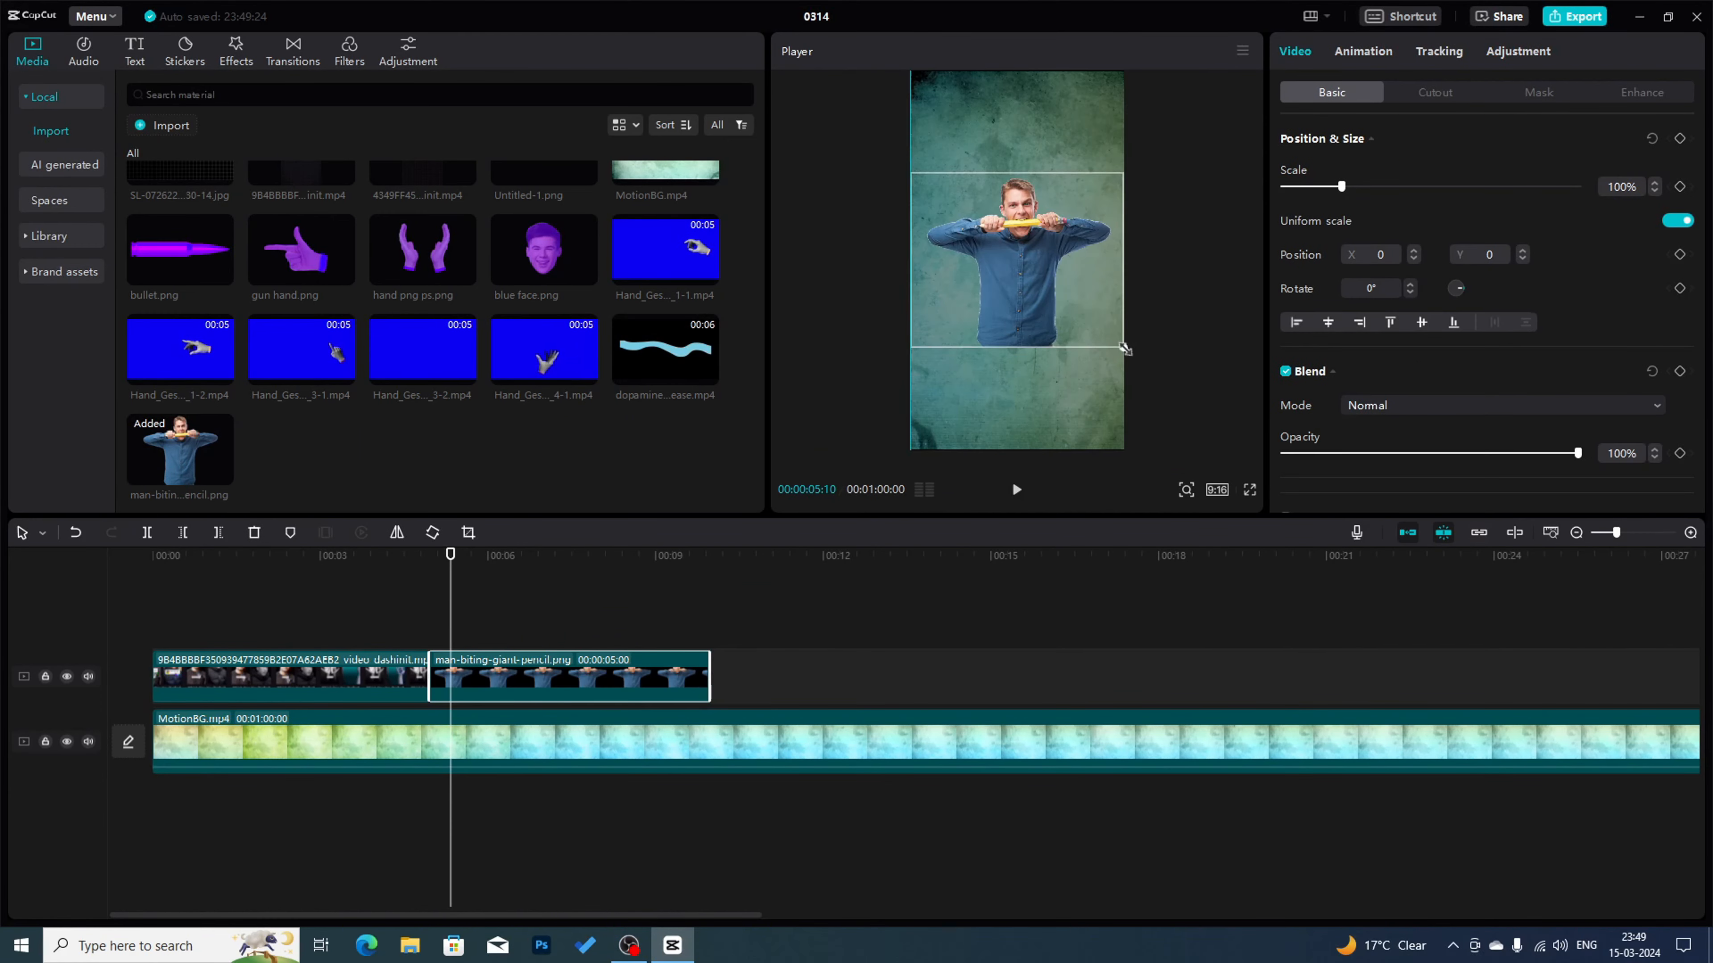
{"action": "left_click_drag", "start_coordinate": [1125, 349], "coordinate": [1277, 554]}
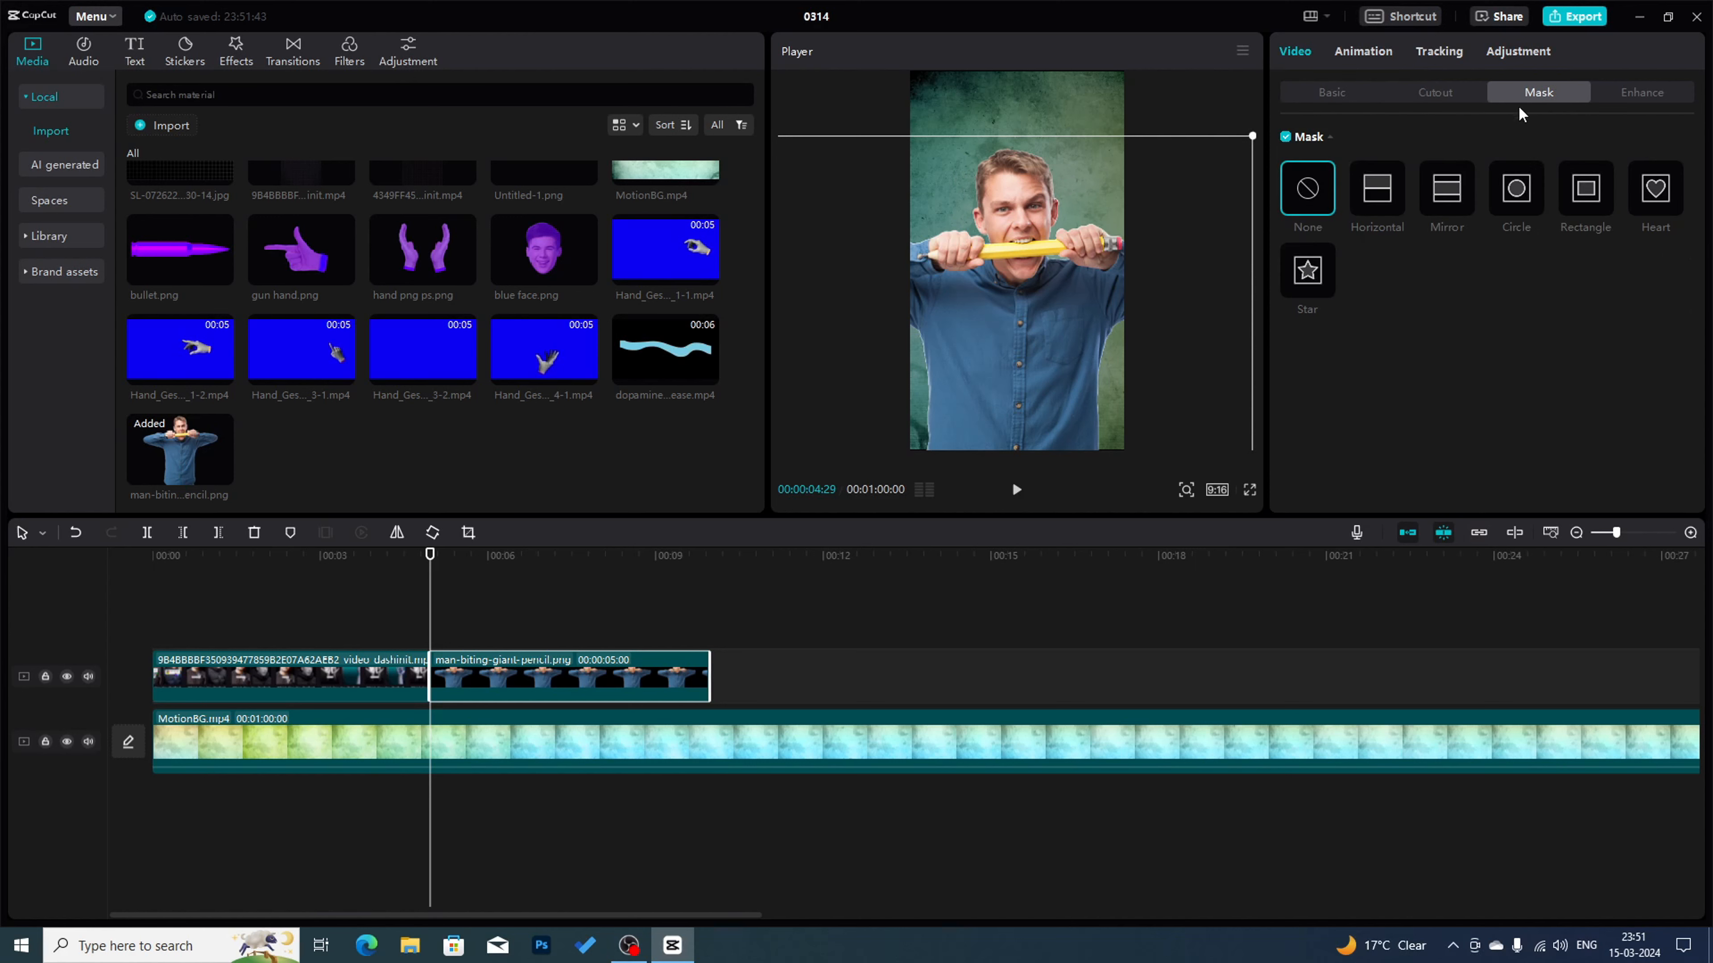
{"action": "left_click", "coordinate": [1379, 202]}
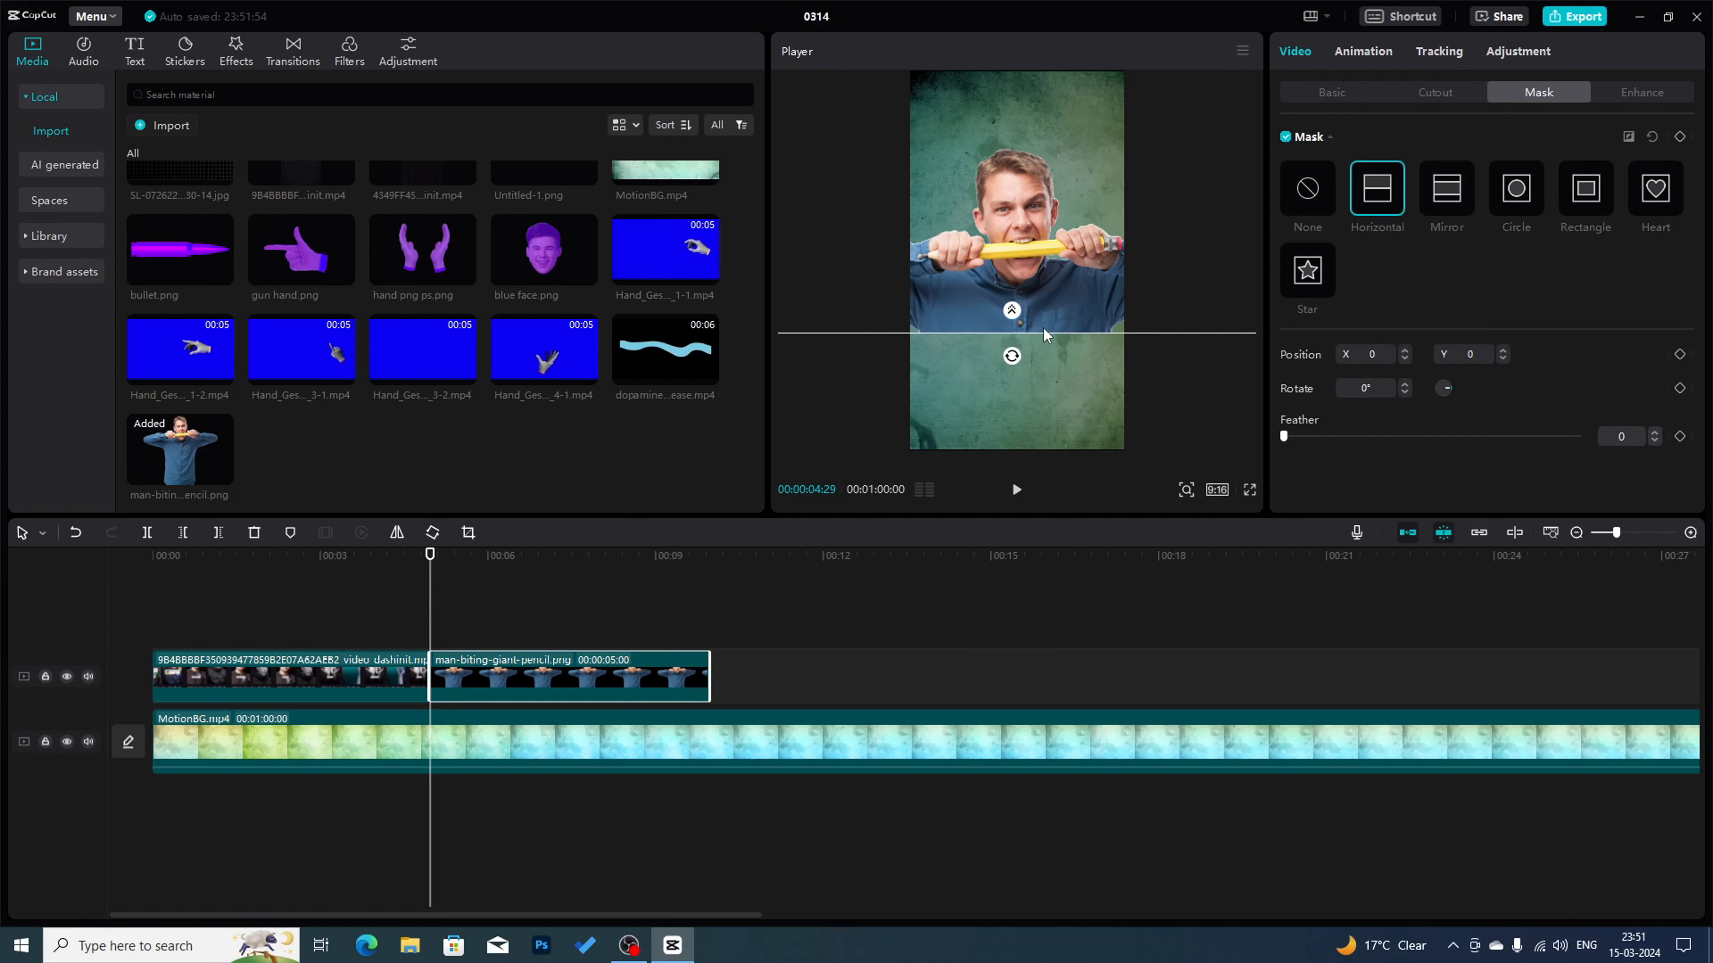
{"action": "left_click_drag", "start_coordinate": [1044, 336], "coordinate": [1052, 192]}
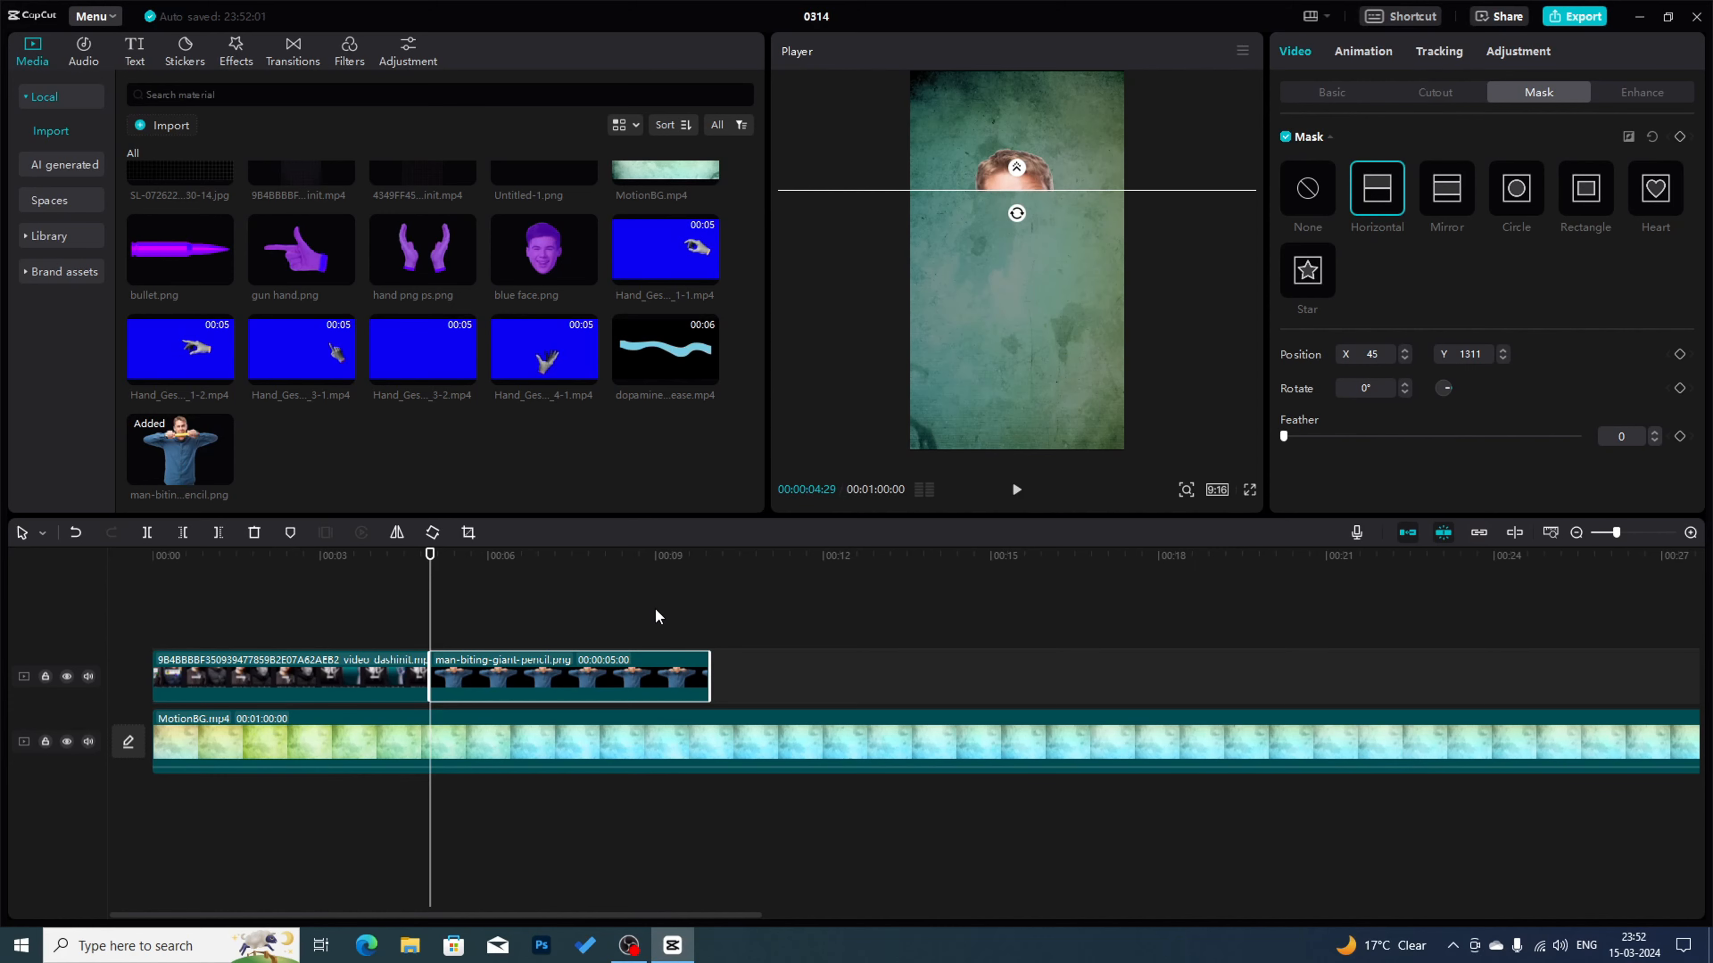
- Duplicate the masked man clip onto the track above and rotate the copy's mask to 180° so it keeps the body
{"action": "key", "text": "ctrl+c"}
{"action": "key", "text": "ctrl+v"}
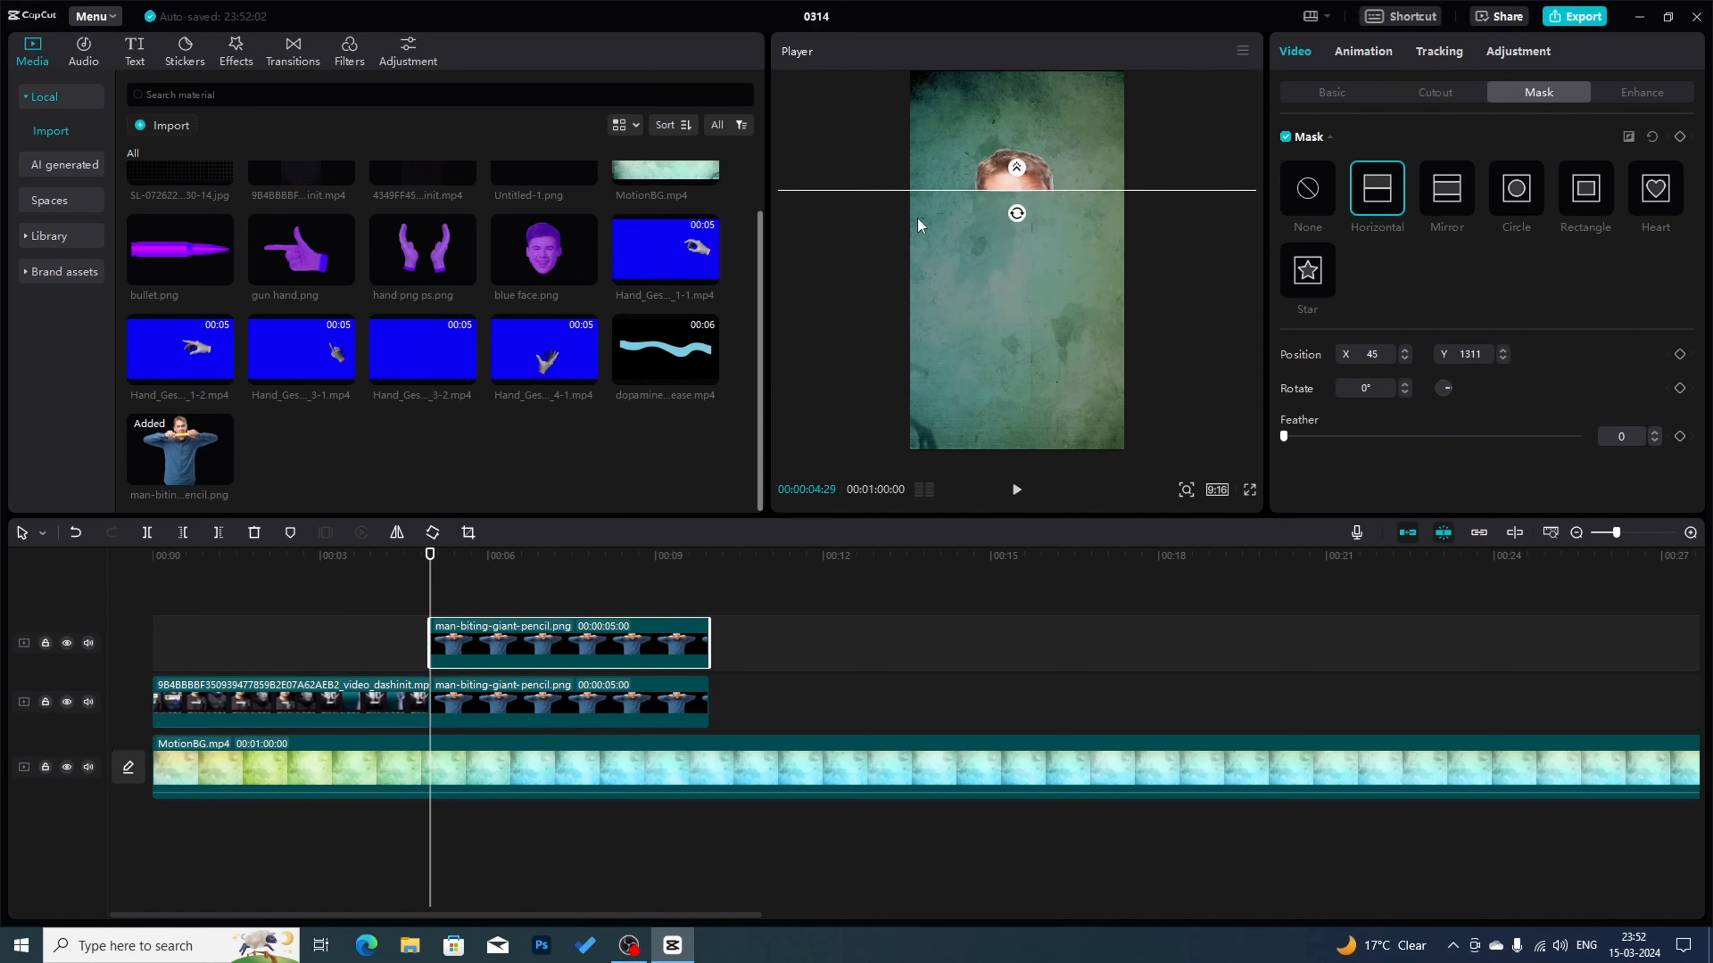
{"action": "left_click_drag", "start_coordinate": [1009, 214], "coordinate": [1016, 140]}
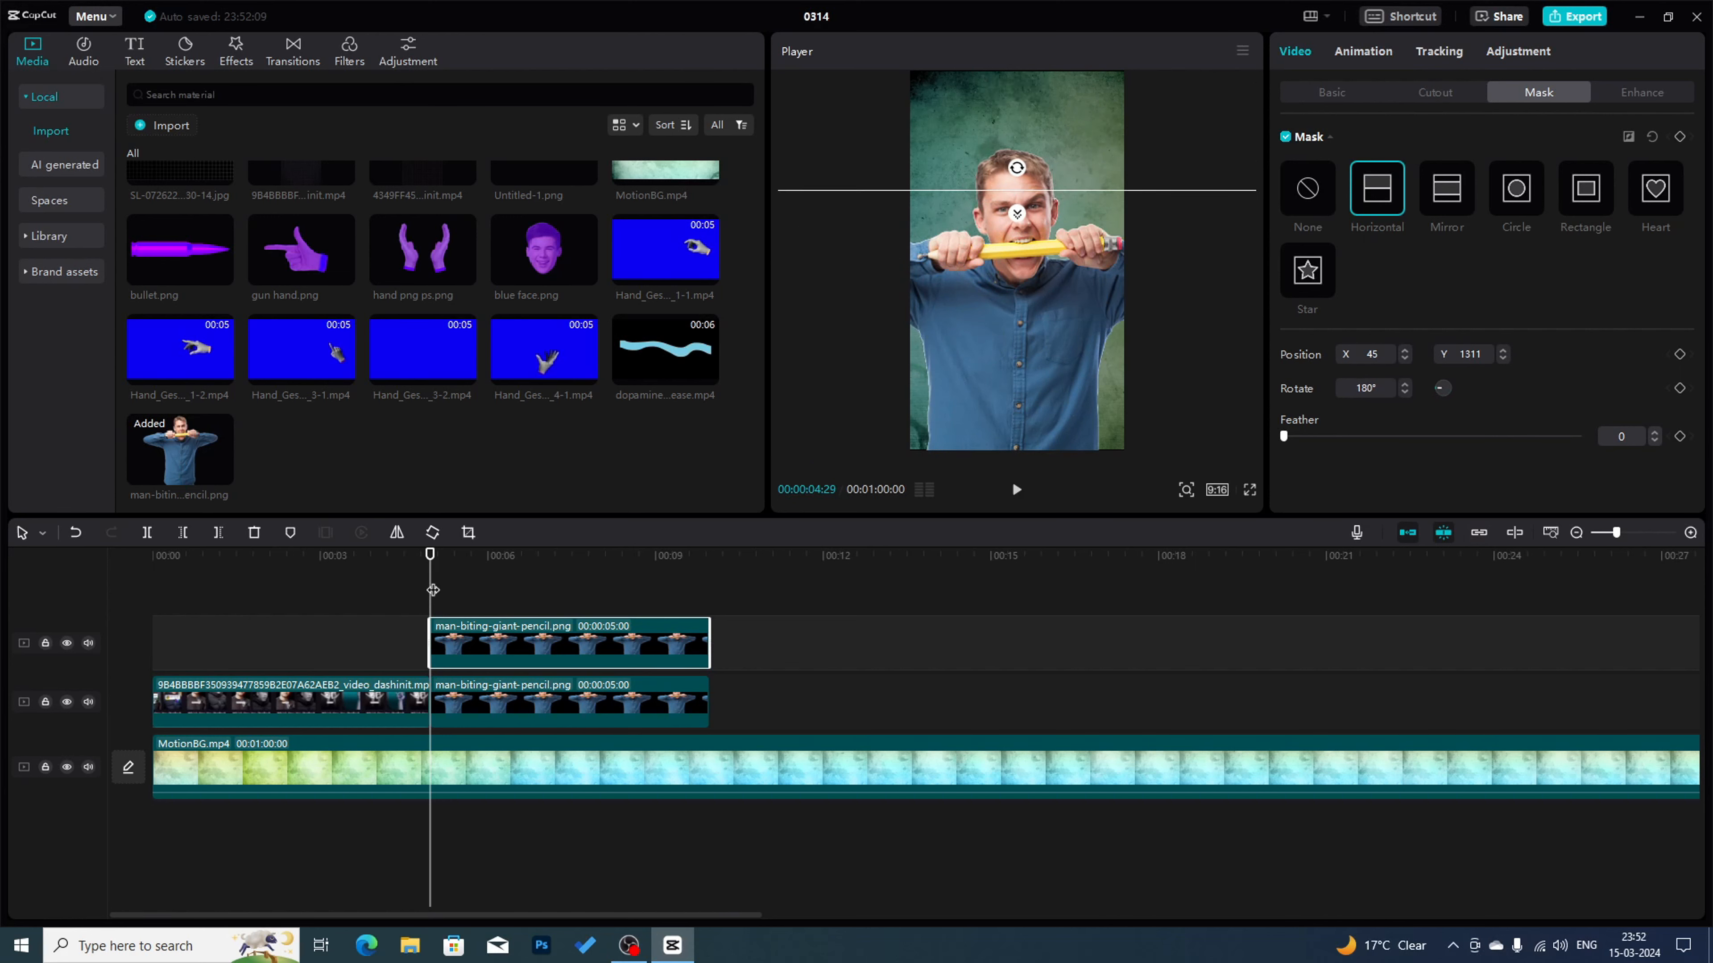
- On the lower man clip, add a Mask keyframe at 00:00:05:24 and Position & Size keyframes at 00:00:05:24 and 00:00:06:17
{"action": "left_click_drag", "start_coordinate": [437, 590], "coordinate": [480, 591]}
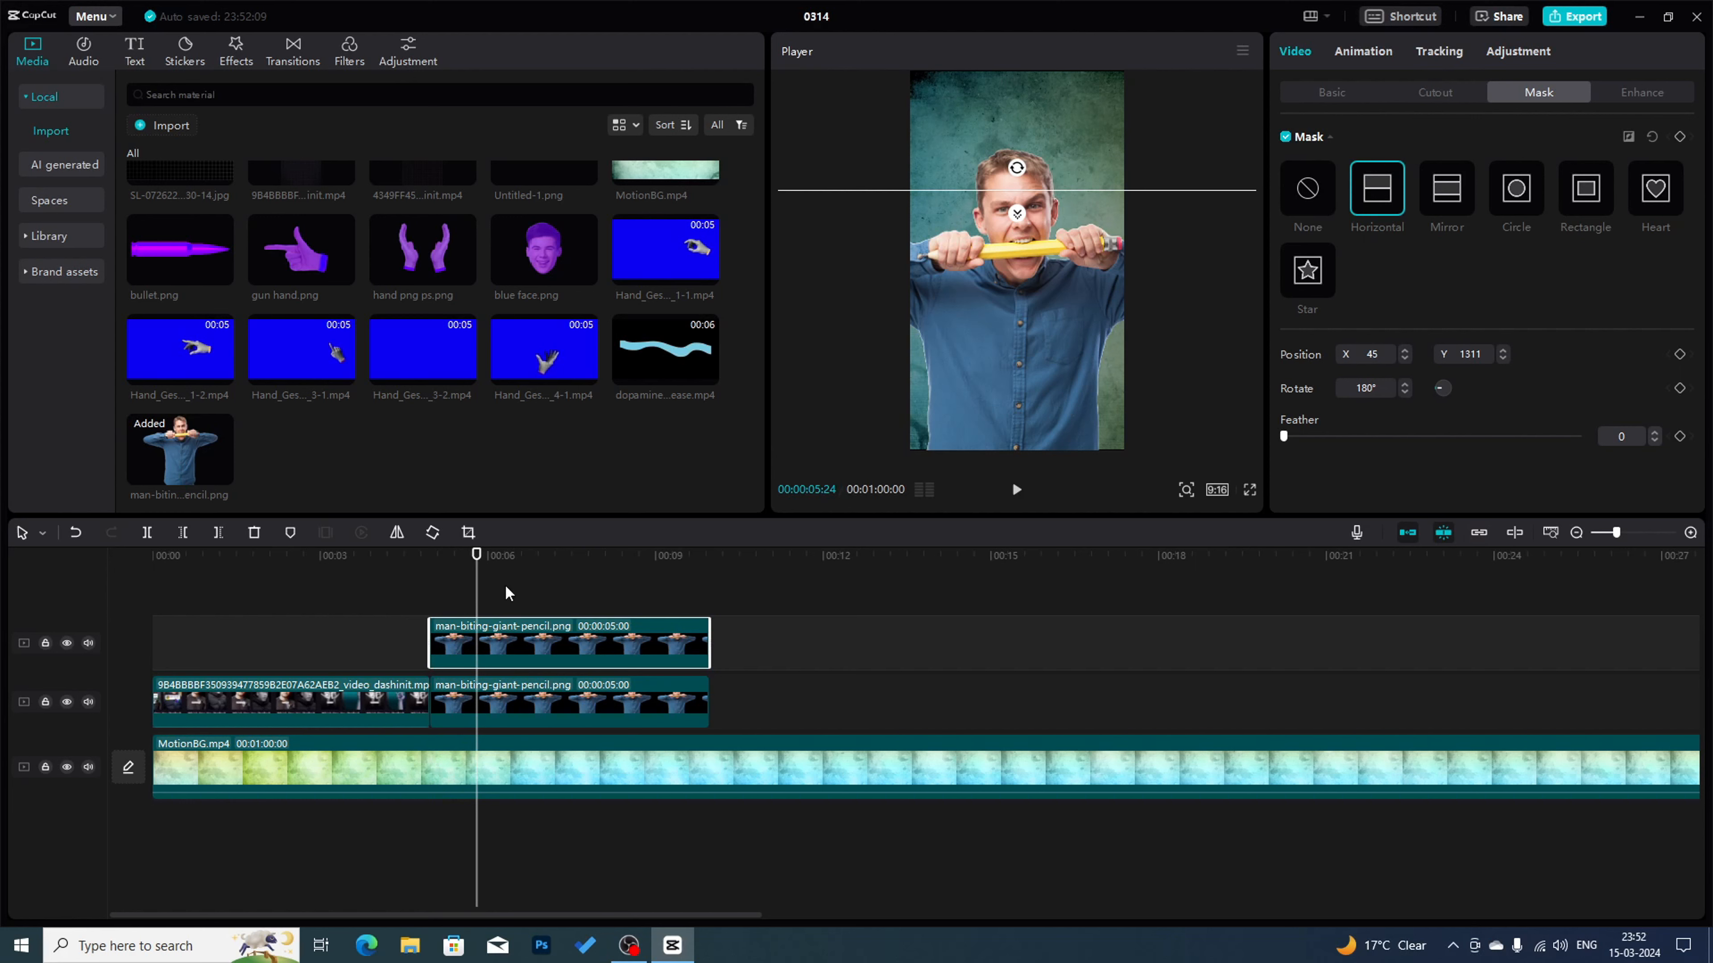
{"action": "left_click", "coordinate": [989, 218]}
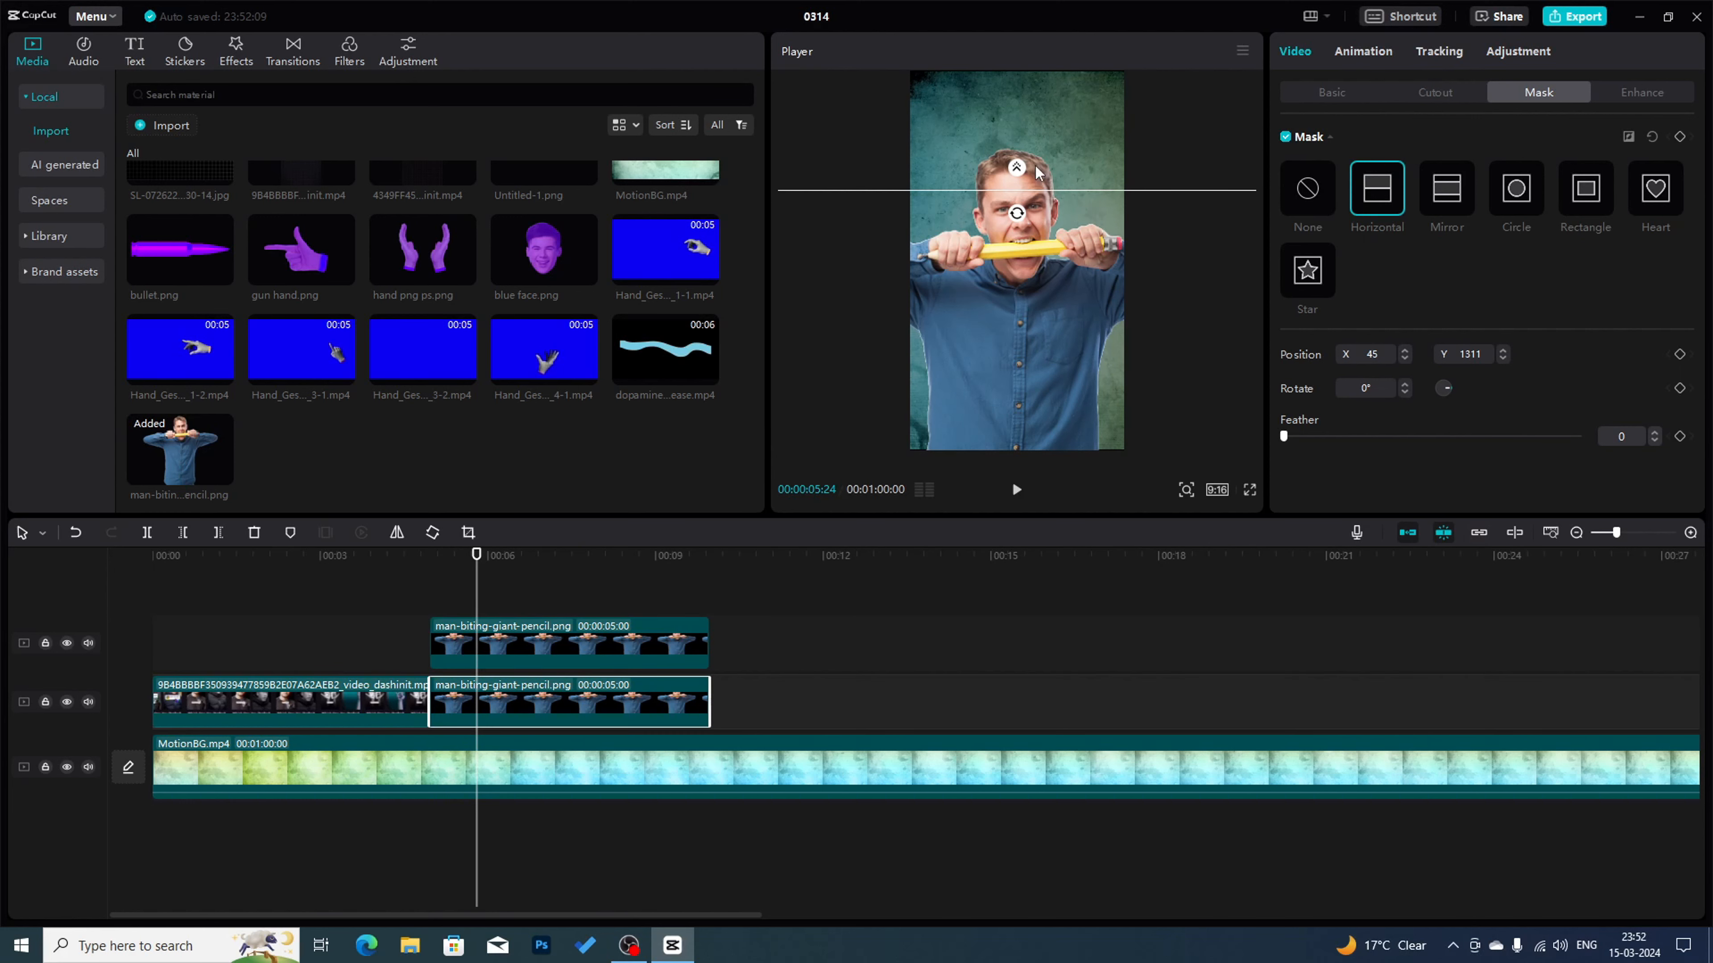
{"action": "left_click", "coordinate": [1679, 136]}
{"action": "left_click_drag", "start_coordinate": [480, 594], "coordinate": [519, 594]}
{"action": "left_click", "coordinate": [1341, 100]}
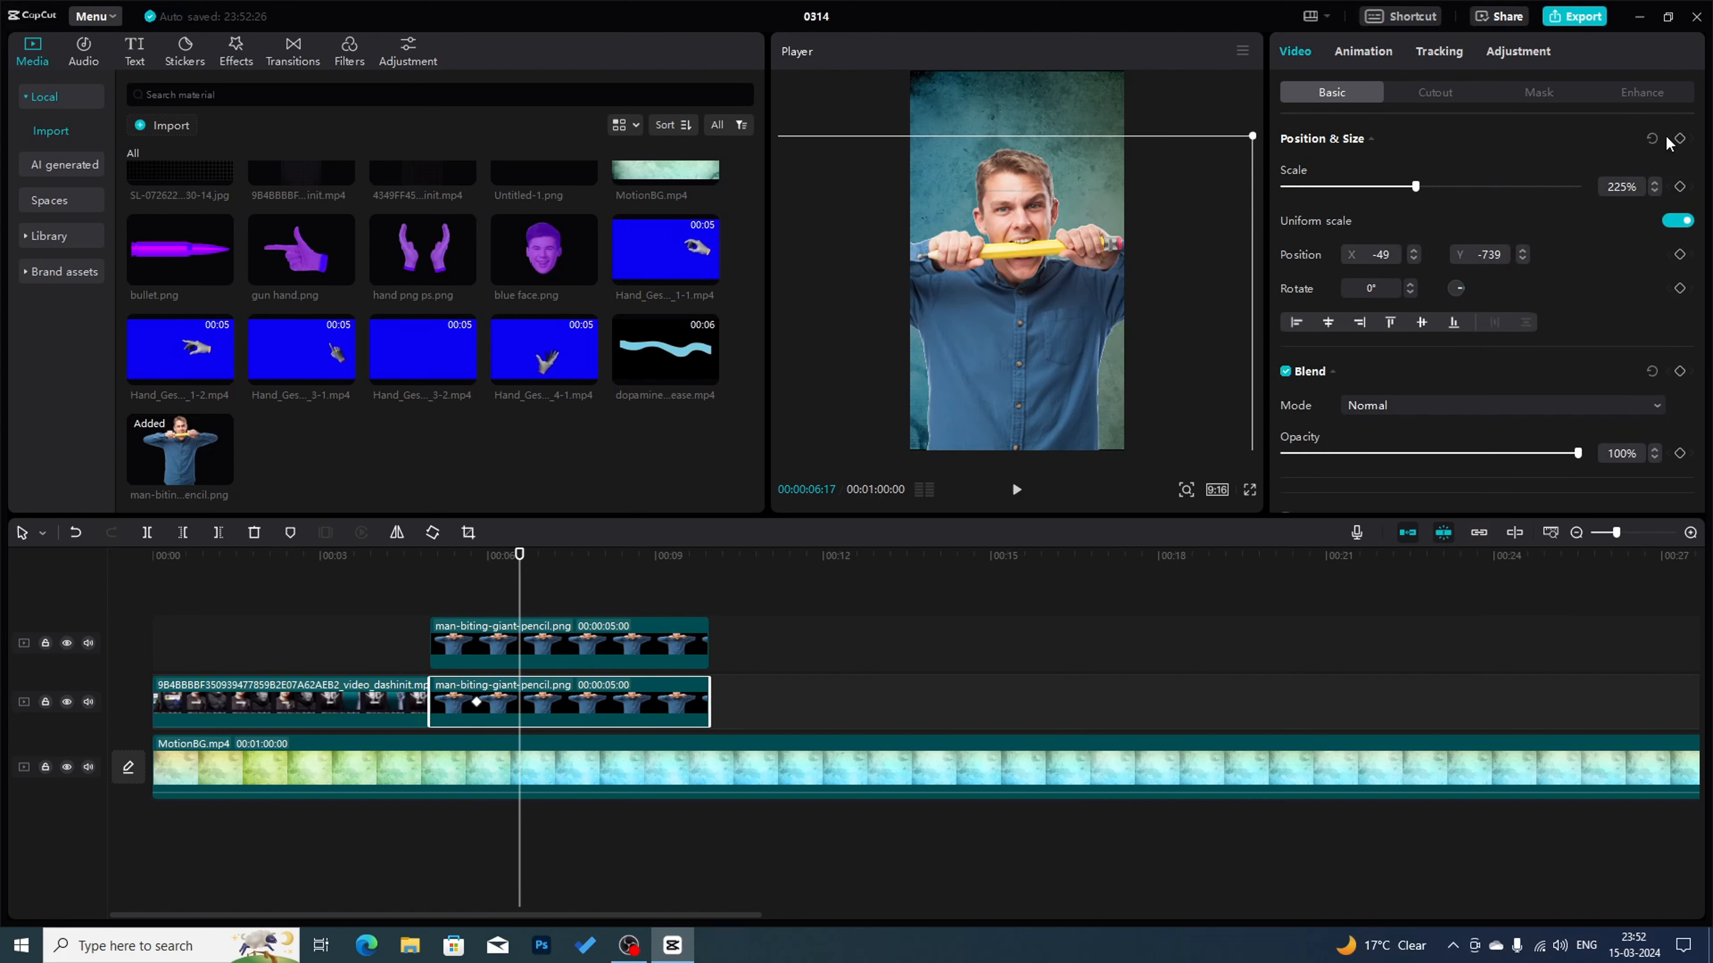
{"action": "left_click", "coordinate": [1679, 138]}
{"action": "left_click_drag", "start_coordinate": [519, 584], "coordinate": [472, 586]}
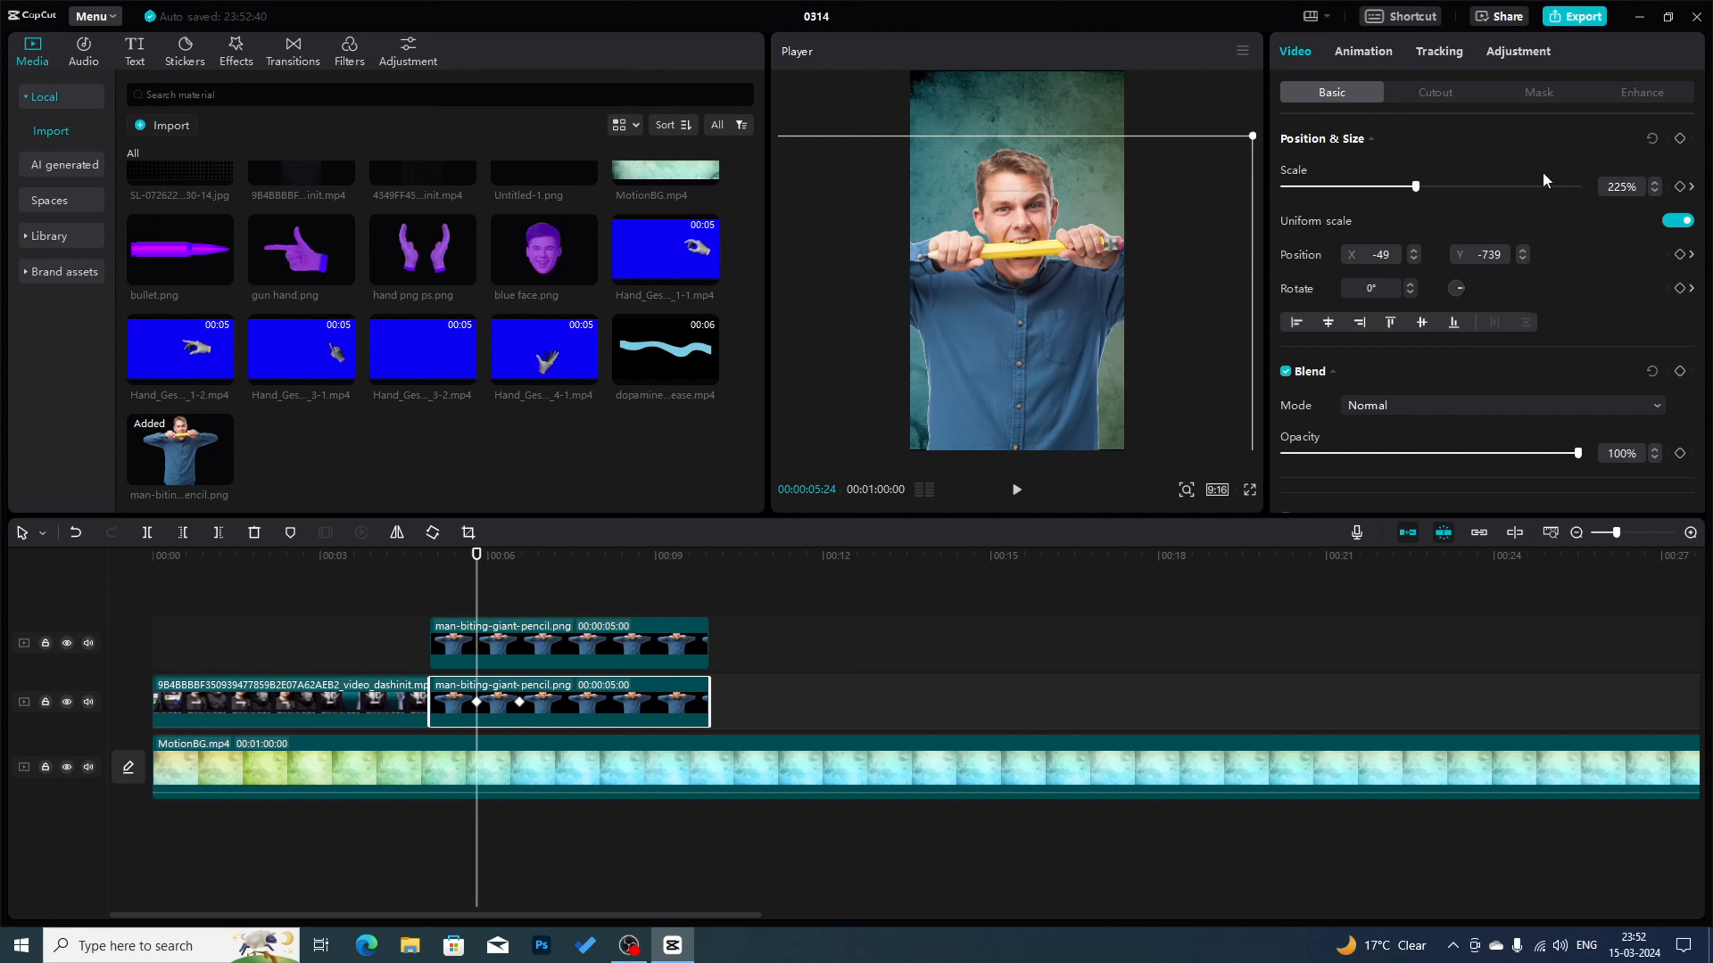
{"action": "left_click", "coordinate": [1679, 139]}
{"action": "left_click_drag", "start_coordinate": [475, 586], "coordinate": [524, 591]}
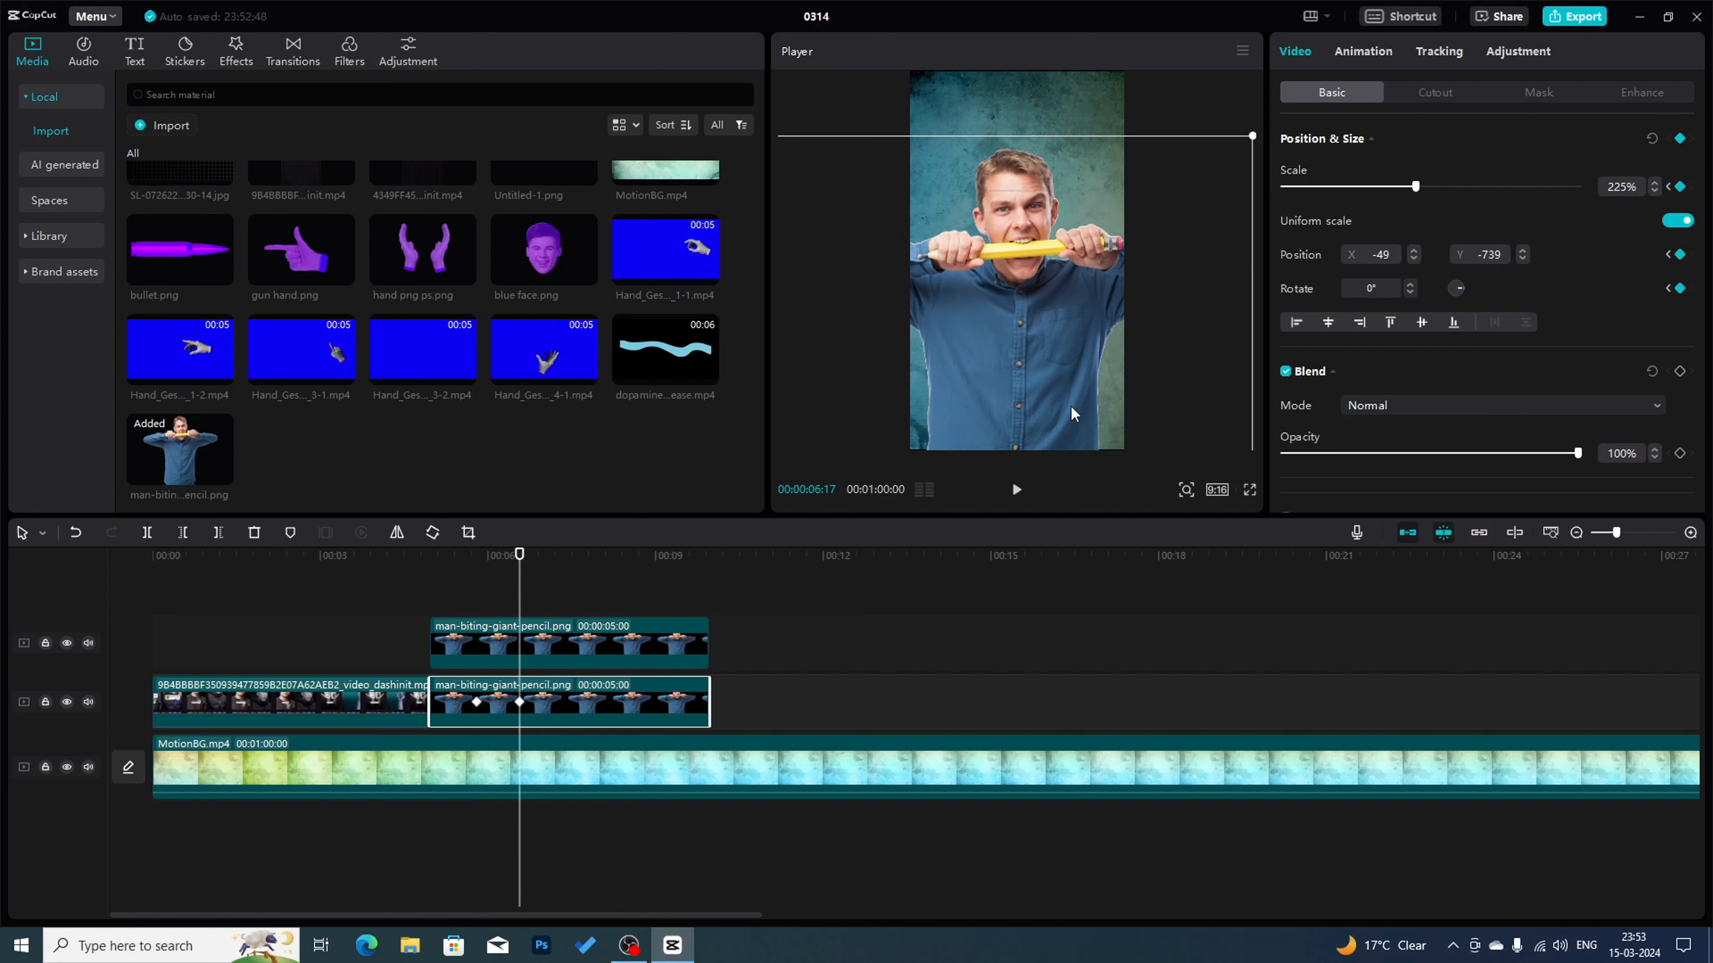
- At 00:00:06:17, lift the top of the head to X -63, Y -80 and scrub through the movement
{"action": "left_click_drag", "start_coordinate": [1074, 413], "coordinate": [962, 341]}
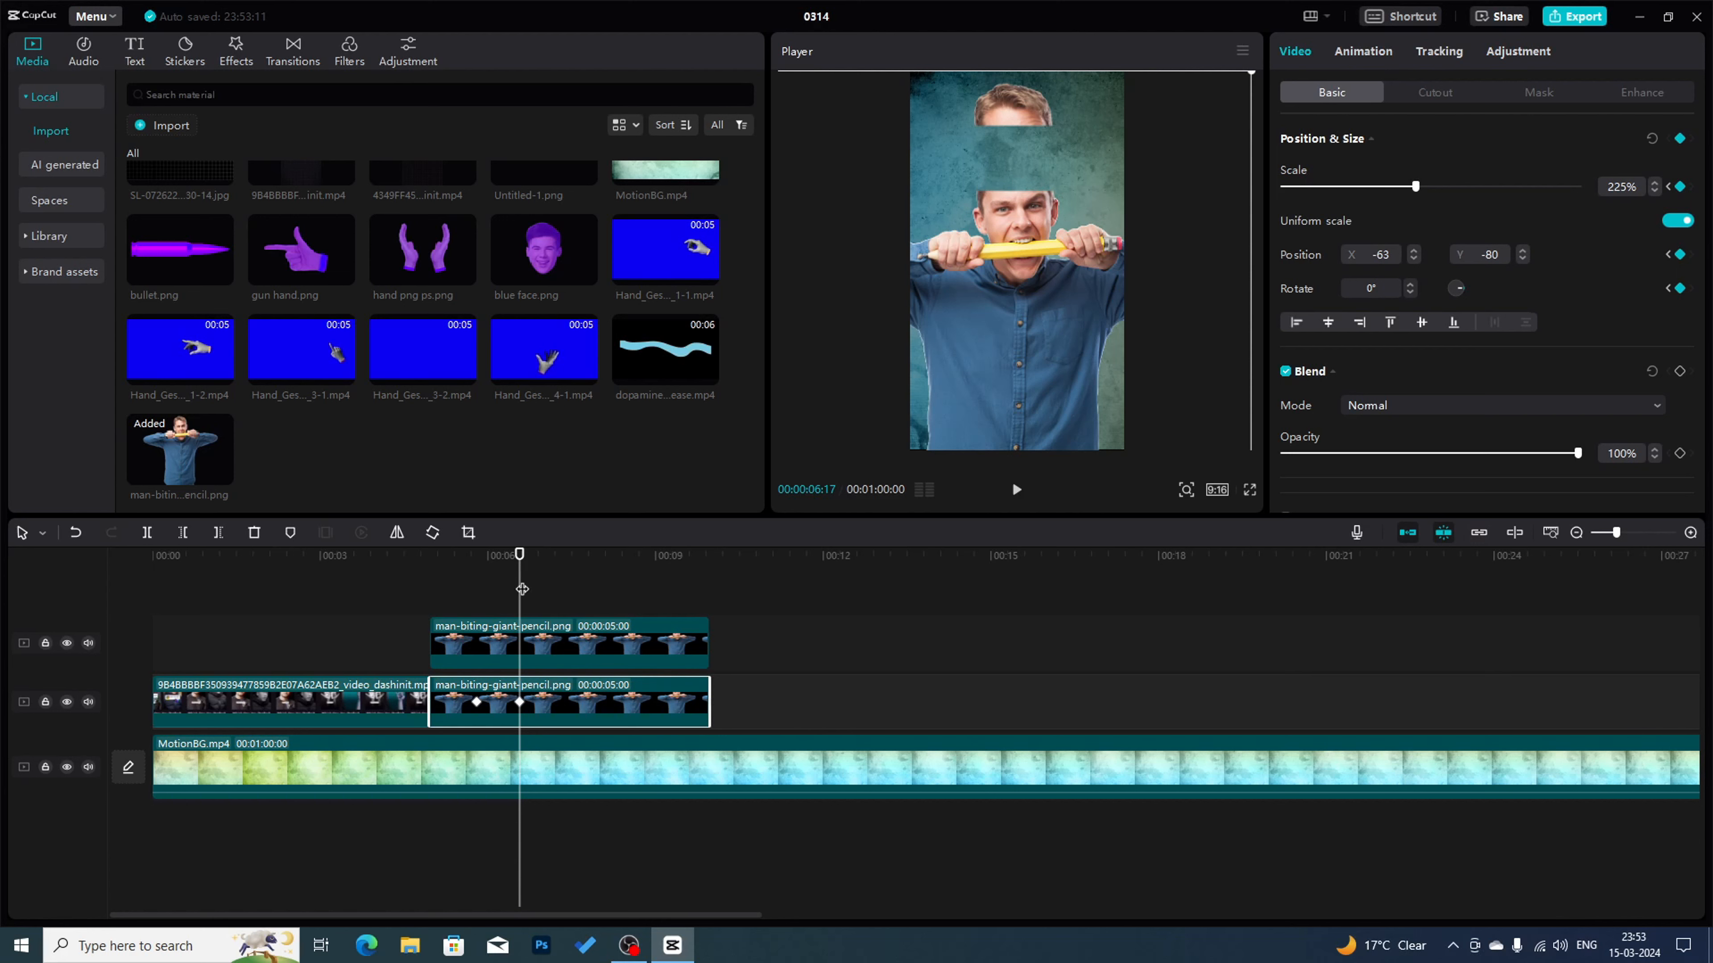
{"action": "left_click", "coordinate": [503, 592]}
{"action": "mouse_move", "coordinate": [502, 592]}
{"action": "left_mouse_down"}
{"action": "mouse_move", "coordinate": [451, 599]}
{"action": "mouse_move", "coordinate": [519, 598]}
{"action": "left_mouse_up"}
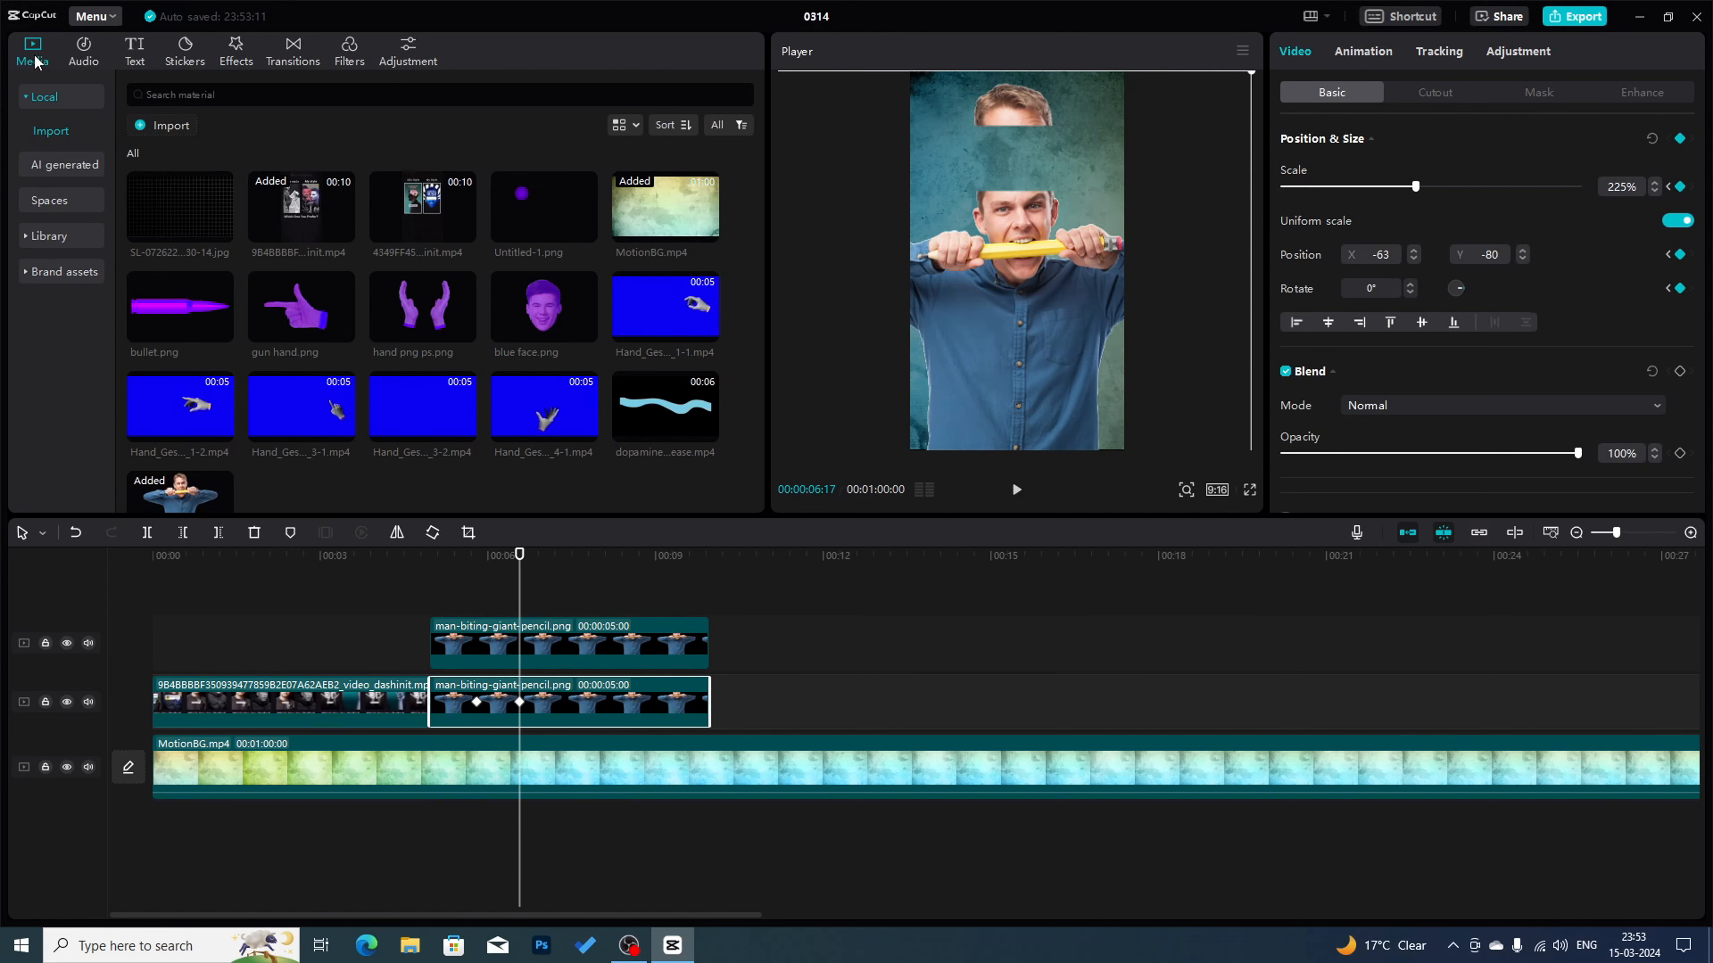
- Add the Solid Color Pink background from the library on a track above the man clips at 00:00:06:17
{"action": "left_click", "coordinate": [48, 238]}
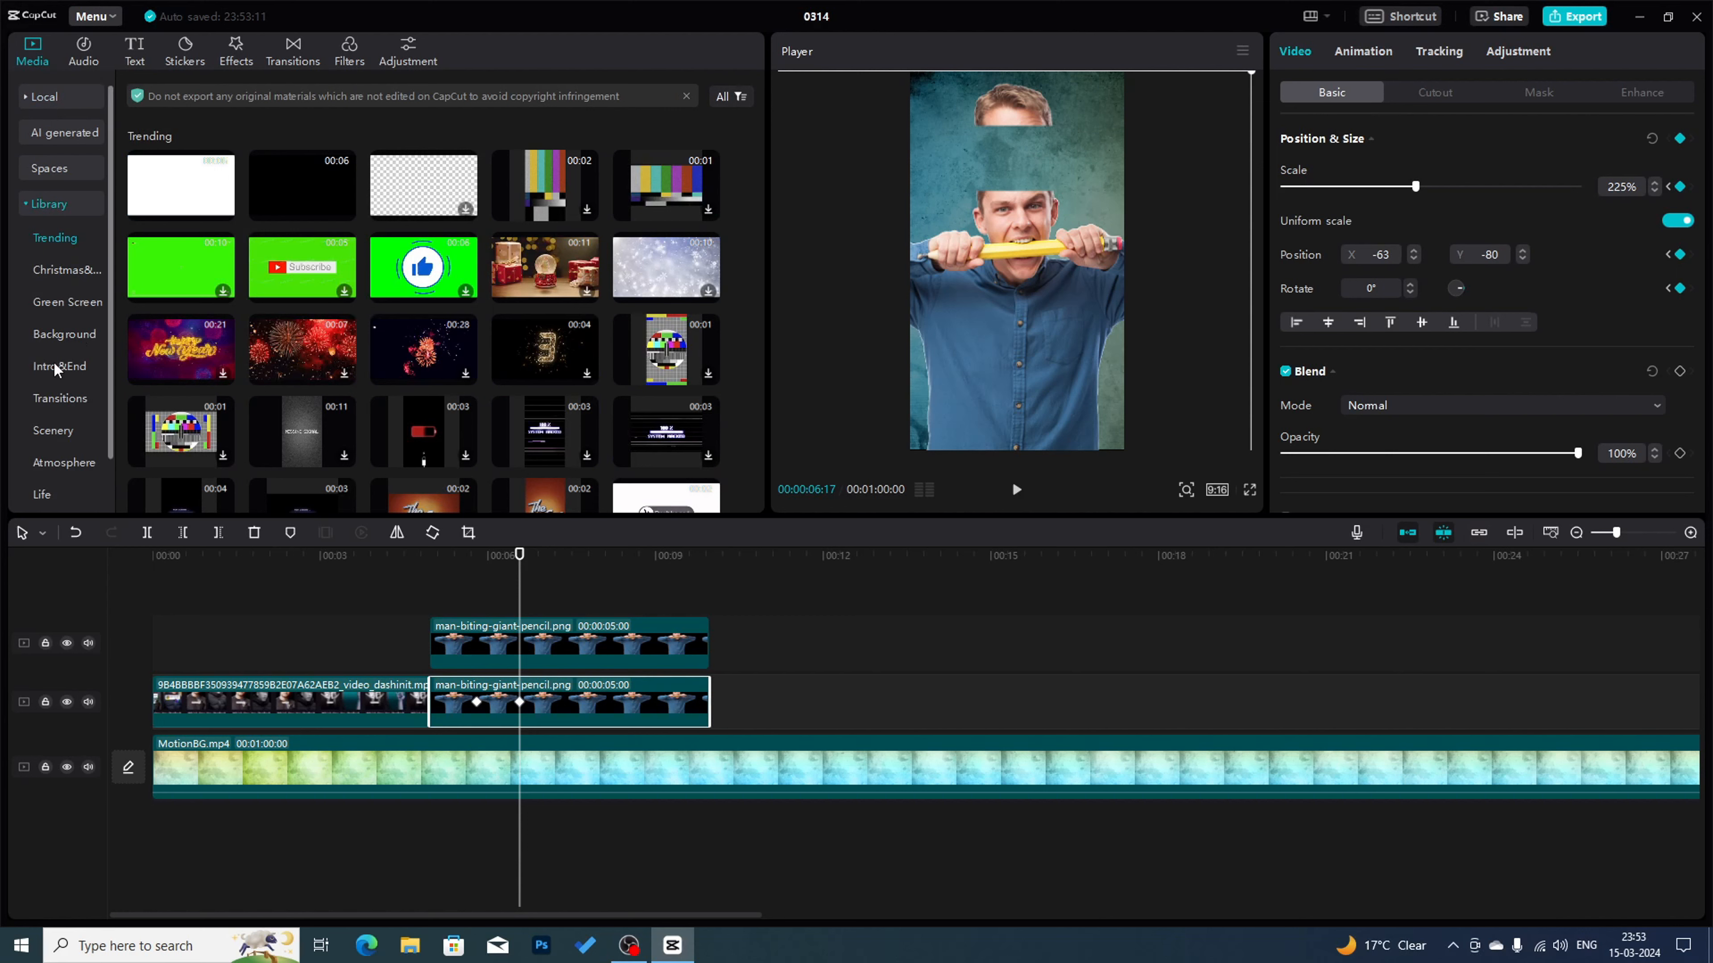
{"action": "left_click", "coordinate": [53, 337]}
{"action": "scroll", "coordinate": [644, 367], "scroll_direction": "down", "scroll_amount": 2}
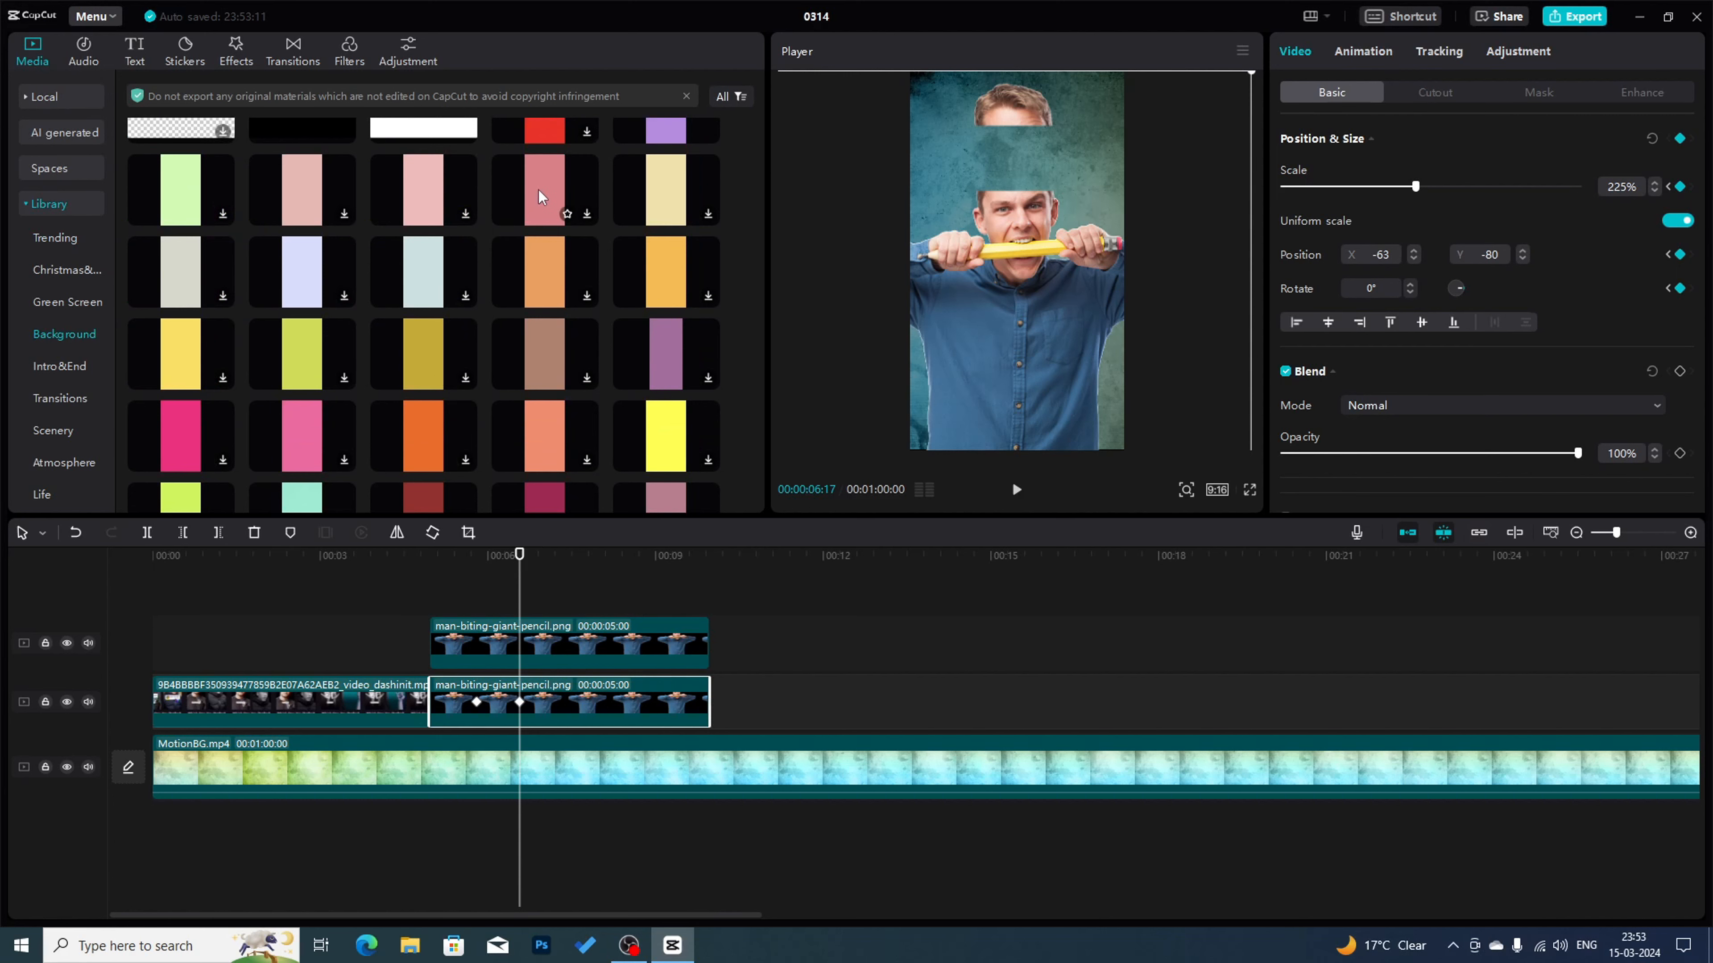
{"action": "left_click_drag", "start_coordinate": [539, 197], "coordinate": [520, 593]}
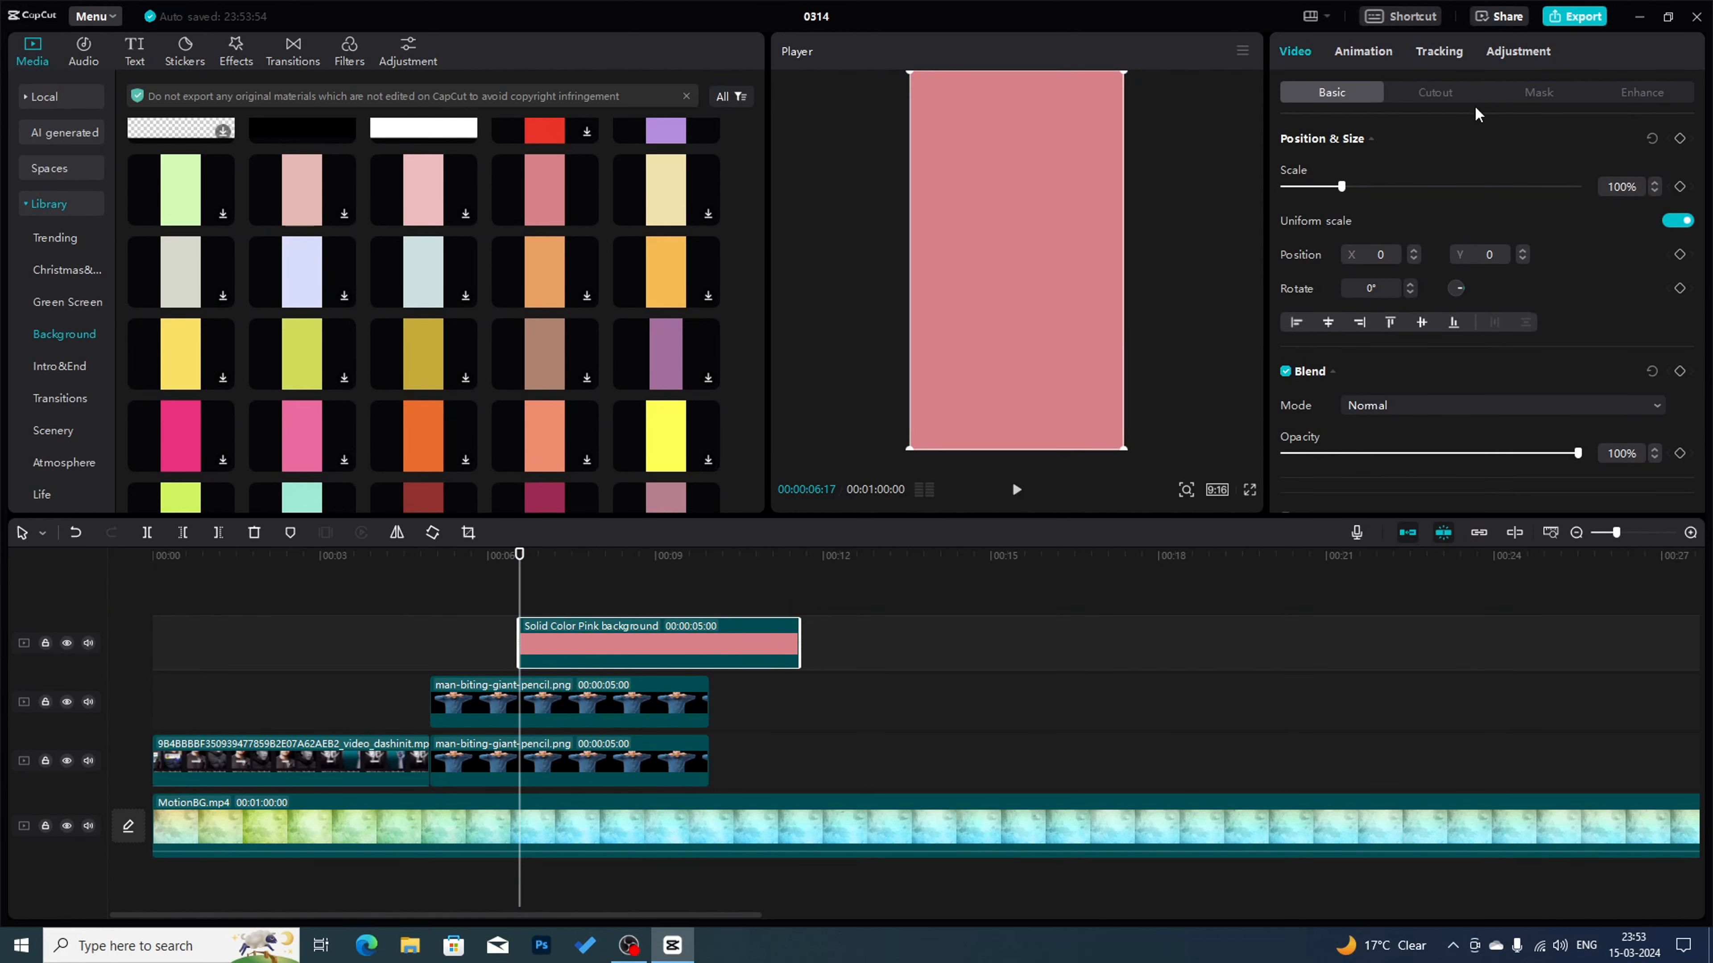
- Mask the pink background with a Circle of 138 × 26 at X 0, Y 120, over the man's open forehead
{"action": "left_click", "coordinate": [1541, 93]}
{"action": "left_click", "coordinate": [1518, 192]}
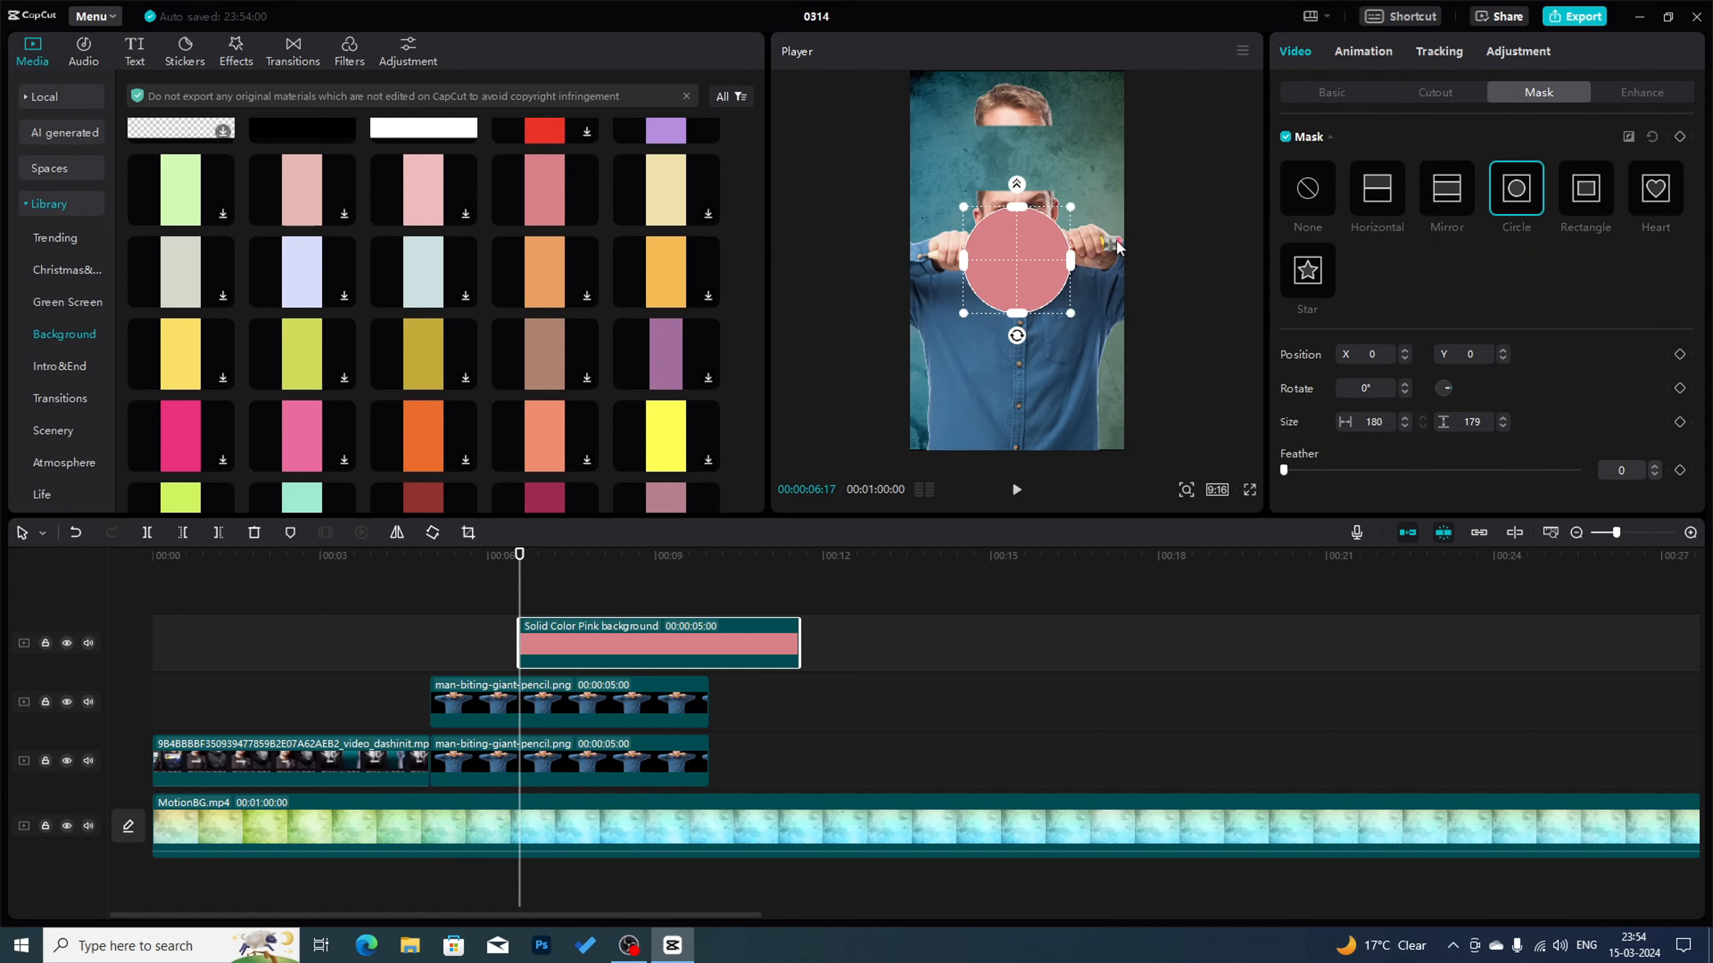
{"action": "left_click_drag", "start_coordinate": [1009, 288], "coordinate": [1006, 166]}
{"action": "left_click_drag", "start_coordinate": [1012, 94], "coordinate": [1030, 196]}
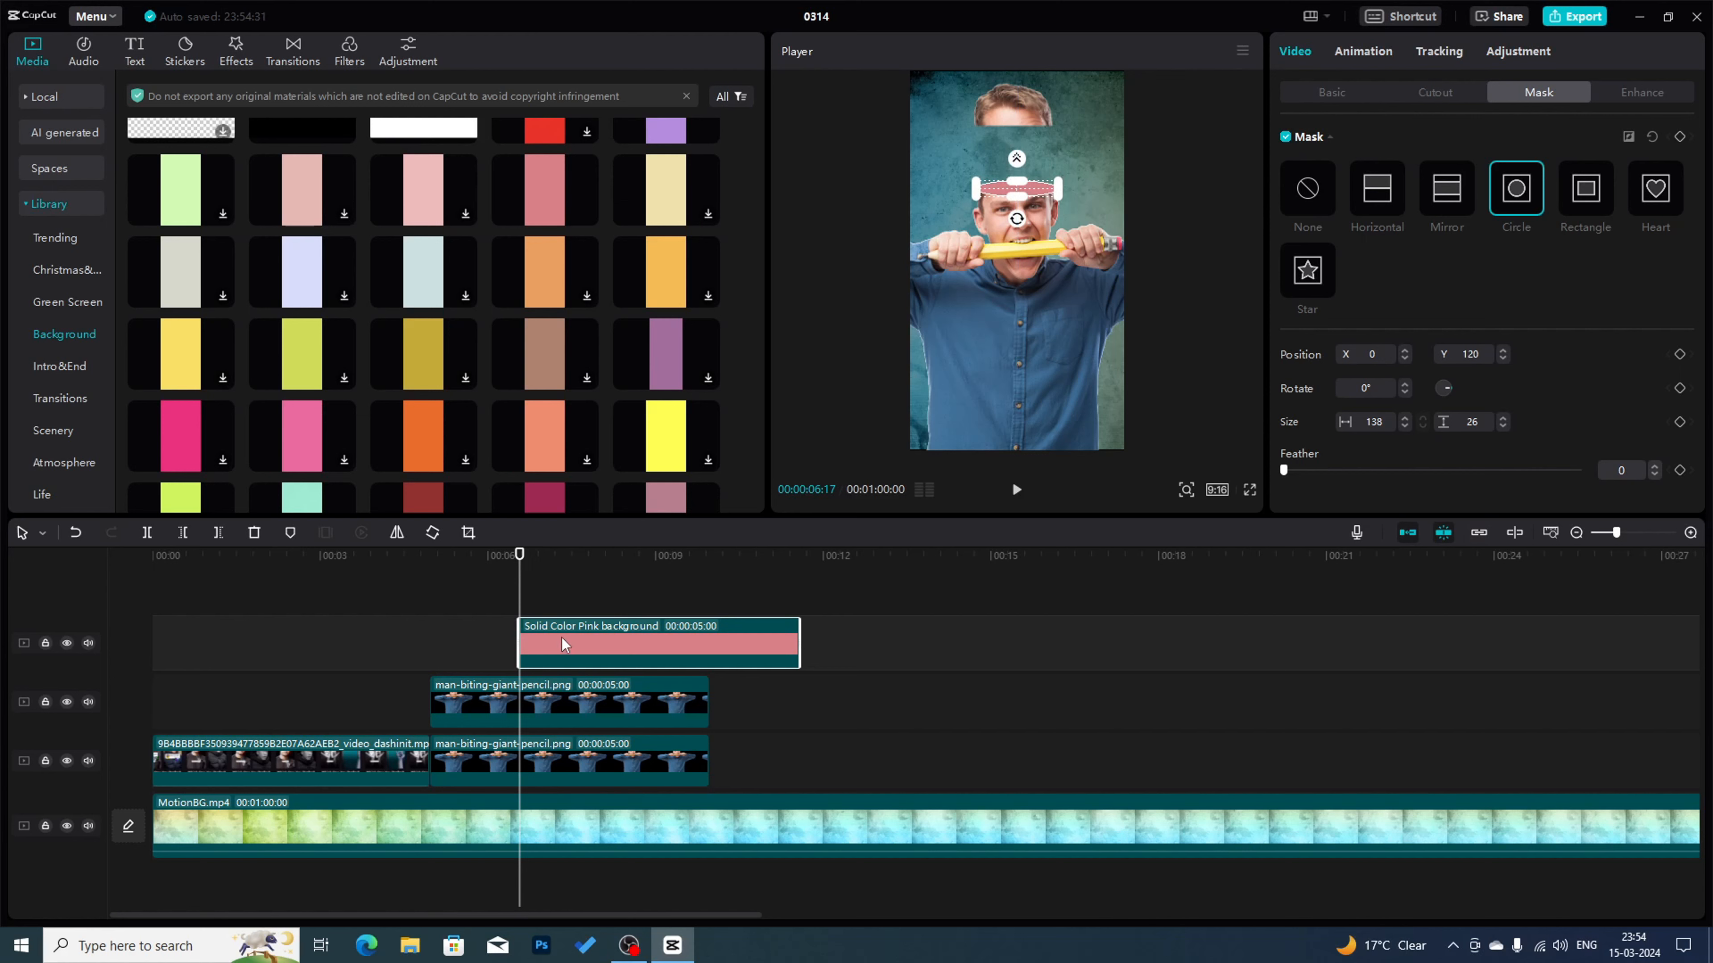
- Move the pink background clip to the track between the man clips and MotionBG.mp4, then check the frame at 00:00:07:18 full screen
{"action": "left_click_drag", "start_coordinate": [565, 647], "coordinate": [567, 791]}
{"action": "left_click", "coordinate": [577, 586]}
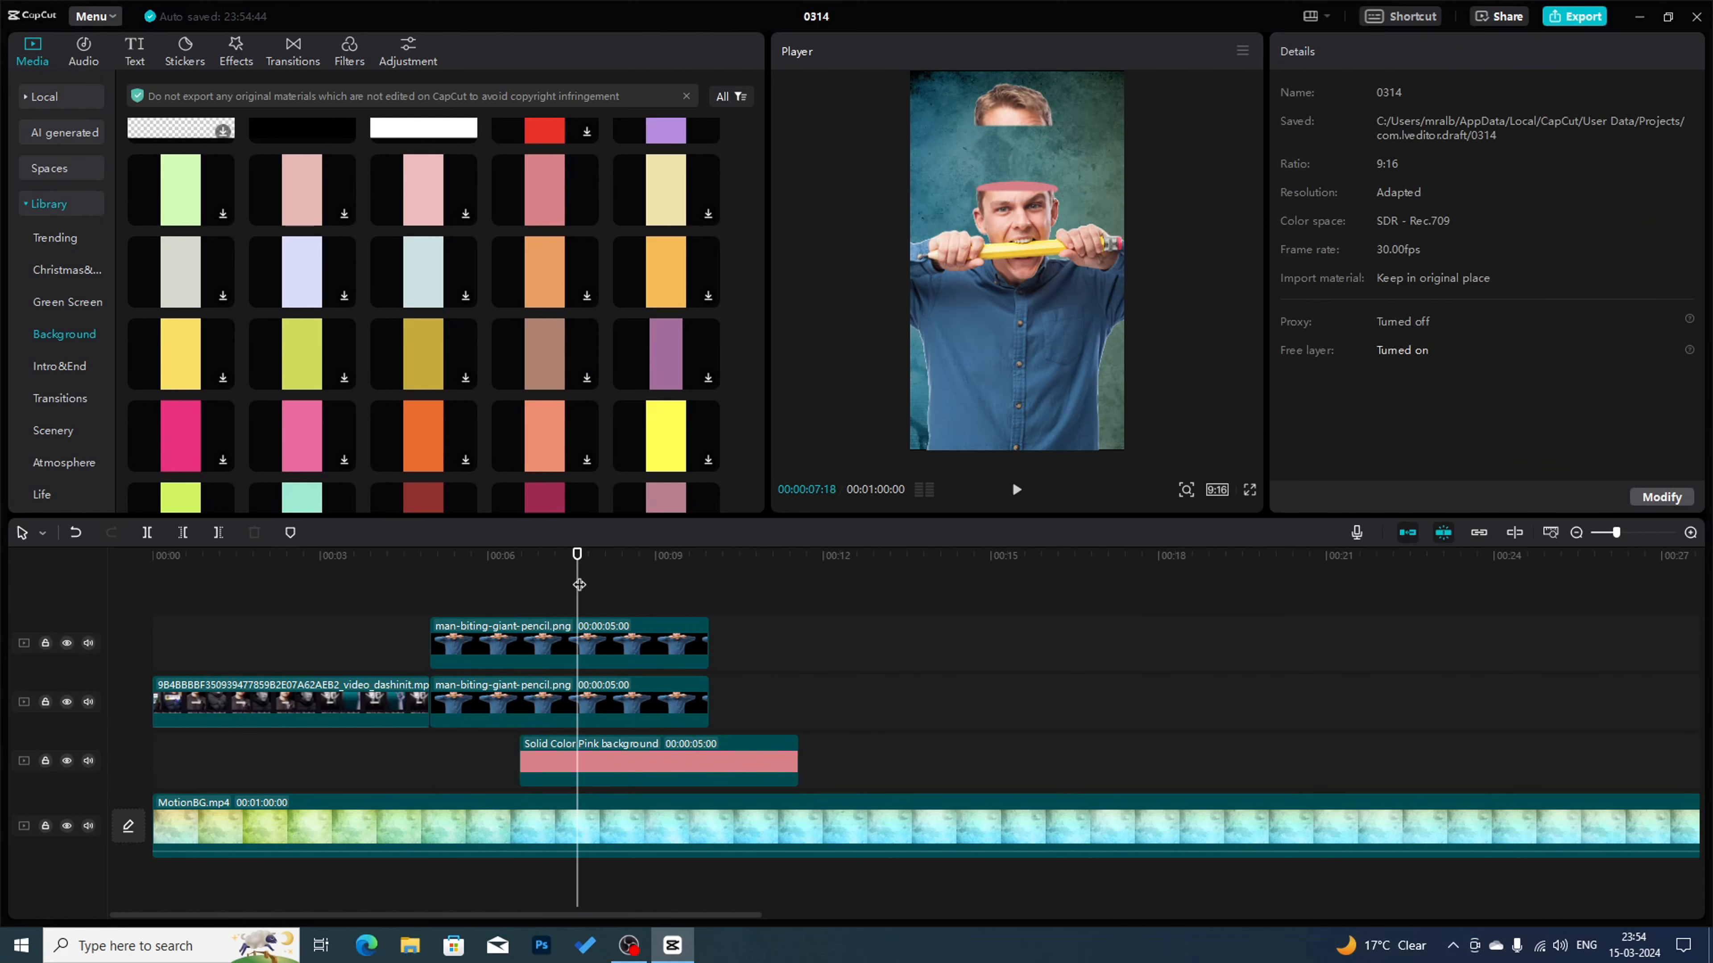
{"action": "left_click", "coordinate": [1250, 490]}
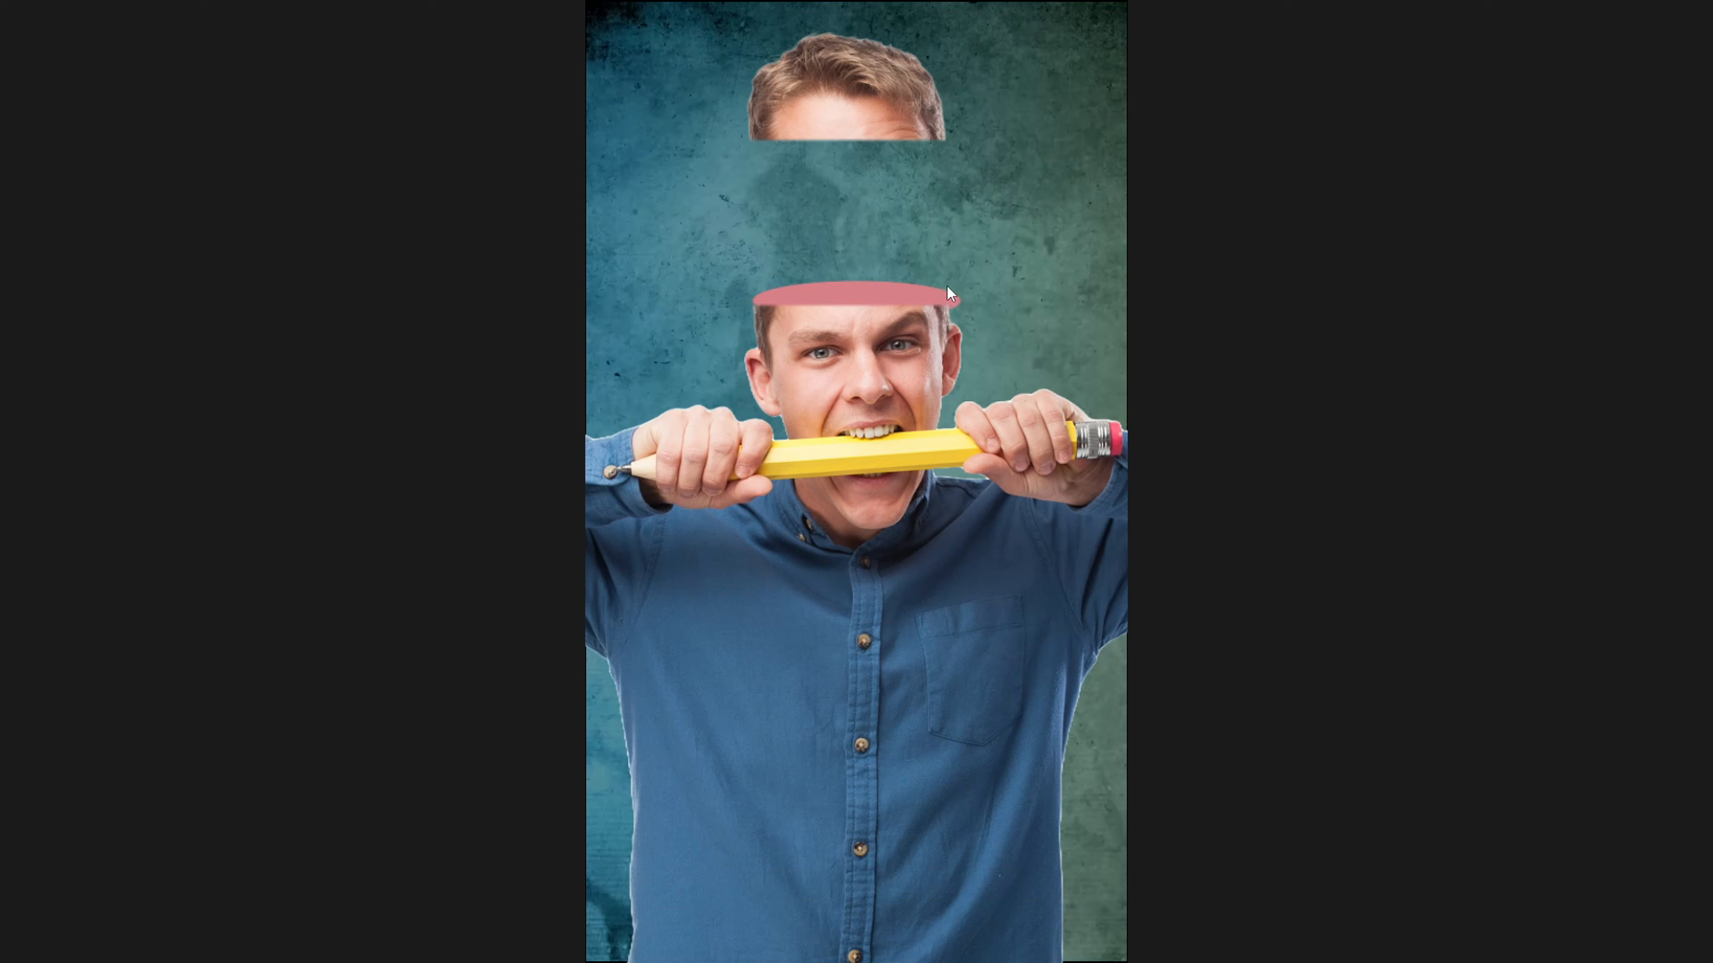
{"action": "key", "text": "Escape"}
- Narrow the pink background's circle mask slightly to fit the width of the man's open forehead, and check it full screen
{"action": "left_click", "coordinate": [679, 754]}
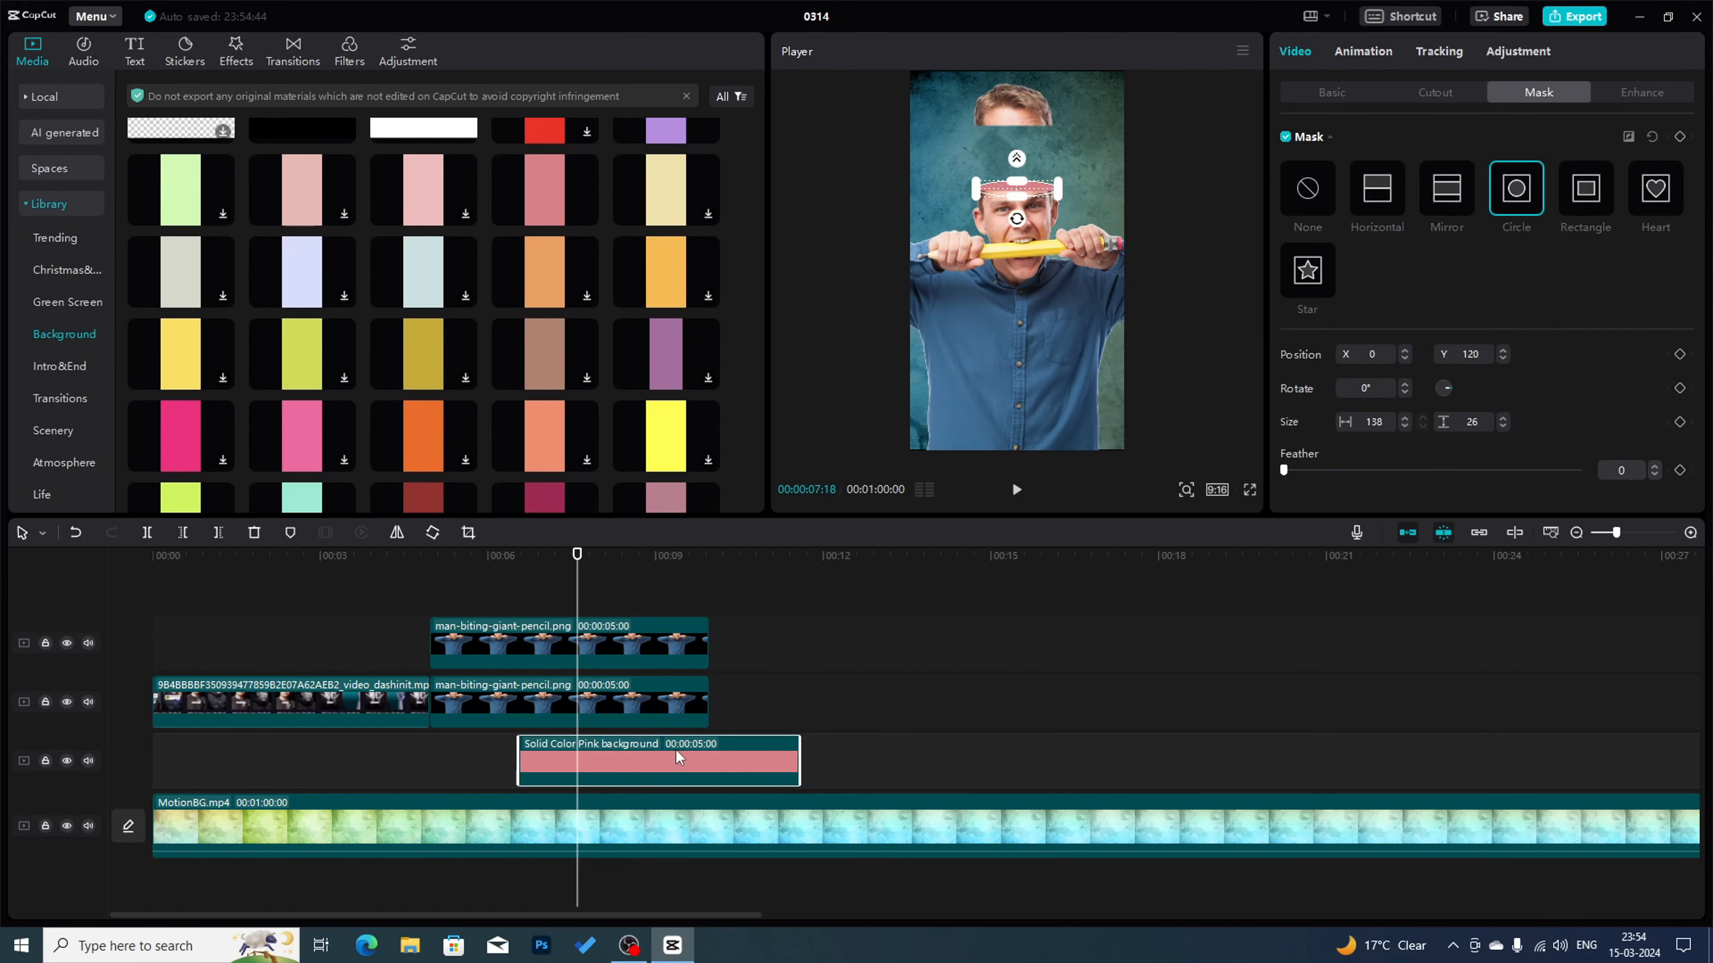
{"action": "left_click_drag", "start_coordinate": [1058, 190], "coordinate": [1039, 196]}
{"action": "left_click", "coordinate": [1249, 491]}
{"action": "key", "text": "Escape"}
- Set the pink background's Vignette adjustment to 50 and check the shading full screen
{"action": "left_click", "coordinate": [1519, 54]}
{"action": "scroll", "coordinate": [1492, 363], "scroll_direction": "down", "scroll_amount": 10}
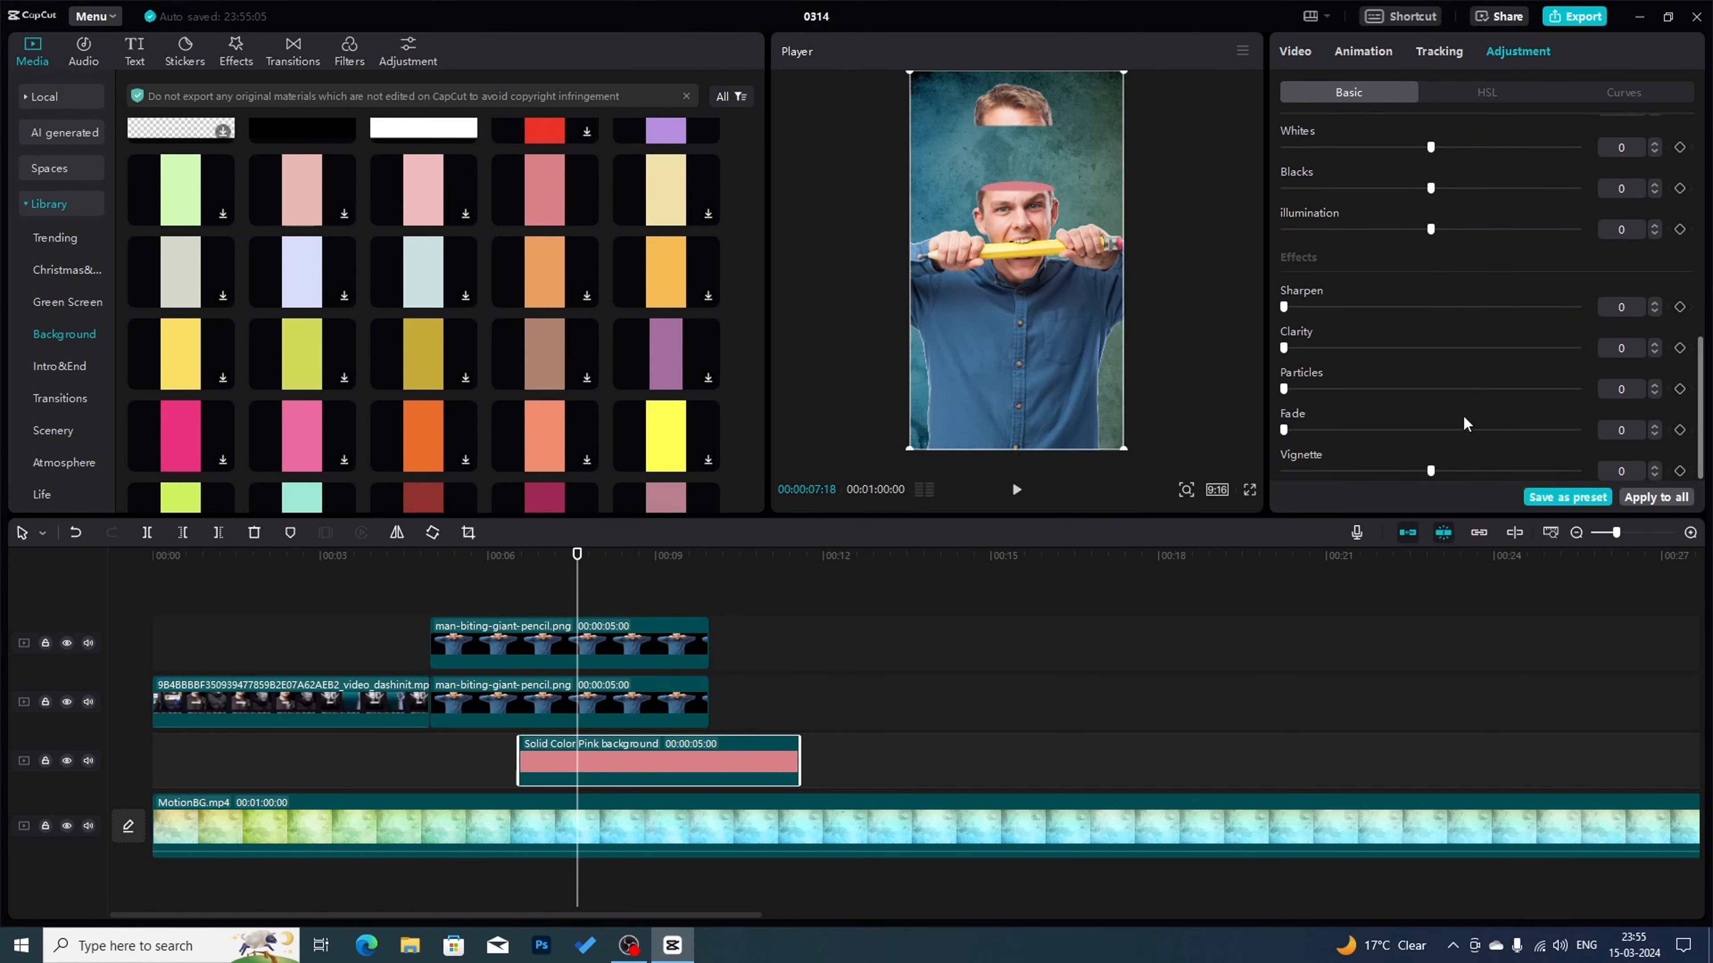
{"action": "scroll", "coordinate": [1434, 447], "scroll_direction": "down", "scroll_amount": 2}
{"action": "left_click_drag", "start_coordinate": [1443, 474], "coordinate": [1577, 471]}
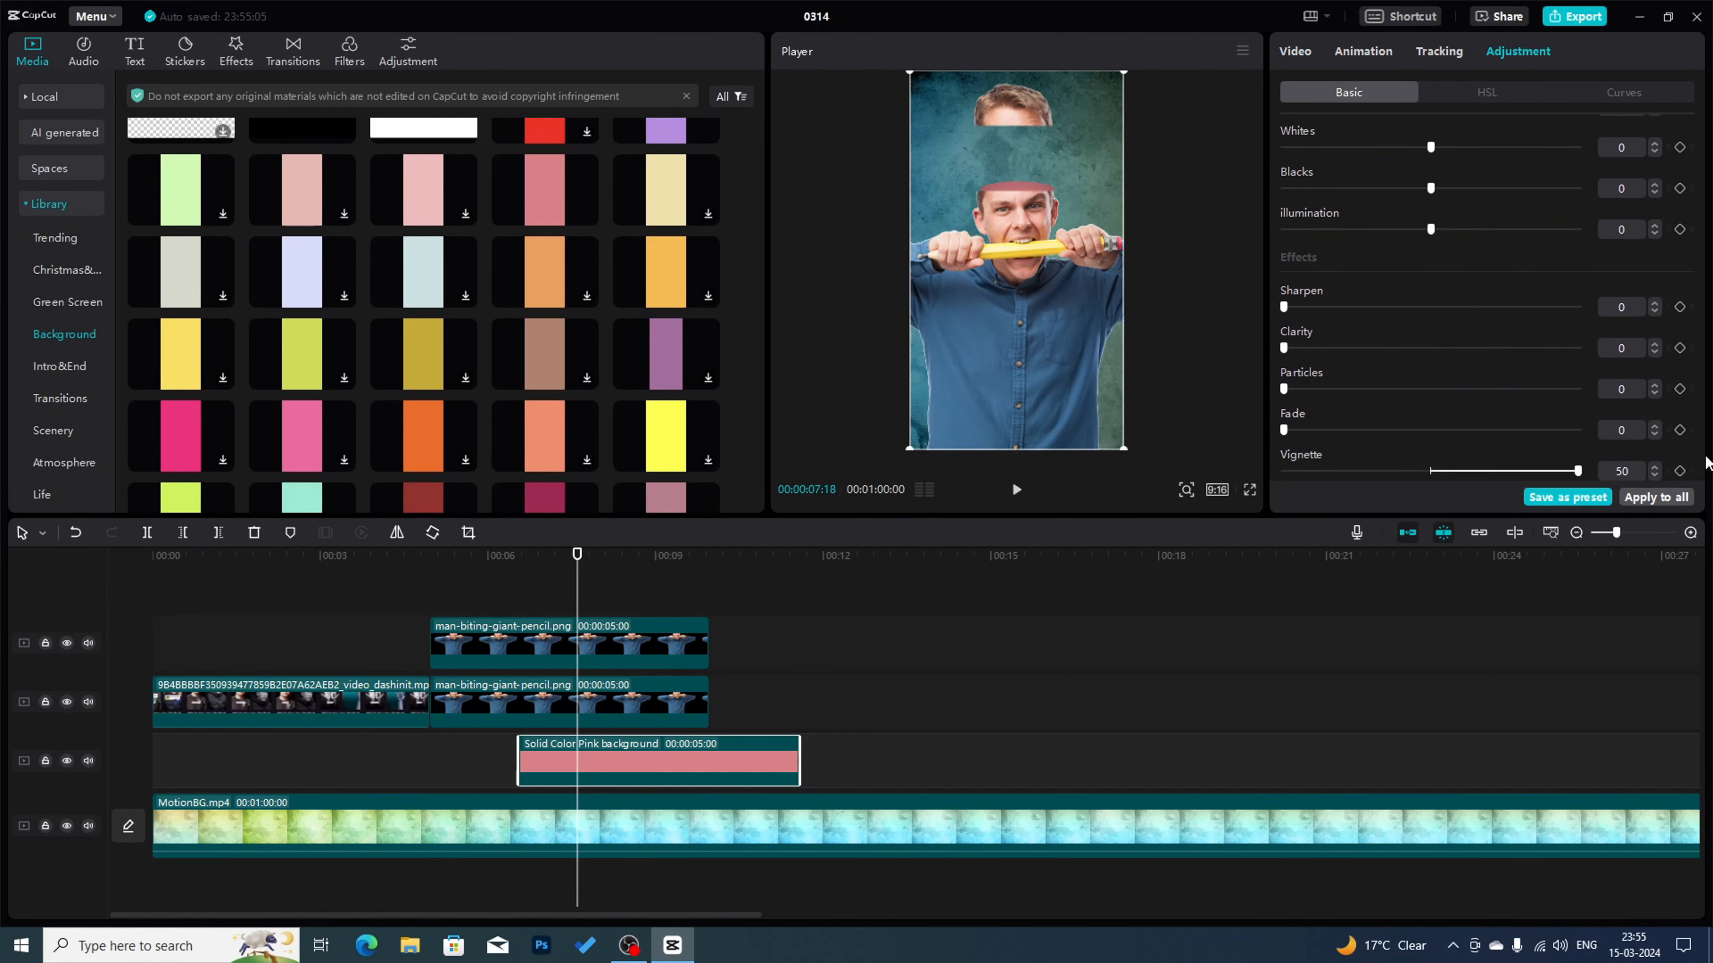
{"action": "left_click", "coordinate": [1249, 491]}
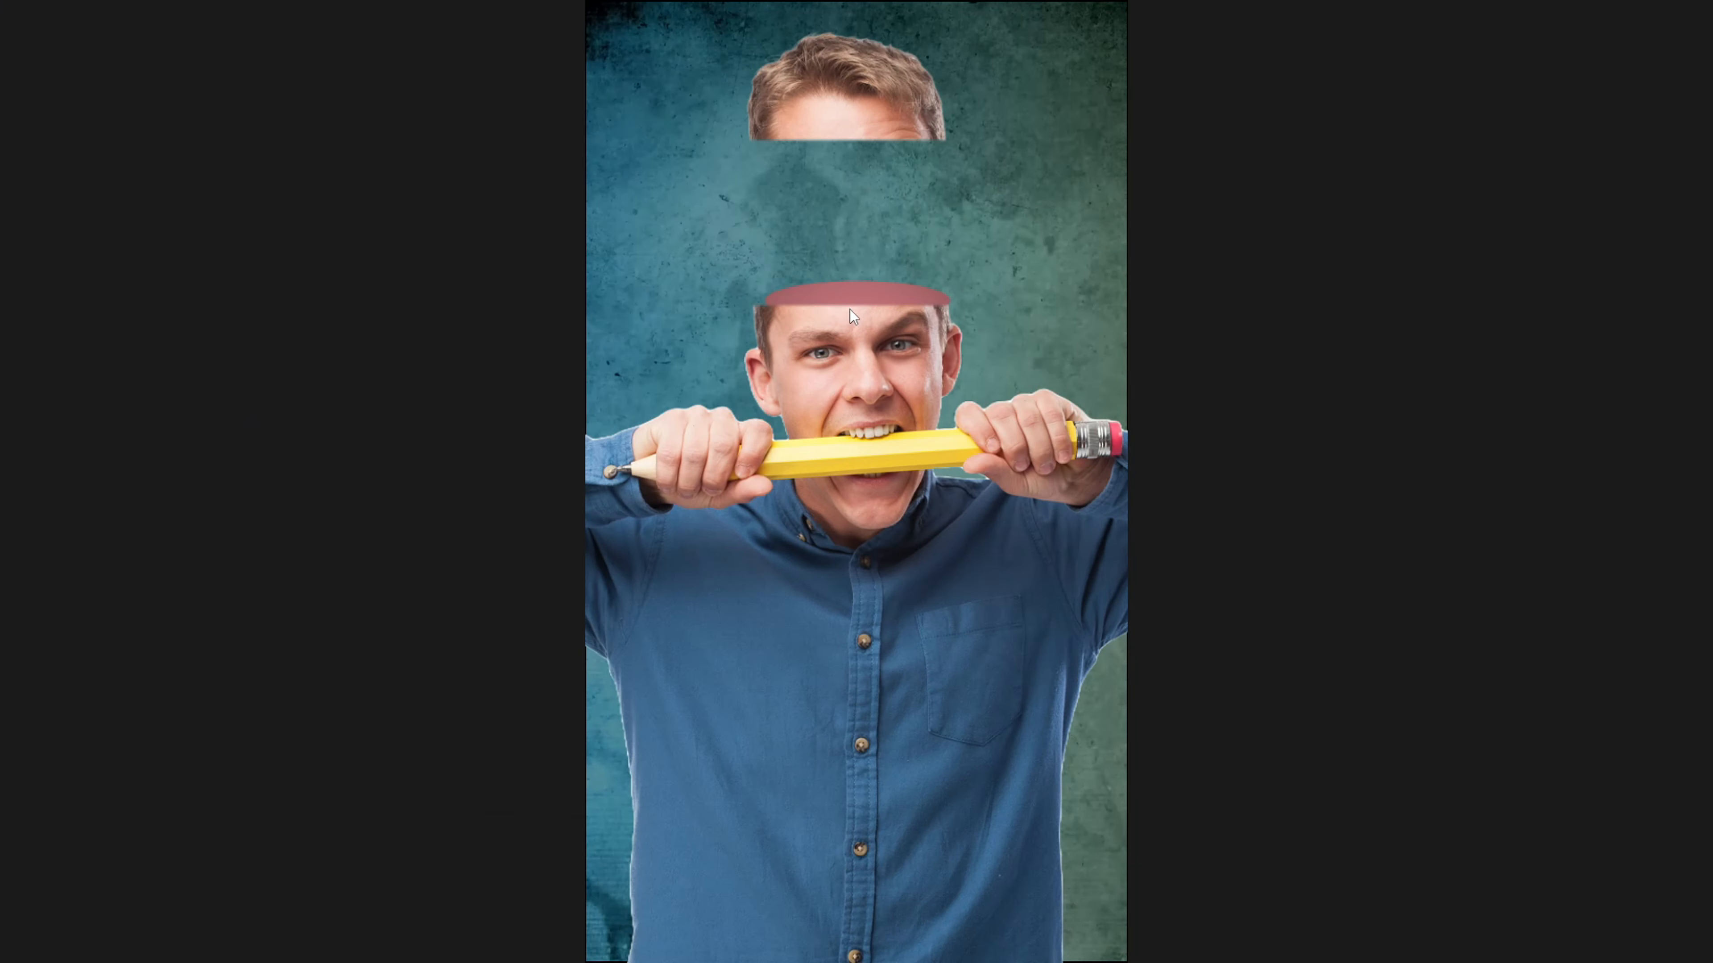
{"action": "key", "text": "Escape"}
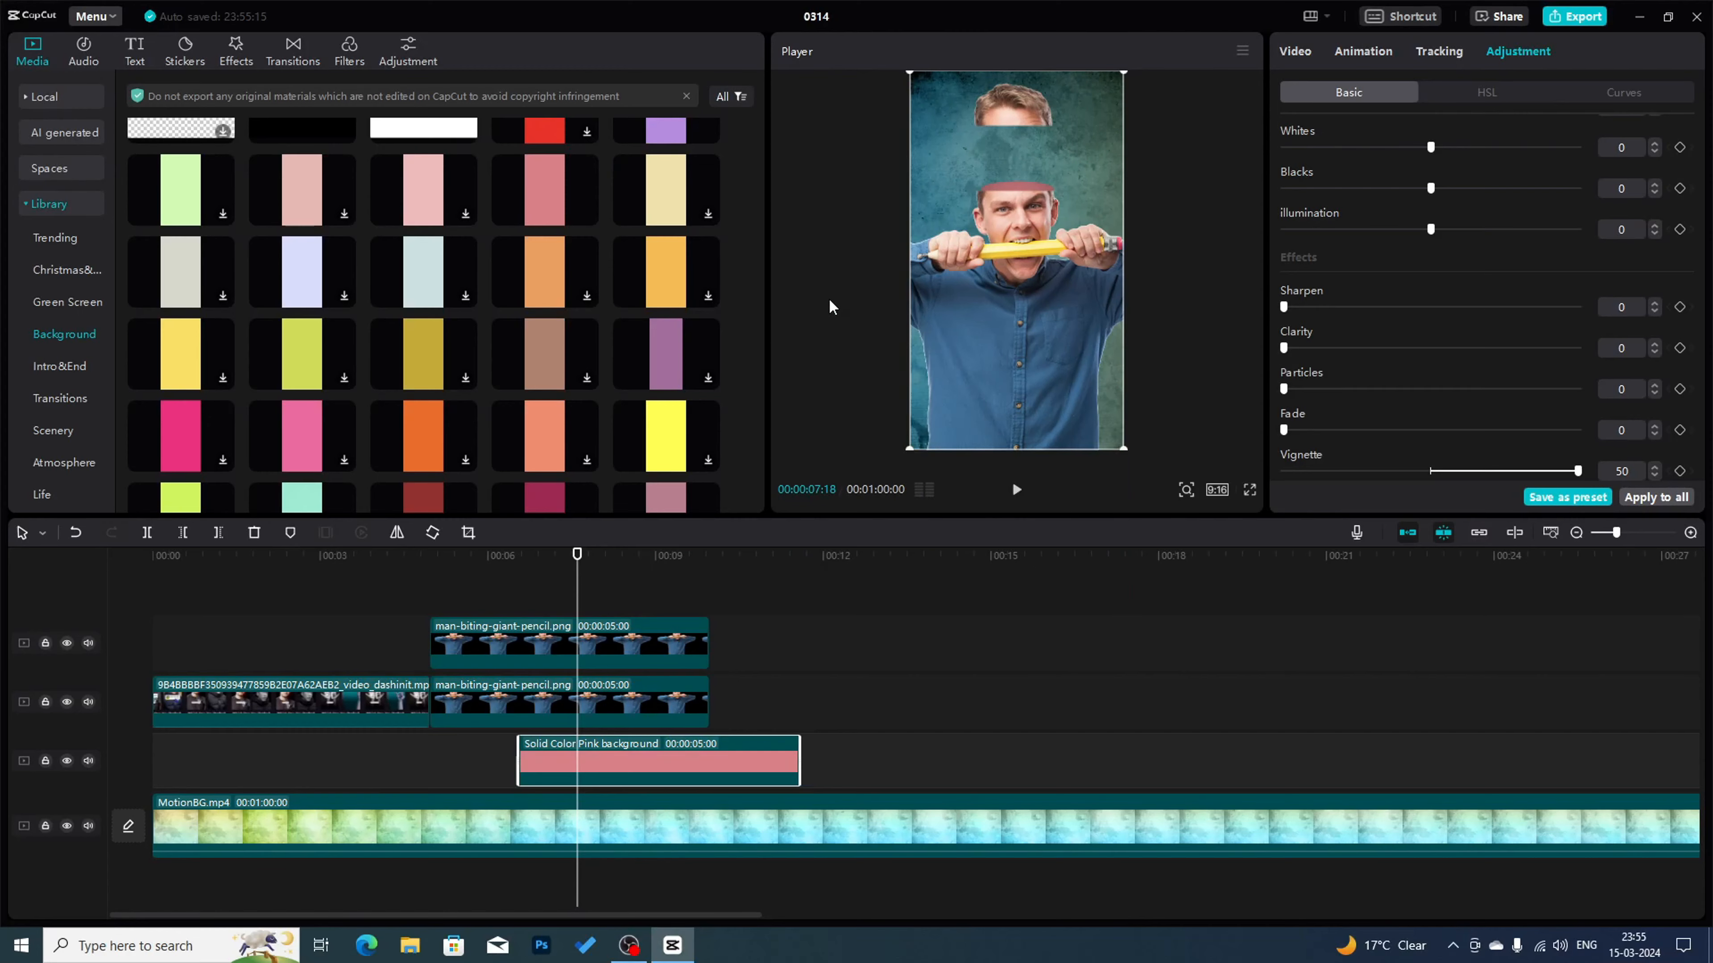